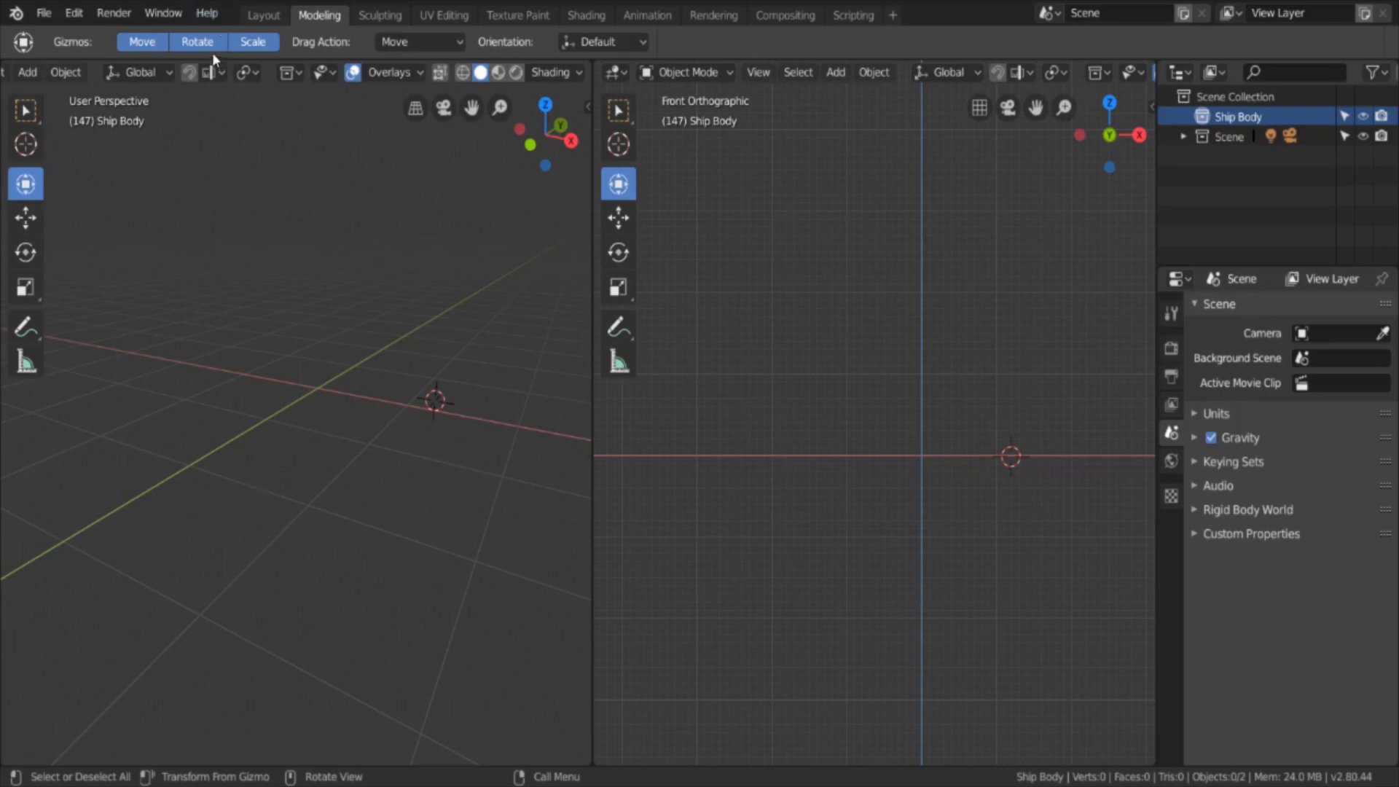
Step: Display the splash screen to check which program version is installed, and dismiss it
left_click(214, 16)
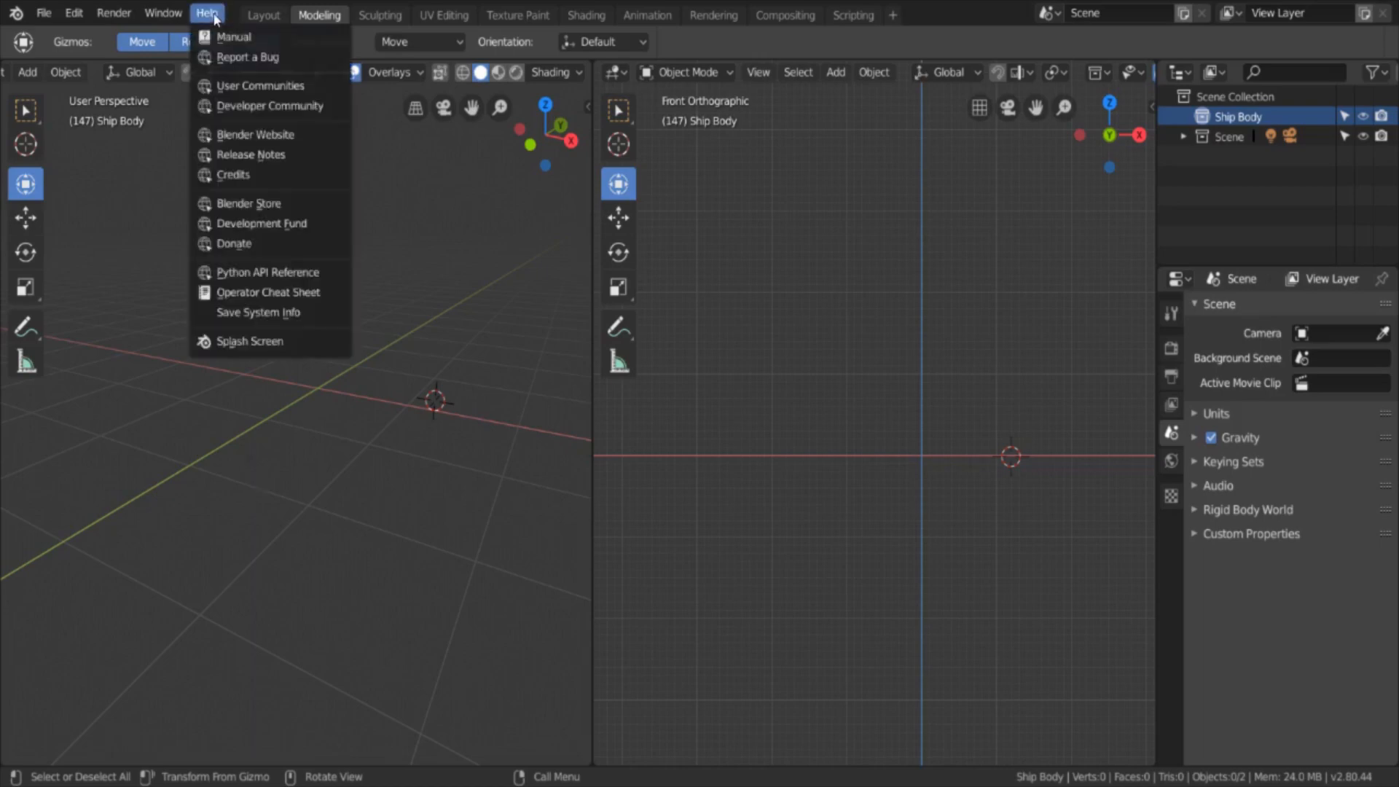
left_click(258, 348)
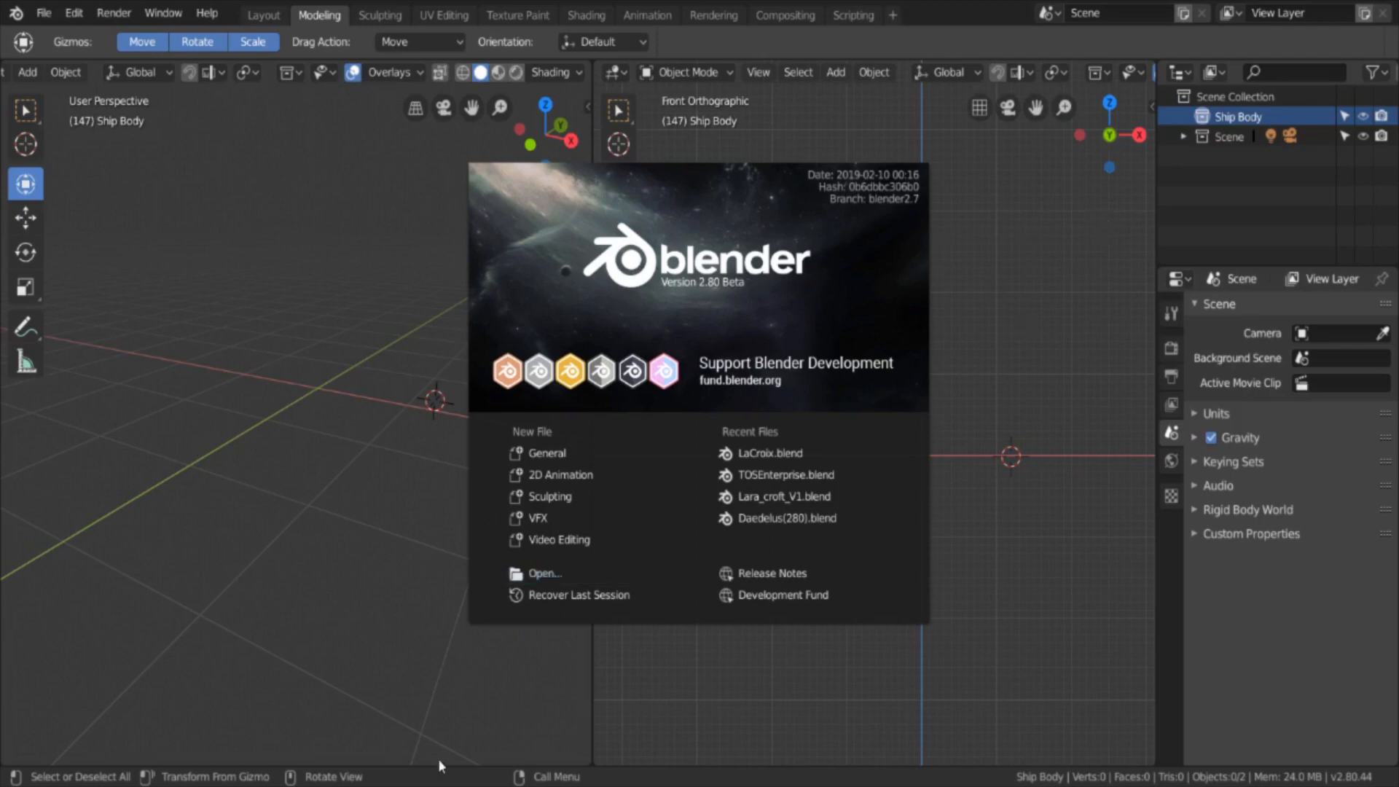
left_click(240, 349)
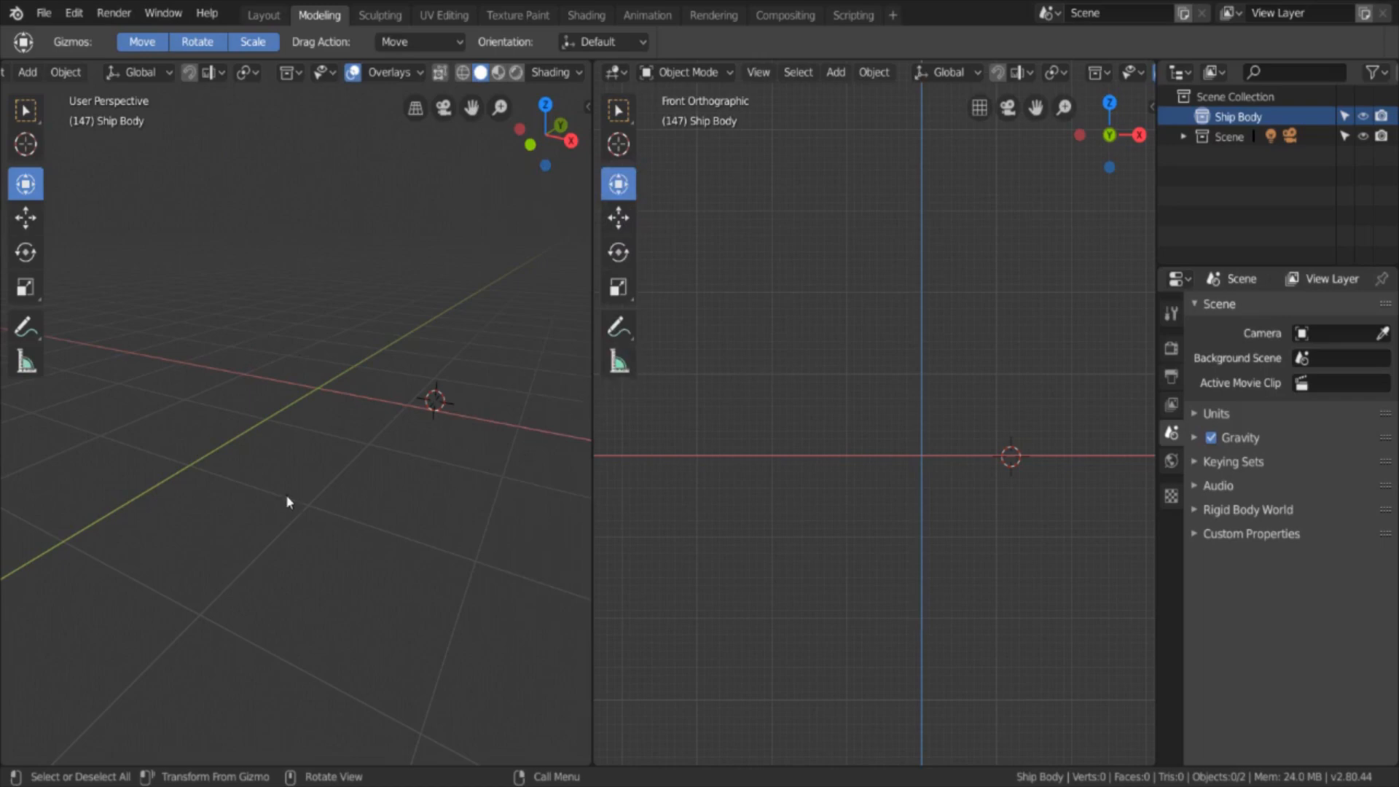
Step: Place the 3D cursor on the world origin, aligning it in both the front and right orthographic views
middle_click_drag(287, 501, 328, 421)
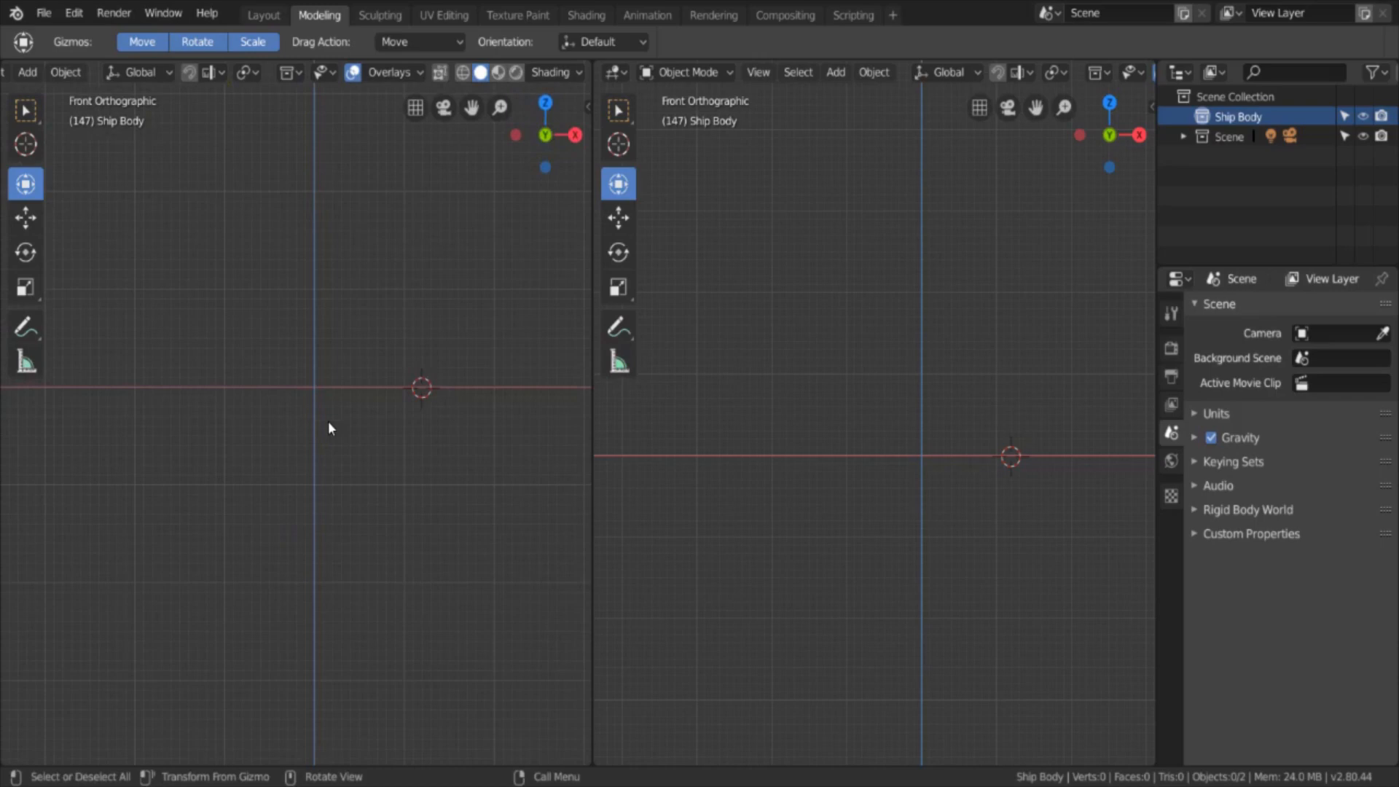
key("KP_3")
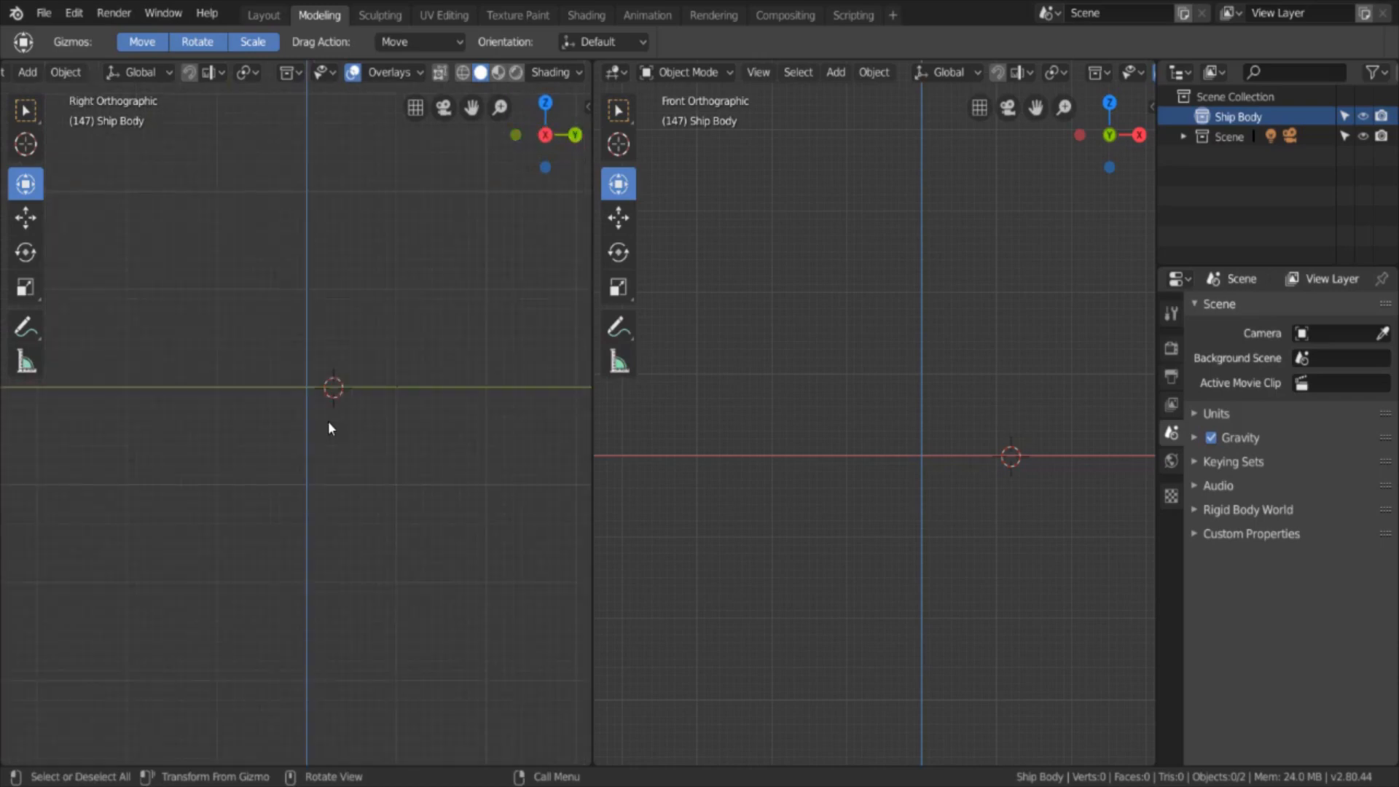
middle_click_drag(324, 364, 321, 431, "shift")
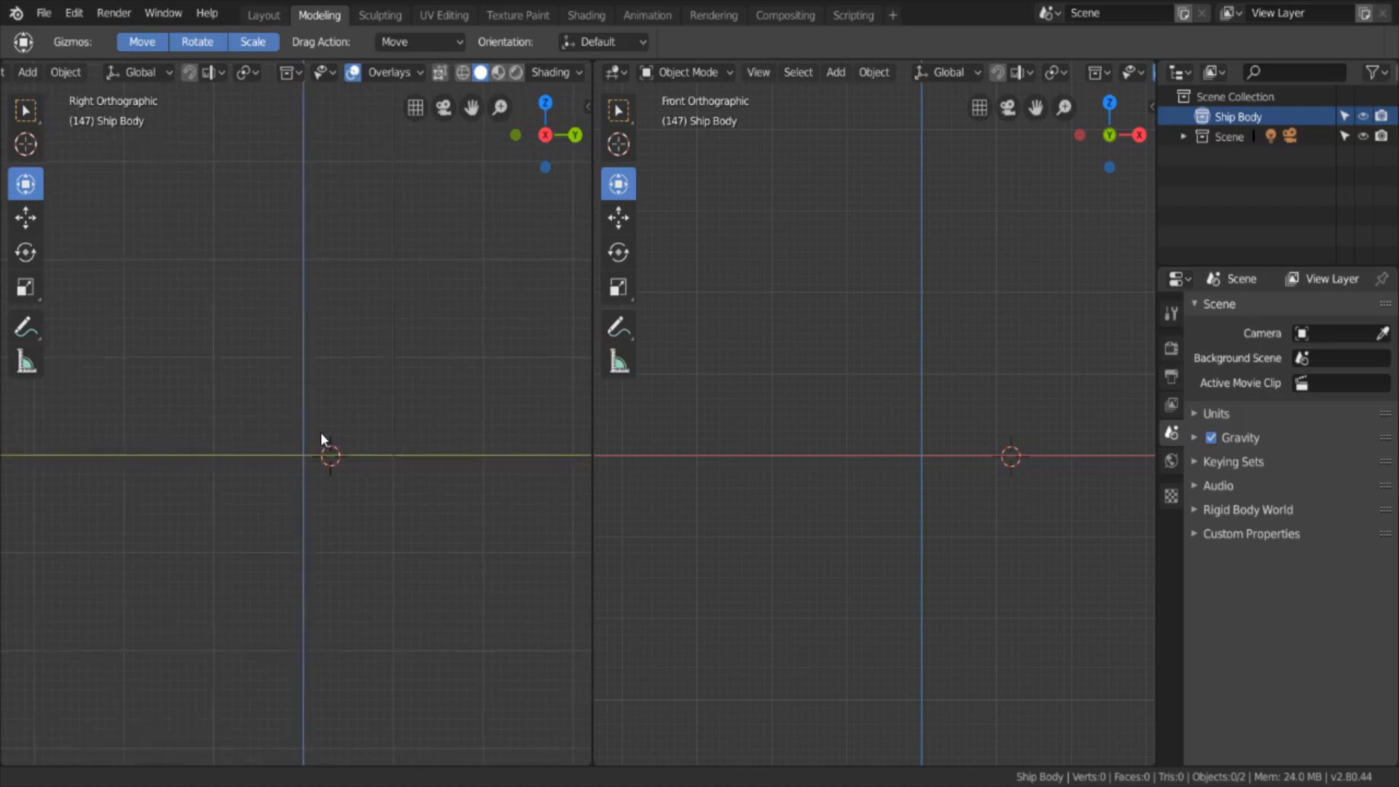
middle_click_drag(984, 451, 957, 454, "shift")
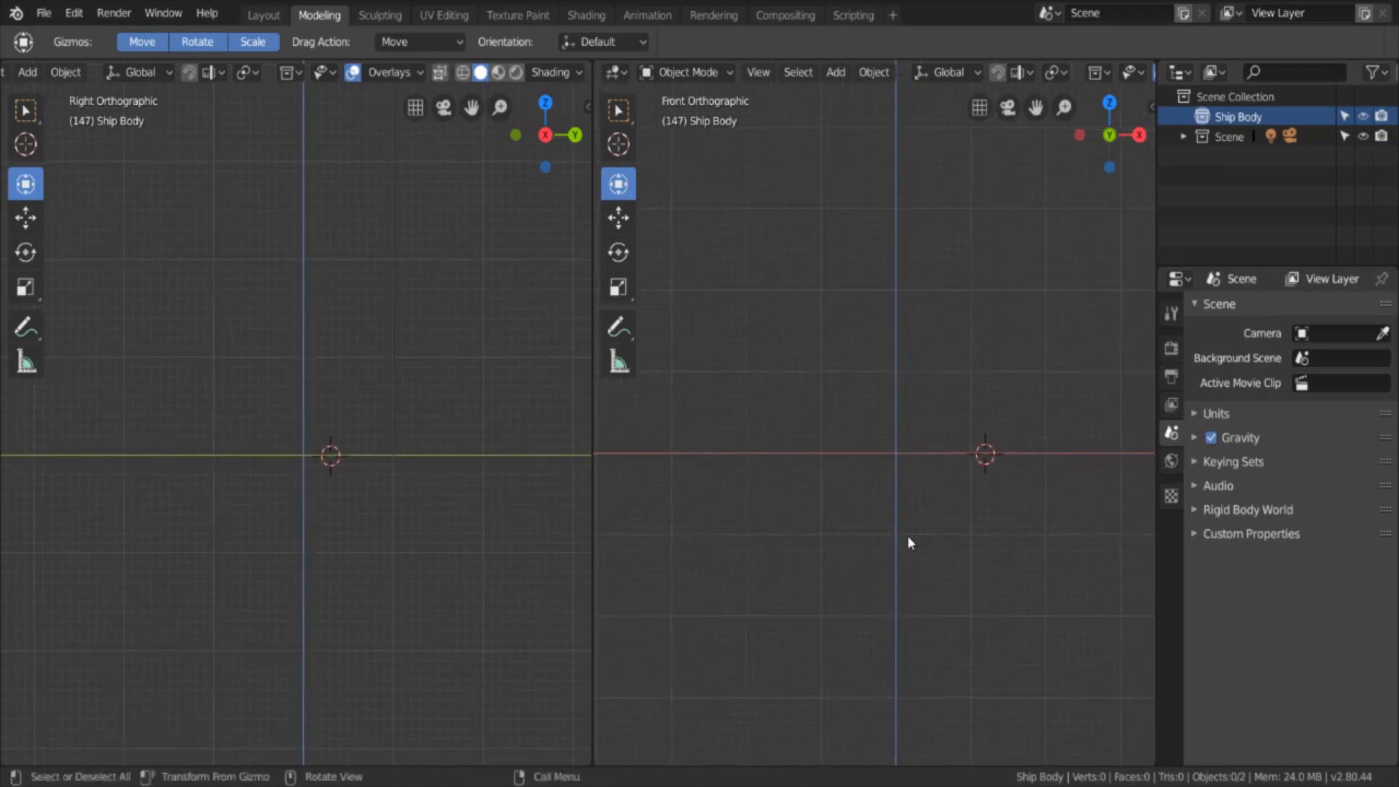
right_click(894, 453, "shift")
right_click(304, 458, "shift")
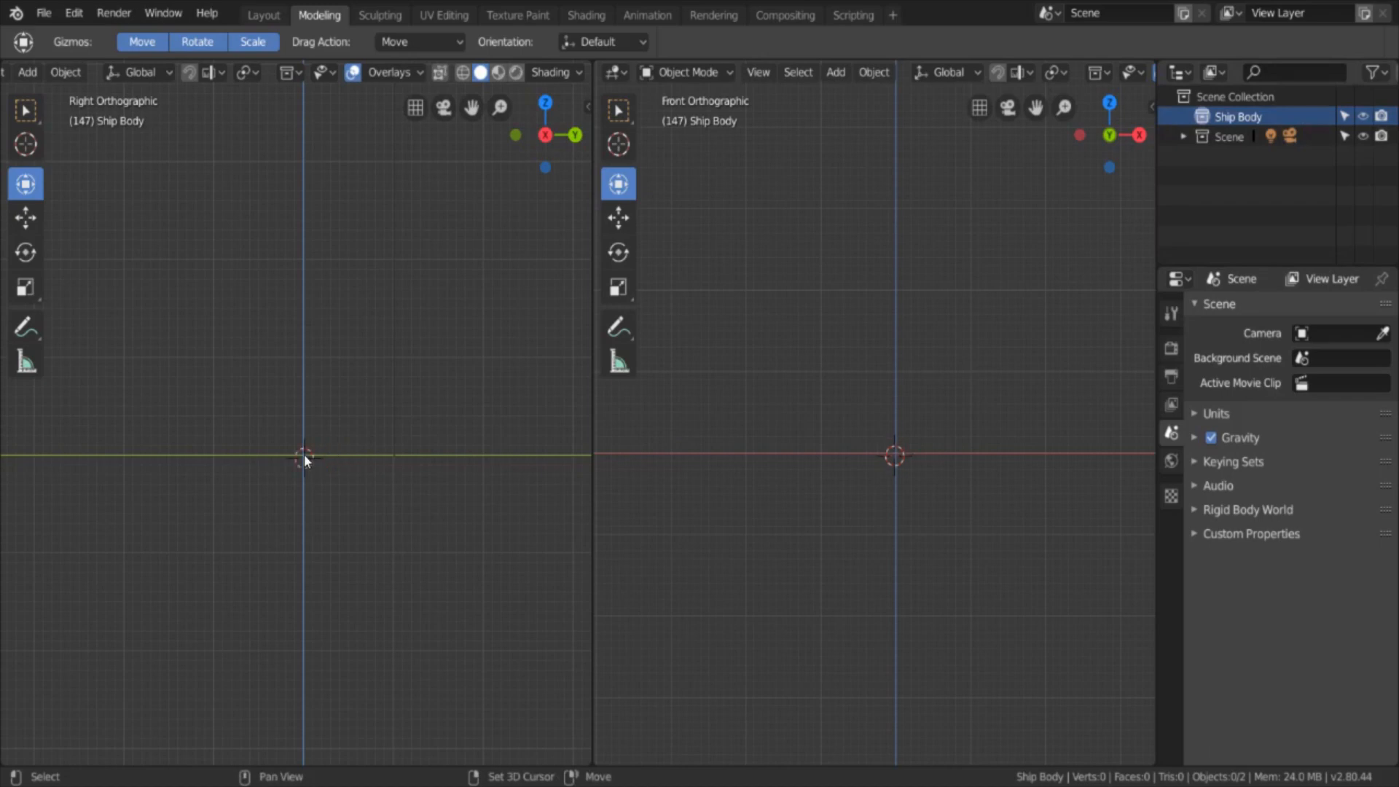
right_click(304, 453, "shift")
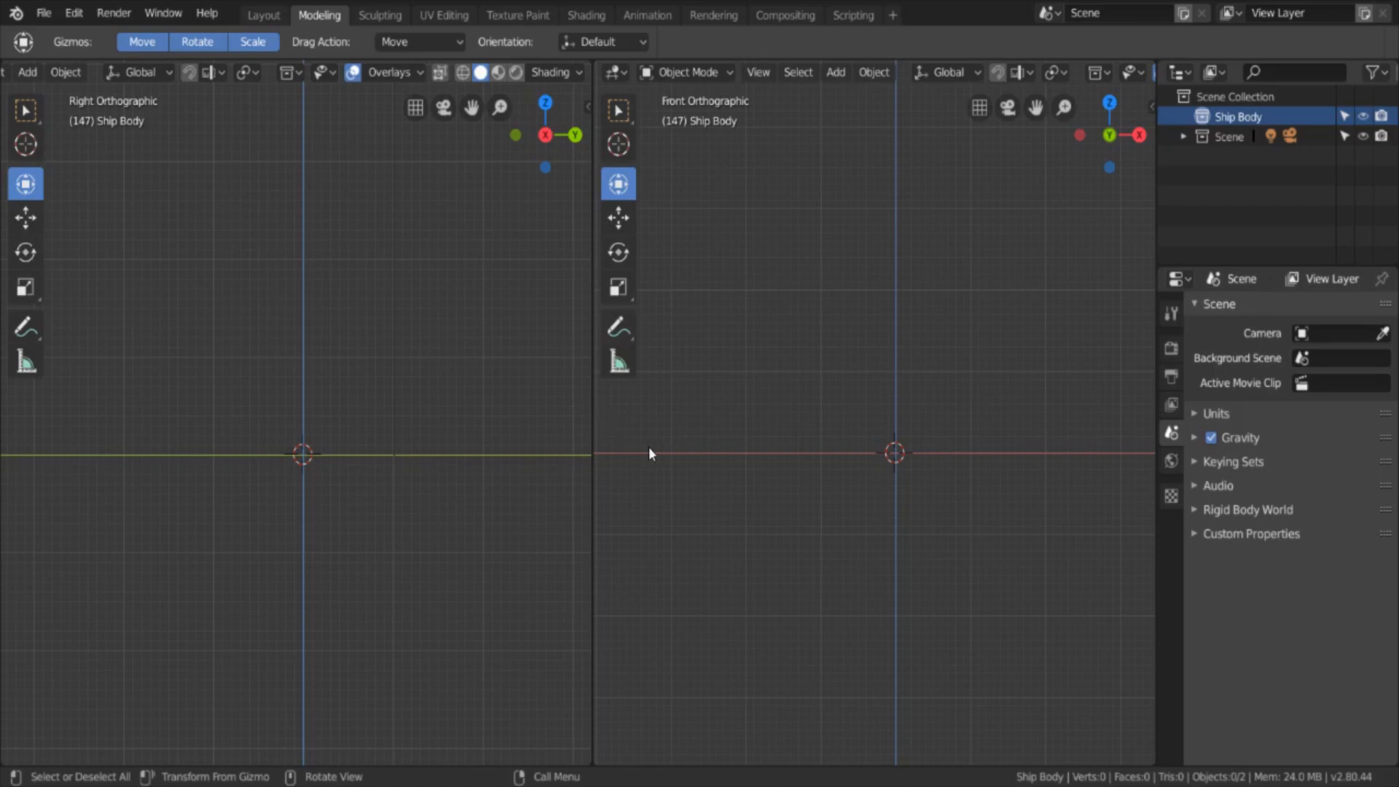
middle_click_drag(650, 448, 658, 440, "shift")
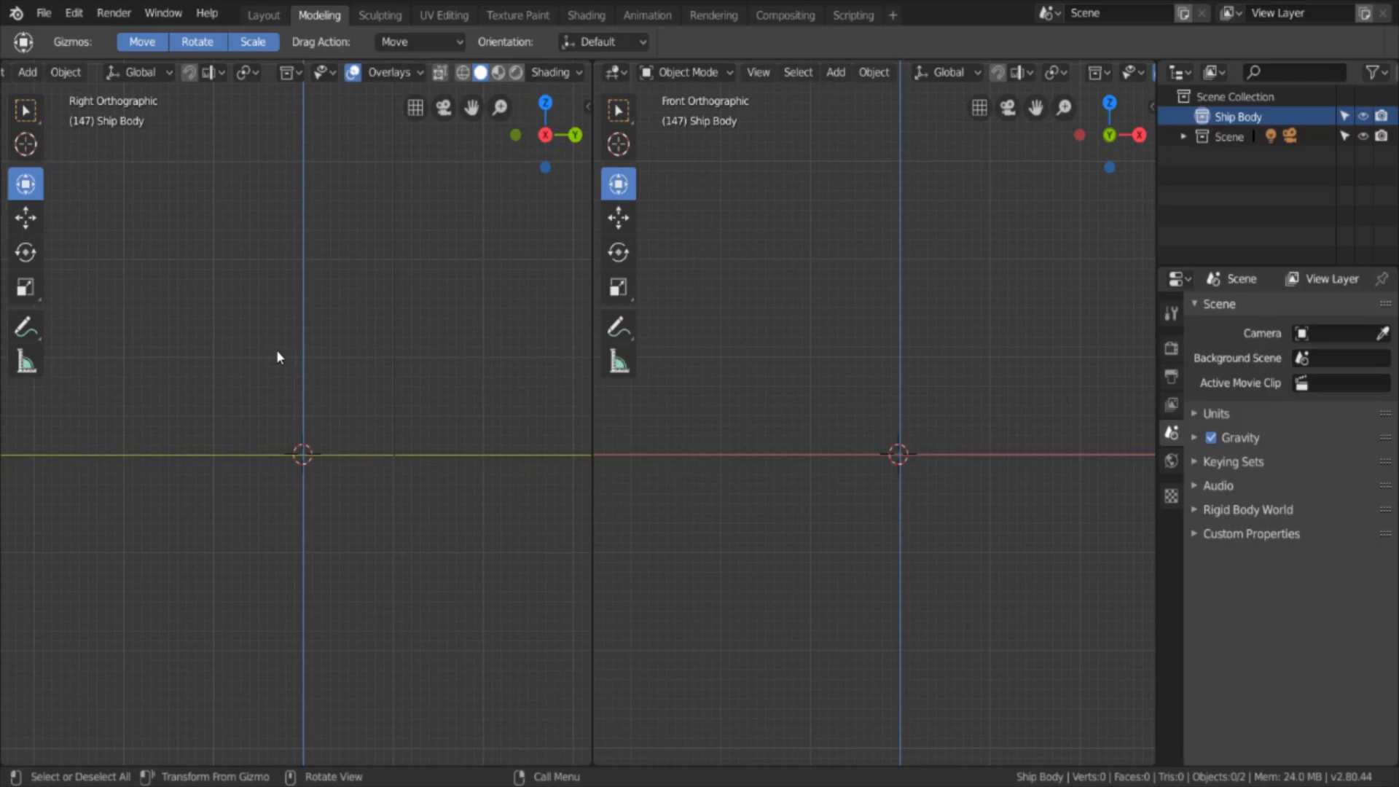
Step: Add a NURBS sphere surface at the 3D cursor in the Ship Body collection
key("shift+a")
mouse_move(278, 353)
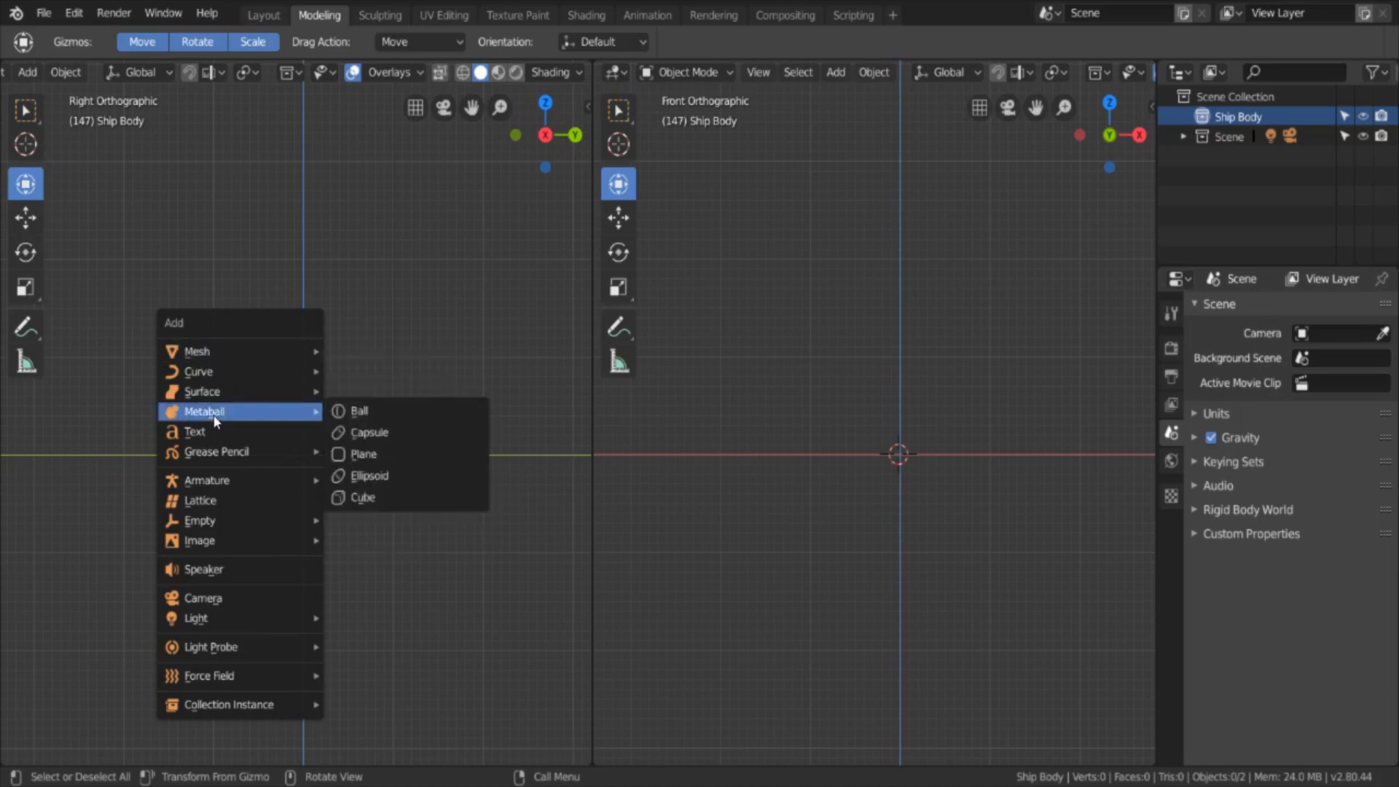
mouse_move(227, 399)
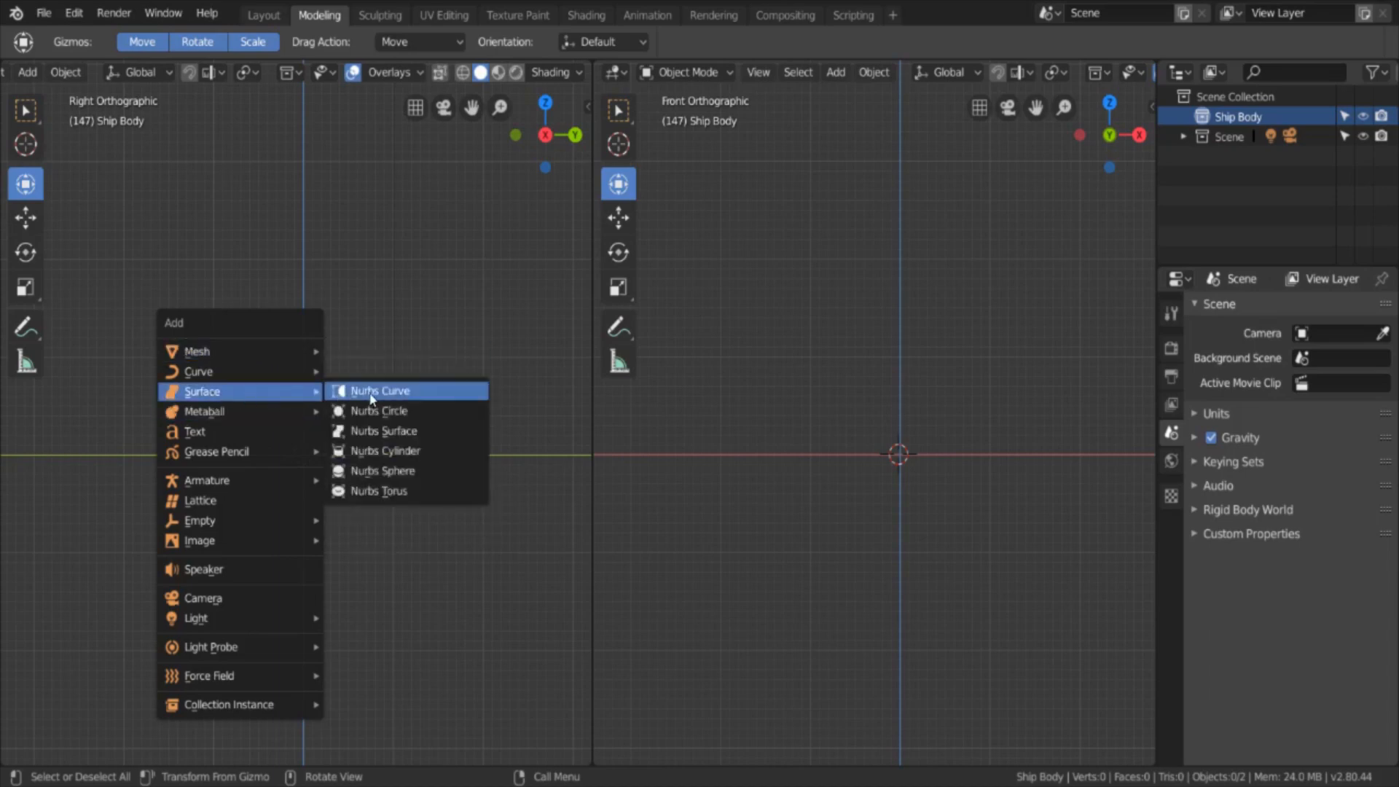
left_click(388, 466)
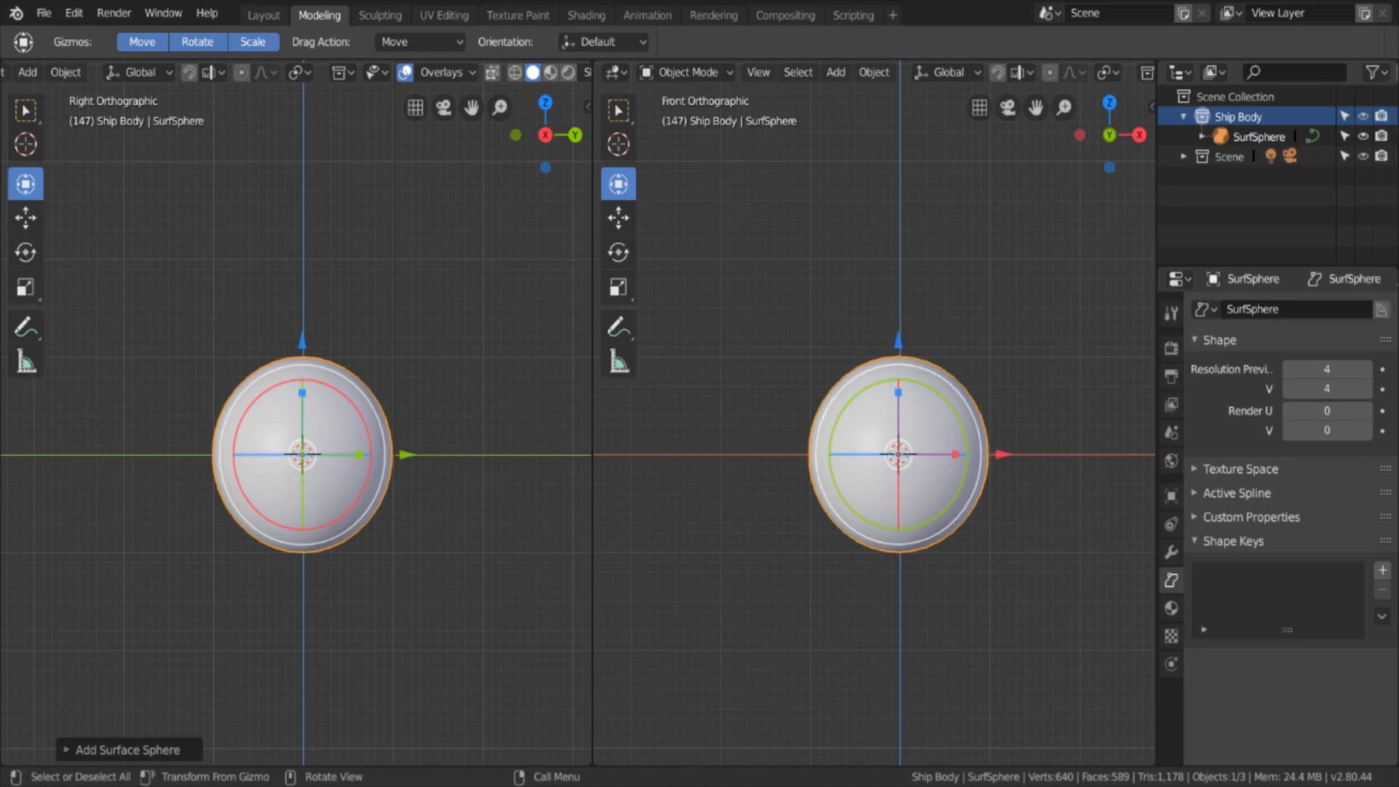
key("s")
key("x")
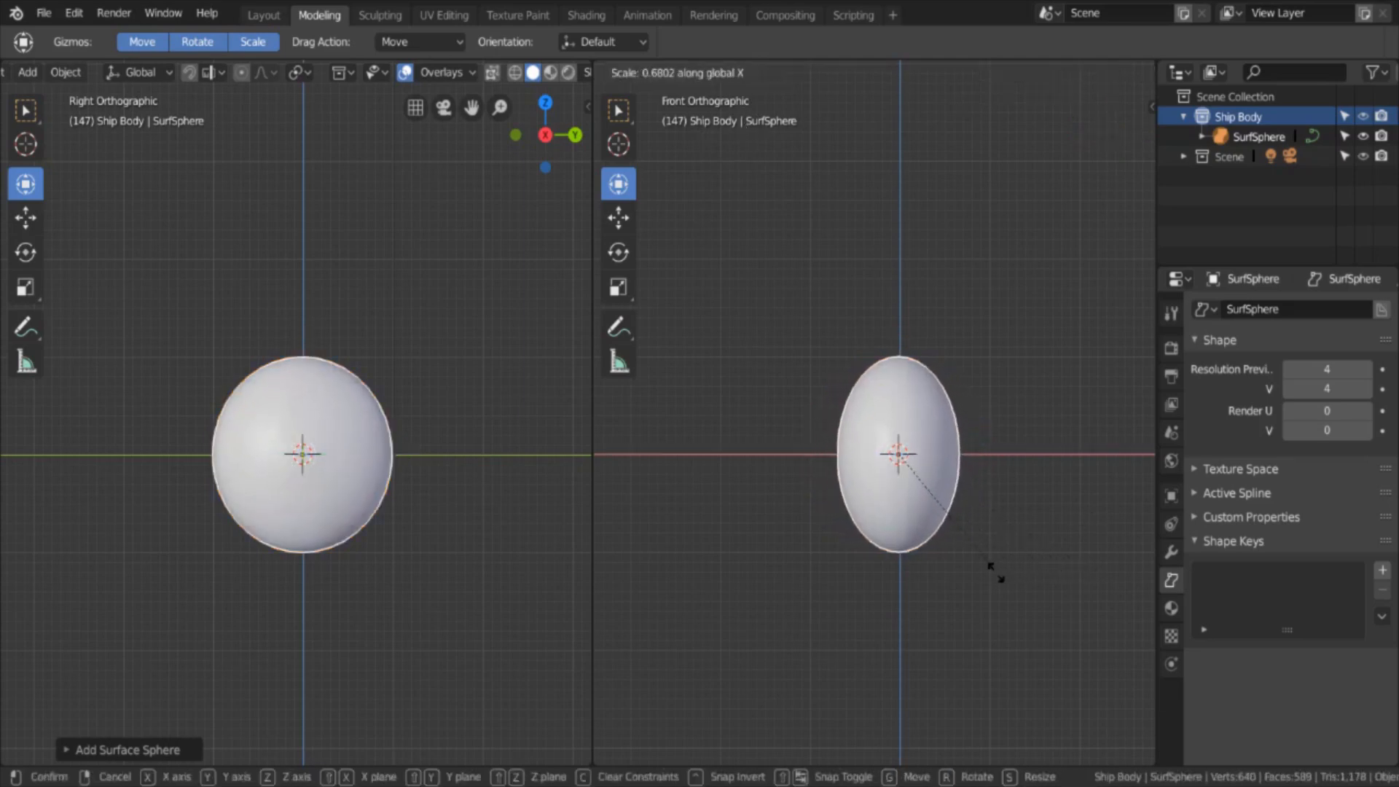
key("Escape")
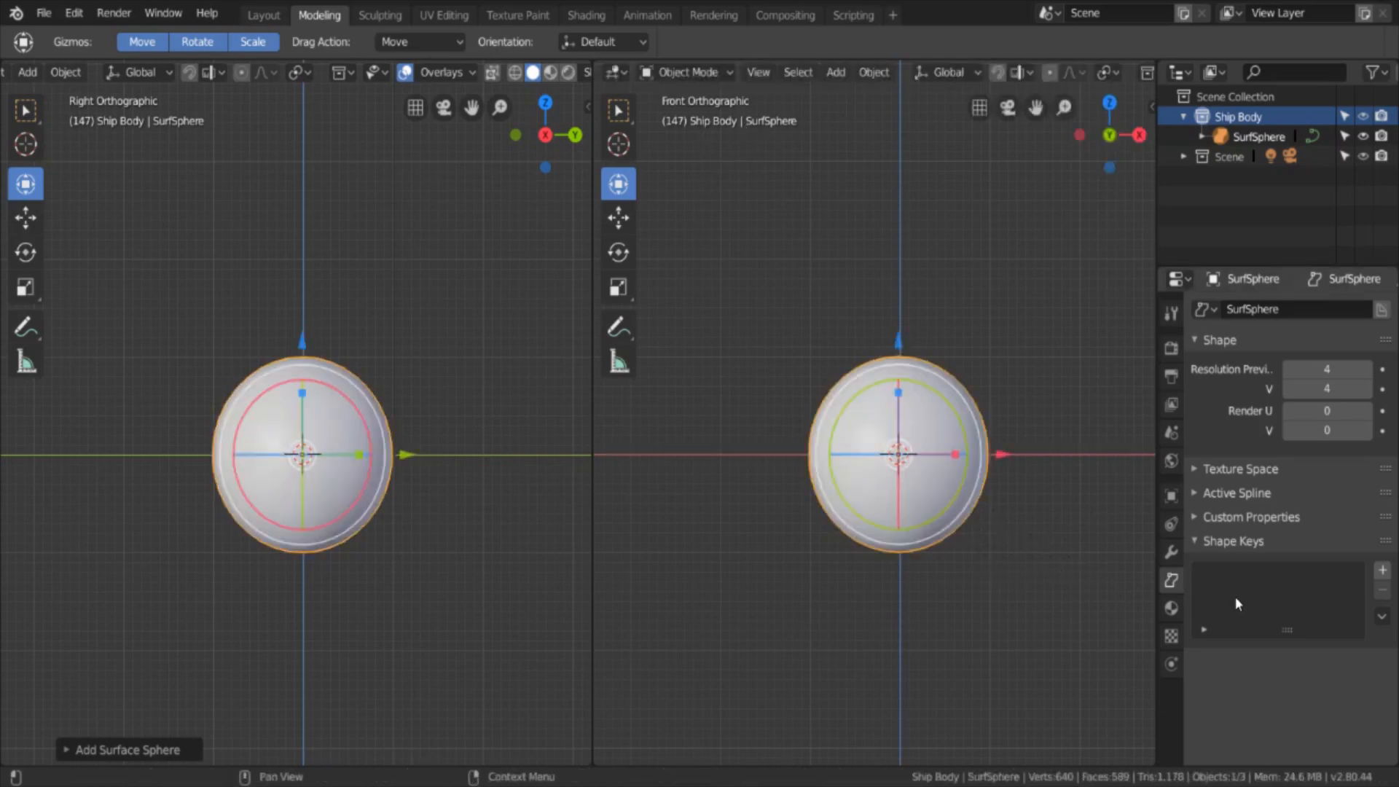
Step: Display the object transform properties of the NURBS sphere
left_click(1171, 498)
key("s")
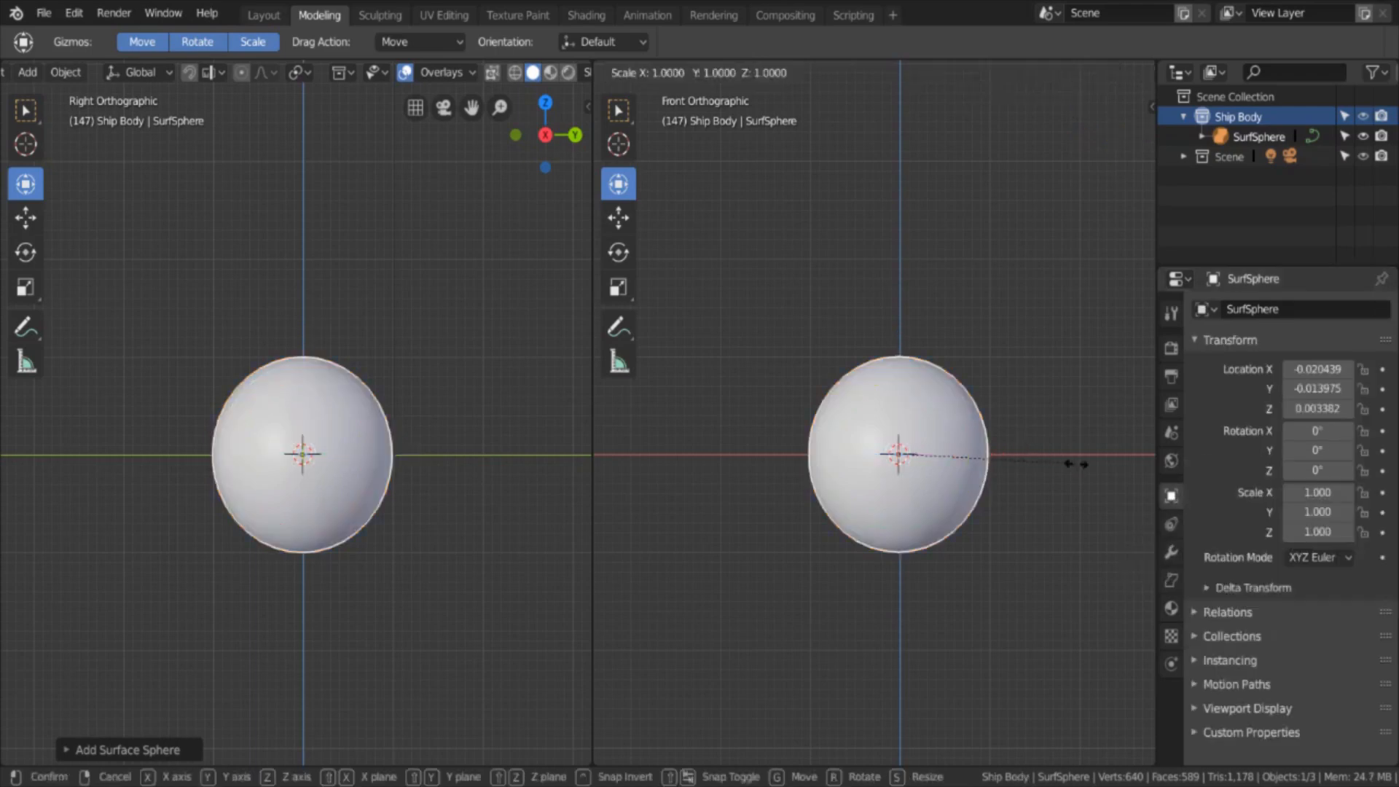
key("x")
key("Escape")
Step: Set the NURBS sphere's X, Y and Z location to 0 m
left_click(1315, 369)
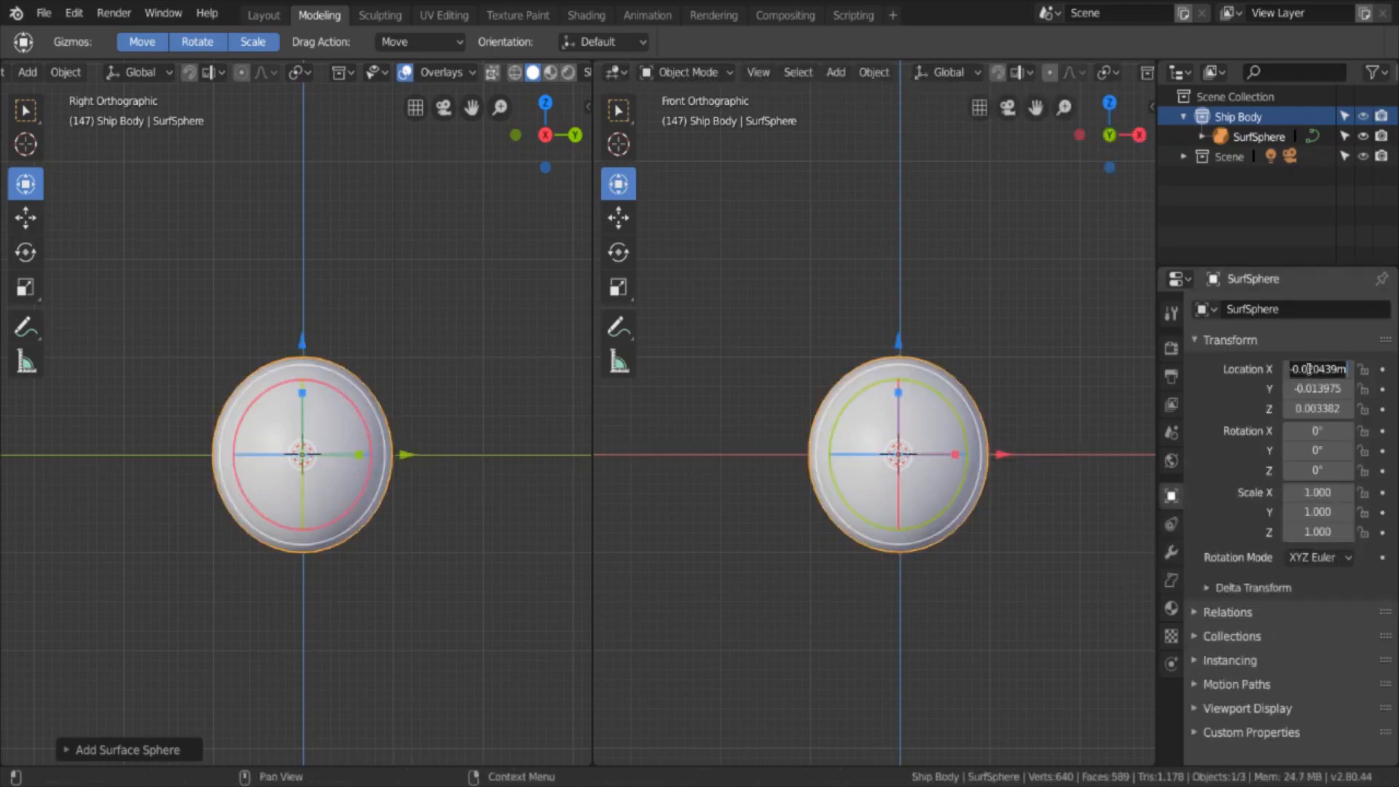
type("0")
key("Return")
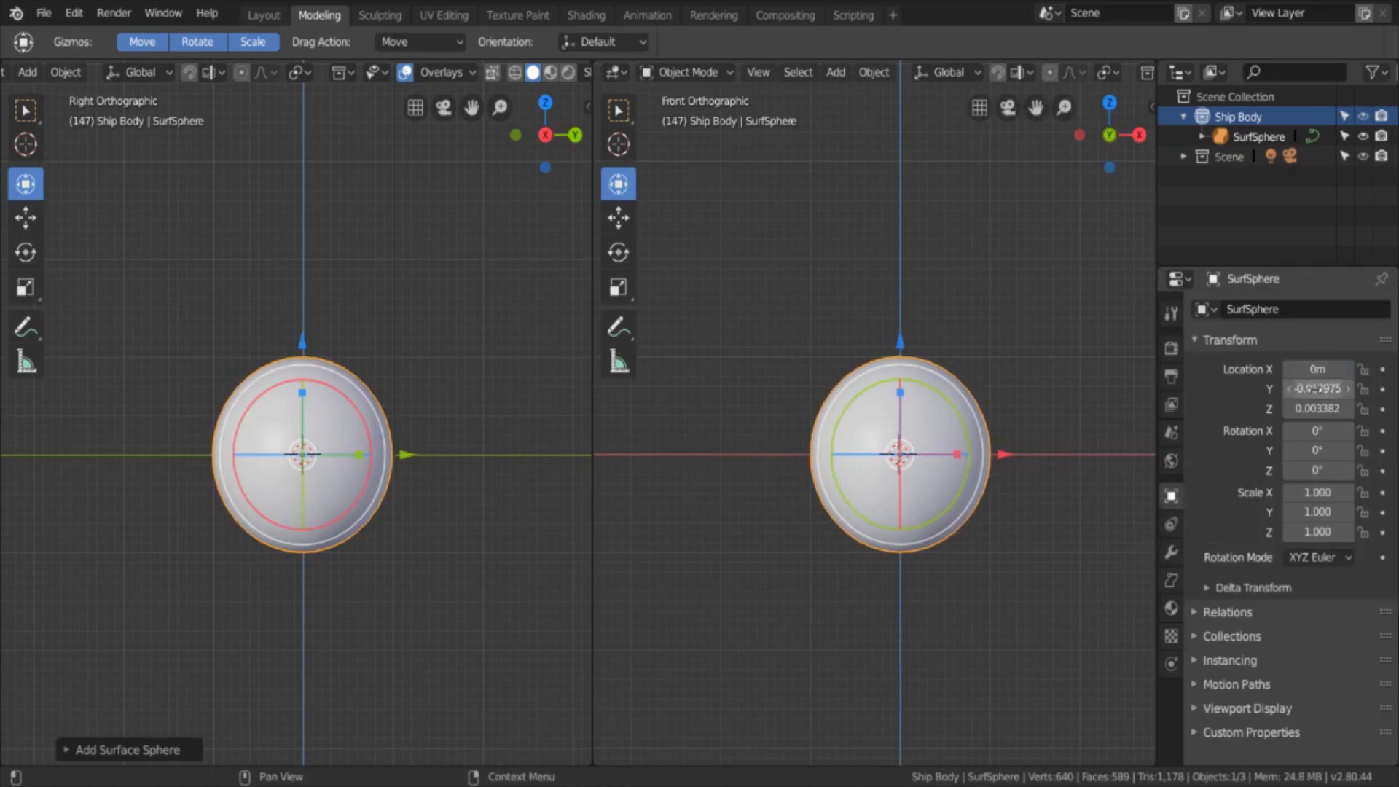
left_click(1314, 389)
type("0")
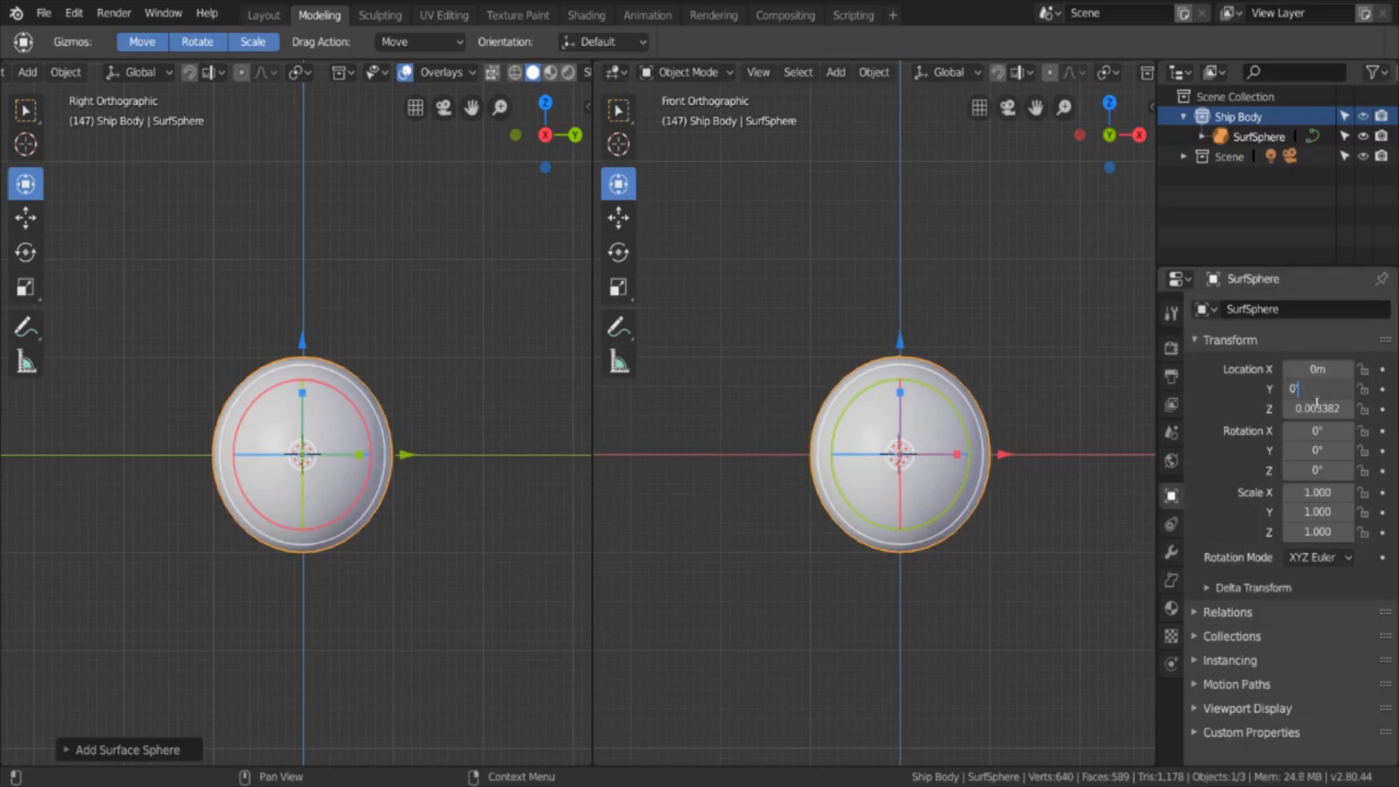
key("Return")
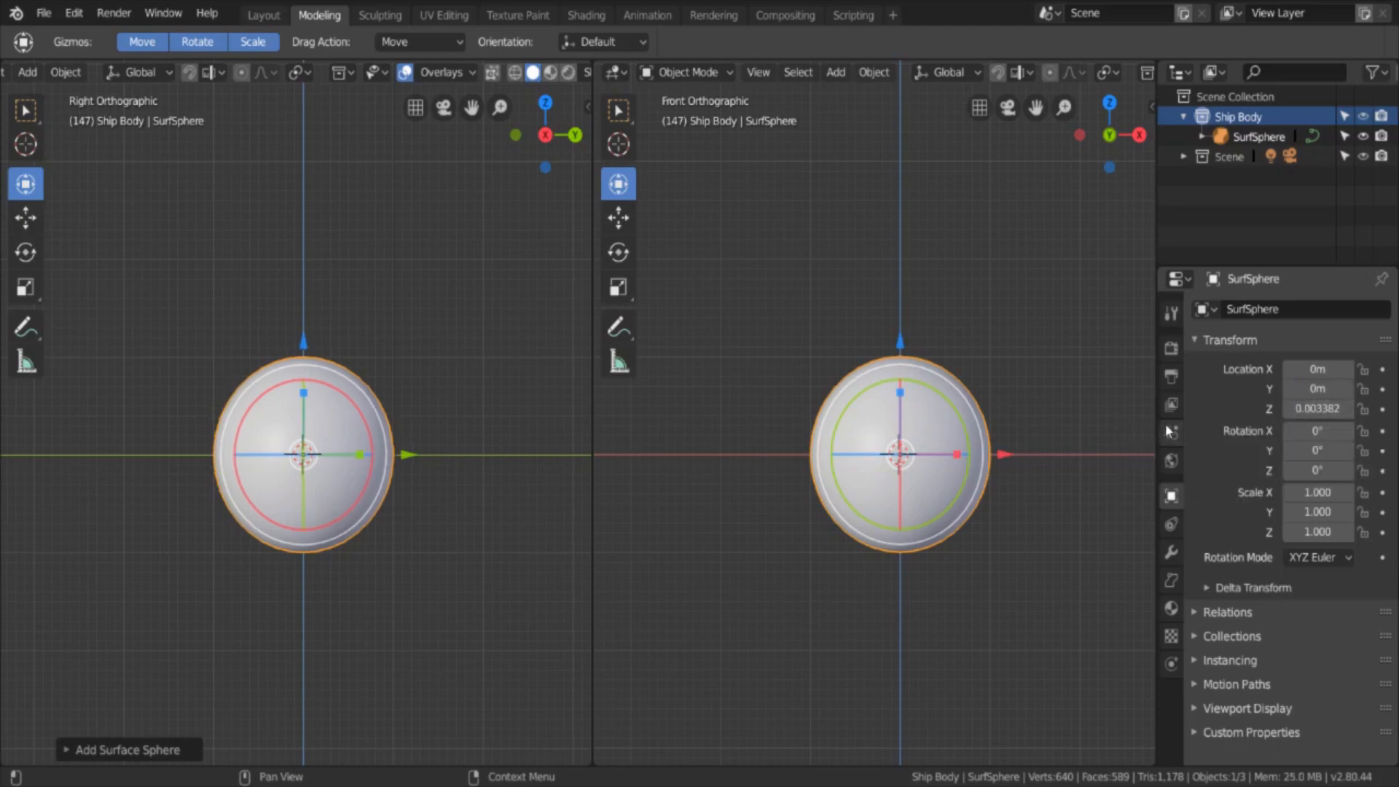
left_click(1318, 408)
type("0")
key("Return")
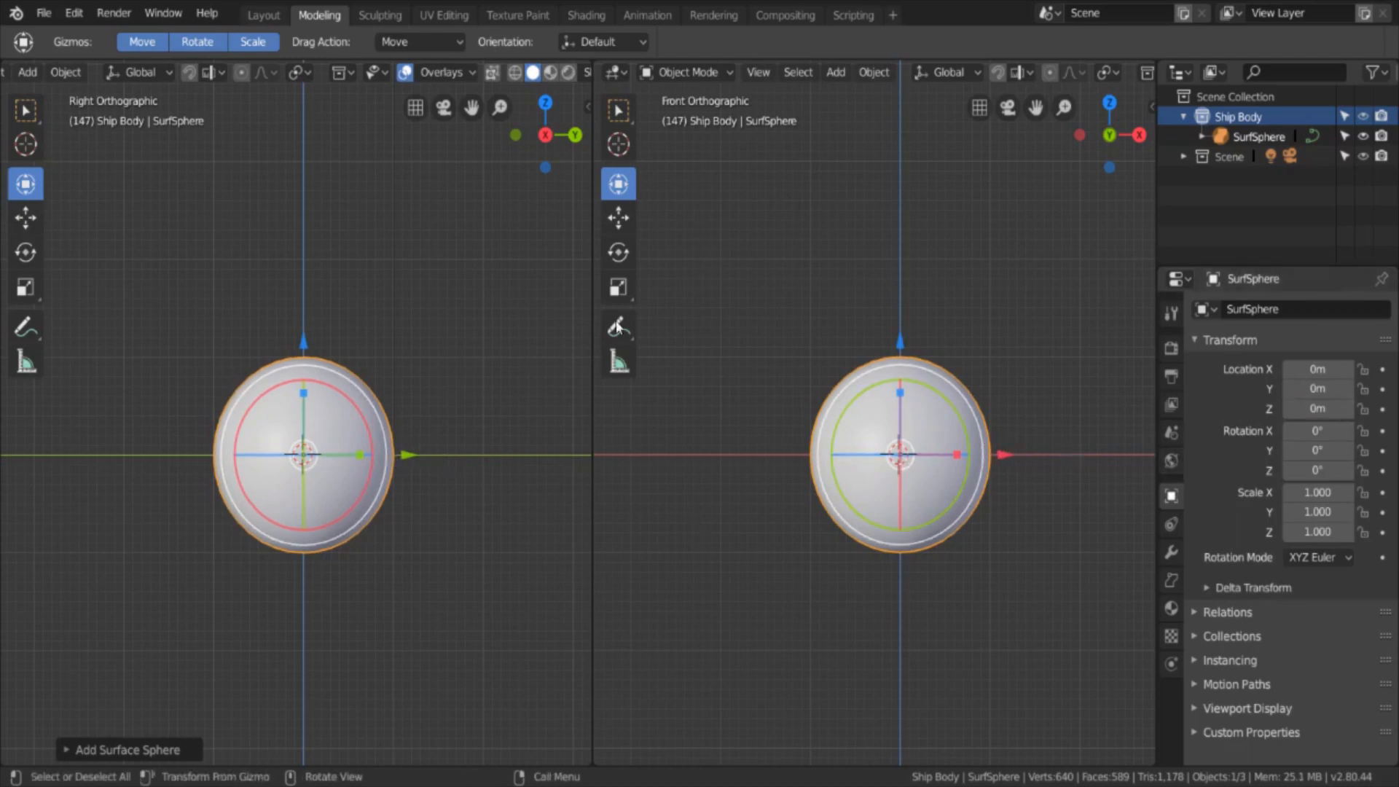
Step: Scale the NURBS sphere by 0.35 along the global X axis to flatten it
key("s")
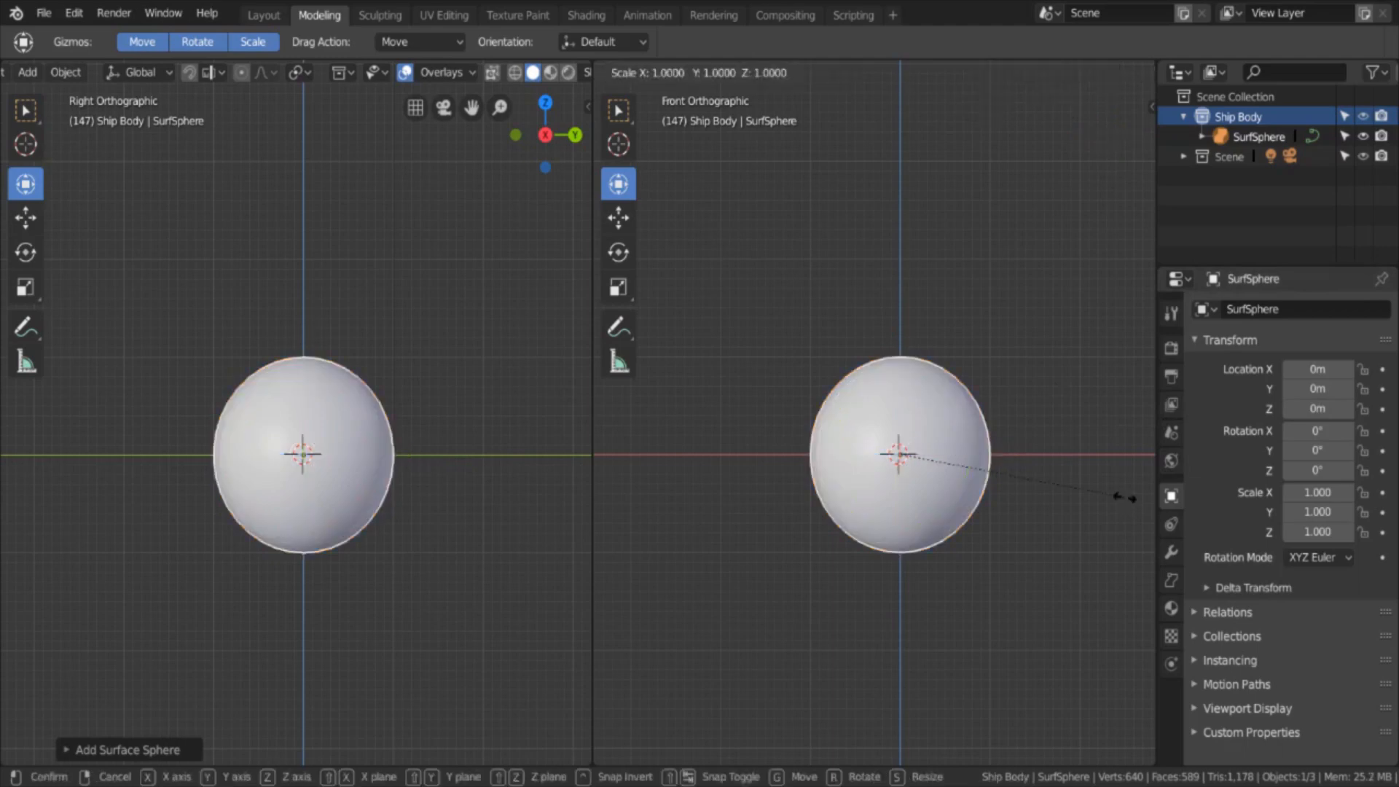
key("x")
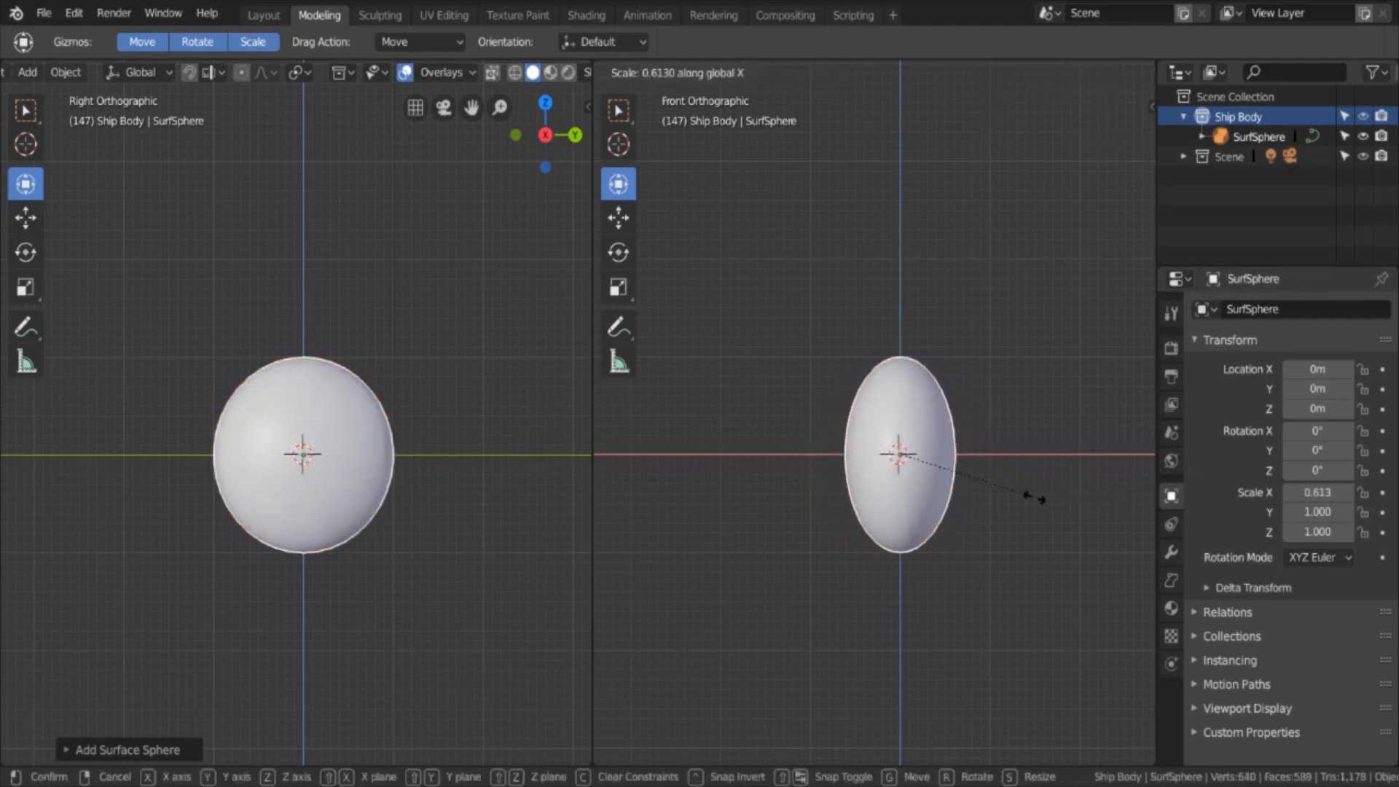
type(".35")
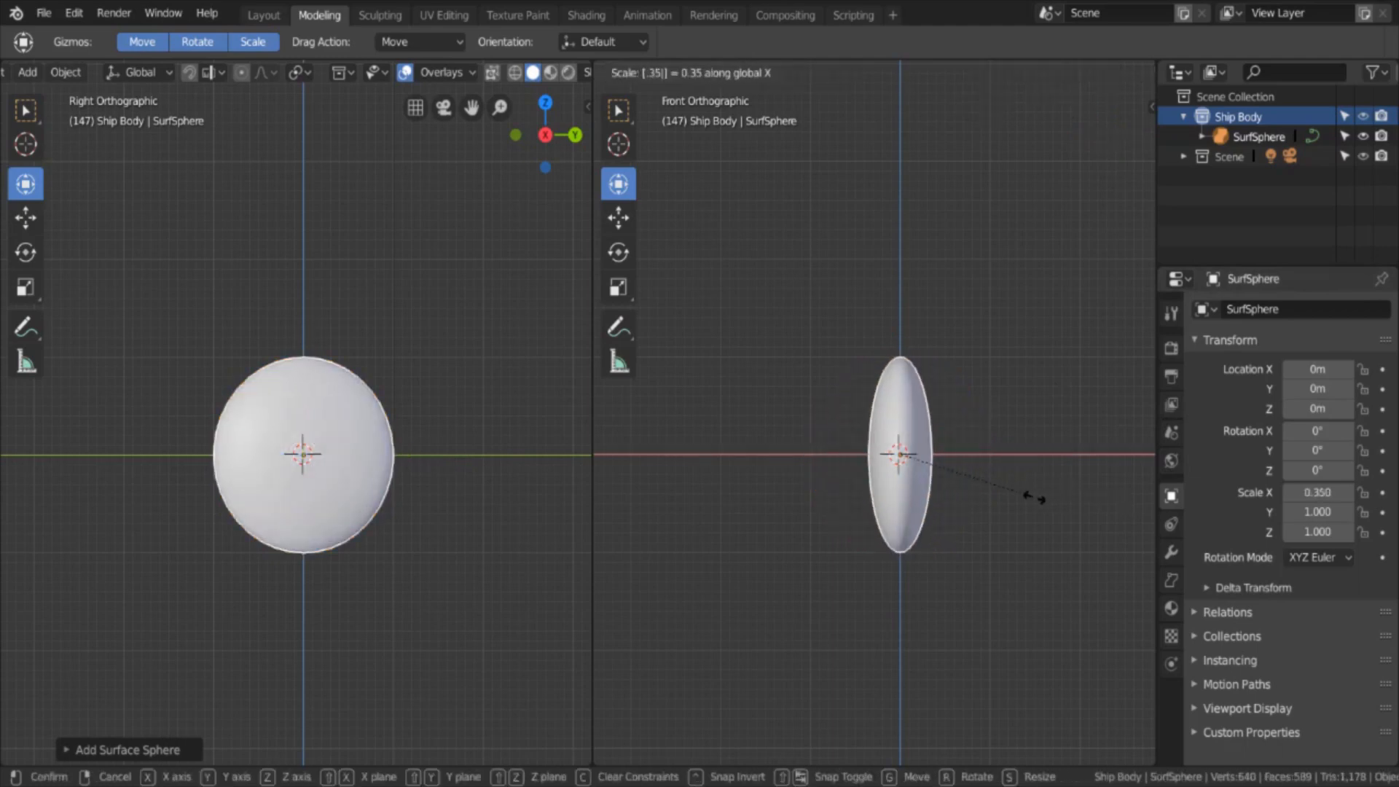
key("Return")
scroll(1034, 497, "up", 4)
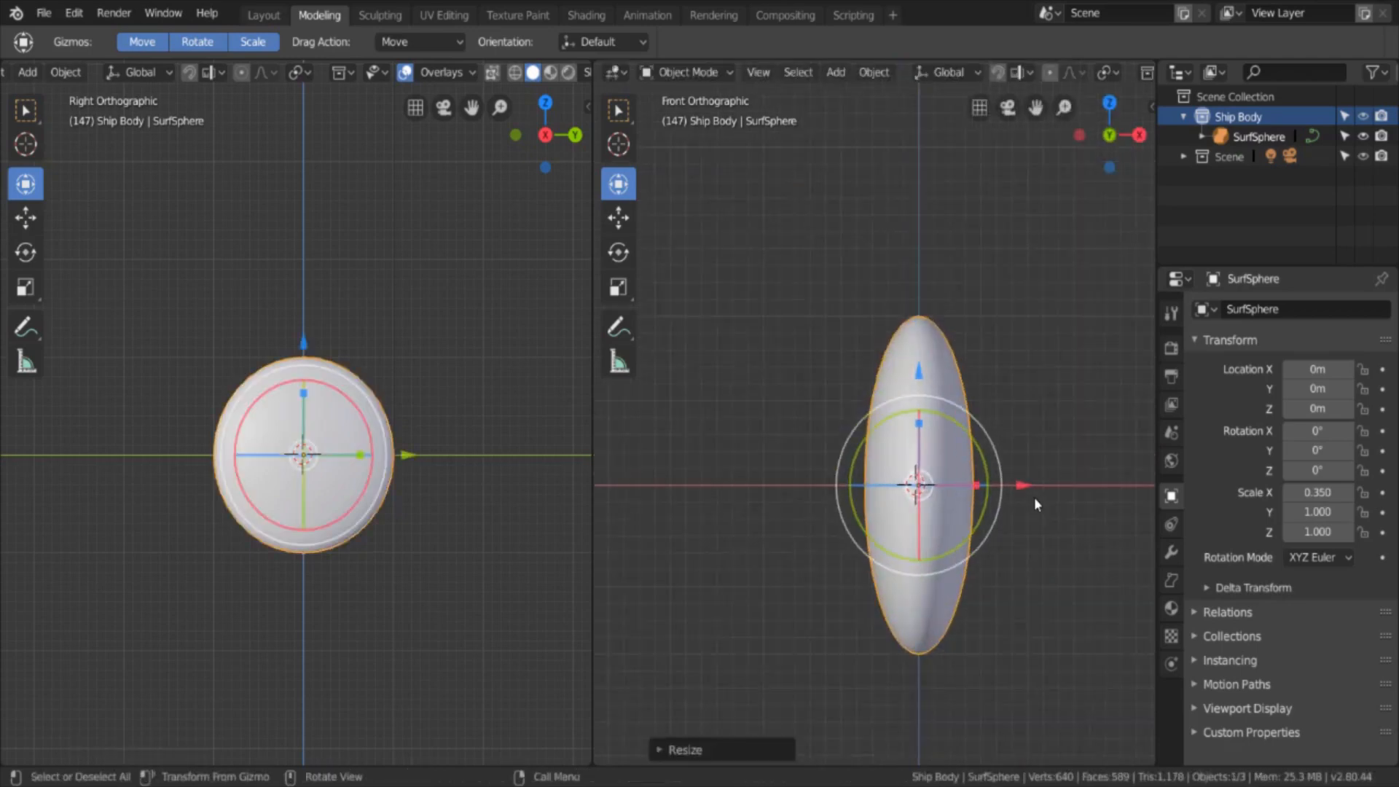
scroll(1034, 497, "down", 1)
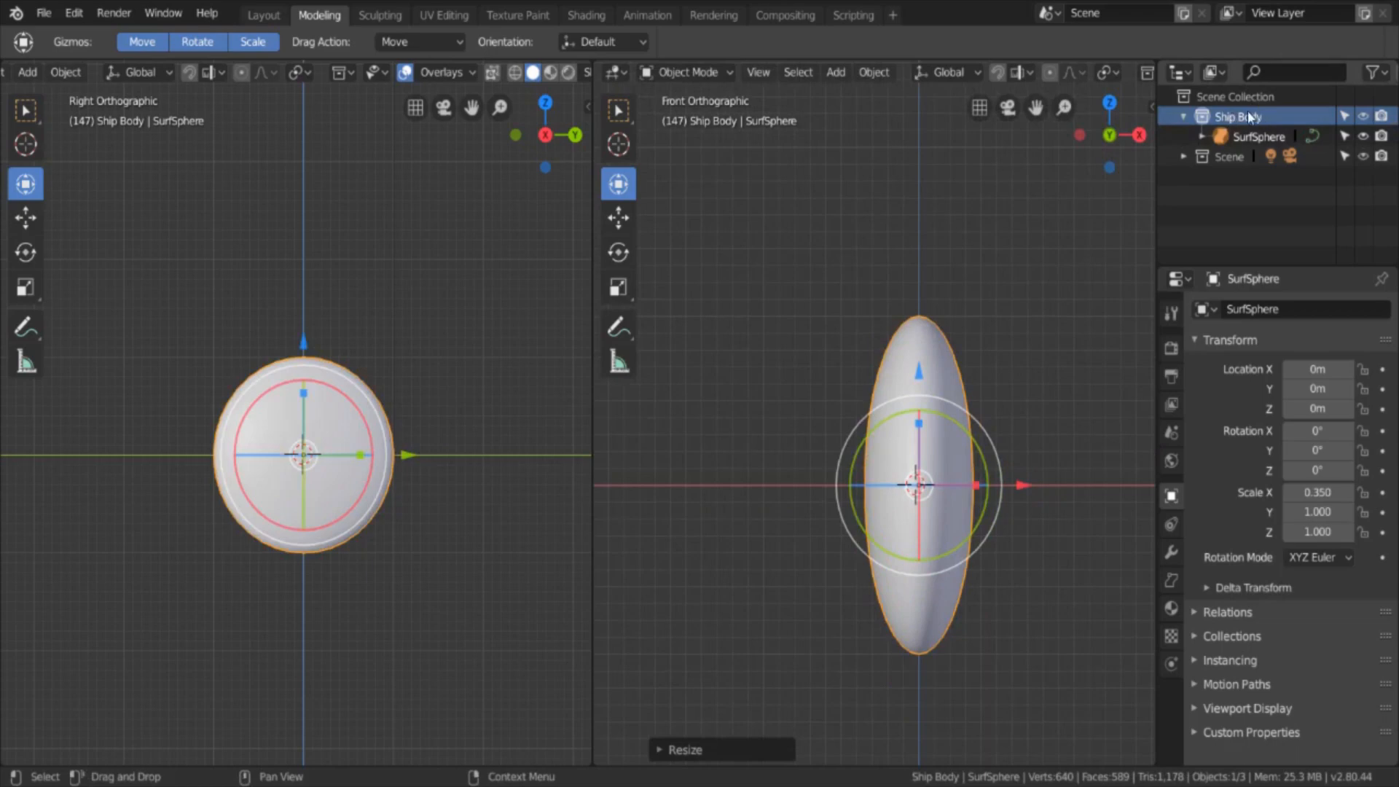
Step: Collapse and expand the Ship Body collection in the outliner to examine which objects it contains
left_click(1181, 116)
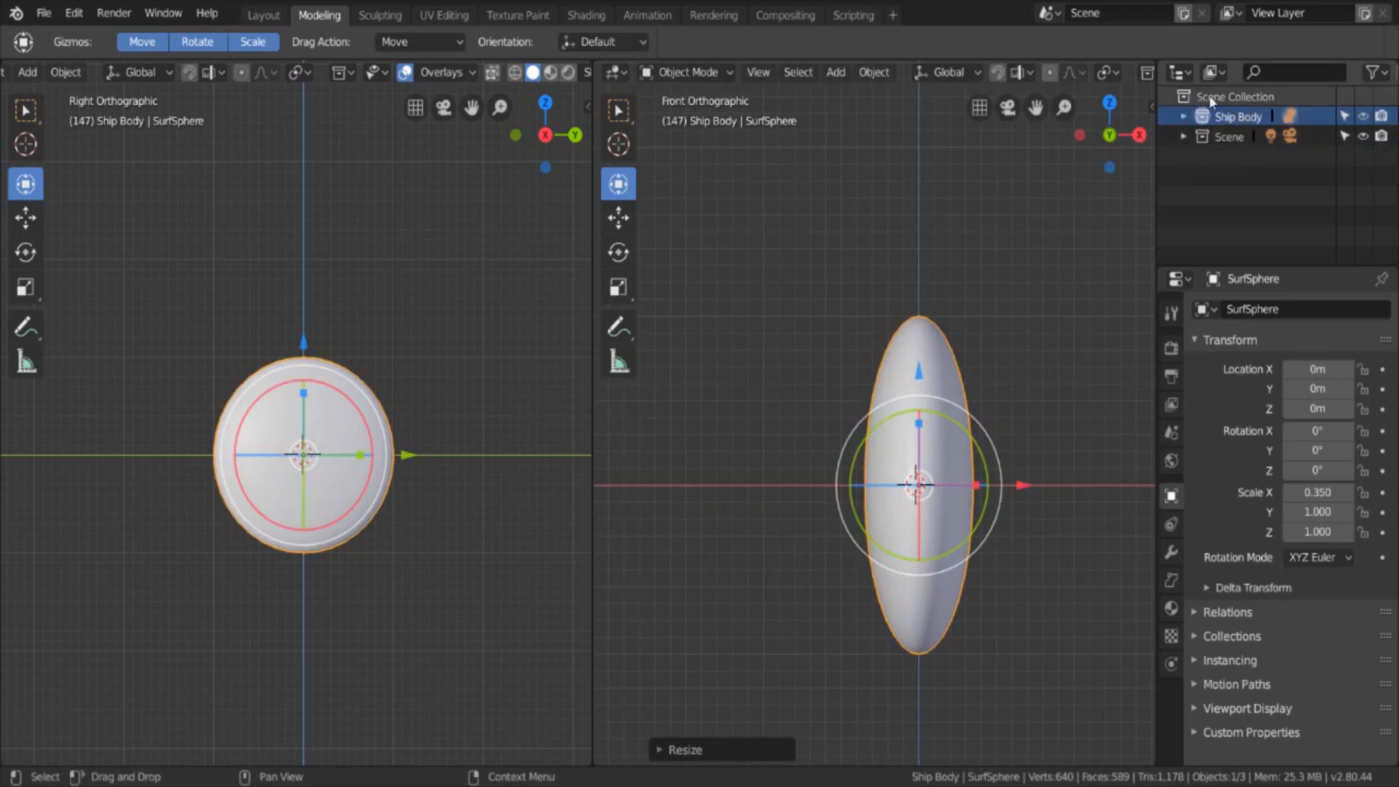
left_click(1181, 115)
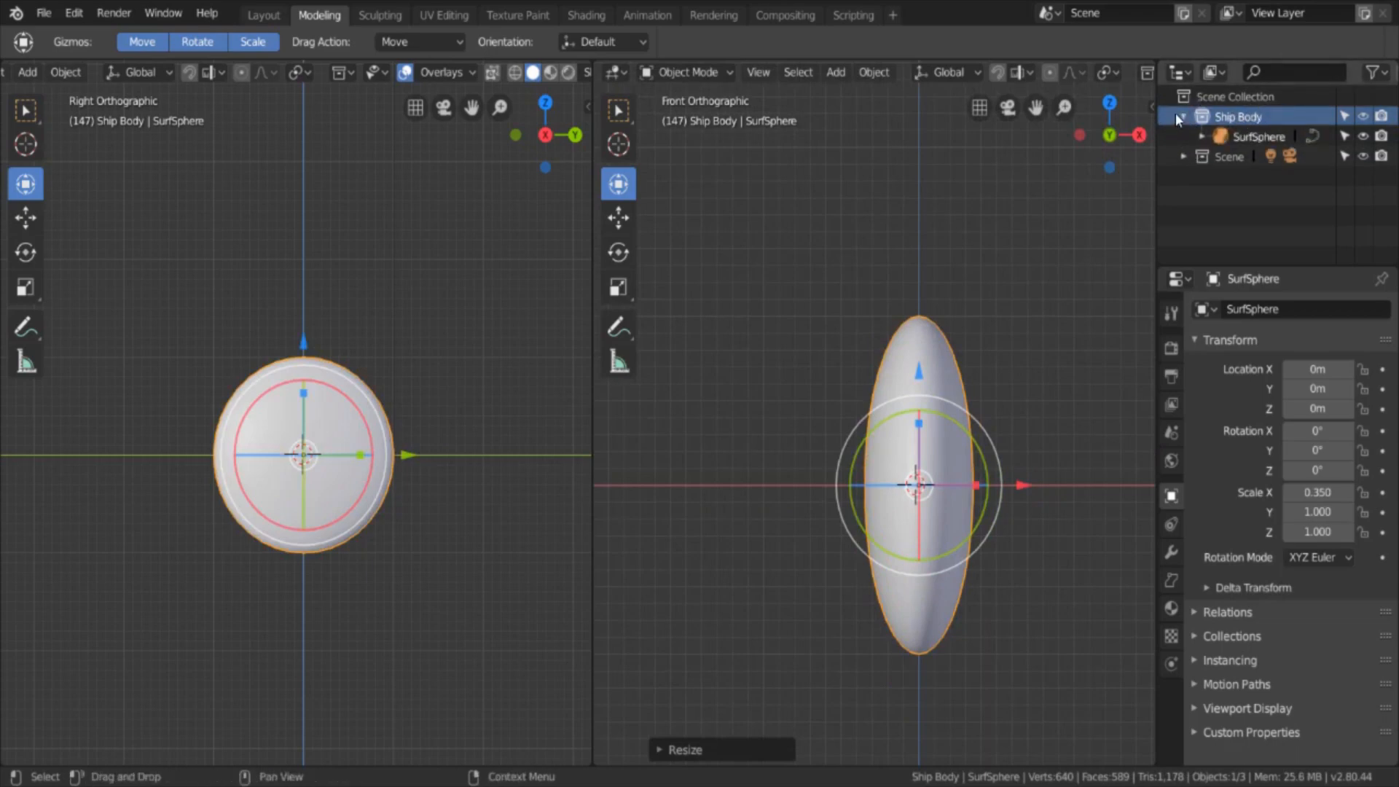
left_click(1181, 116)
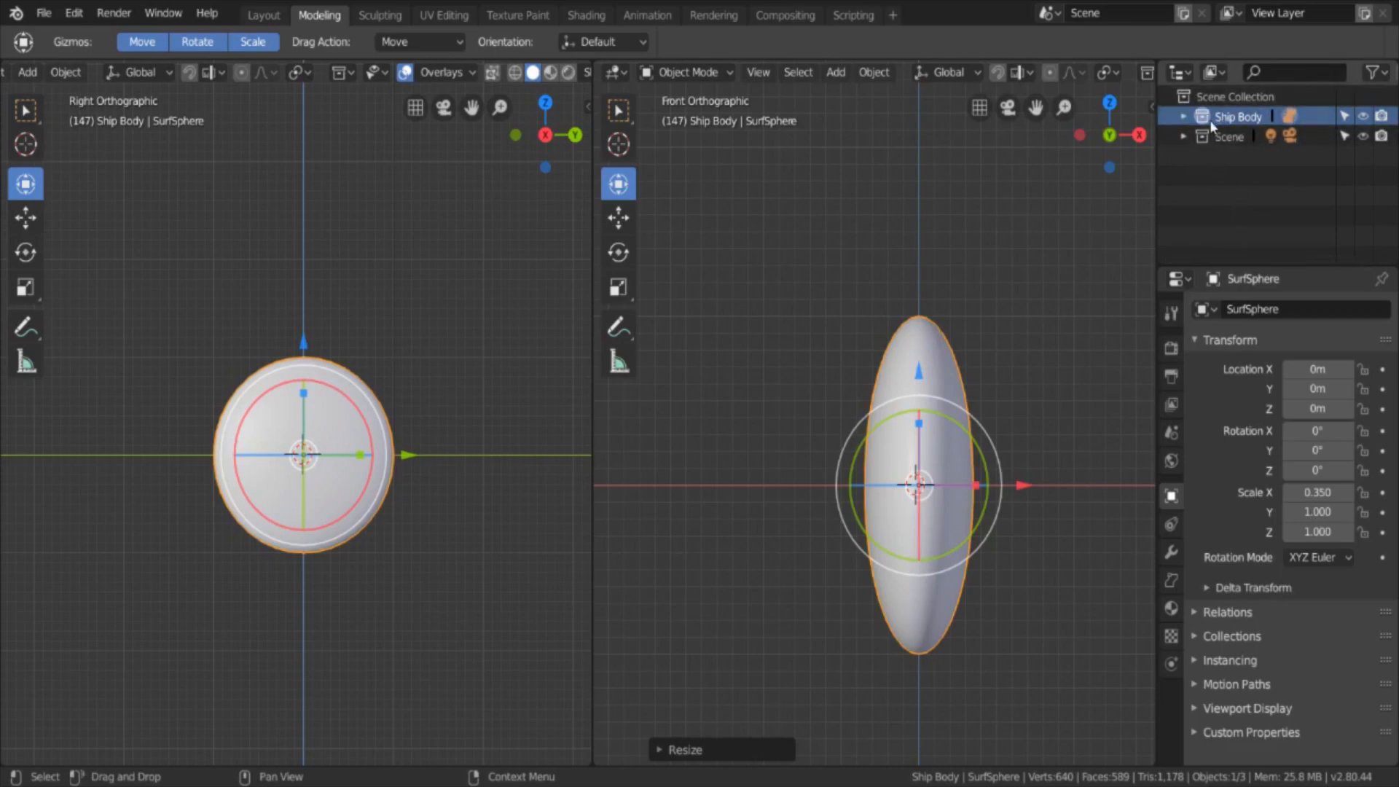
left_click(1183, 117)
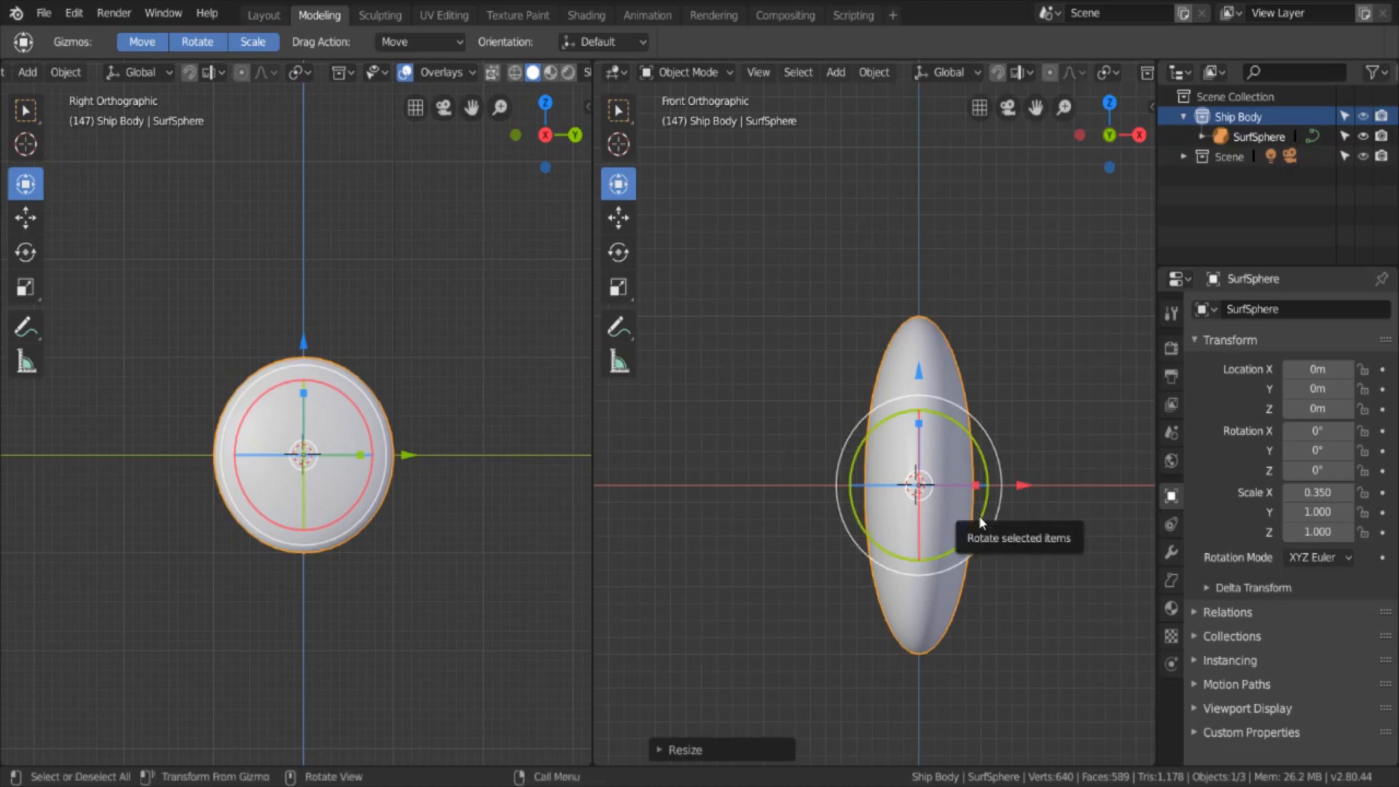
key("shift+a")
mouse_move(980, 521)
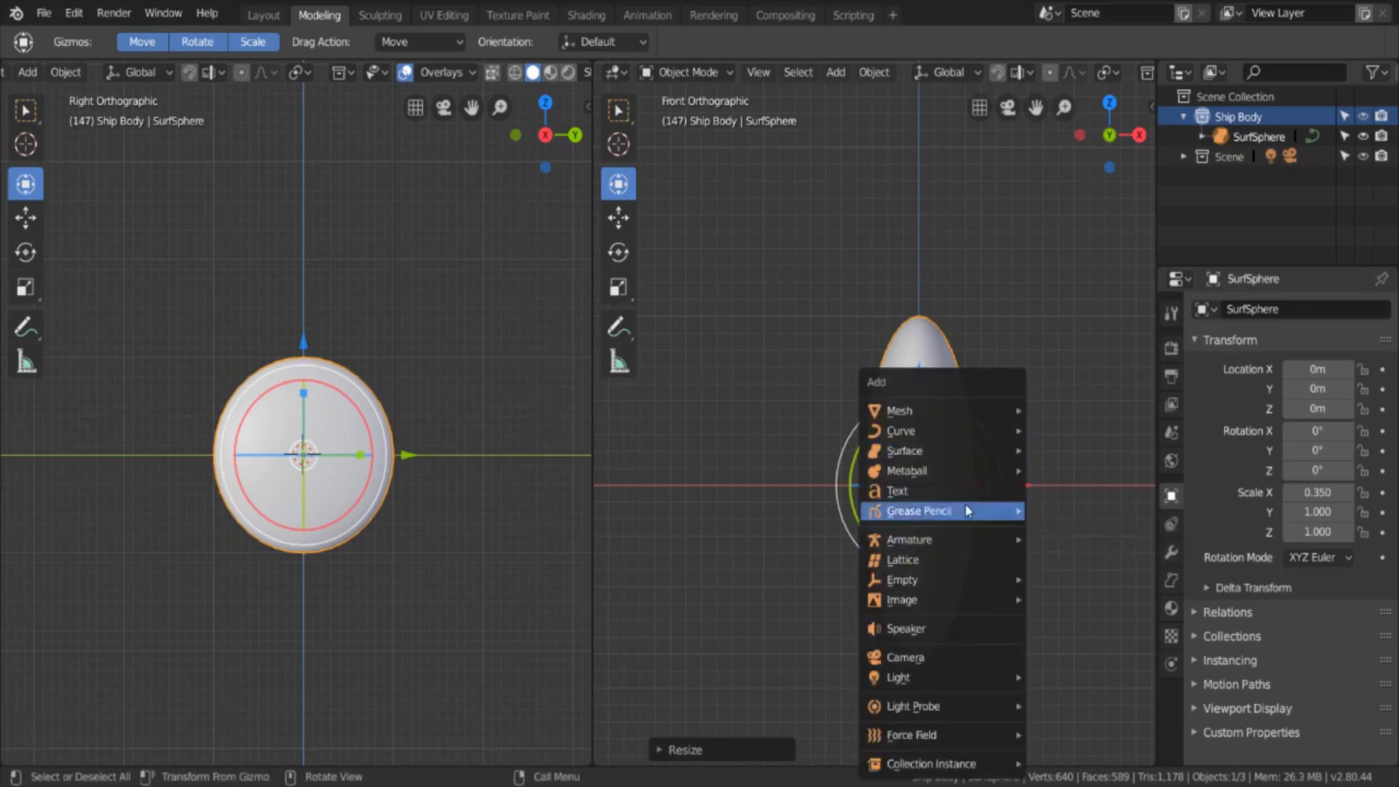
left_click(668, 234)
Step: Add a second NURBS sphere surface at the 3D cursor in the Ship Body collection
key("shift+a")
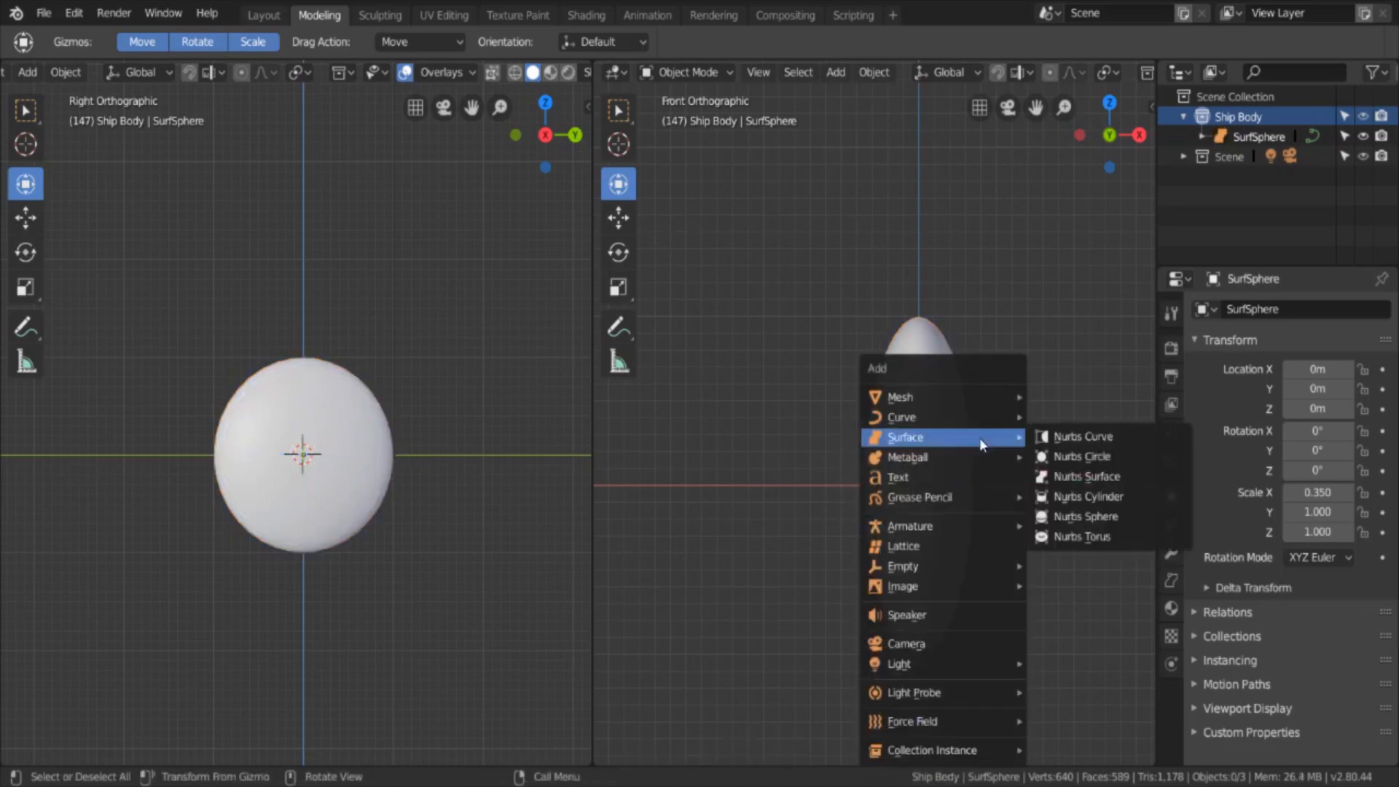
mouse_move(955, 446)
left_click(1092, 519)
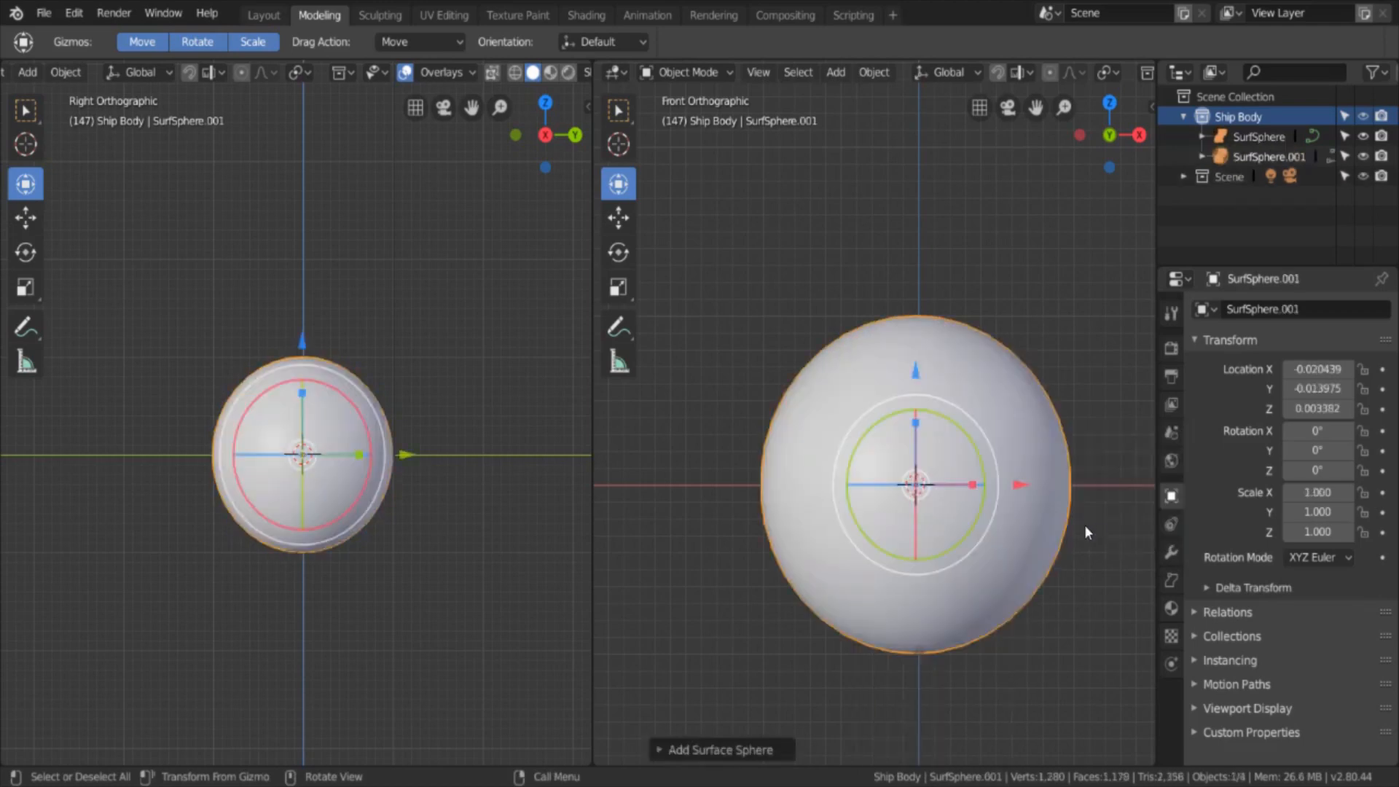
Step: Set the second NURBS sphere's X, Y and Z location to 0 m
left_click(1317, 369)
type("0")
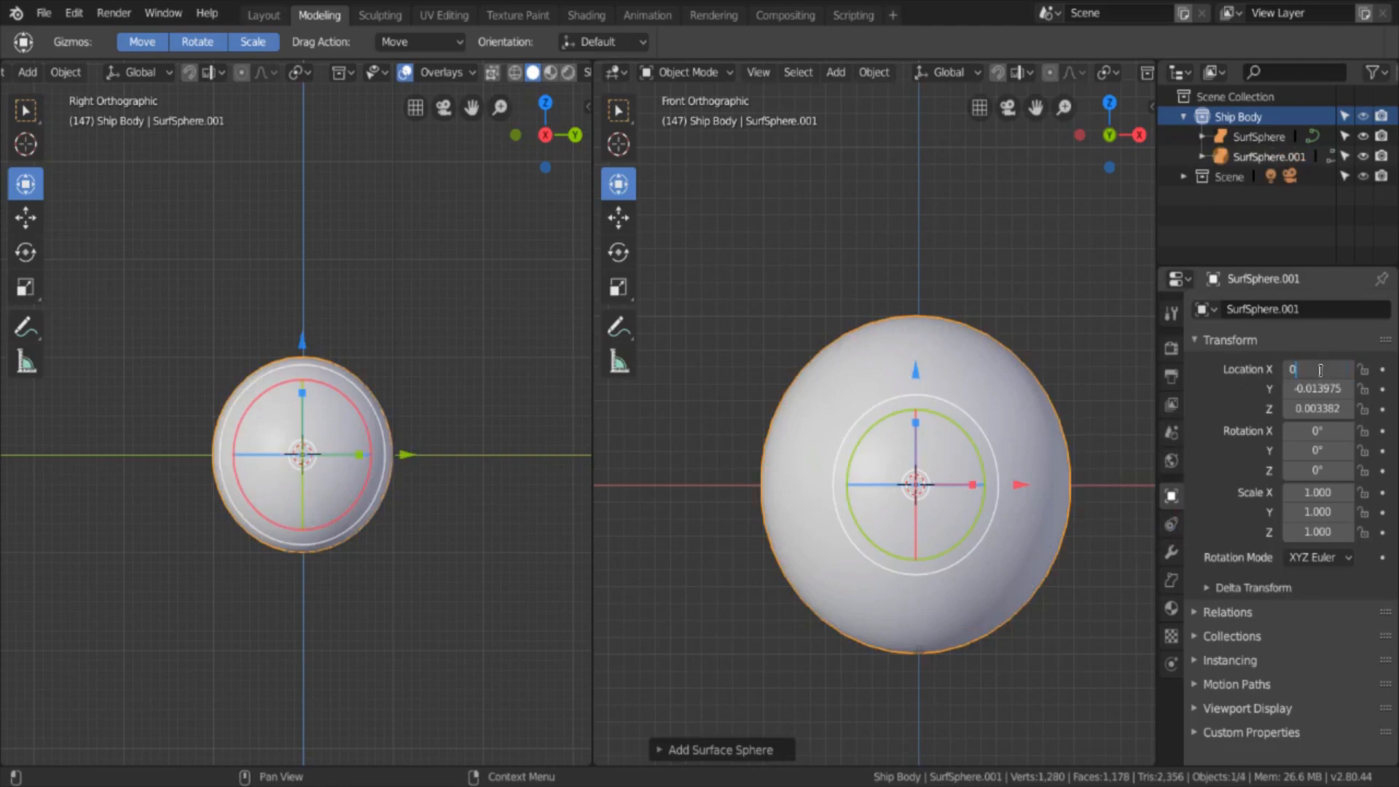
key("Return")
left_click(1323, 389)
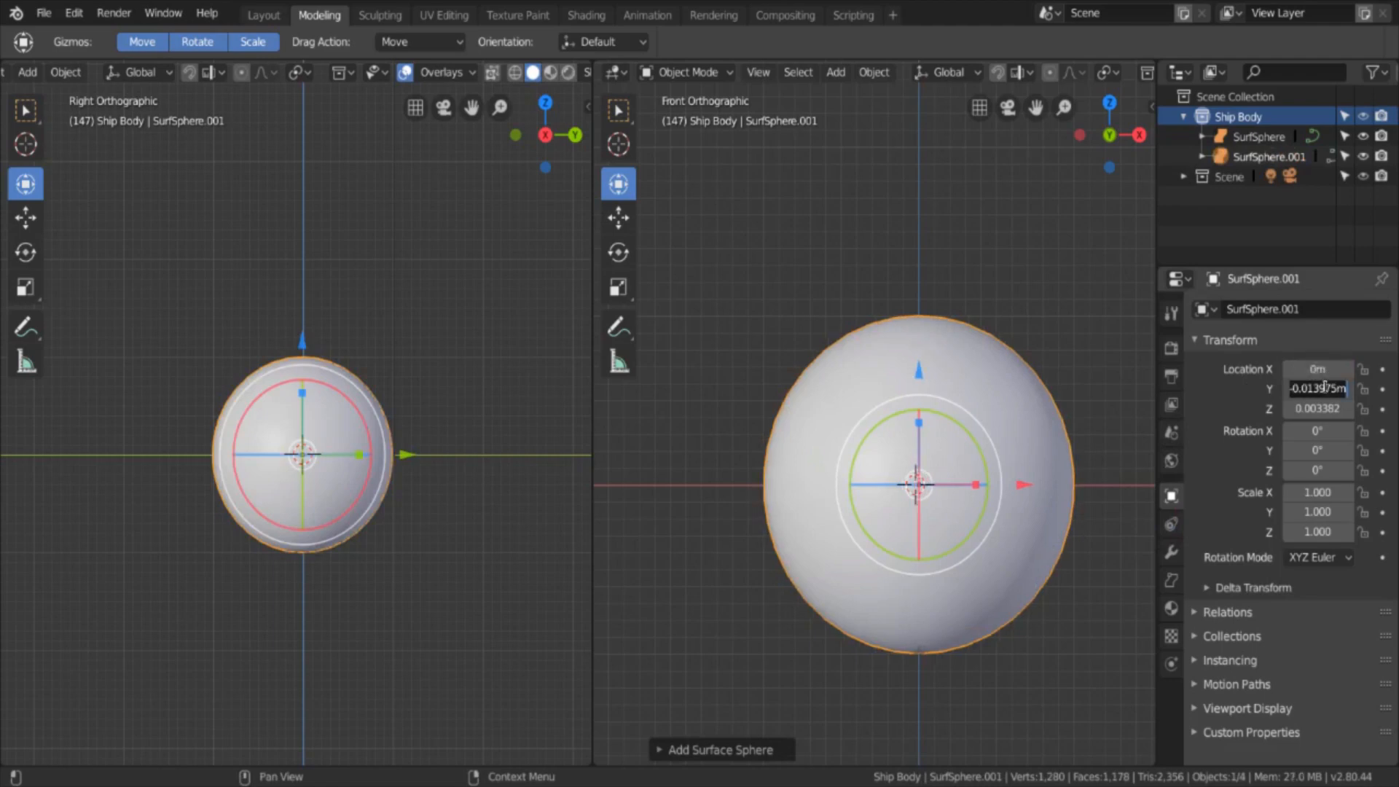
type("0")
key("Return")
left_click(1323, 406)
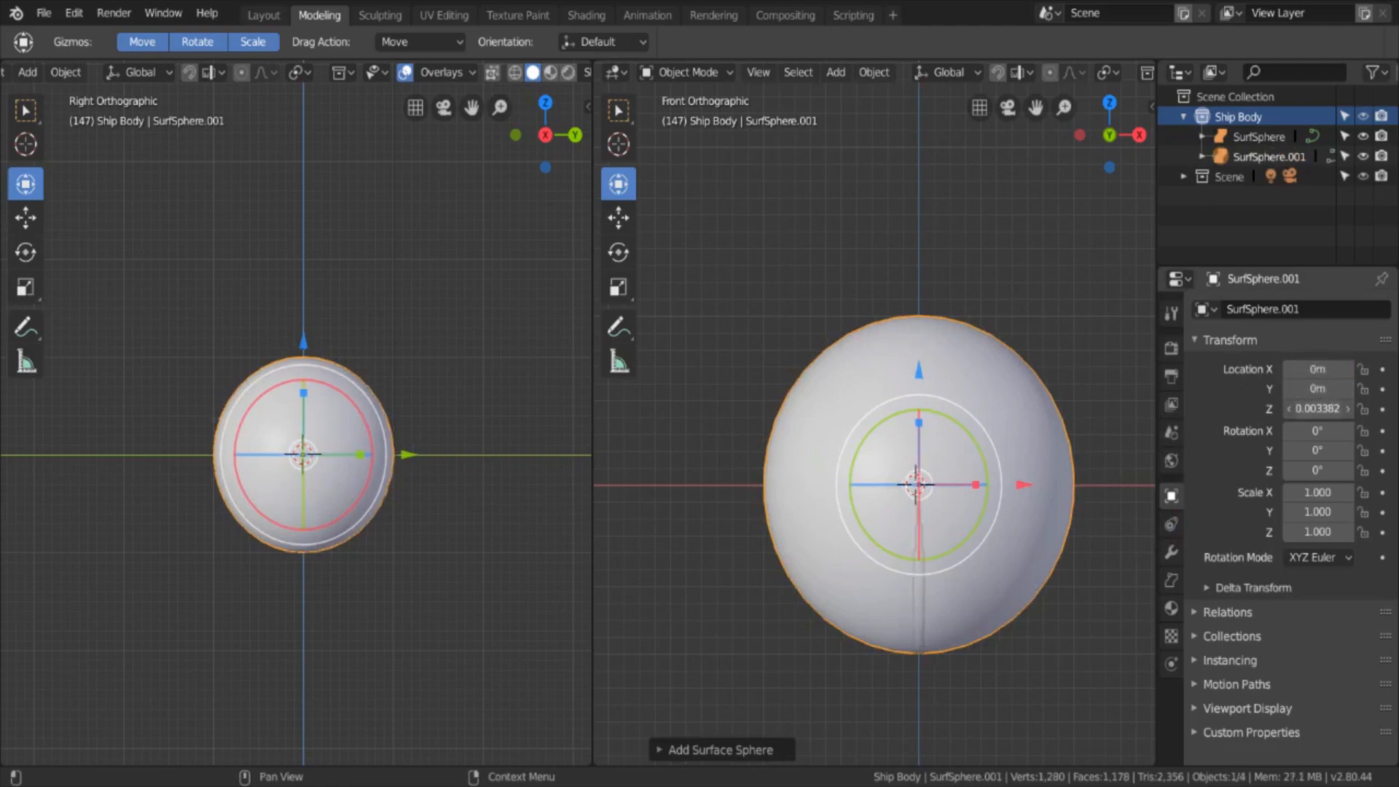
type("0")
key("Return")
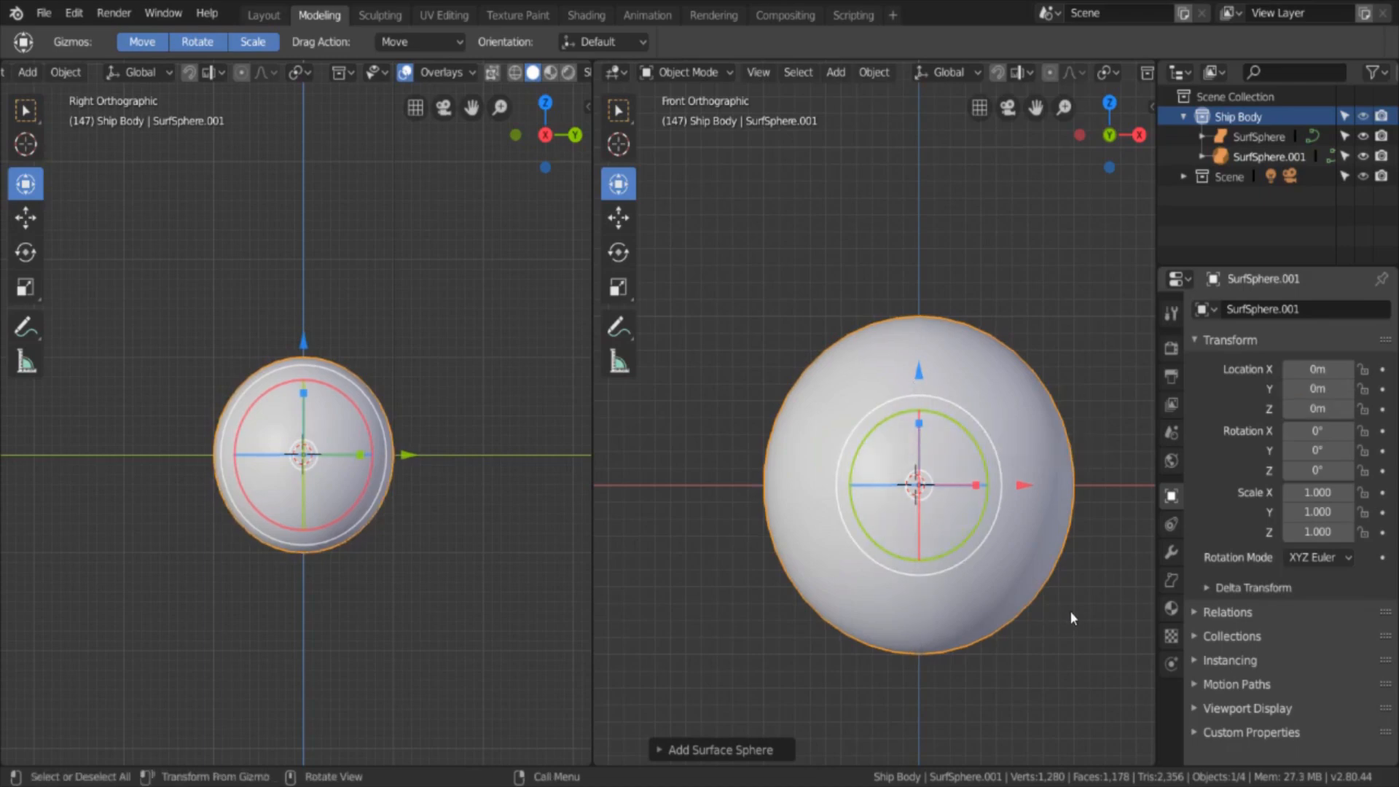
Step: Scale the second NURBS sphere by 0.35 along the global Z axis to flatten it
key("s")
key("z")
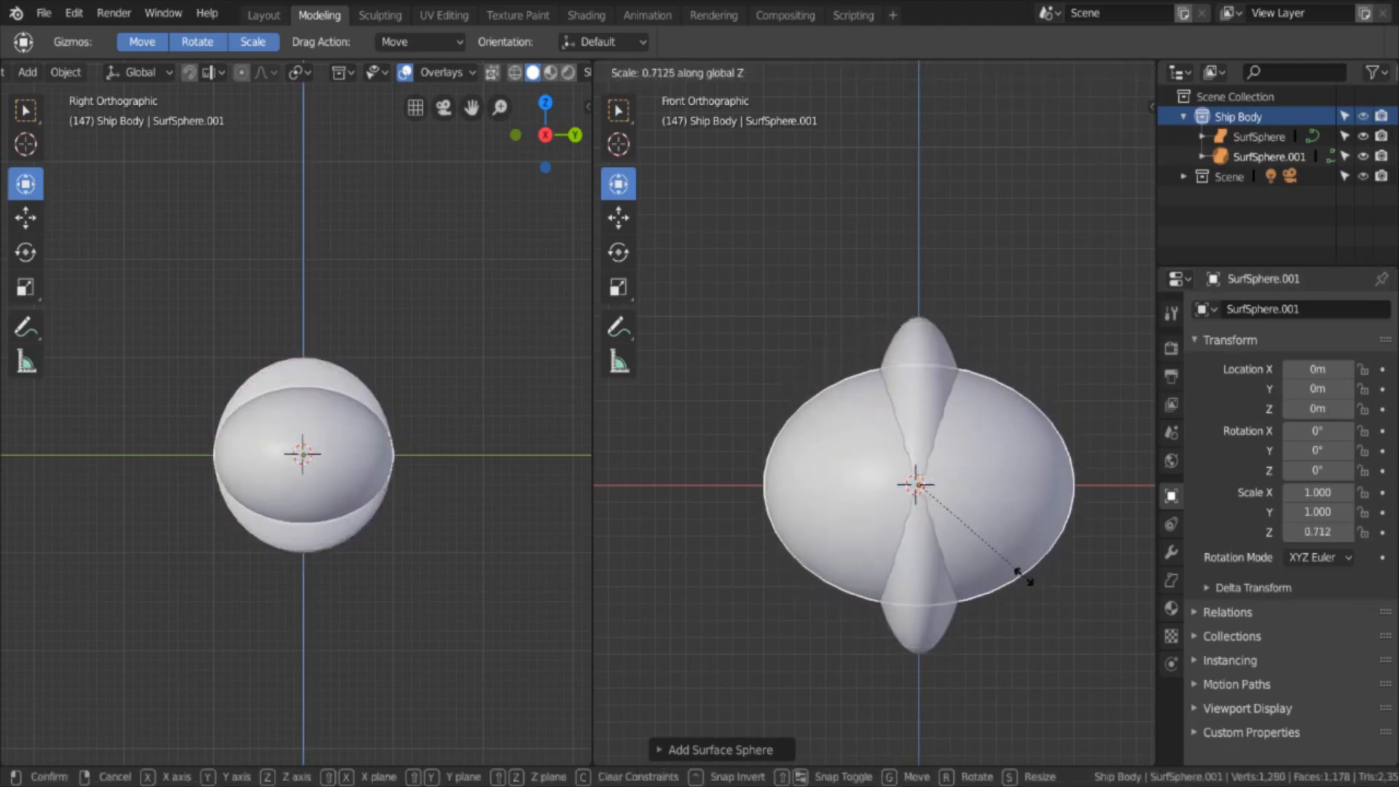
type(".35")
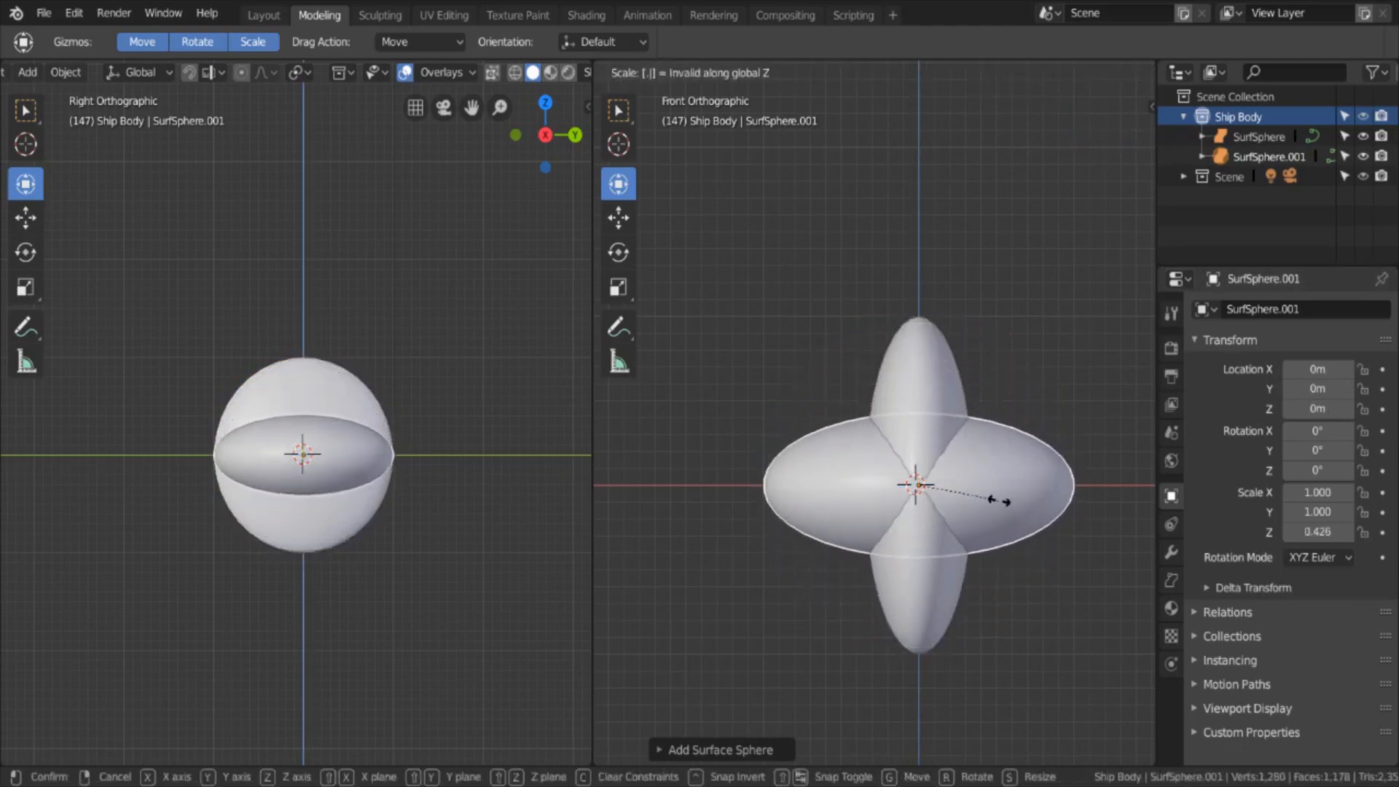
key("Return")
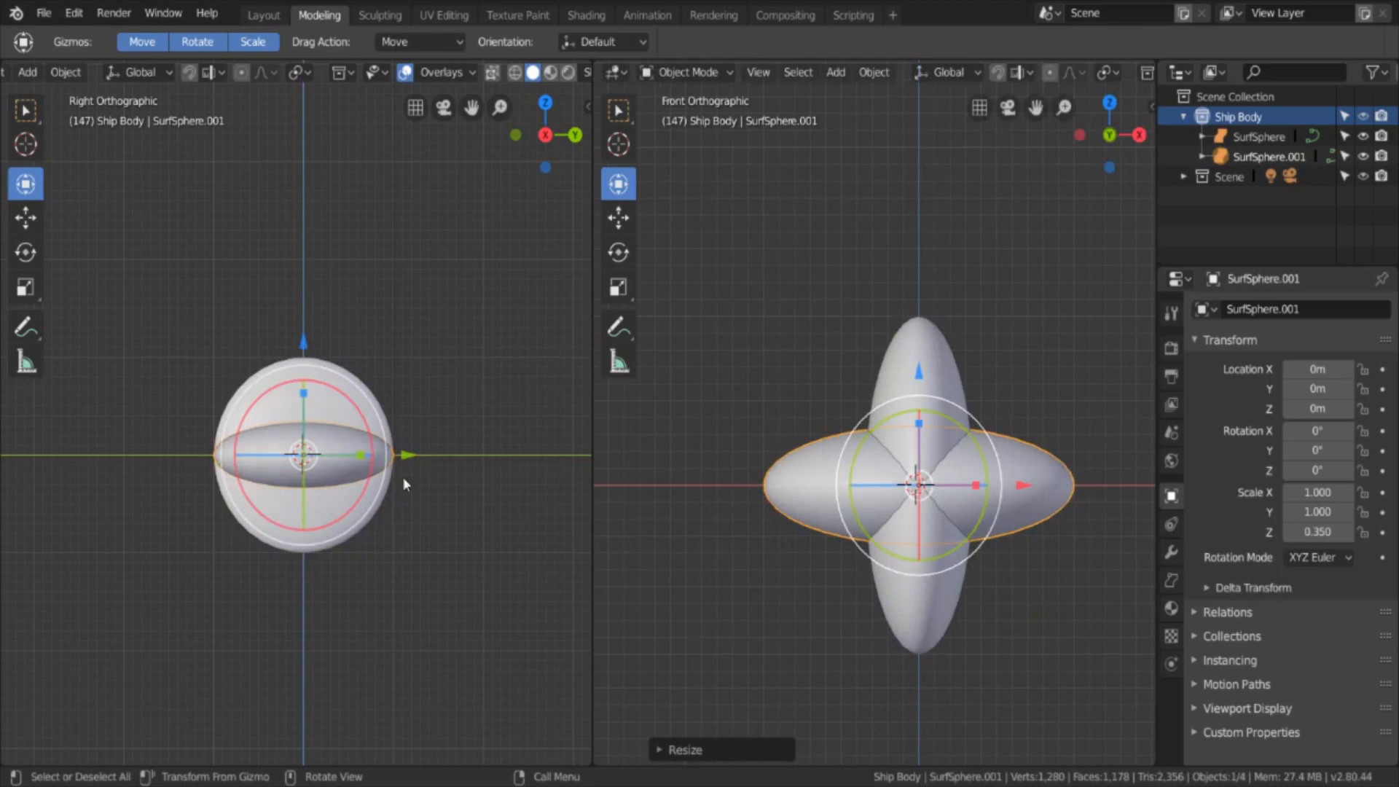
Step: Scale the upright NURBS sphere by 0.75 along the global Y axis
left_click(932, 338)
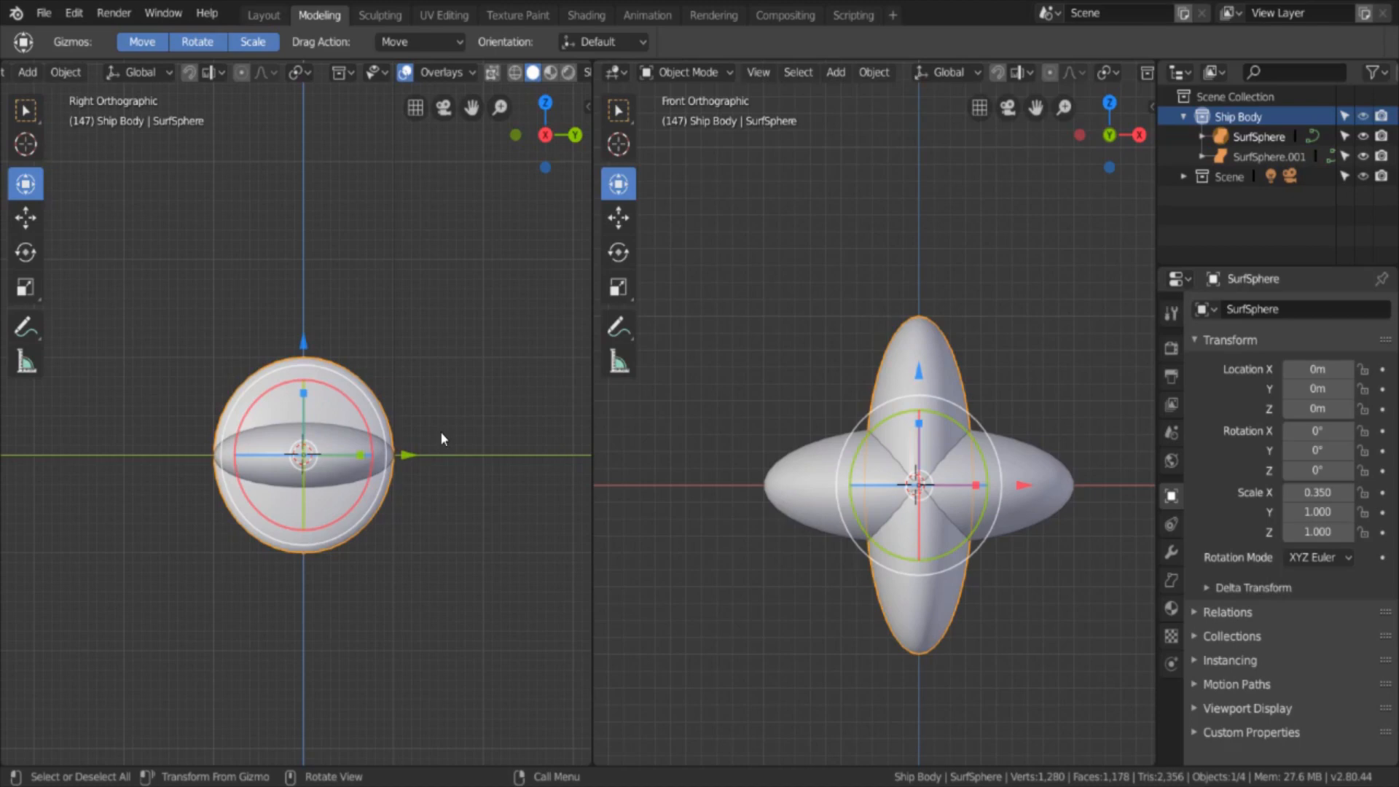
key("s")
key("y")
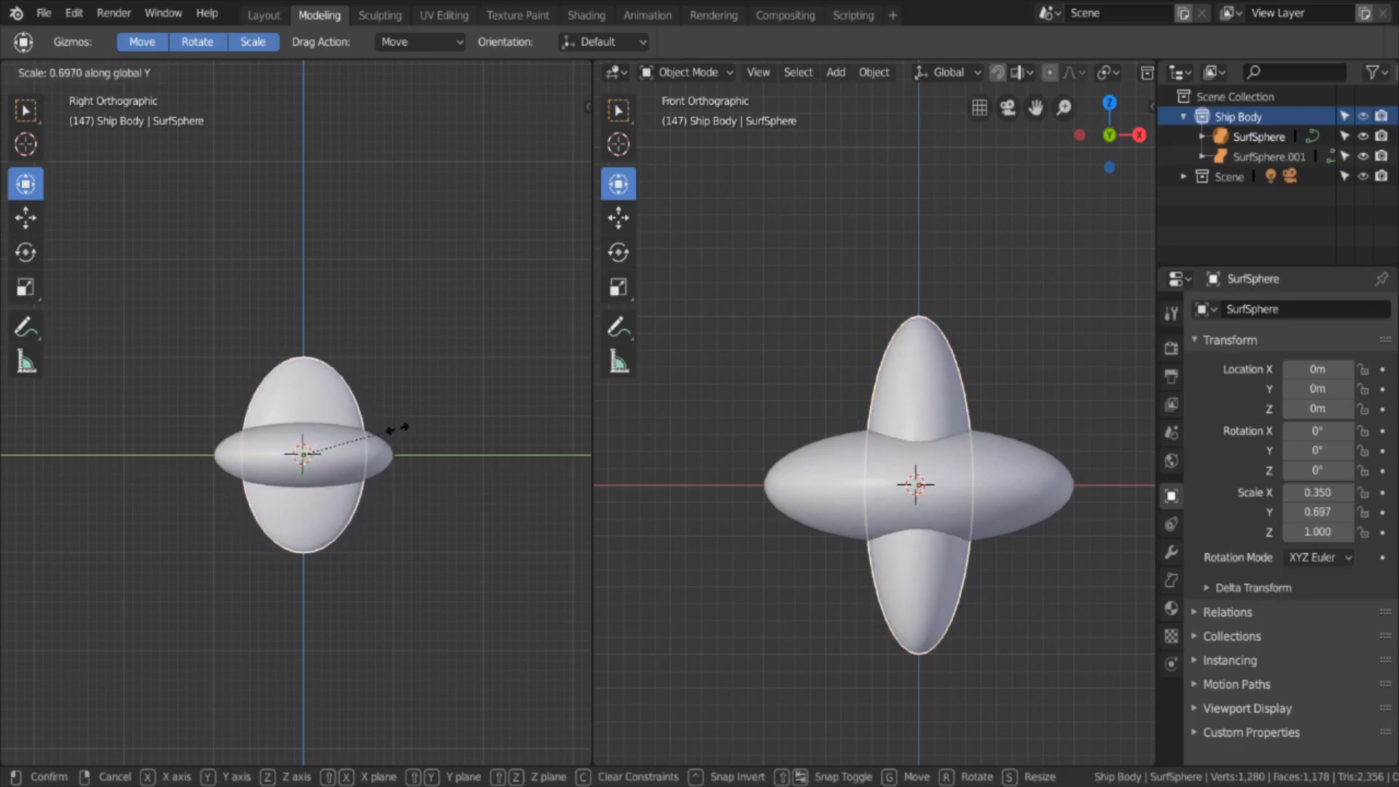
type(".75")
key("Return")
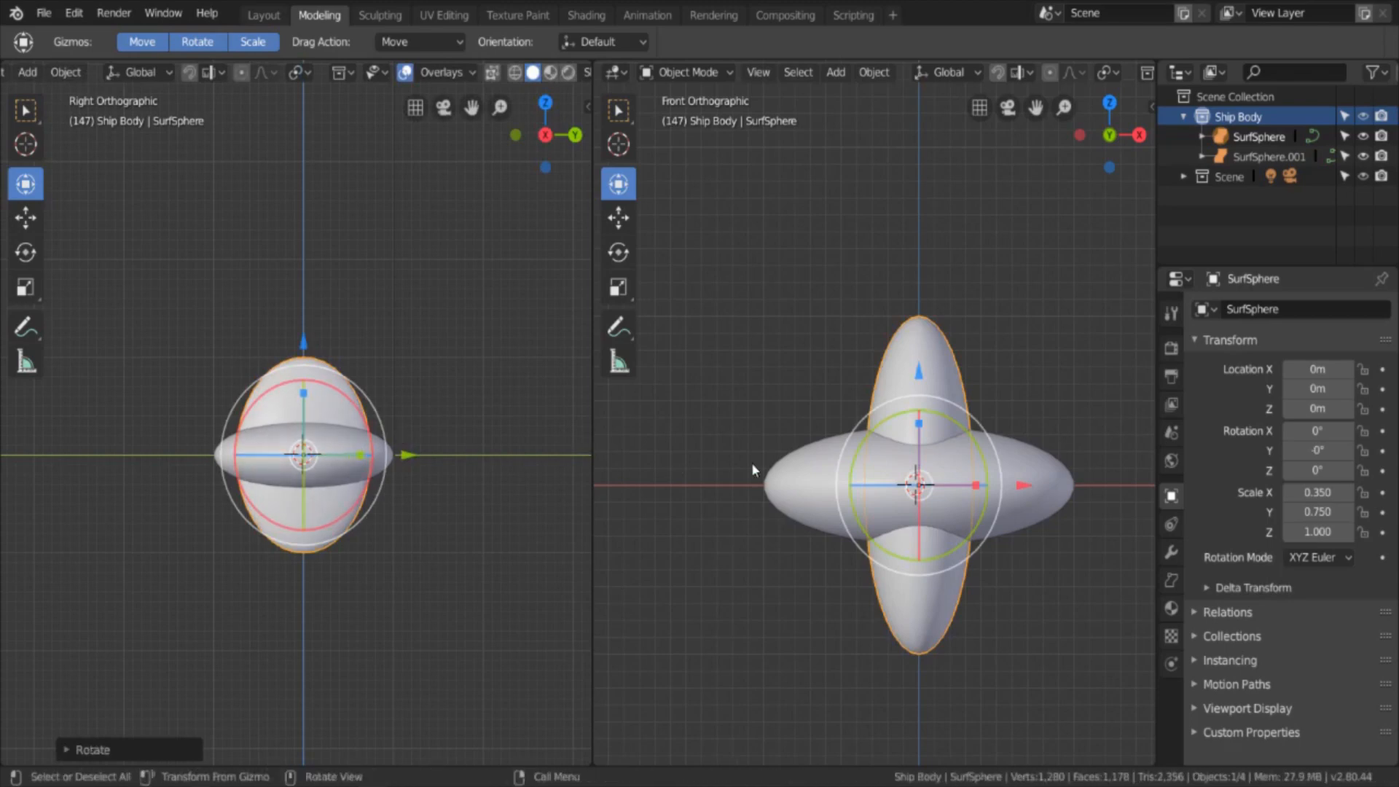
Step: Scale the horizontal NURBS sphere by 0.75 along the global Y axis
left_click(774, 468)
key("s")
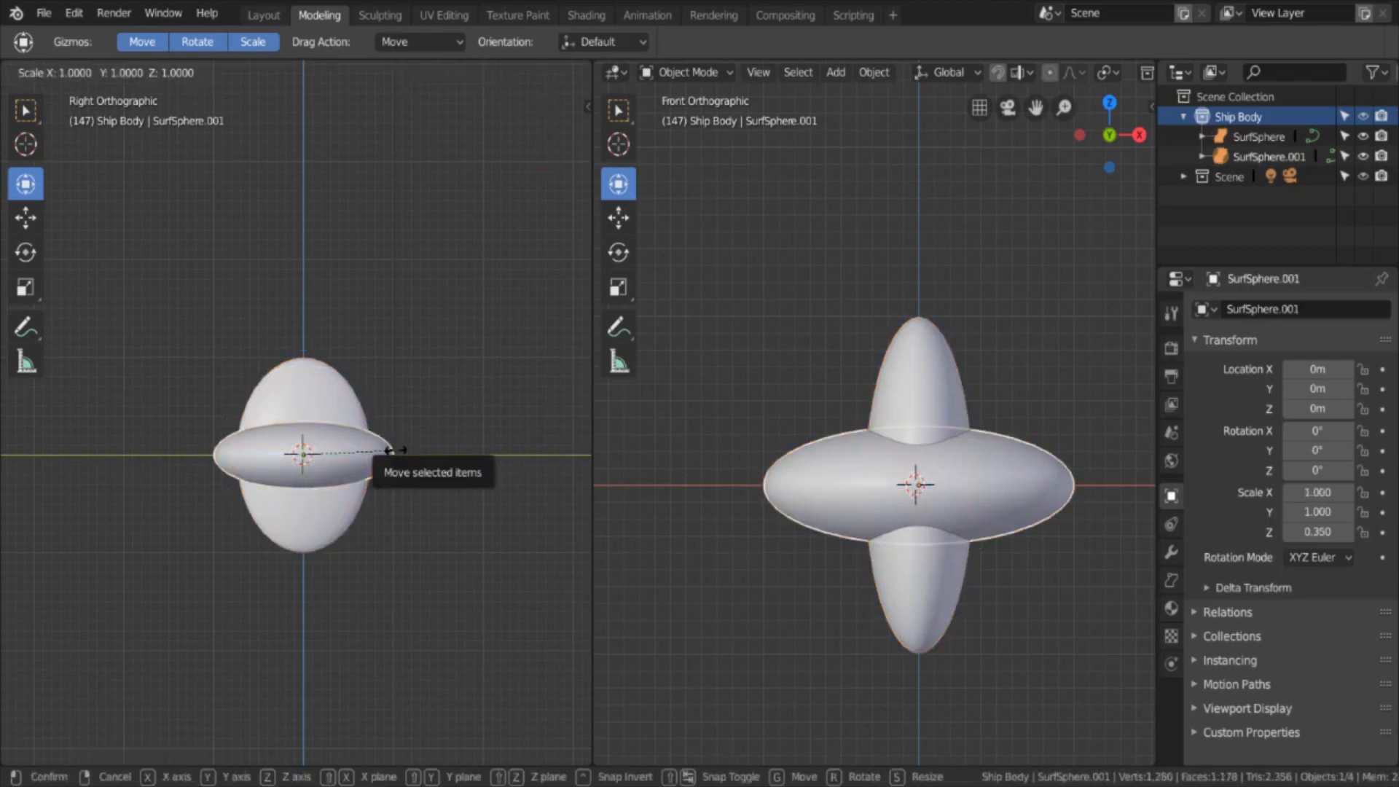
key("y")
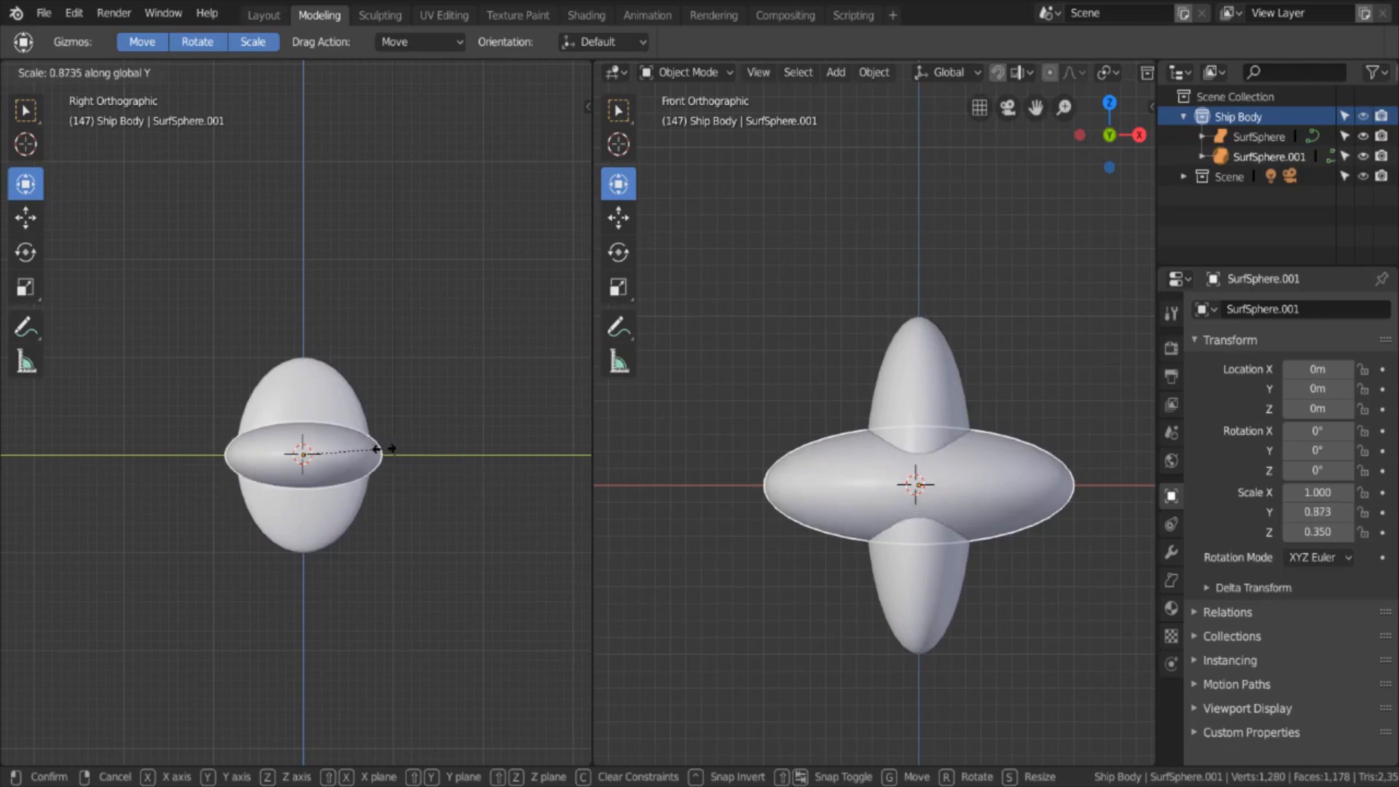
type(".75")
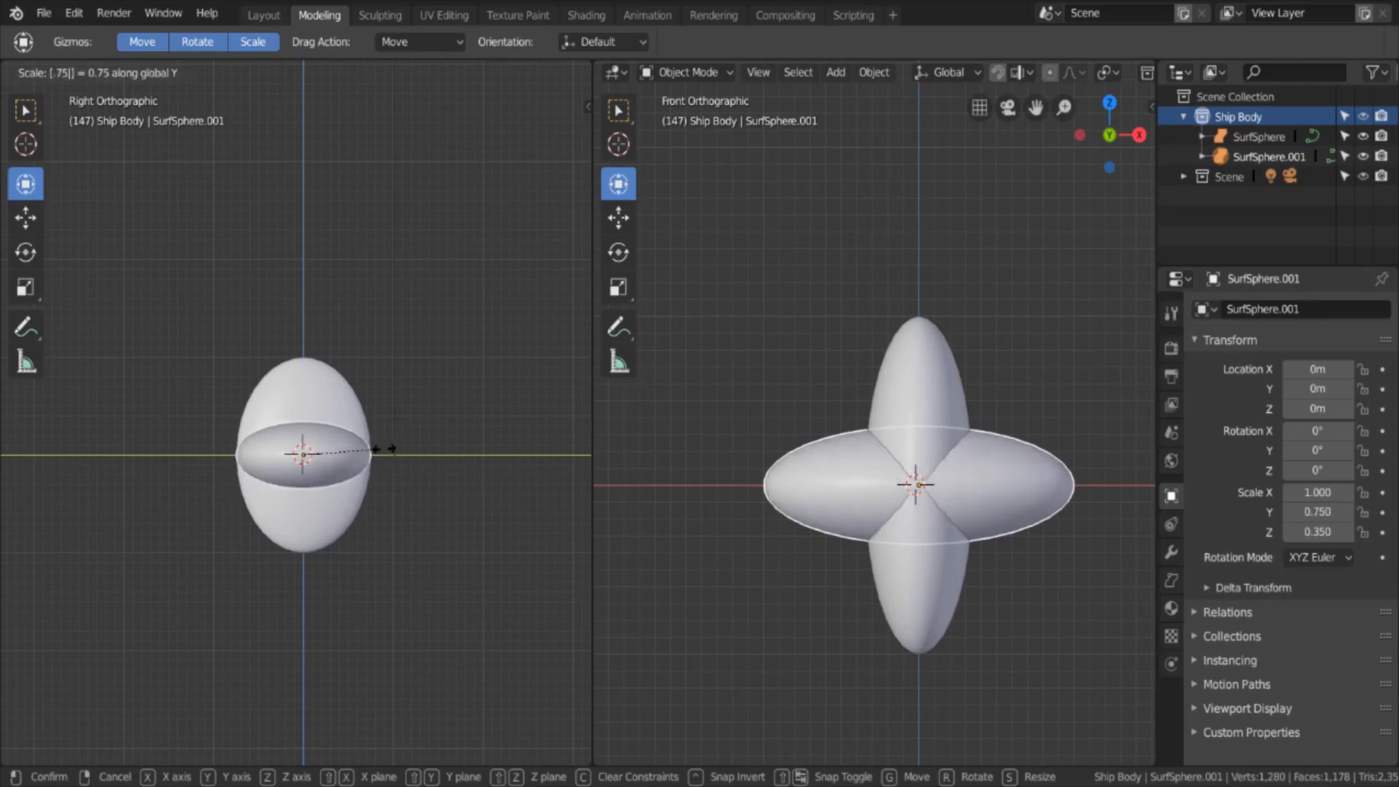
key("Return")
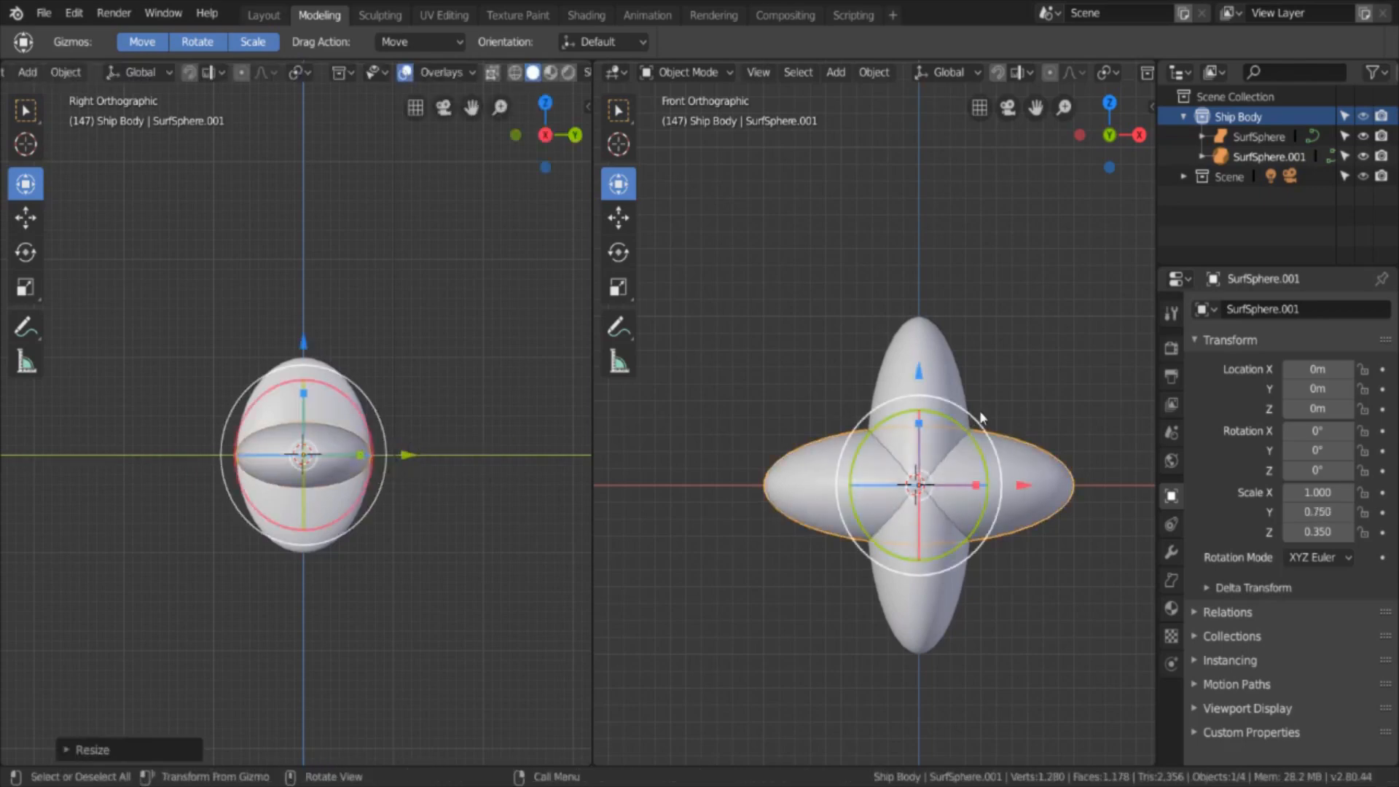
Step: Examine how the two crossed NURBS spheres line up in the front and side views
scroll(1007, 360, "up", 4)
scroll(1007, 361, "down", 3)
scroll(1010, 356, "up", 1)
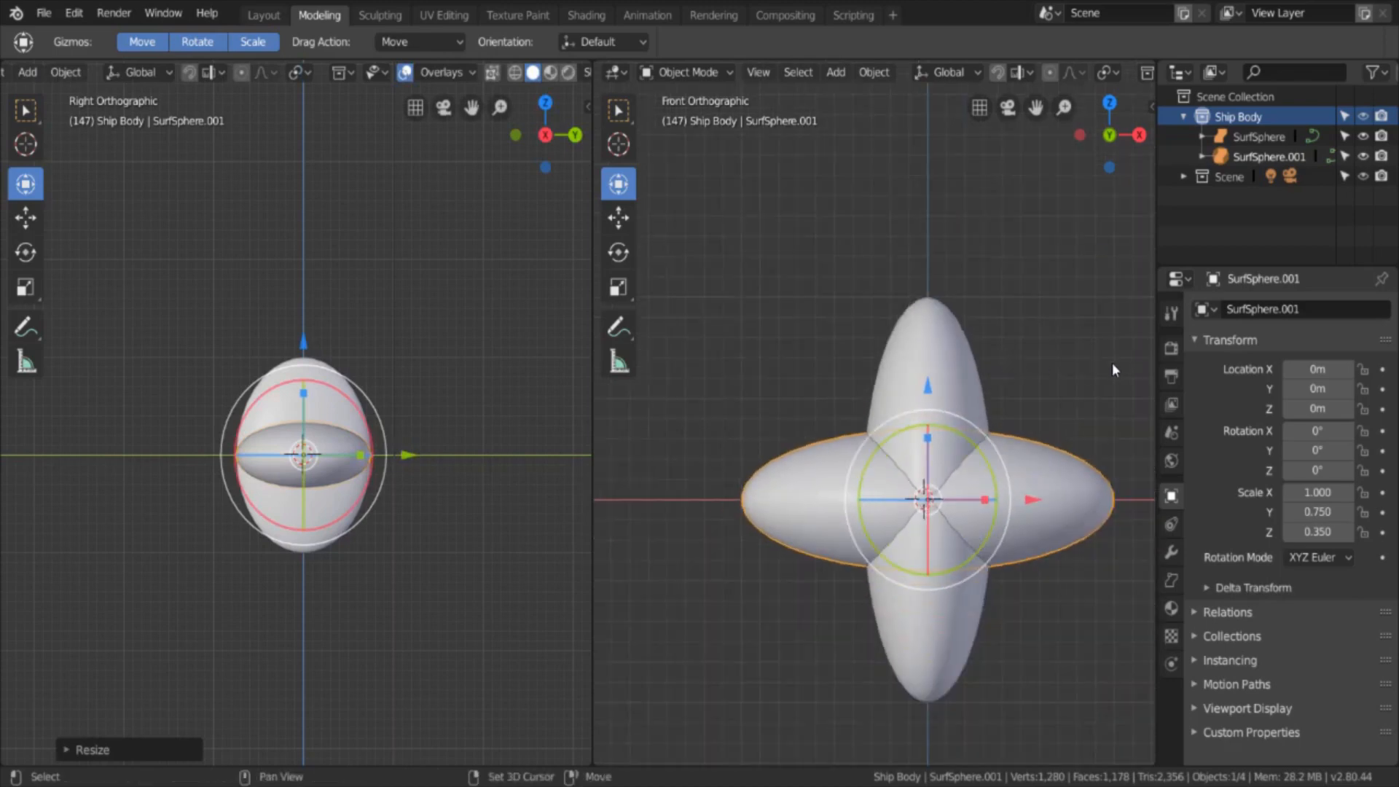
middle_click_drag(1113, 363, 1097, 305, "shift")
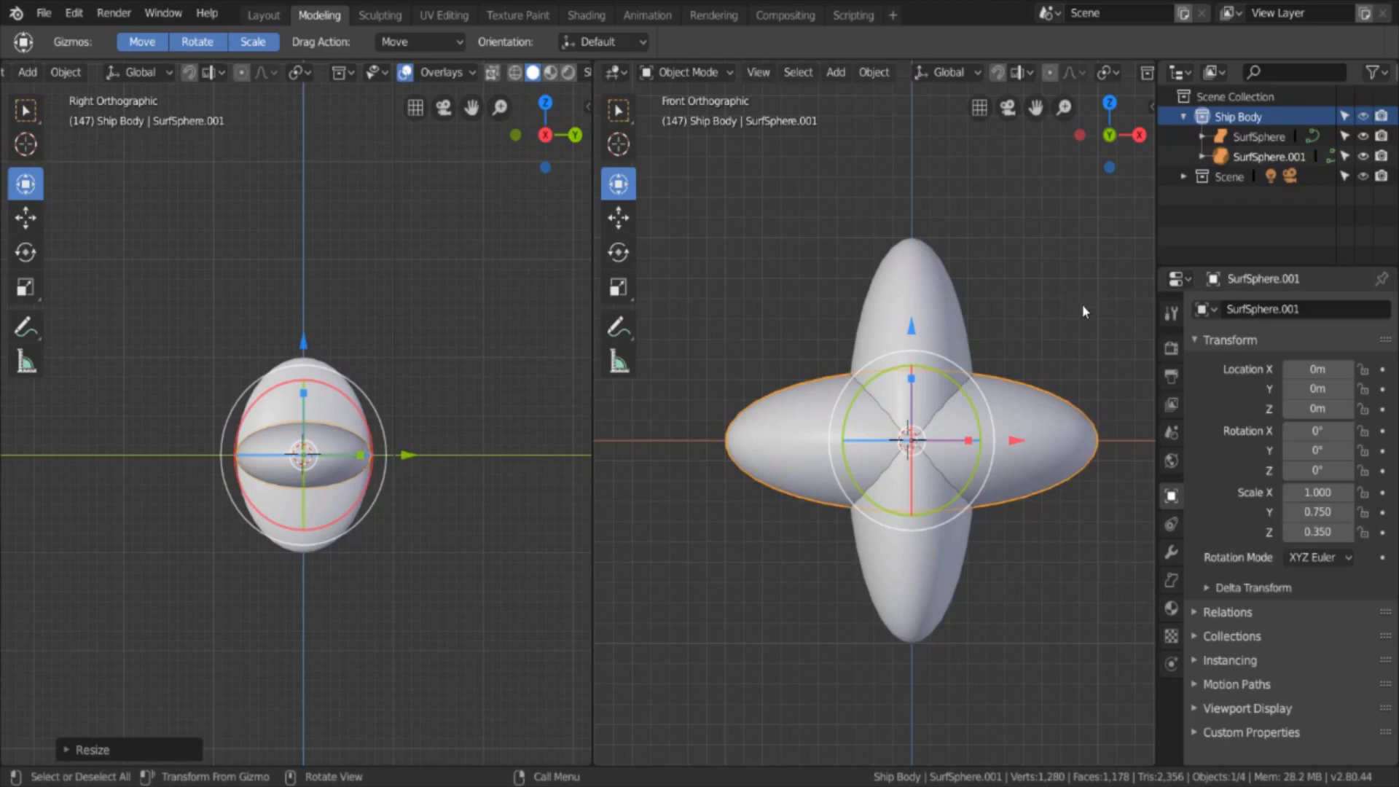
middle_click_drag(1094, 318, 1108, 287, "shift")
scroll(221, 382, "up", 3)
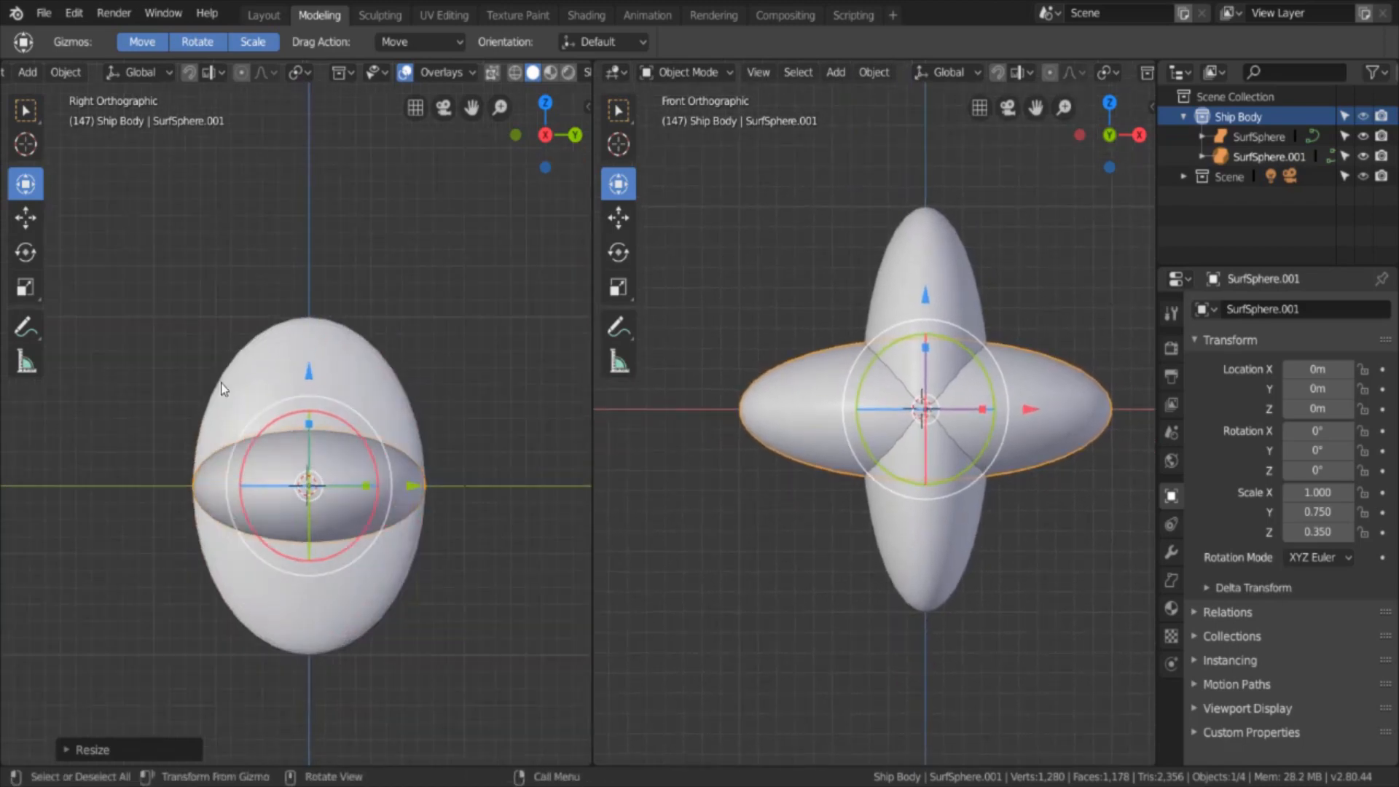
left_click(223, 343)
right_click(232, 360)
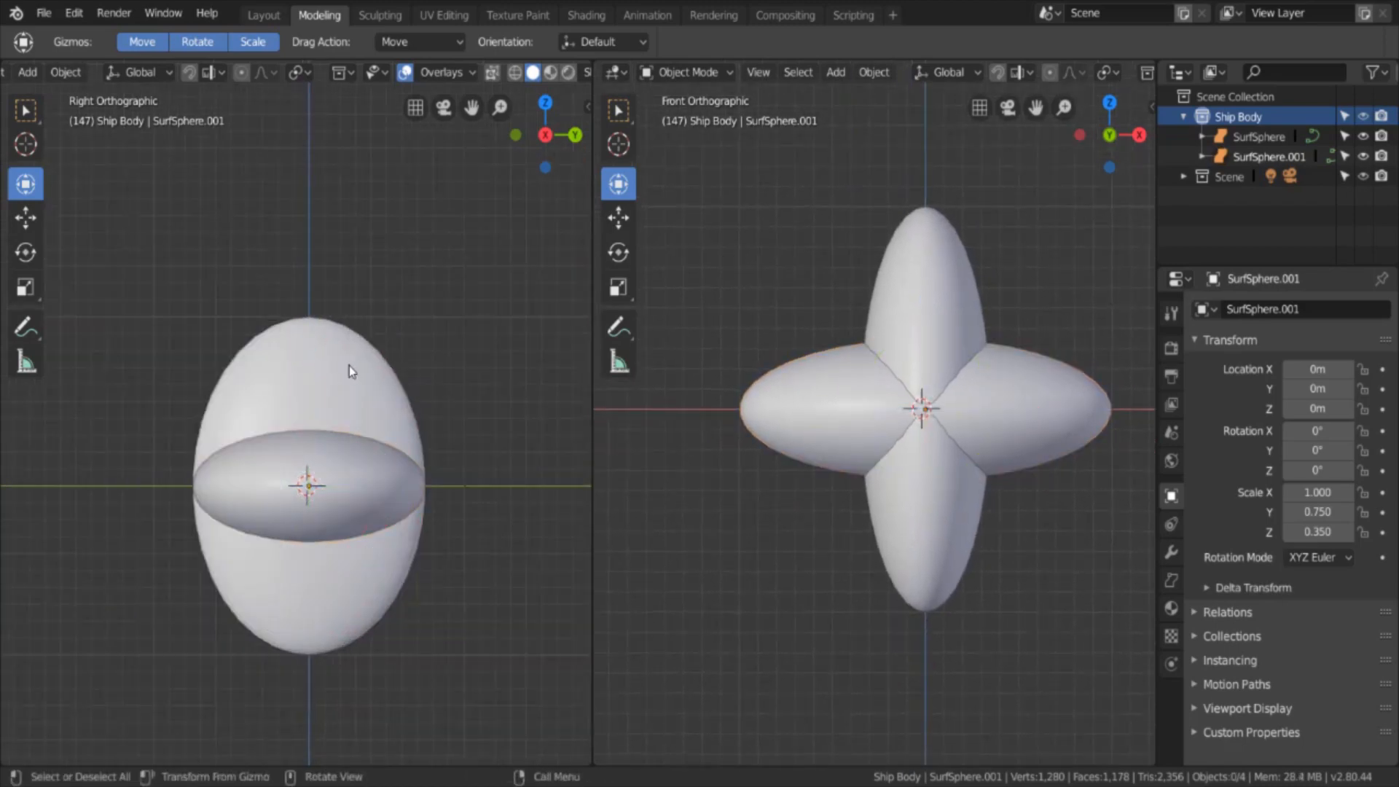
left_click(337, 317)
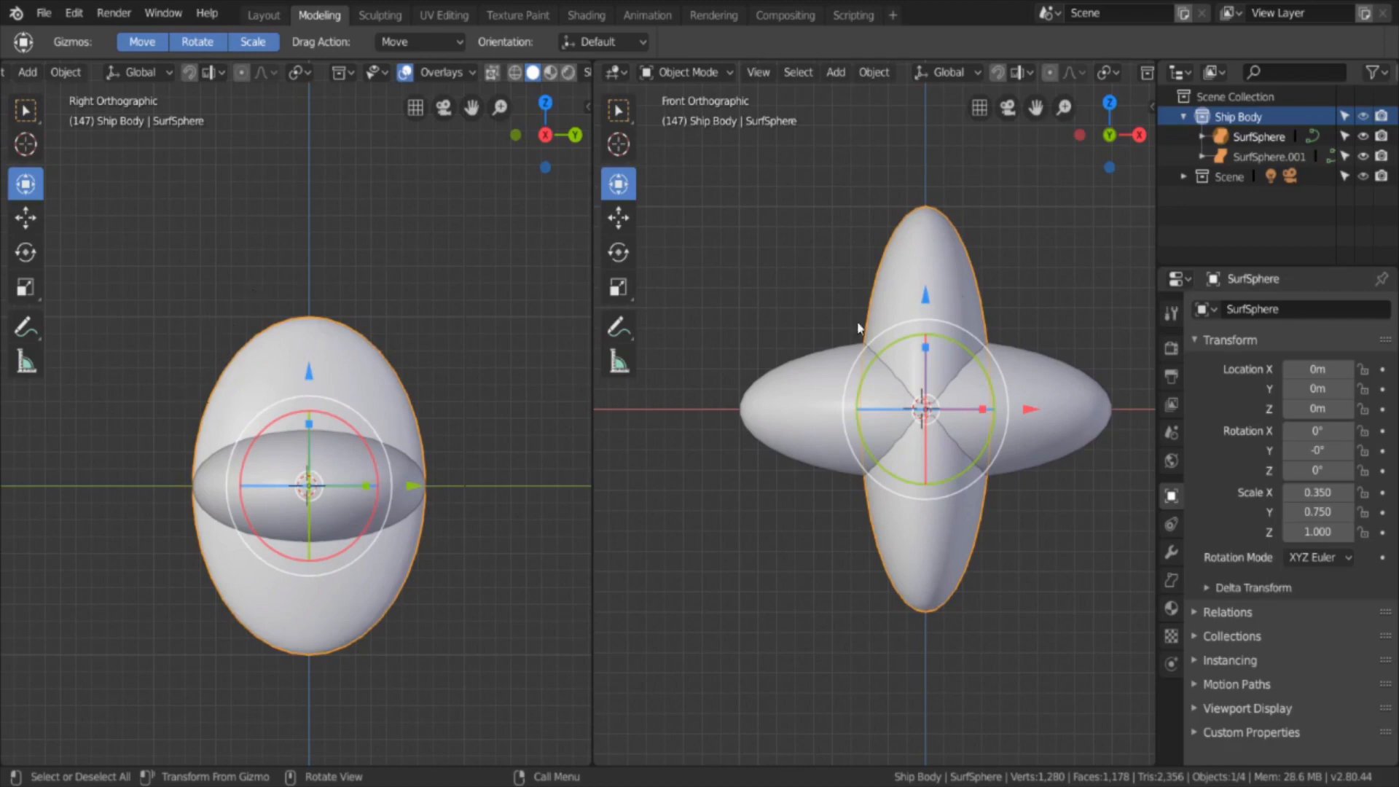
right_click(1094, 418)
key("Escape")
Step: Scale the horizontal NURBS sphere by 1.25 along the global X axis to lengthen it
left_click(1062, 410)
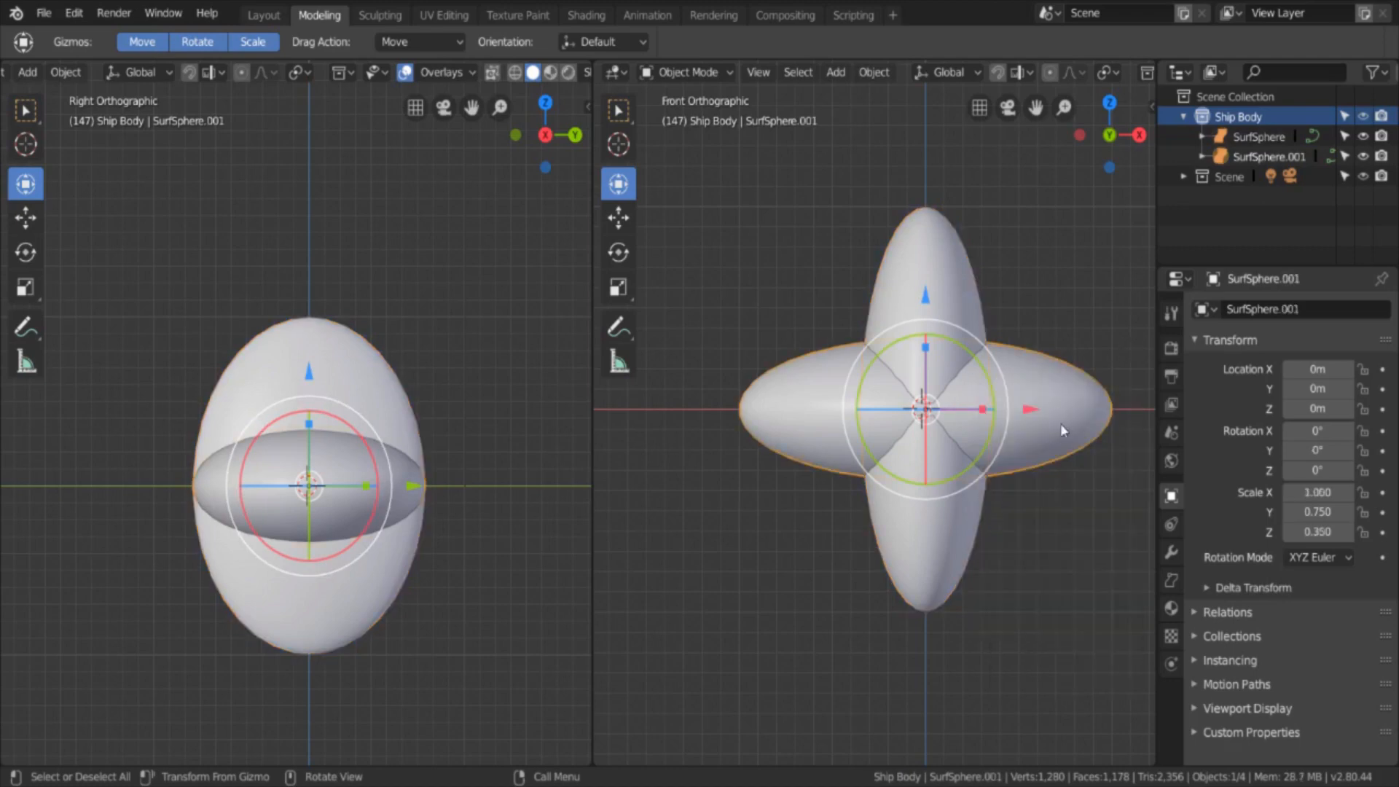
key("s")
key("x")
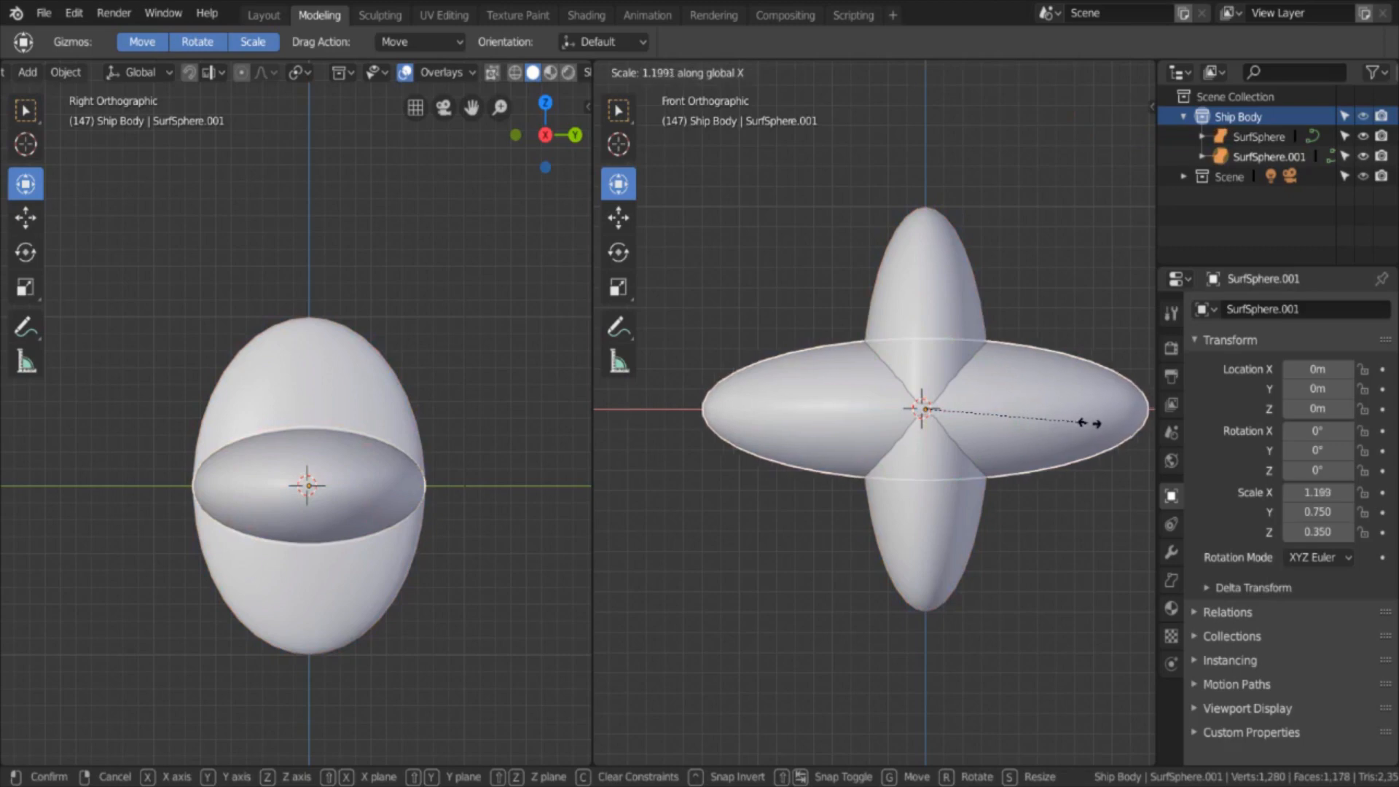
type("1.25")
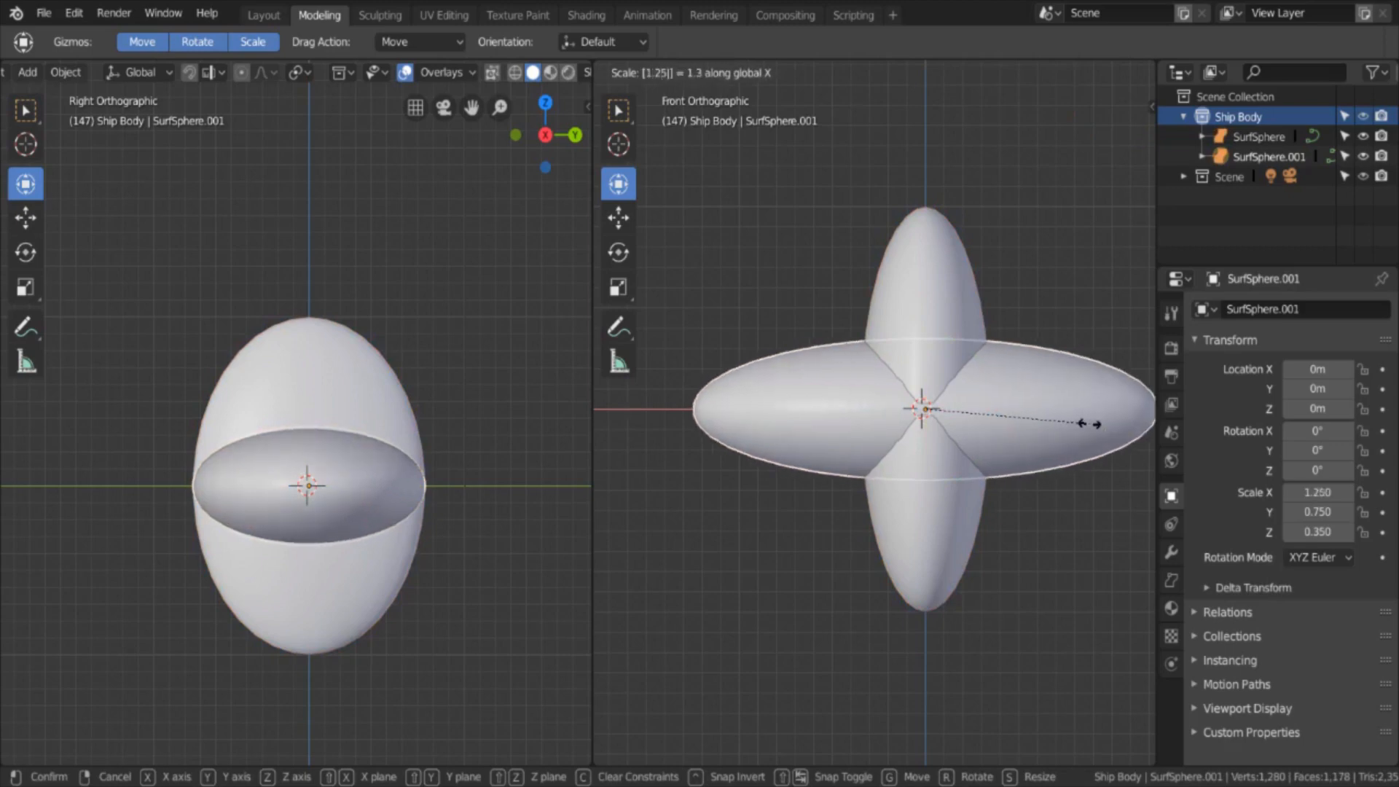
key("Return")
scroll(689, 400, "down", 2)
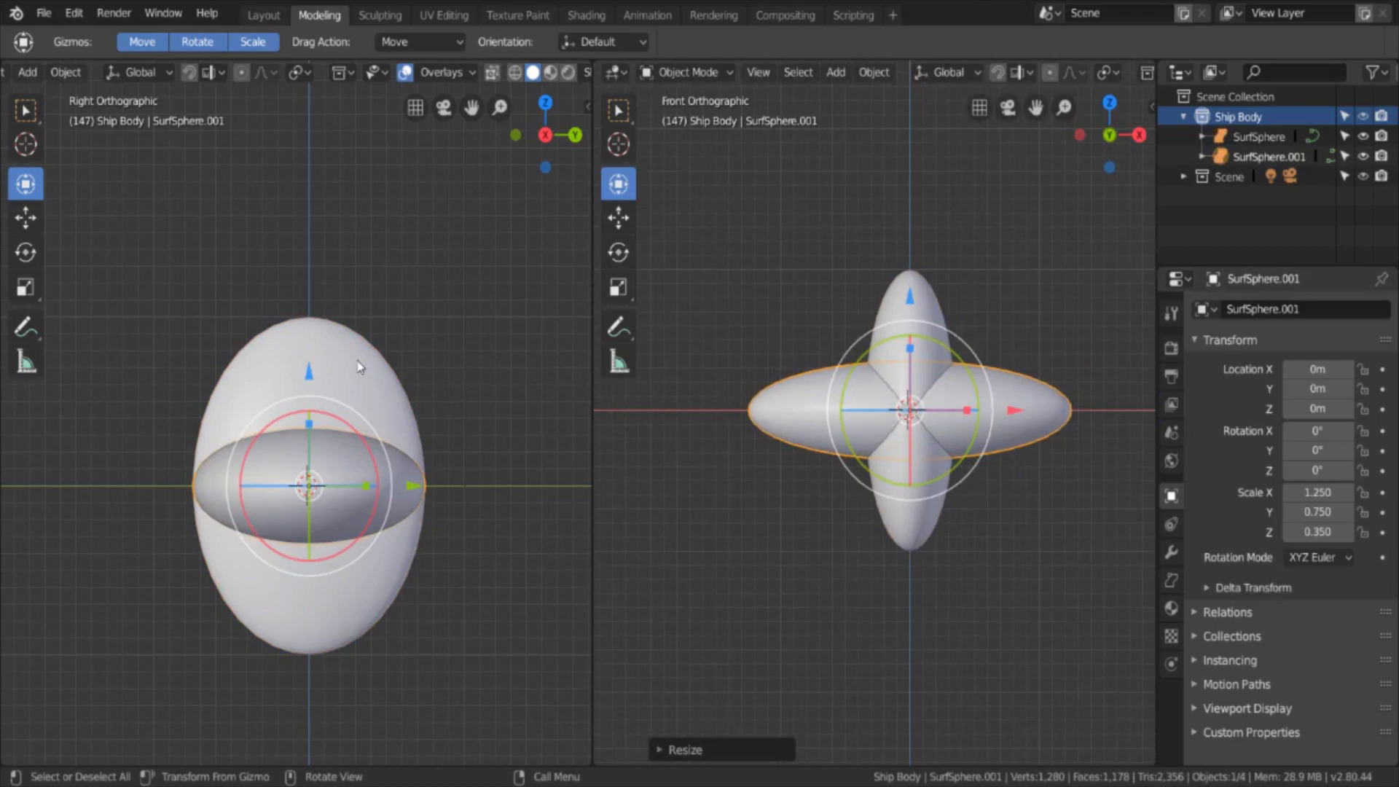
Step: Enter Edit Mode on the upright NURBS sphere and select only the control points at its upper corner on the negative Y side
left_click(269, 333)
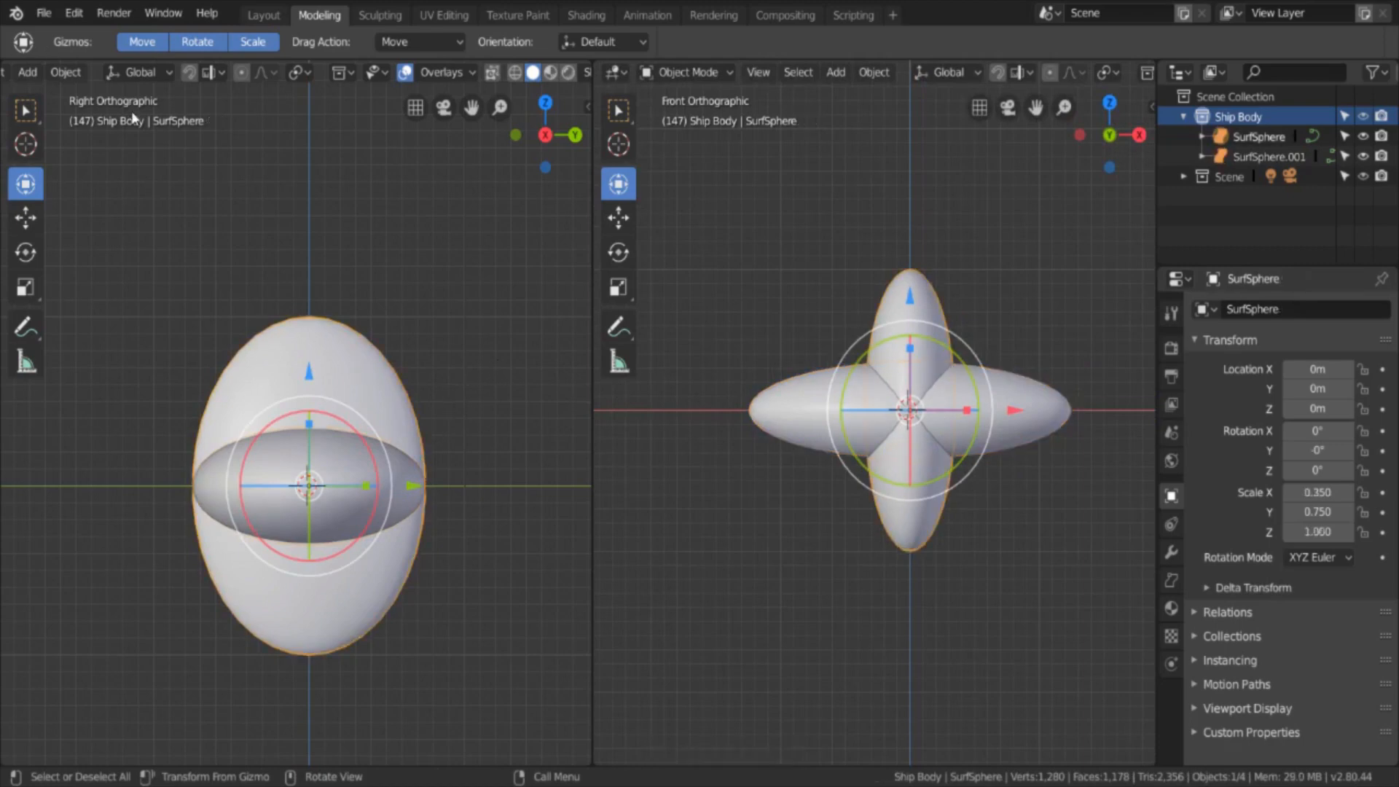
key("Tab")
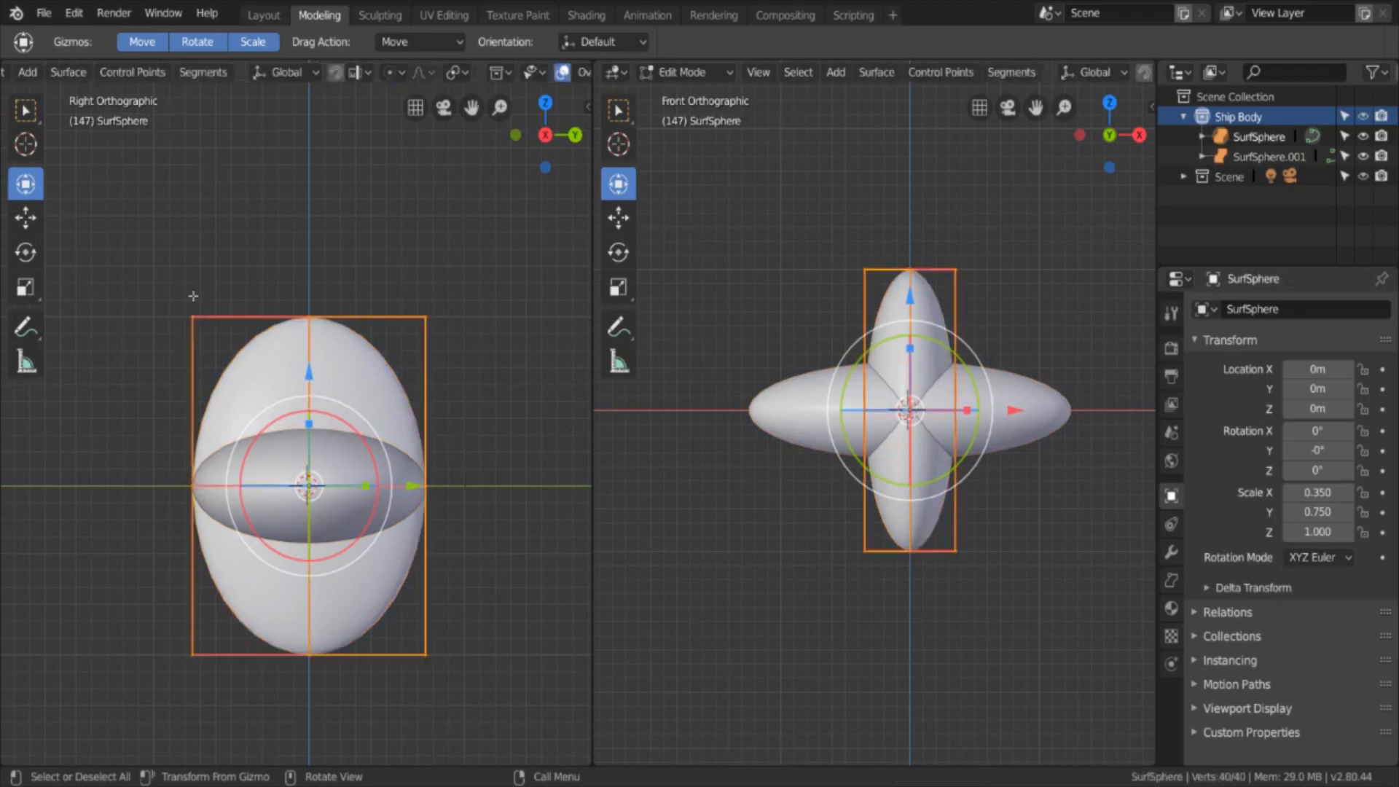
left_click(187, 261)
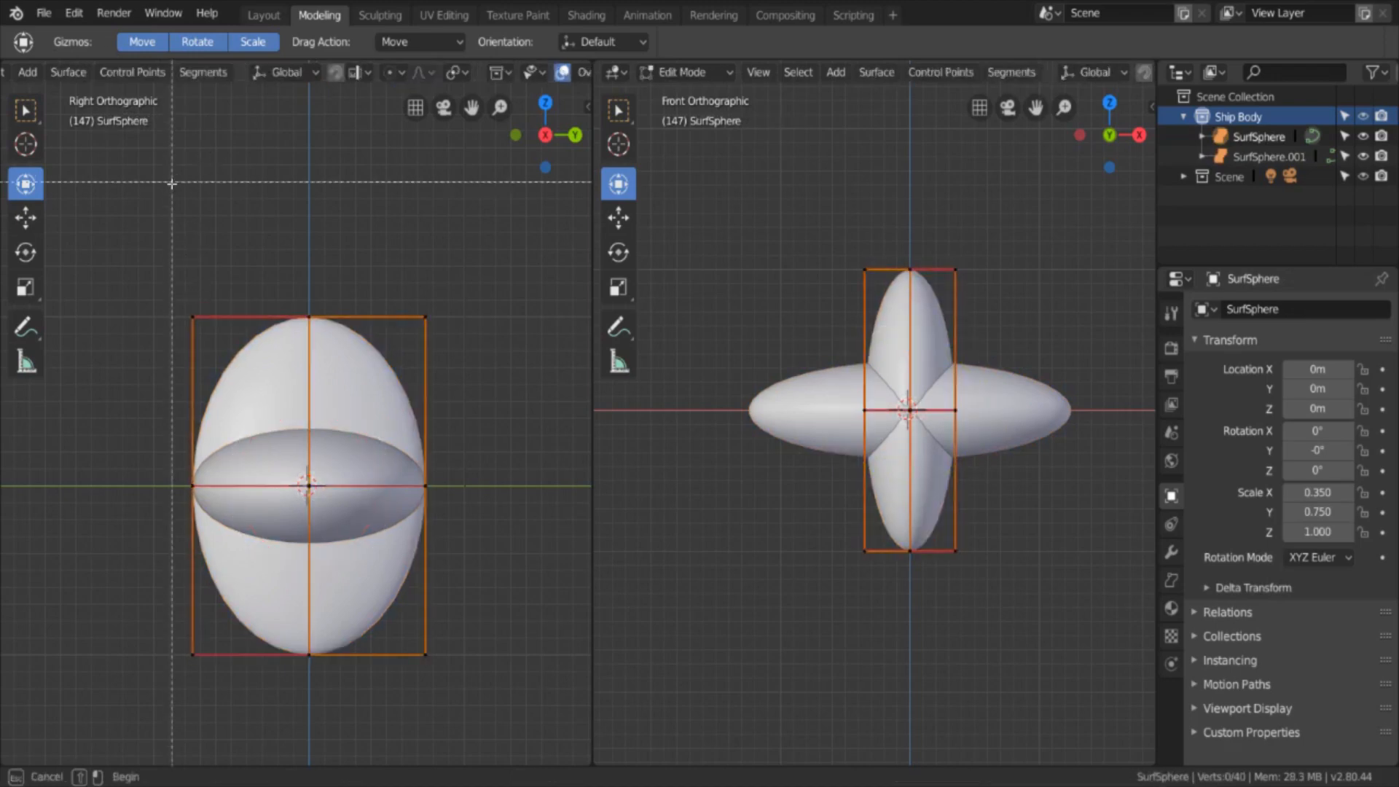
left_click_drag(169, 261, 206, 350)
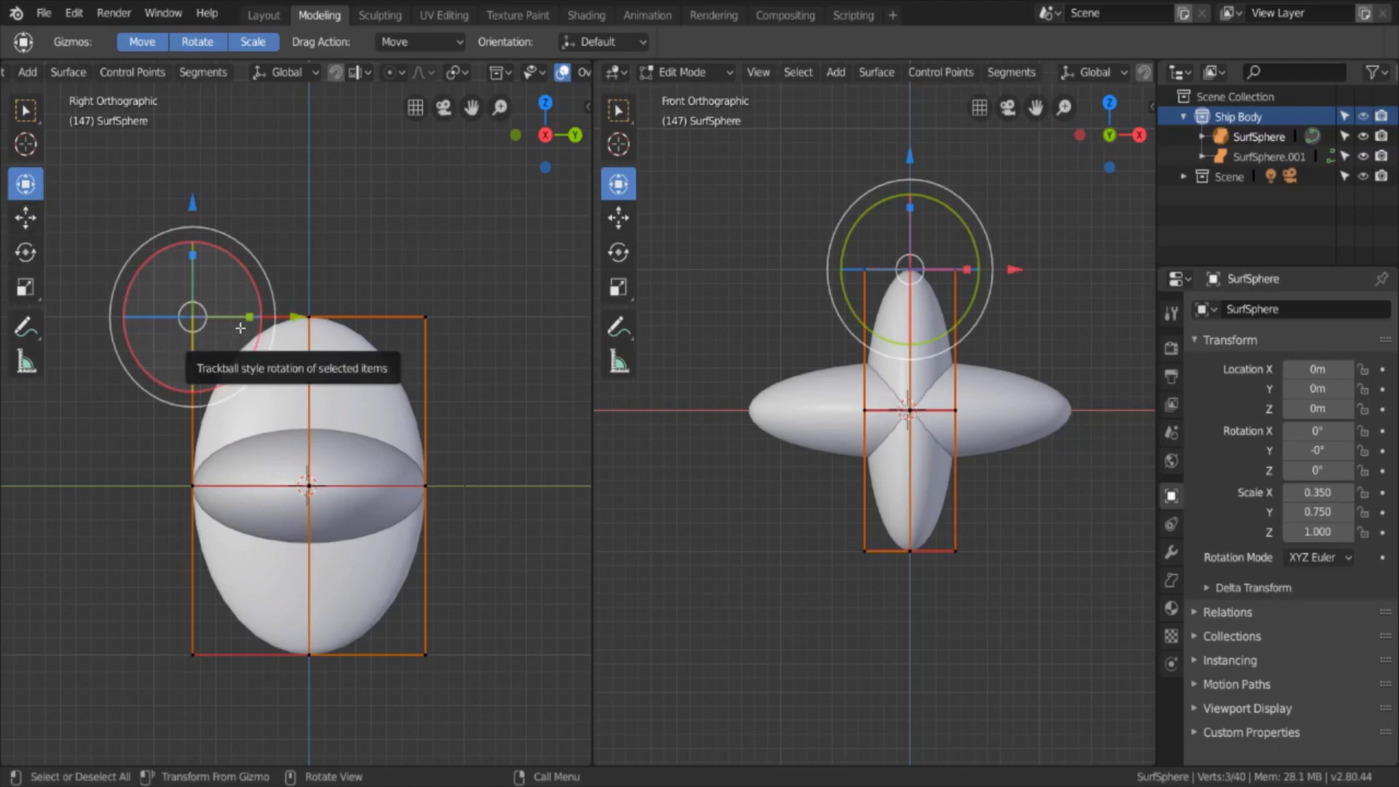
key("g")
key("x")
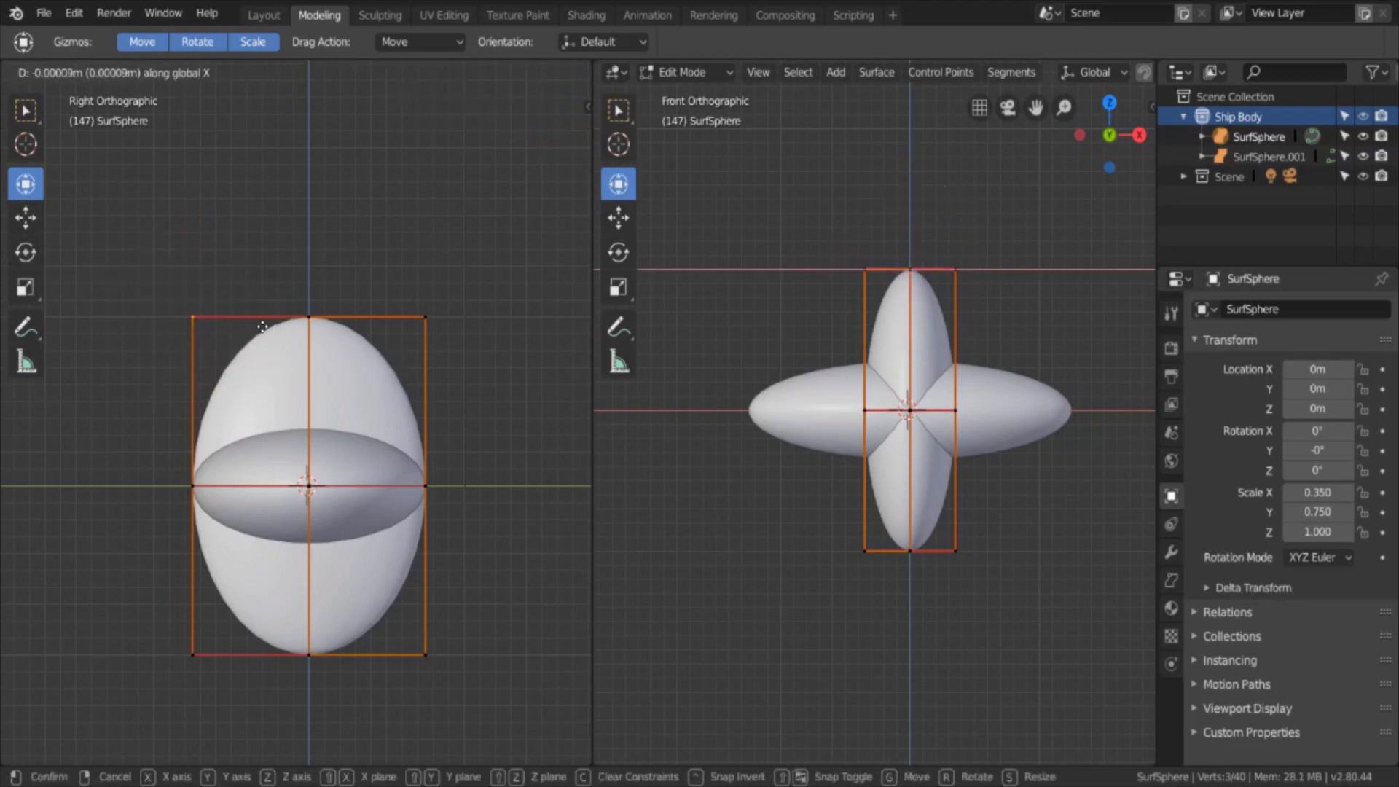
key("Escape")
key("g")
key("y")
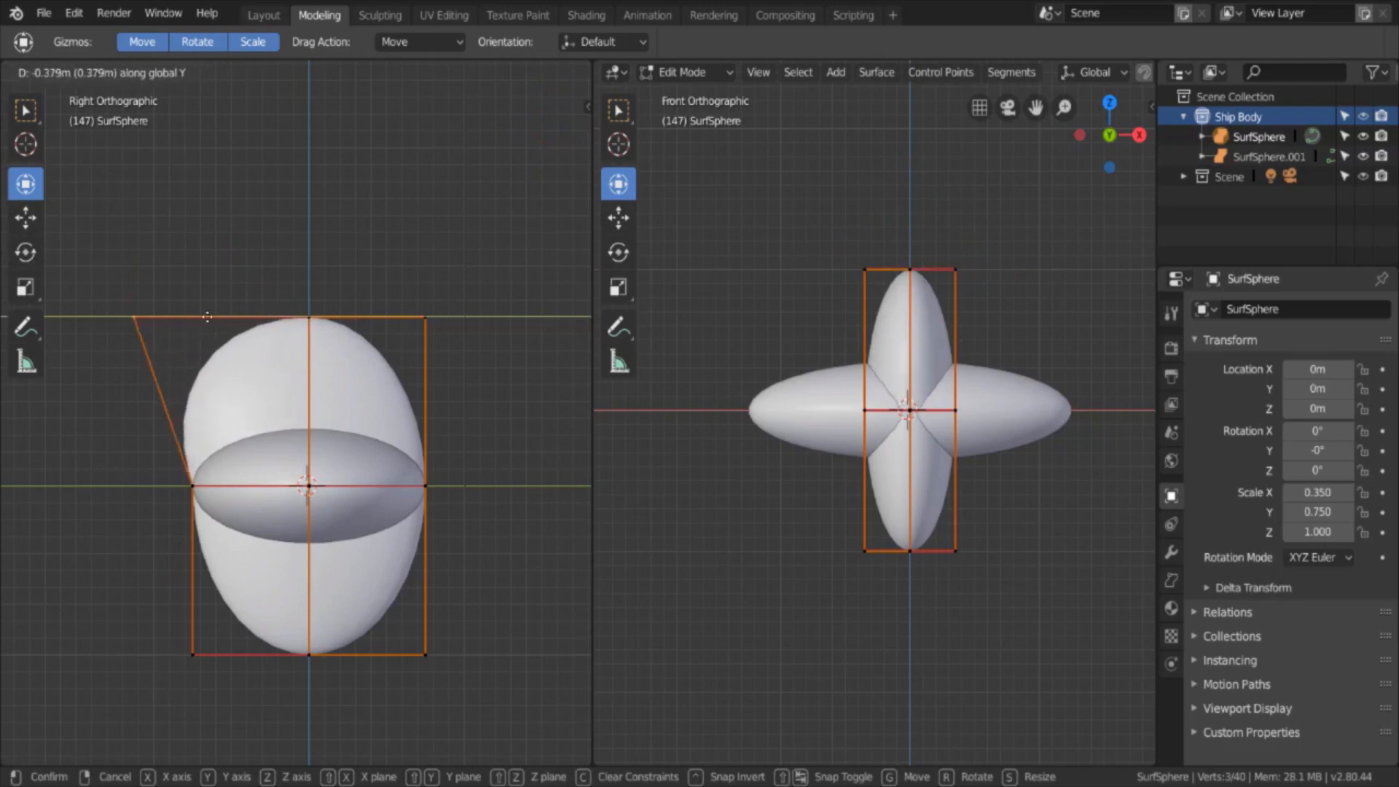
left_click(251, 329)
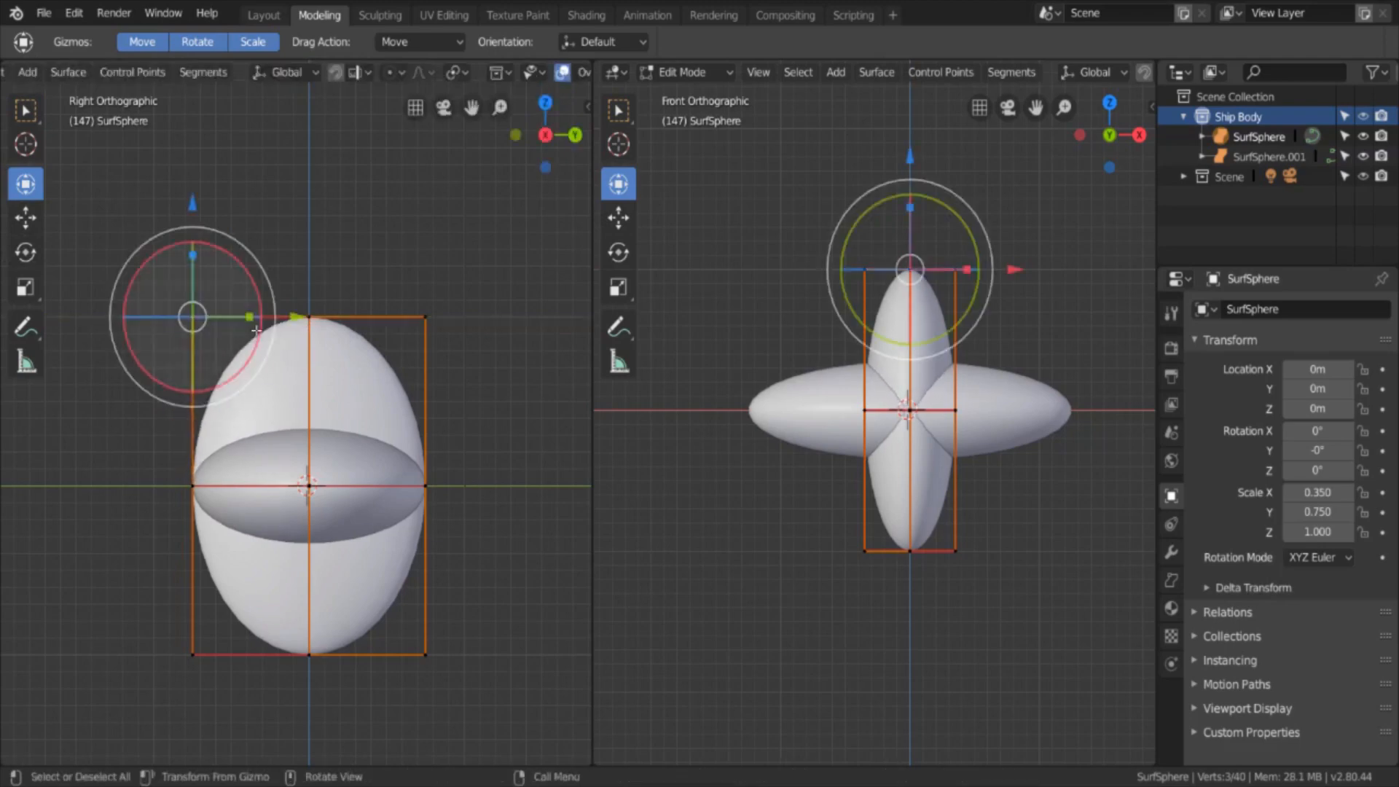
middle_click_drag(251, 330, 207, 421)
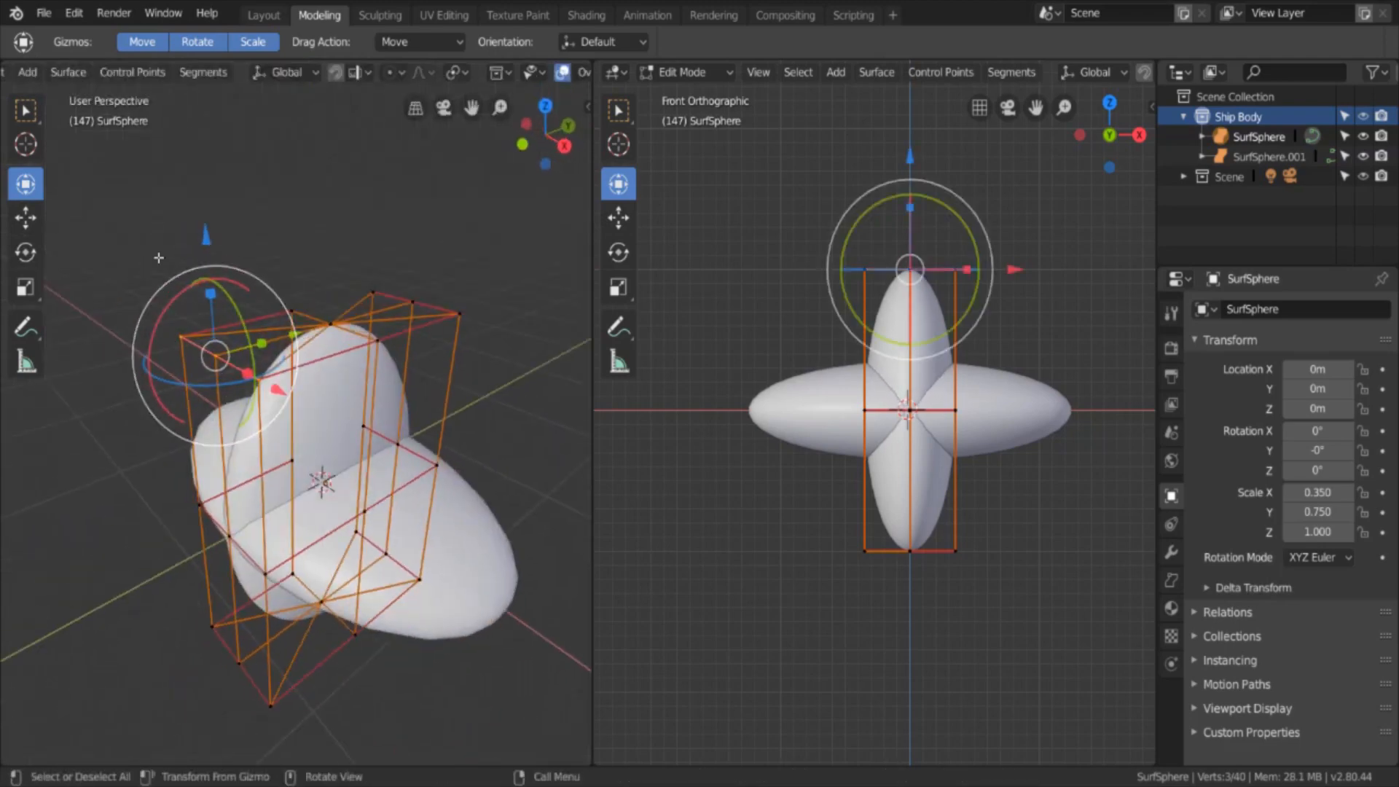
key("KP_3")
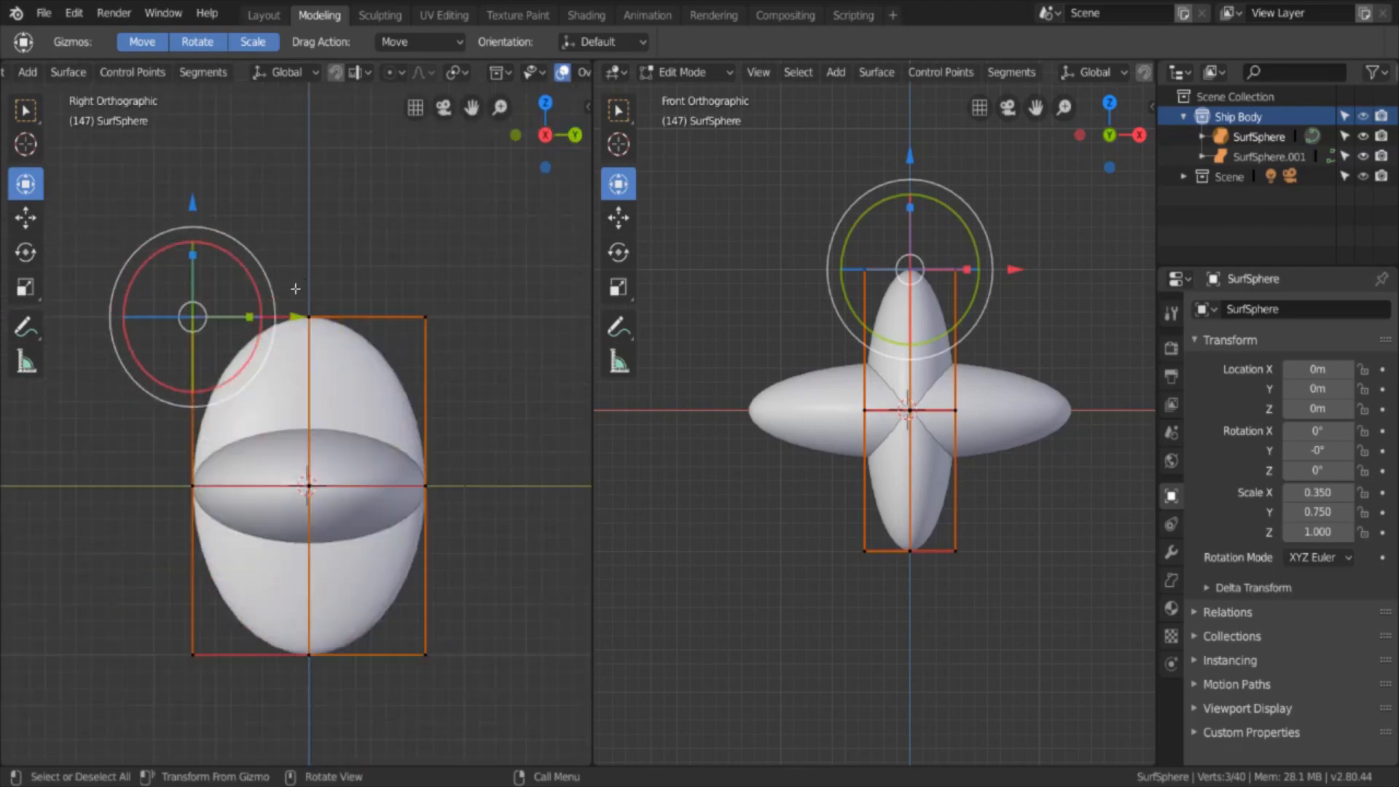
Step: Move the selected upper corner control points inward about 0.25 m along the global Y axis
key("g")
key("y")
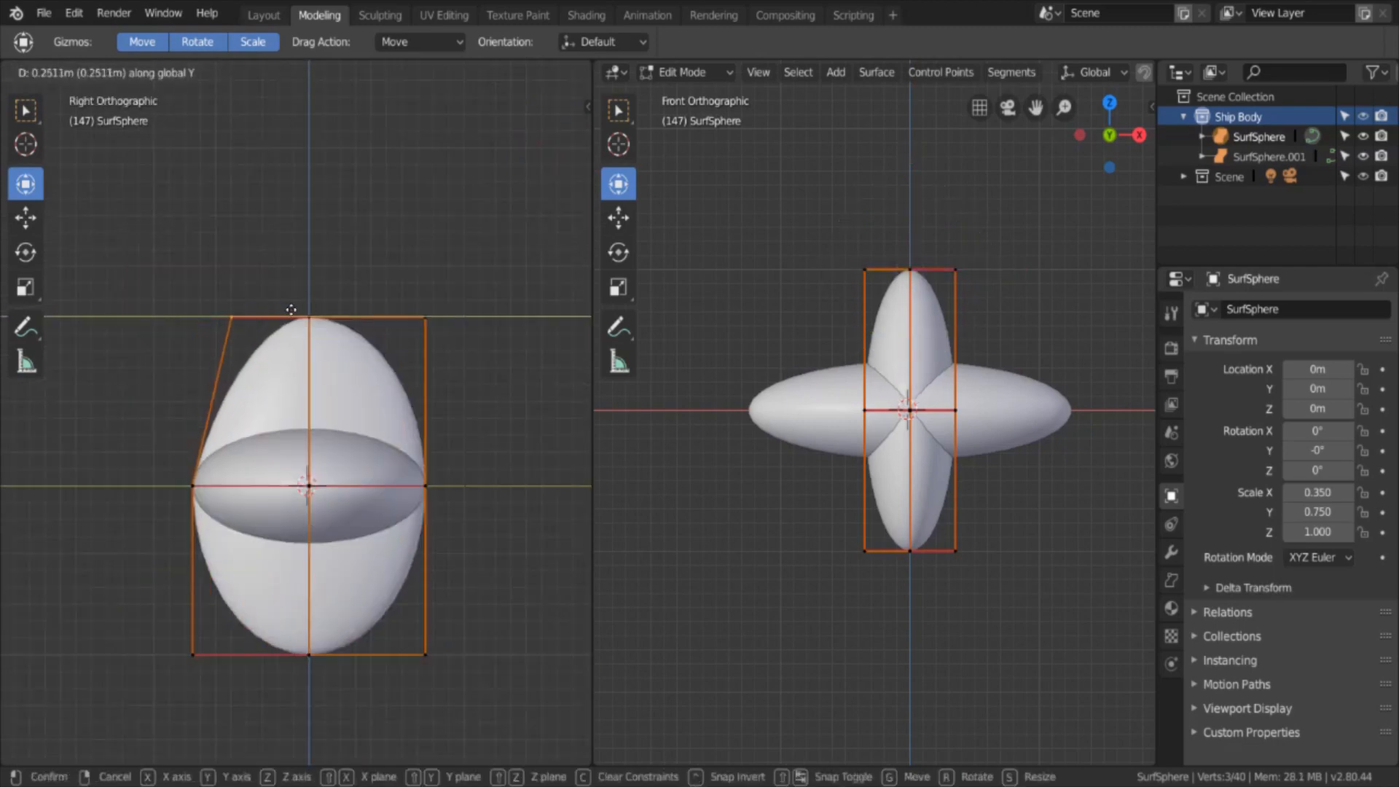
left_click(293, 310)
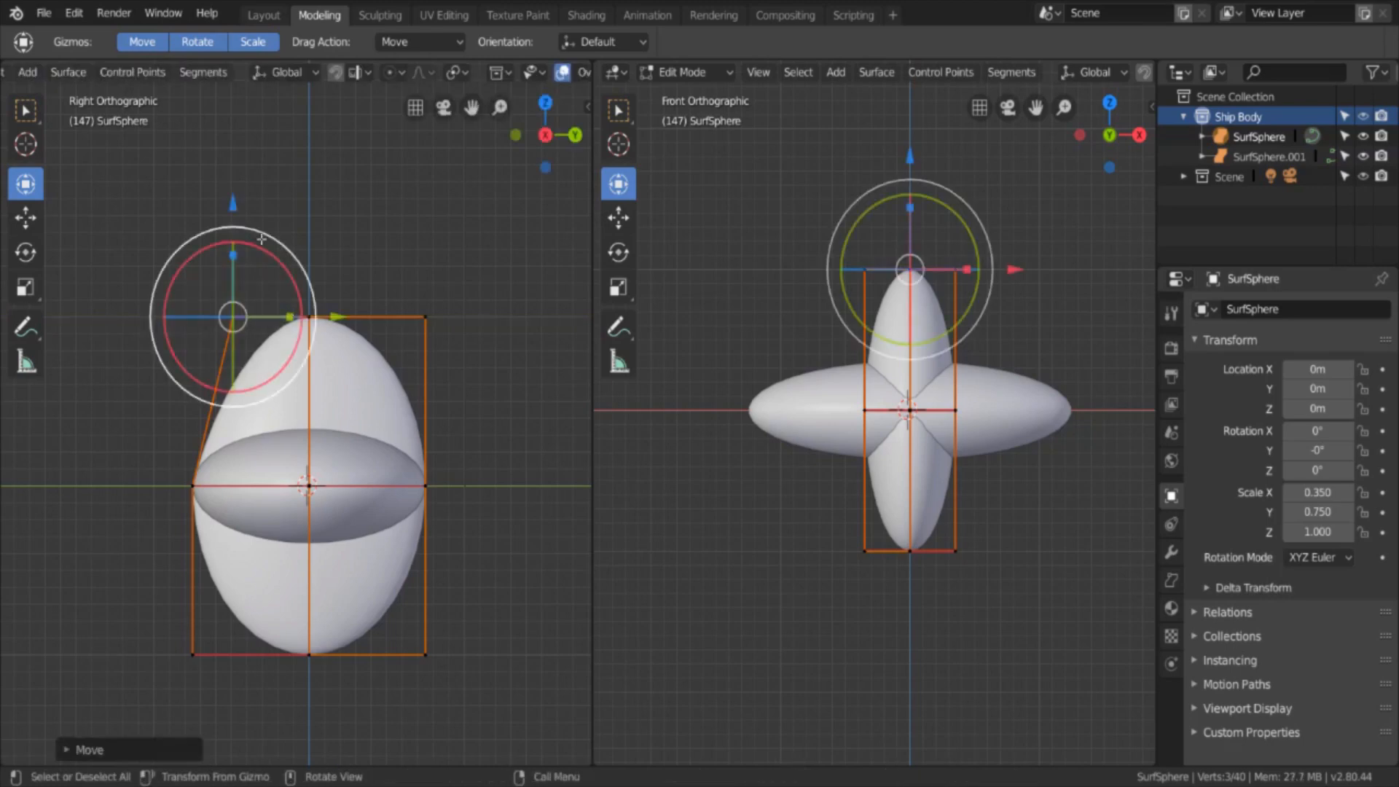
left_click(267, 190)
key("b")
left_click_drag(210, 297, 325, 329)
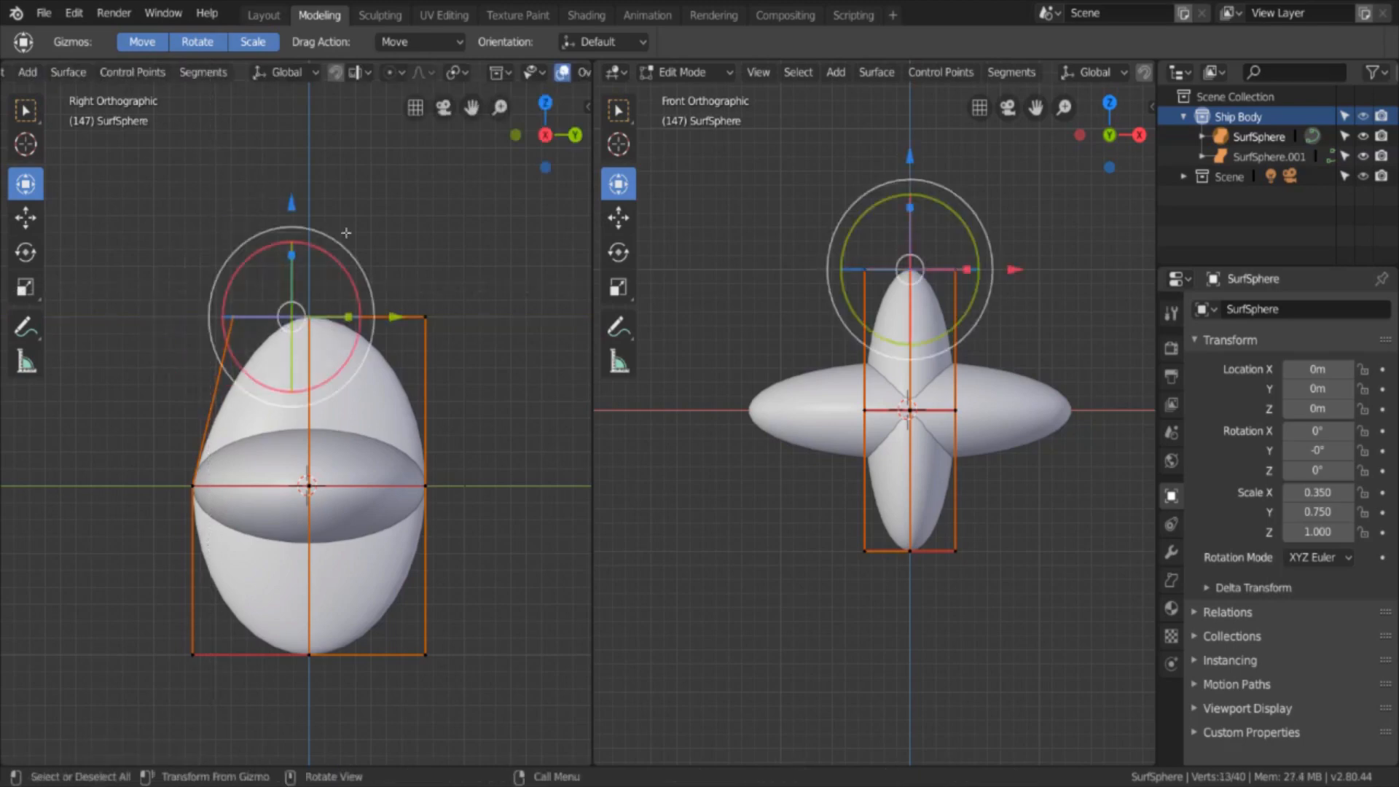
key("g")
key("y")
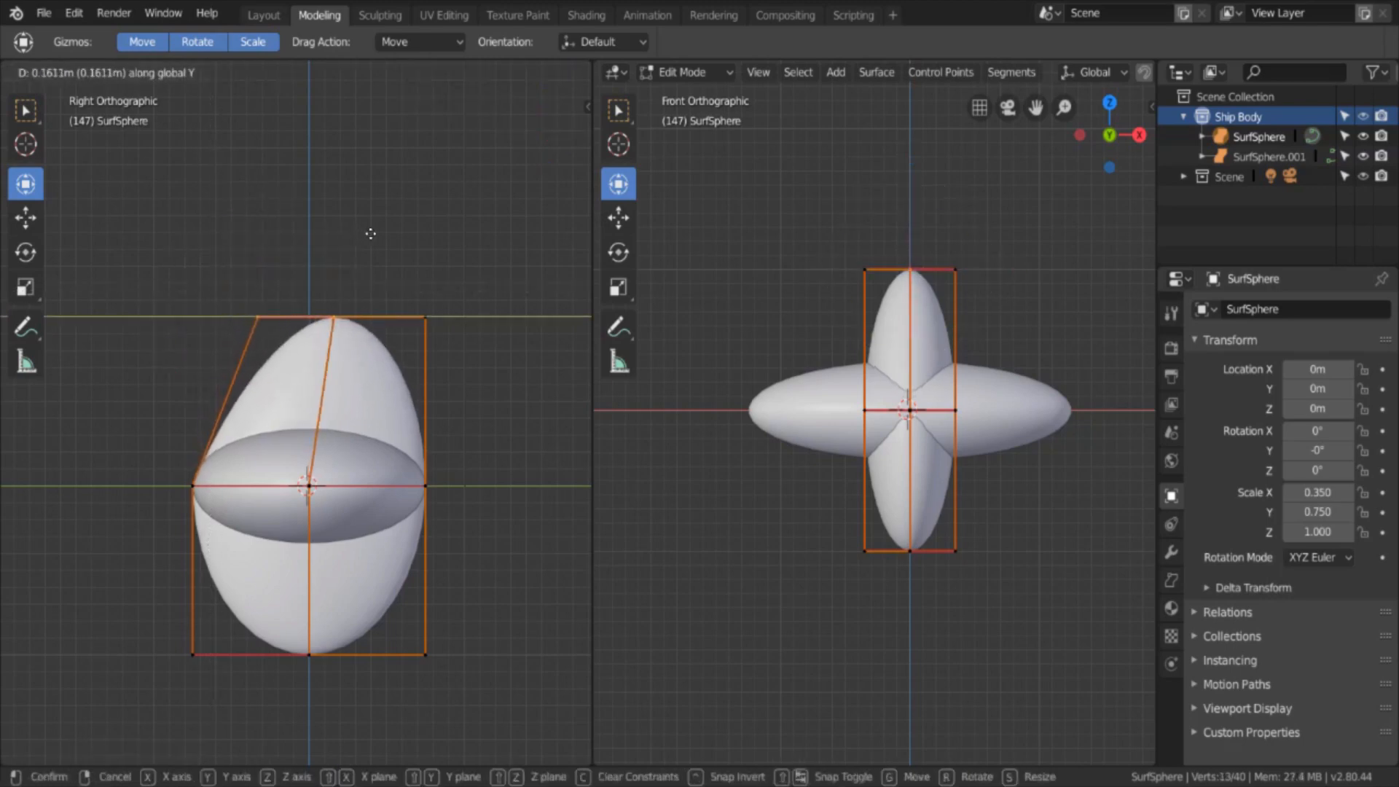
right_click(370, 233)
Step: Undo the earlier move of the upper corner control points on the negative Y side and move them 0.2 m along the global Y axis instead
key("ctrl+z")
key("ctrl+z")
key("ctrl+z")
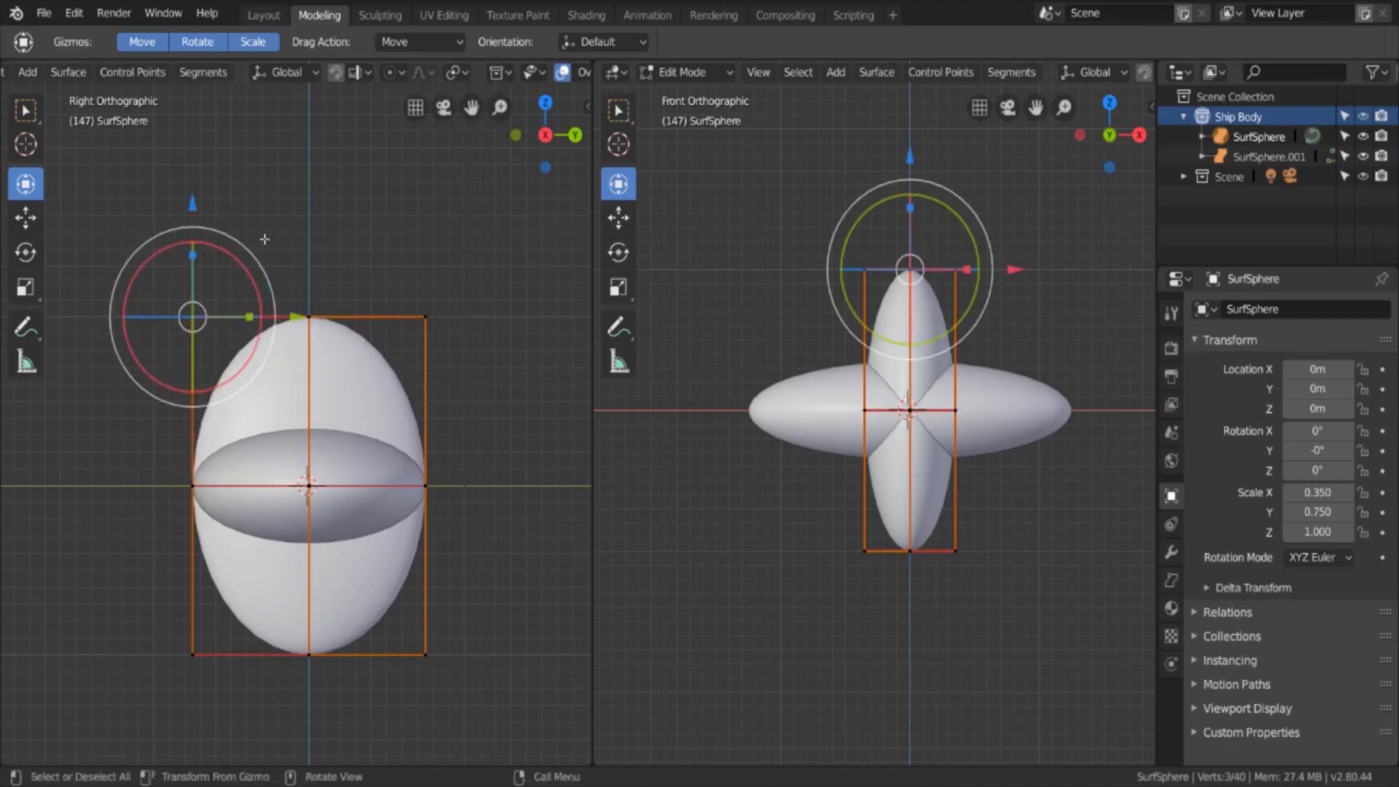
key("g")
key("y")
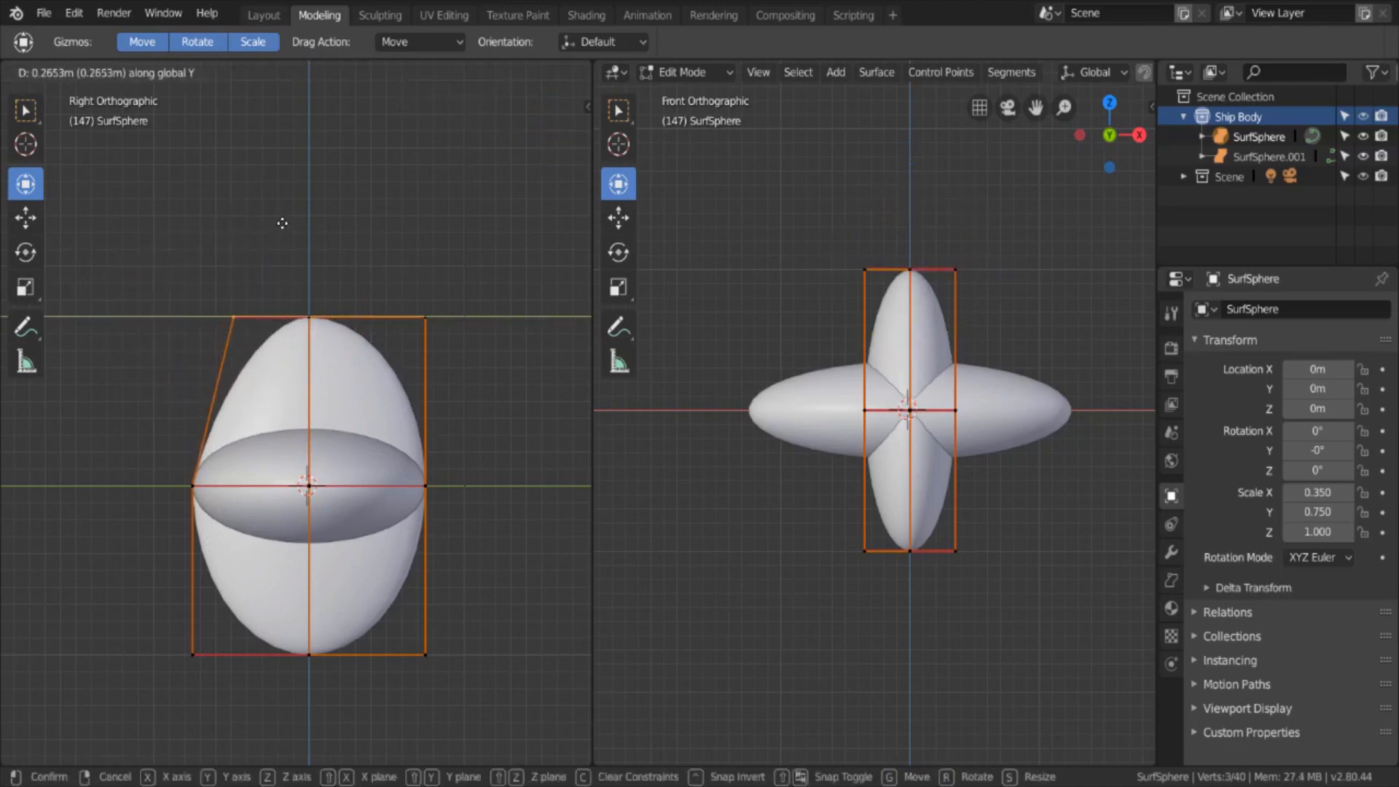
type(".2")
key("Return")
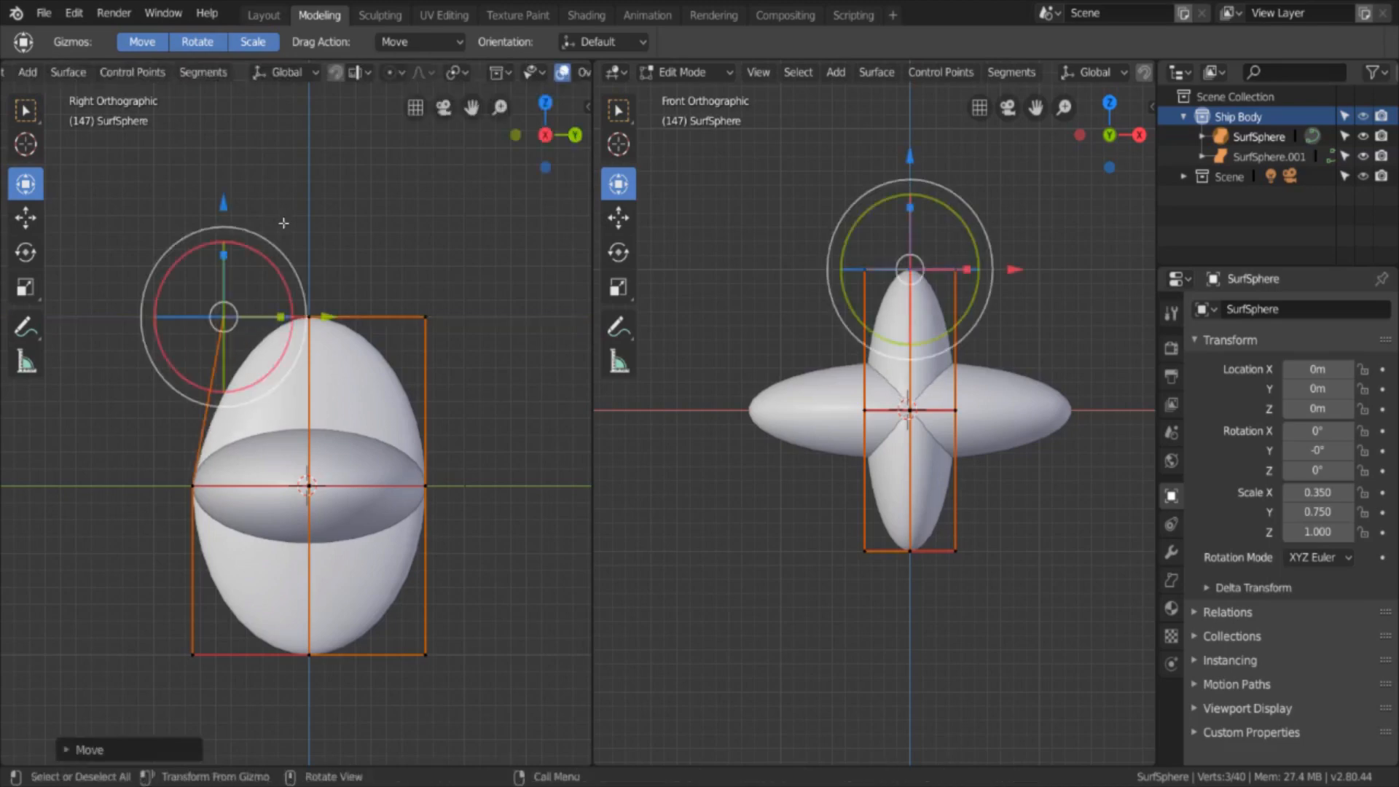
Step: Select the upright sphere's upper corner points on the negative Y side plus its upper middle points and move them 0.15 m along global Y
left_click(337, 255)
left_click_drag(177, 286, 320, 336)
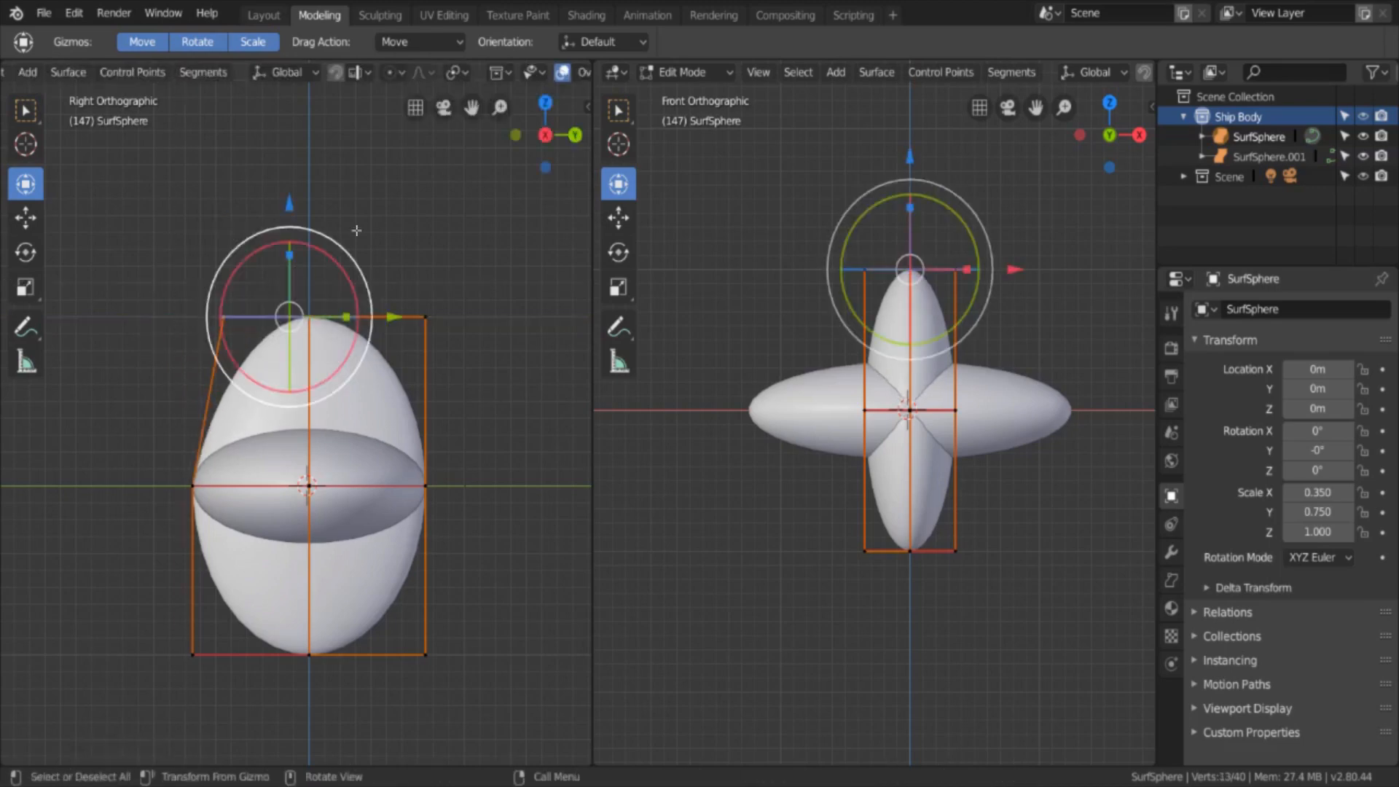
key("g")
key("y")
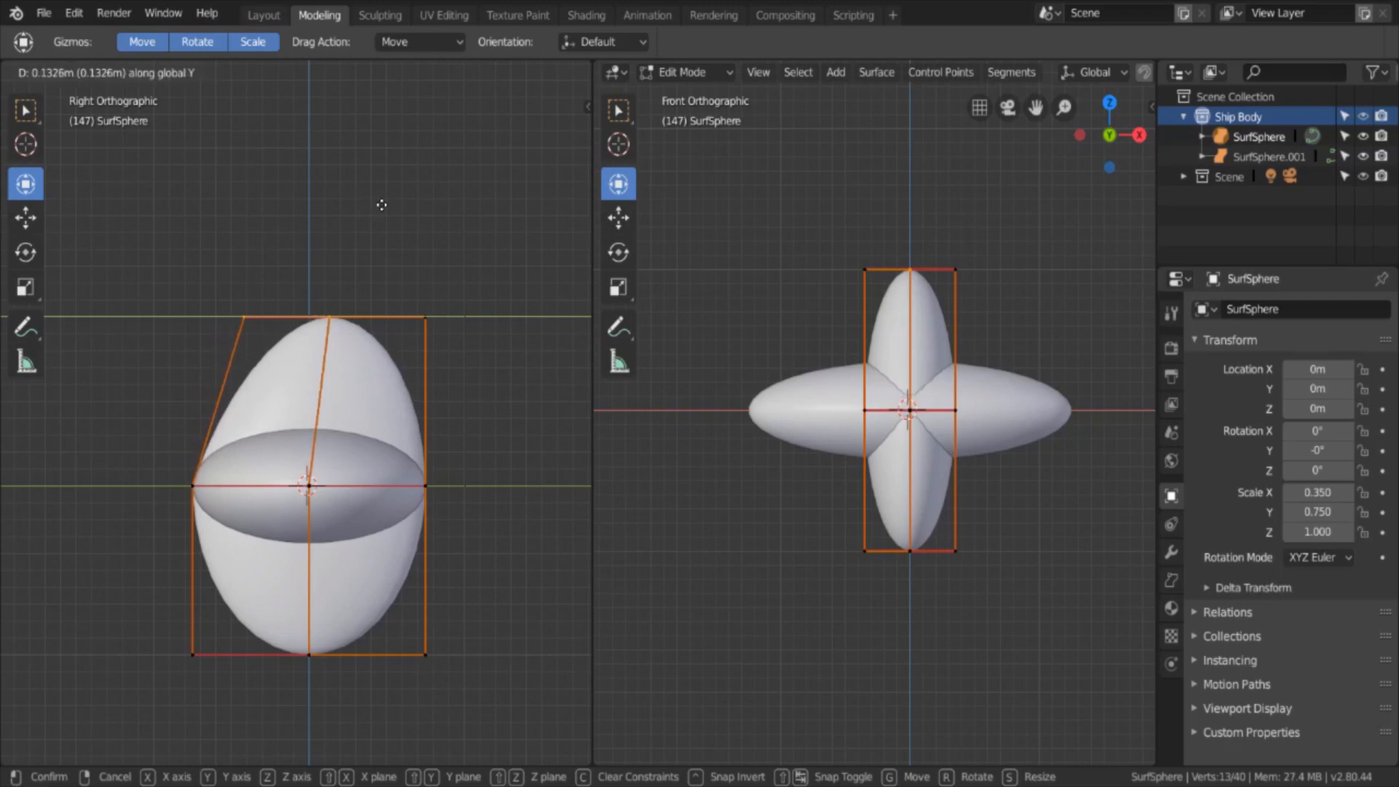
type(".15")
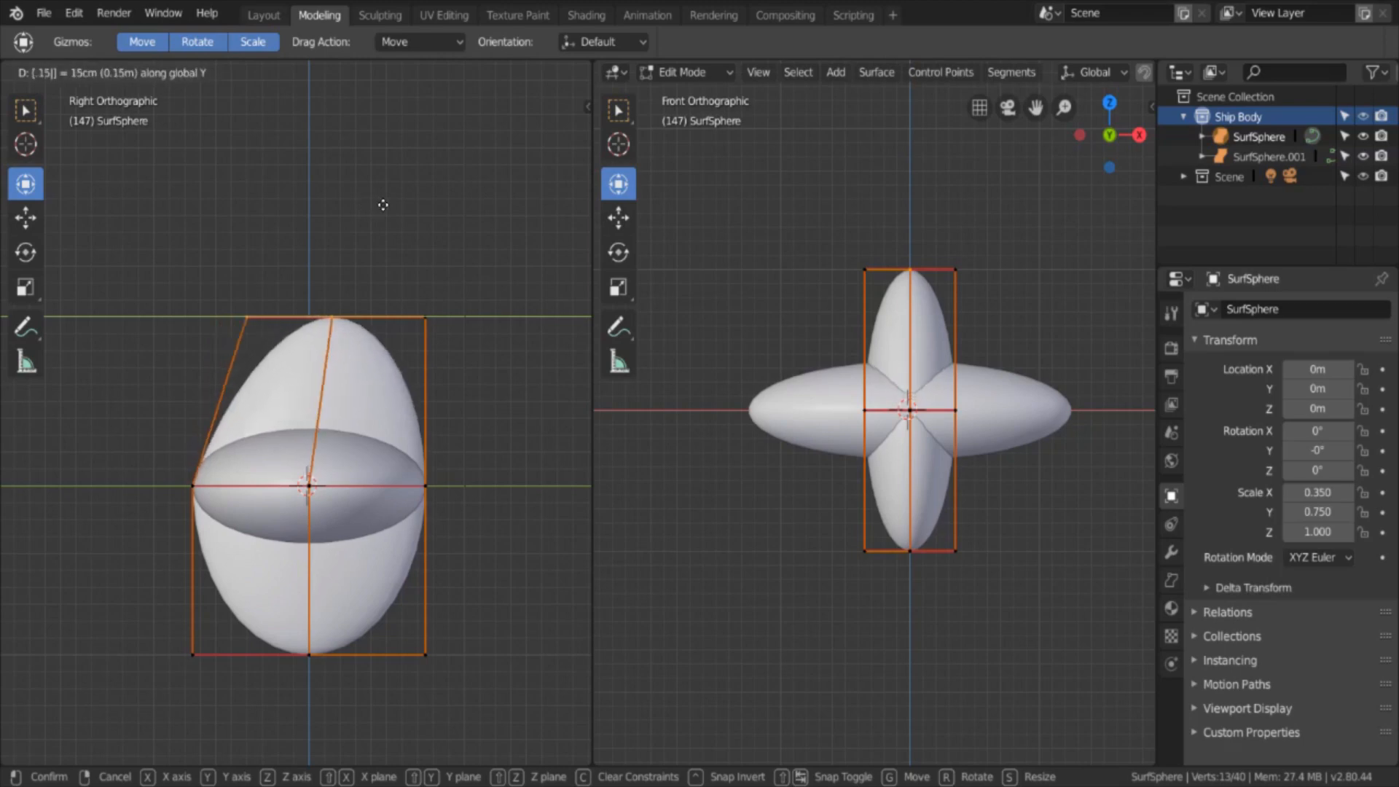
key("Return")
Step: Select only the upright sphere's lower corner control points on the negative Y side and move them 0.2 m along global Y
key("alt+a")
key("b")
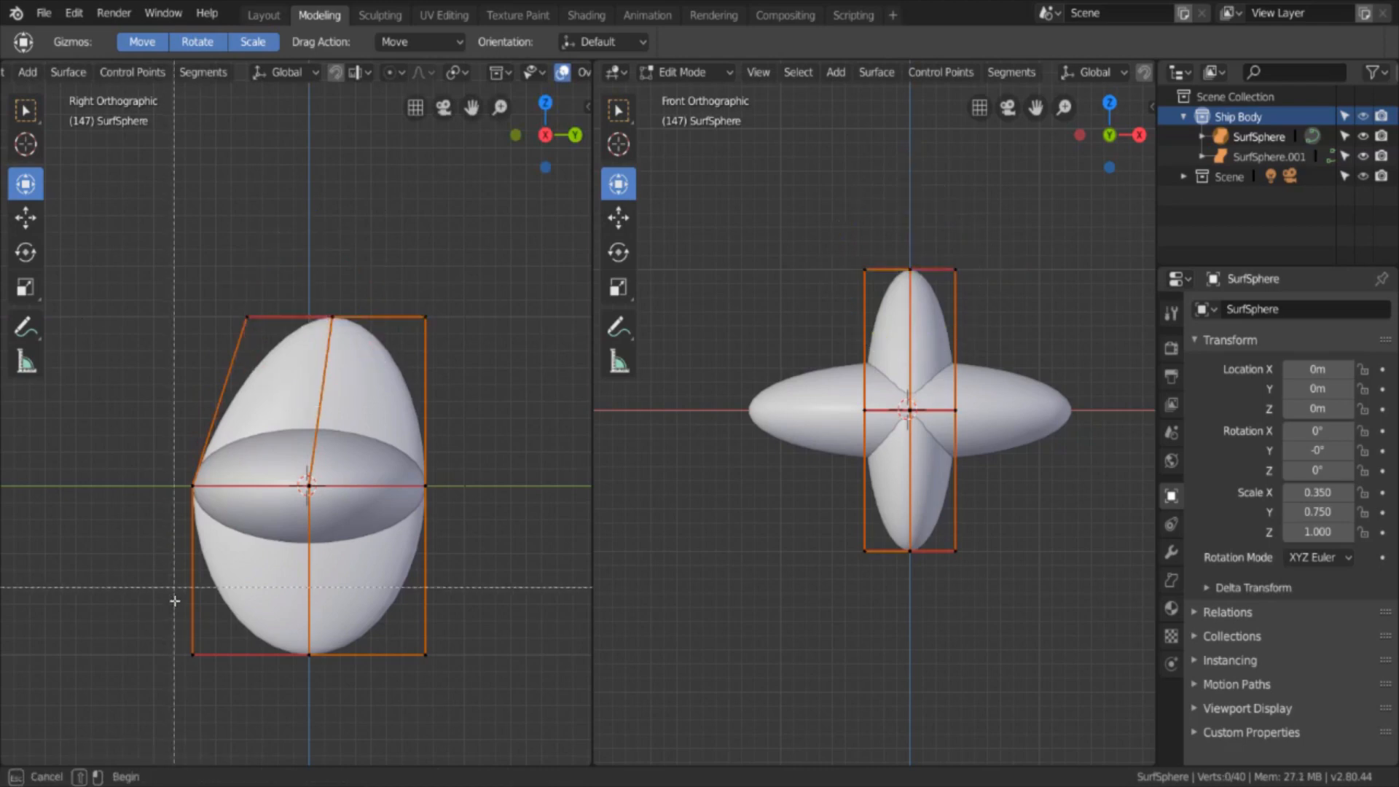
left_click_drag(175, 601, 244, 696)
key("g")
key("y")
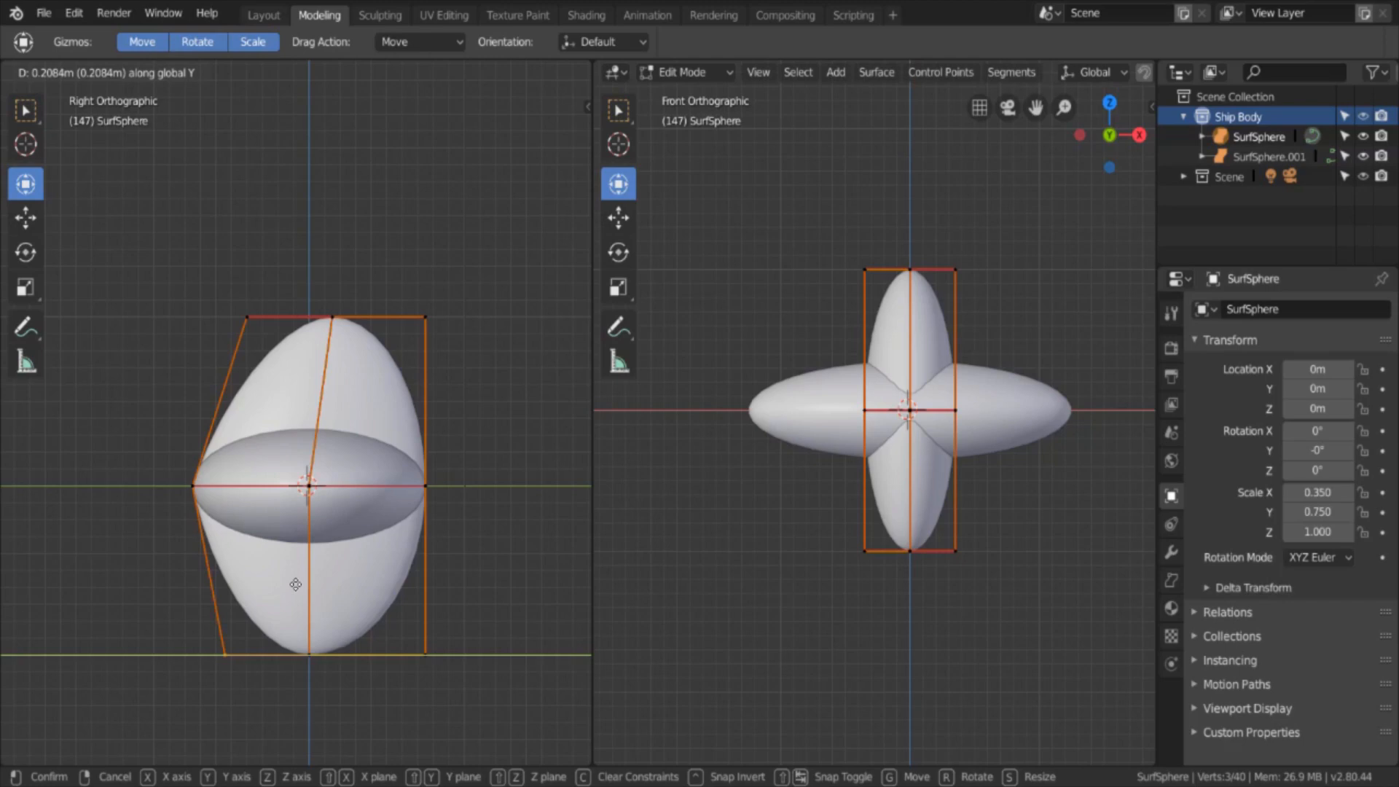
type(".2")
key("Return")
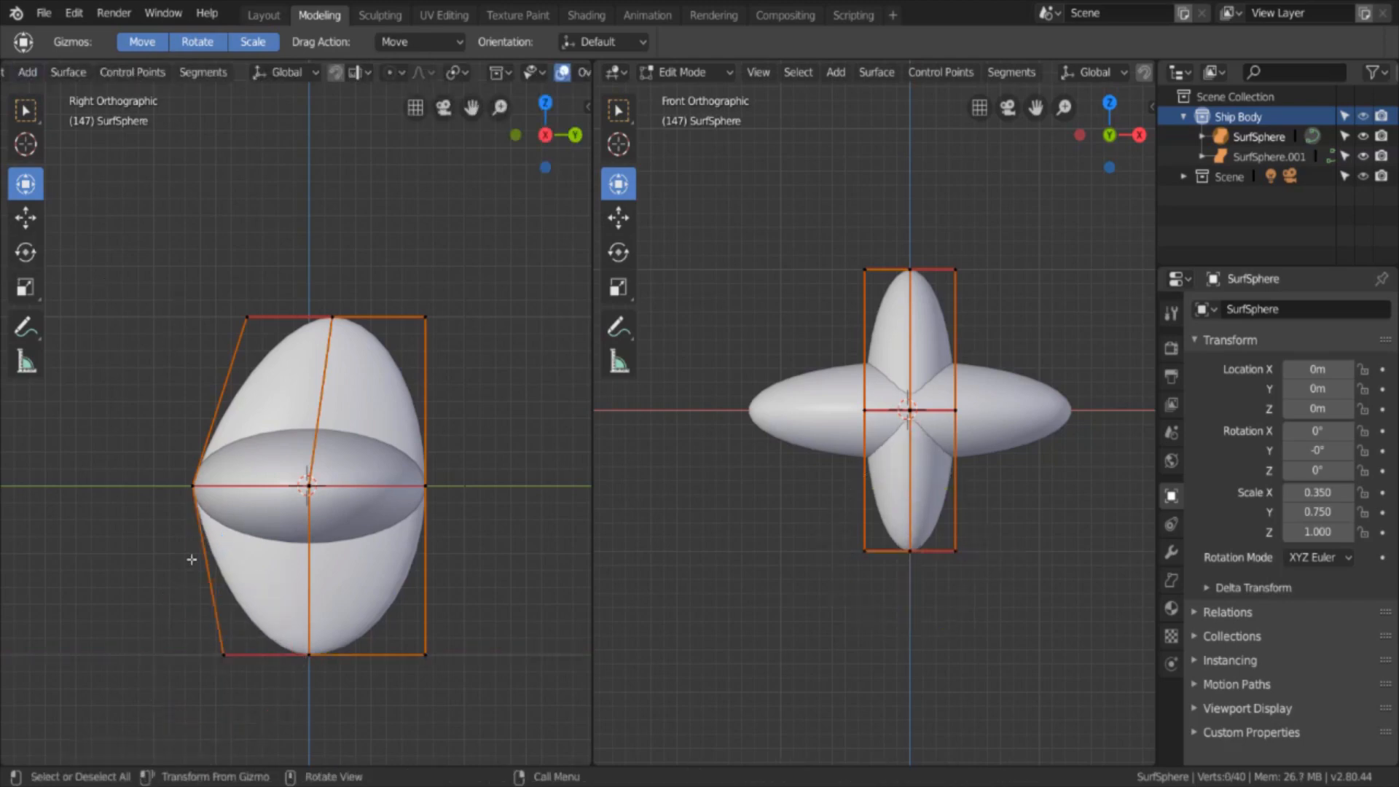
Step: Select the lower corner points on the negative Y side plus the lower middle points, move them 0.125 m along global Y, and clear the selection
left_click_drag(203, 632, 350, 679)
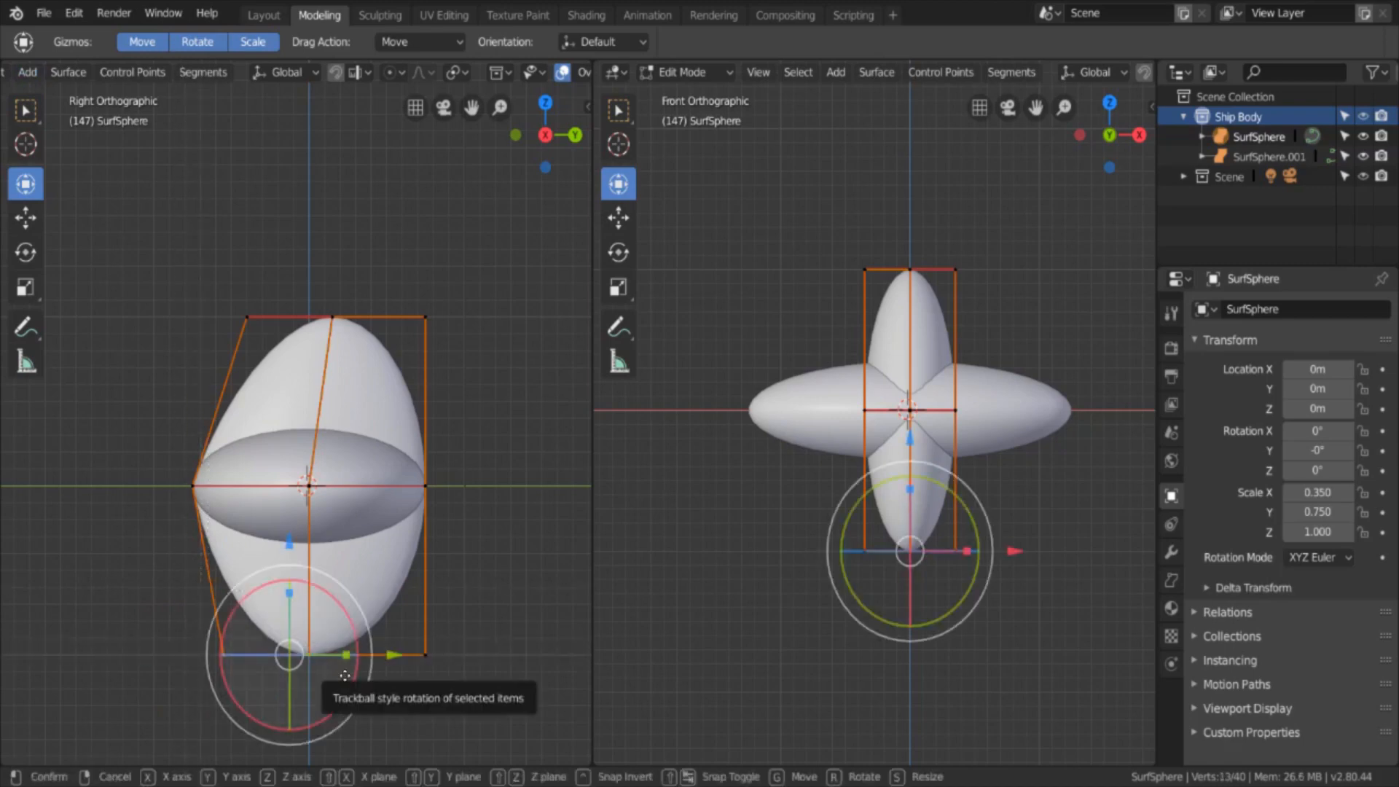
key("g")
key("y")
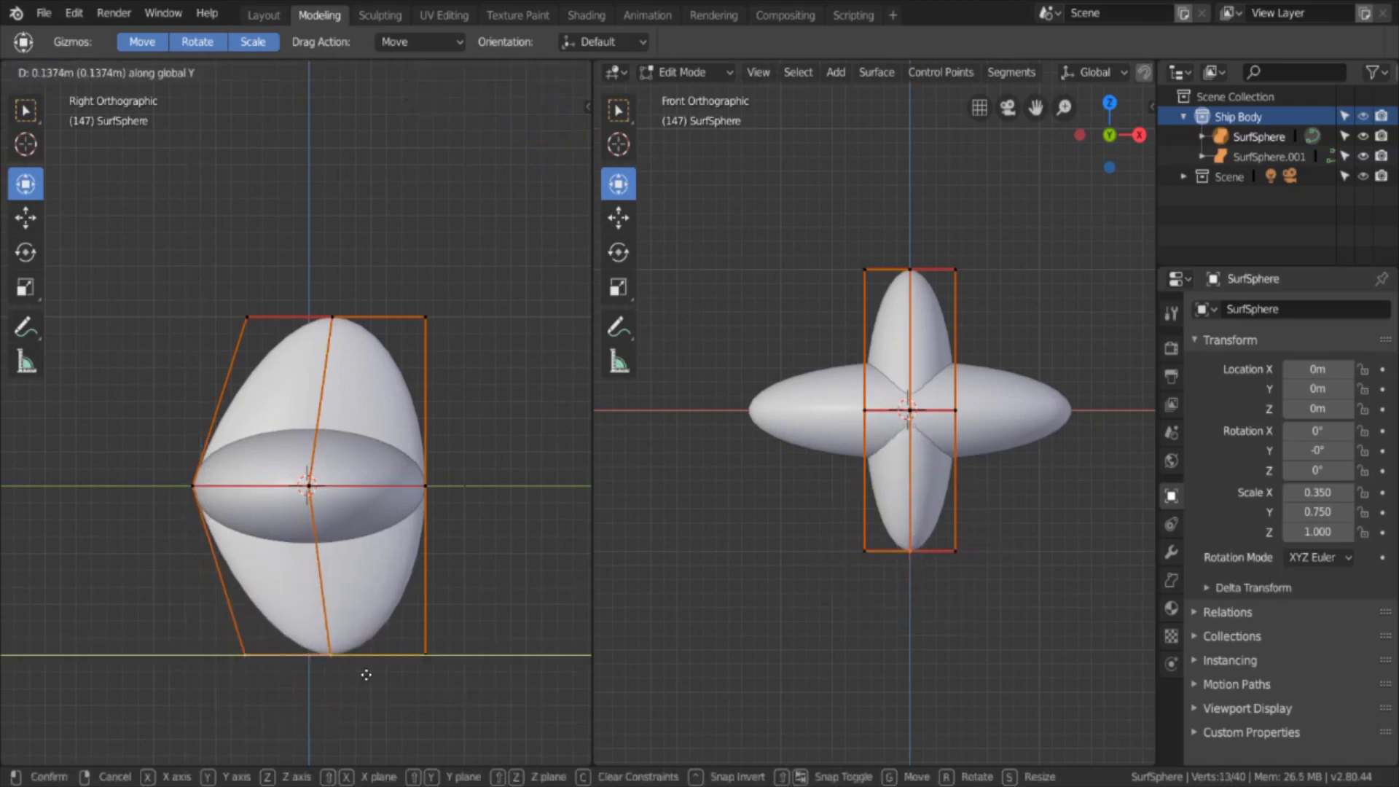
type(".125")
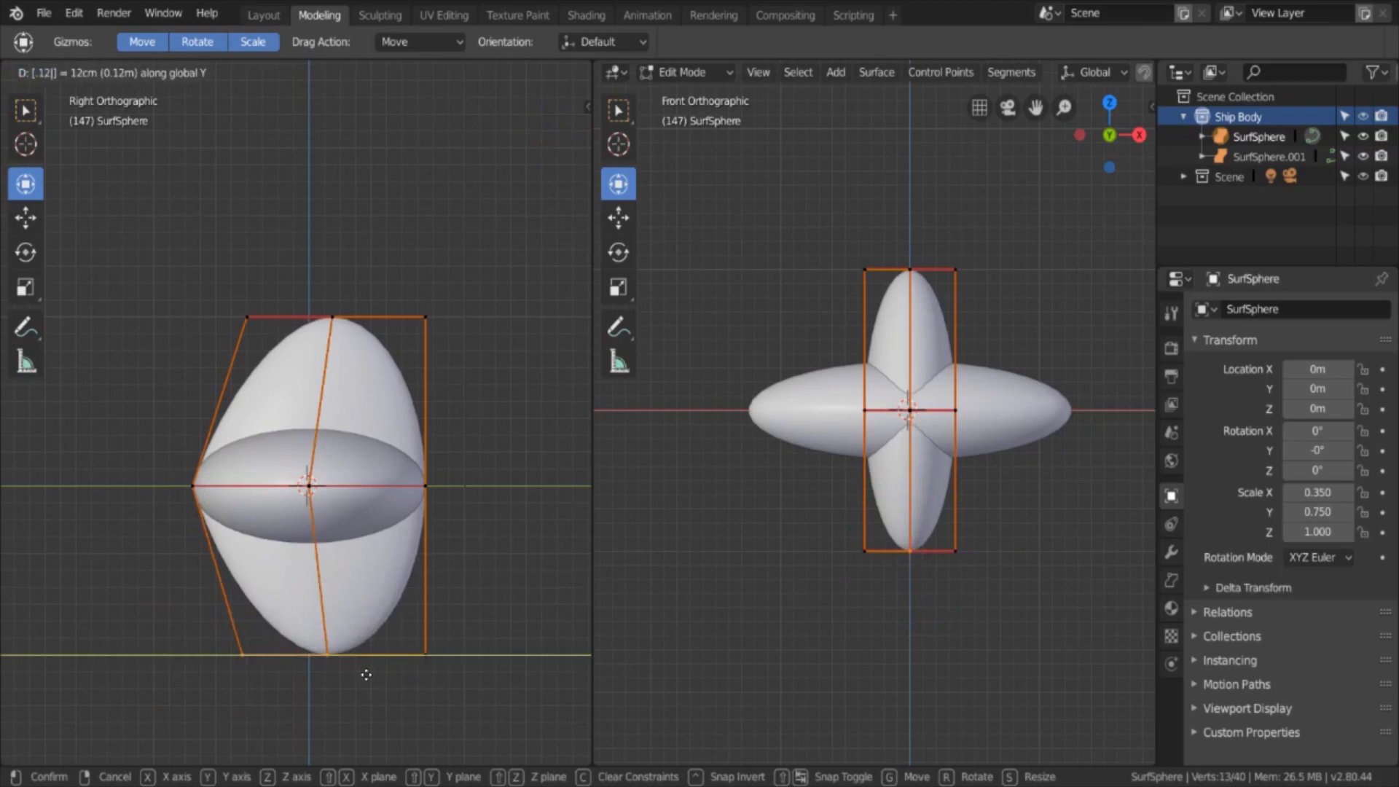
key("Return")
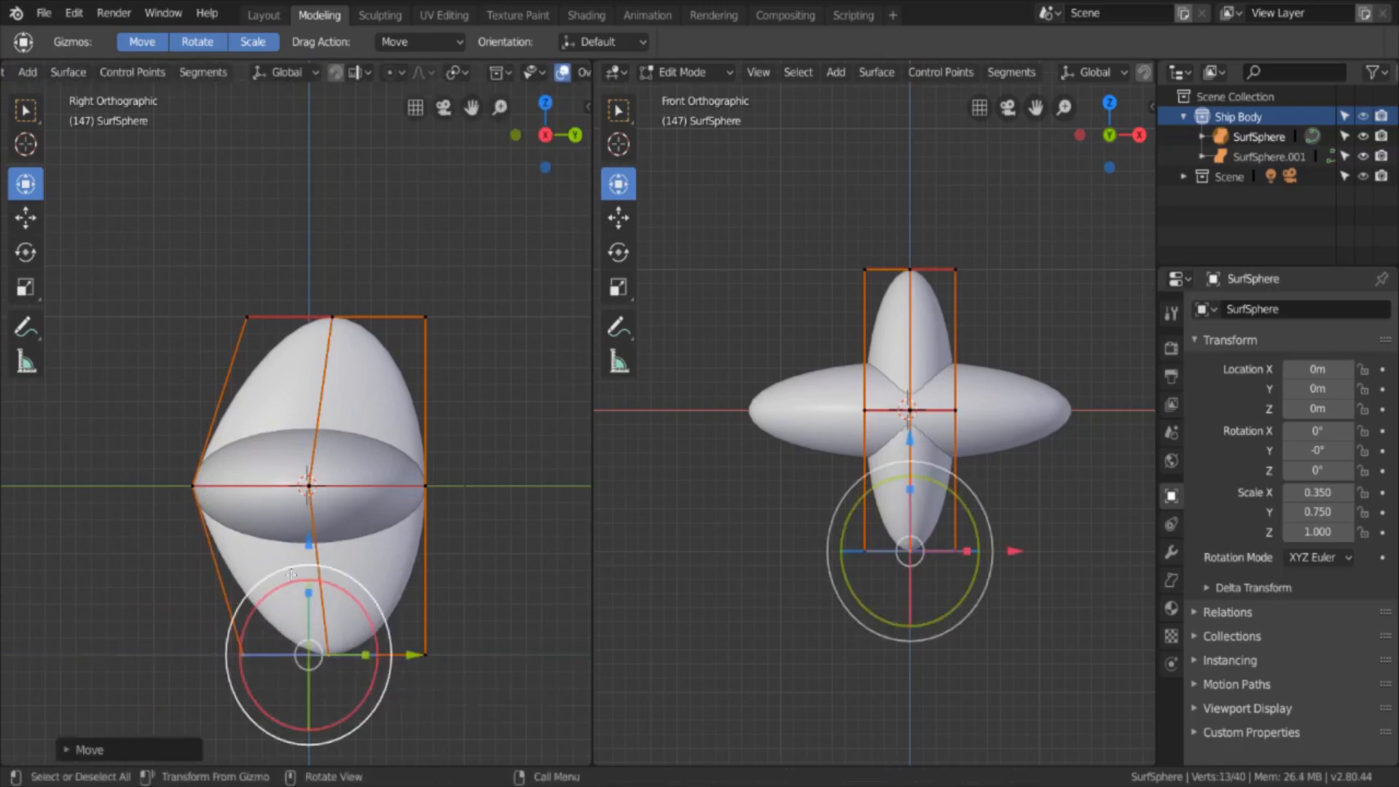
left_click(324, 187)
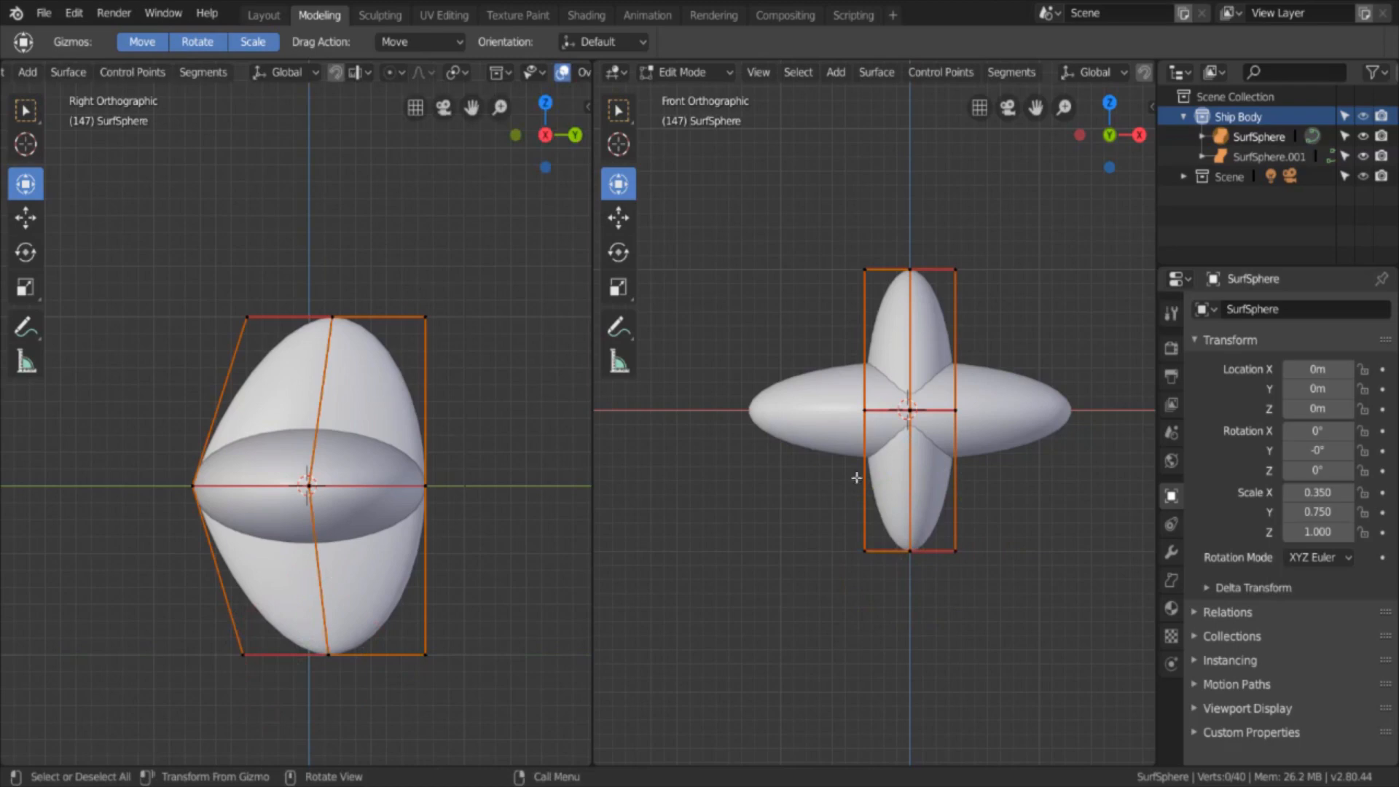
Step: Leave Edit Mode on the upright sphere and enter Edit Mode on the horizontal NURBS sphere, seen from the top
scroll(1027, 507, "up", 2)
scroll(1027, 506, "up", 1)
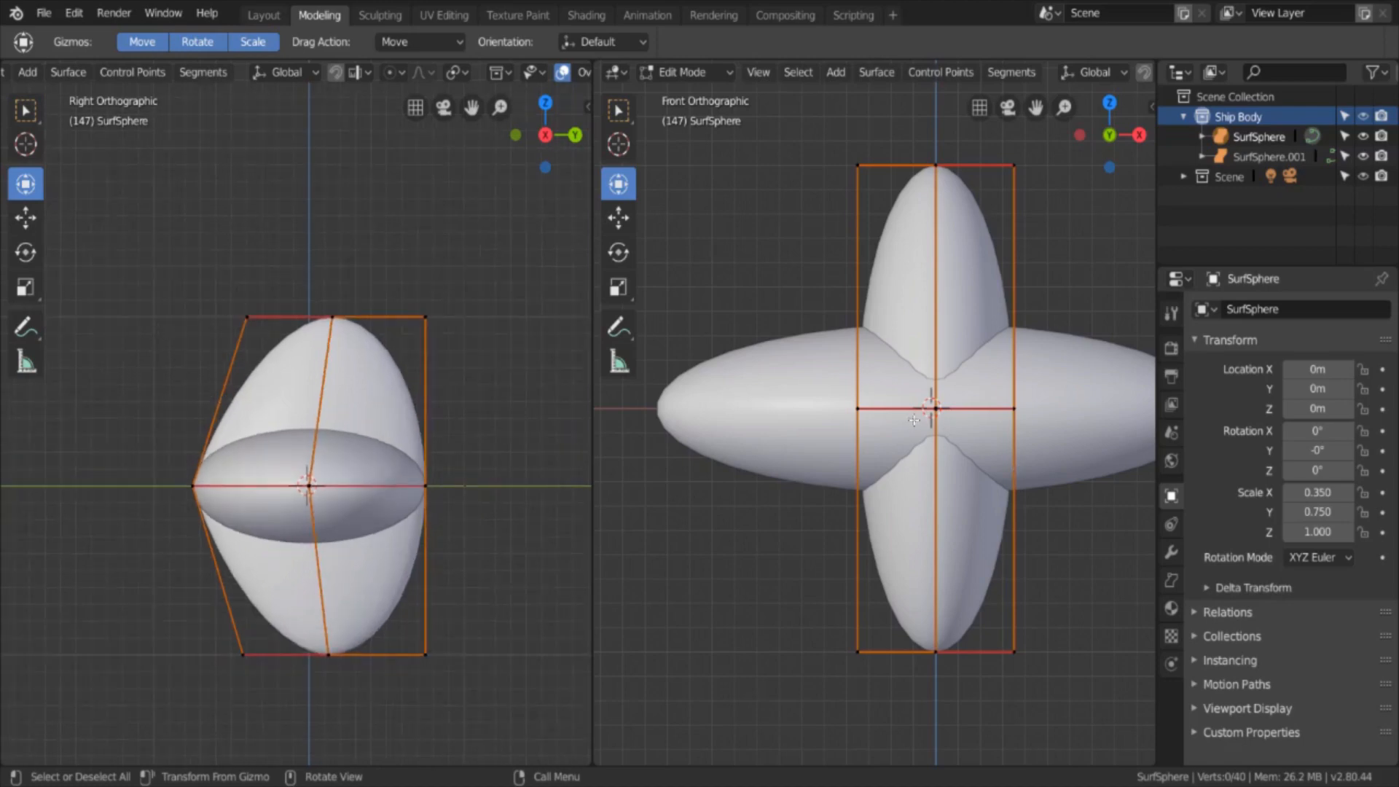
scroll(730, 454, "down", 3)
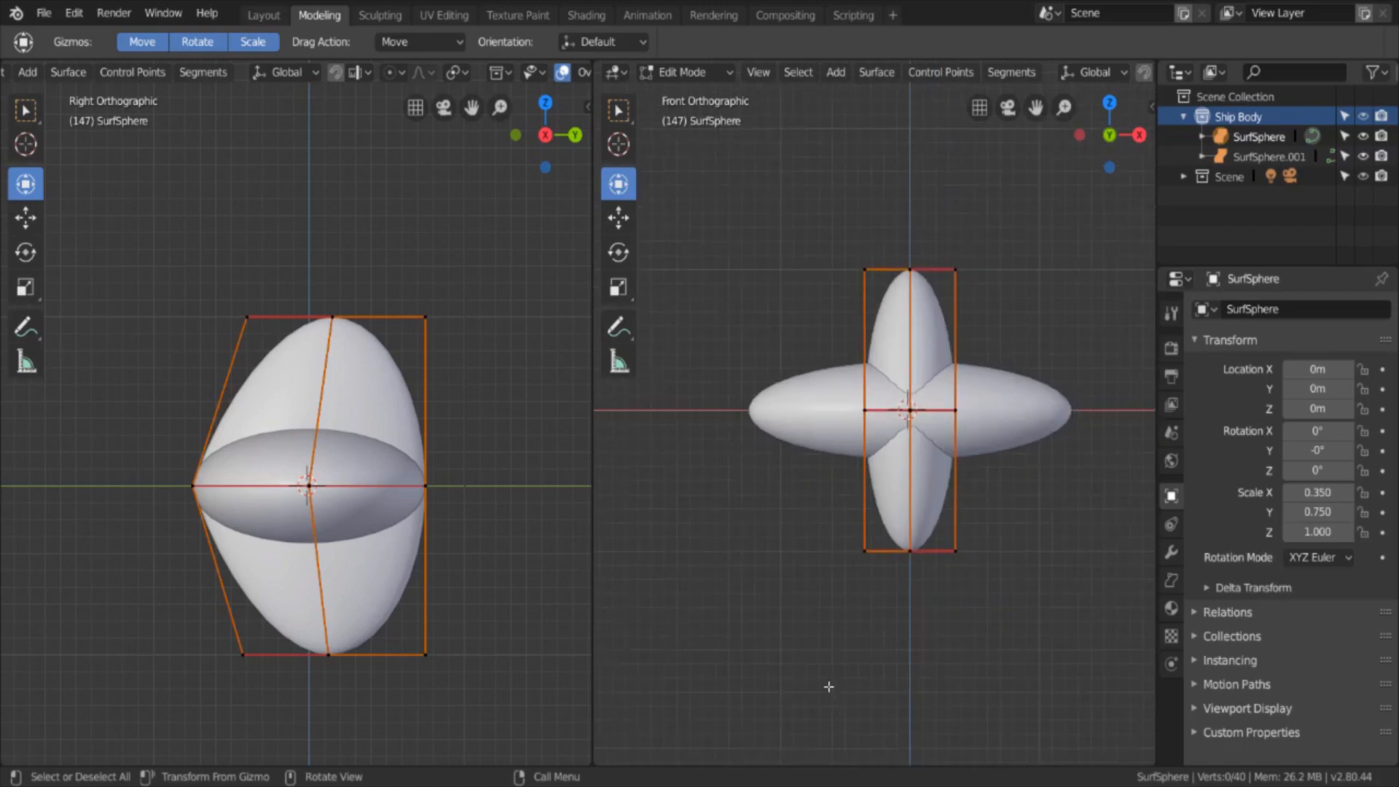
key("KP_7")
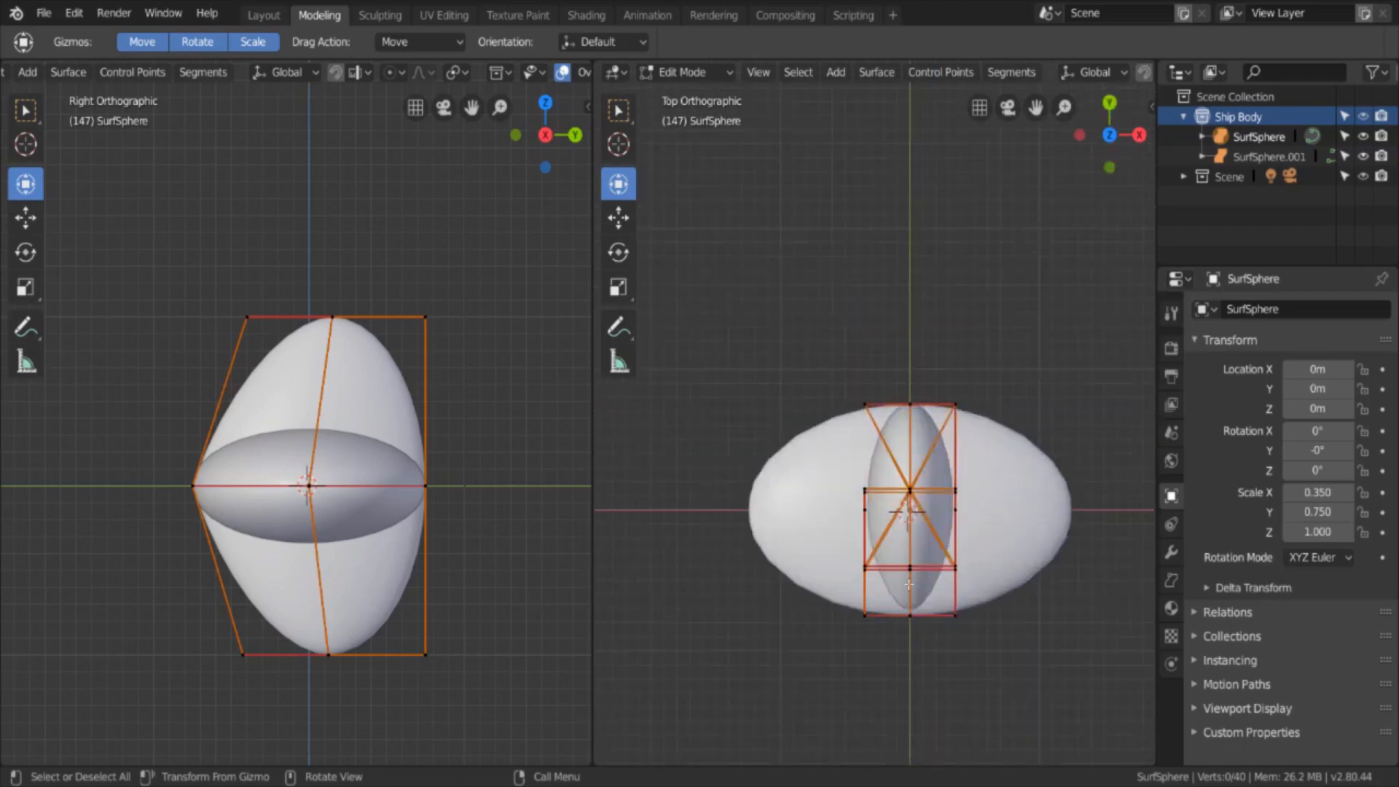
key("Tab")
left_click(1045, 515)
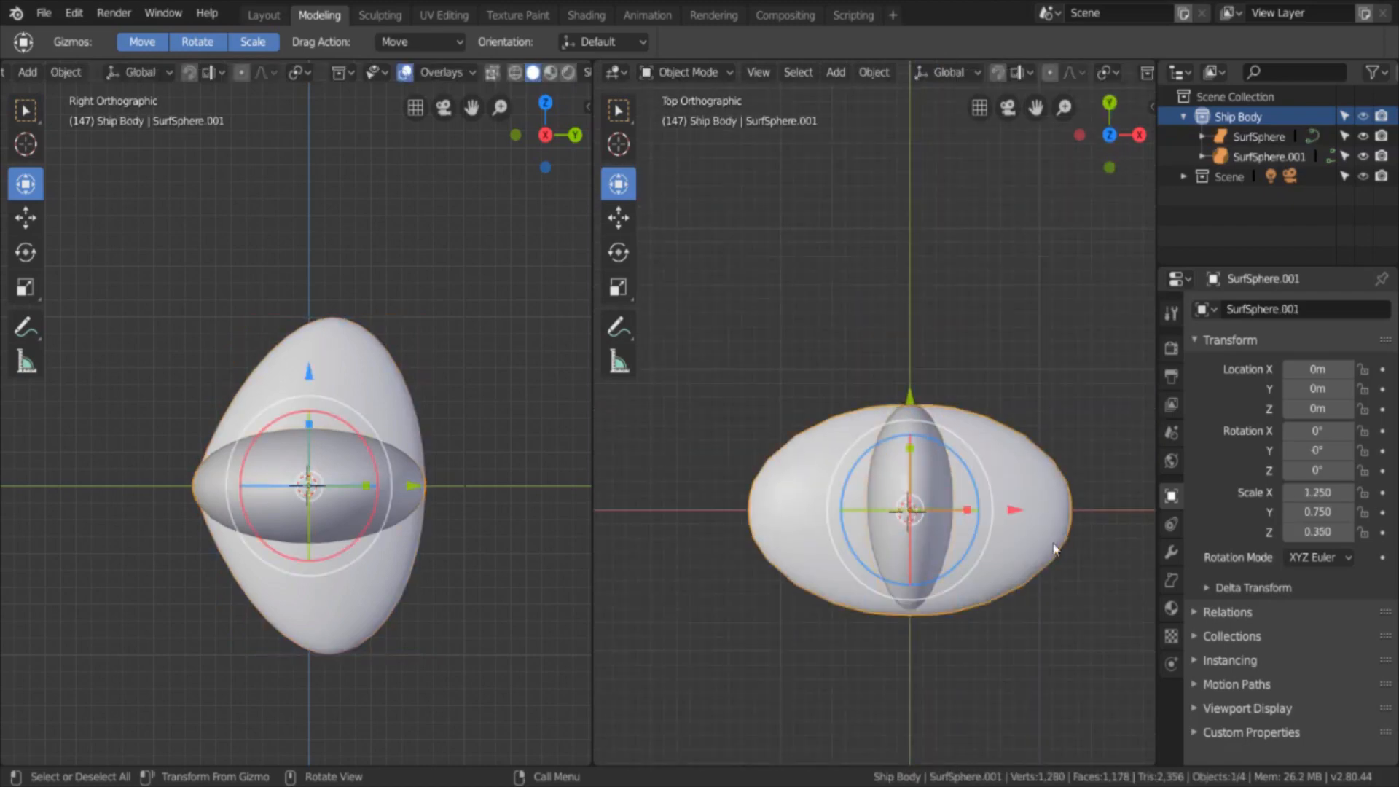
key("Tab")
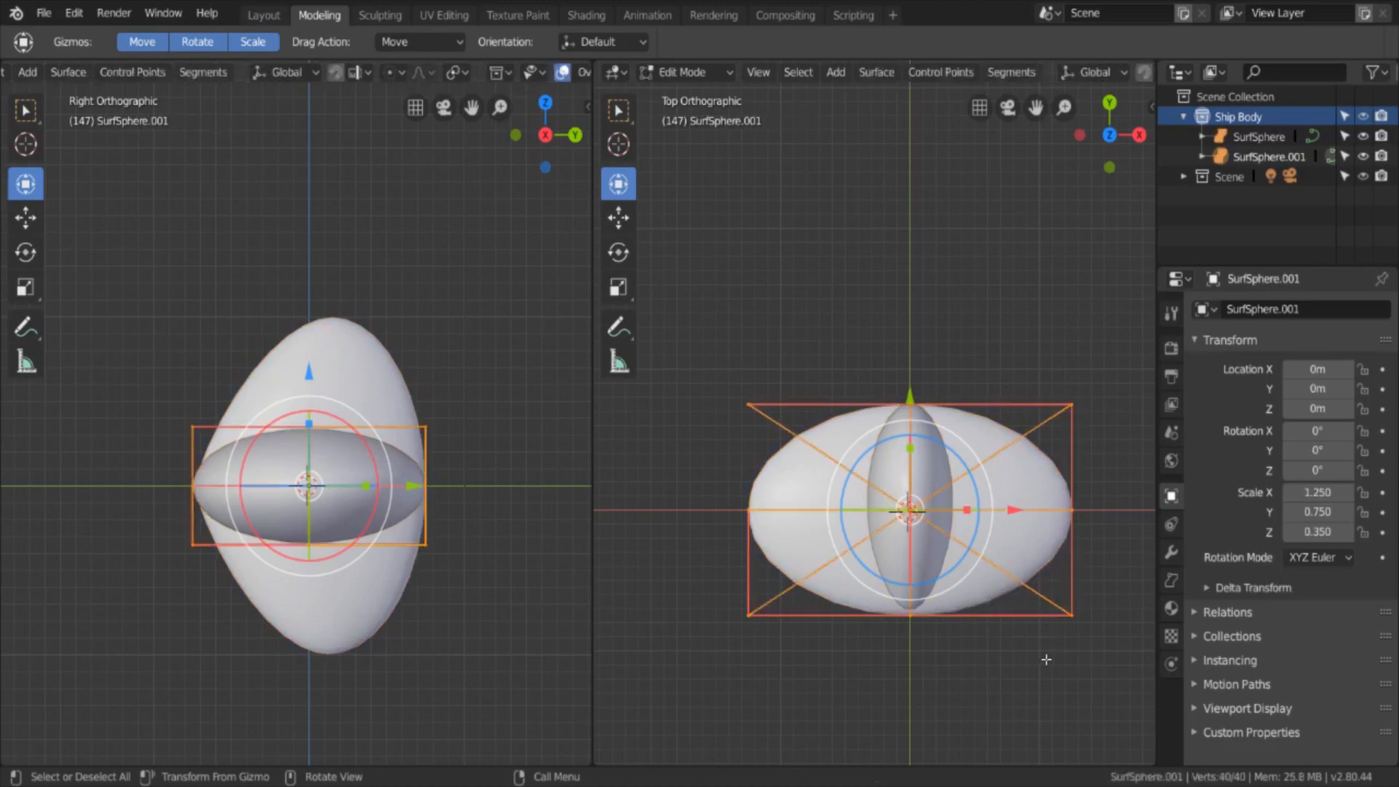
Step: Select only the horizontal sphere's control points at the positive X, negative Y corner and move them 0.25 m along global Y
key("alt+a")
key("b")
left_click_drag(1034, 581, 1103, 658)
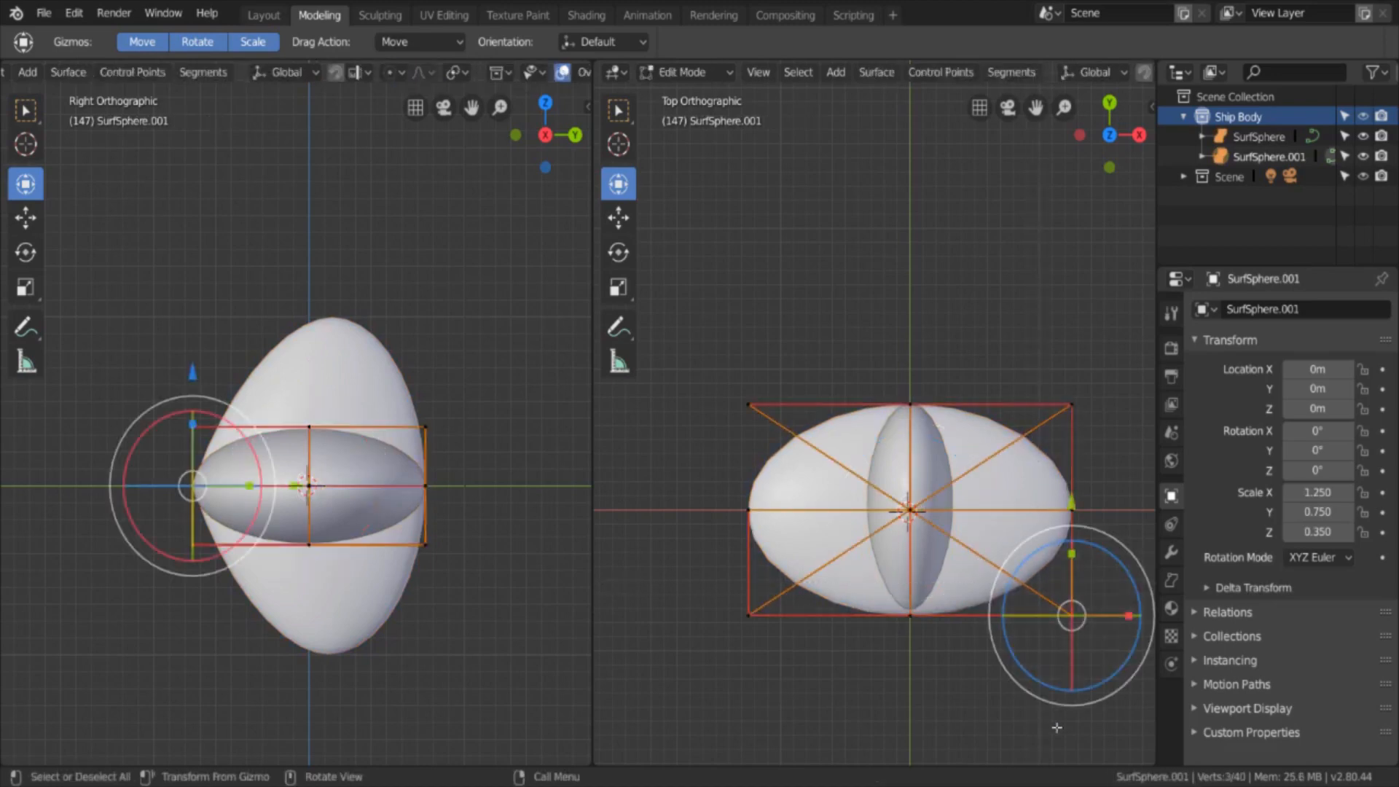
key("g")
key("y")
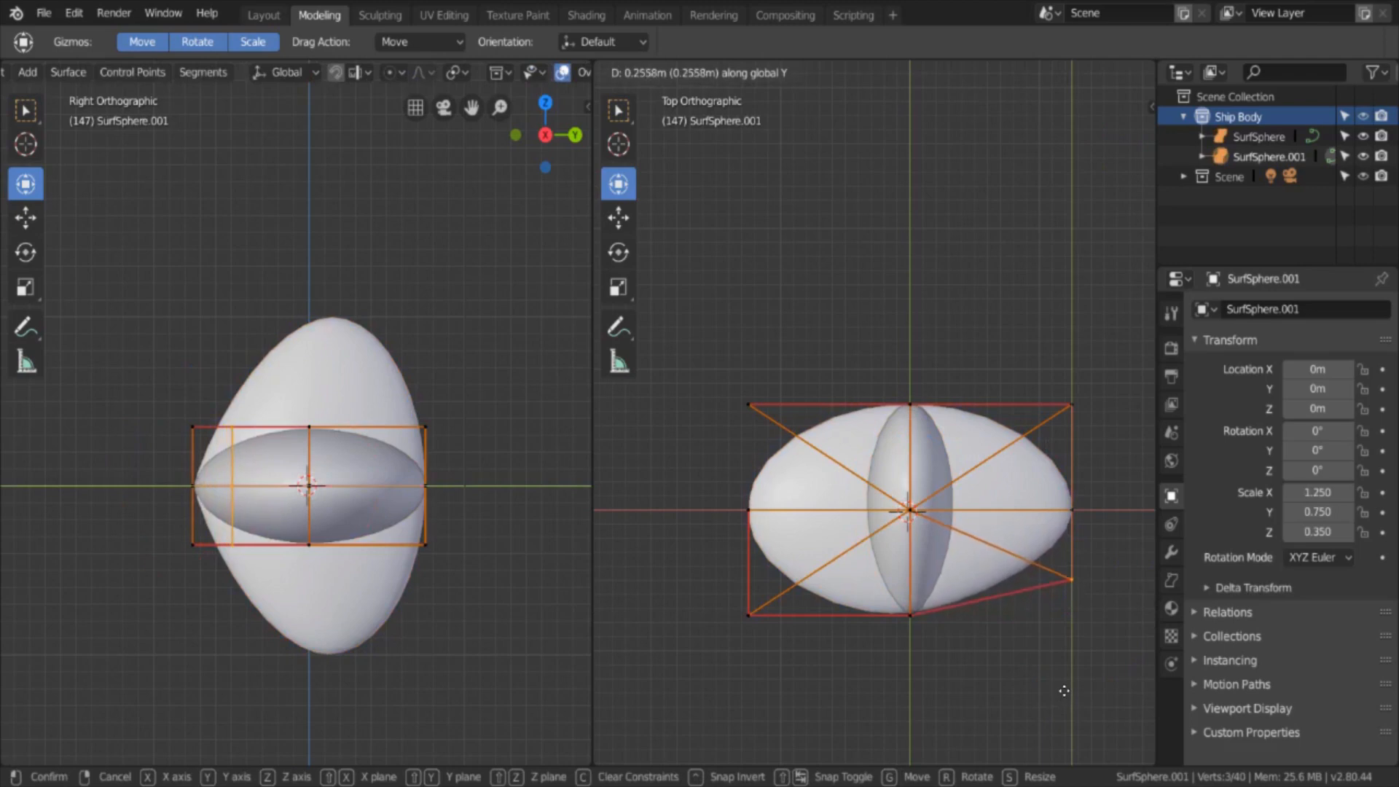
type(".25")
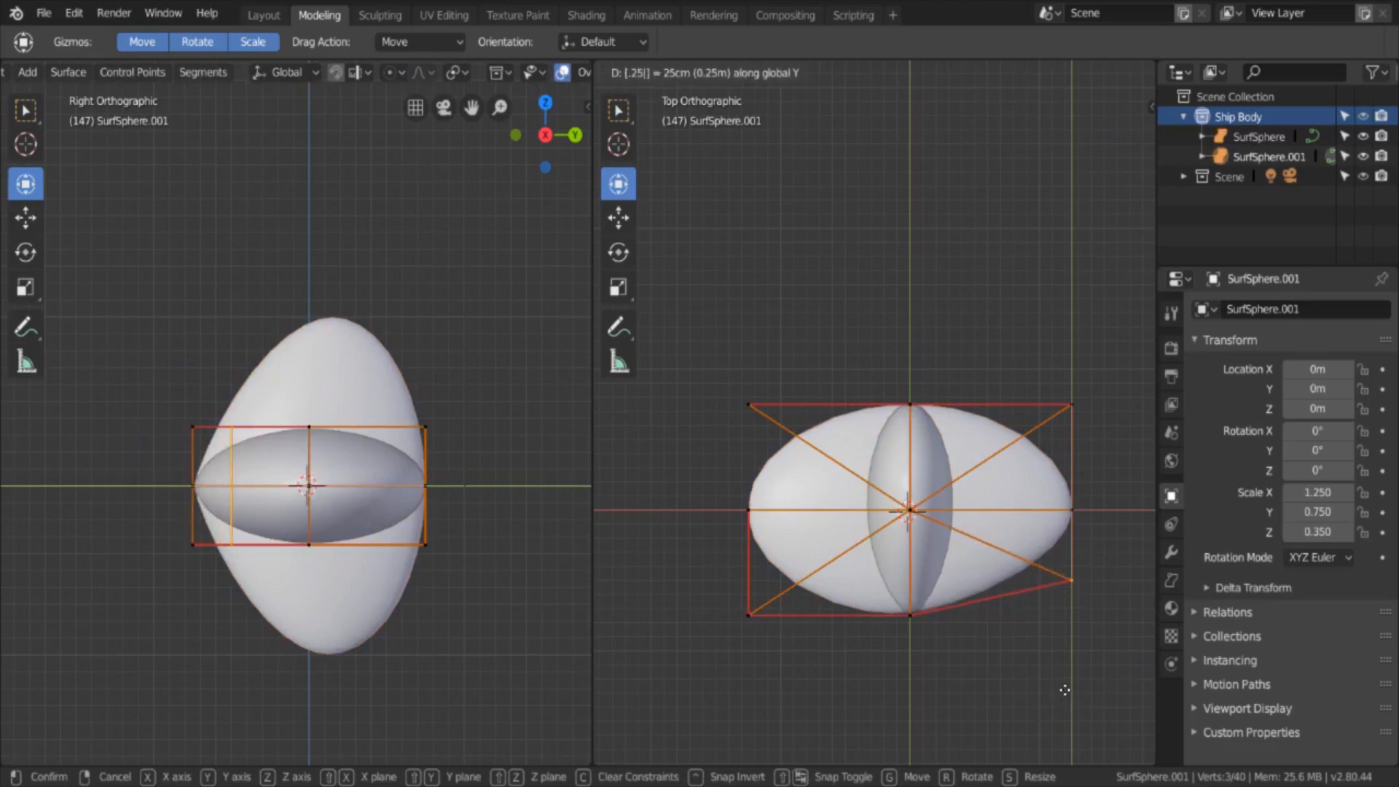
key("Return")
Step: Select only the horizontal sphere's control points at the negative X, negative Y corner and move them 0.25 m along global Y
key("alt+a")
key("b")
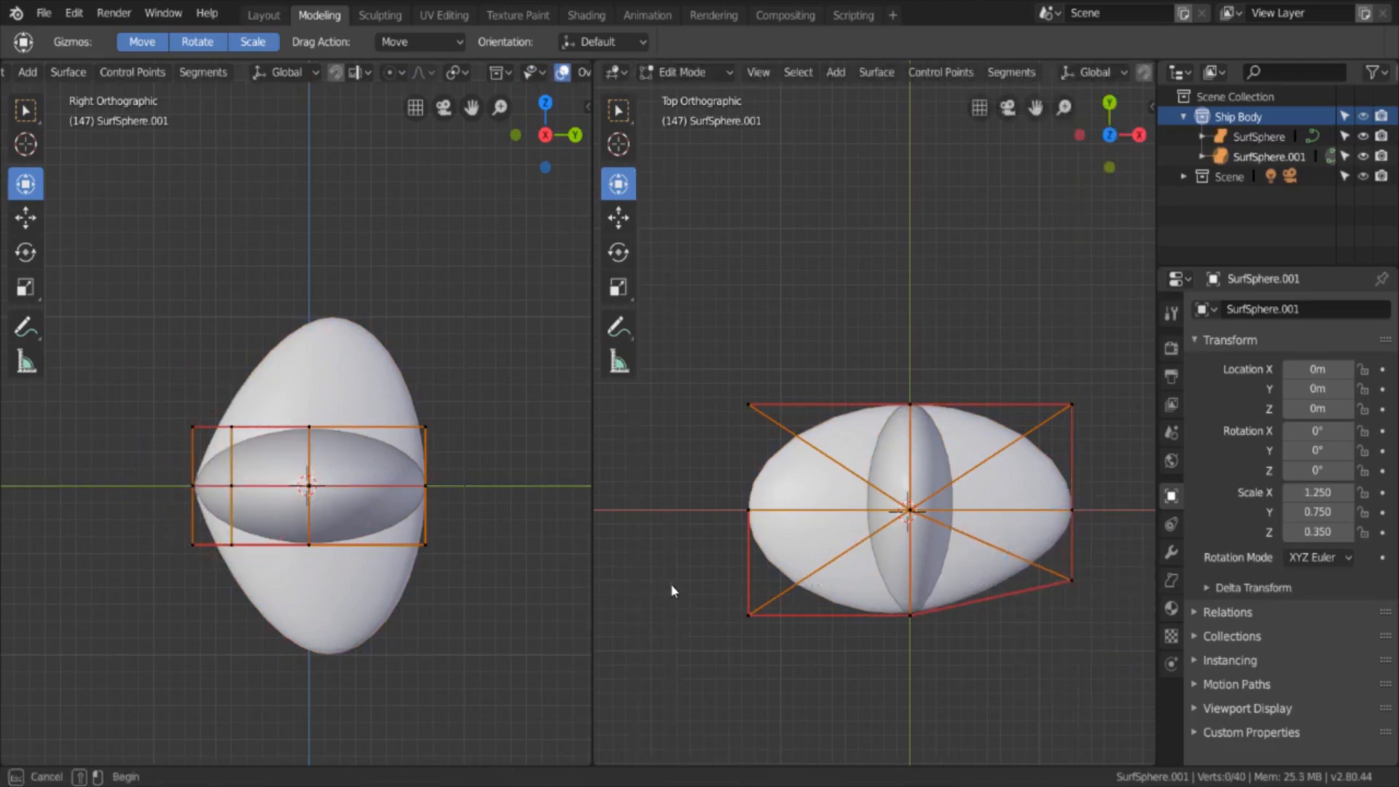
left_click_drag(672, 591, 765, 658)
key("g")
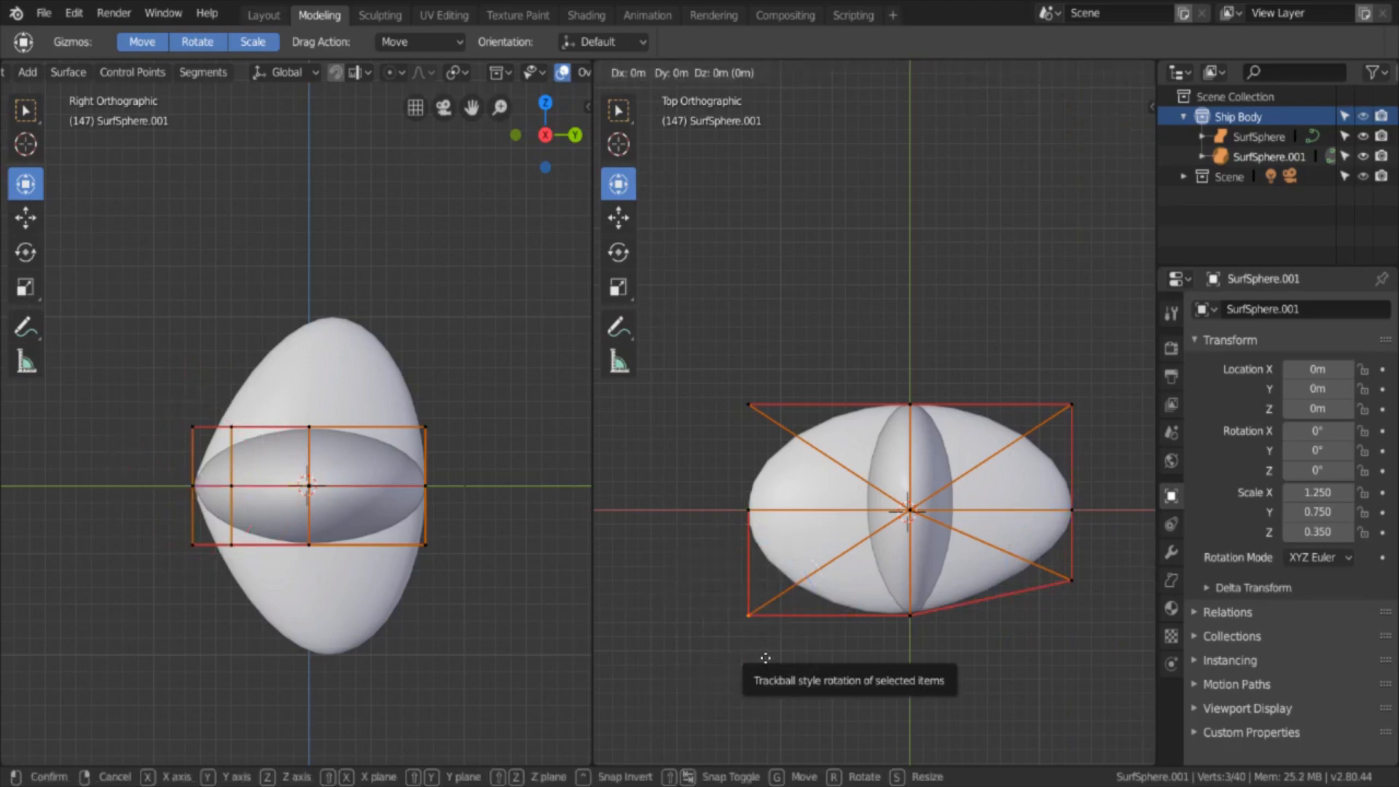
type("y.25")
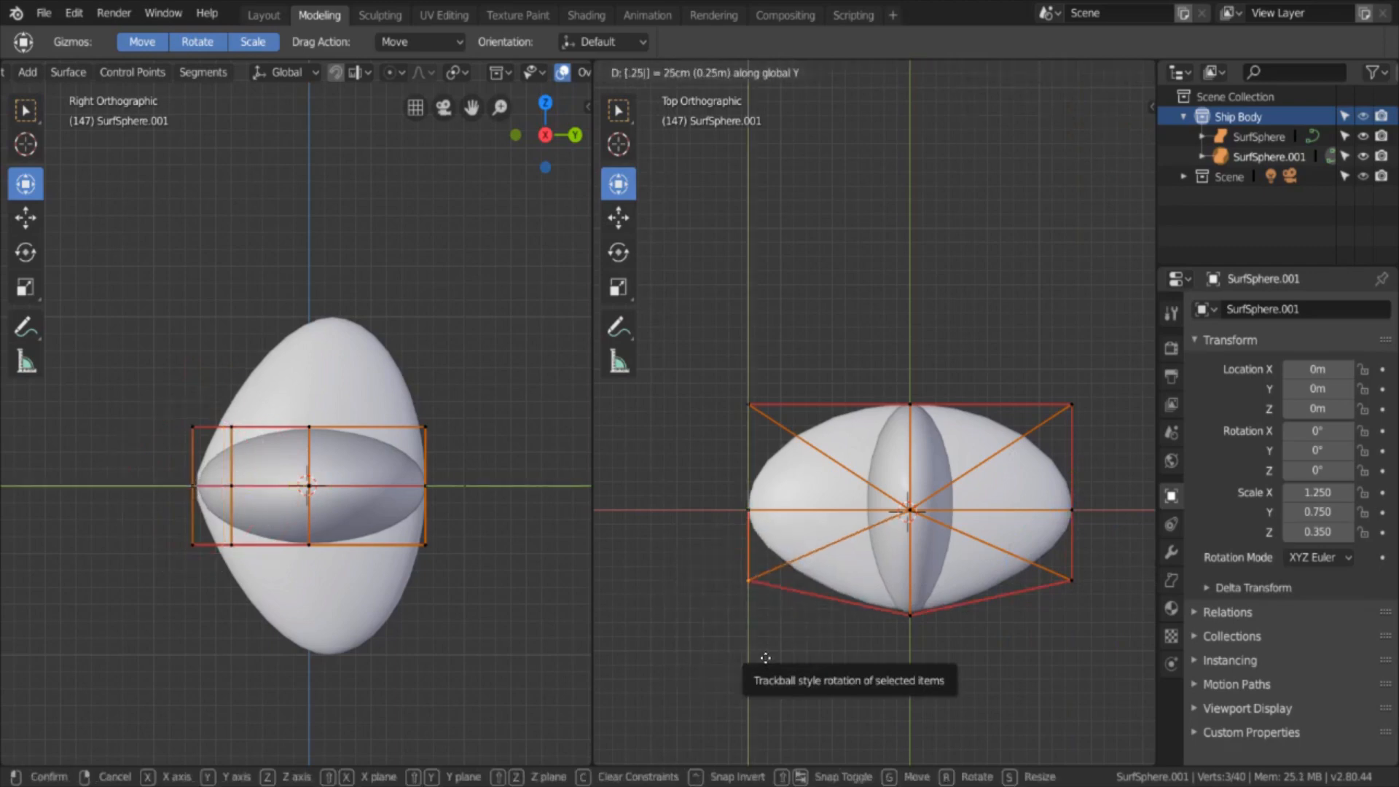
key("Return")
Step: Select the negative Y corner and middle control points at both X ends, move them 0.125 m along global Y, and clear the selection
key("alt+a")
key("b")
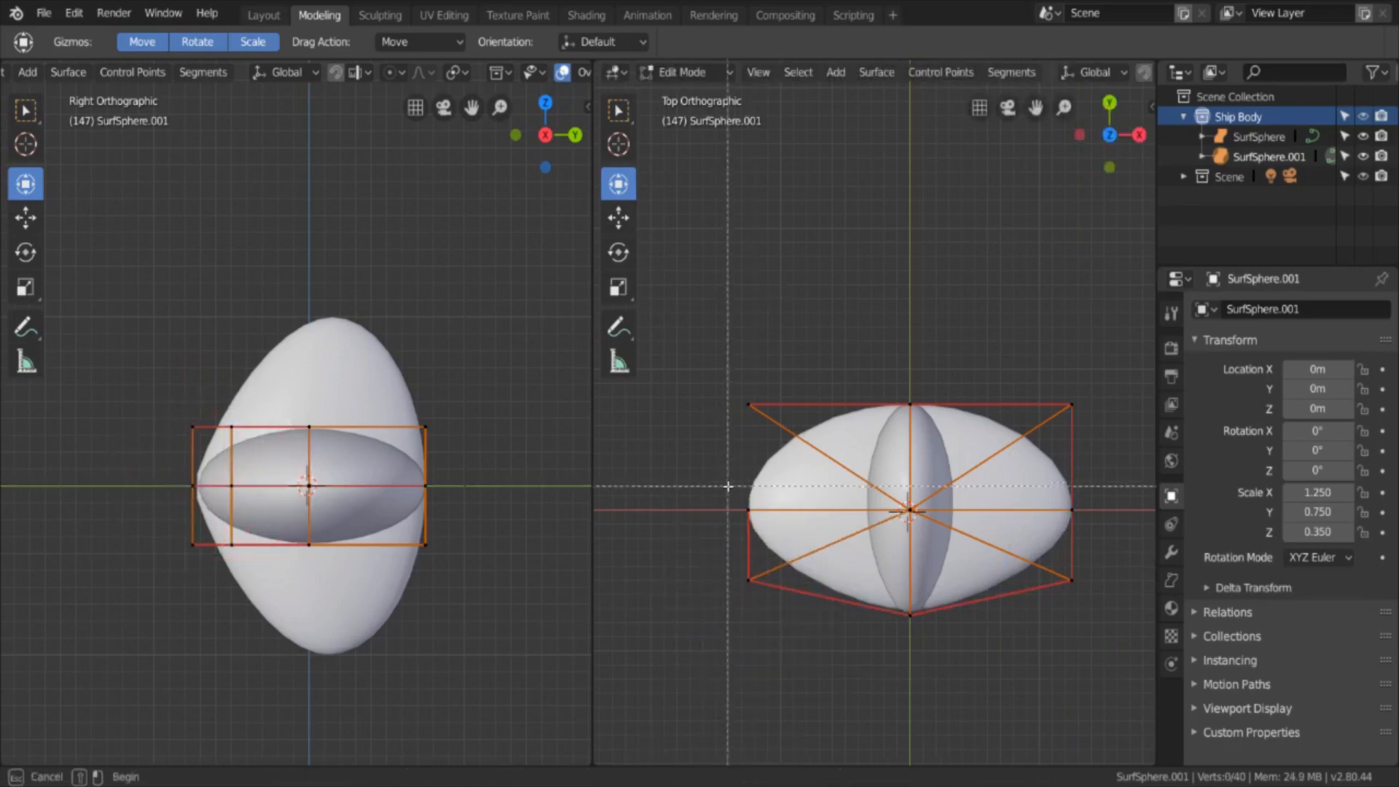
left_click_drag(725, 490, 767, 628)
key("b")
left_click_drag(1038, 486, 1099, 616)
key("g")
key("y")
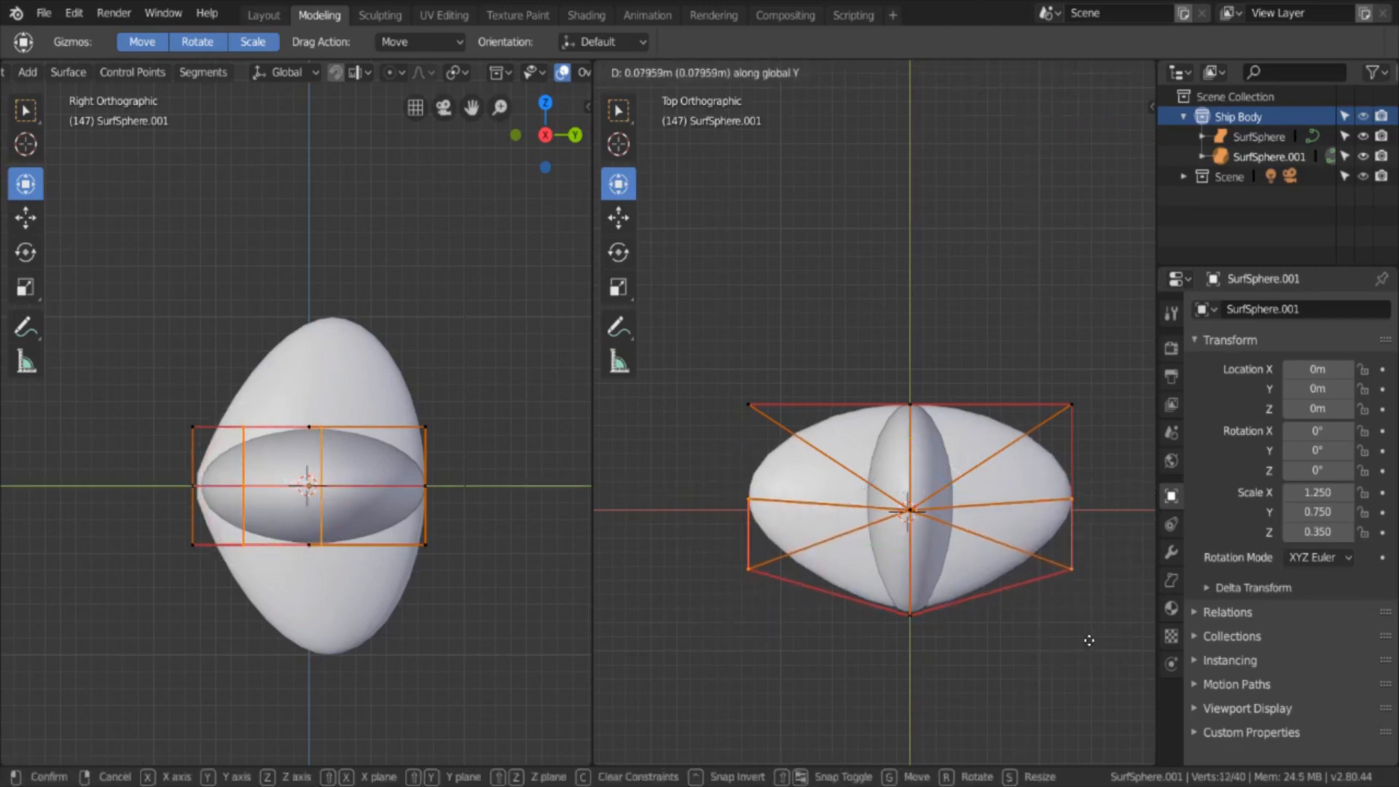
type("1.")
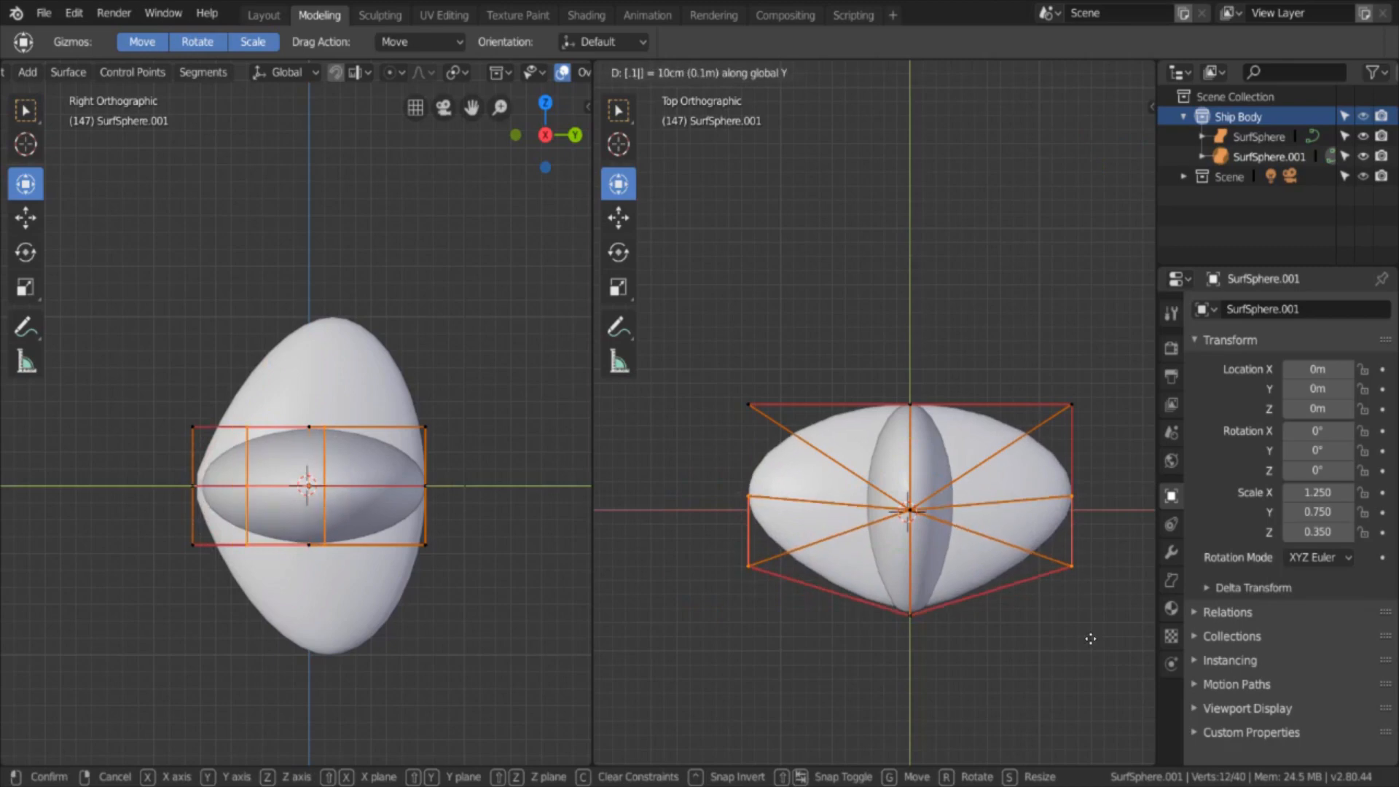
type("25")
key("Return")
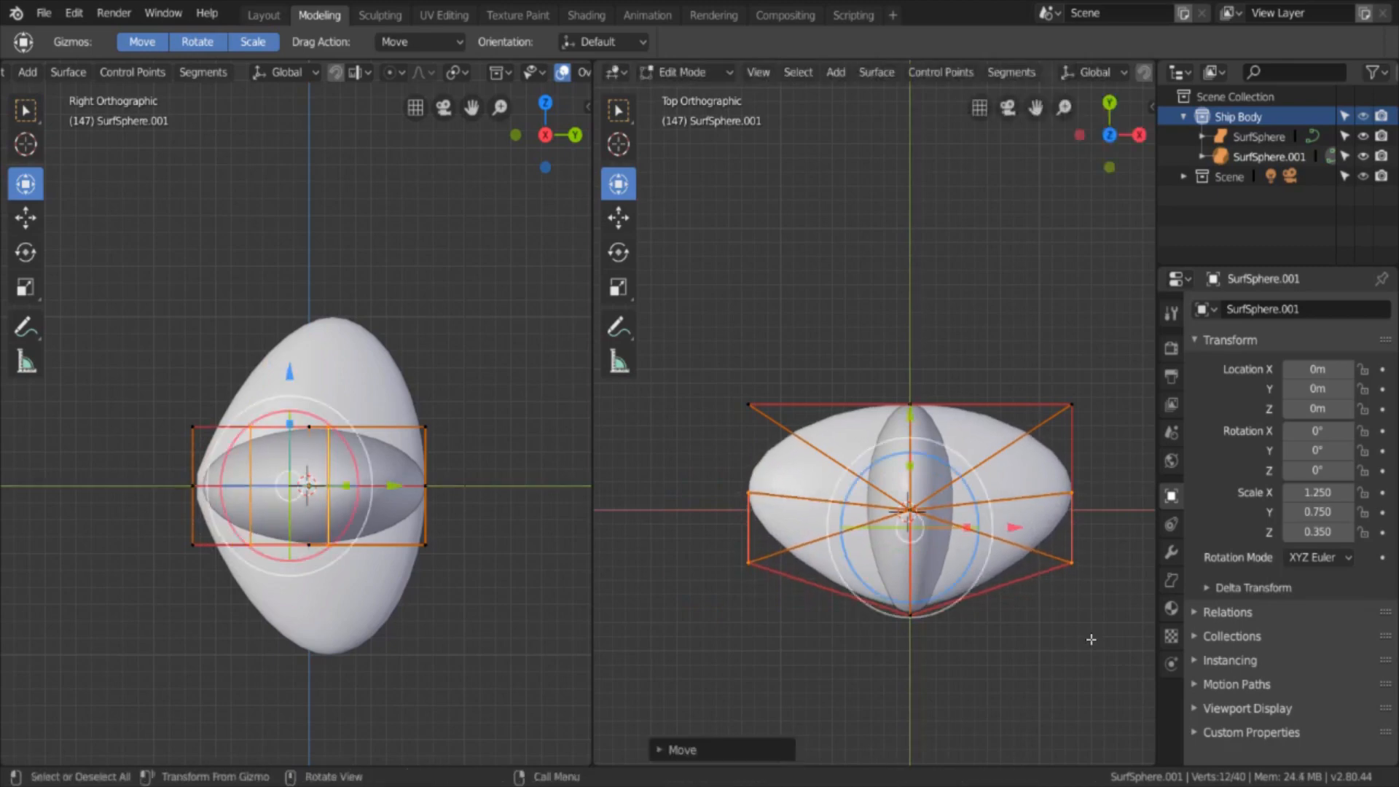
left_click(967, 339)
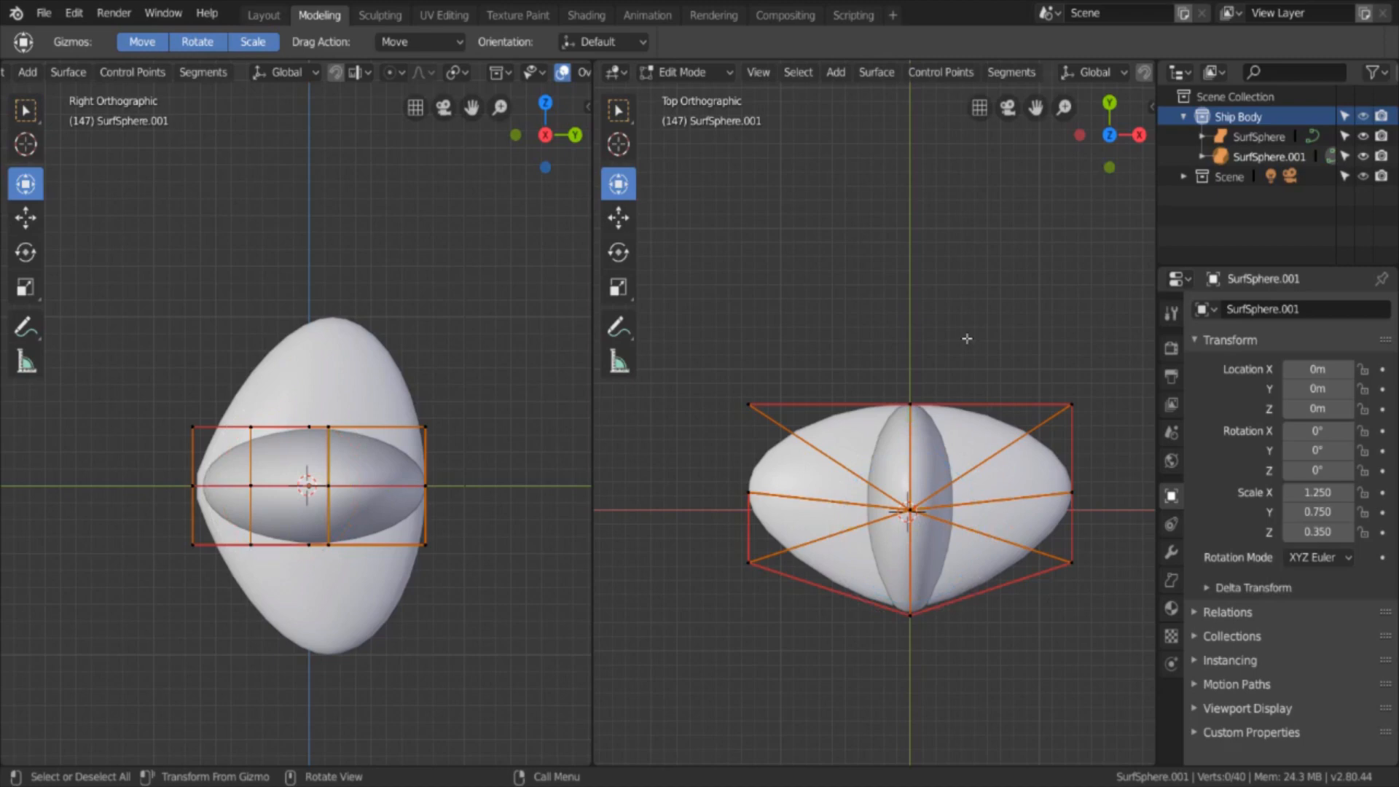
Step: Select the lower and middle control points at the negative Y centre of the horizontal sphere and try to move them along global Y
middle_click_drag(1087, 686, 1028, 531)
scroll(985, 557, "down", 3)
scroll(979, 562, "up", 5)
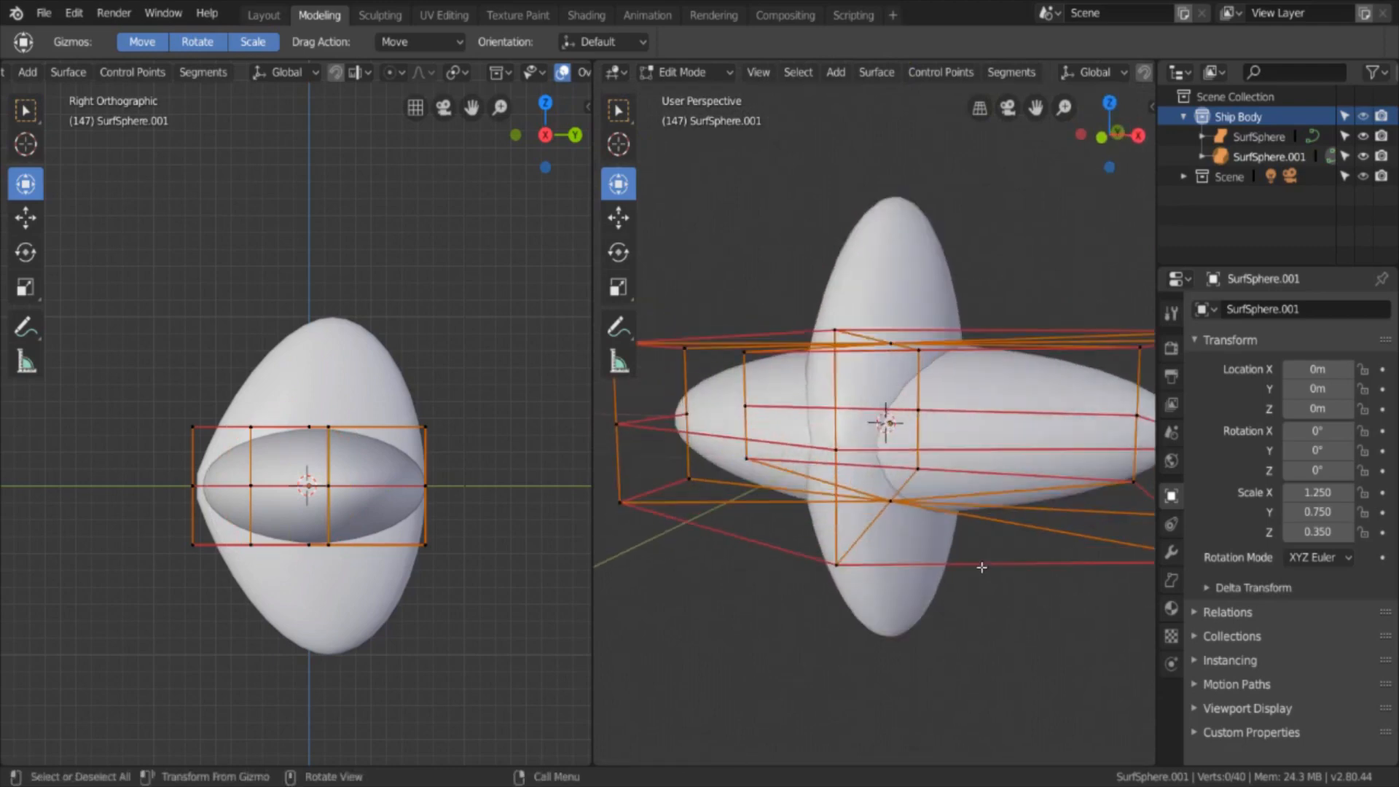
scroll(958, 571, "down", 1)
middle_click_drag(959, 571, 794, 630)
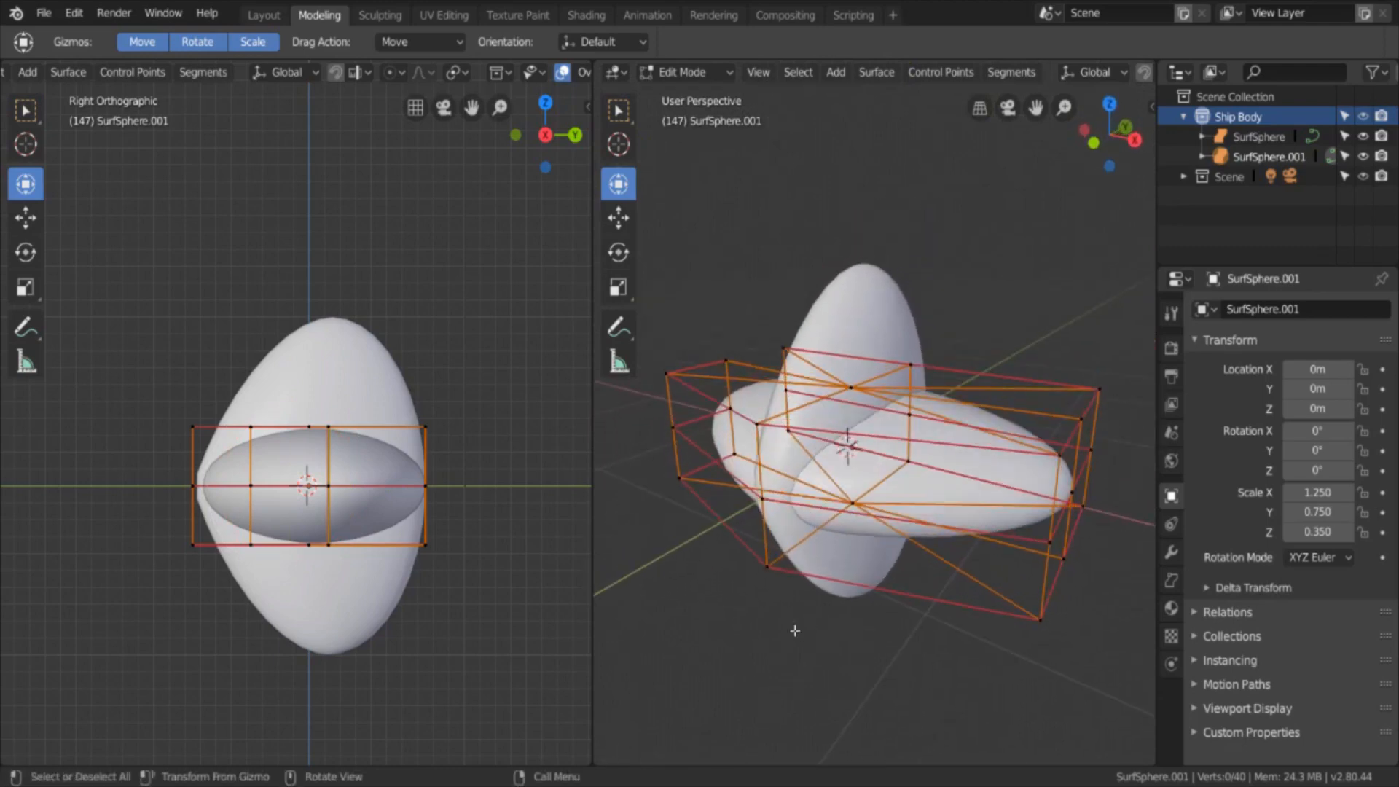
right_click(756, 574)
left_click(766, 566)
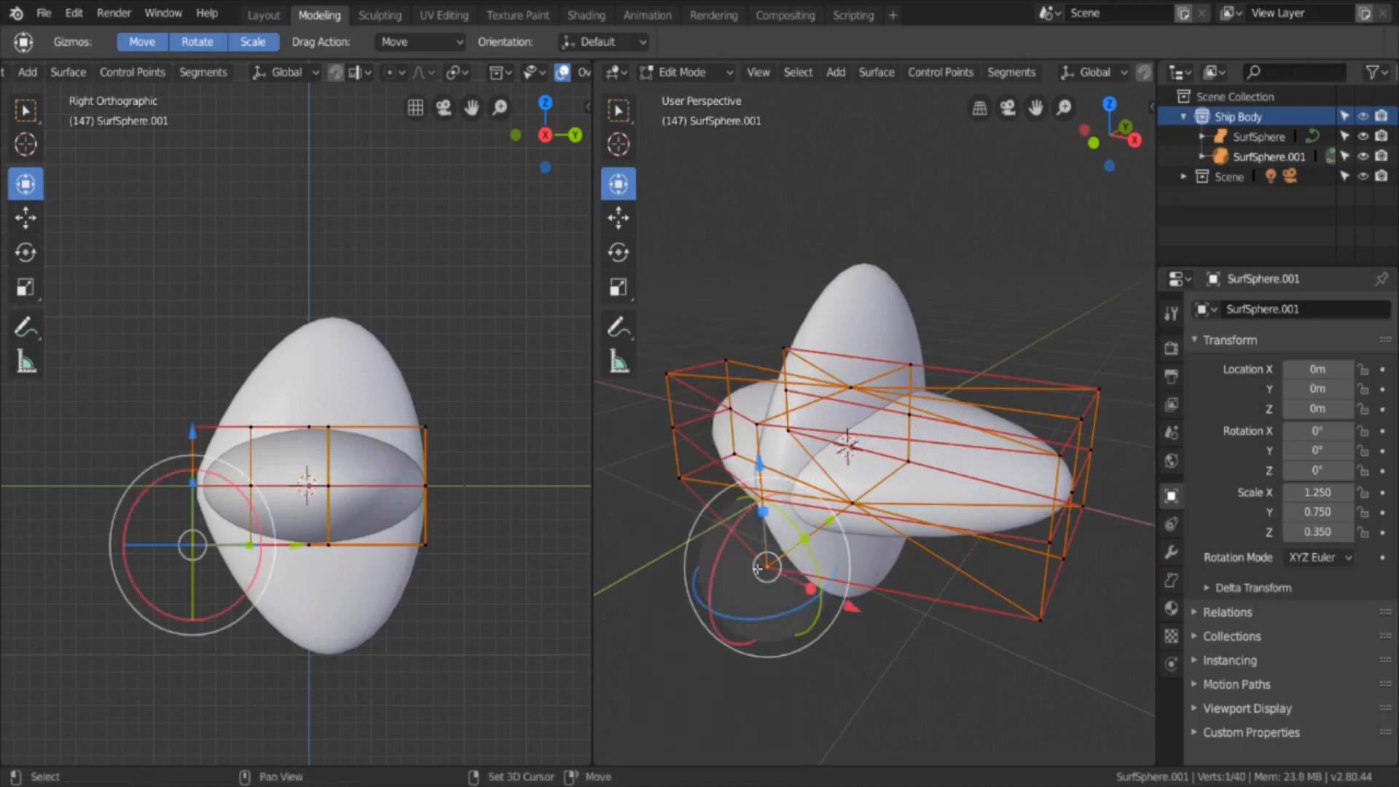
left_click(759, 427, "shift")
scroll(844, 583, "up", 2)
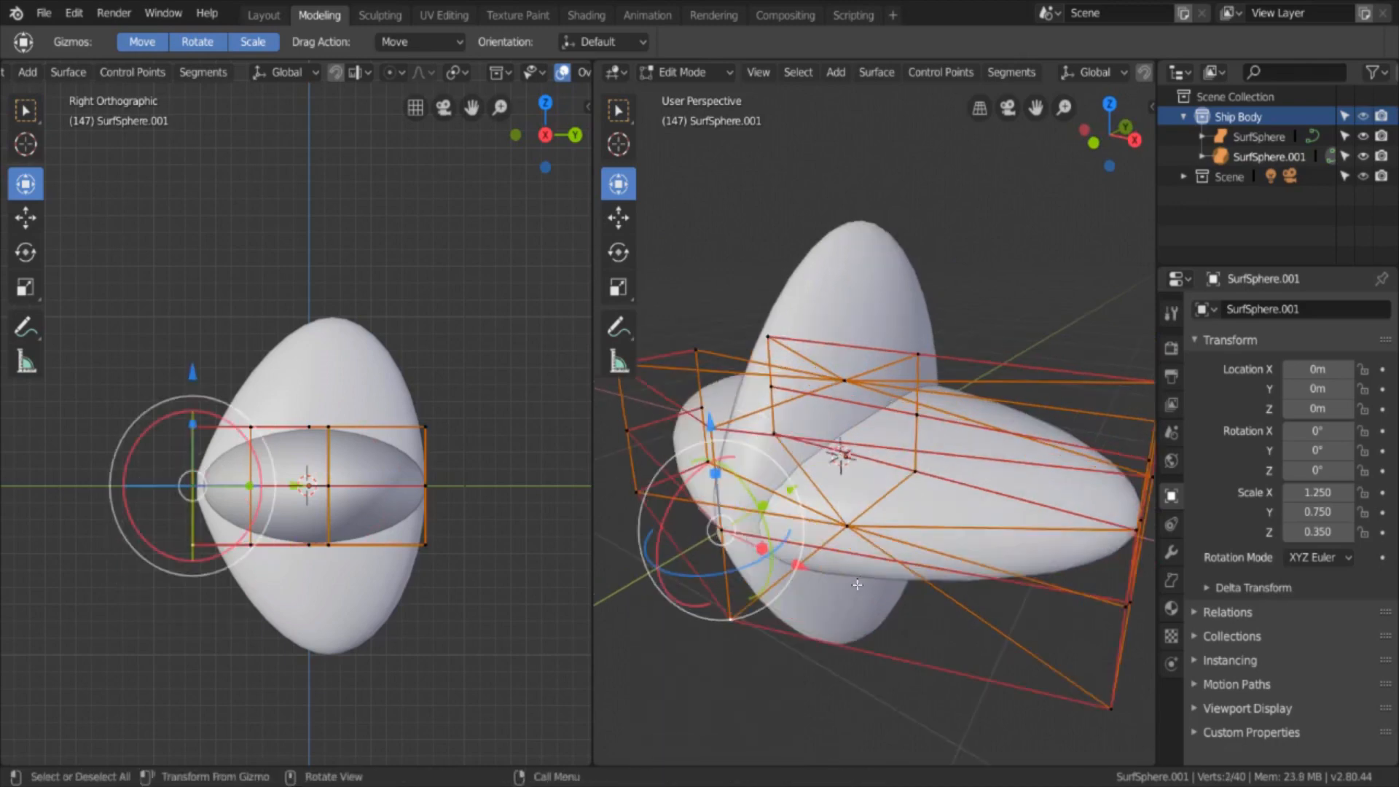
key("g")
key("y")
left_click(862, 581)
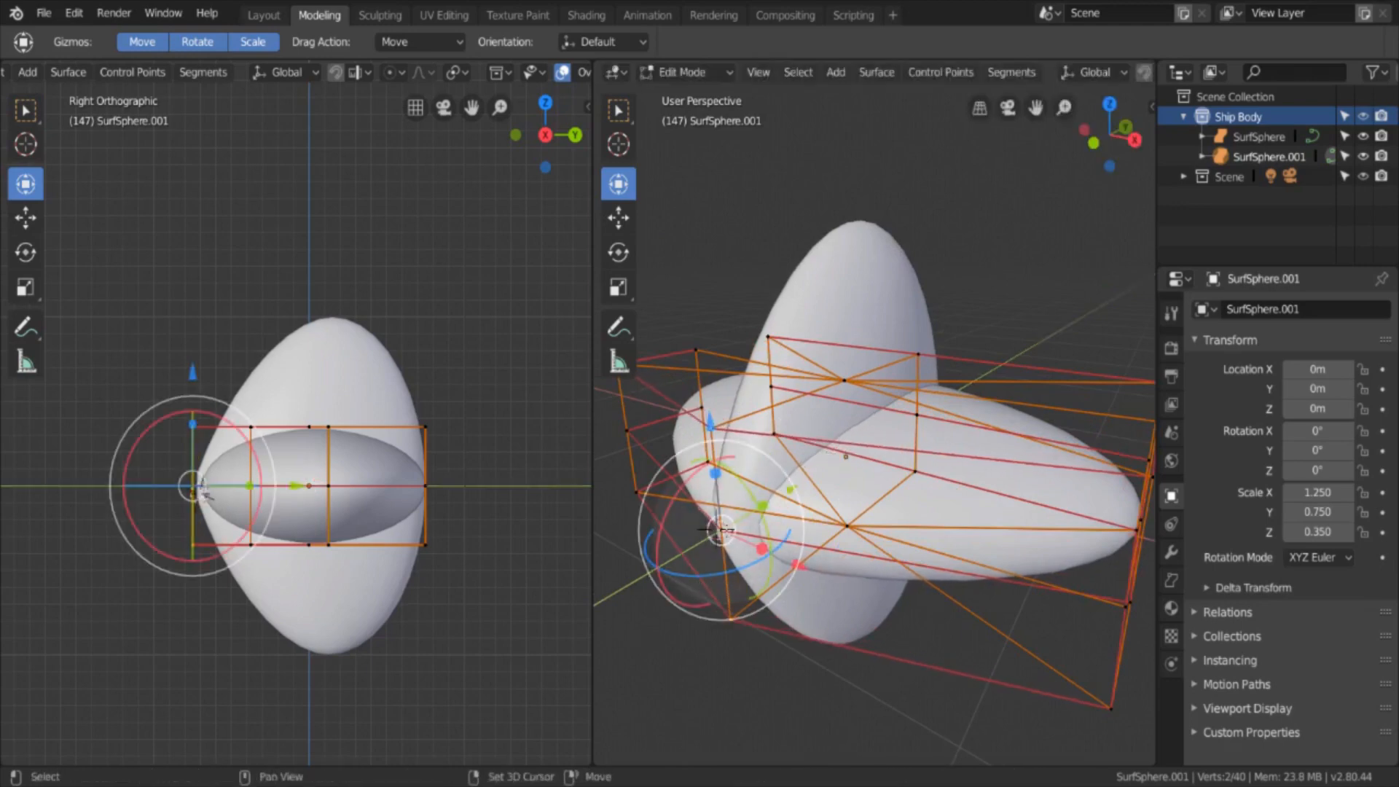
middle_click_drag(726, 572, 758, 554)
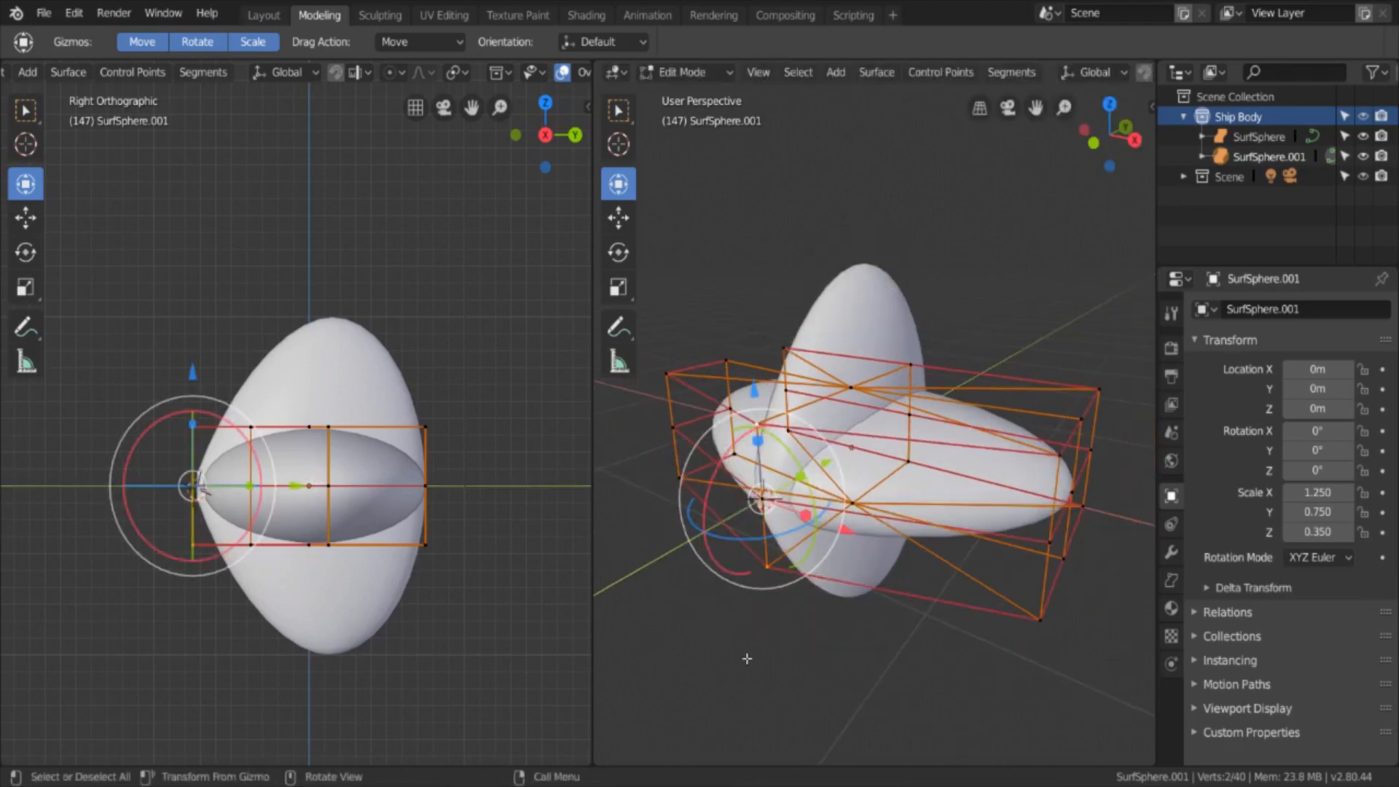
Step: Select only the horizontal sphere's three control points at the negative Y tip, move them about -0.04 m along global Y, and leave Edit Mode
key("b")
left_click(219, 229)
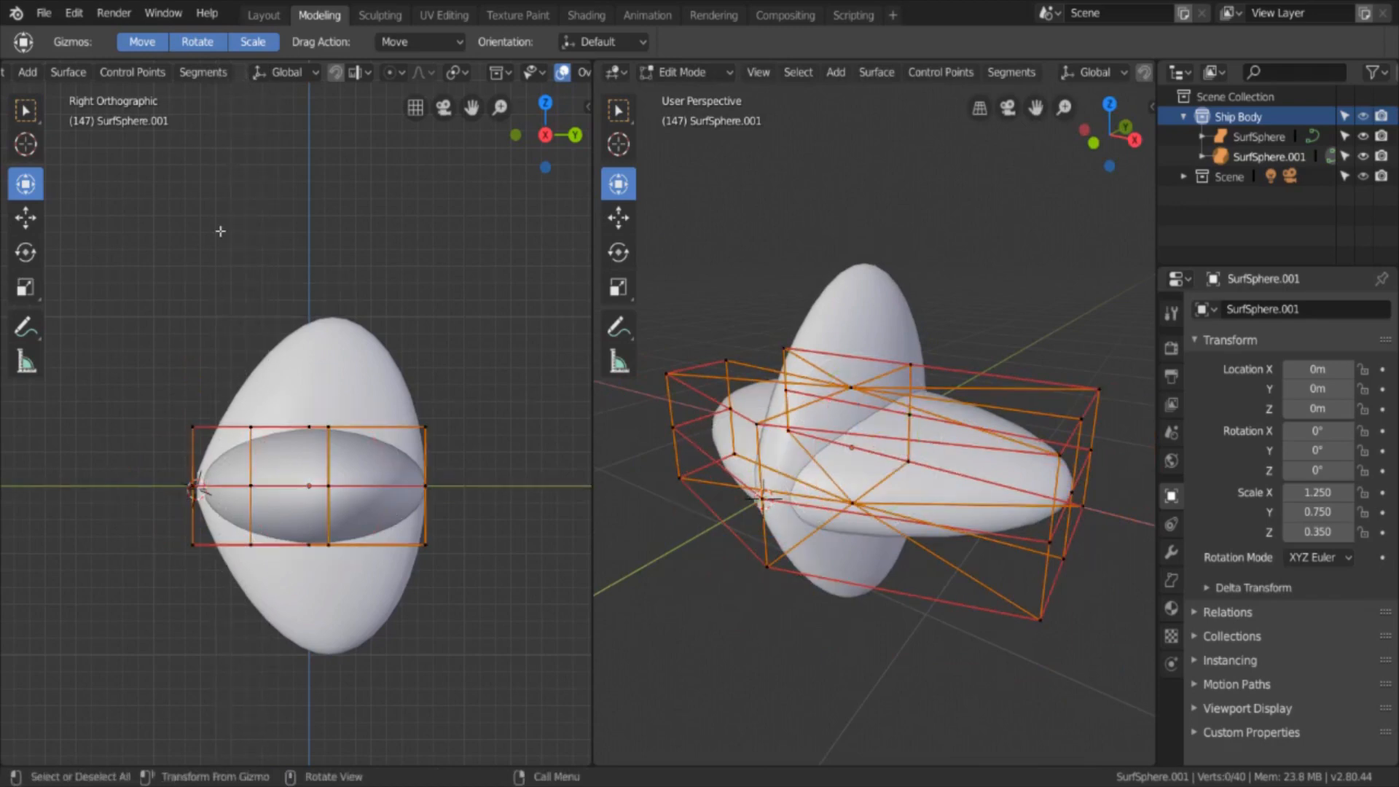
left_click_drag(206, 350, 124, 606)
scroll(827, 614, "up", 2)
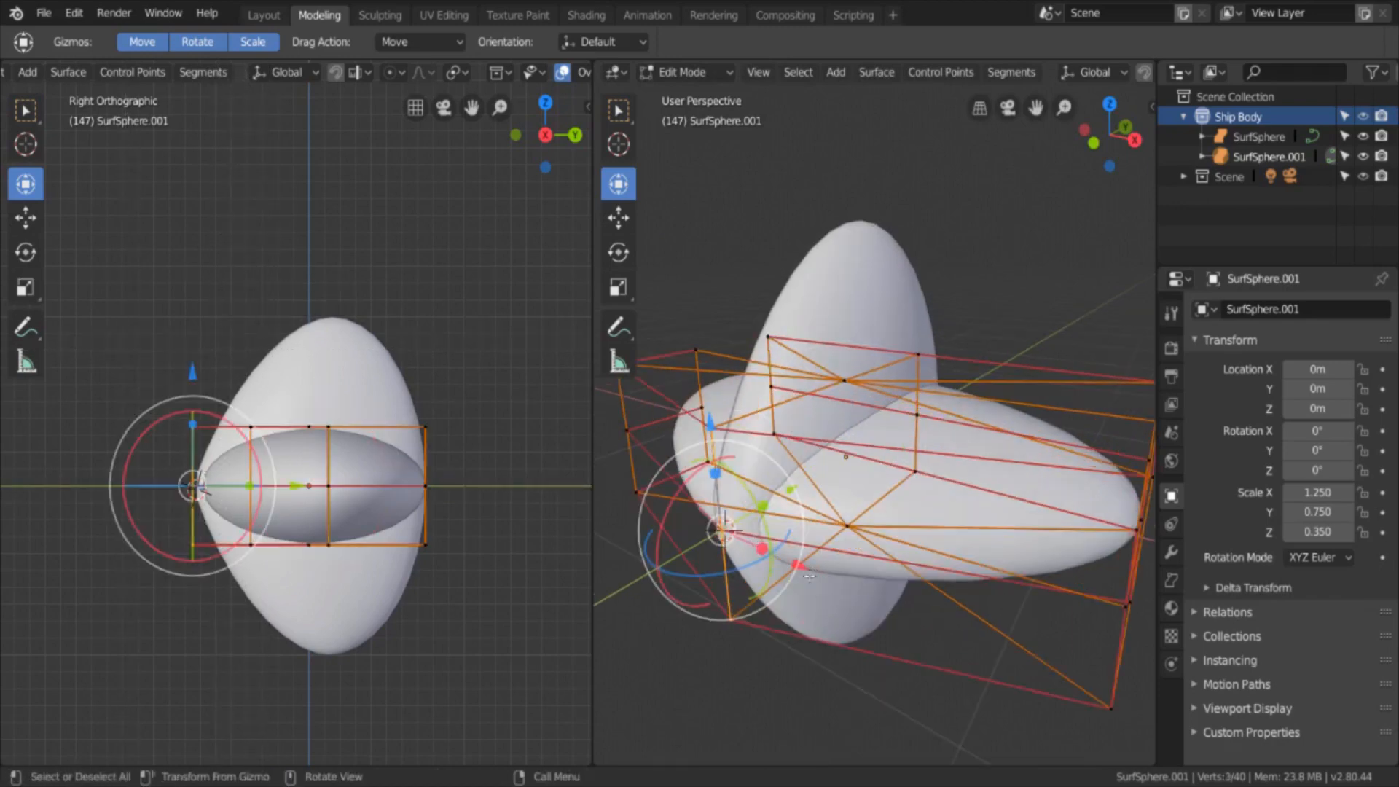
key("g")
key("y")
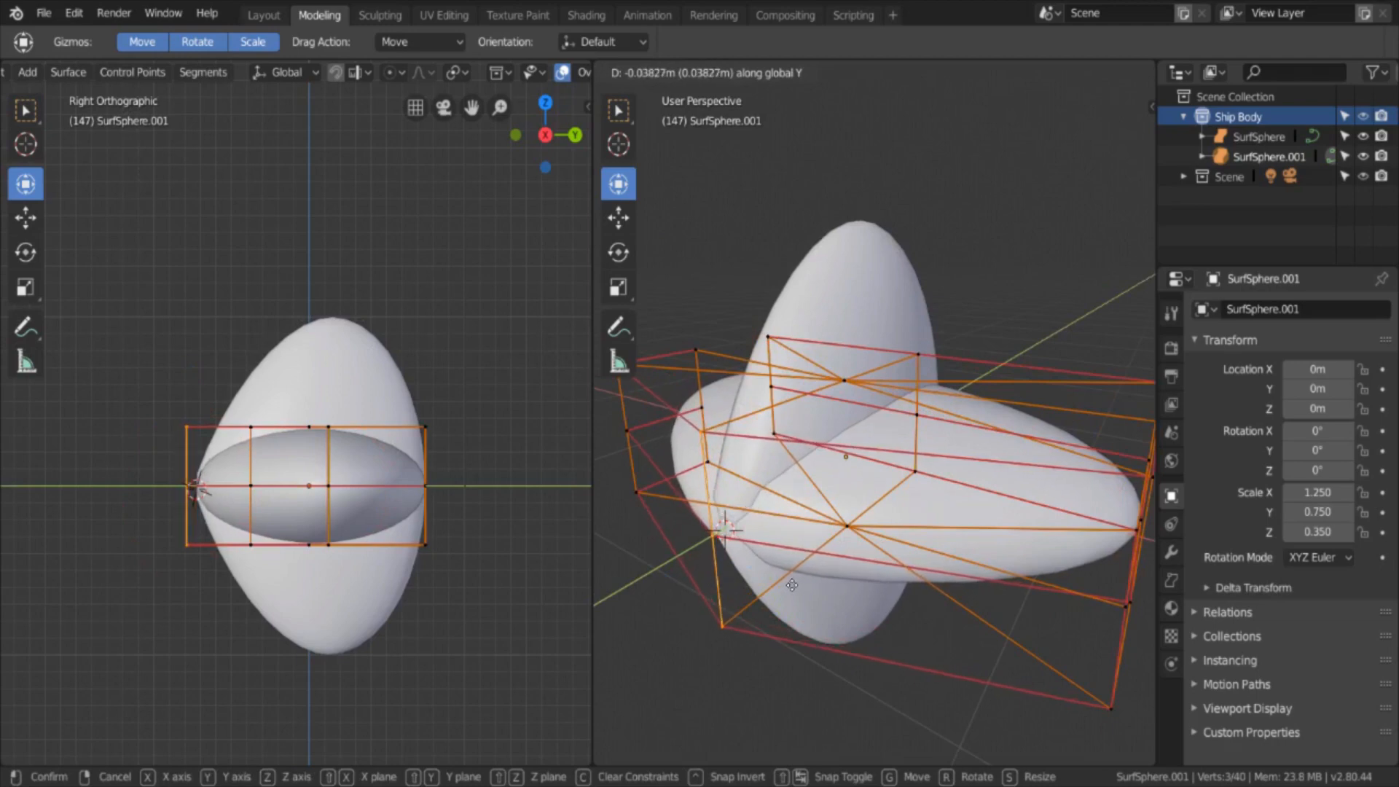
left_click(792, 585)
middle_click_drag(737, 647, 798, 584)
key("Tab")
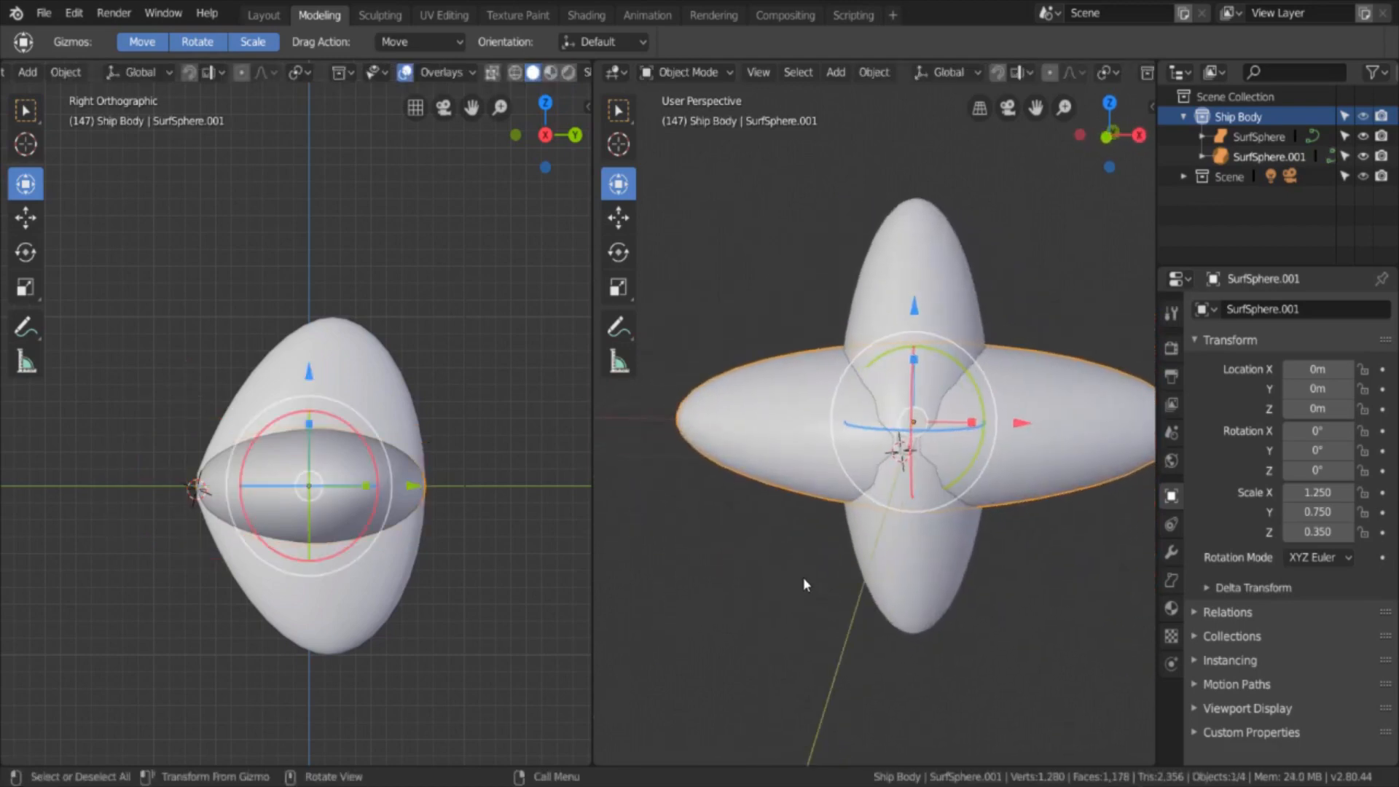
Step: Examine the two crossed spheres from several angles and check how their tapered ends meet
scroll(771, 274, "down", 4)
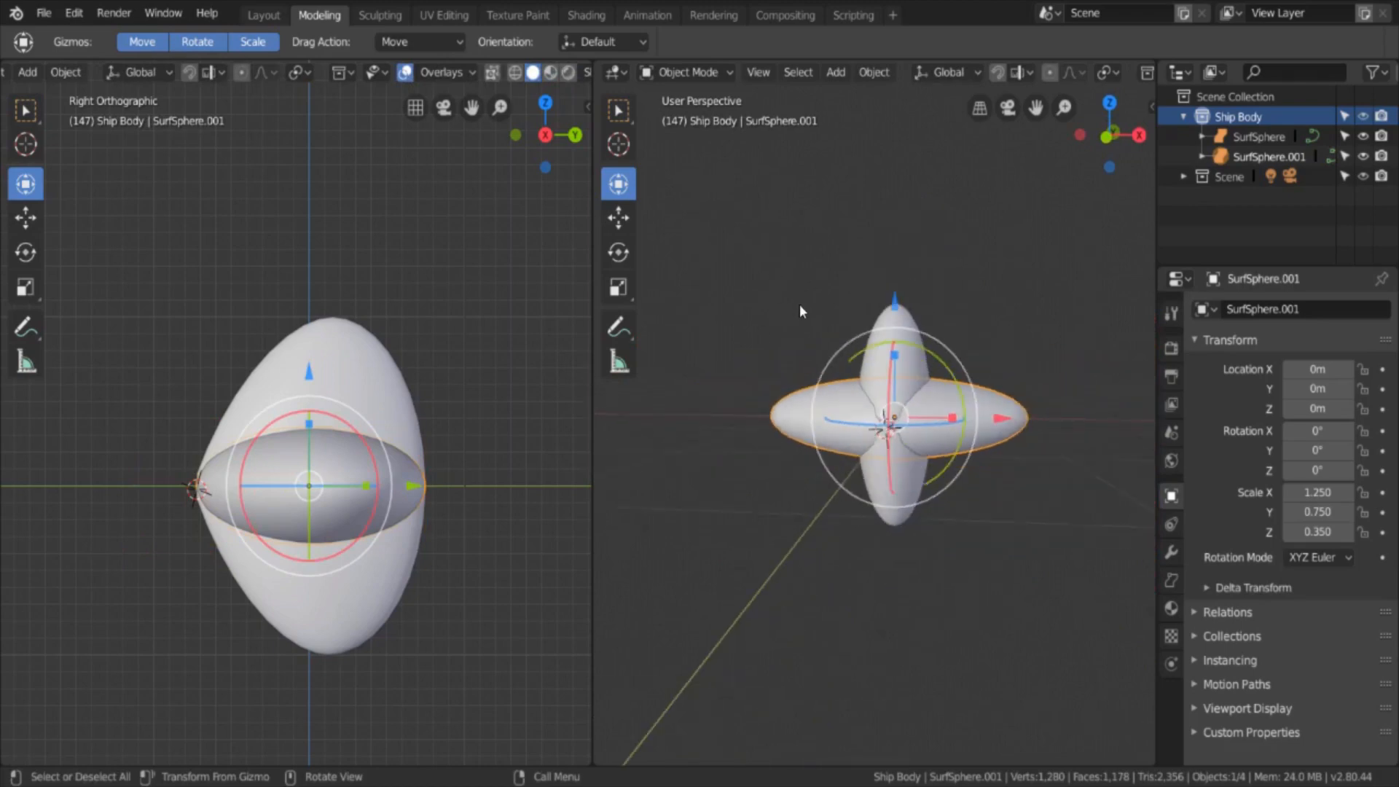
middle_click_drag(934, 268, 854, 292)
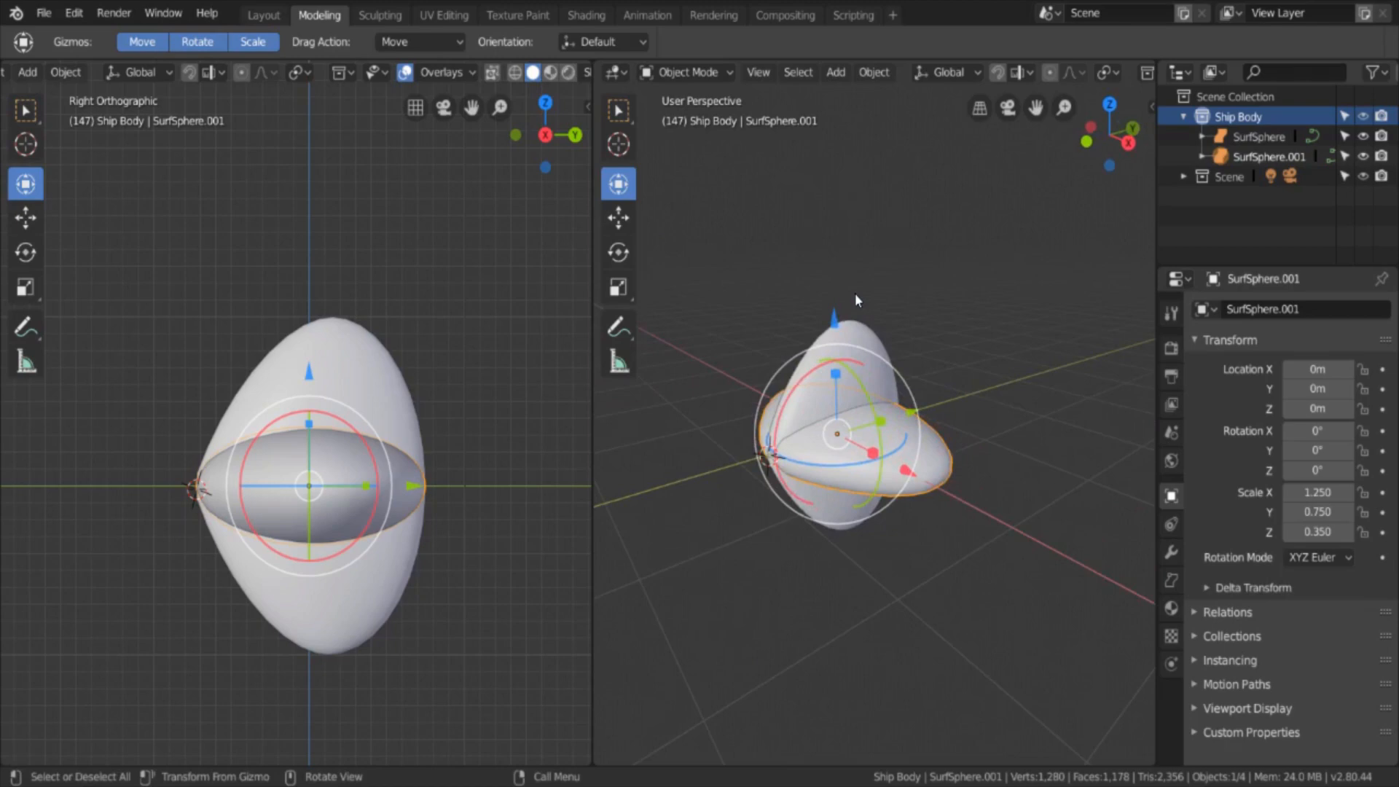
middle_click_drag(983, 373, 967, 401)
key("Tab")
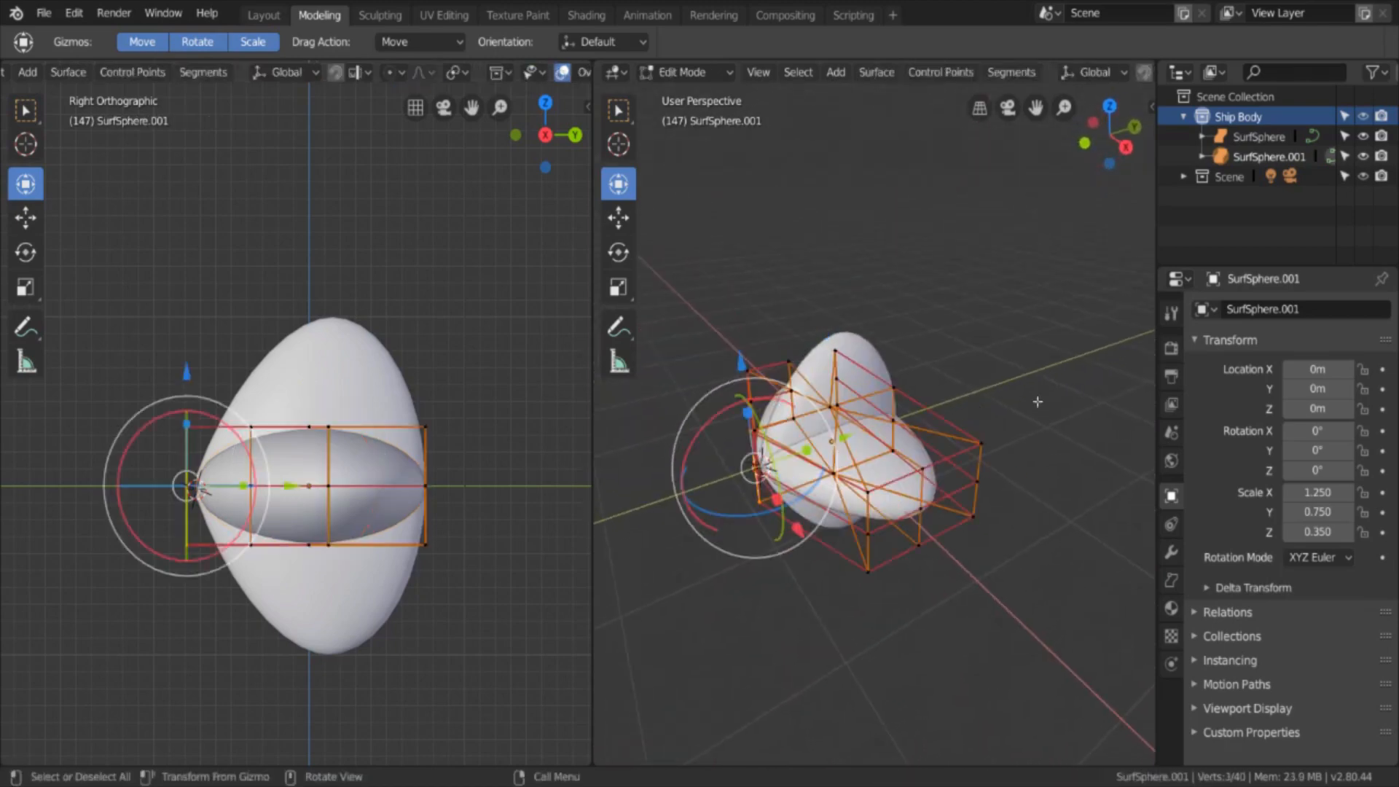
key("Tab")
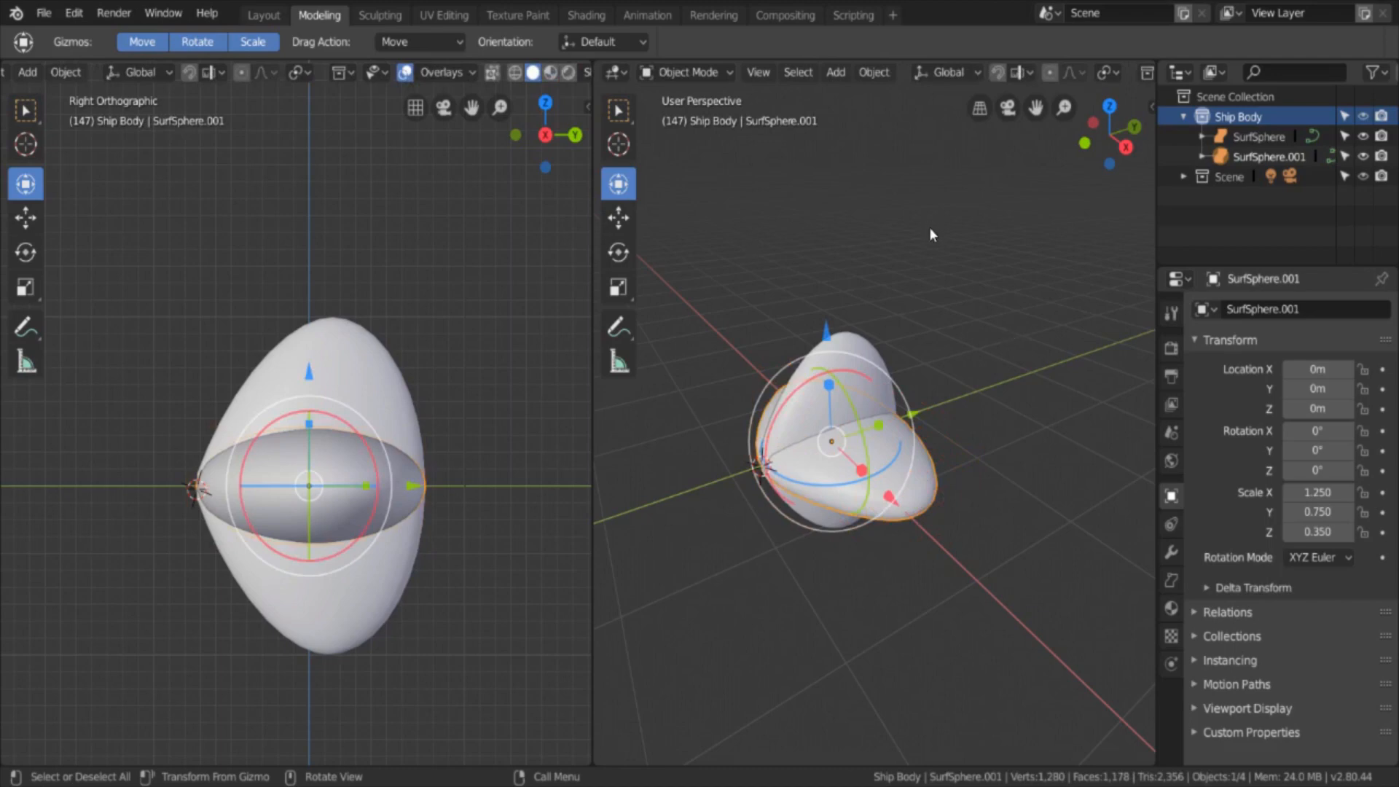
scroll(929, 226, "up", 6)
scroll(935, 231, "down", 5)
scroll(941, 233, "up", 2)
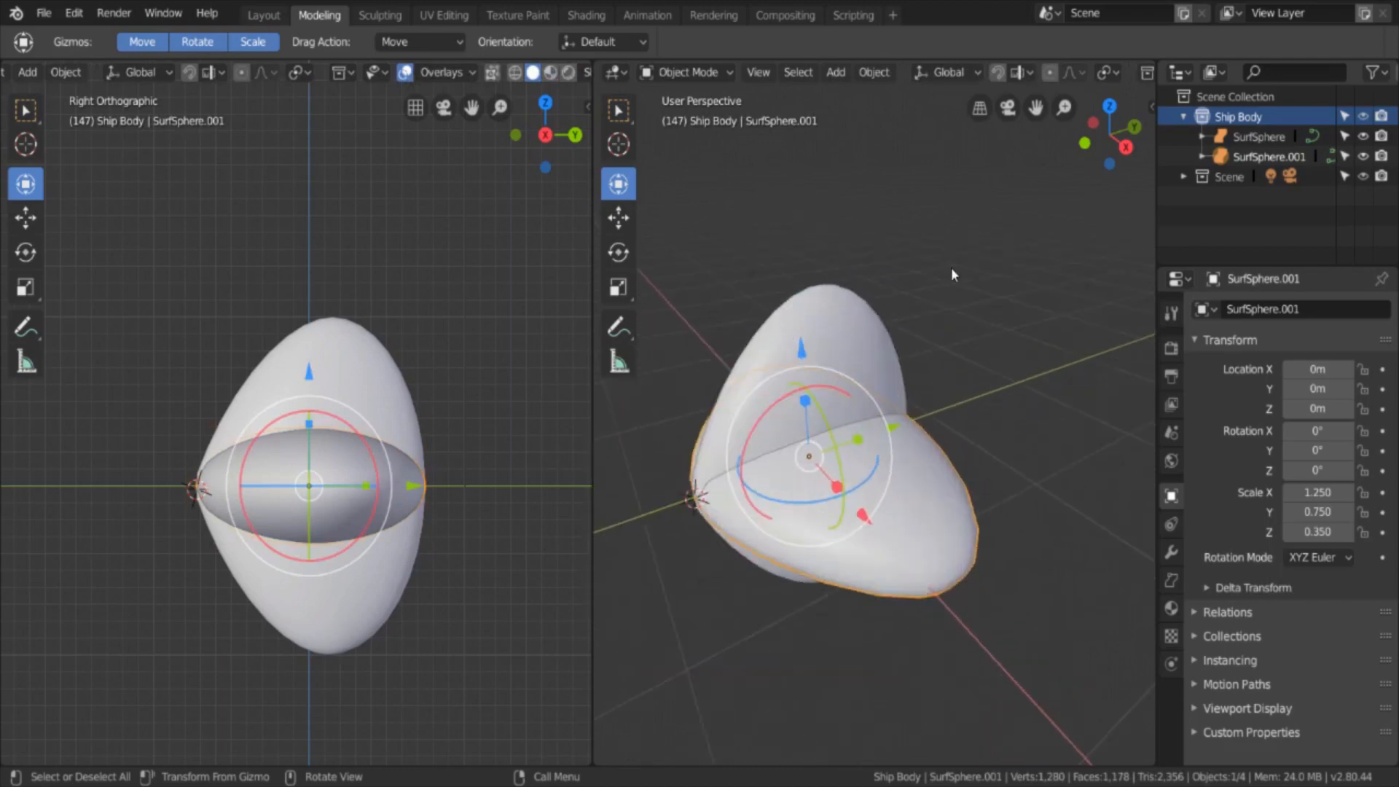
middle_click_drag(1007, 285, 916, 627)
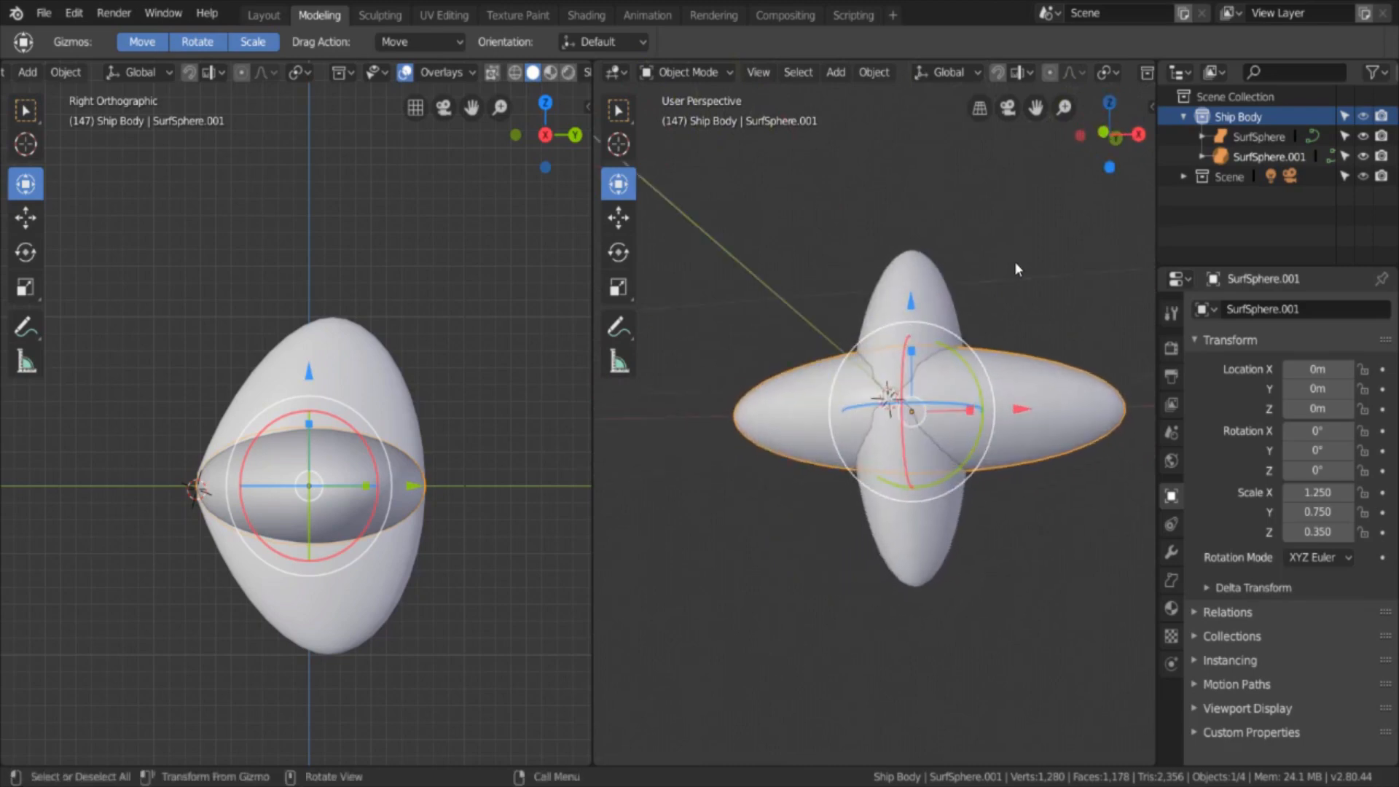
middle_click_drag(1014, 261, 993, 492)
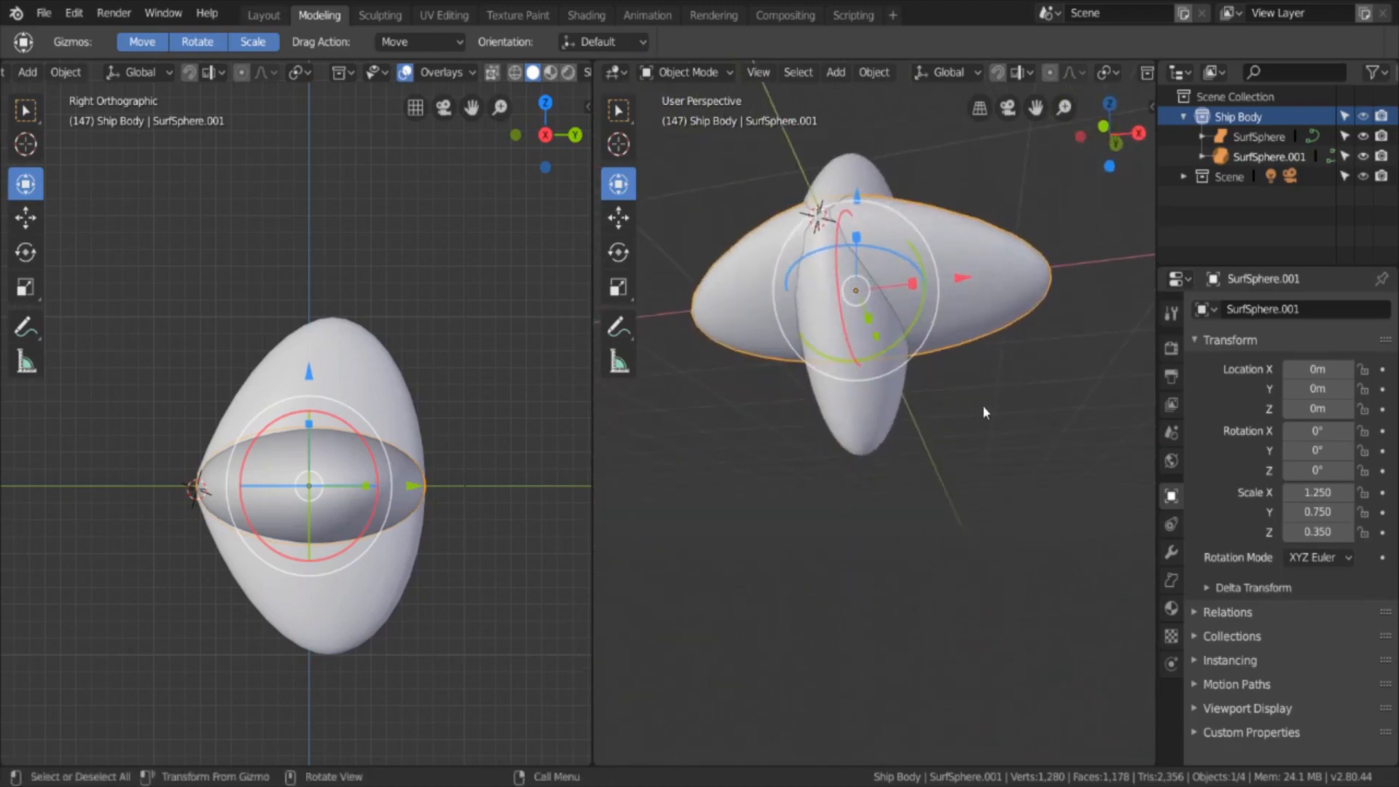
middle_click_drag(982, 404, 1049, 452)
middle_click_drag(700, 328, 870, 449)
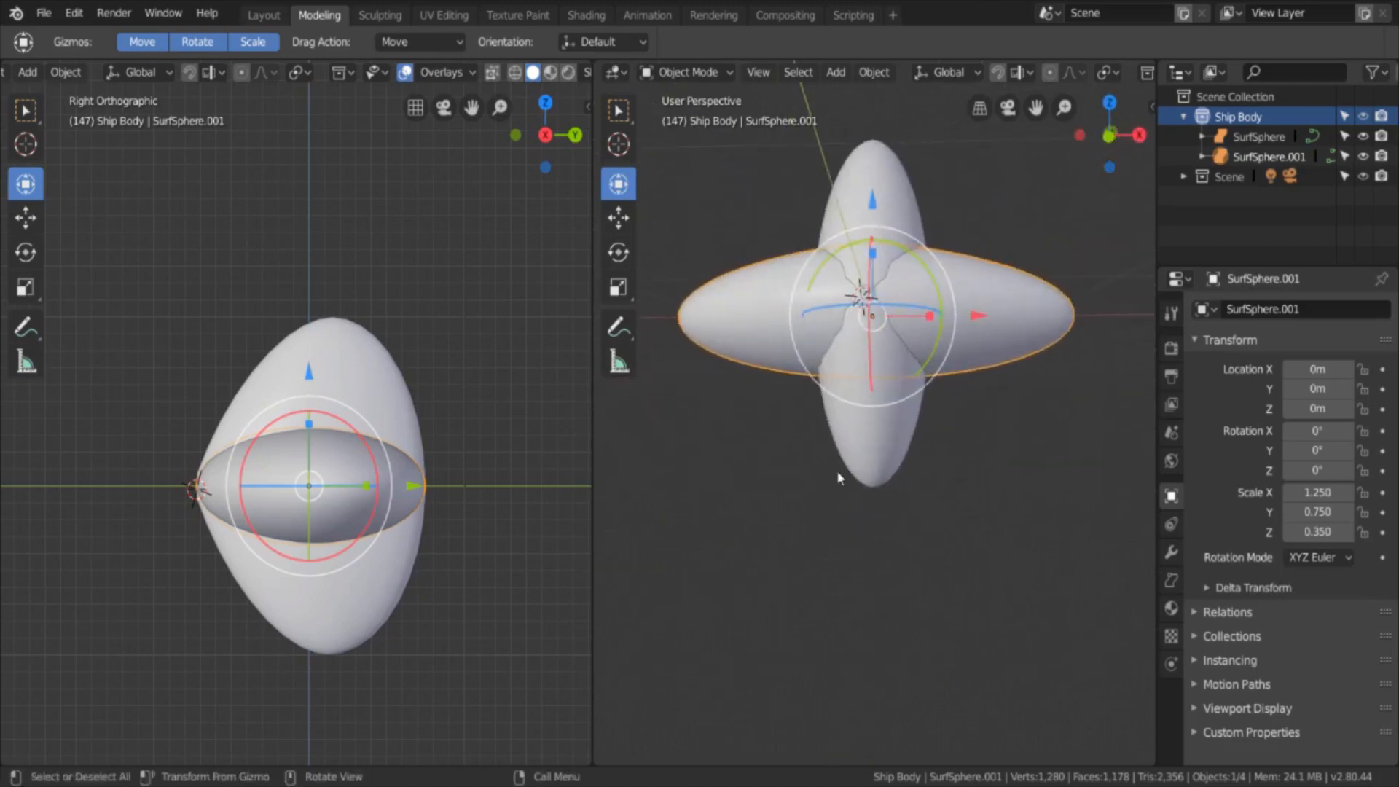
middle_click_drag(1019, 360, 963, 439)
key("Tab")
key("Tab")
middle_click_drag(873, 481, 980, 614)
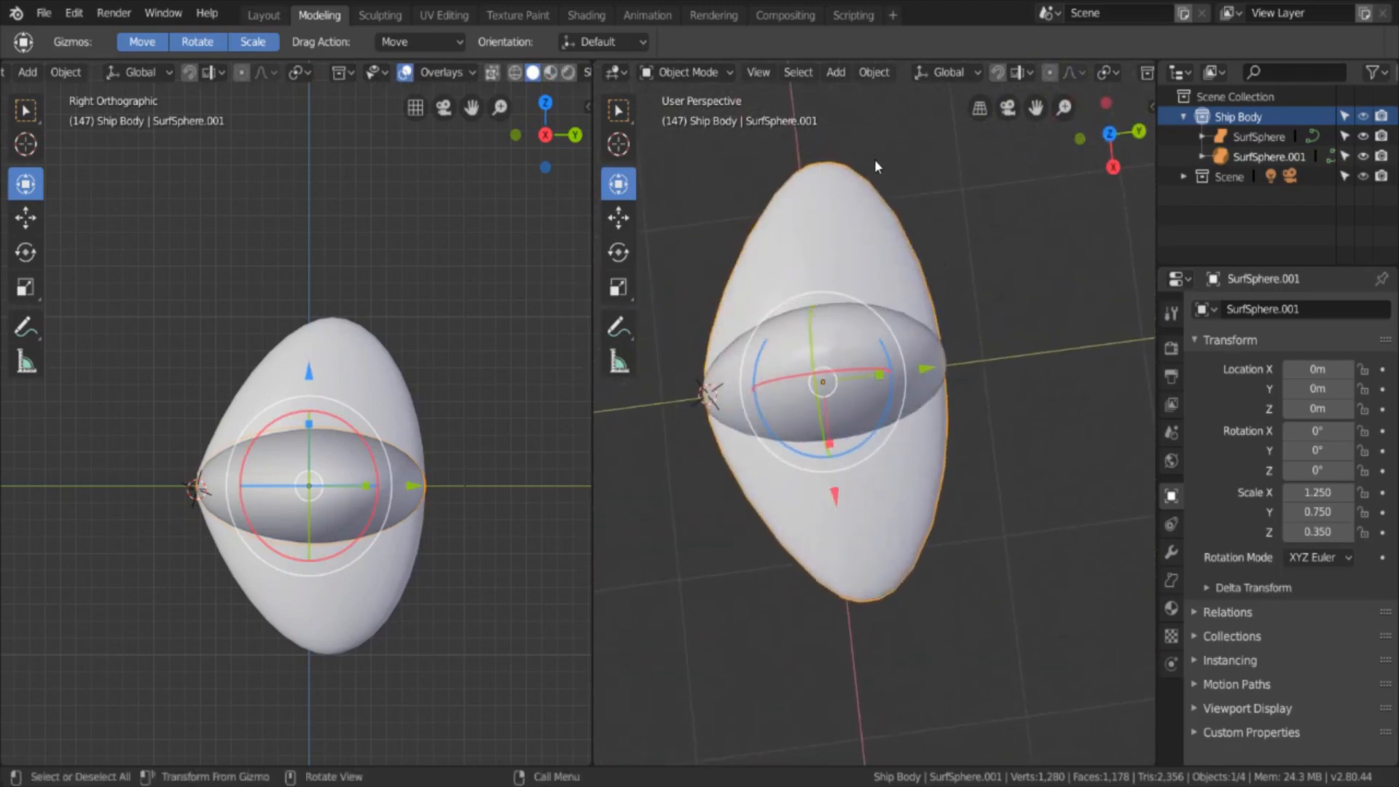
middle_click_drag(1101, 593, 1085, 454)
Step: Enter Edit Mode on the upright sphere and select its nine control points along the positive Y side
left_click(813, 176)
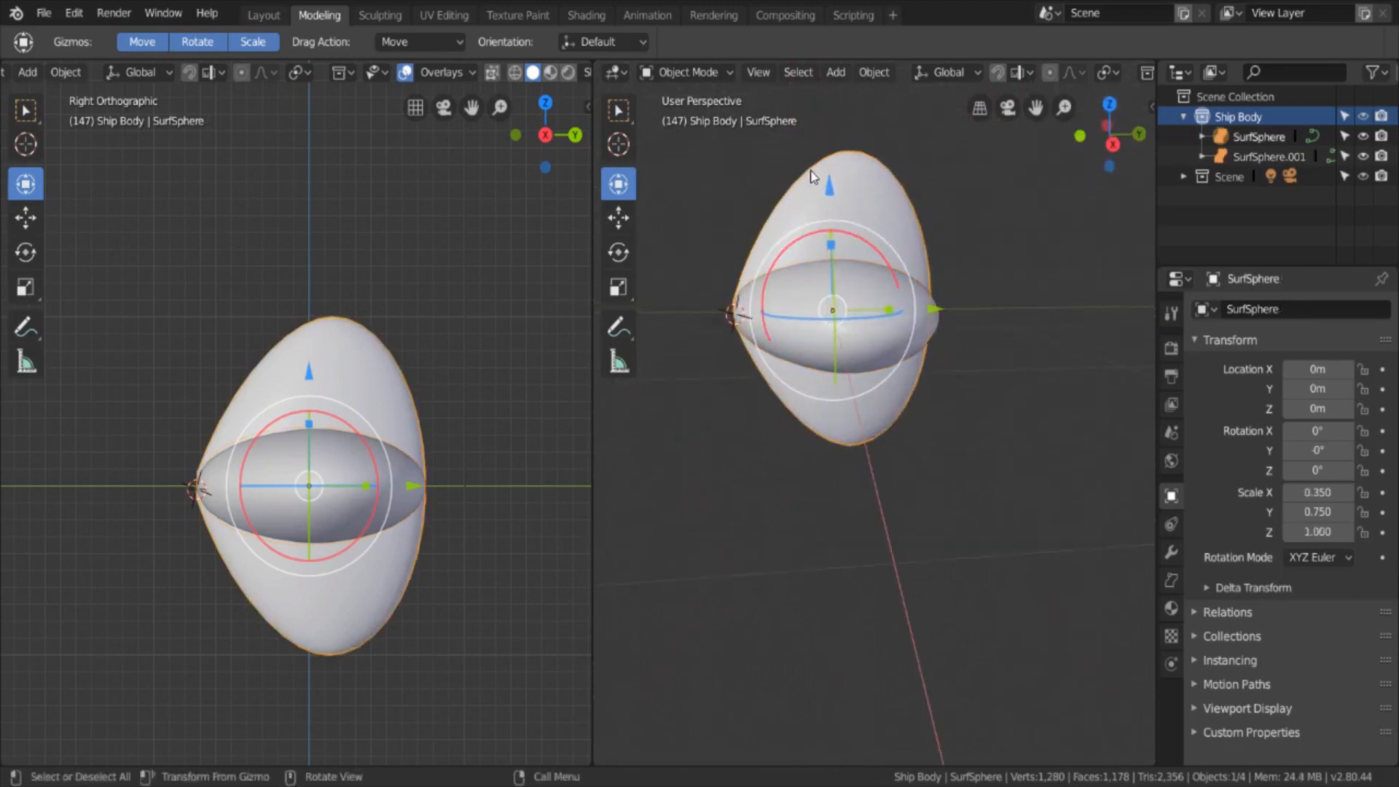
key("Tab")
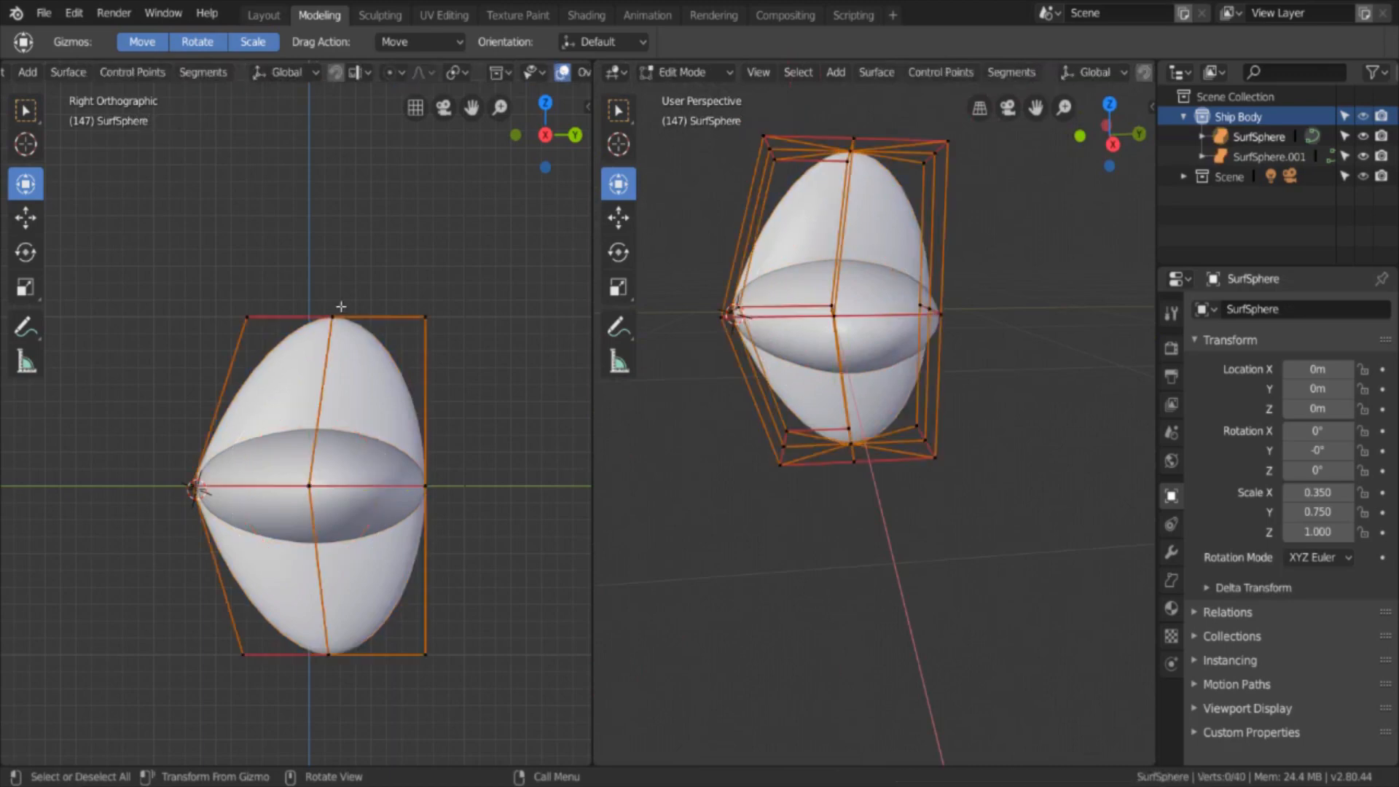
key("space")
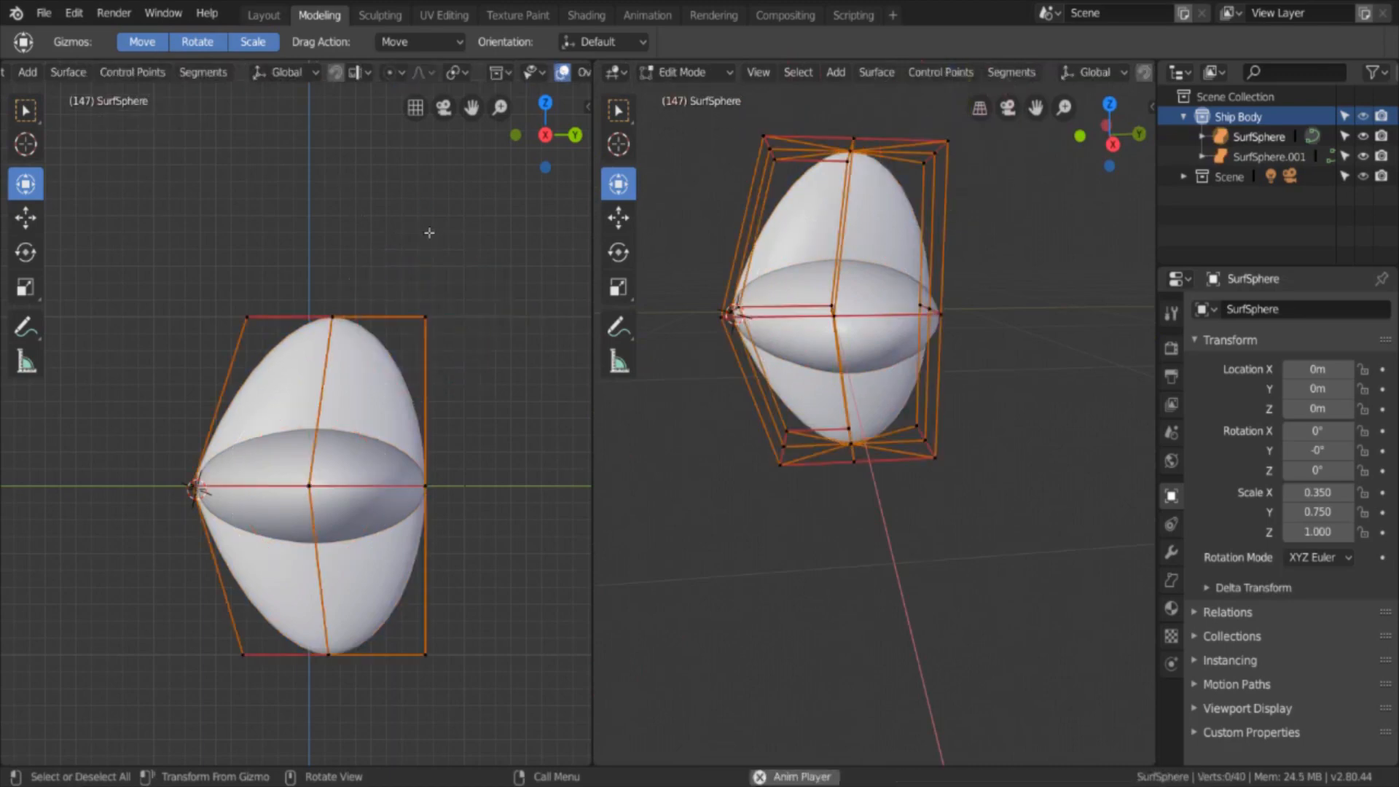
key("b")
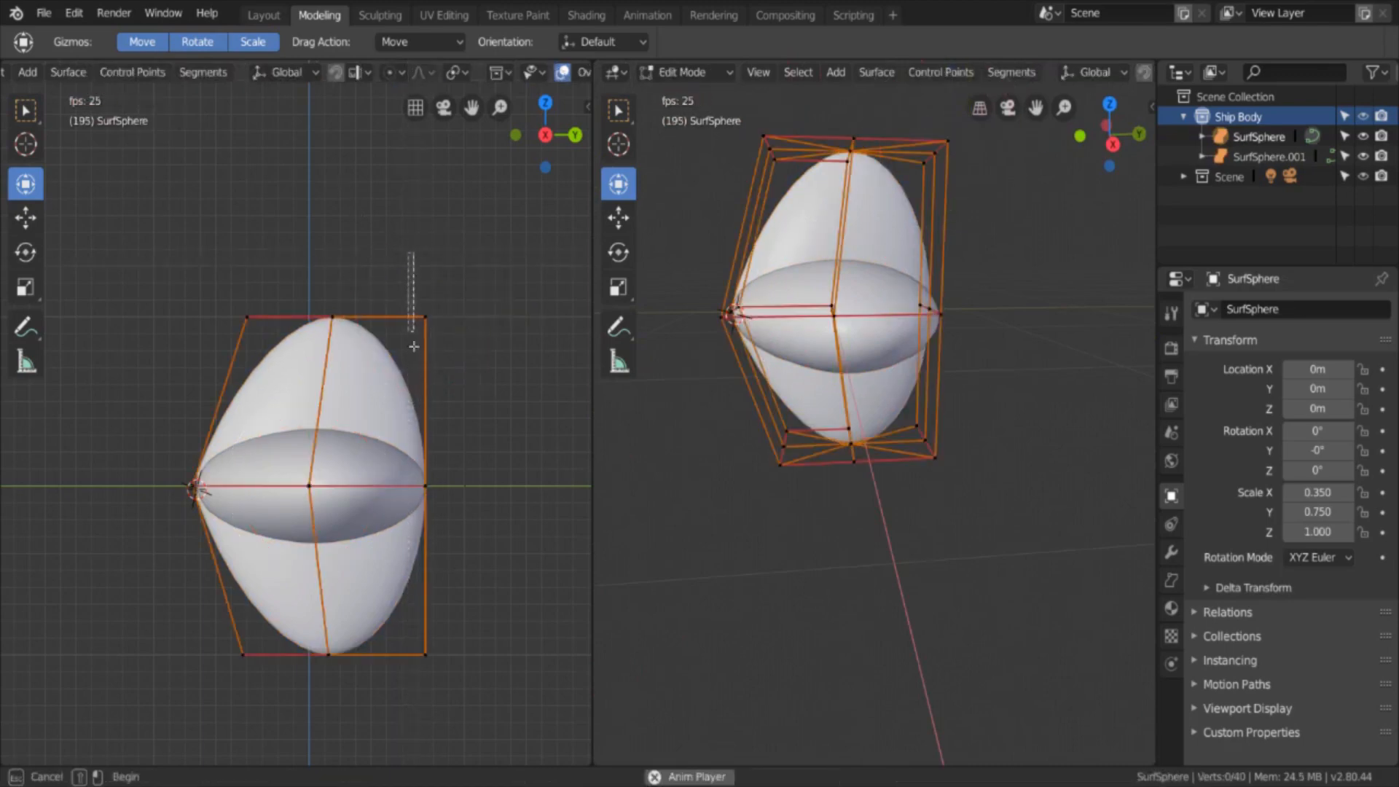
left_click_drag(408, 253, 461, 722)
key("g")
key("y")
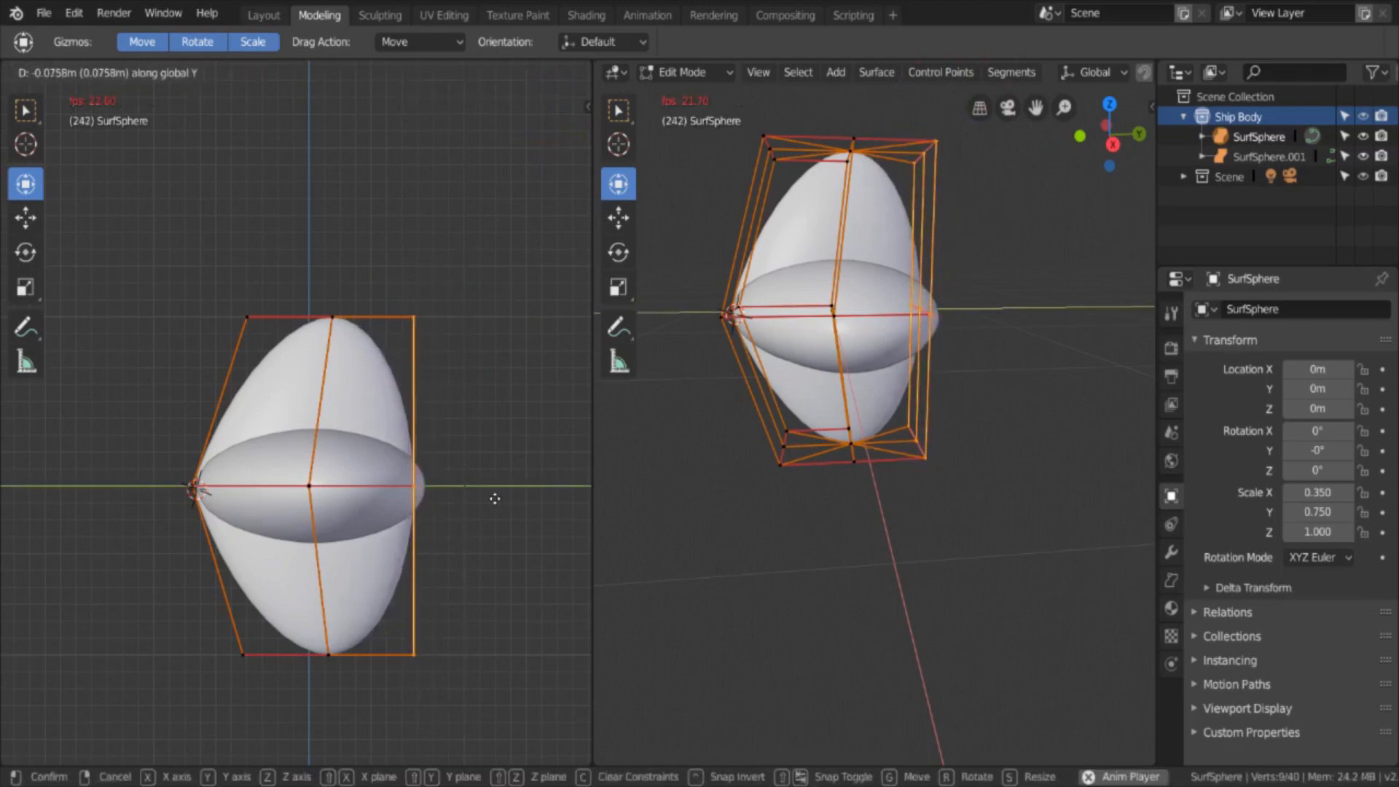
key("Escape")
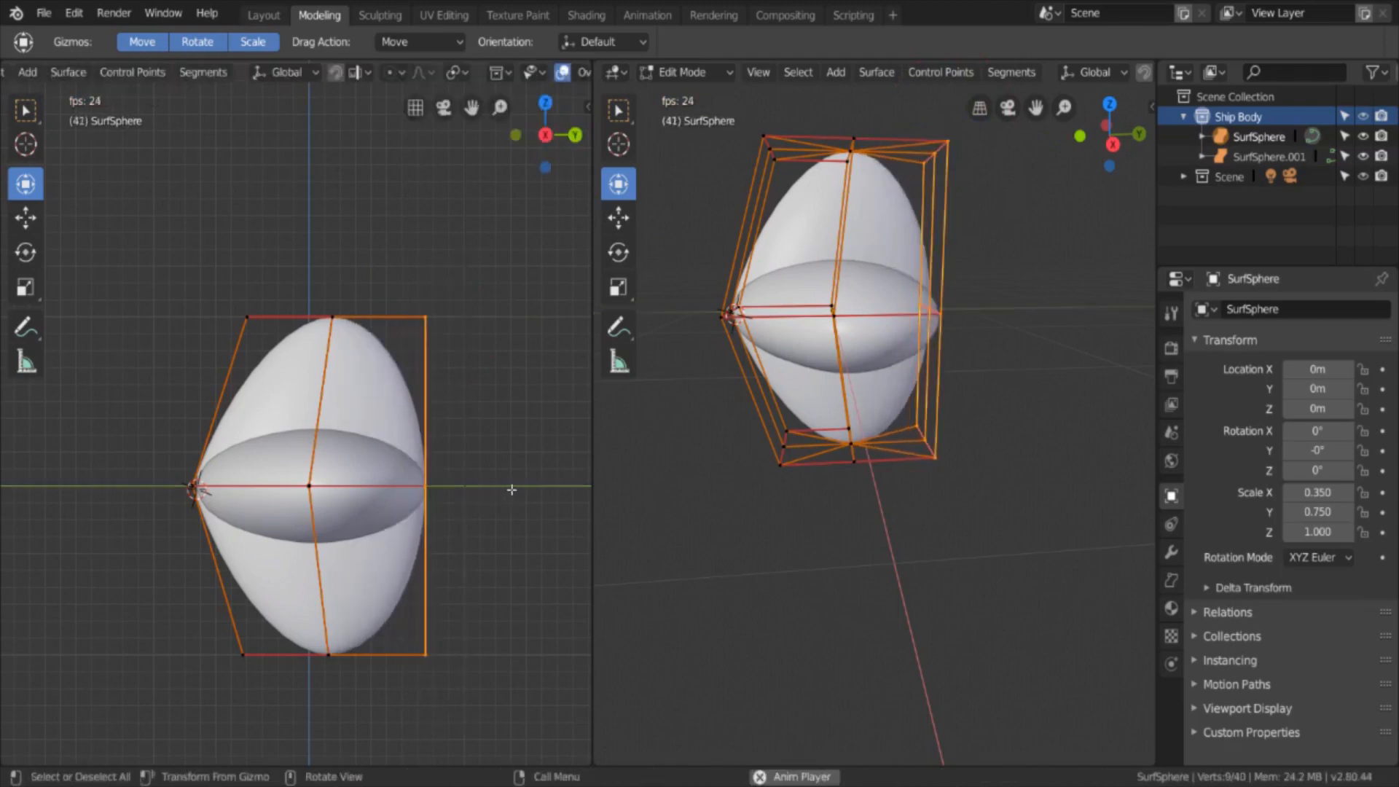
key("g")
key("Escape")
Step: Move the upright sphere's positive Y control points -0.15 m along global Y and clear the selection
key("g")
key("y")
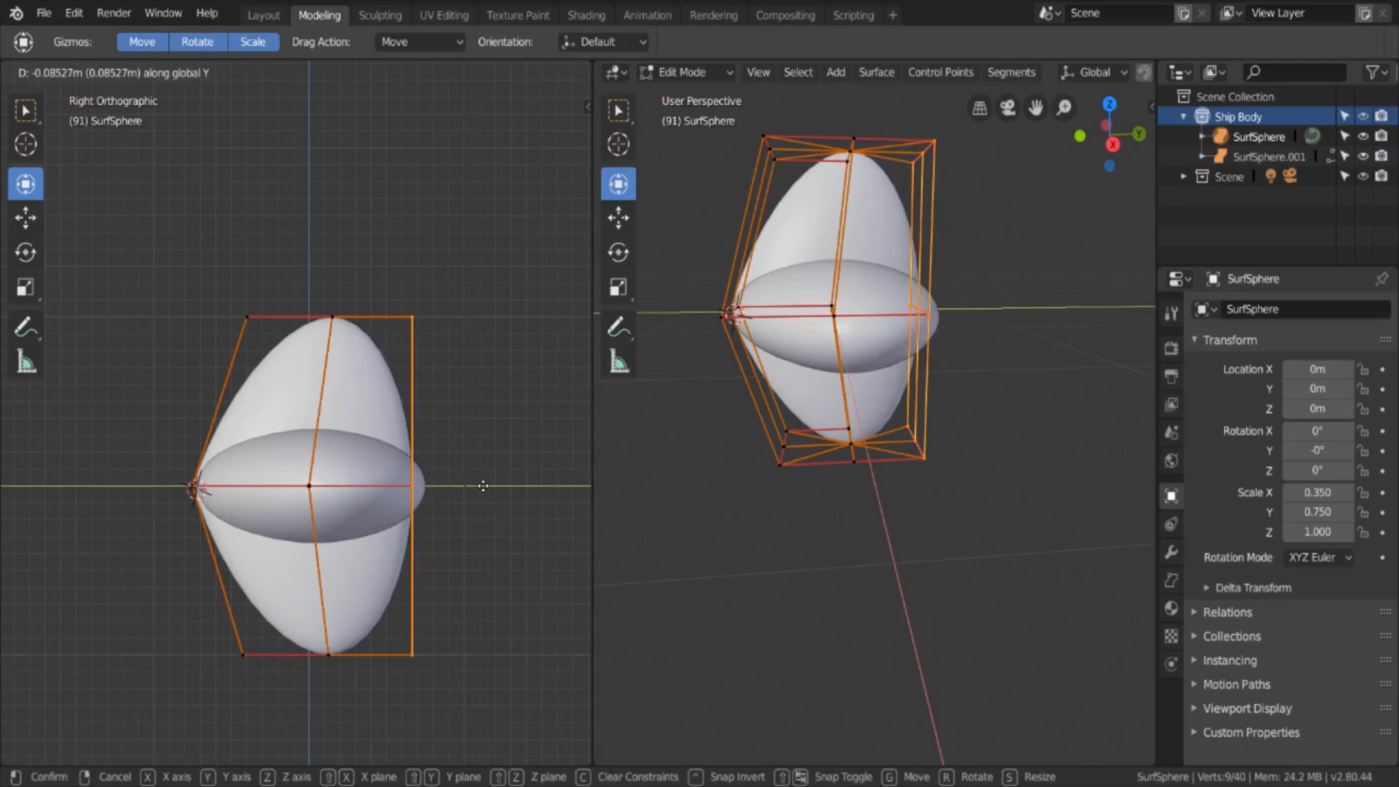
type("-.125")
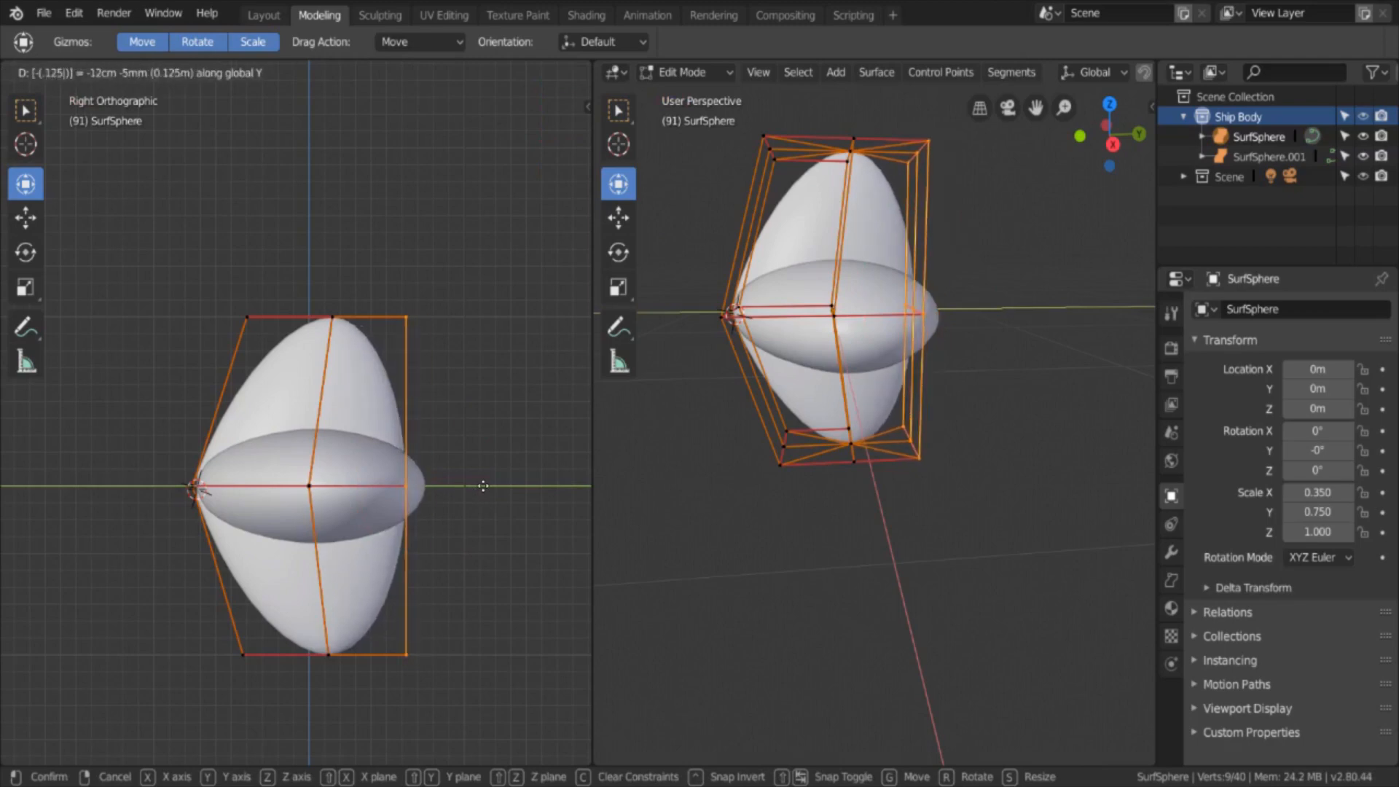
key("BackSpace")
key("BackSpace")
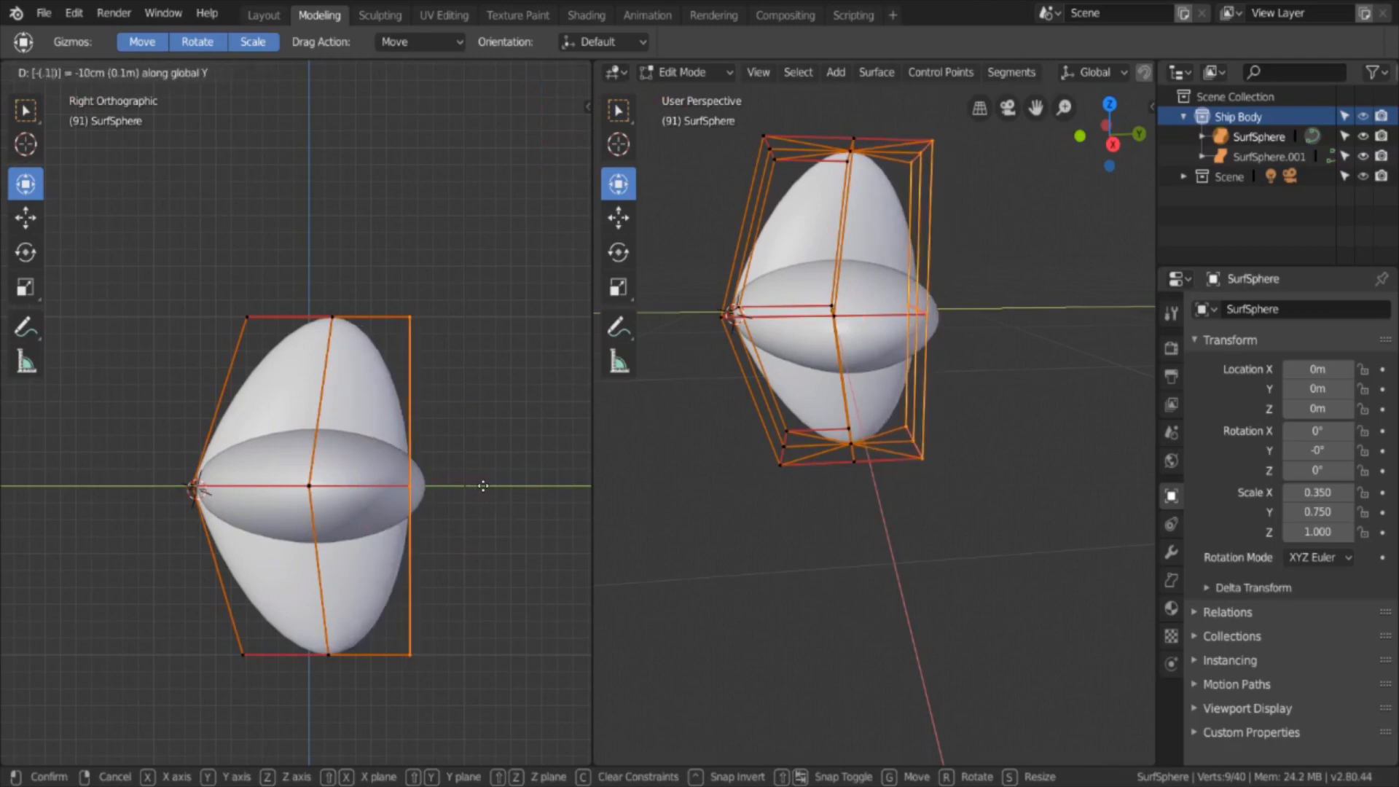
type("5")
key("Return")
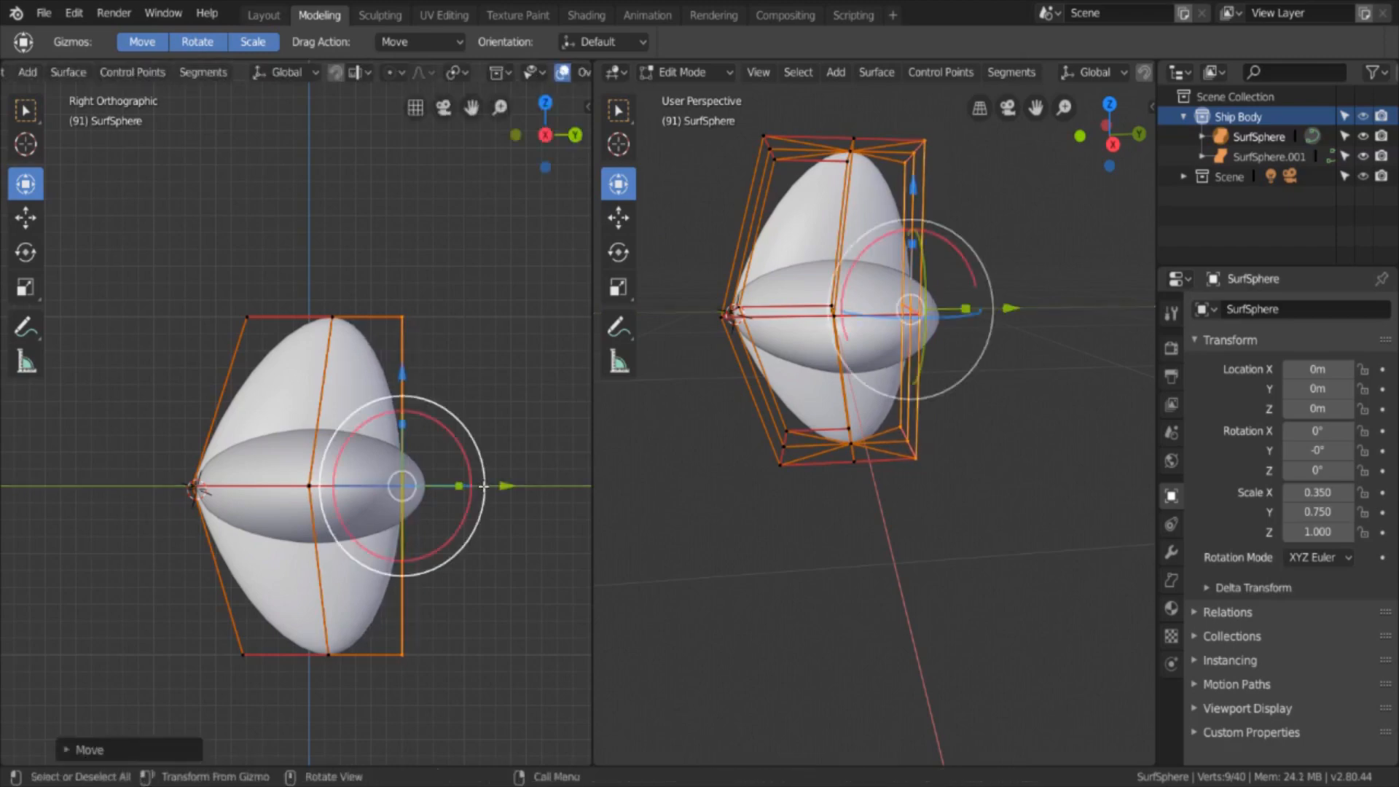
left_click(514, 588)
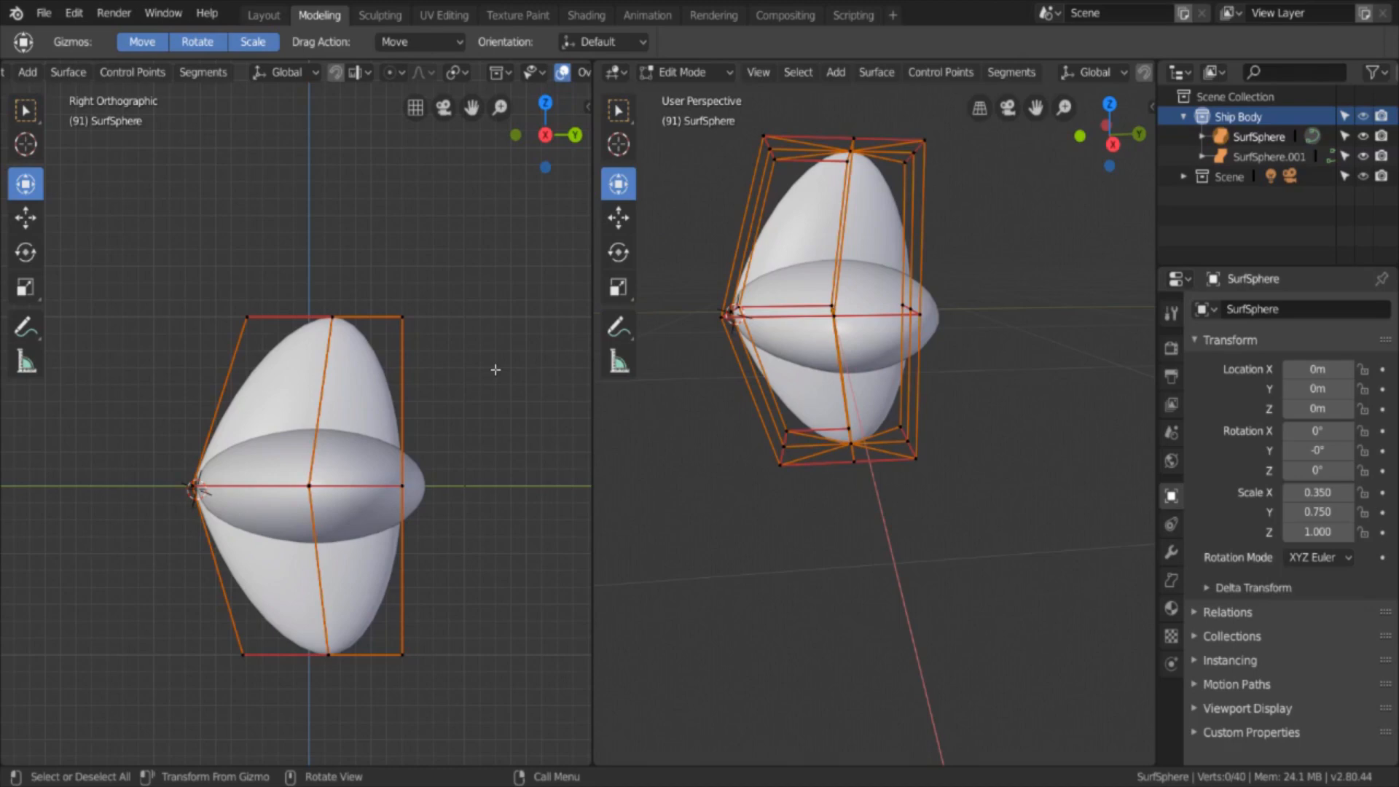
Step: Leave Edit Mode on the upright sphere and enter Edit Mode on the horizontal sphere
key("Tab")
right_click(430, 499)
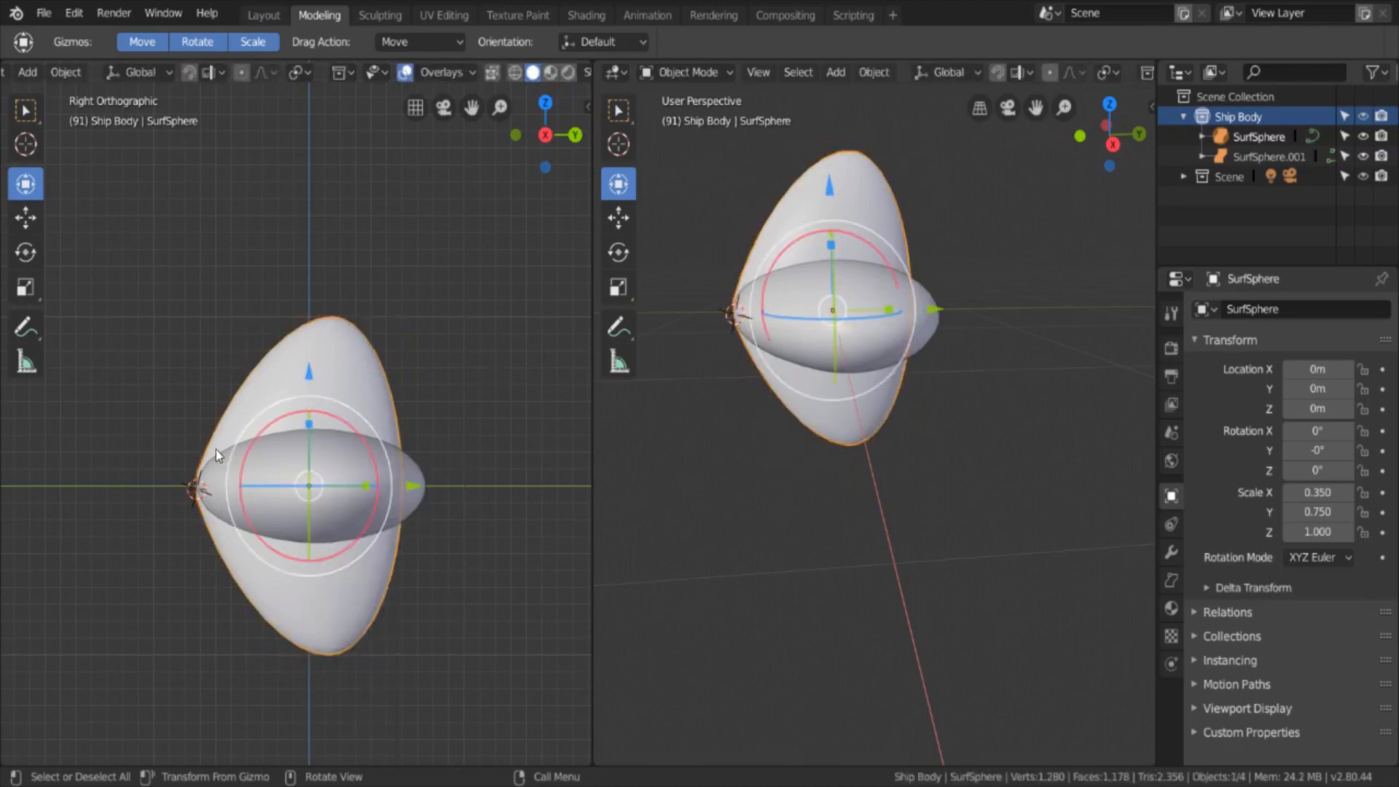
left_click(294, 488)
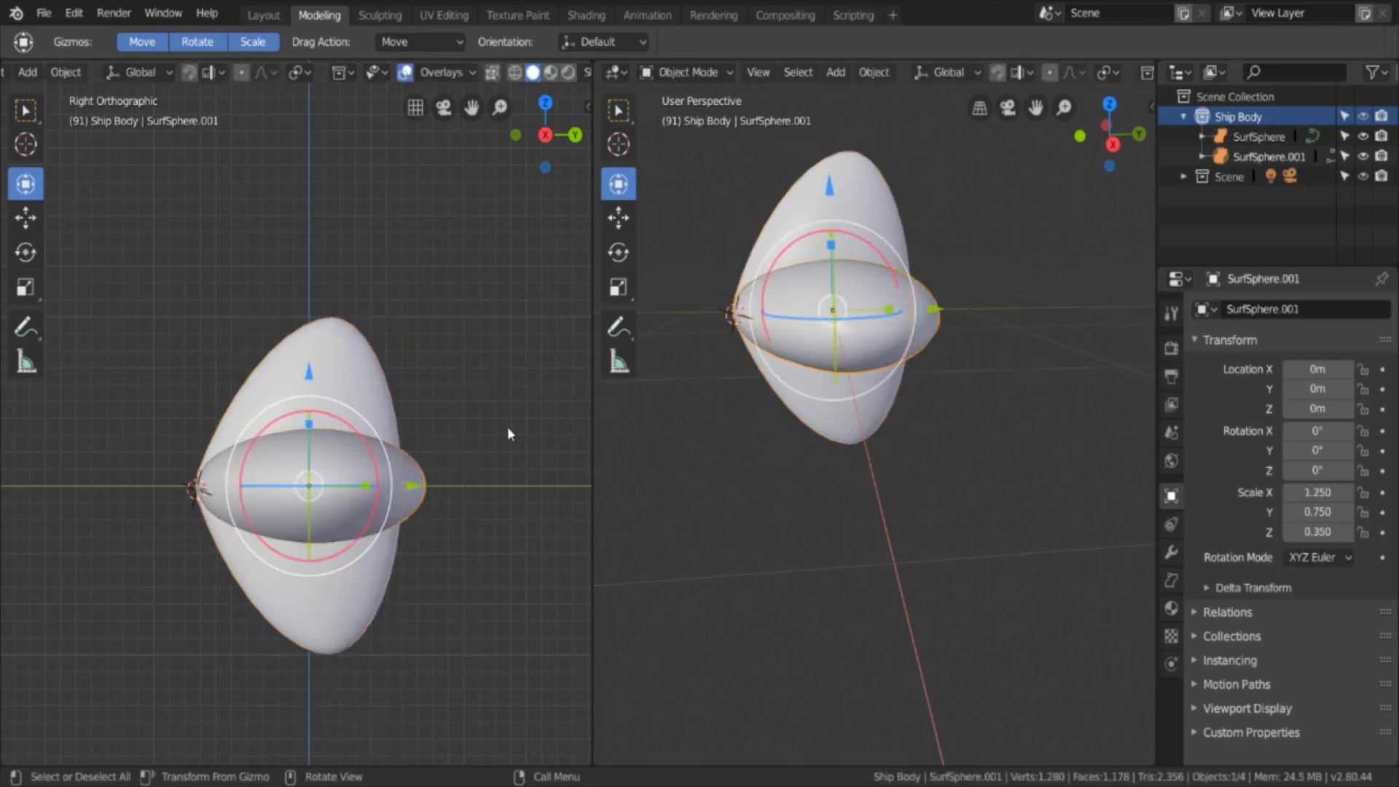
key("Tab")
Step: Select the nine control points along the positive Y side of the horizontal sphere
key("b")
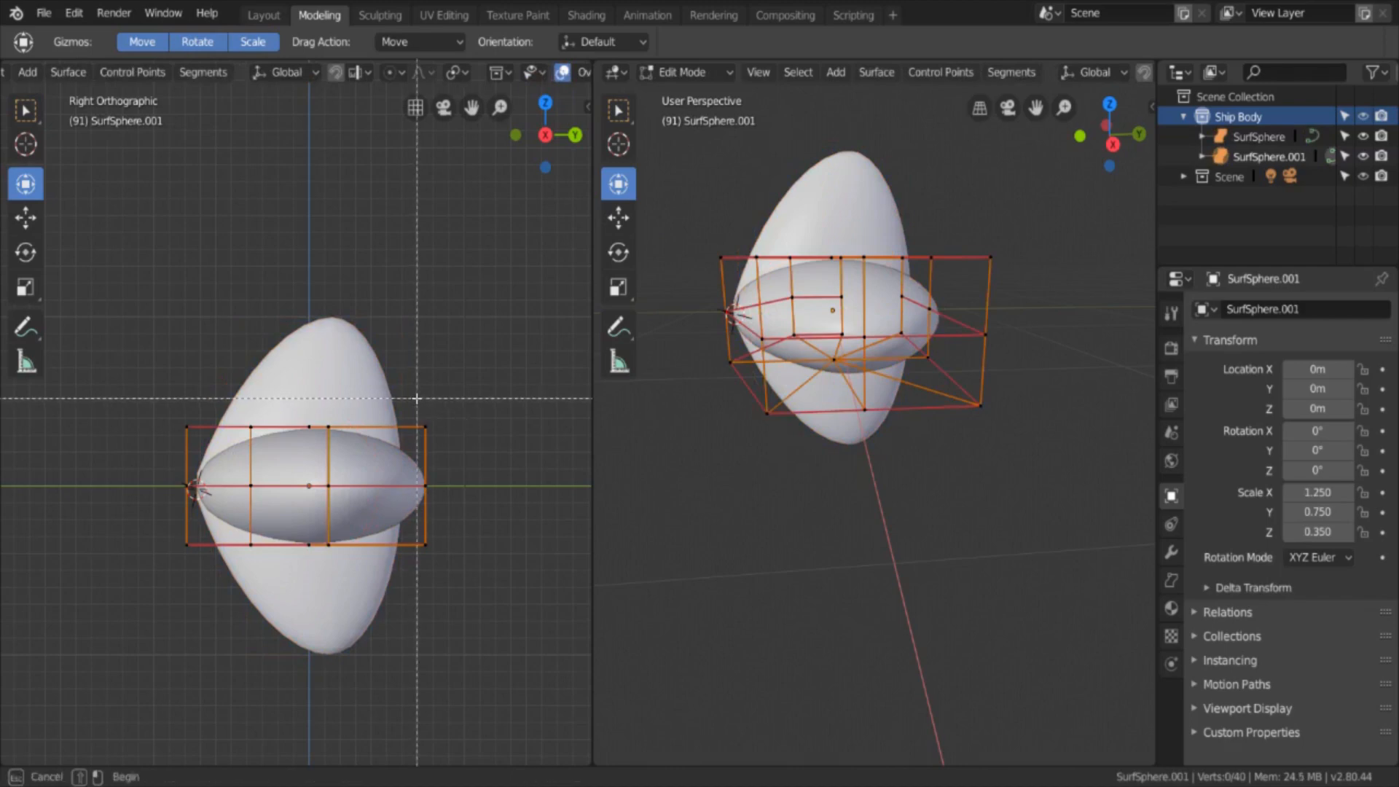
left_click_drag(416, 398, 450, 604)
key("a")
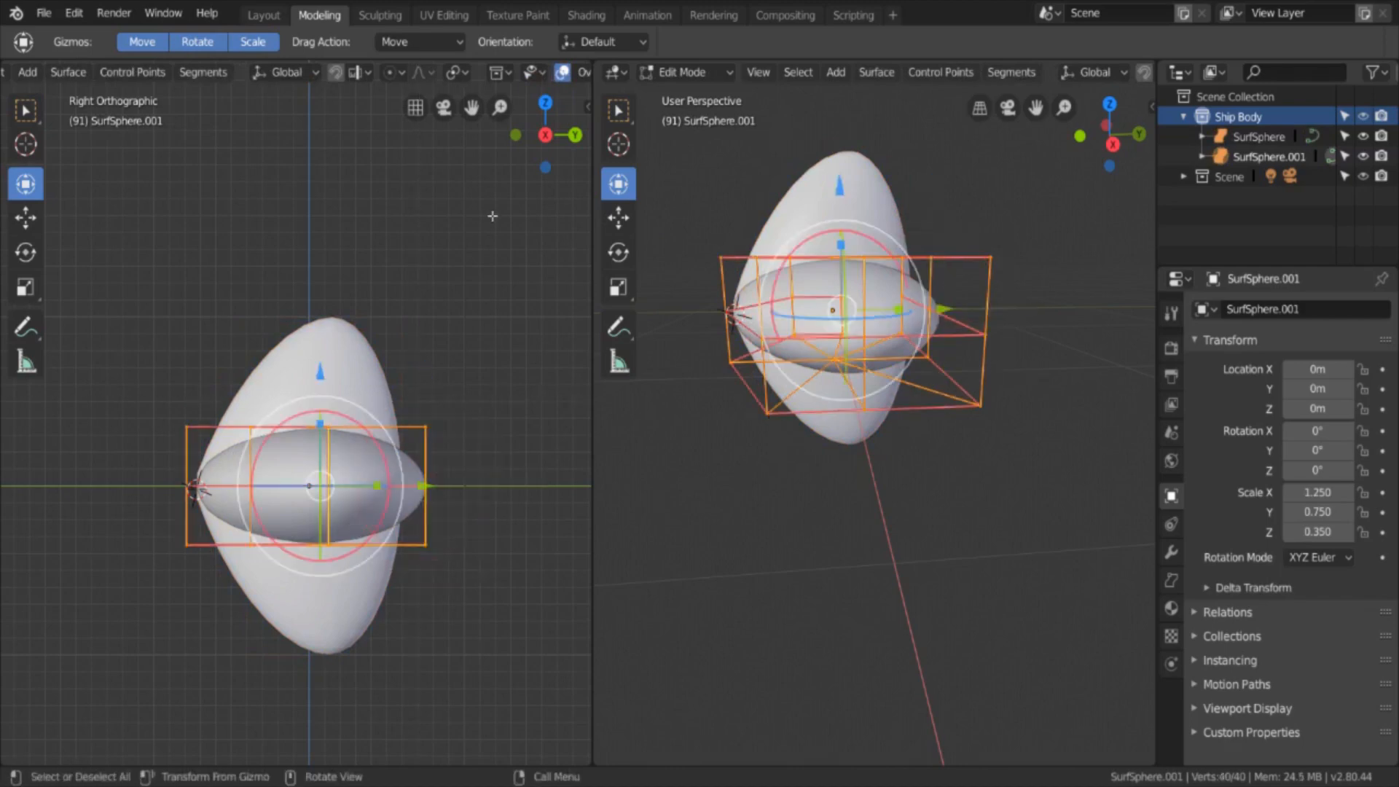
key("a")
key("b")
left_click_drag(410, 383, 457, 651)
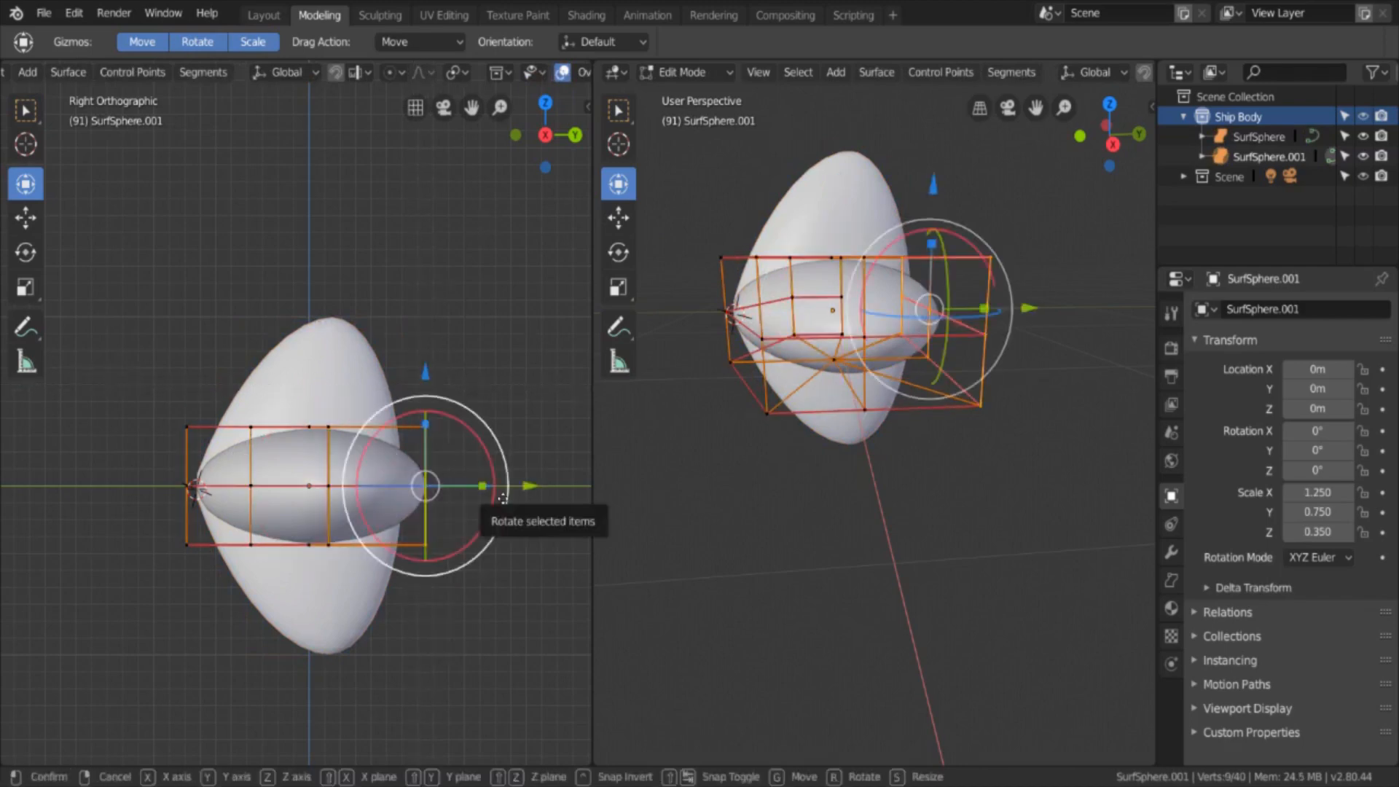
Step: Move the selected control points -0.15 m along global Y, then leave Edit Mode with nothing selected
key("g")
key("y")
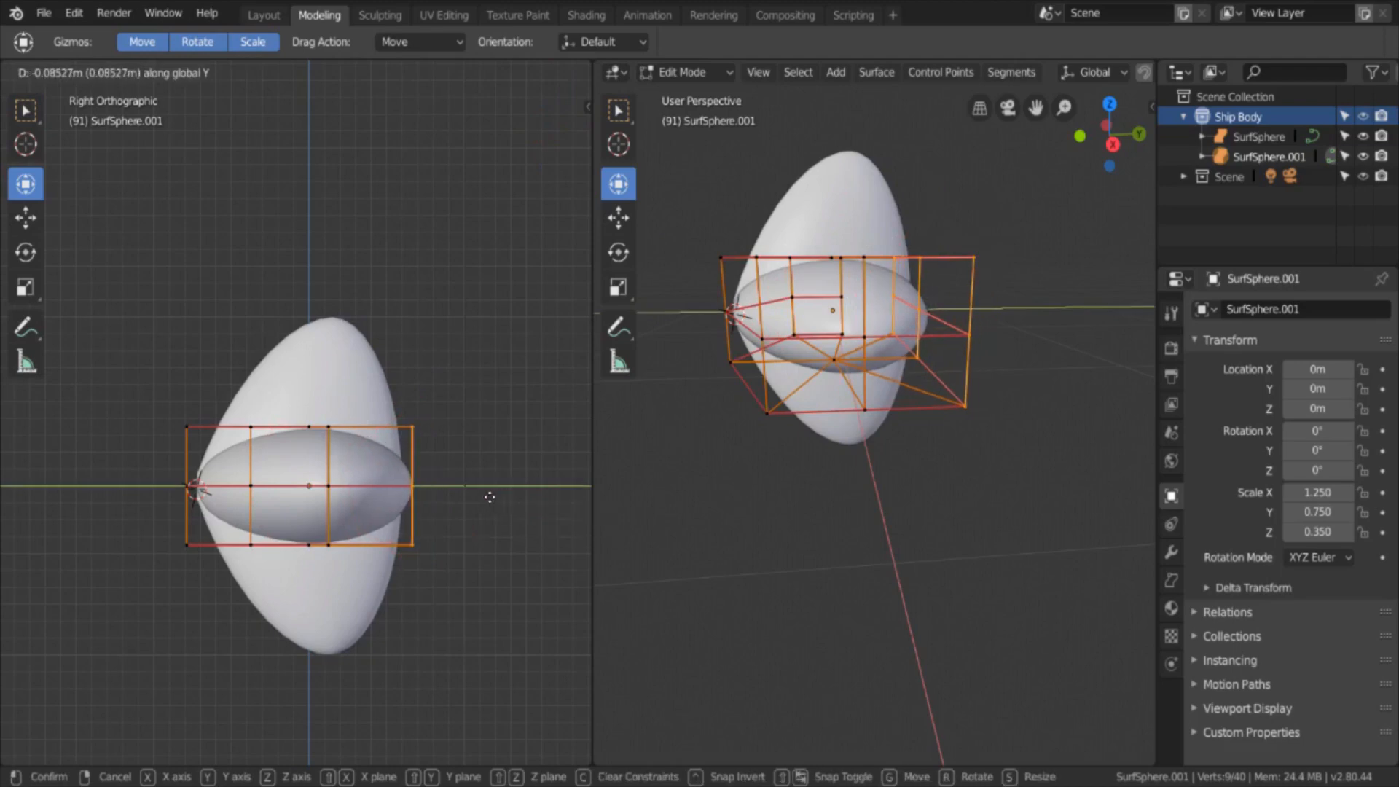
type("-.15")
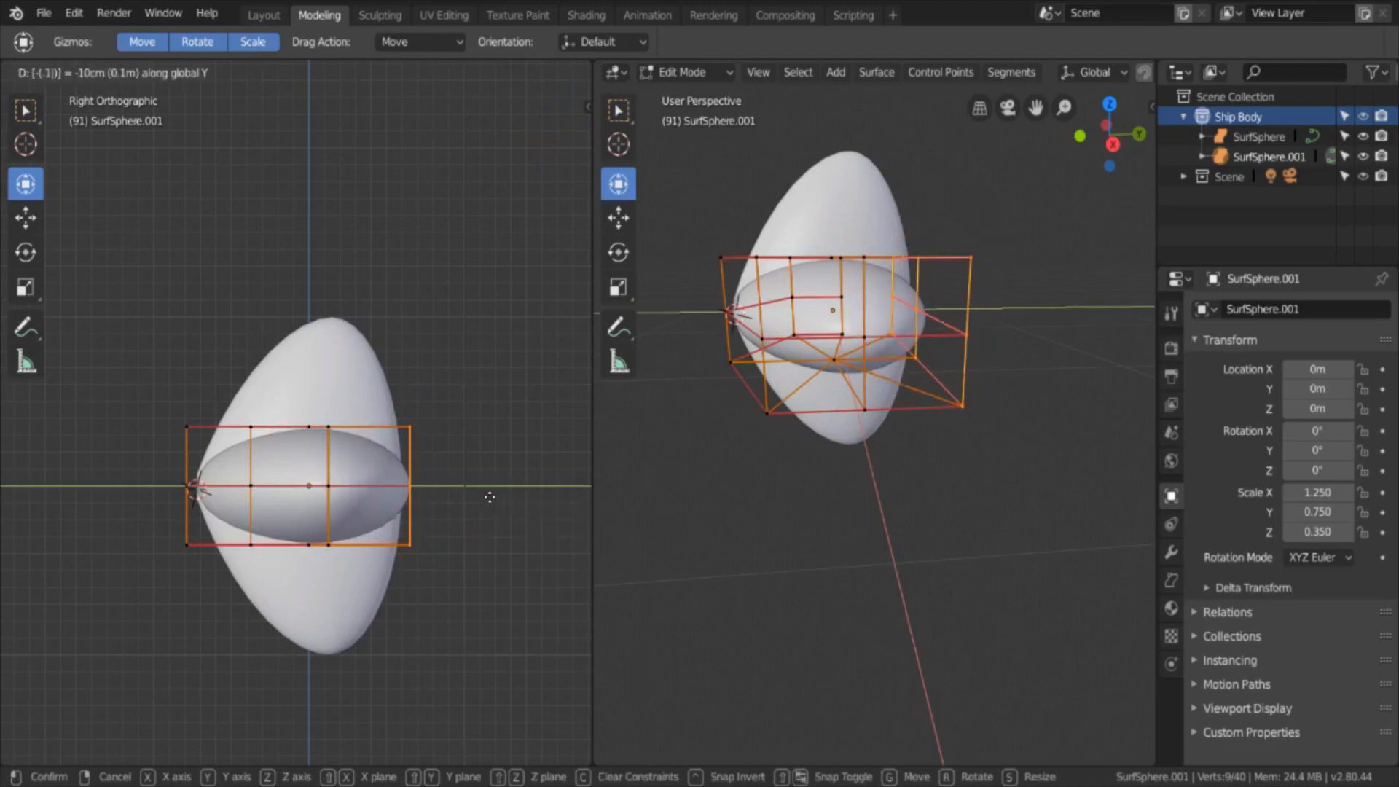
key("Return")
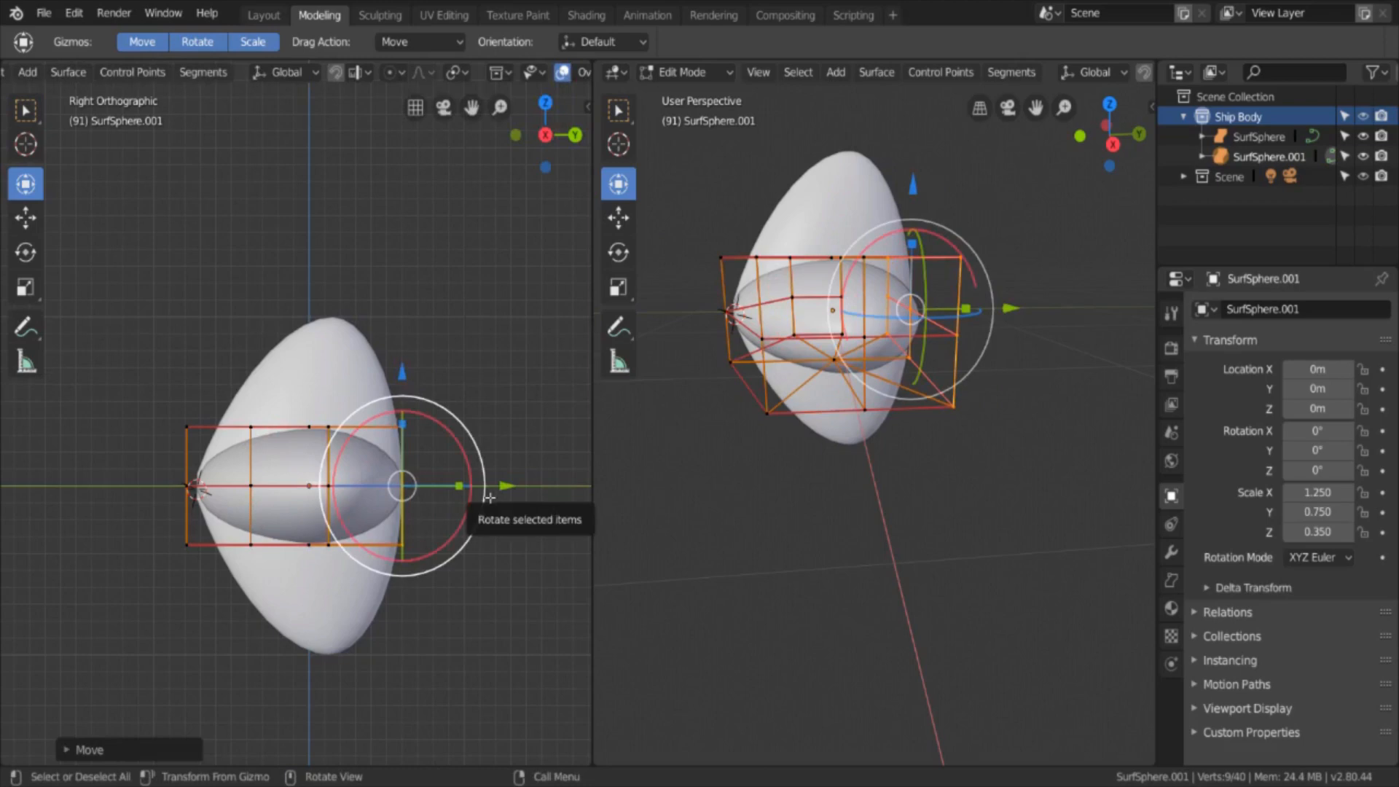
middle_click_drag(474, 349, 304, 330)
key("alt+a")
key("Tab")
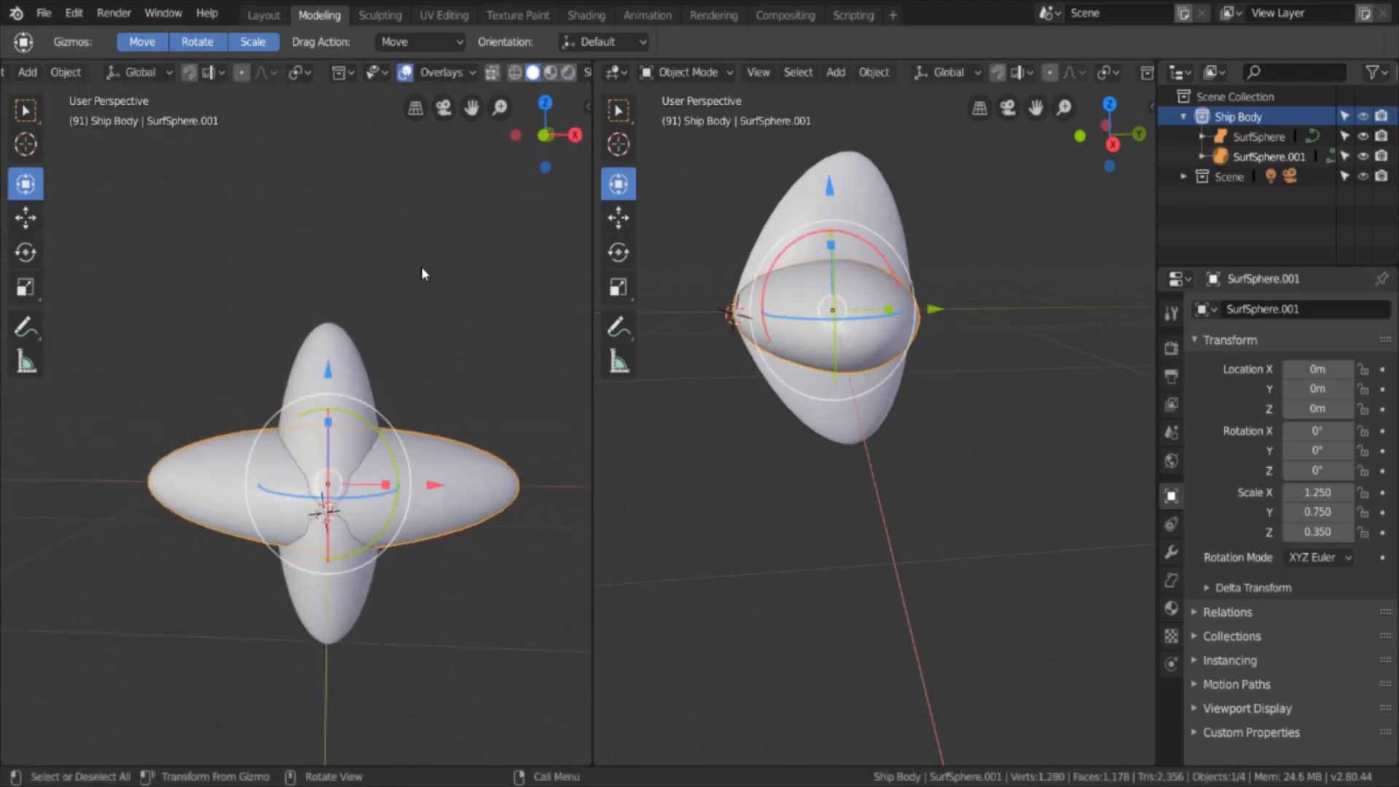
key("alt+a")
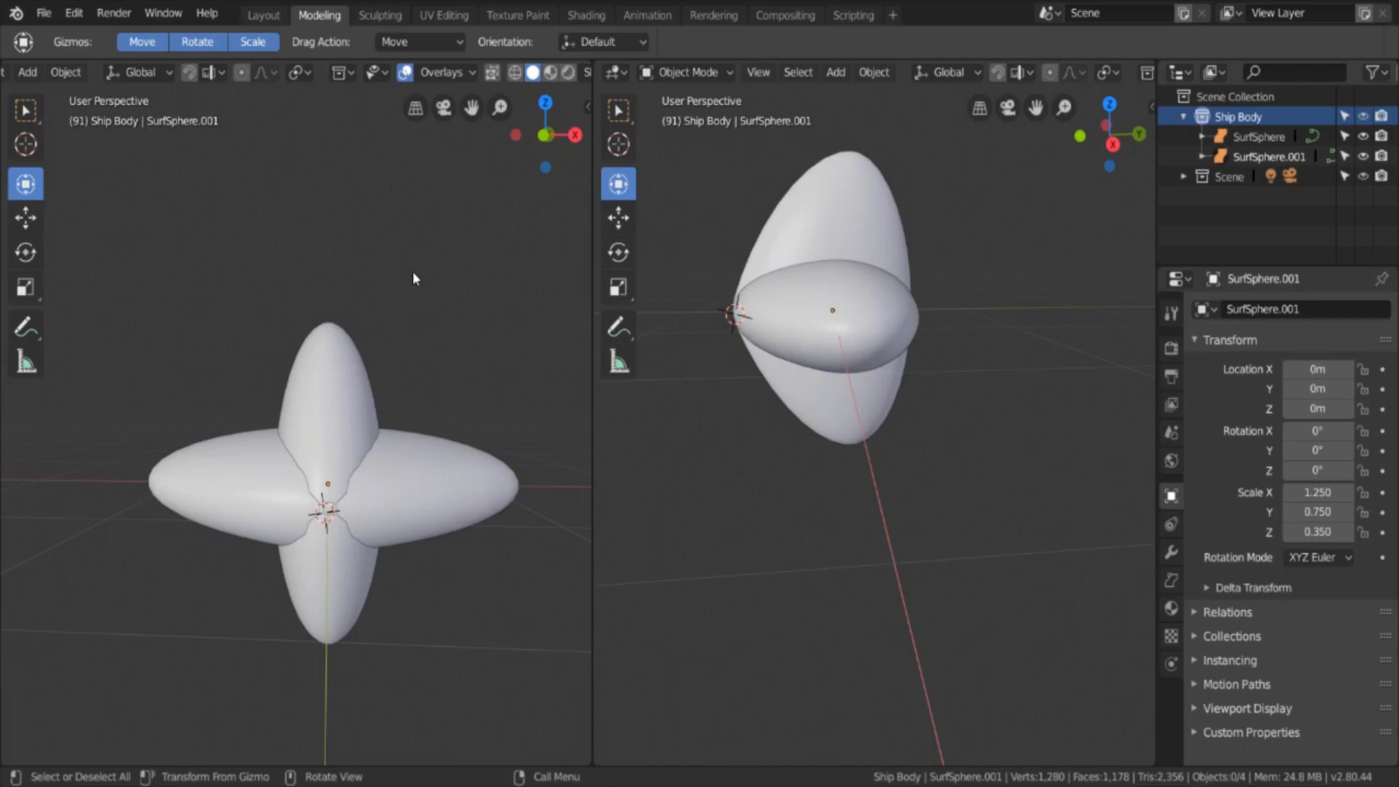
Step: Examine the reshaped crossed spheres in perspective, from the front and from the right side
middle_click_drag(390, 261, 408, 236)
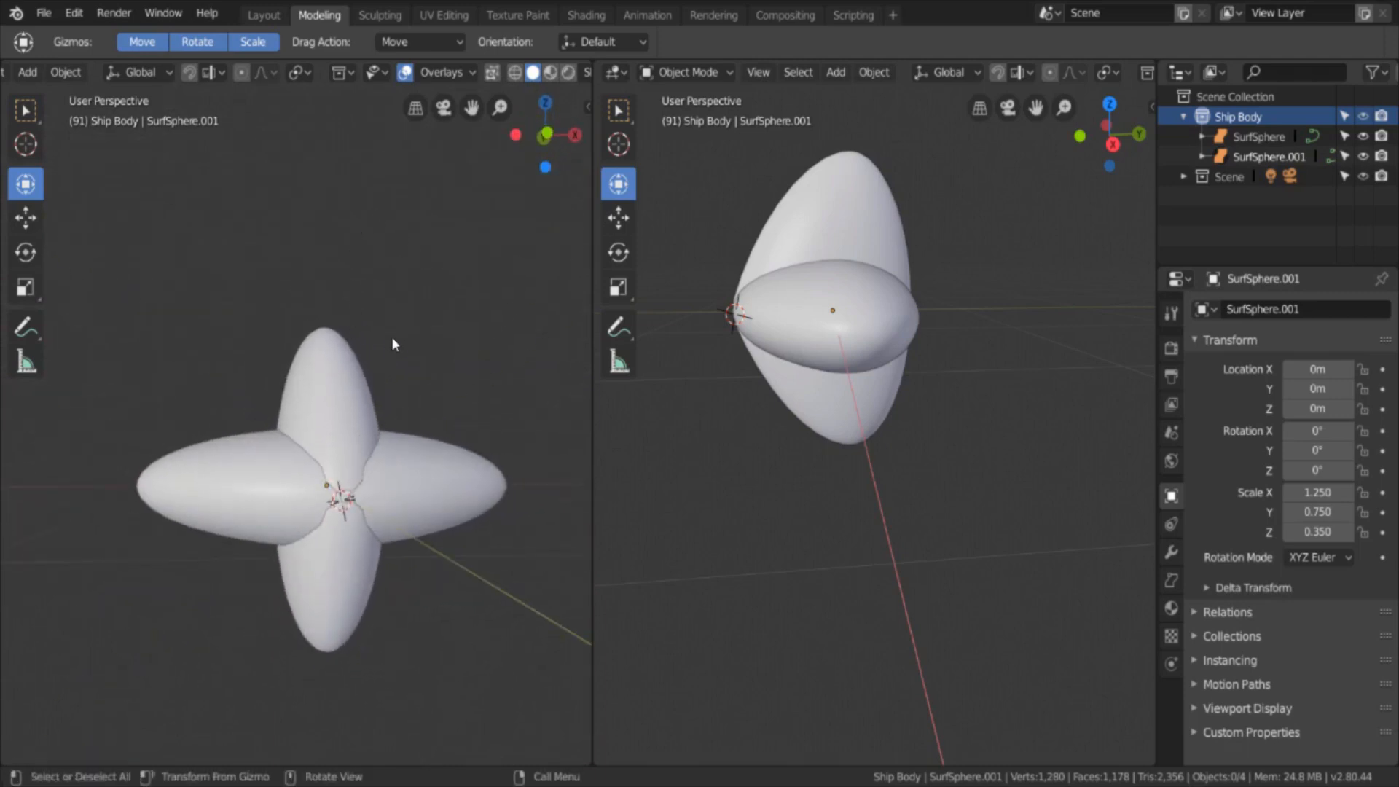
mouse_move(392, 339)
middle_mouse_down()
mouse_move(362, 352)
mouse_move(408, 361)
middle_mouse_up()
key("KP_1")
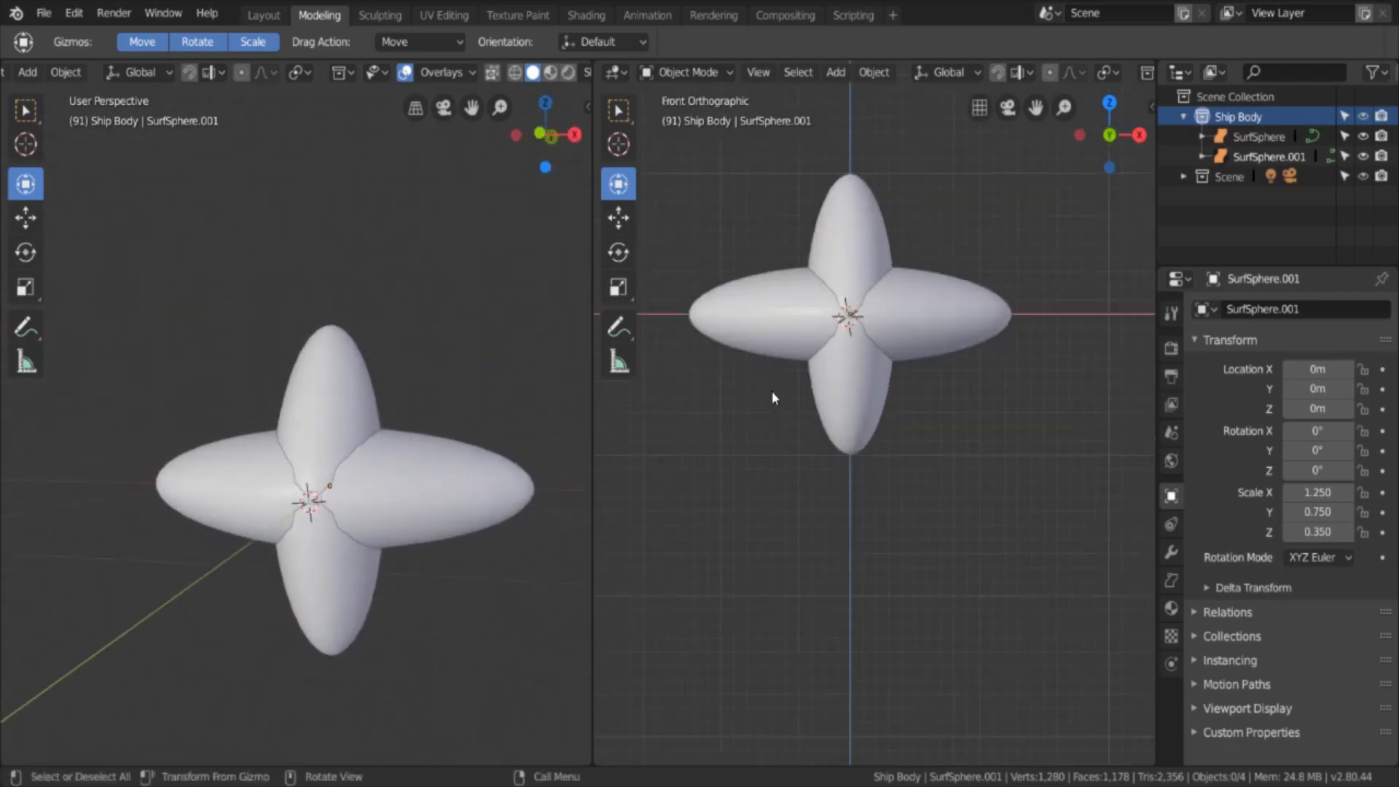
key("KP_3")
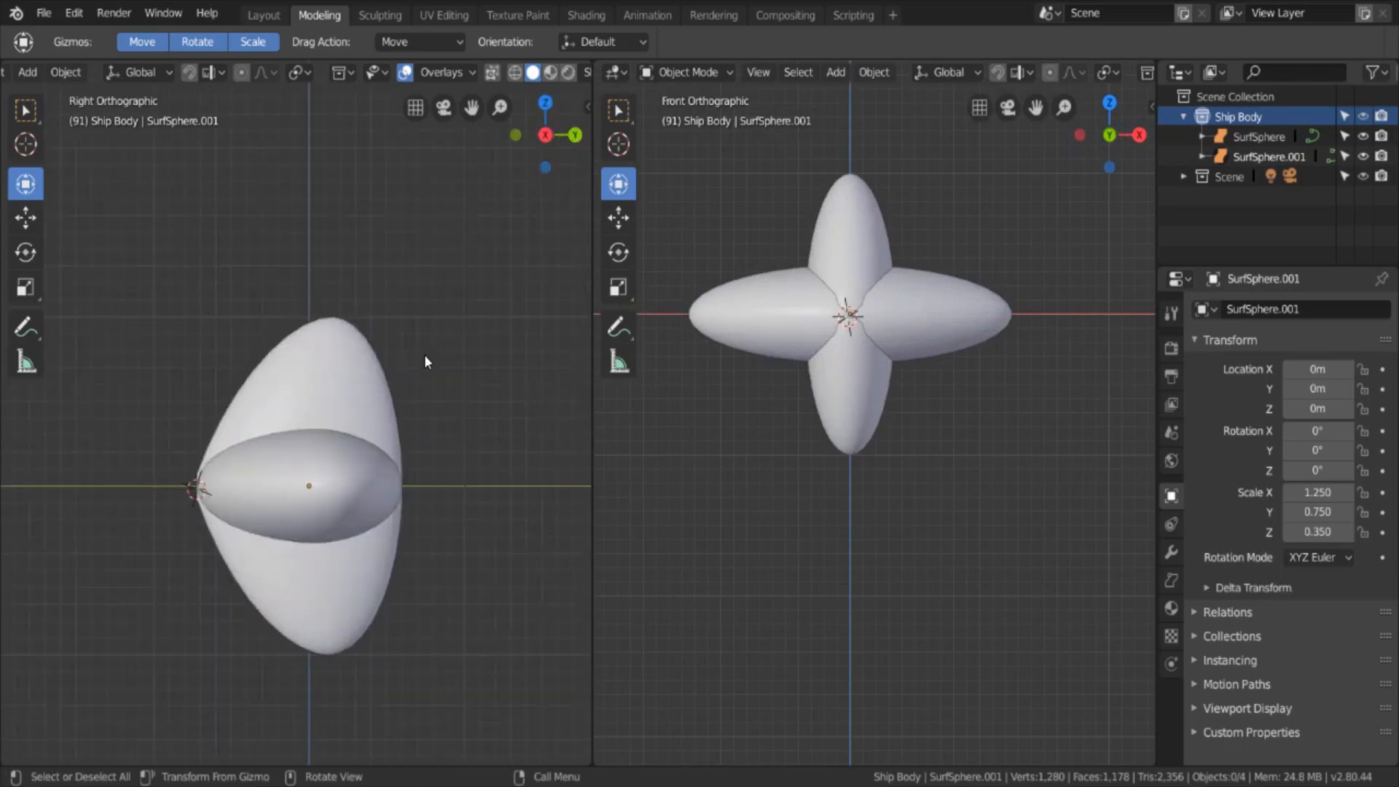
key("KP_Decimal")
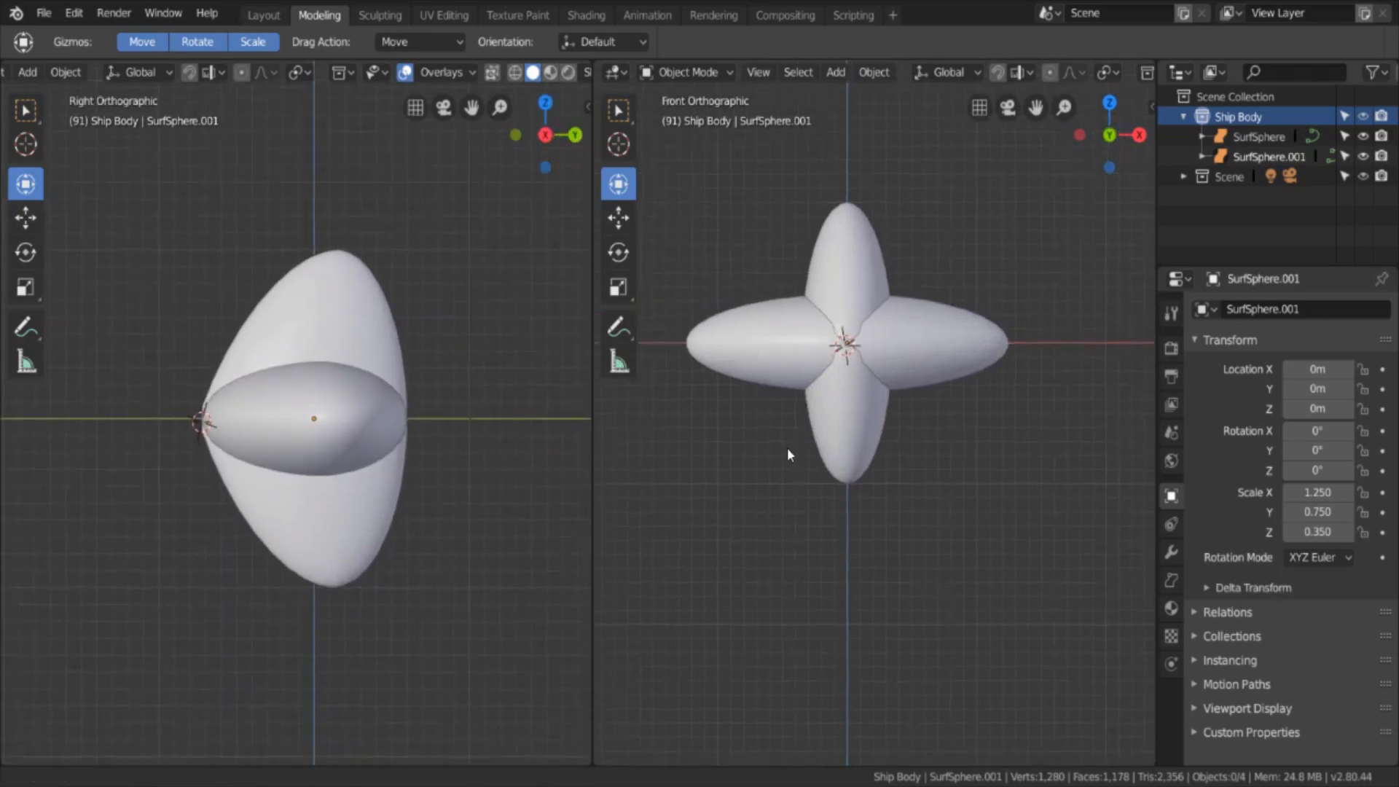
middle_click_drag(786, 447, 850, 518, "shift")
scroll(783, 526, "up", 1)
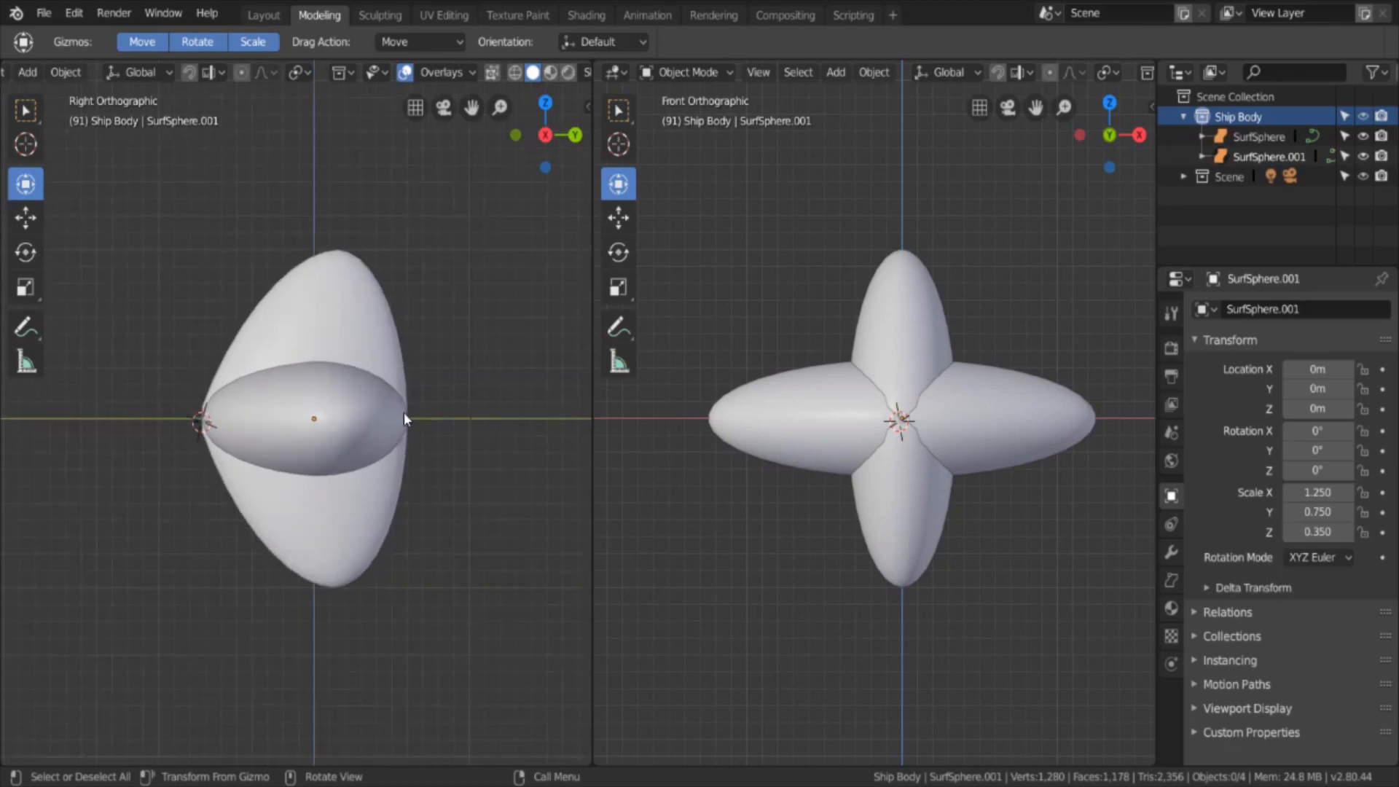
scroll(405, 419, "up", 1)
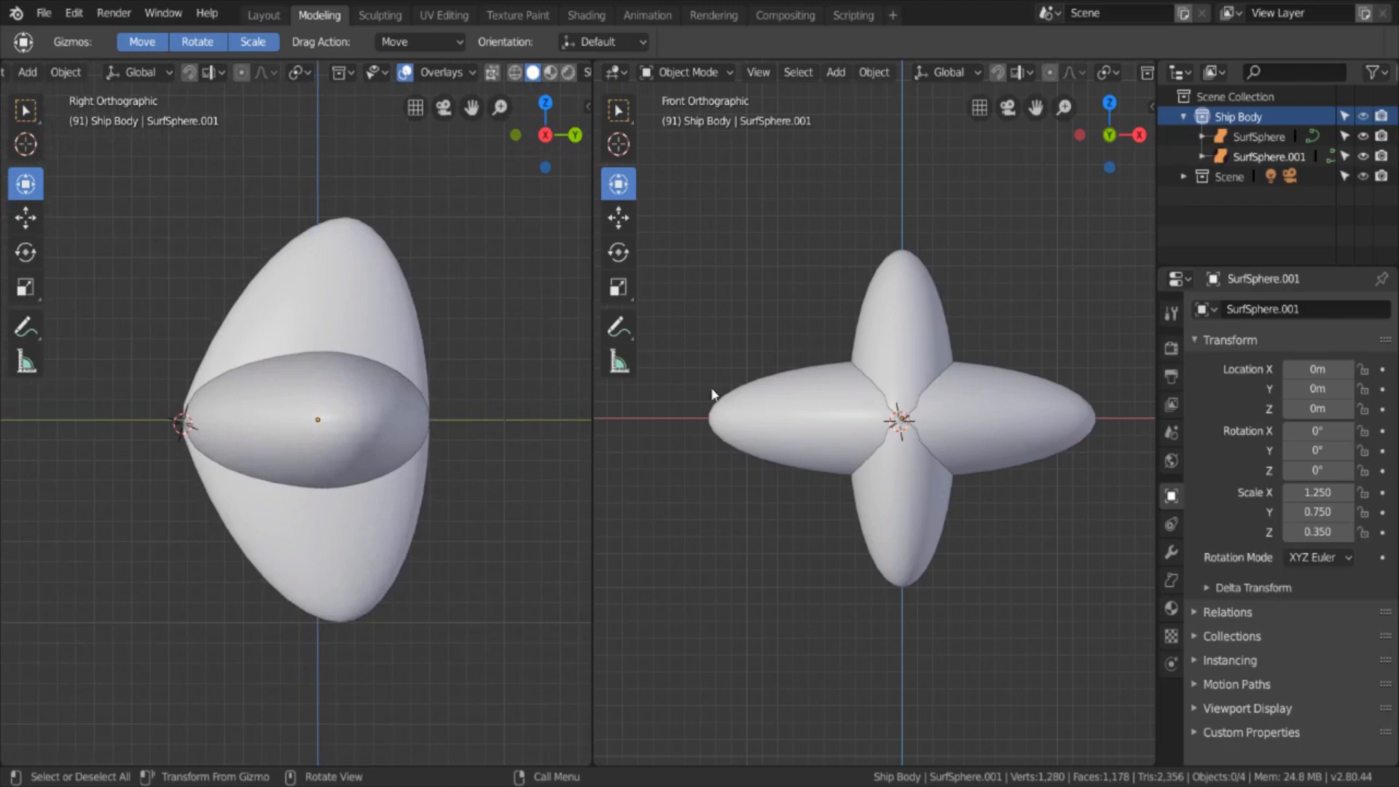
Step: Try converting the upright sphere from a surface to a mesh and undo the conversion
left_click(884, 271)
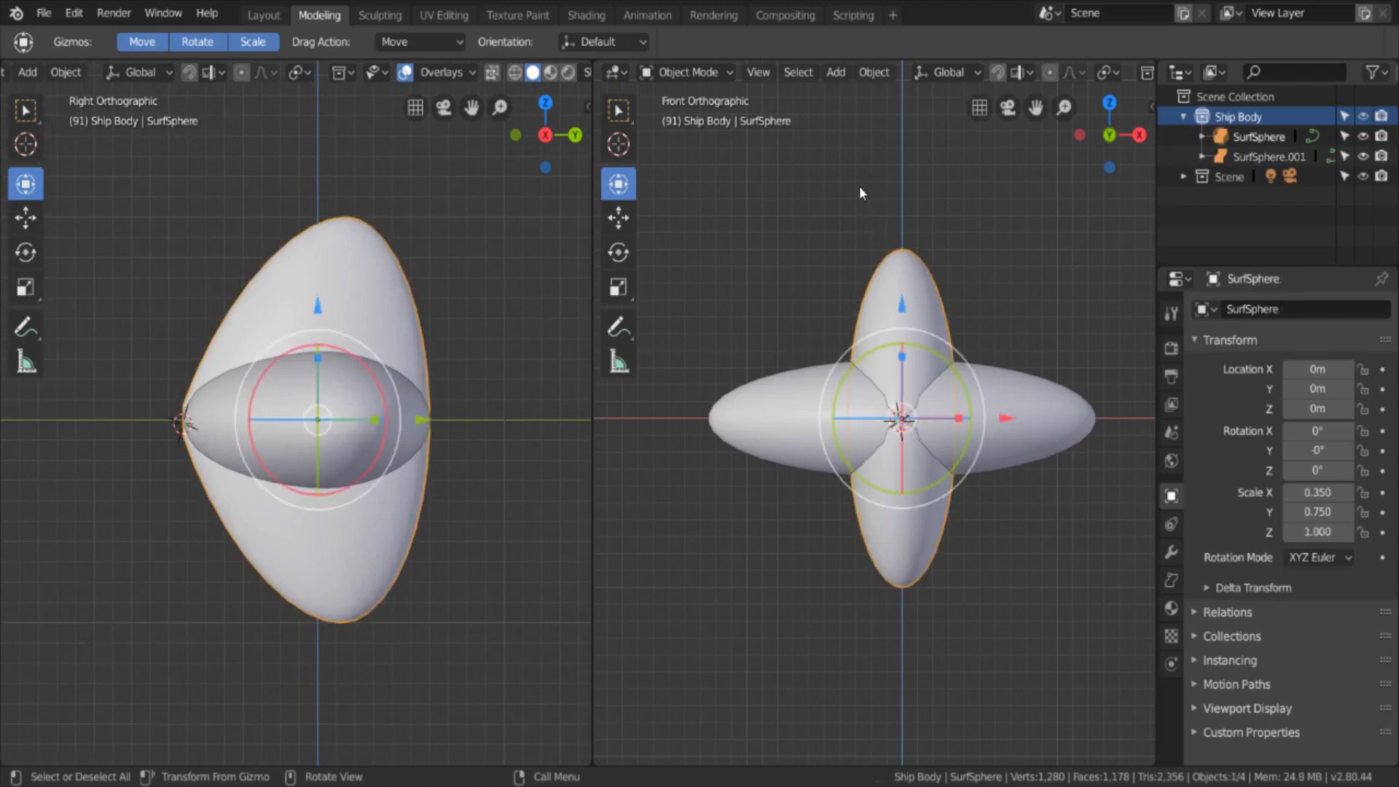
left_click(874, 71)
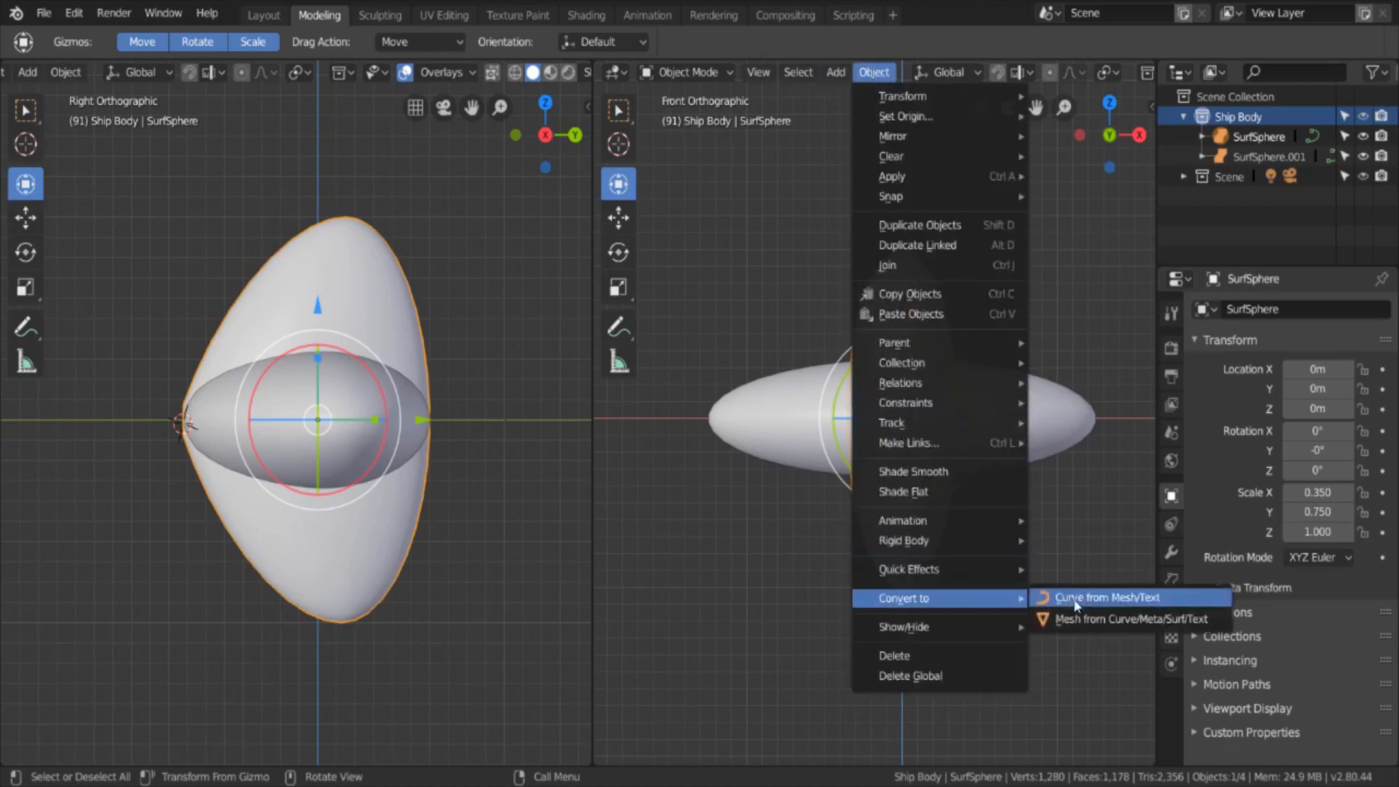
left_click(1053, 619)
left_click(1046, 456)
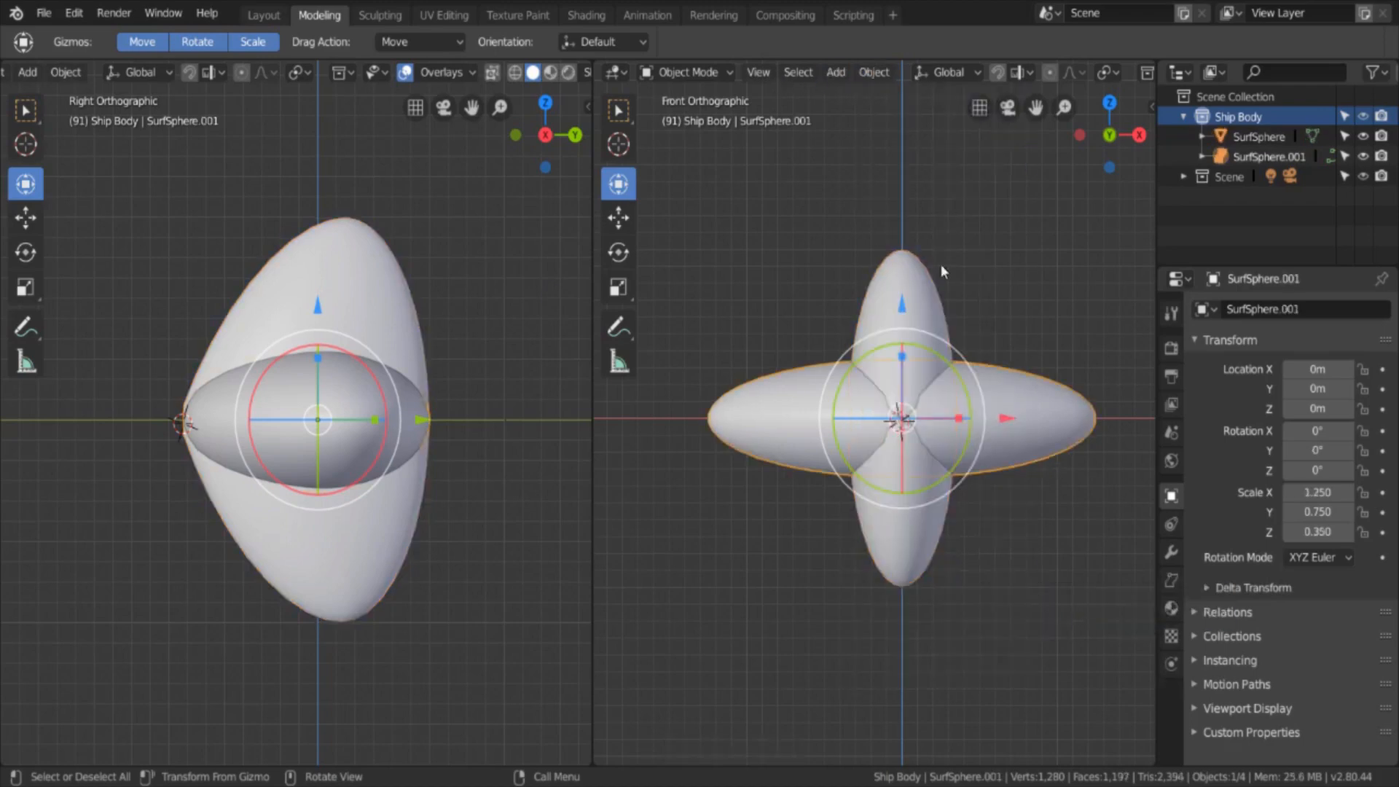
left_click(873, 71)
left_click(740, 279)
key("ctrl+z")
key("ctrl+z")
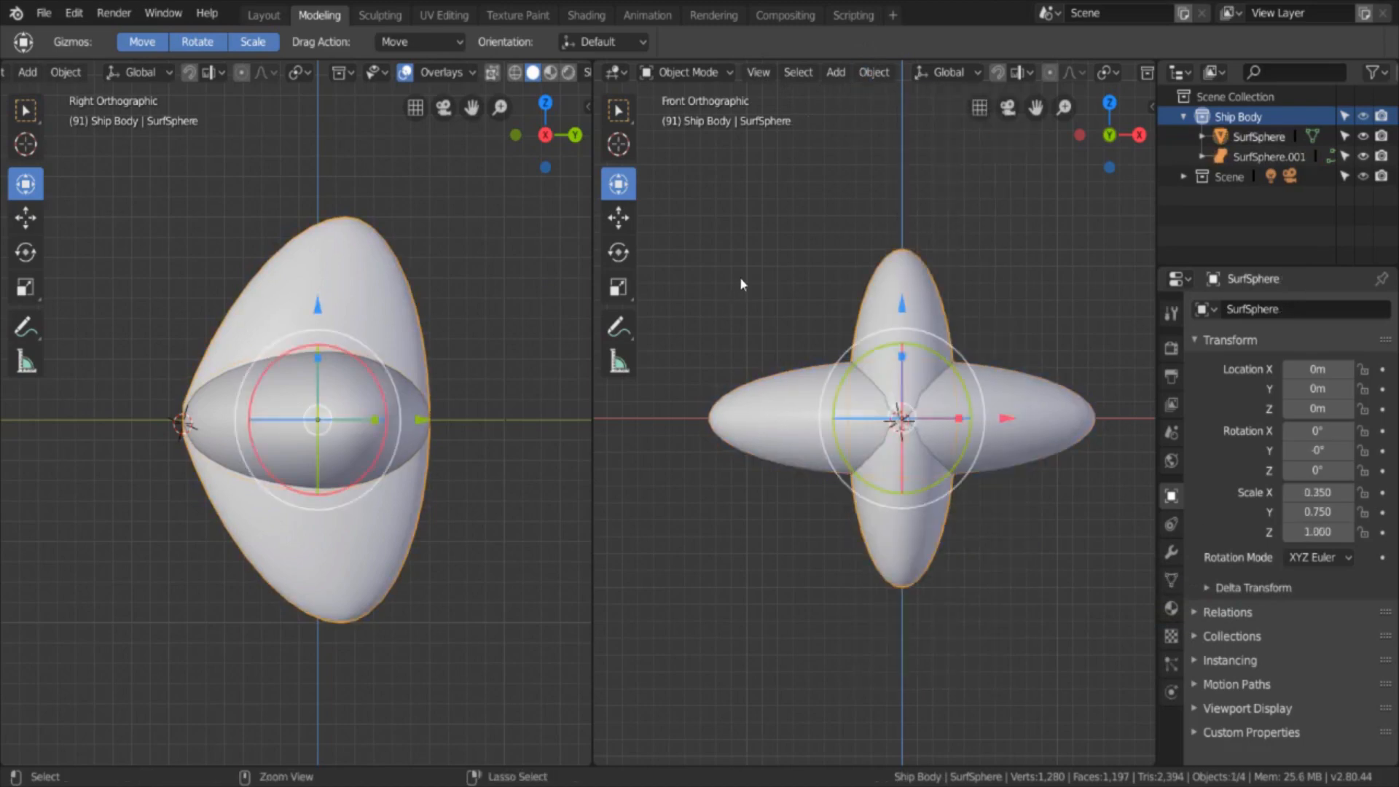
key("g")
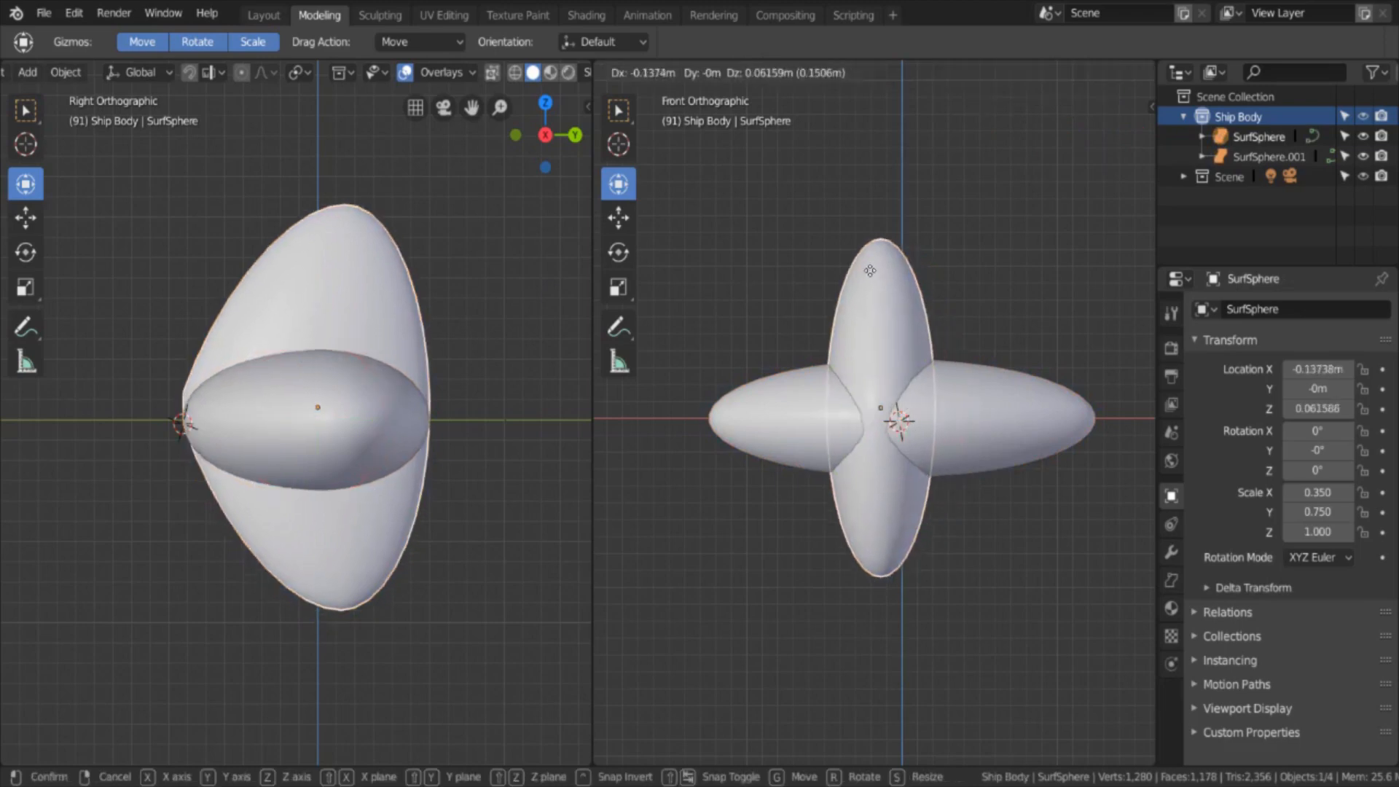
key("Escape")
key("Tab")
key("a")
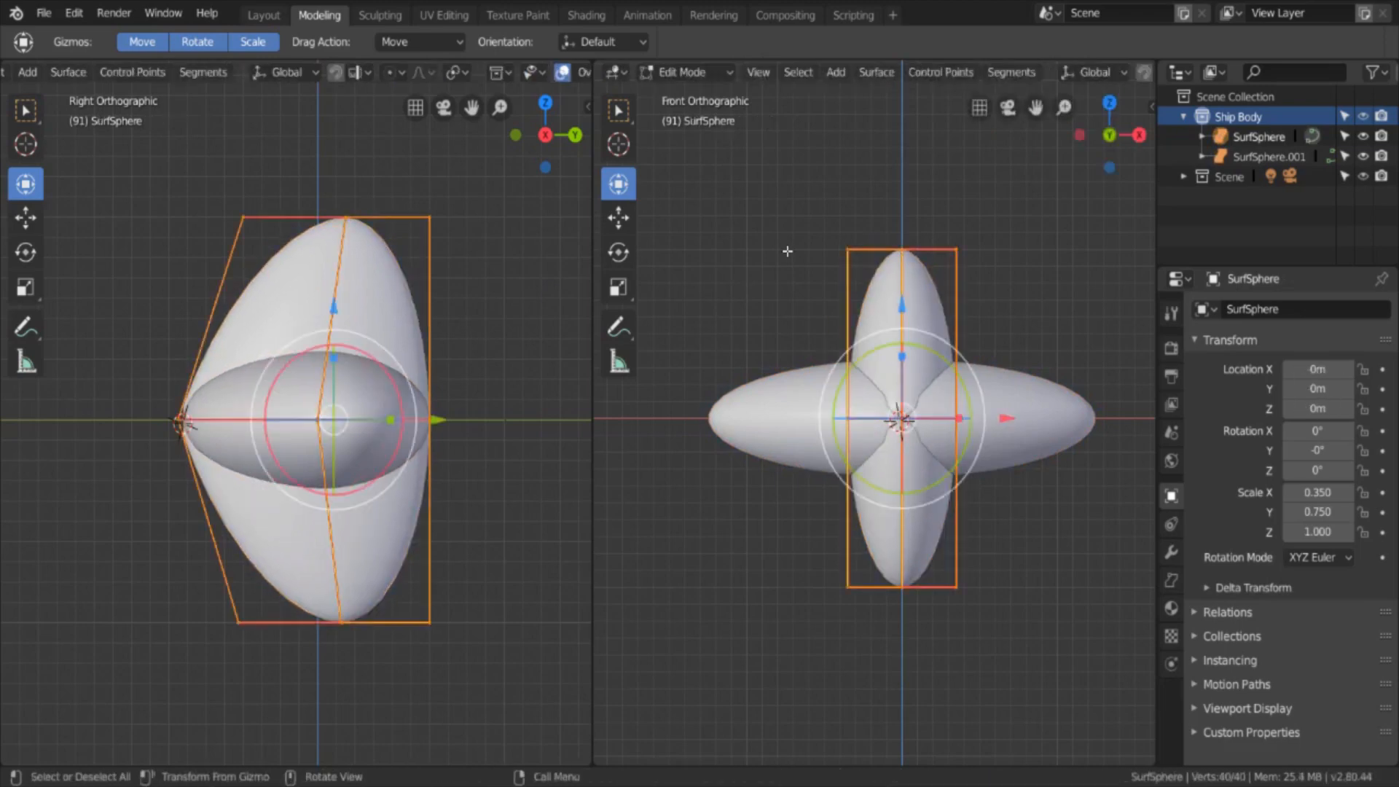
mouse_move(773, 271)
middle_mouse_down()
mouse_move(765, 284)
mouse_move(745, 221)
mouse_move(784, 291)
middle_mouse_up()
key("Tab")
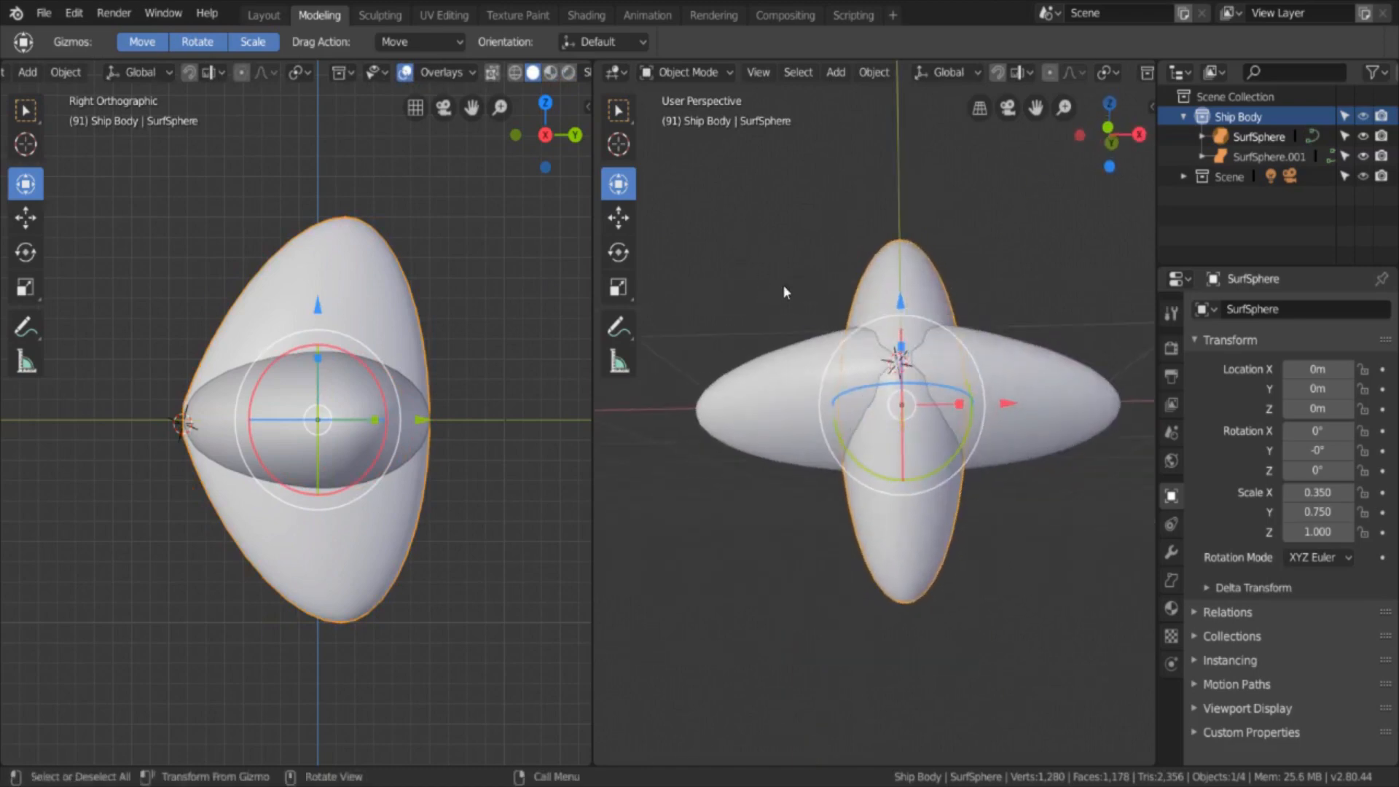
Step: Add a mesh circle to the Ship Body collection from the front view, leaving it unrotated
key("KP_1")
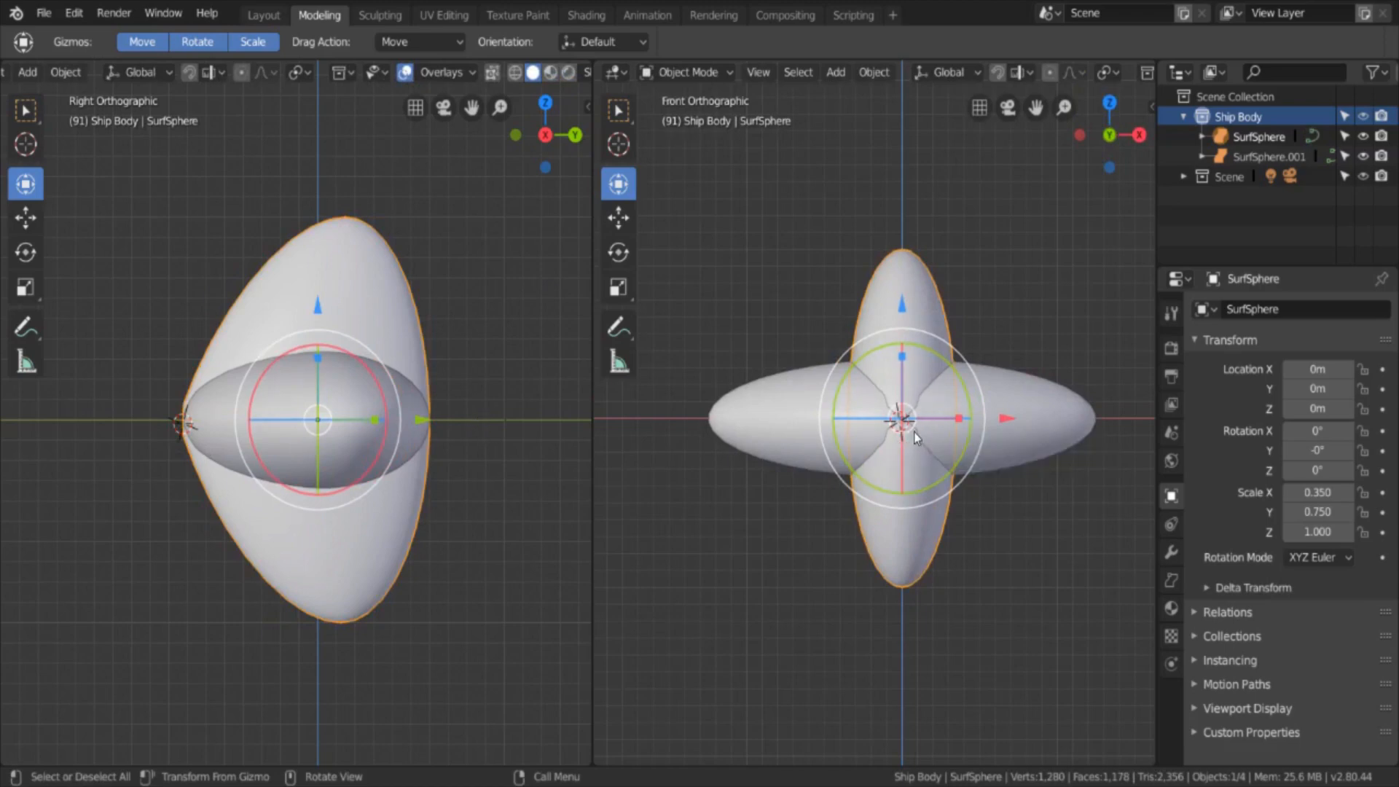
key("shift+a")
mouse_move(916, 435)
mouse_move(910, 395)
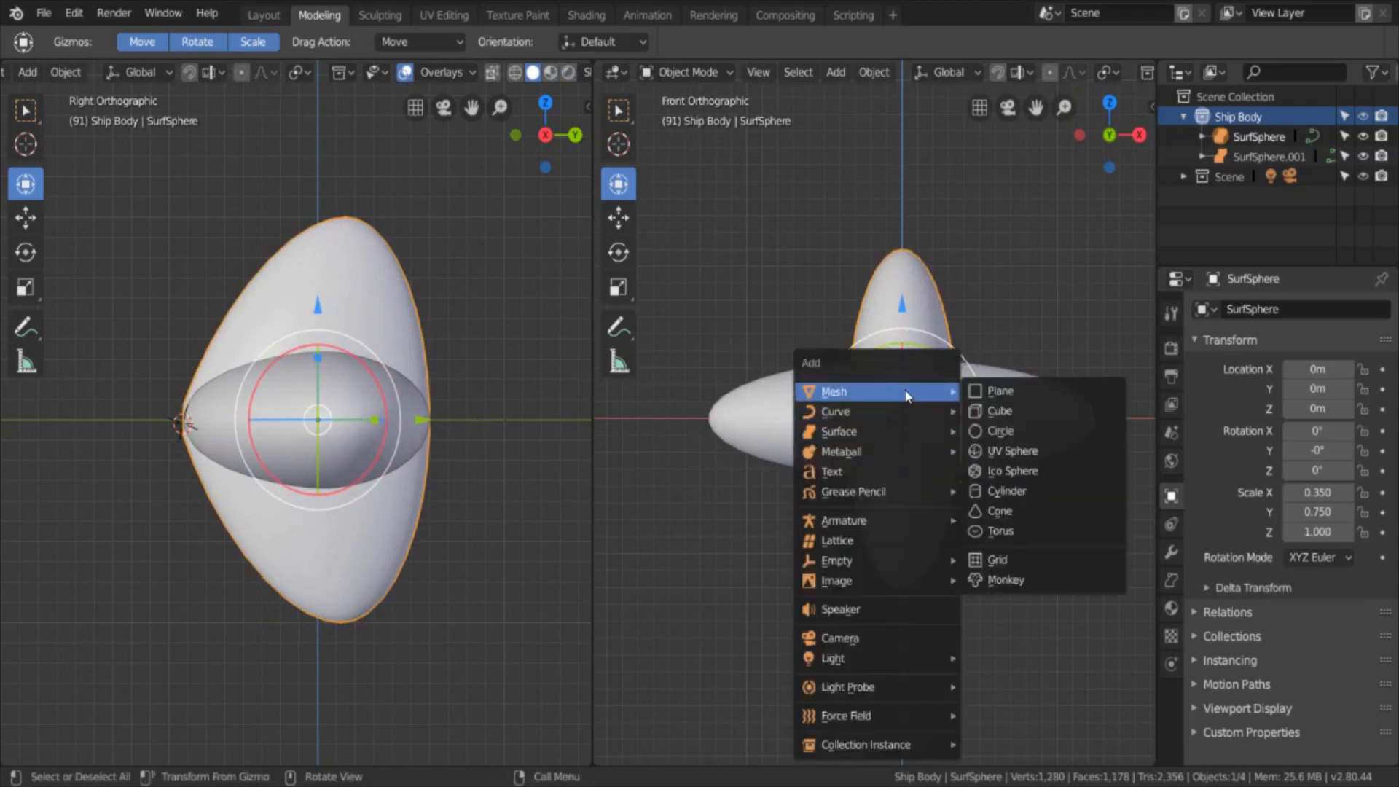
left_click(1025, 428)
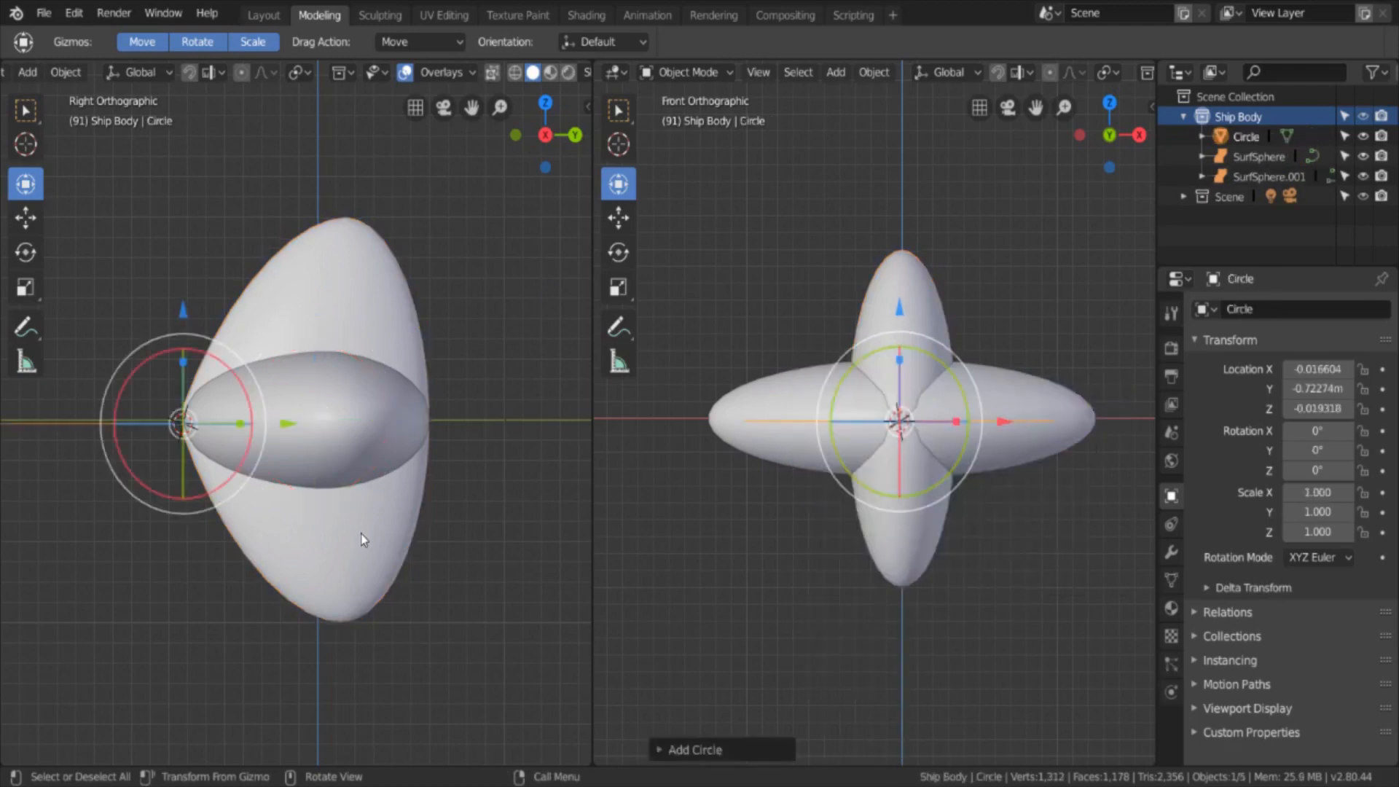
key("r")
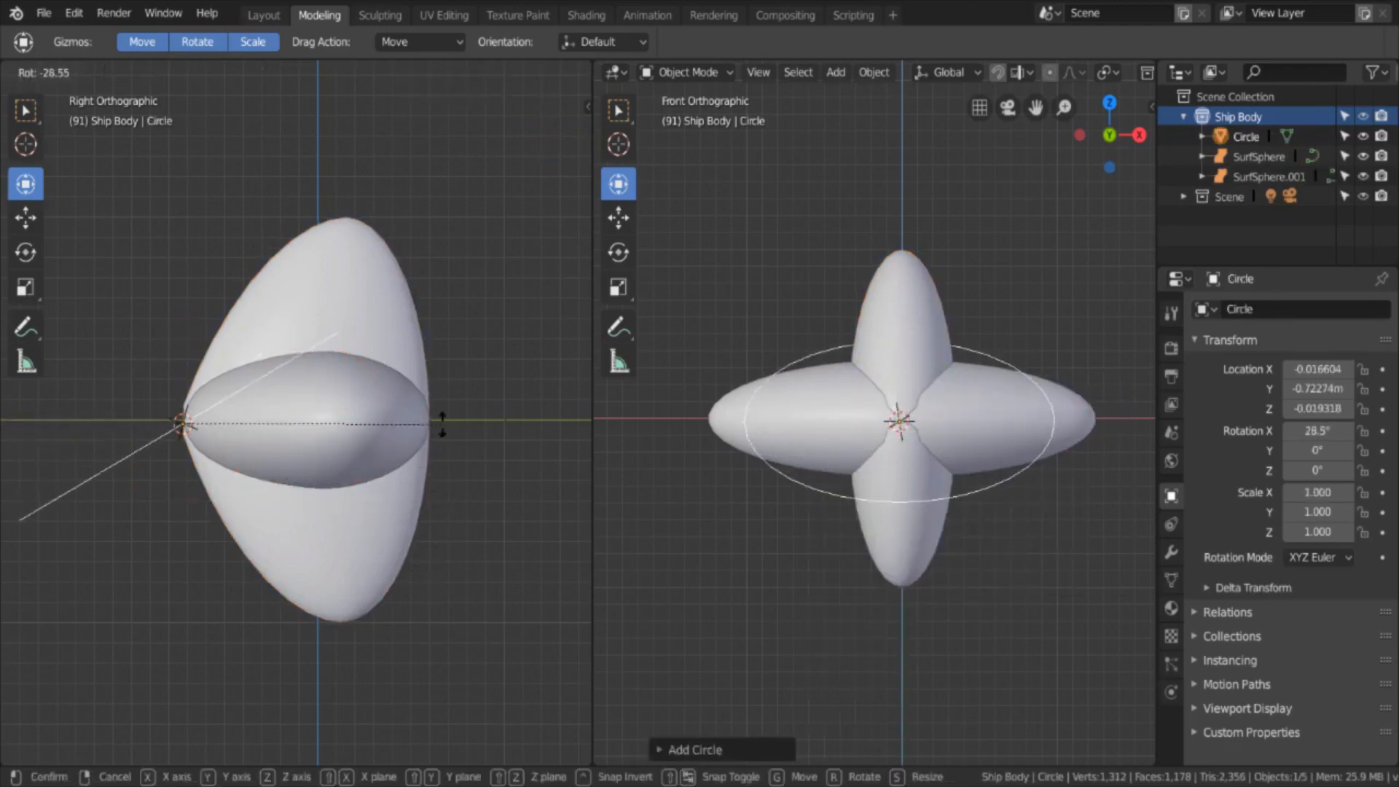
key("Escape")
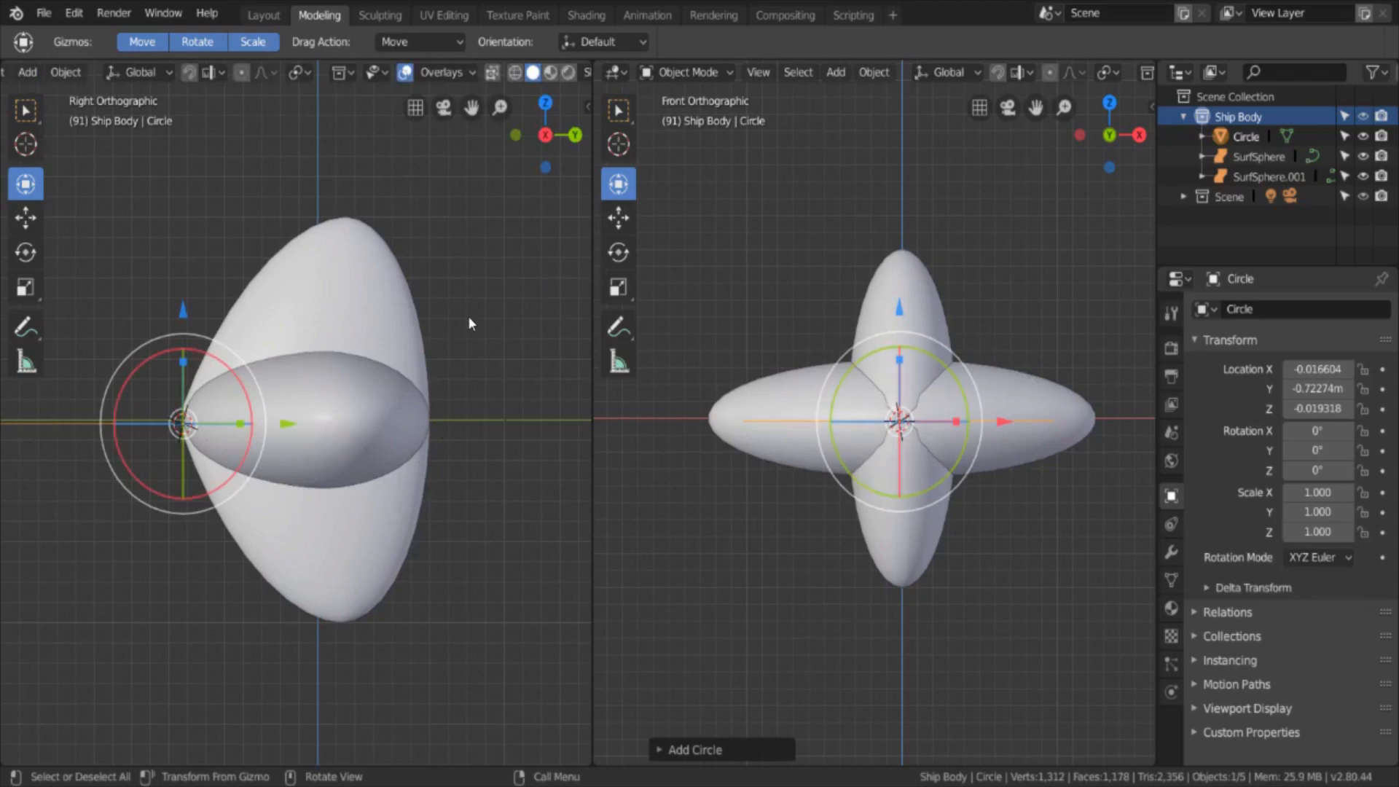
Step: Set the circle's X, Y and Z location to 0 m
key("KP_7")
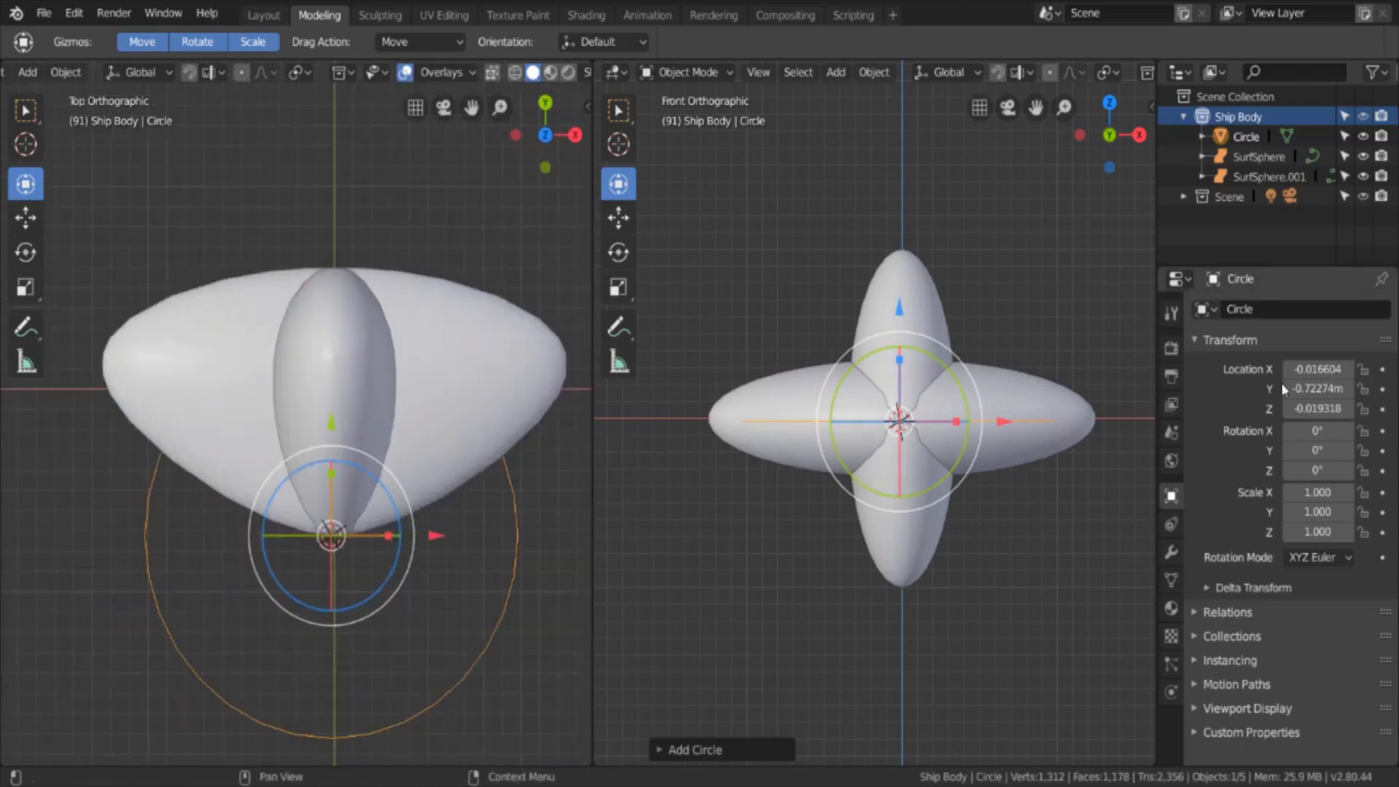
left_click(1323, 369)
type("0m")
key("Return")
left_click(1317, 380)
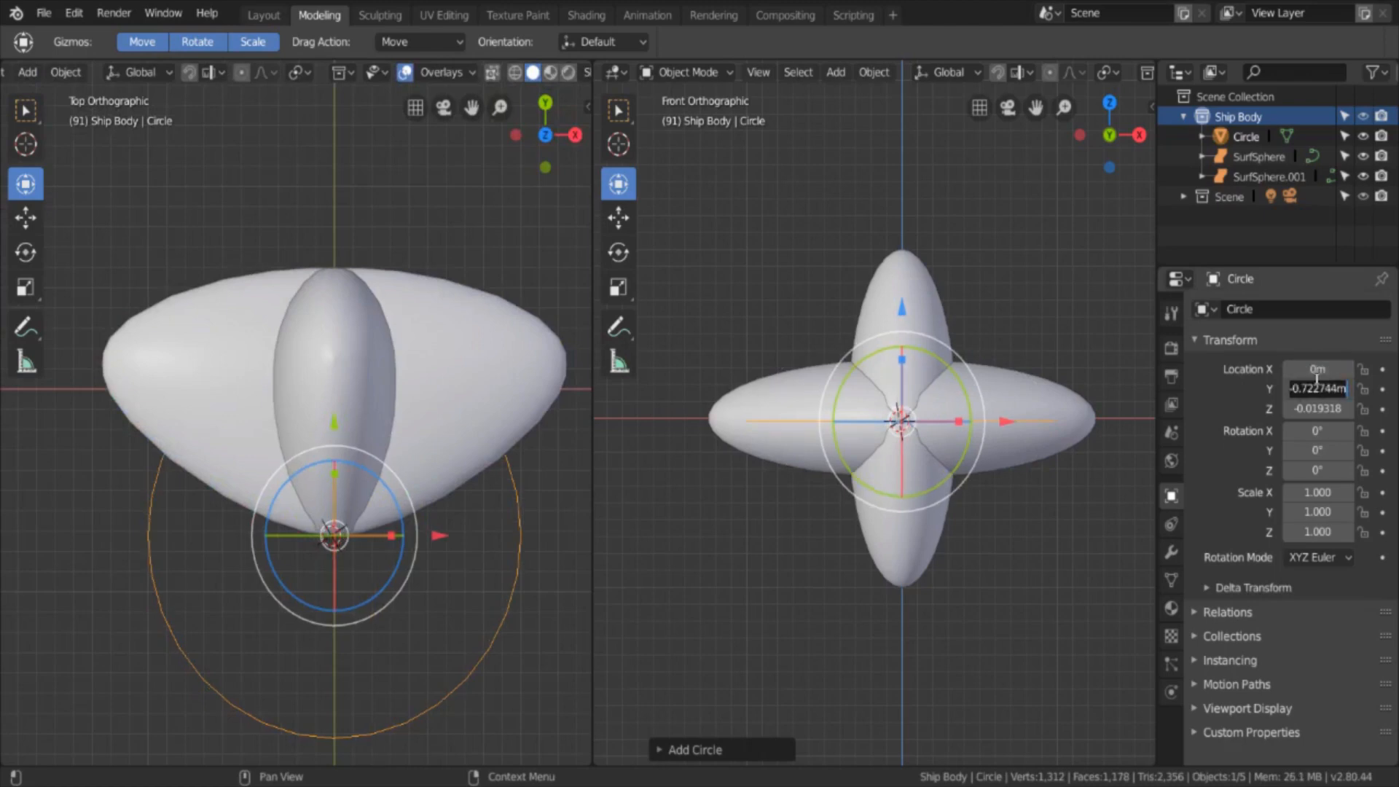
type("0")
key("Return")
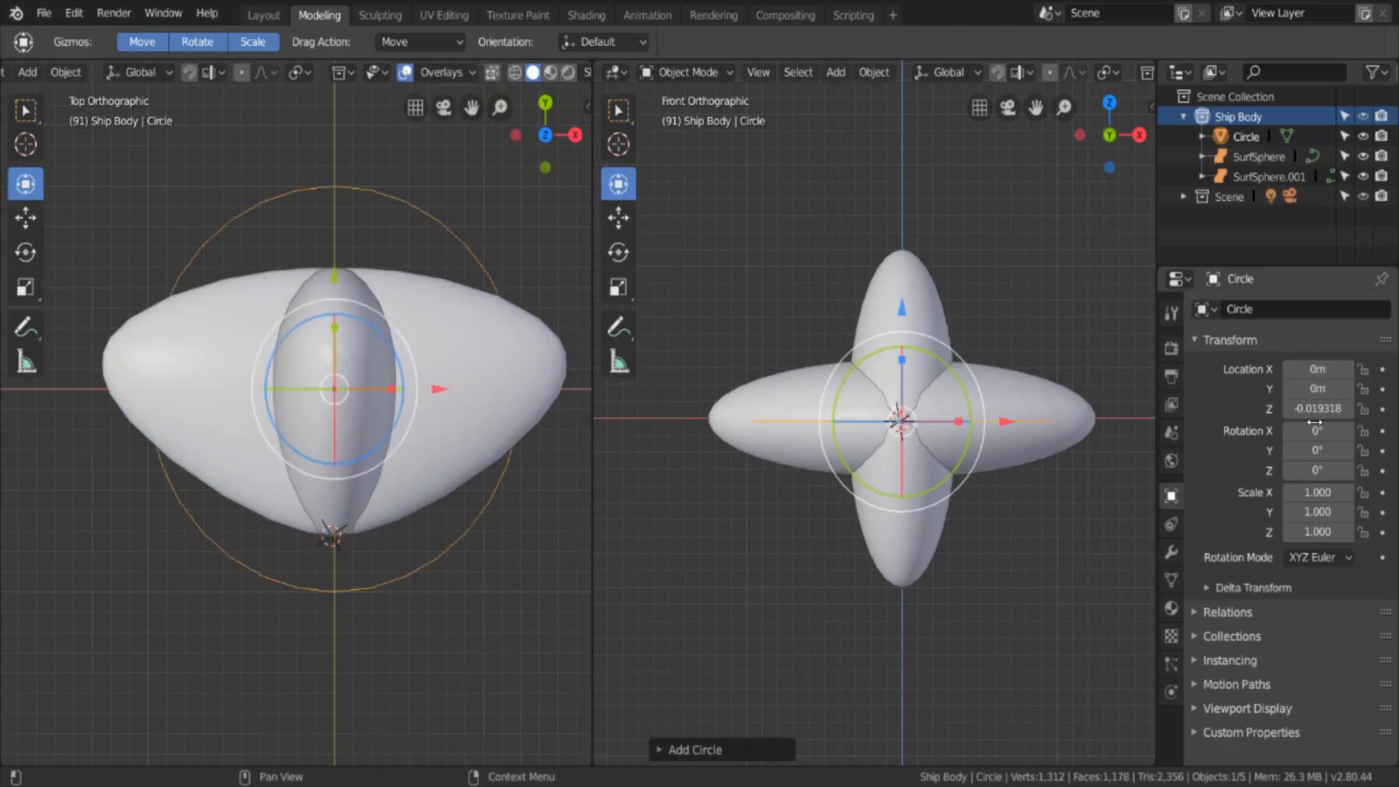
left_click(1317, 408)
type("0")
key("Return")
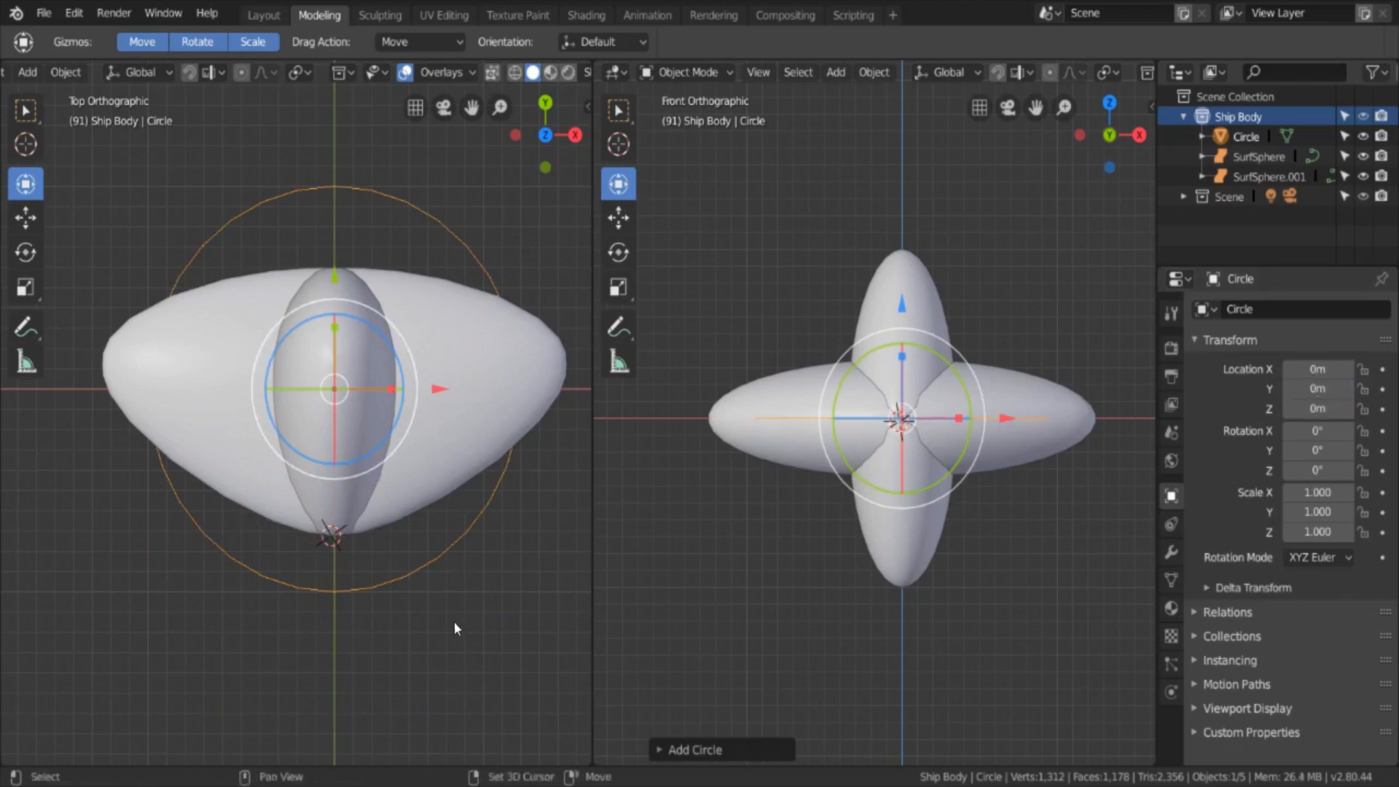
Step: Scale the circle to about 1.423 along X and 0.956 along Y so it surrounds the body, and enter Edit Mode on it
middle_click_drag(453, 620, 404, 599, "shift")
key("s")
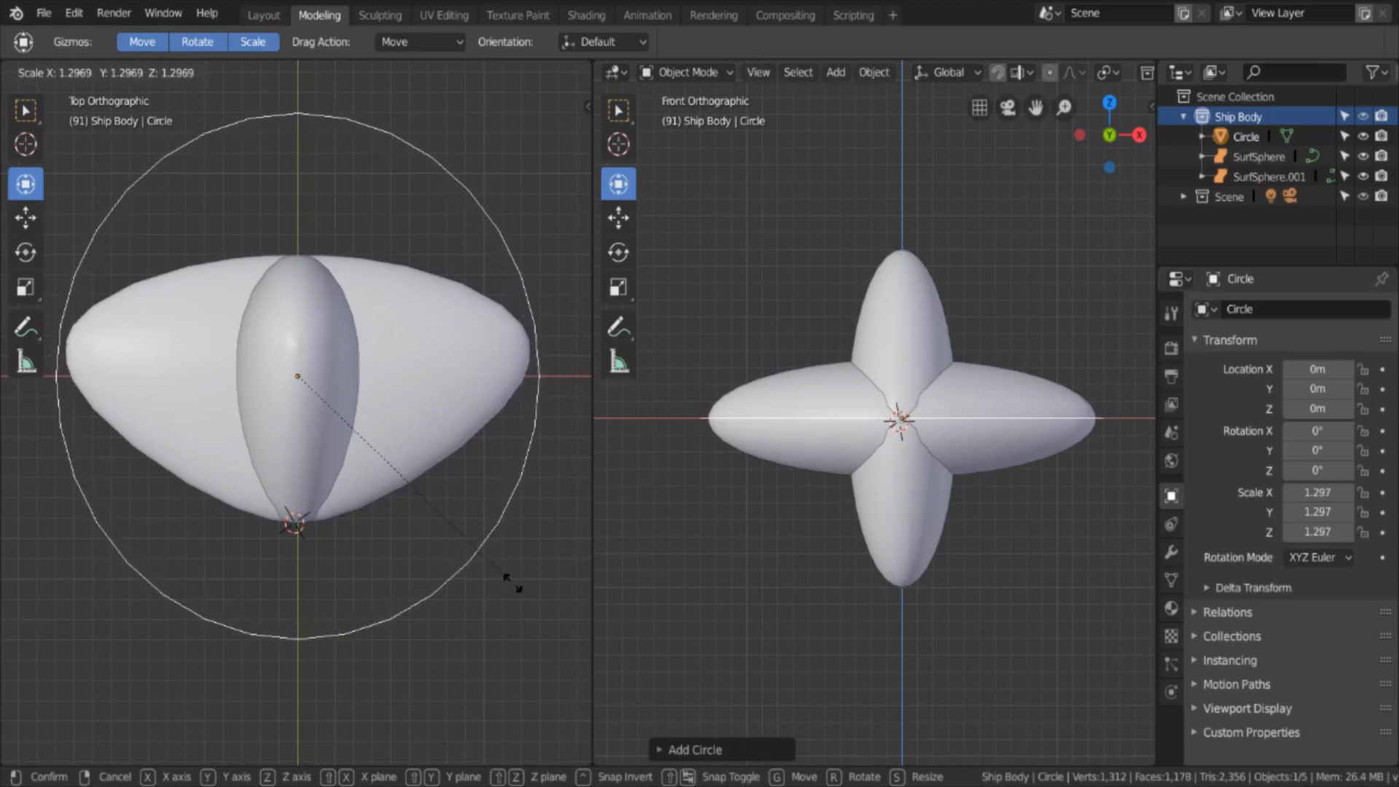
key("Escape")
key("s")
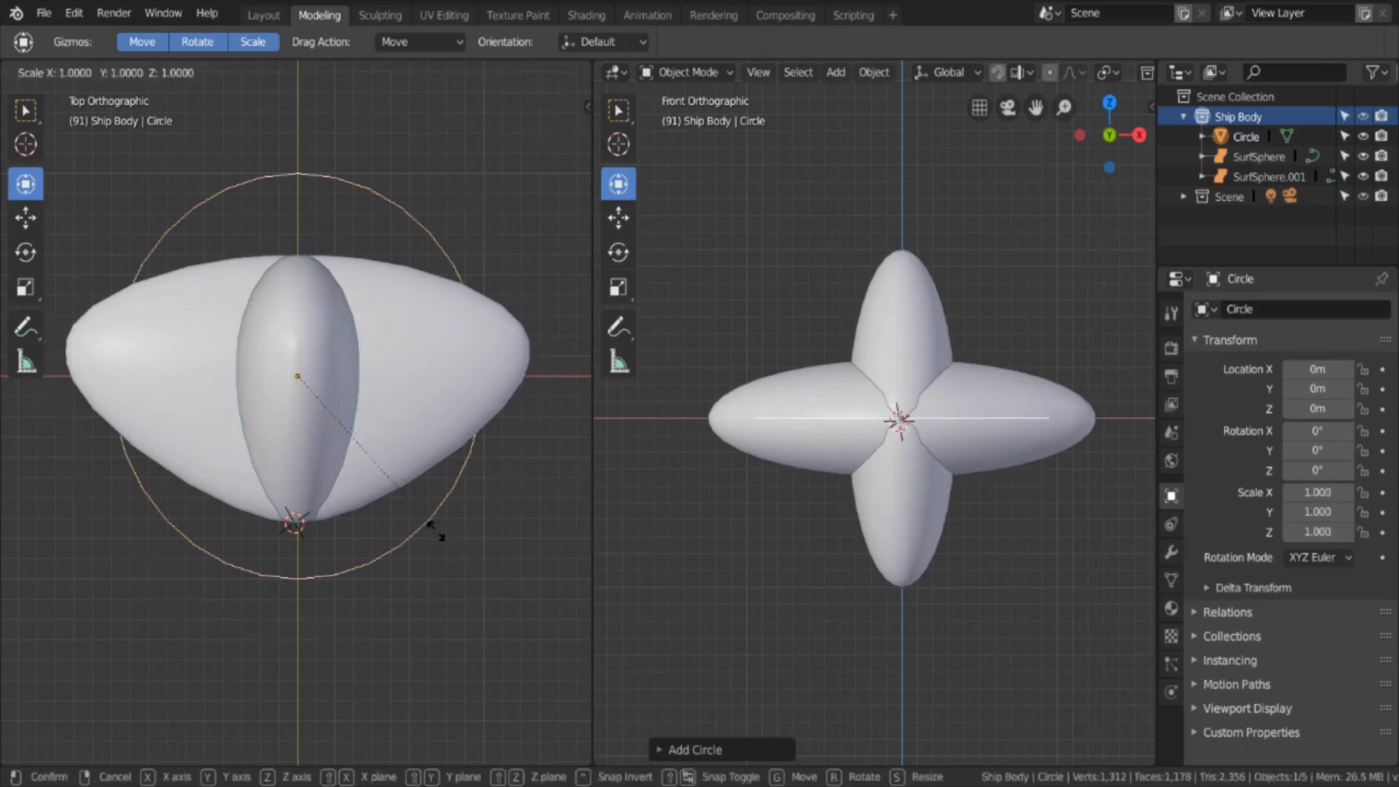
key("x")
left_click(546, 522)
key("s")
key("y")
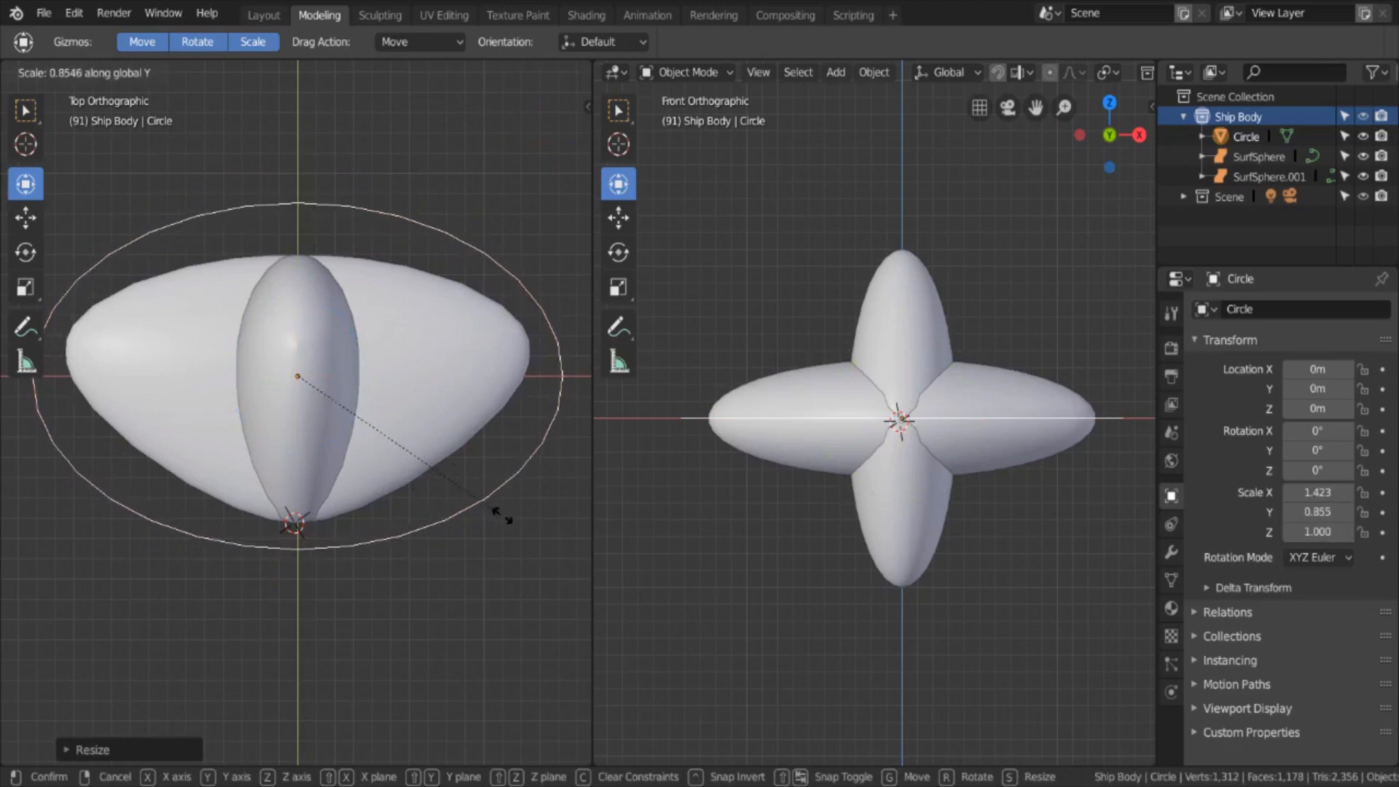
left_click(531, 523)
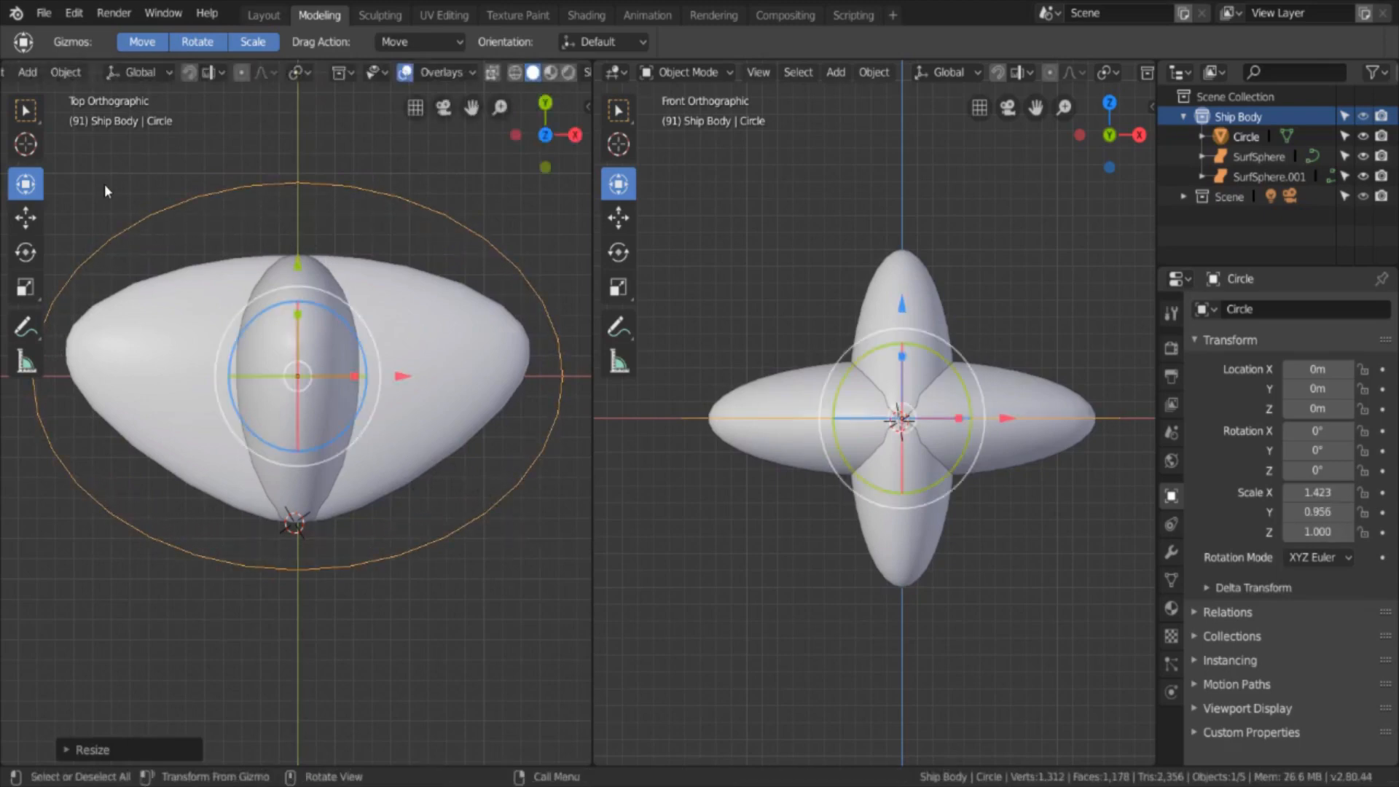
key("Tab")
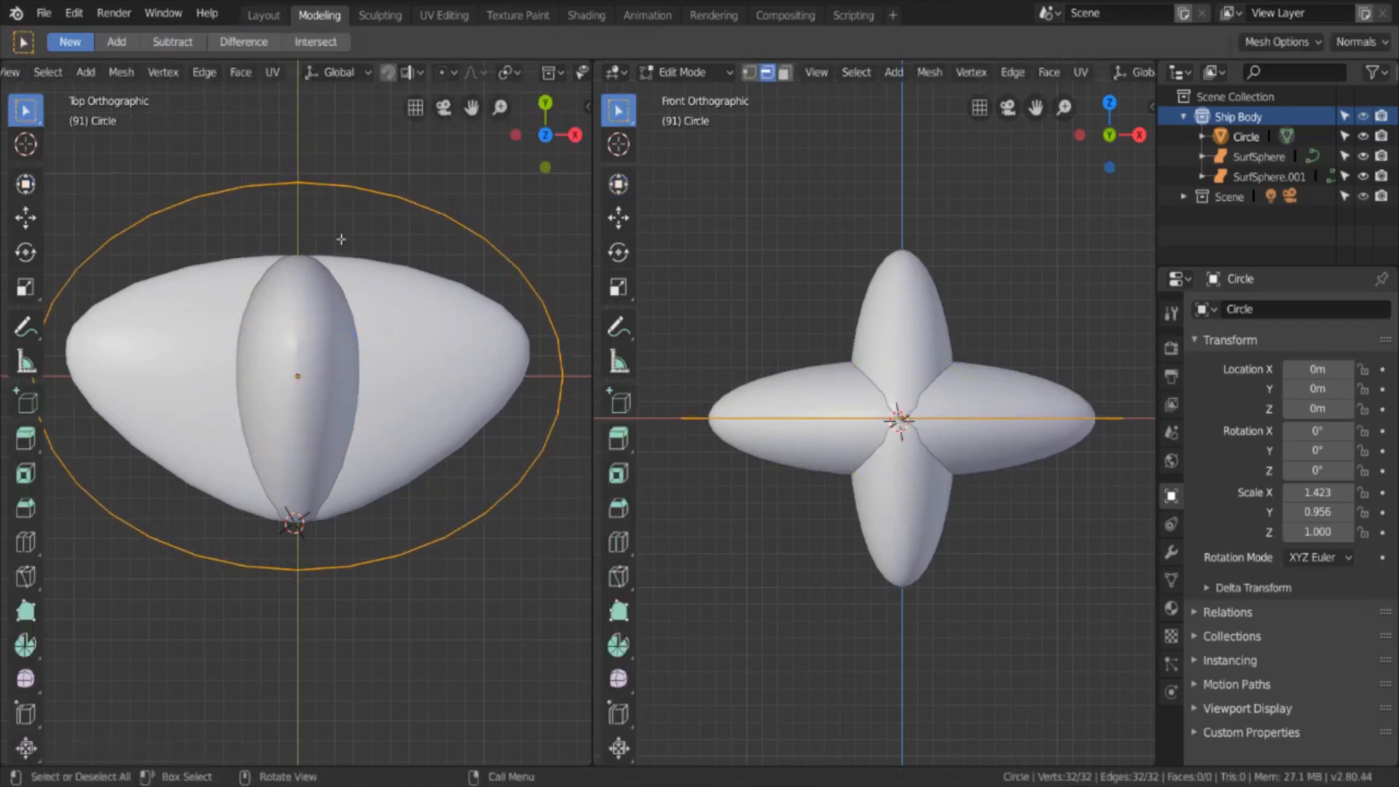
middle_click_drag(146, 219, 88, 108)
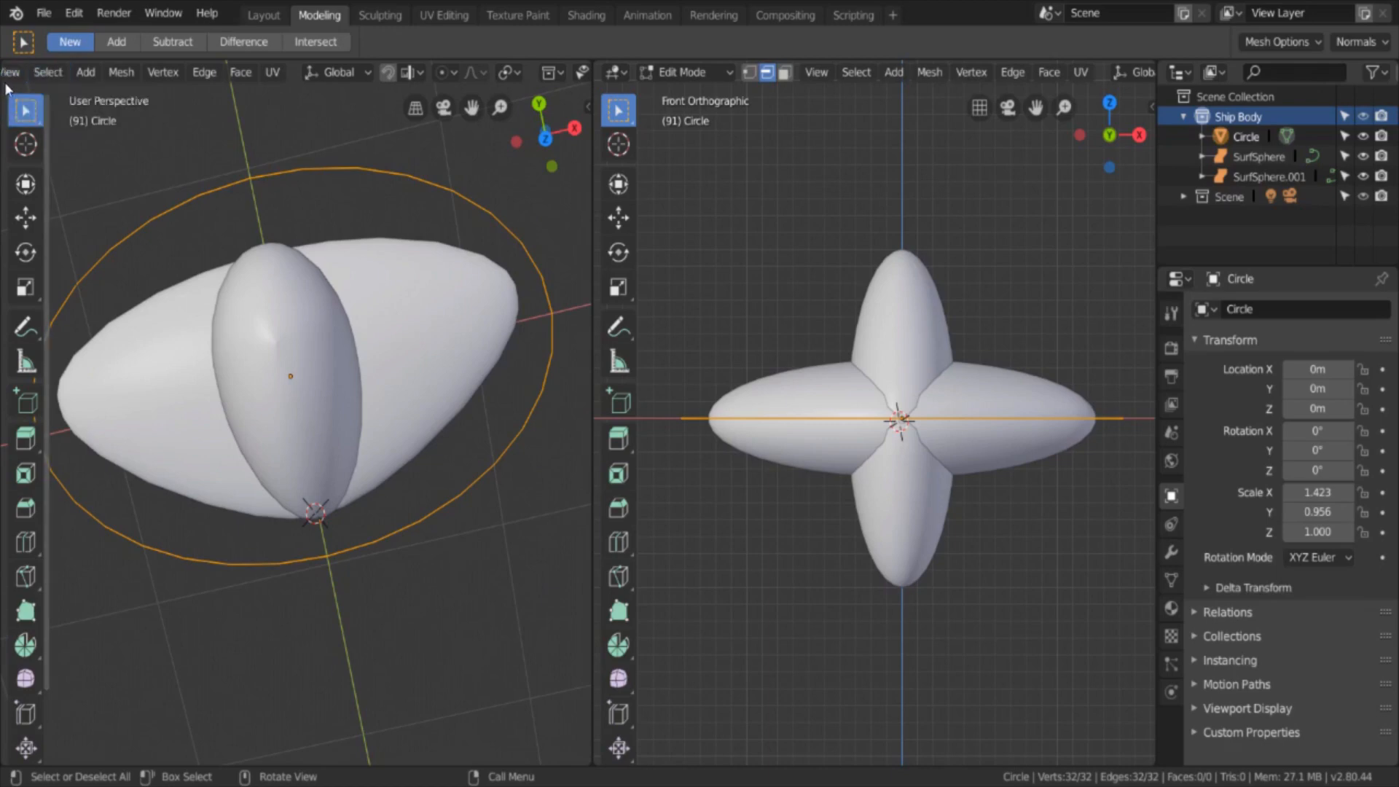
left_click(9, 73)
key("Escape")
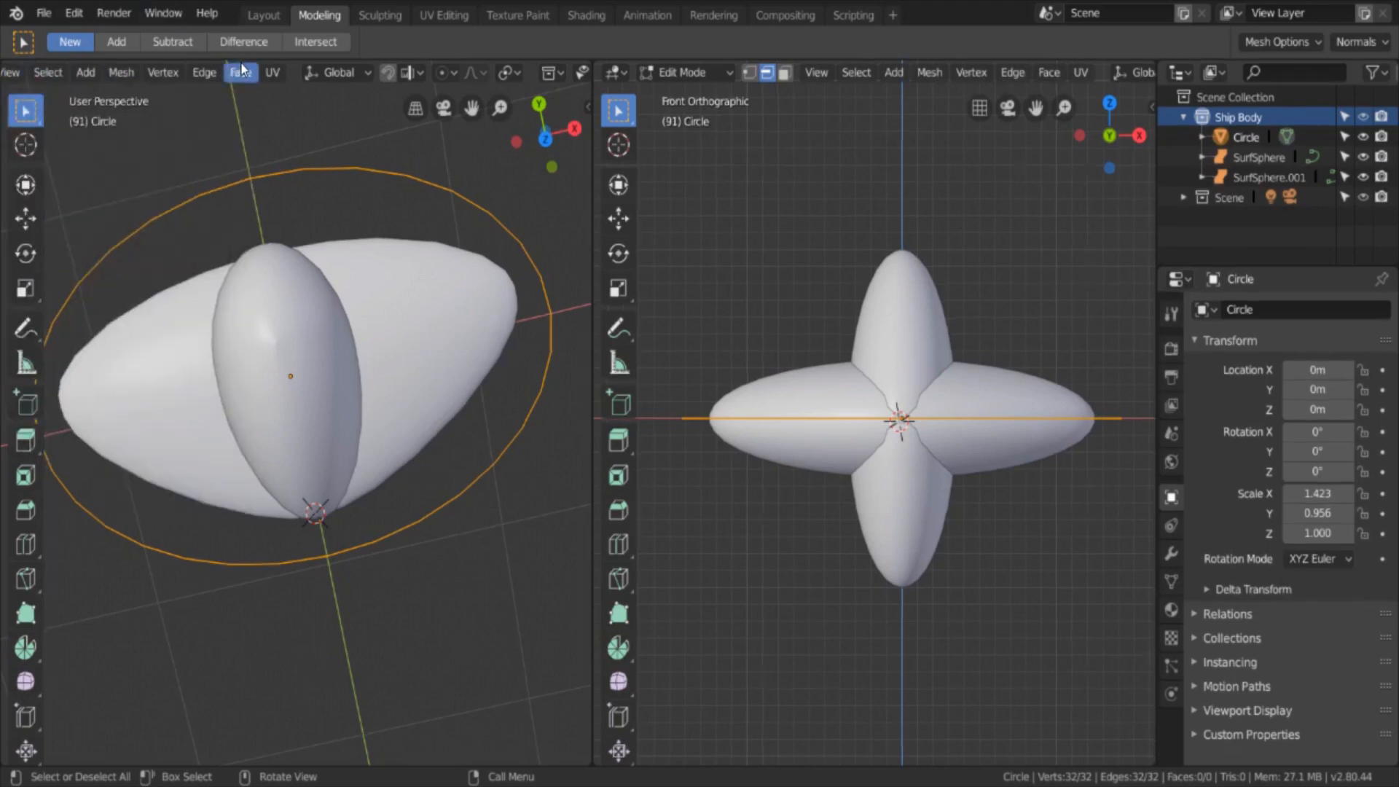
key("KP_7")
middle_click_drag(229, 495, 246, 501, "shift")
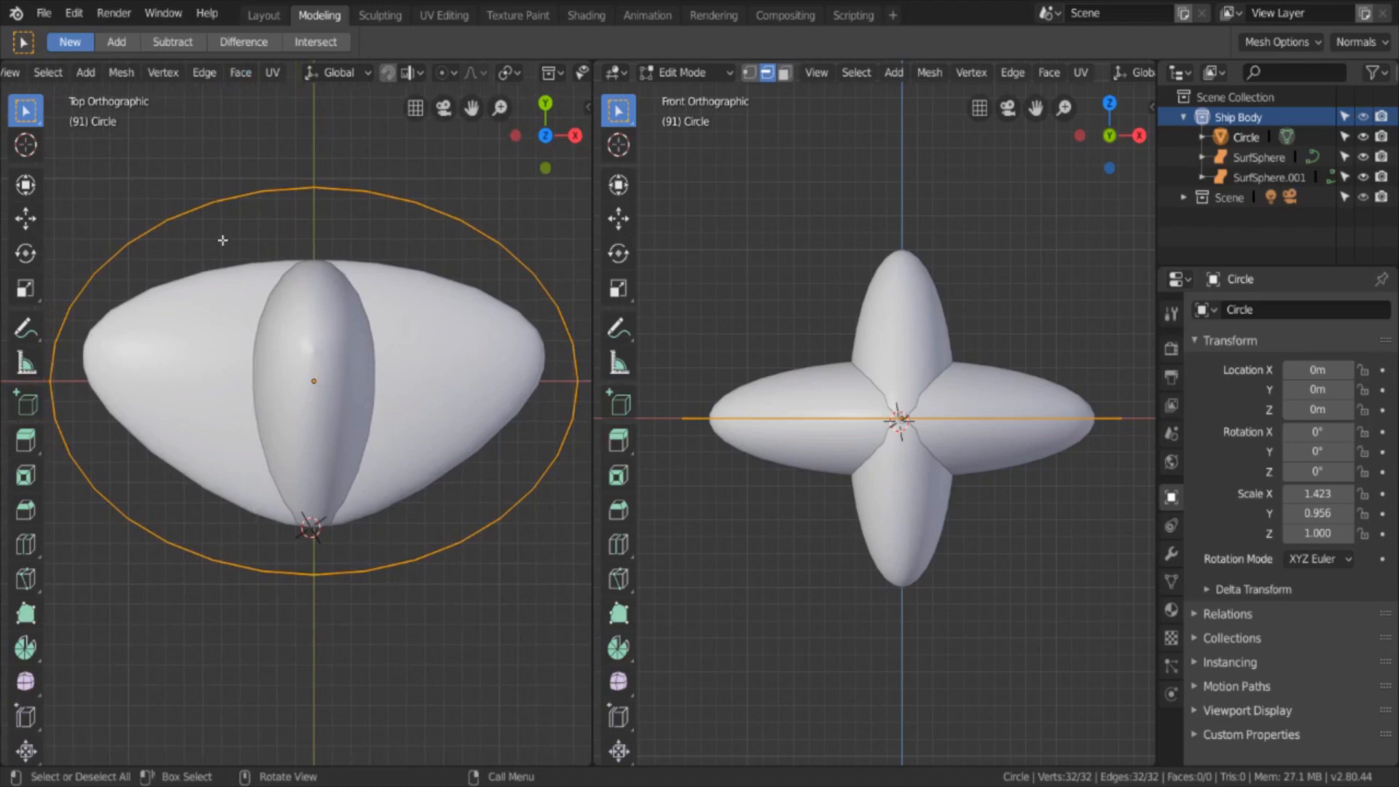
Step: Move the whole circle slightly in the positive Y direction, toward the ship body's wide end
key("g")
key("y")
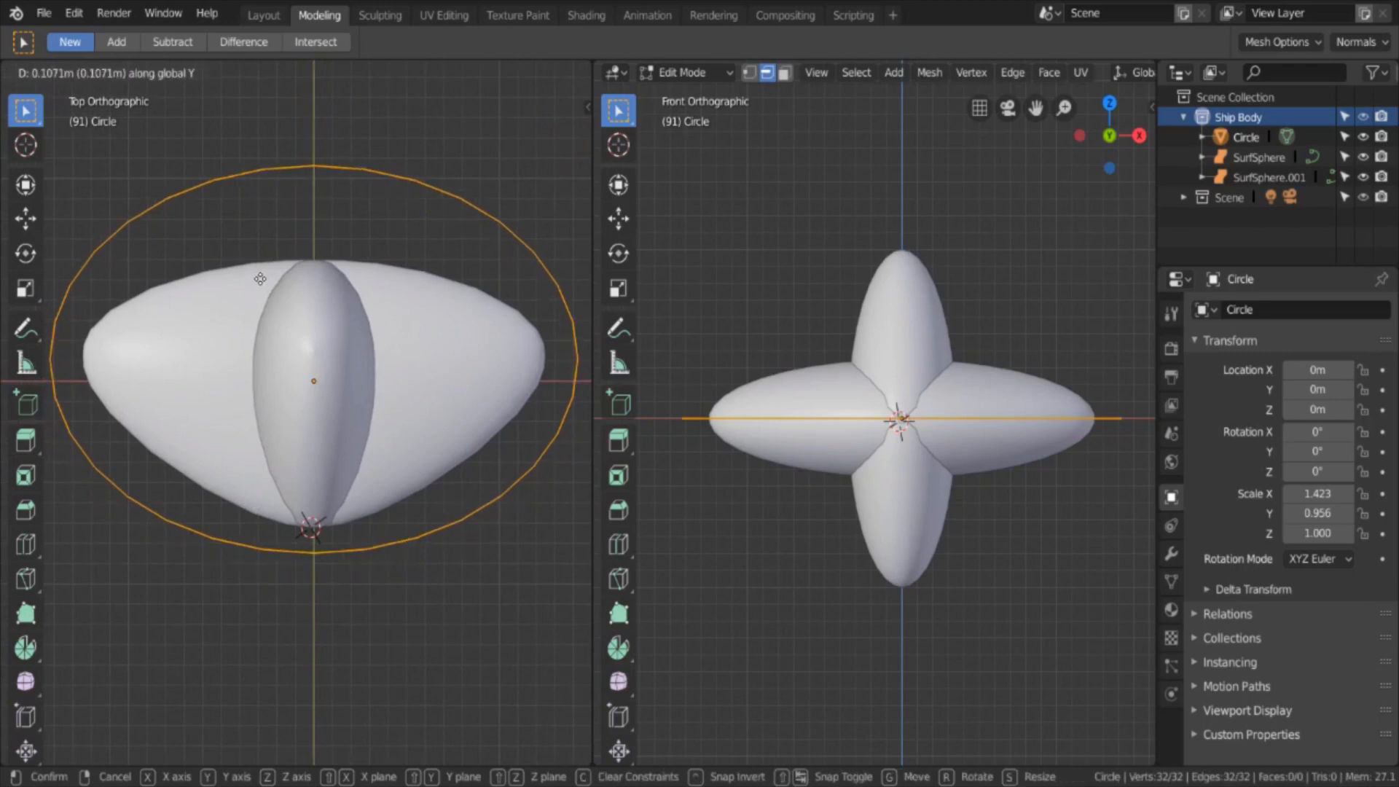
right_click(260, 288)
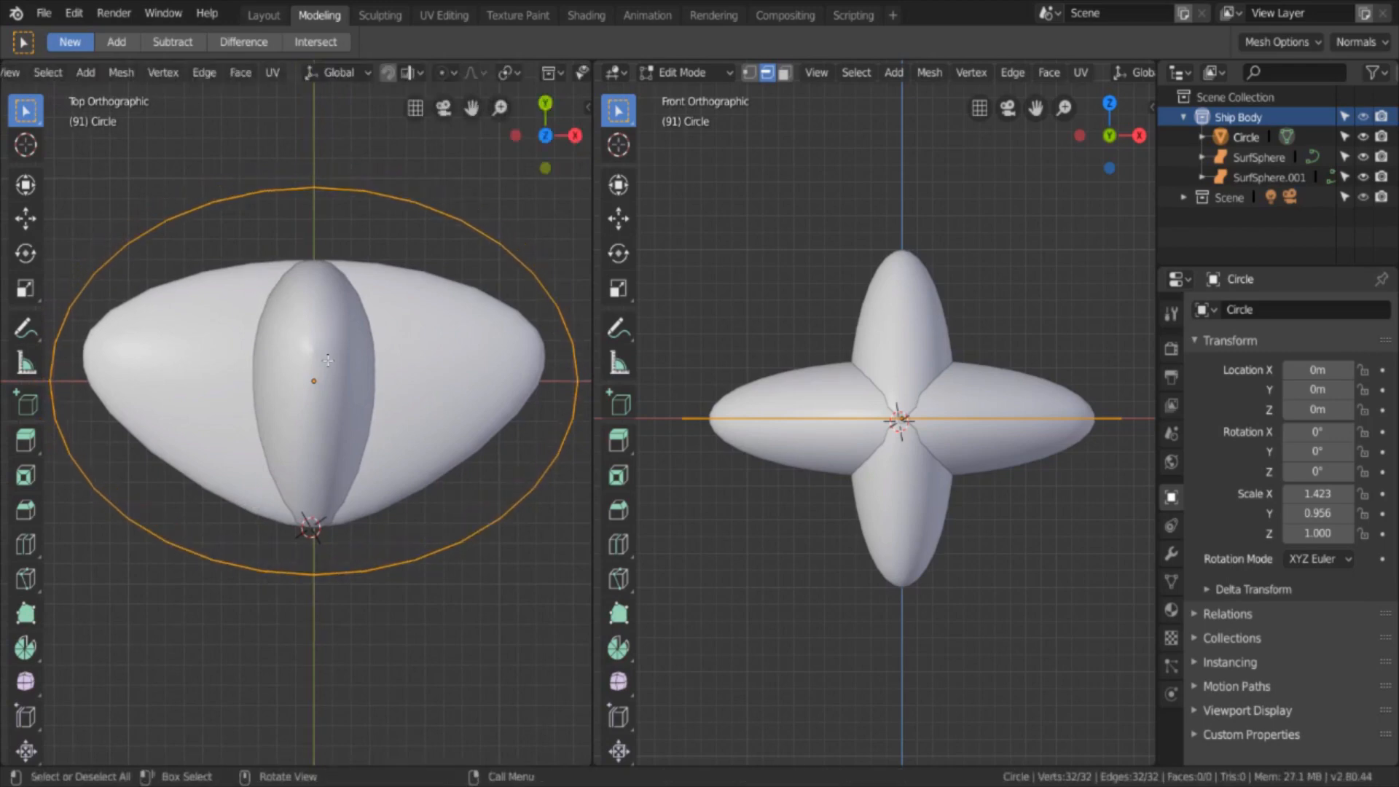
key("g")
key("y")
left_click(359, 390)
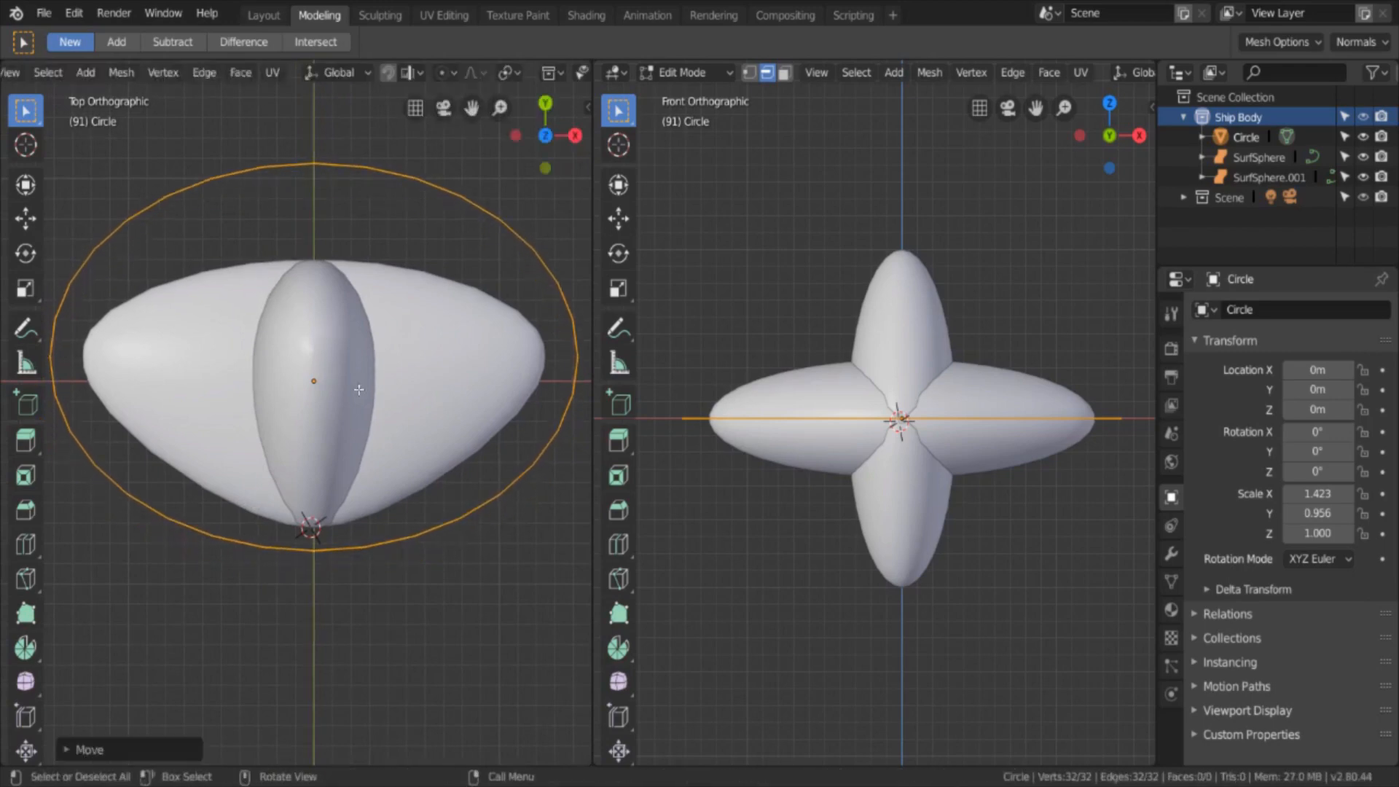
Step: Stretch the circle along Y into a rounder shape and shift it further in the positive Y direction
key("s")
right_click(424, 475)
key("s")
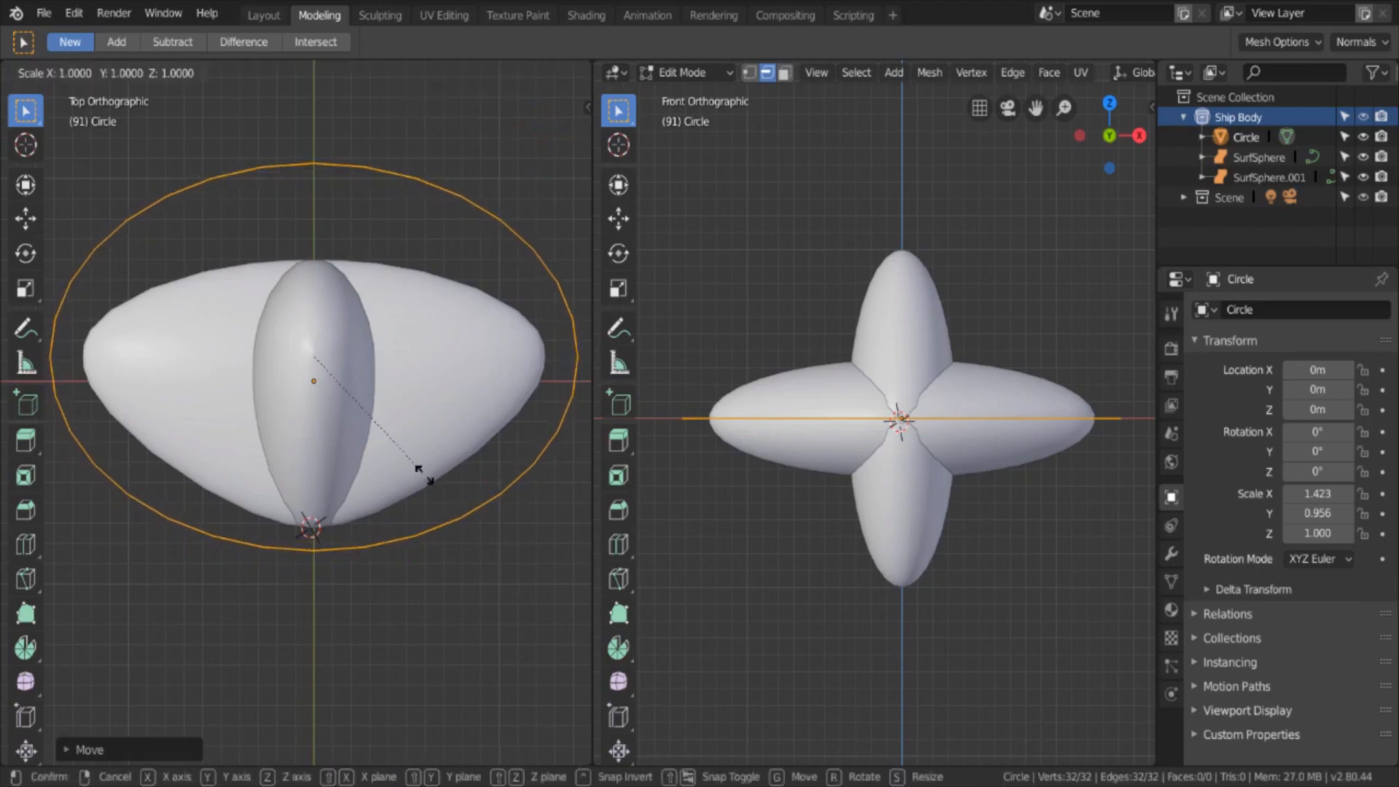
key("y")
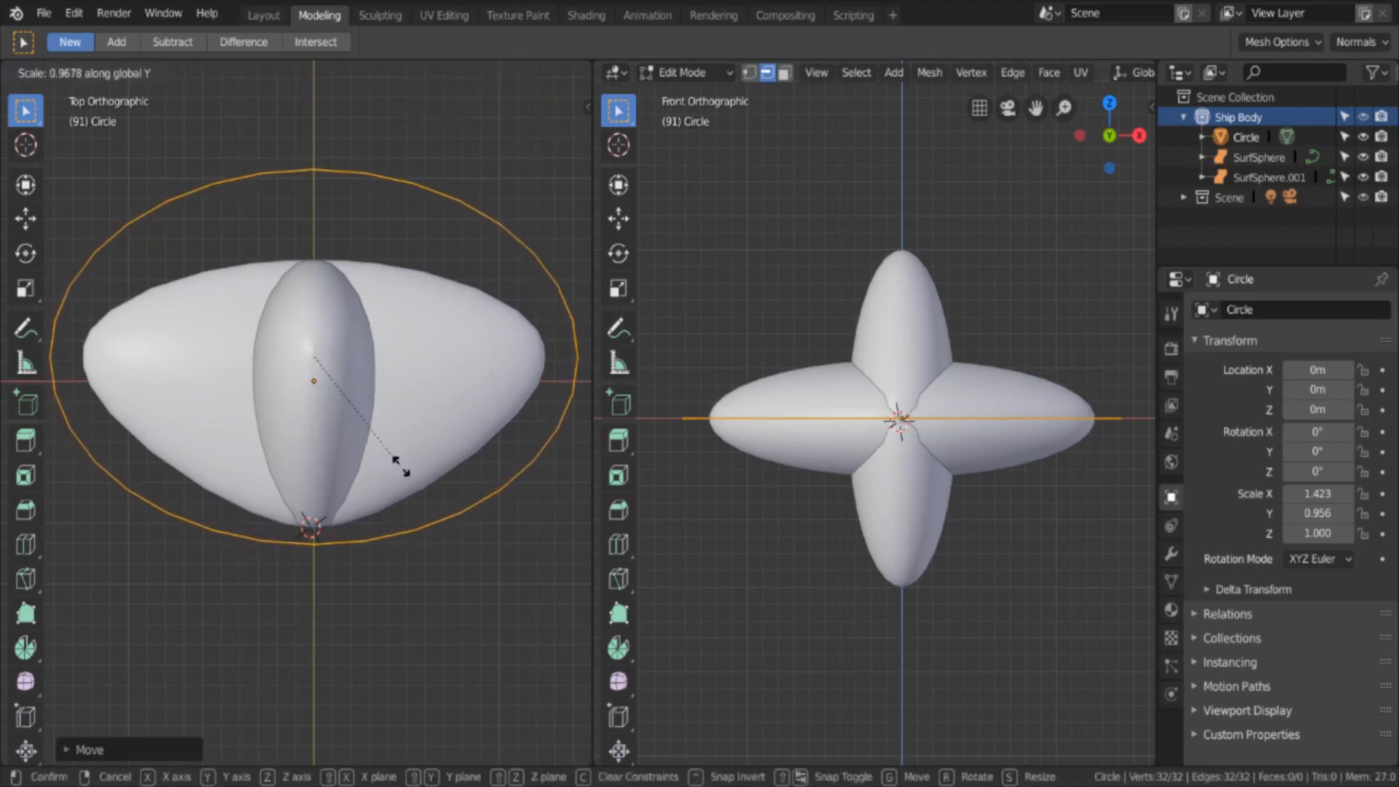
left_click(438, 465)
key("g")
key("y")
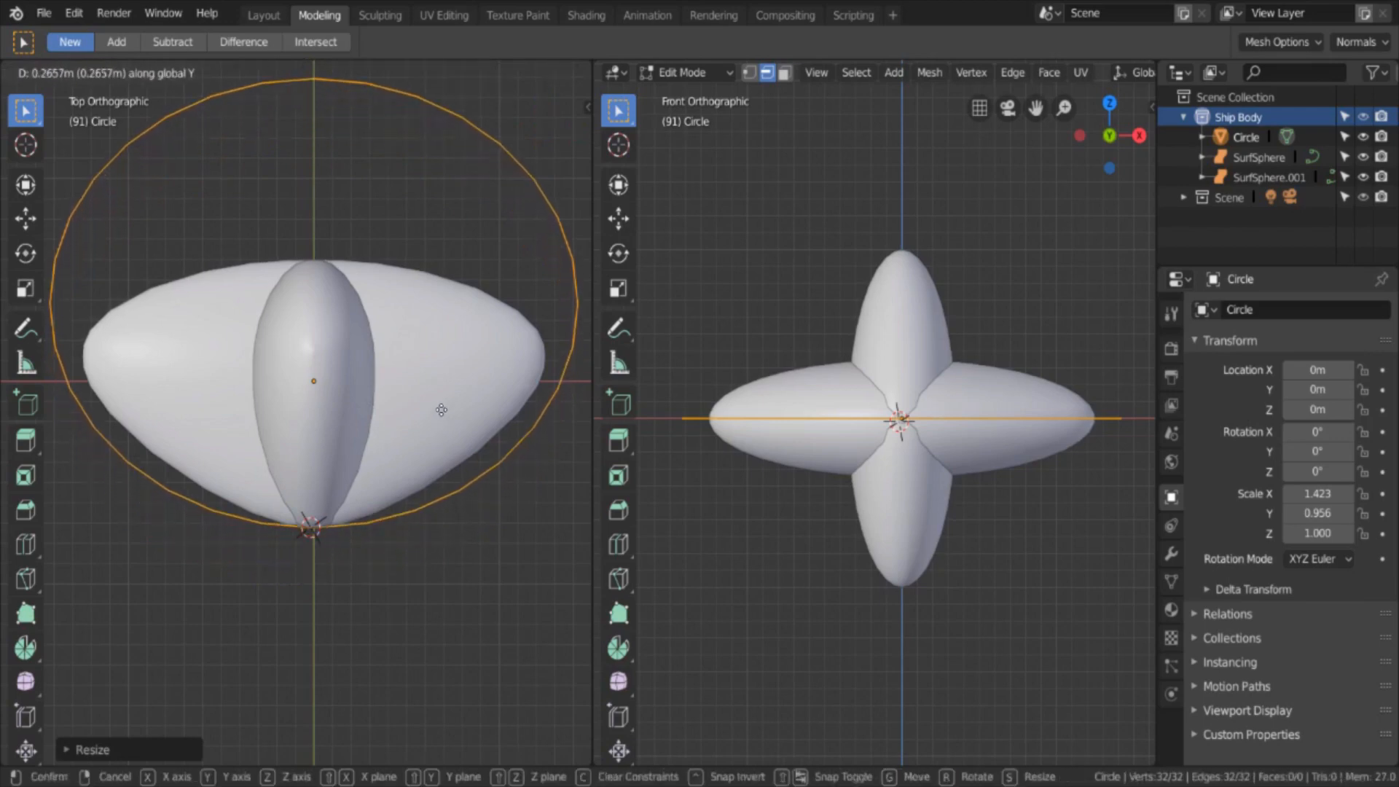
left_click(440, 433)
Step: Enlarge the circle again along Y and move it in positive Y so its arc sits just outside the body's narrow end
key("s")
key("y")
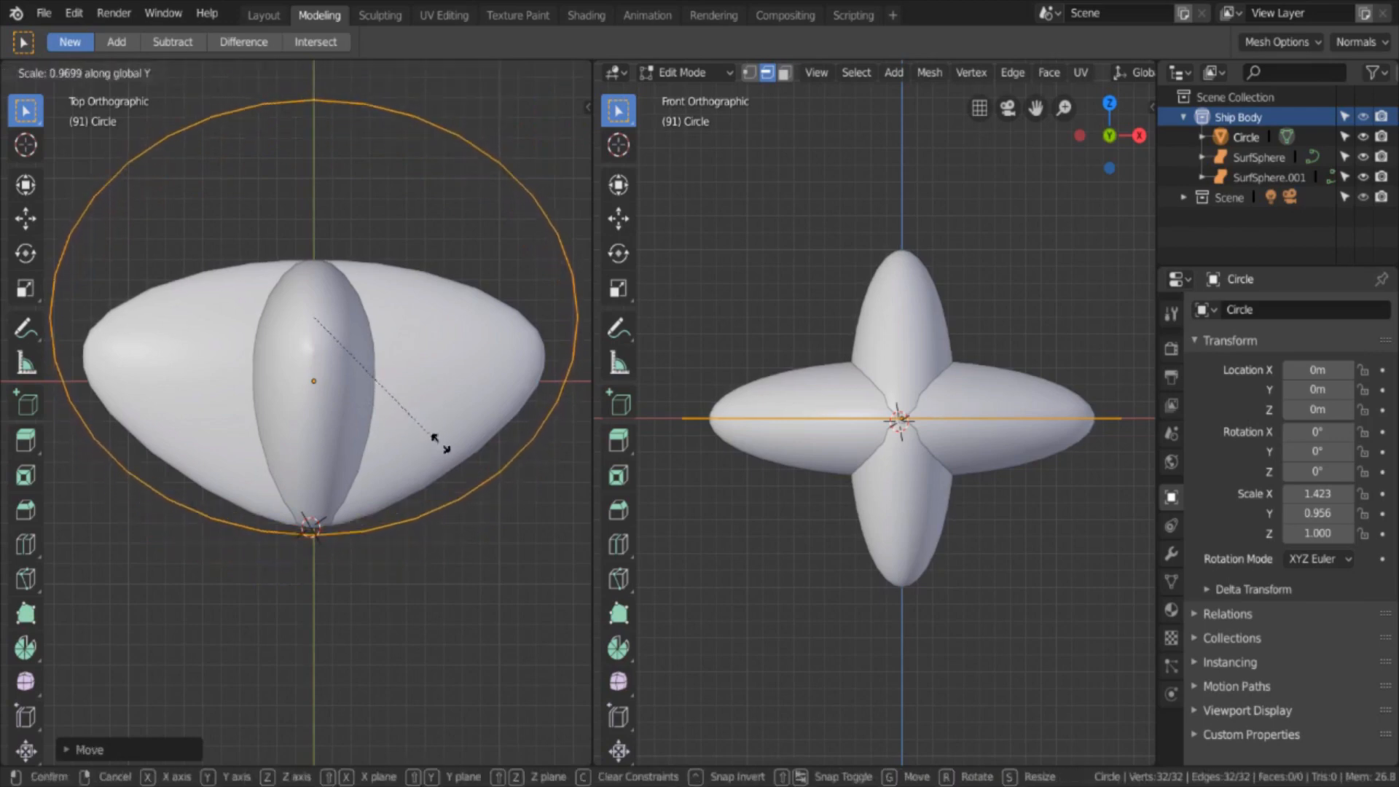
left_click(478, 435)
key("g")
key("y")
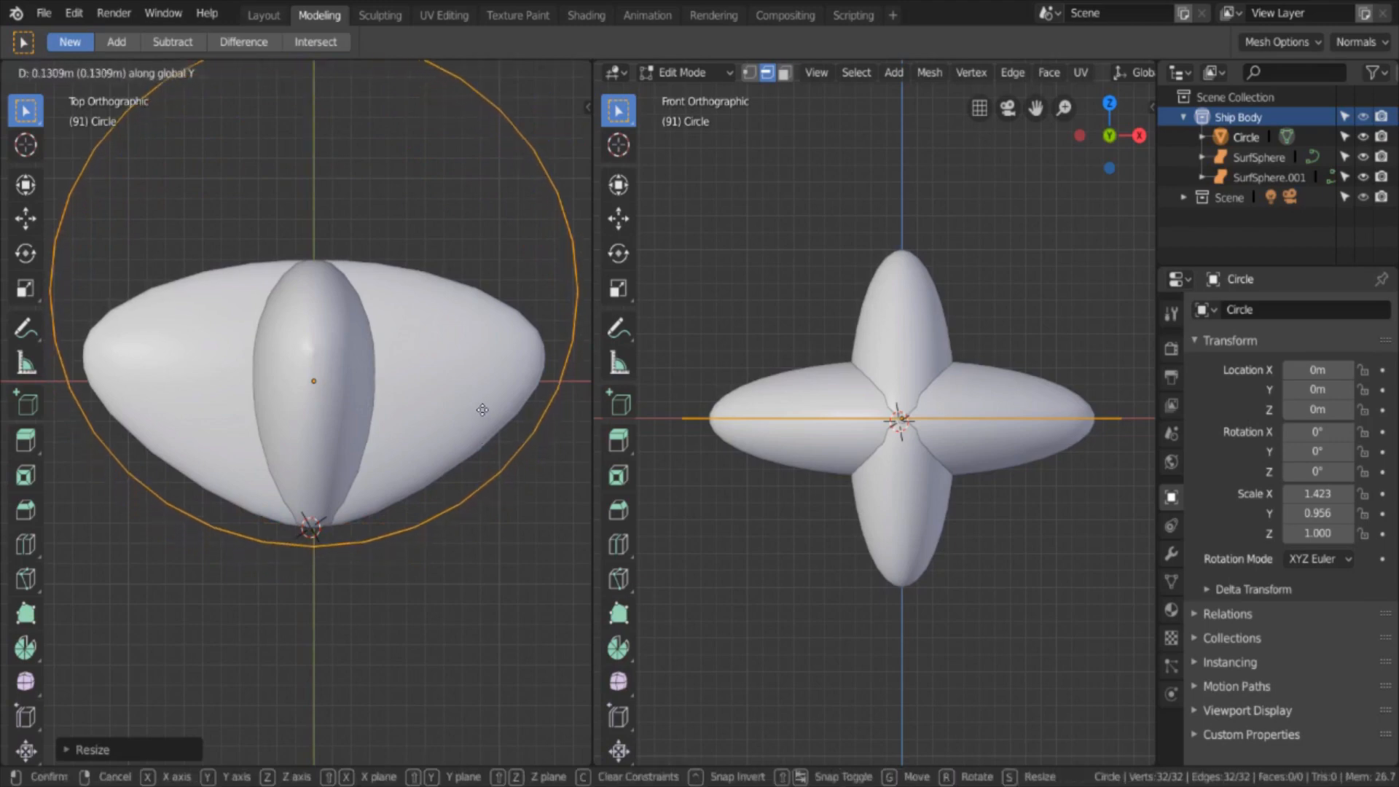
left_click(485, 402)
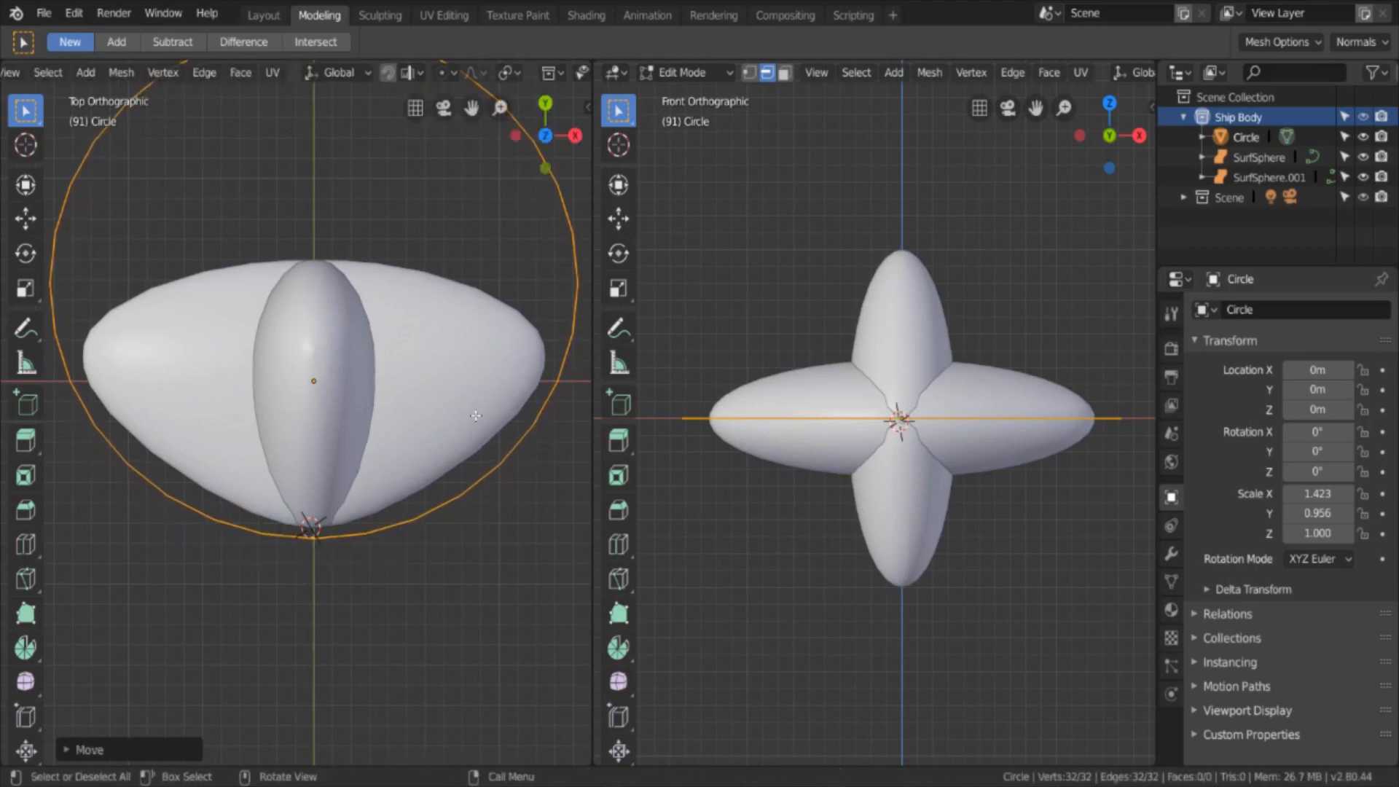
Step: Delete the vertices of the circle's positive Y half in vertex select mode, keeping the arc around the body's narrow end
scroll(476, 416, "down", 1)
scroll(182, 73, "up", 3)
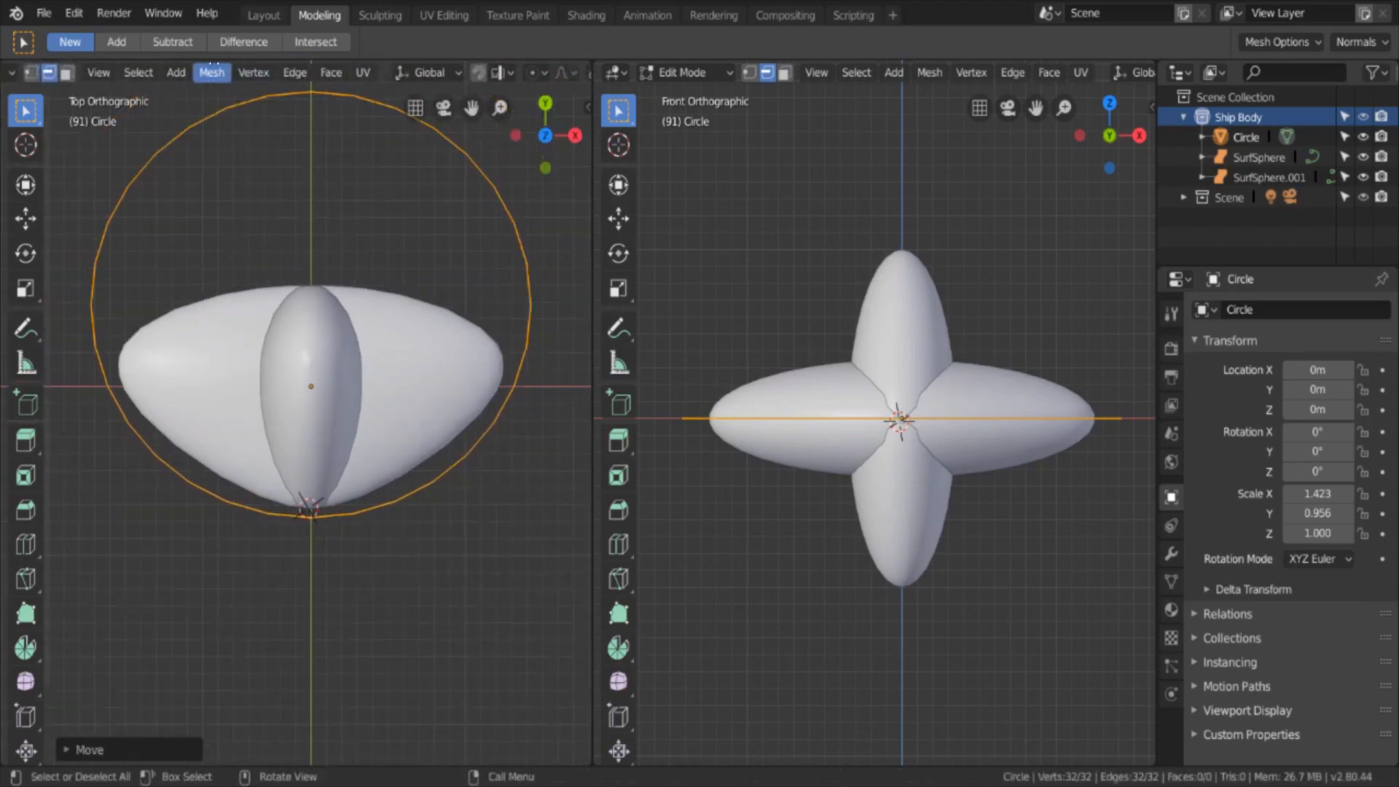
scroll(211, 72, "down", 3)
left_click(156, 72)
scroll(125, 139, "down", 1)
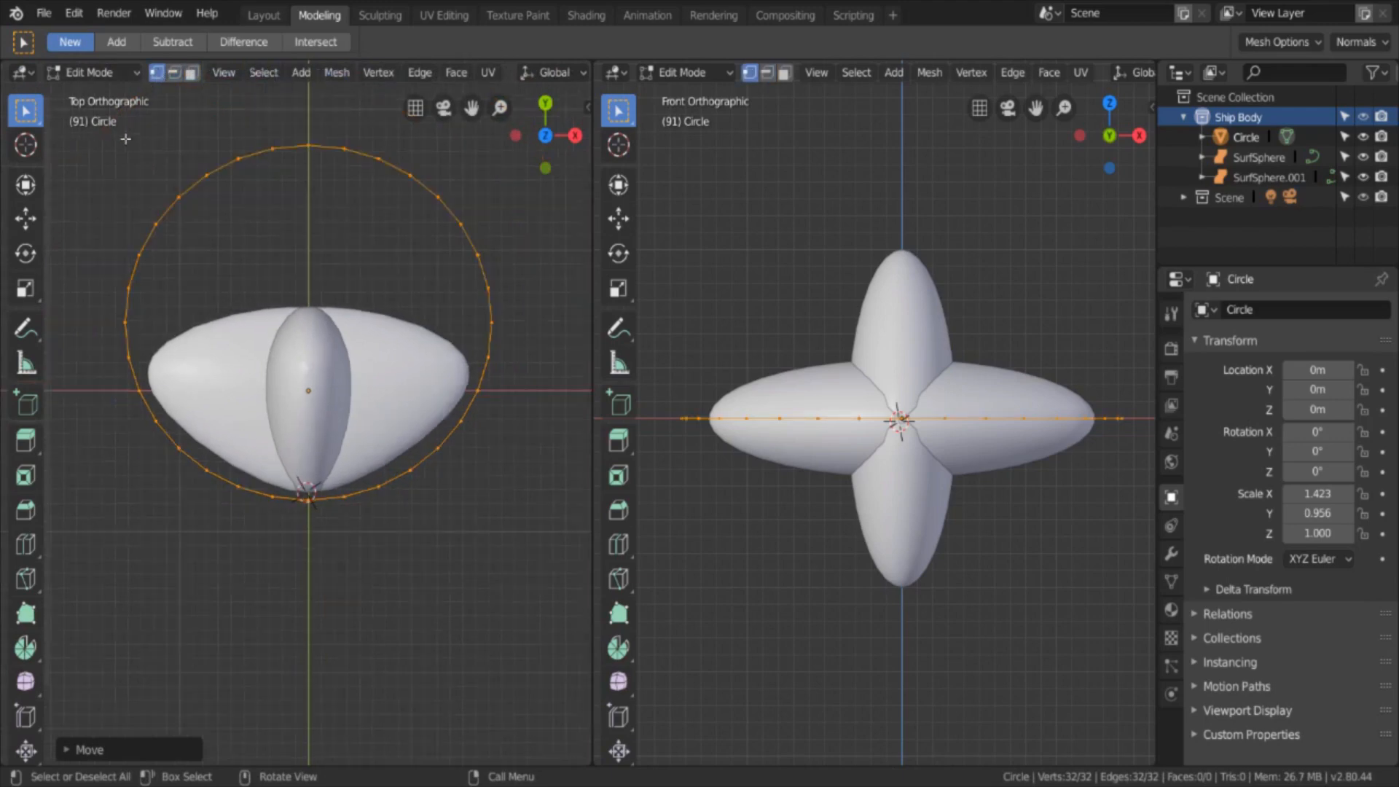
left_click(134, 145)
key("b")
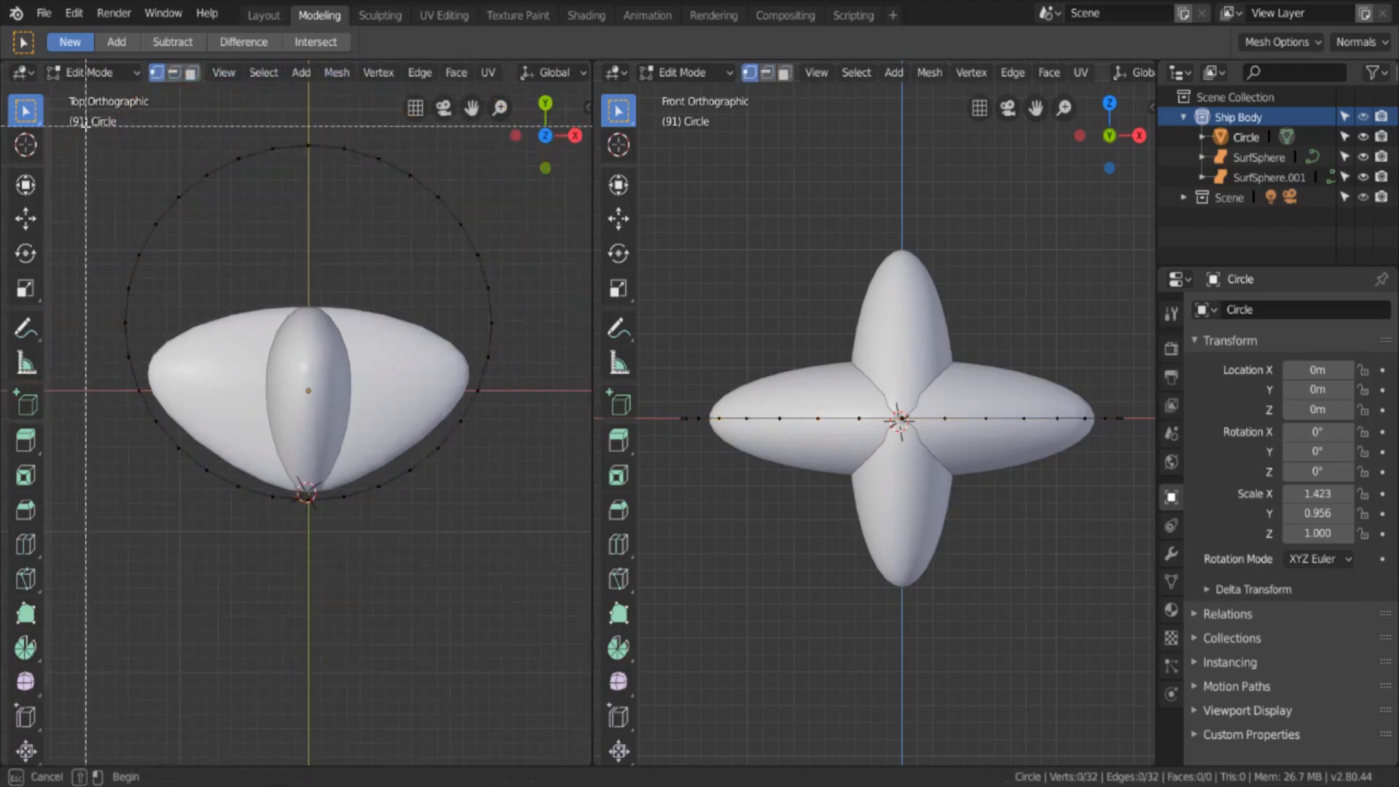
left_click_drag(86, 125, 519, 306)
key("x")
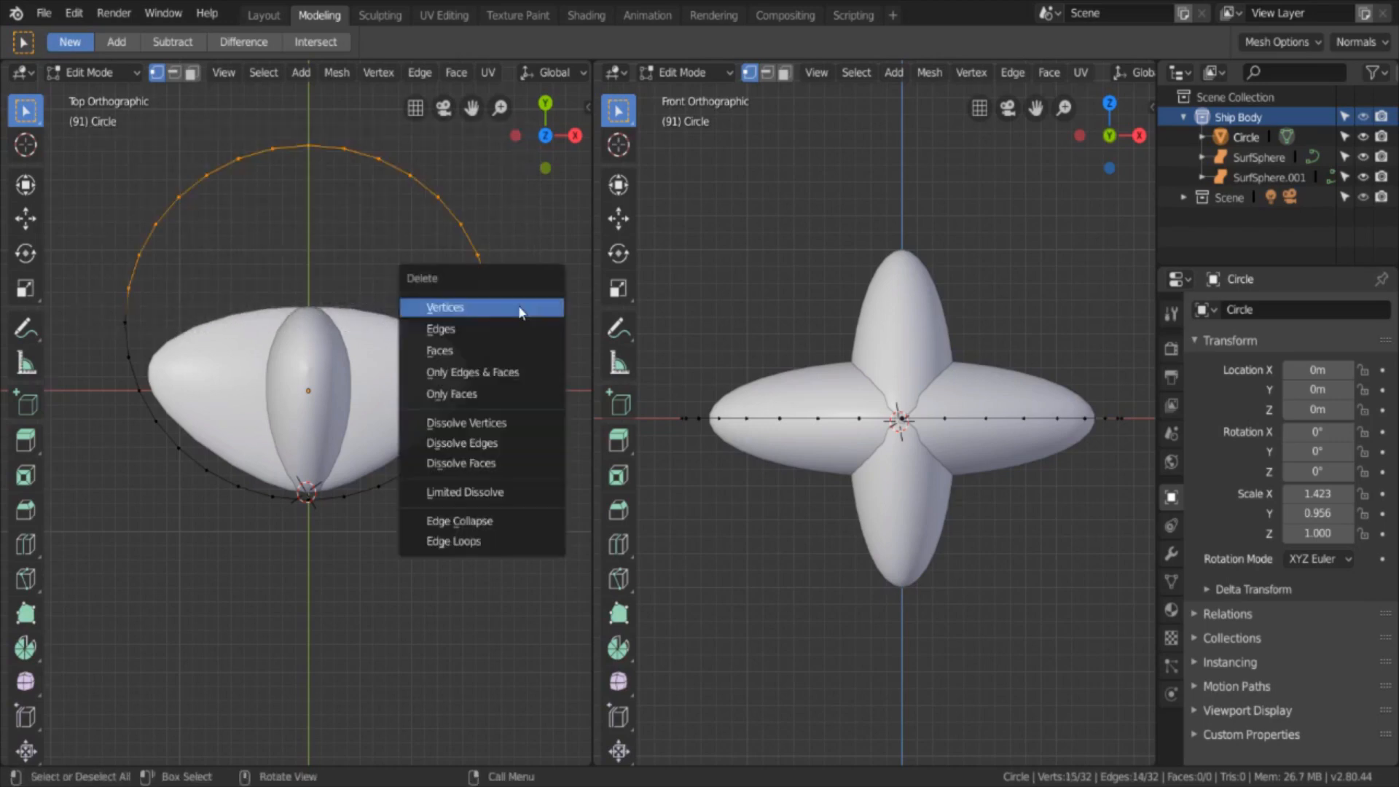
left_click(519, 306)
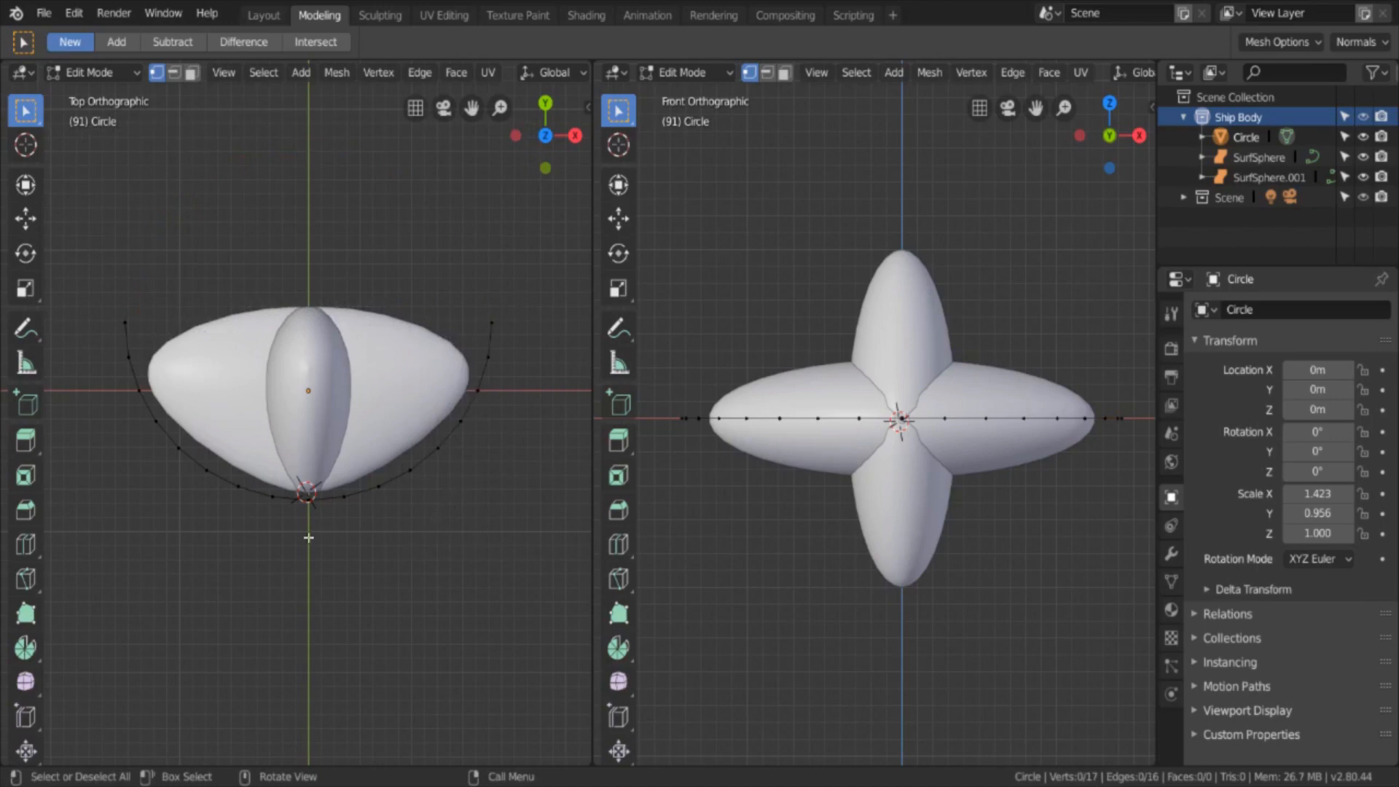
Step: Select the whole remaining arc and raise it about 0.08 m along Z in the front view
scroll(309, 538, "up", 2)
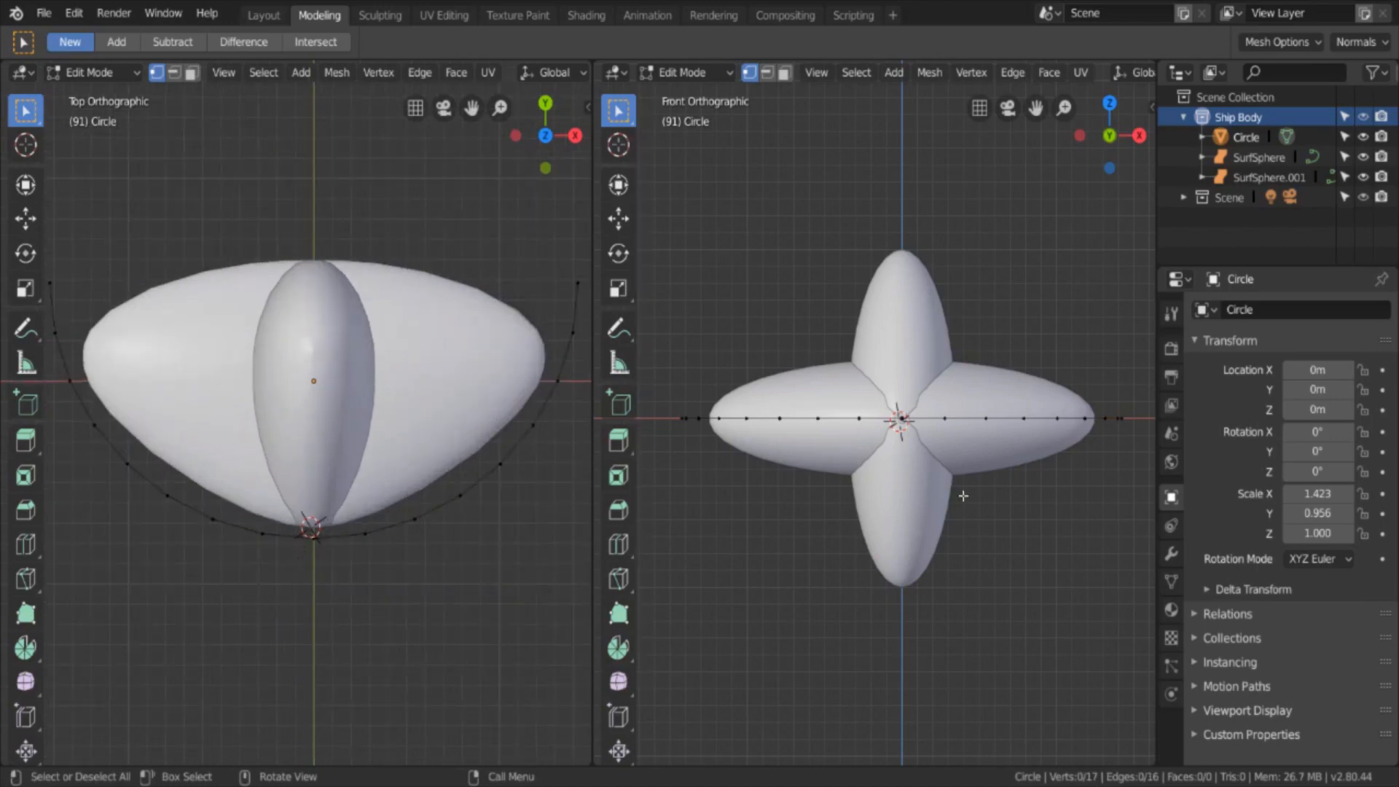
scroll(961, 490, "down", 2)
key("a")
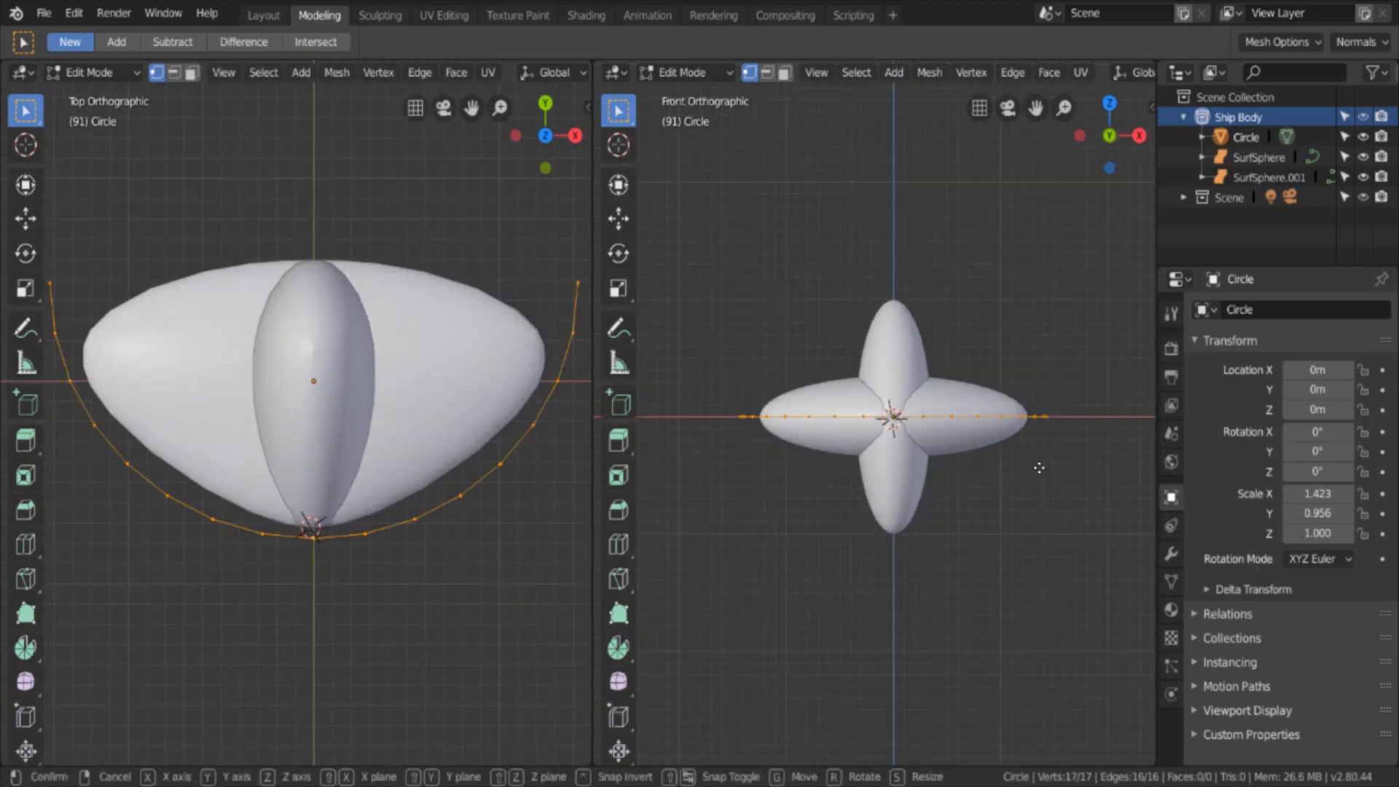
key("g")
key("z")
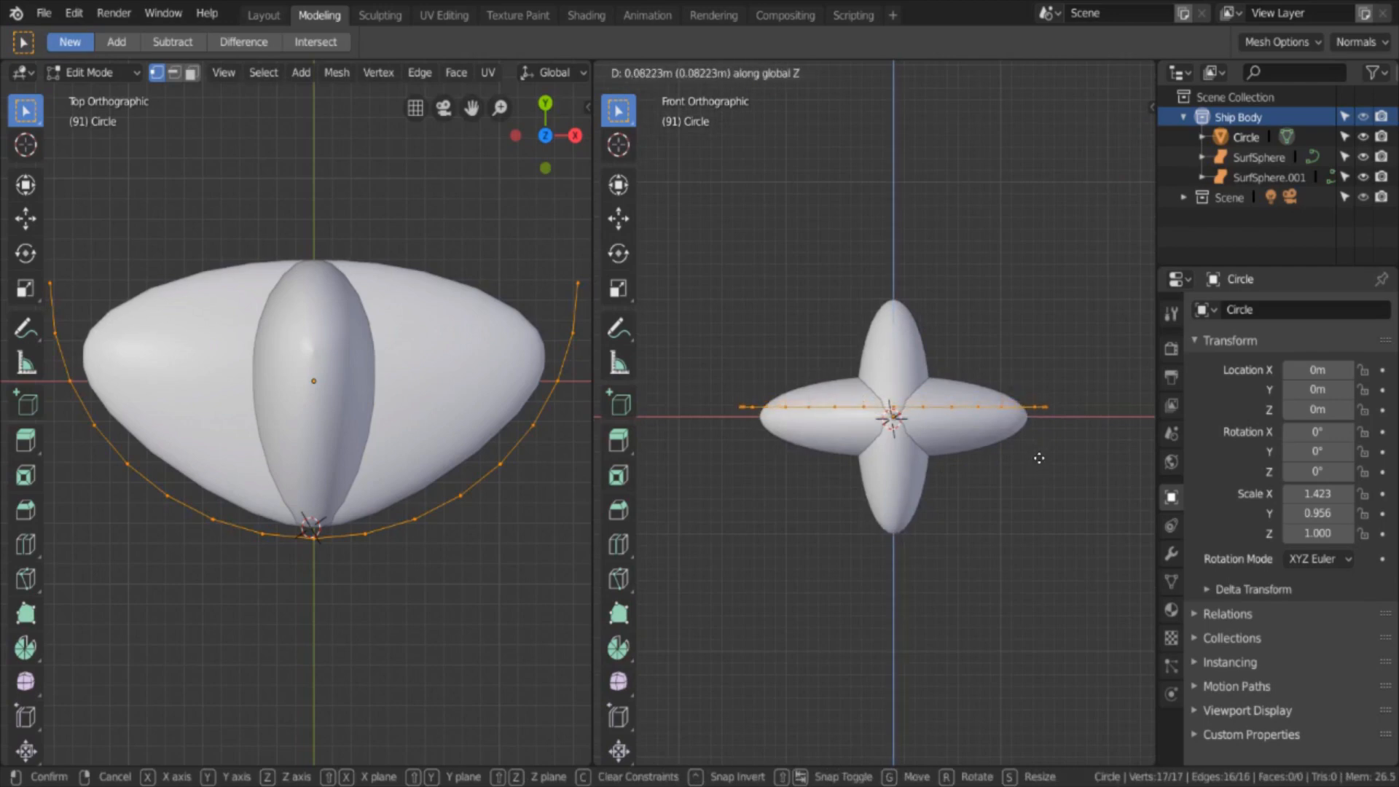
left_click(1039, 458)
scroll(1036, 461, "up", 2)
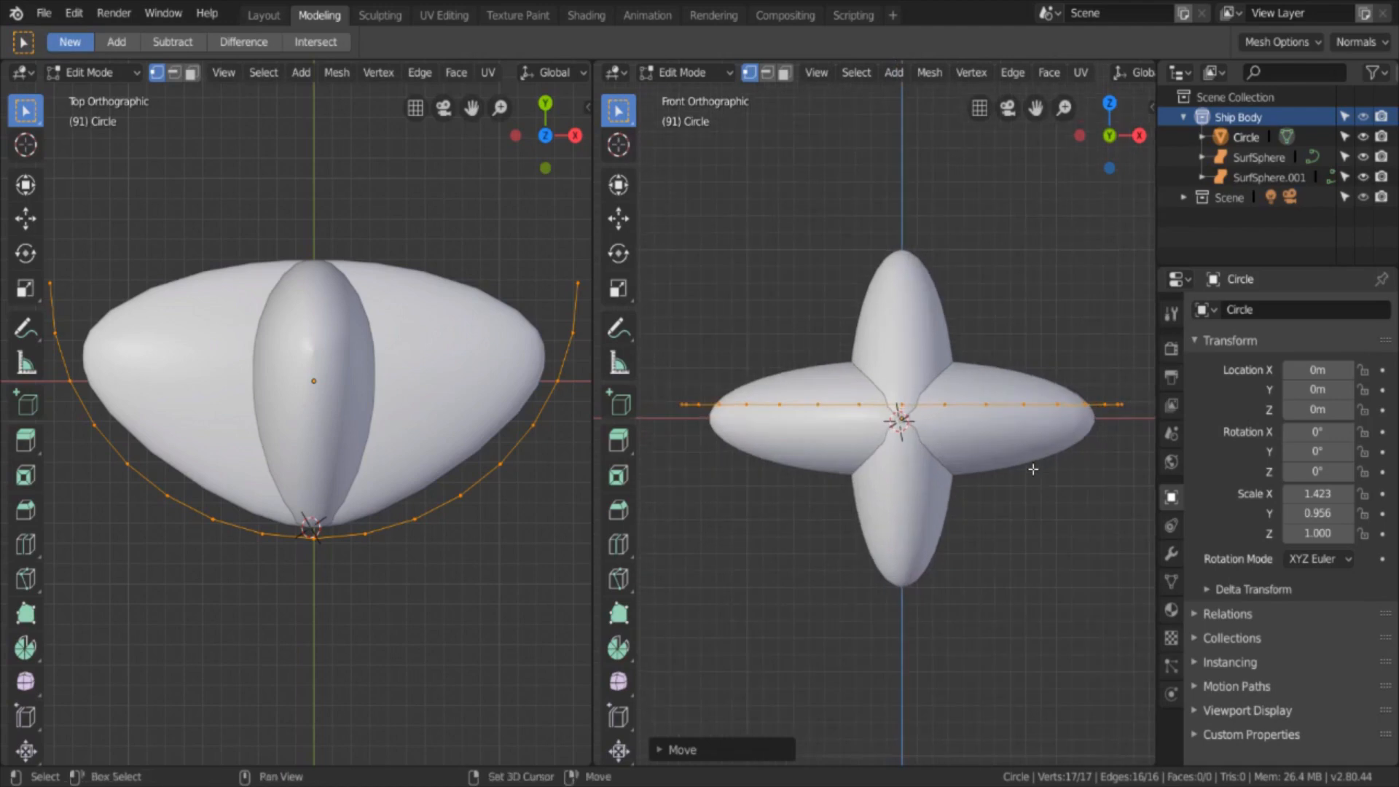
key("shift+e")
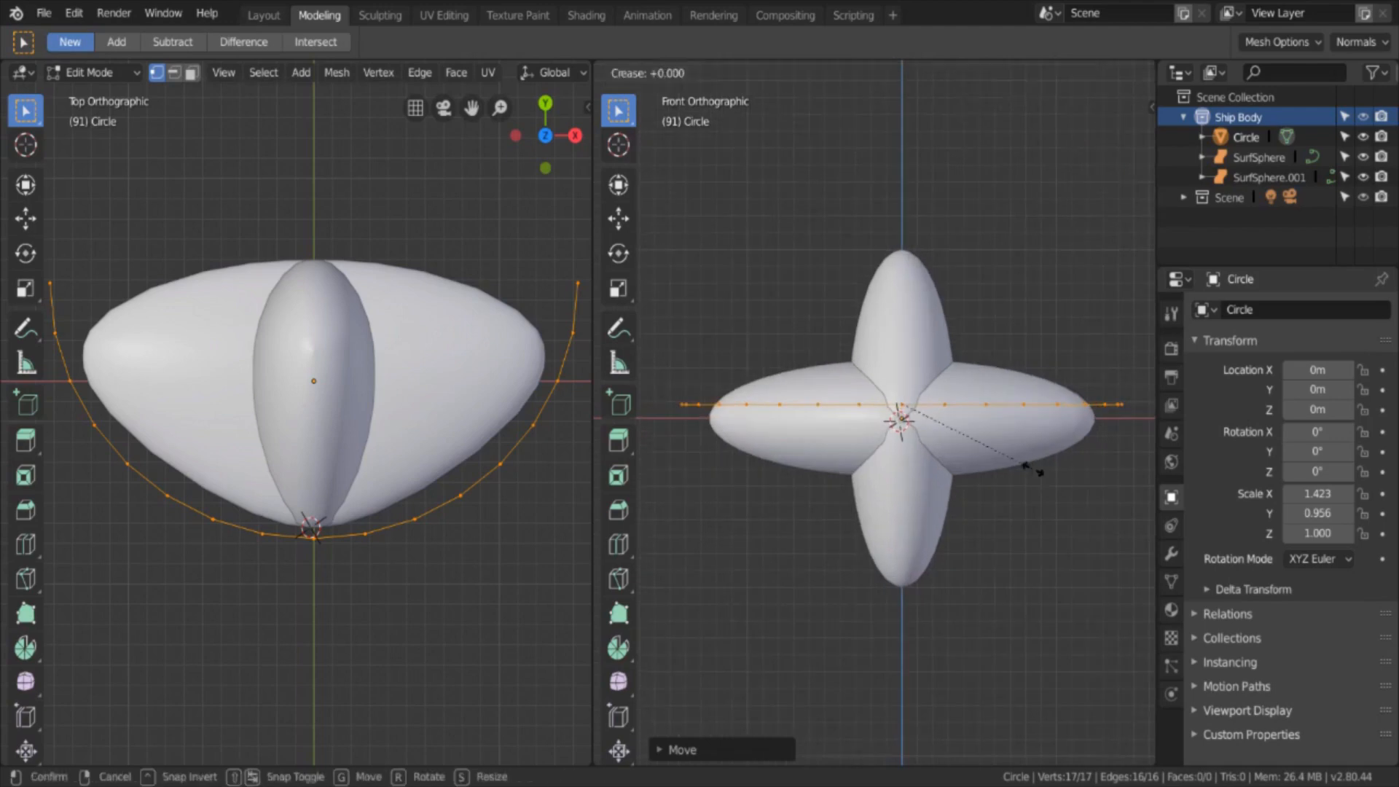
key("Escape")
key("g")
key("y")
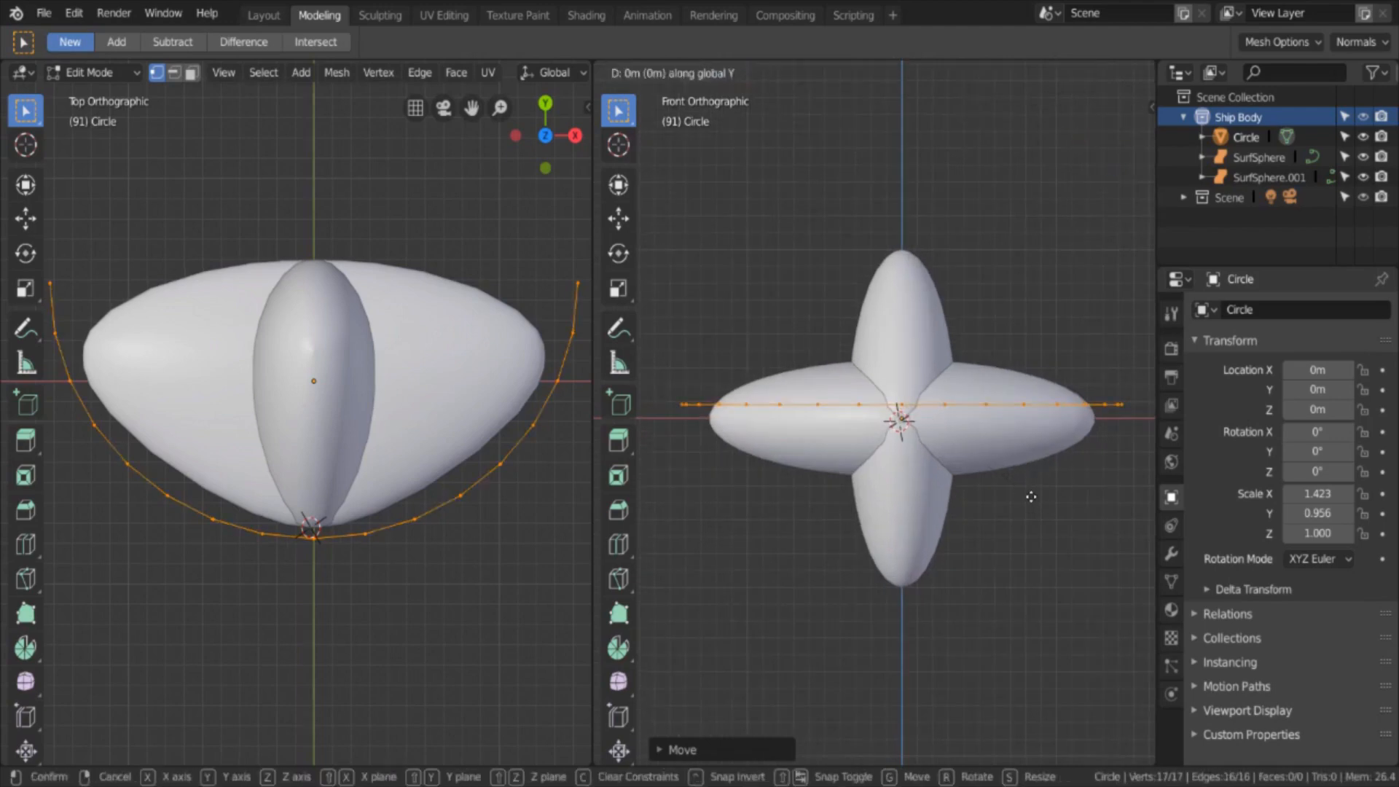
key("Escape")
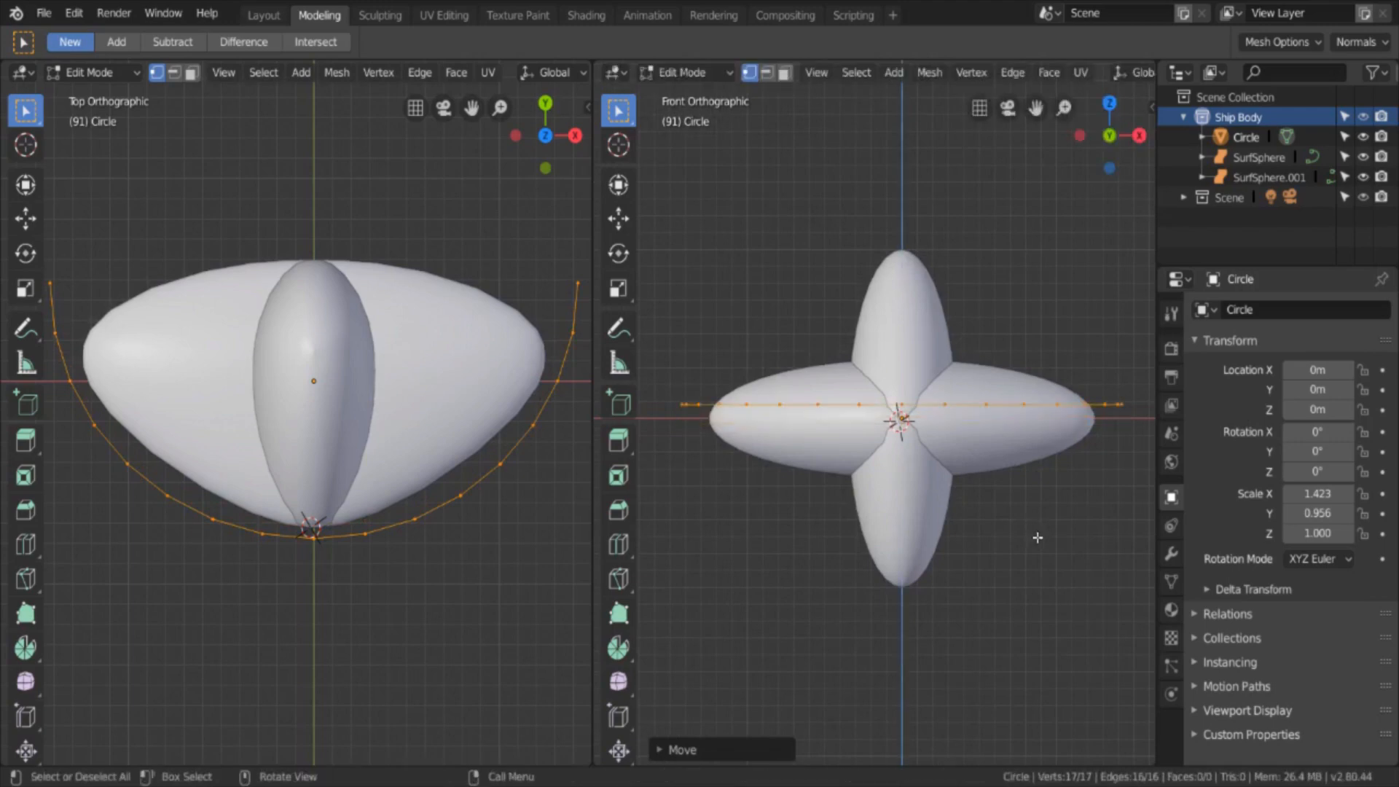
Step: Try duplicating the arc and lowering the copy about 0.17 m along Z, and undo the move and the duplicate
key("shift+d")
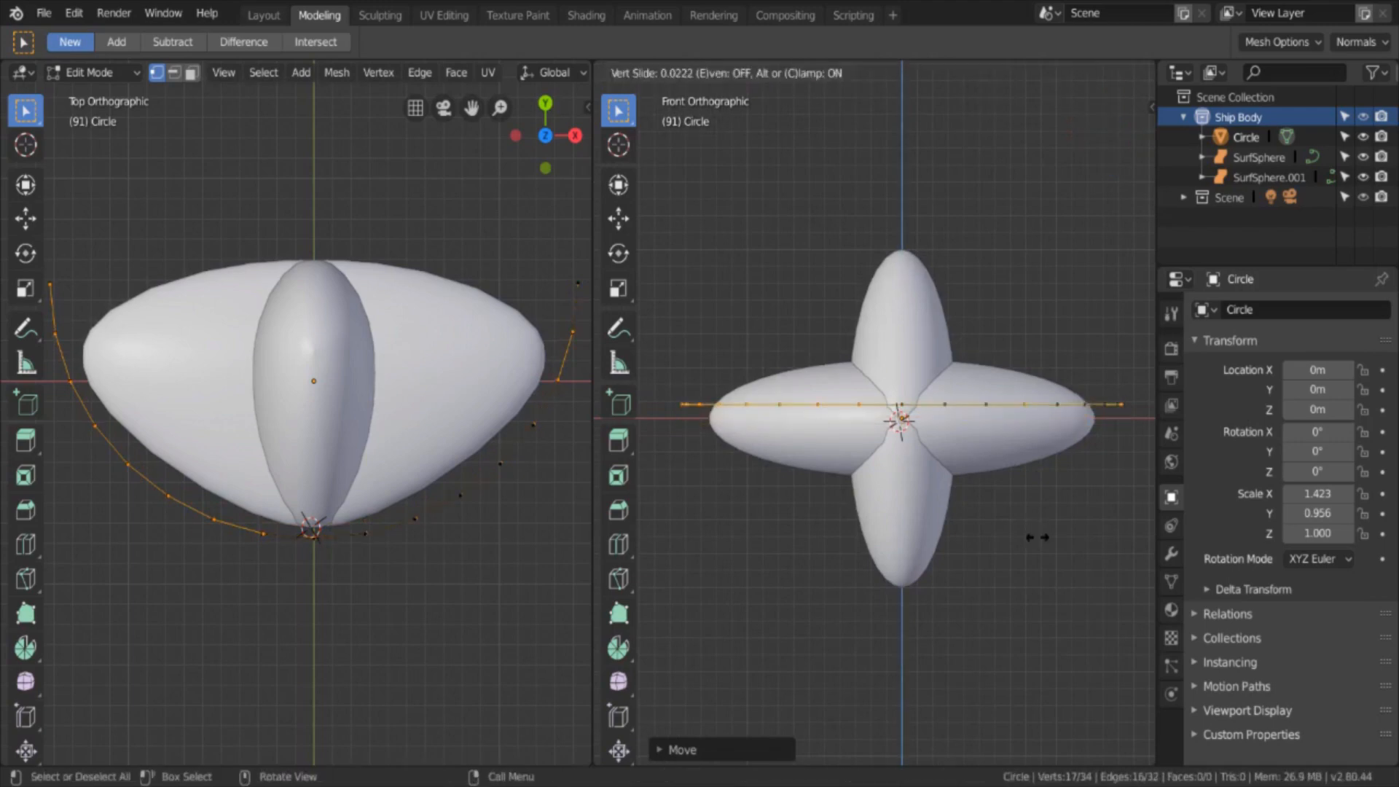
key("Escape")
key("g")
key("y")
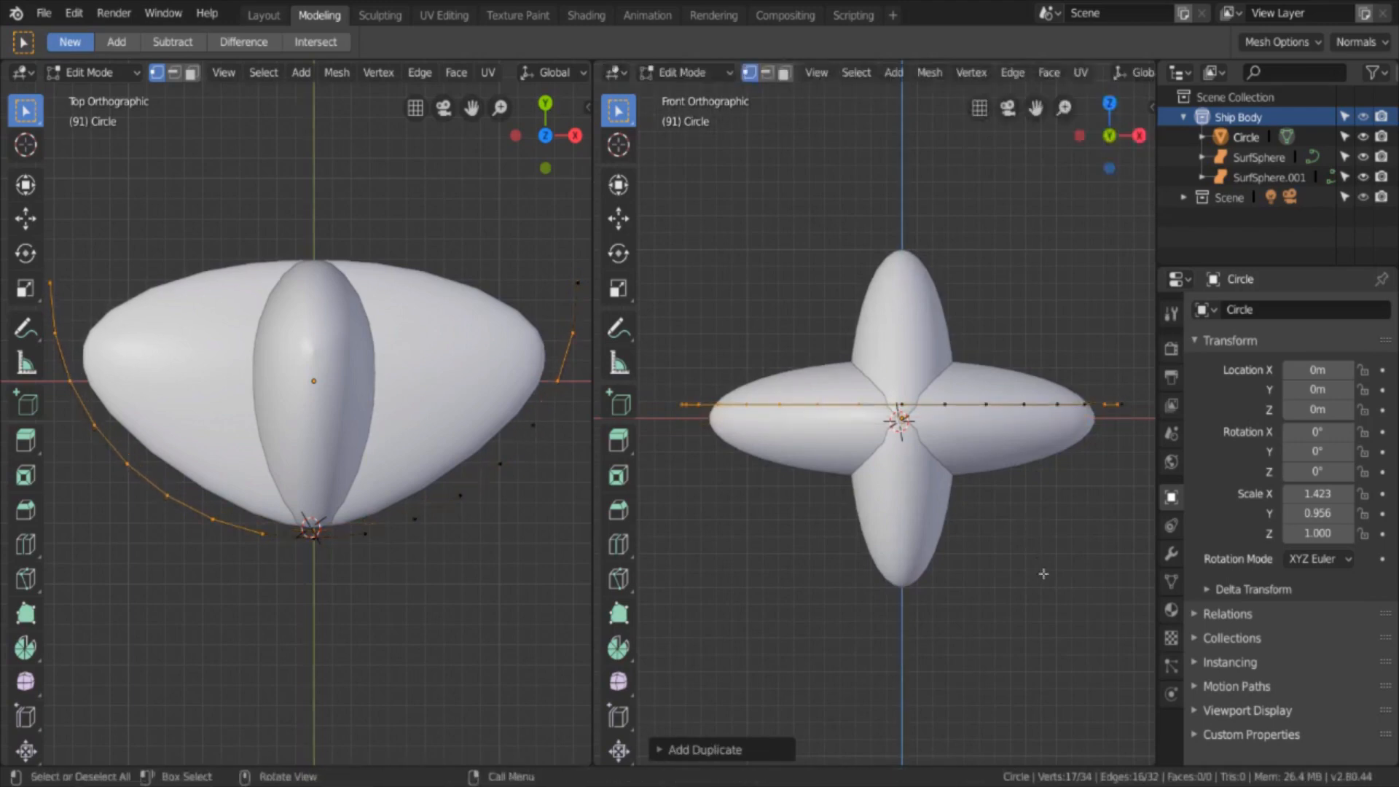
key("z")
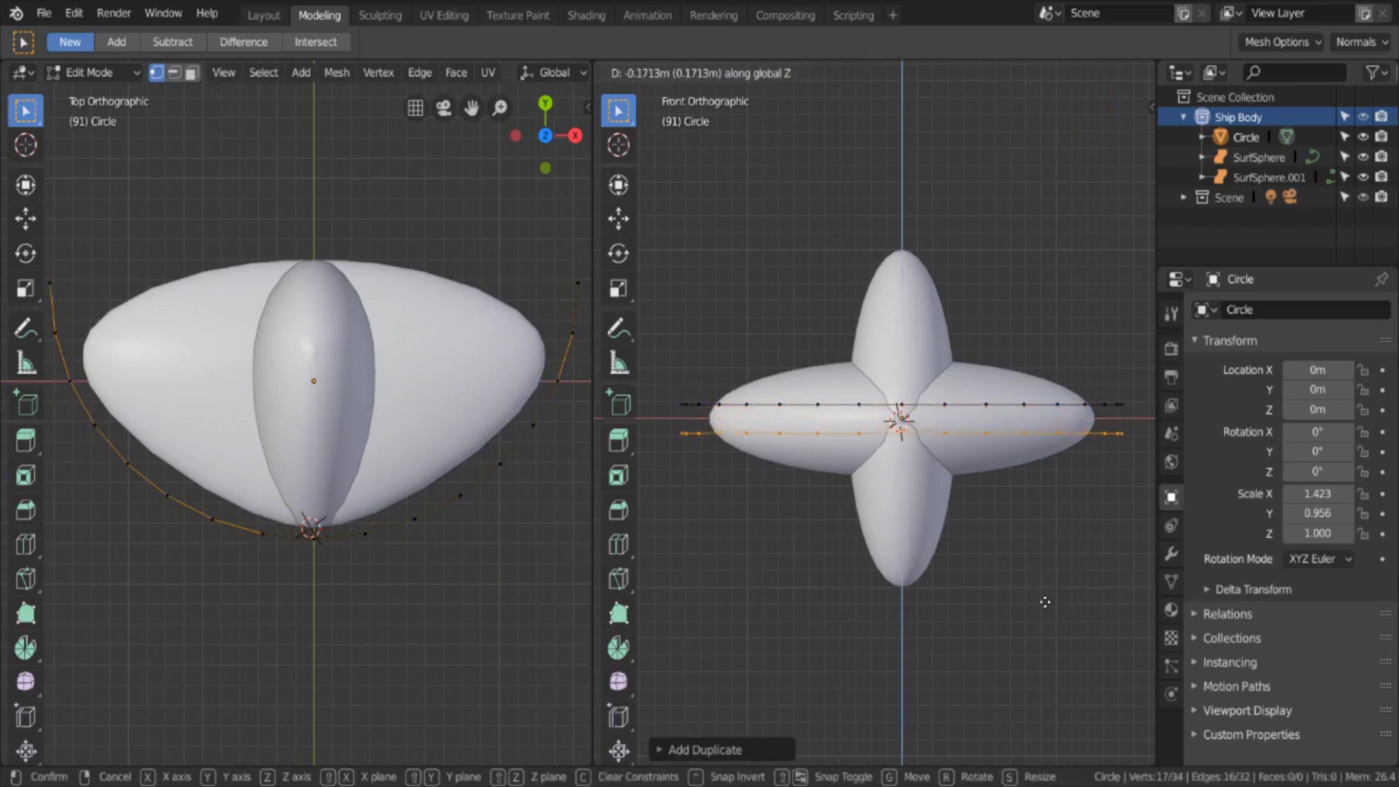
left_click(1045, 601)
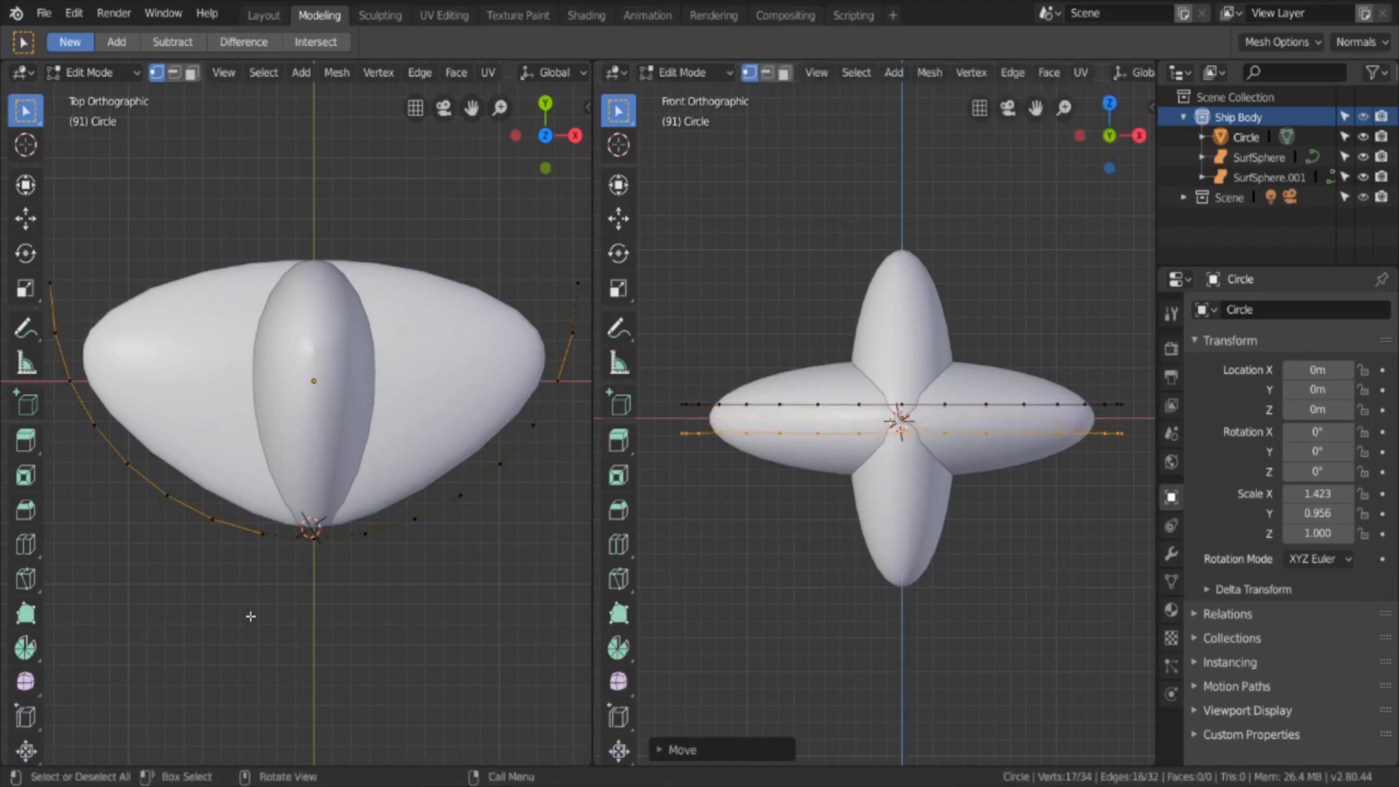
scroll(282, 617, "up", 1)
key("ctrl+z")
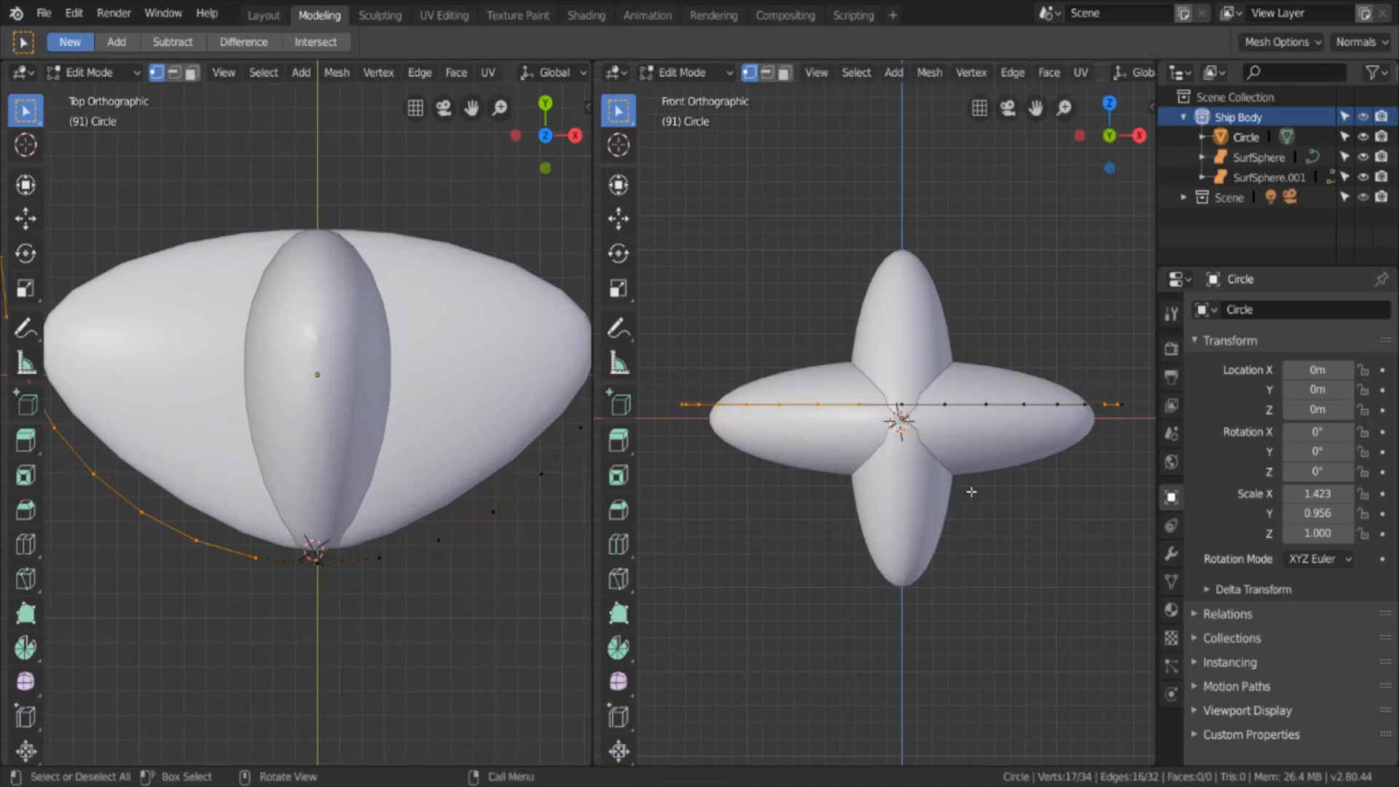
key("g")
key("Escape")
key("ctrl+z")
Step: Extrude the arc about 0.21 m downward along Z to form a curved band around the ship body
key("e")
key("z")
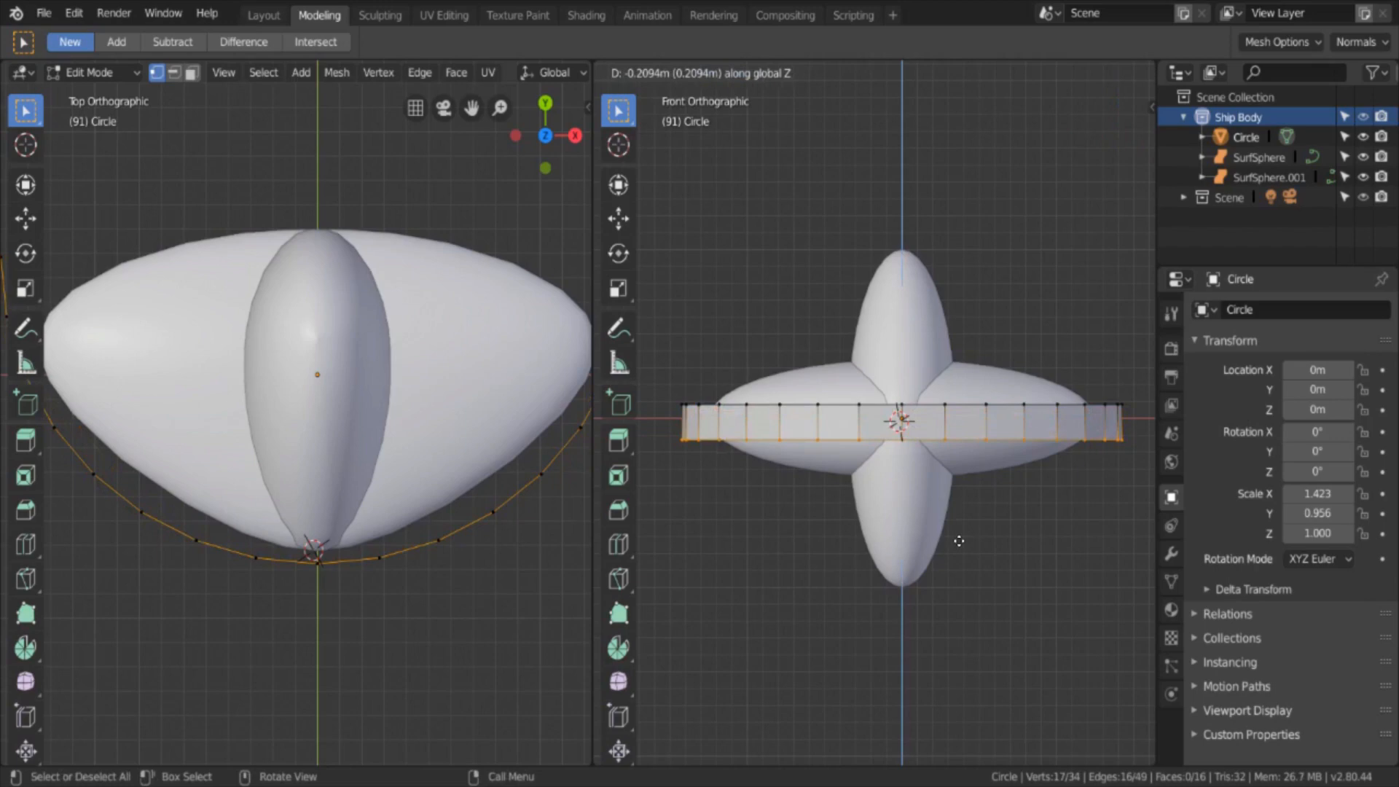
left_click(959, 541)
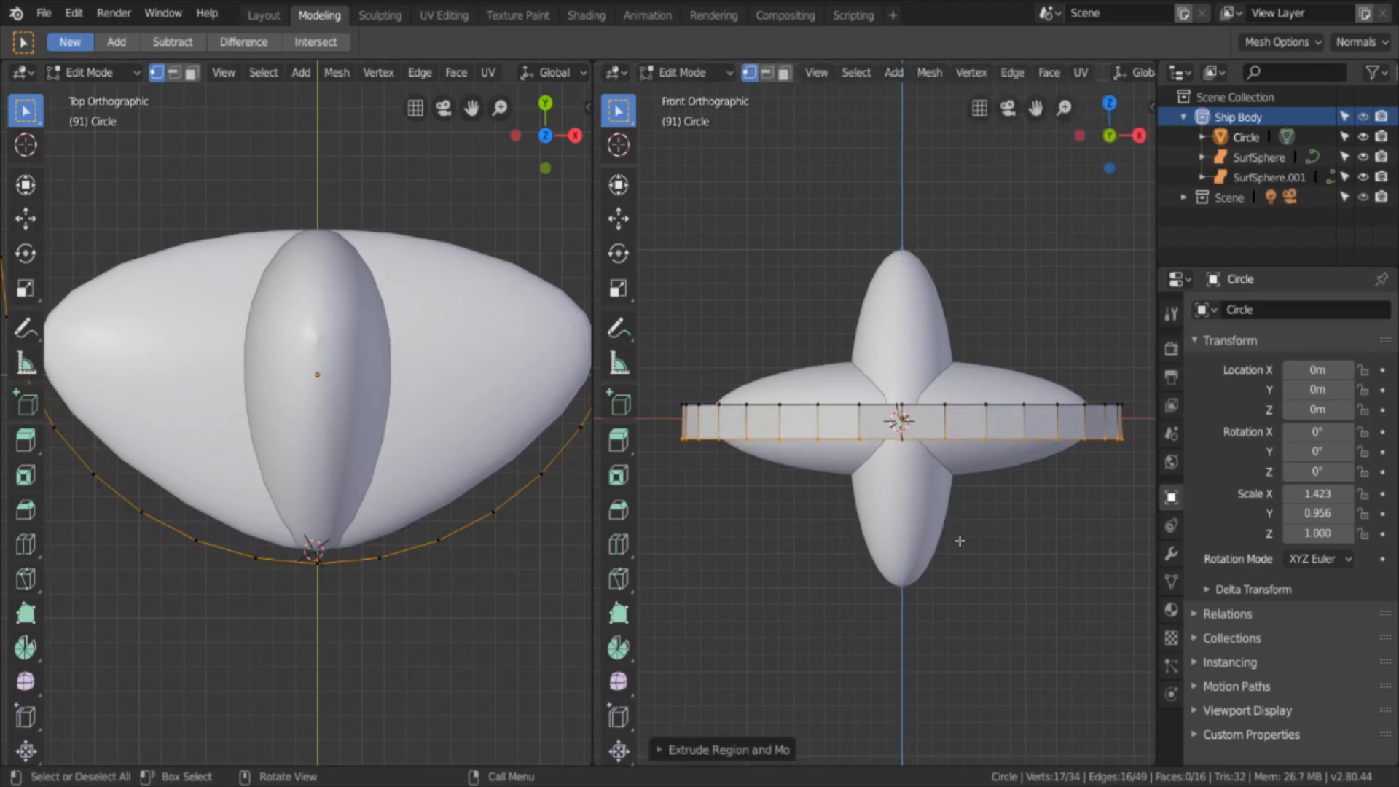
Step: Add a centred vertical loop cut to the band face on each side of the middle edge and clear the selection
scroll(969, 482, "up", 2)
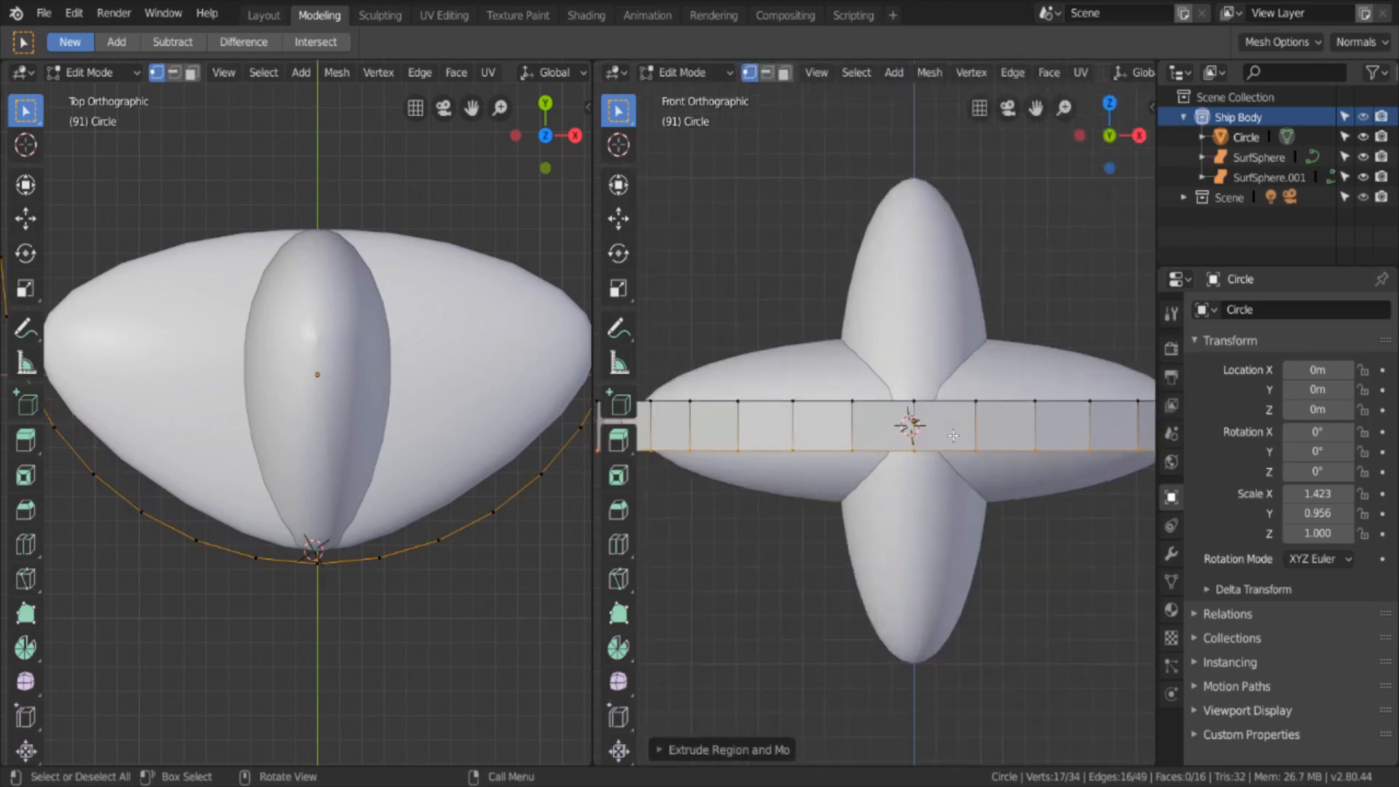
scroll(953, 435, "up", 1)
key("a")
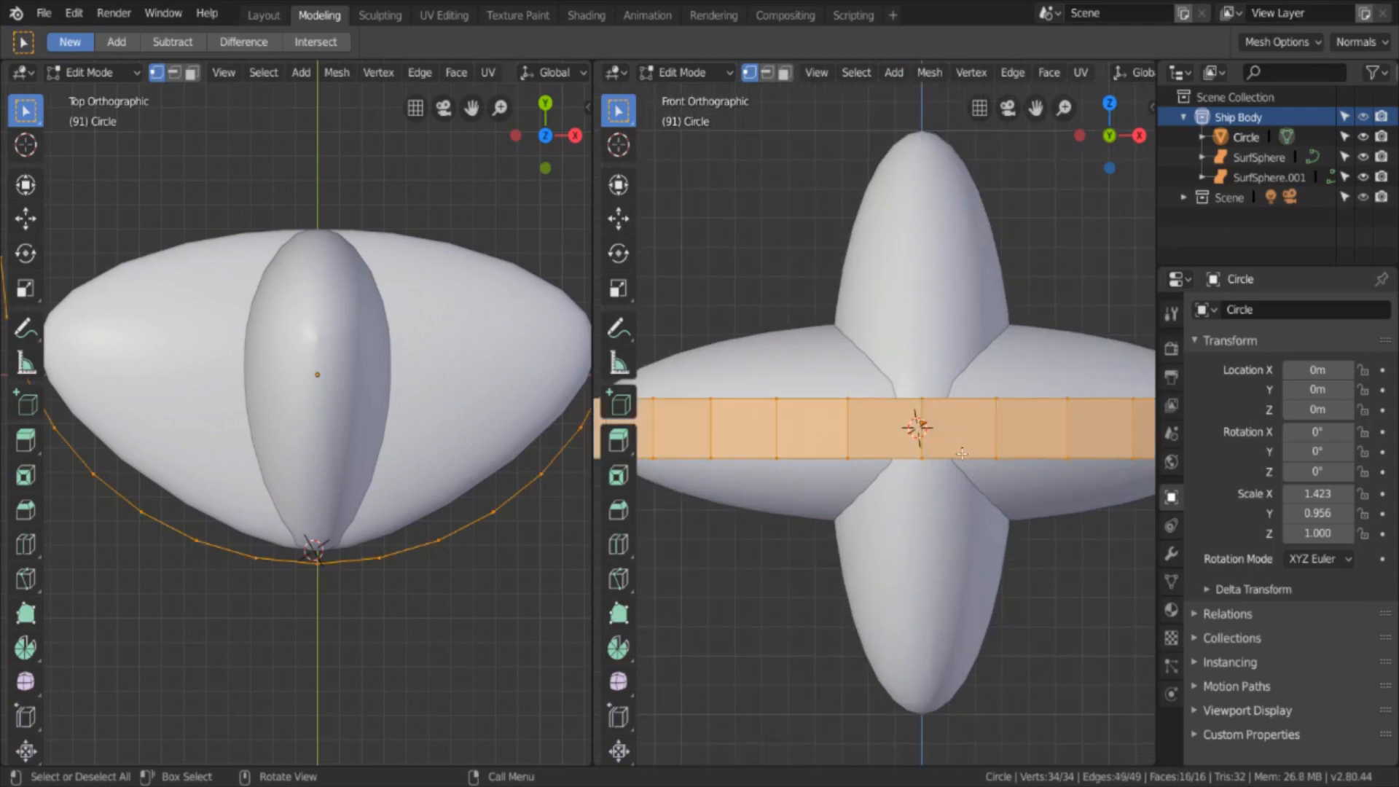
left_click(1020, 546)
key("ctrl+r")
double_click(959, 441)
key("ctrl+r")
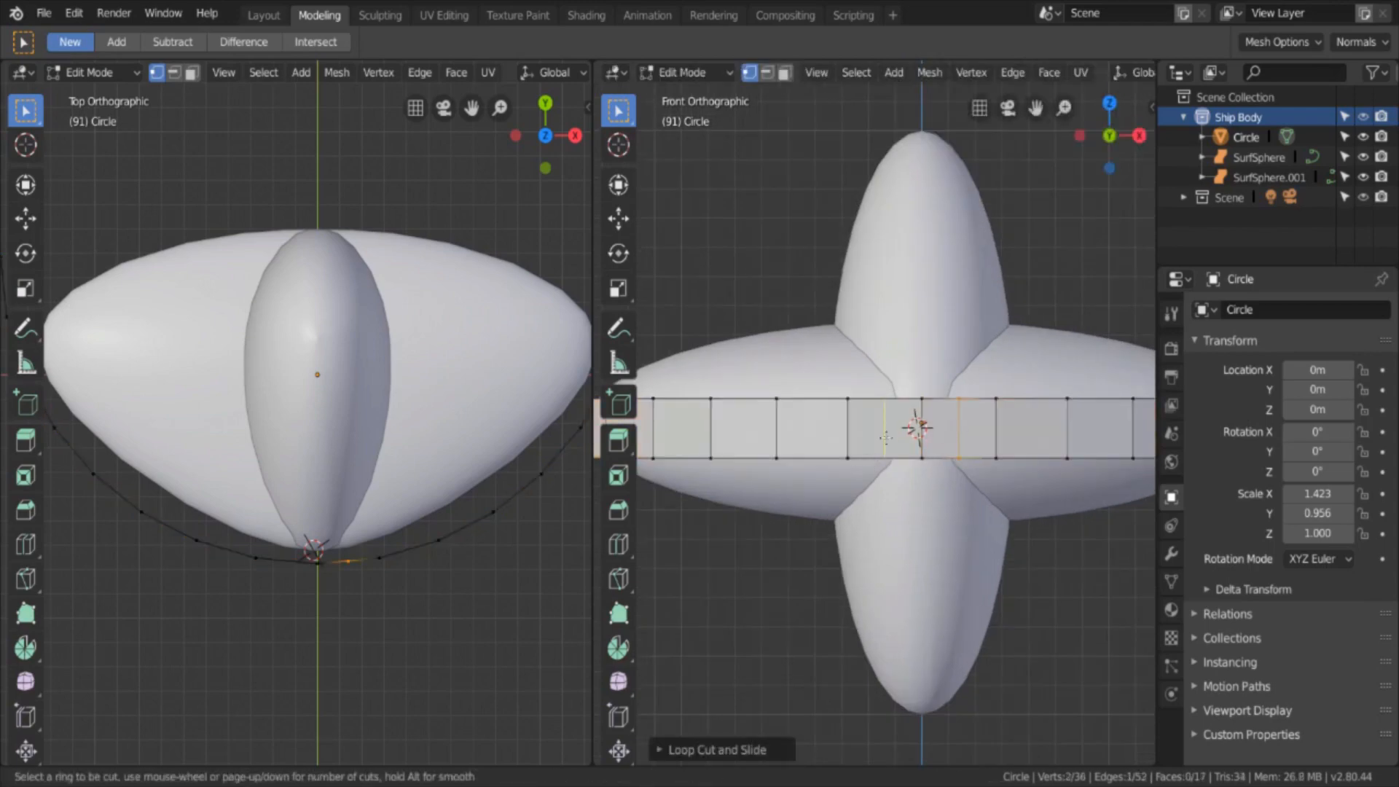
left_click(885, 436)
left_click(885, 435)
key("a")
key("b")
key("Escape")
left_click(746, 200)
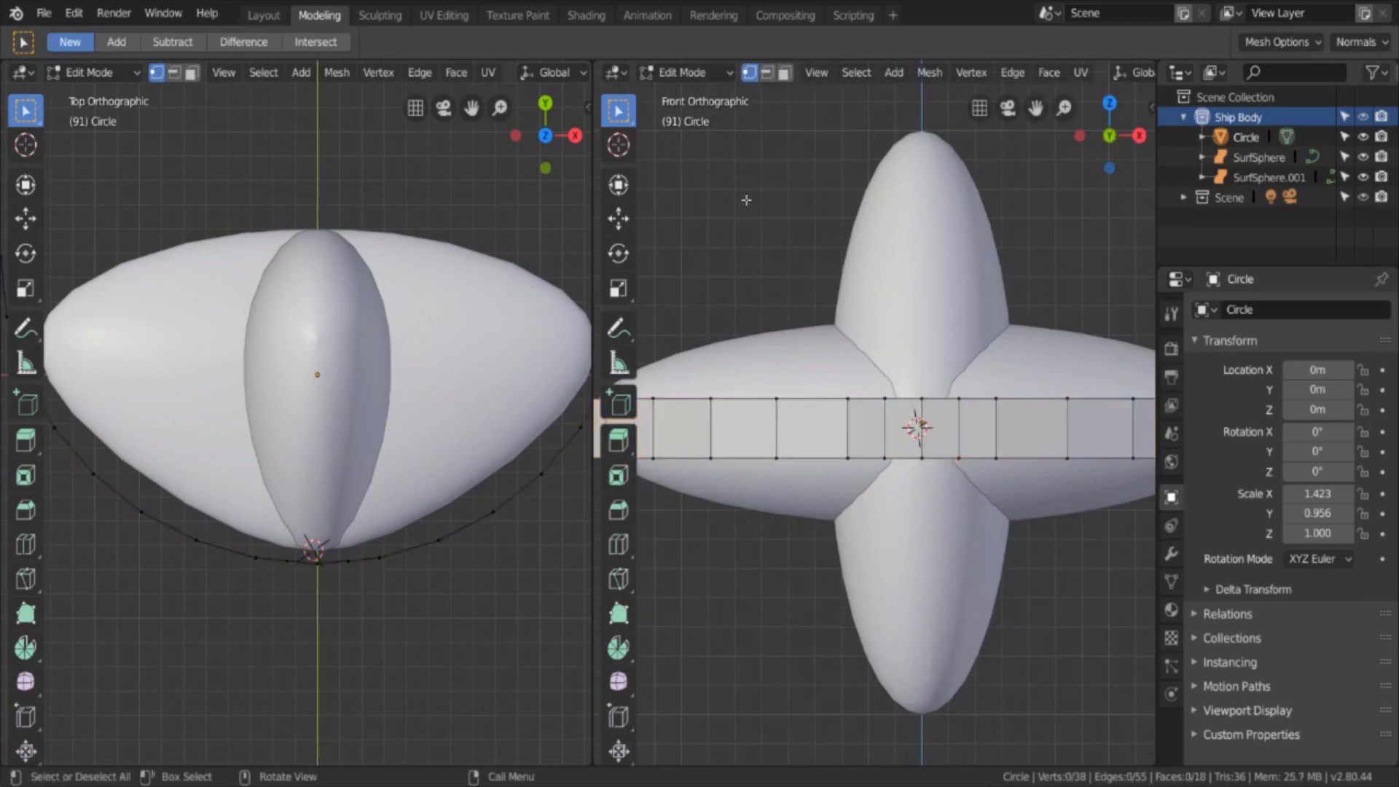
Step: Examine the added edges in the middle of the band from an angled view, then clear the vertex selection
left_click(884, 446)
key("alt+a")
left_click(884, 436)
left_click(812, 329)
middle_click_drag(896, 393, 901, 409)
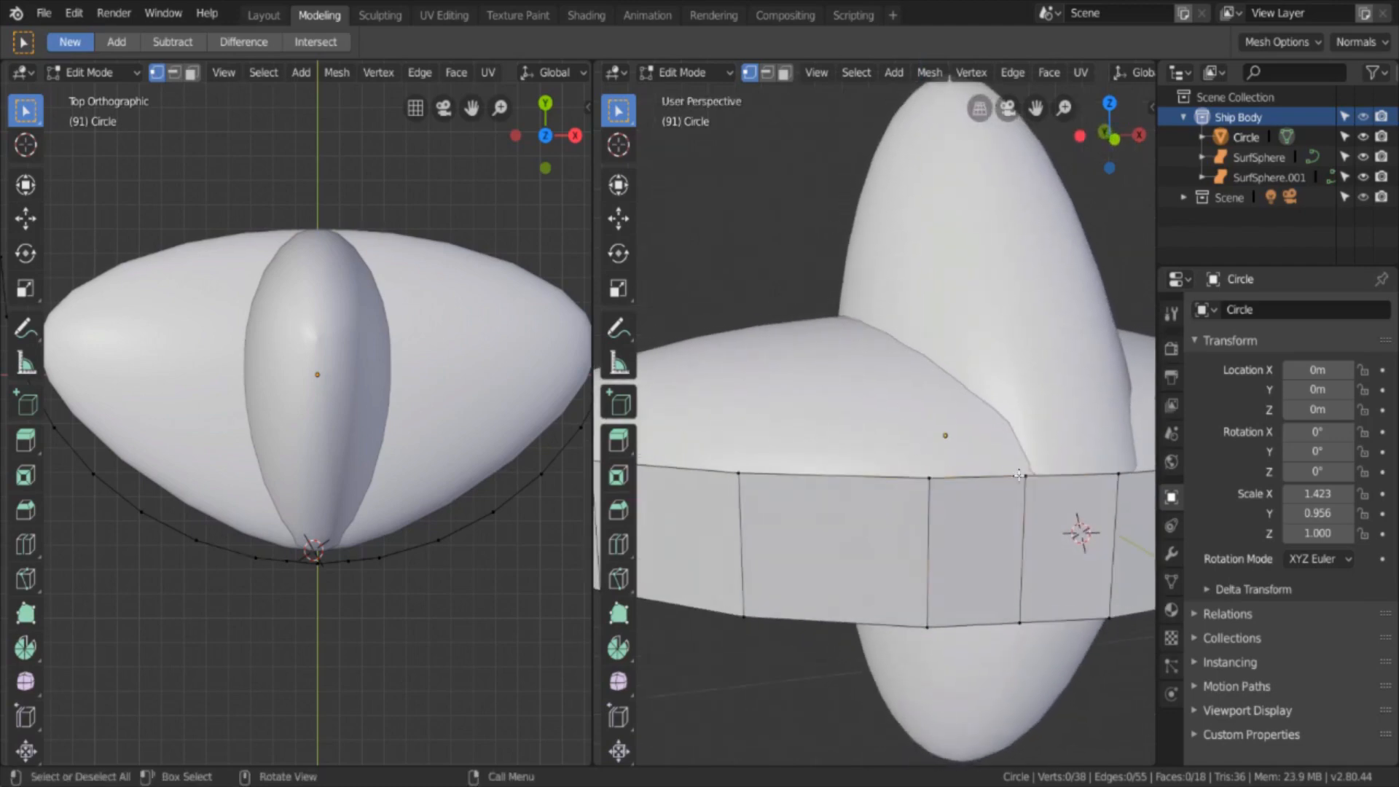
left_click(1021, 621)
scroll(938, 626, "down", 5)
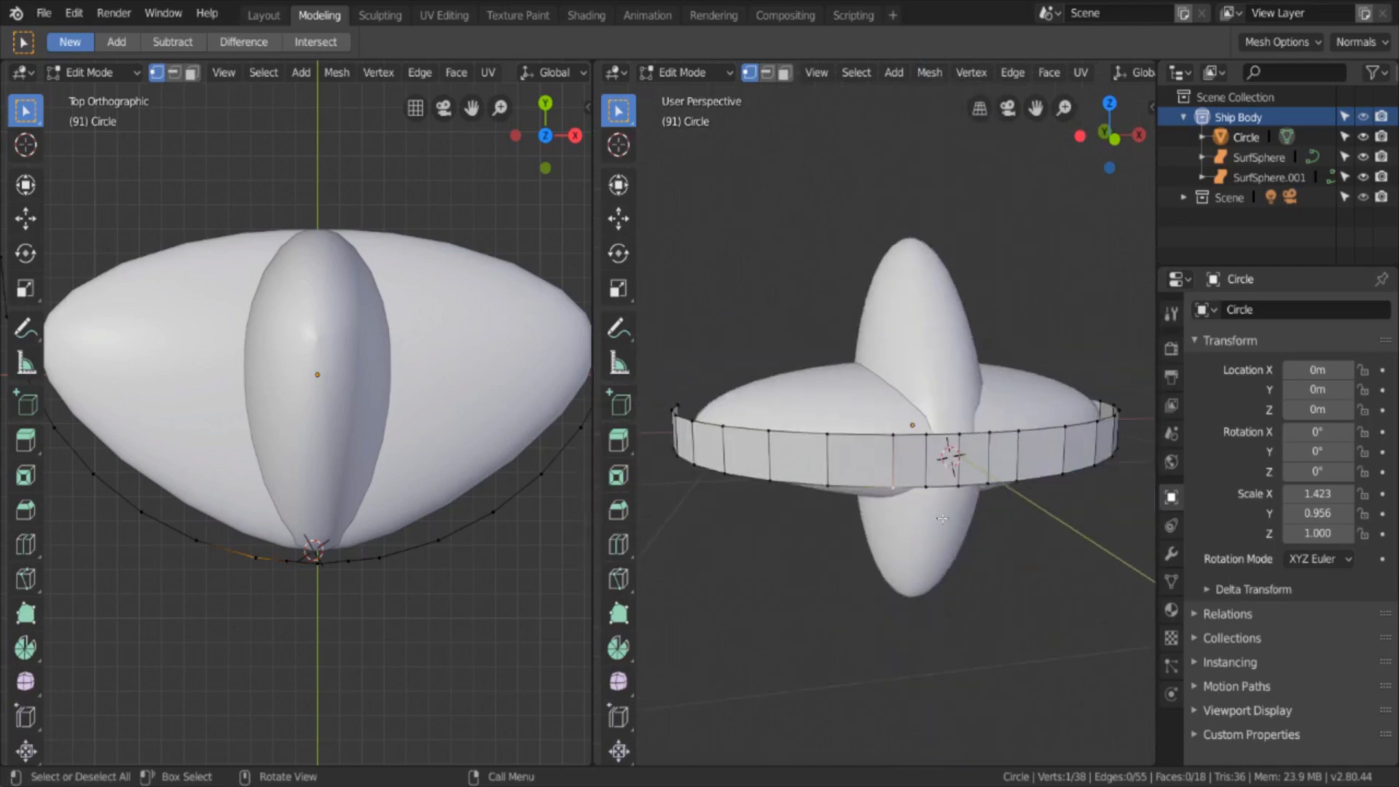
left_click(804, 513)
left_click(967, 499)
left_click(827, 514)
left_click(966, 494)
left_click(821, 510)
left_click(939, 503)
key("a")
key("alt+a")
Step: In the front view, box-select the six vertices of the two band faces beside the middle edge
key("KP_1")
scroll(940, 437, "up", 3)
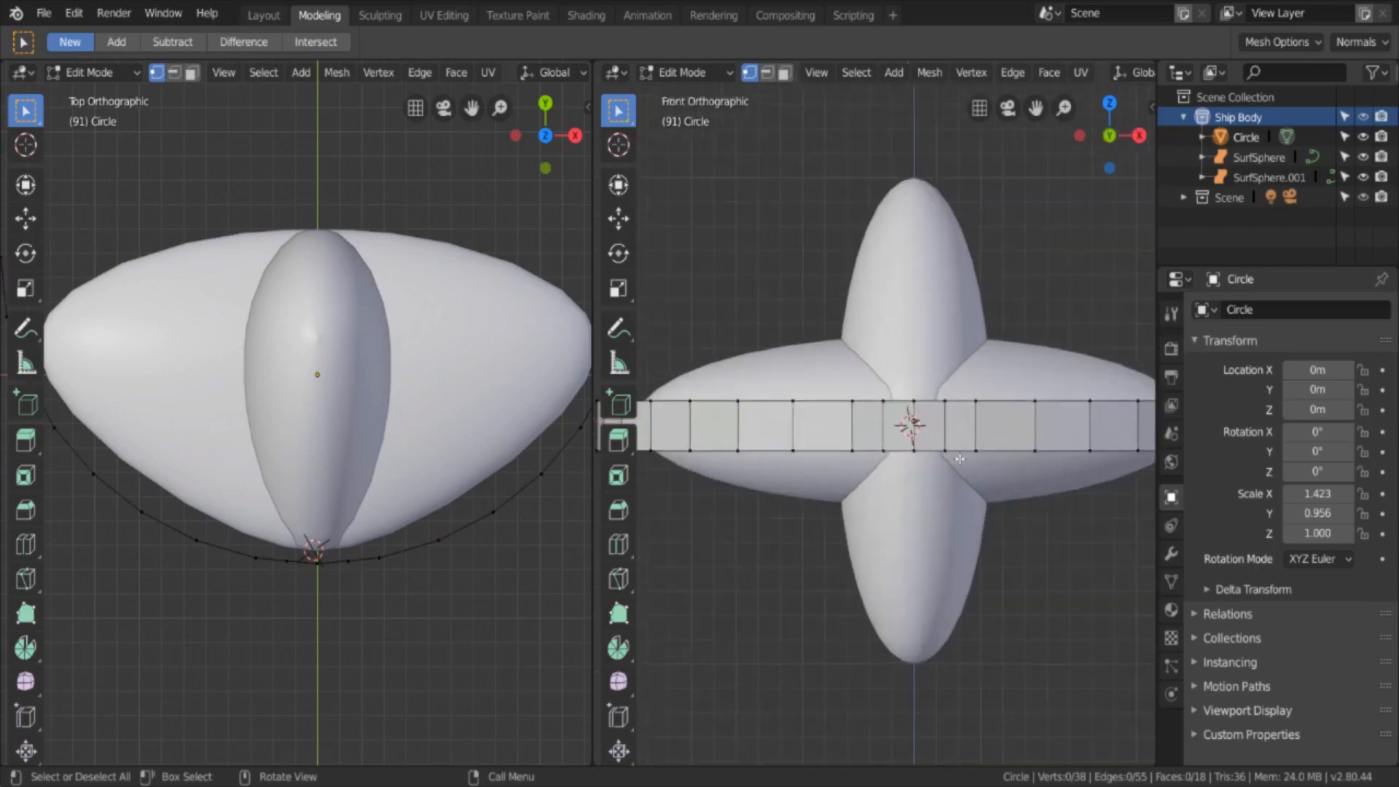
key("b")
left_click_drag(871, 376, 972, 478)
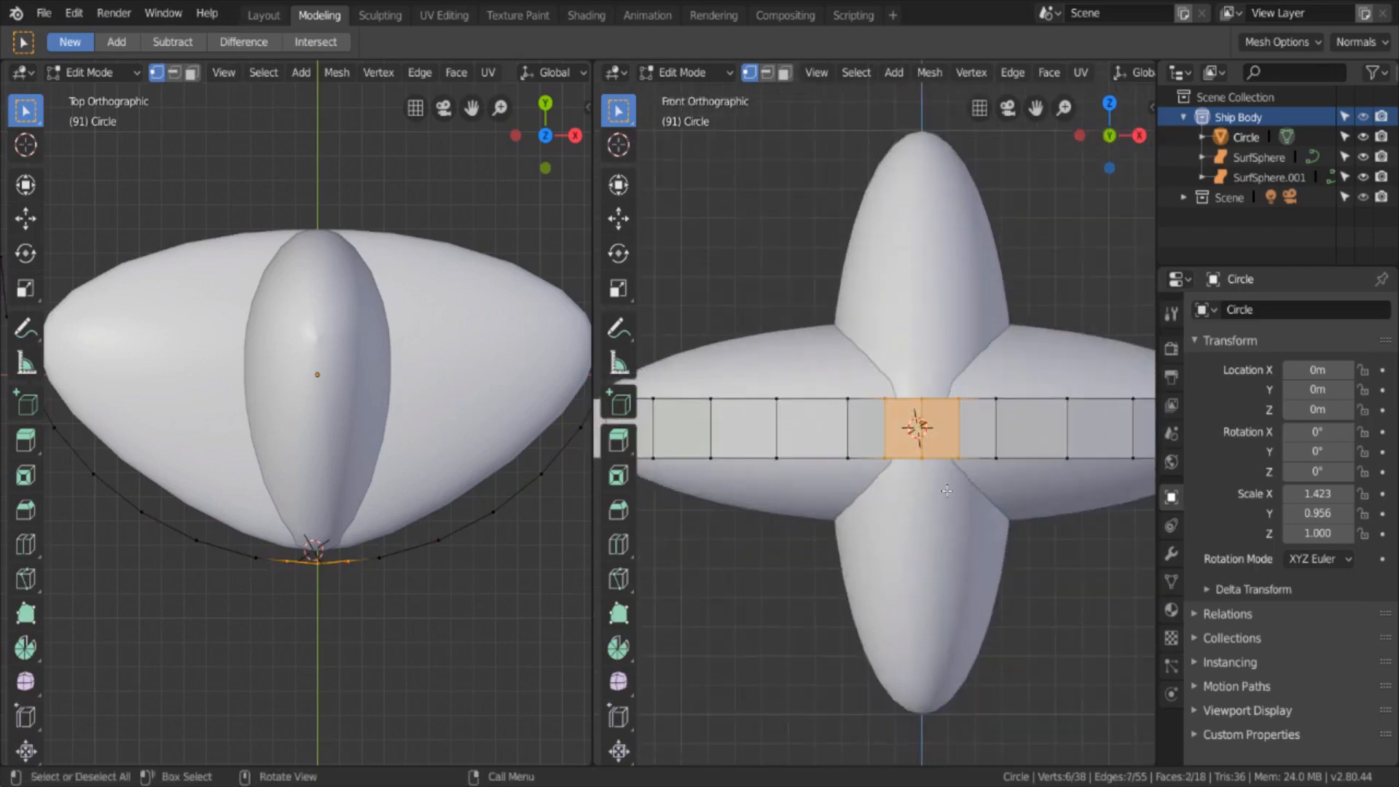
scroll(417, 646, "up", 1)
key("s")
key("z")
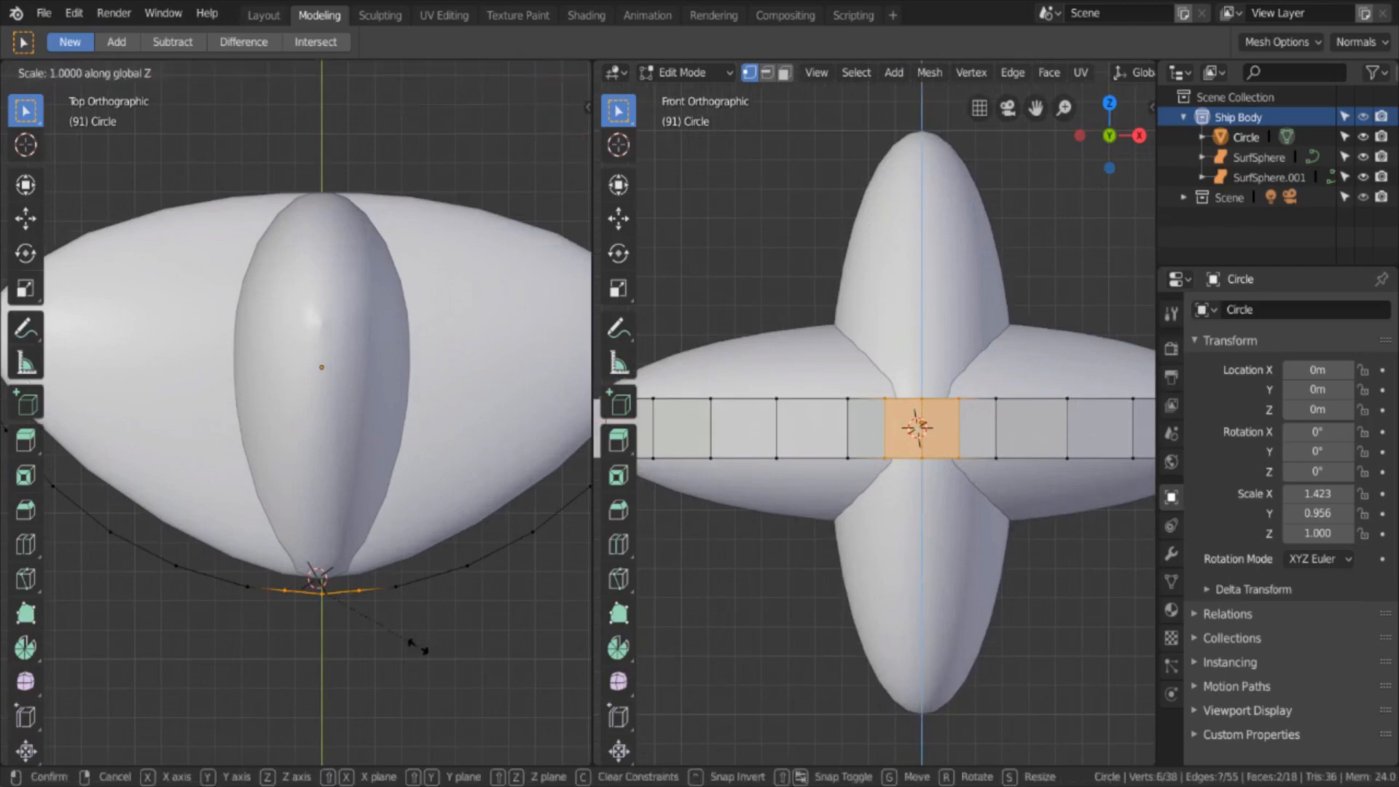
right_click(403, 644)
Step: Flatten the selected middle band vertices by scaling them to 0 along Y
key("s")
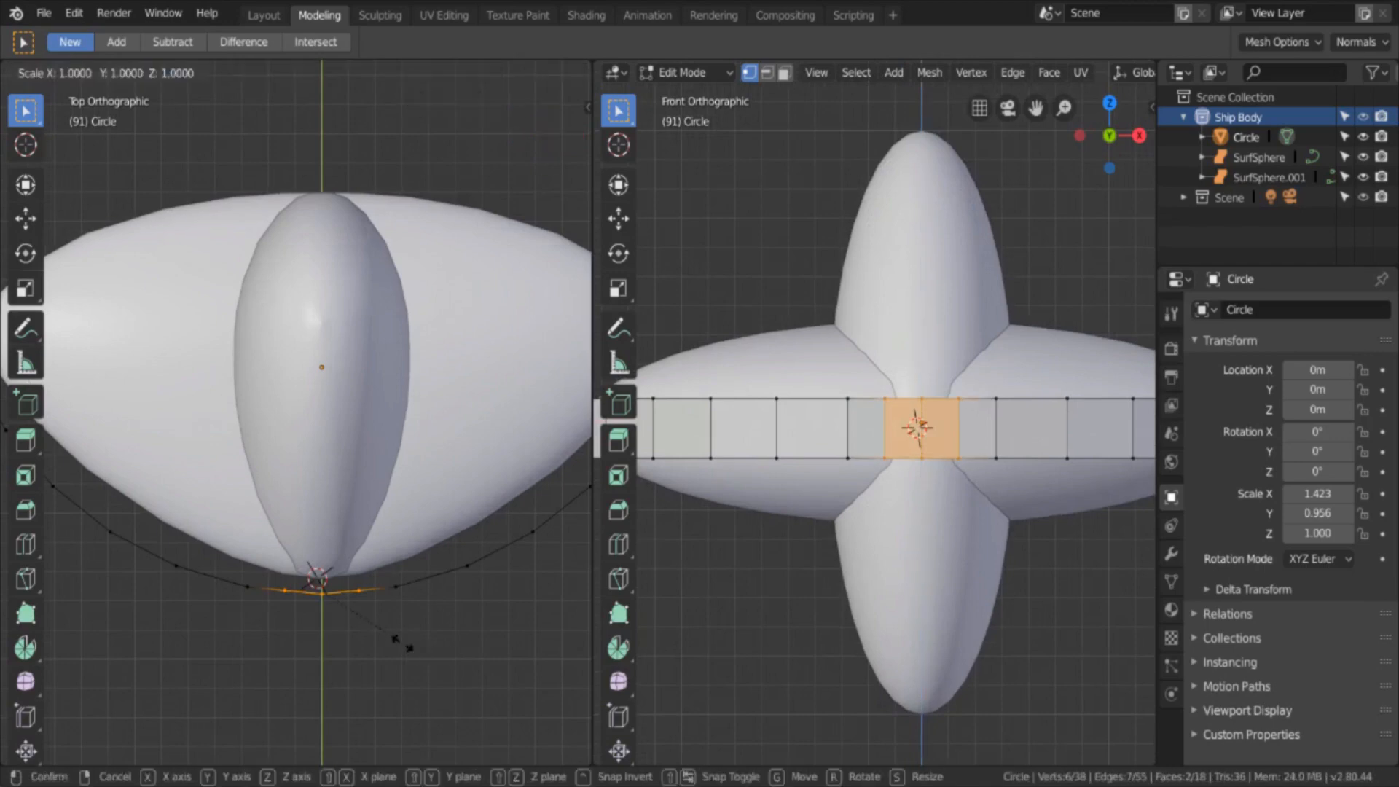
key("y")
key("0")
key("Return")
Step: Clear the selection, leave edit mode and examine how the band wraps around the ship body from several angles
key("a")
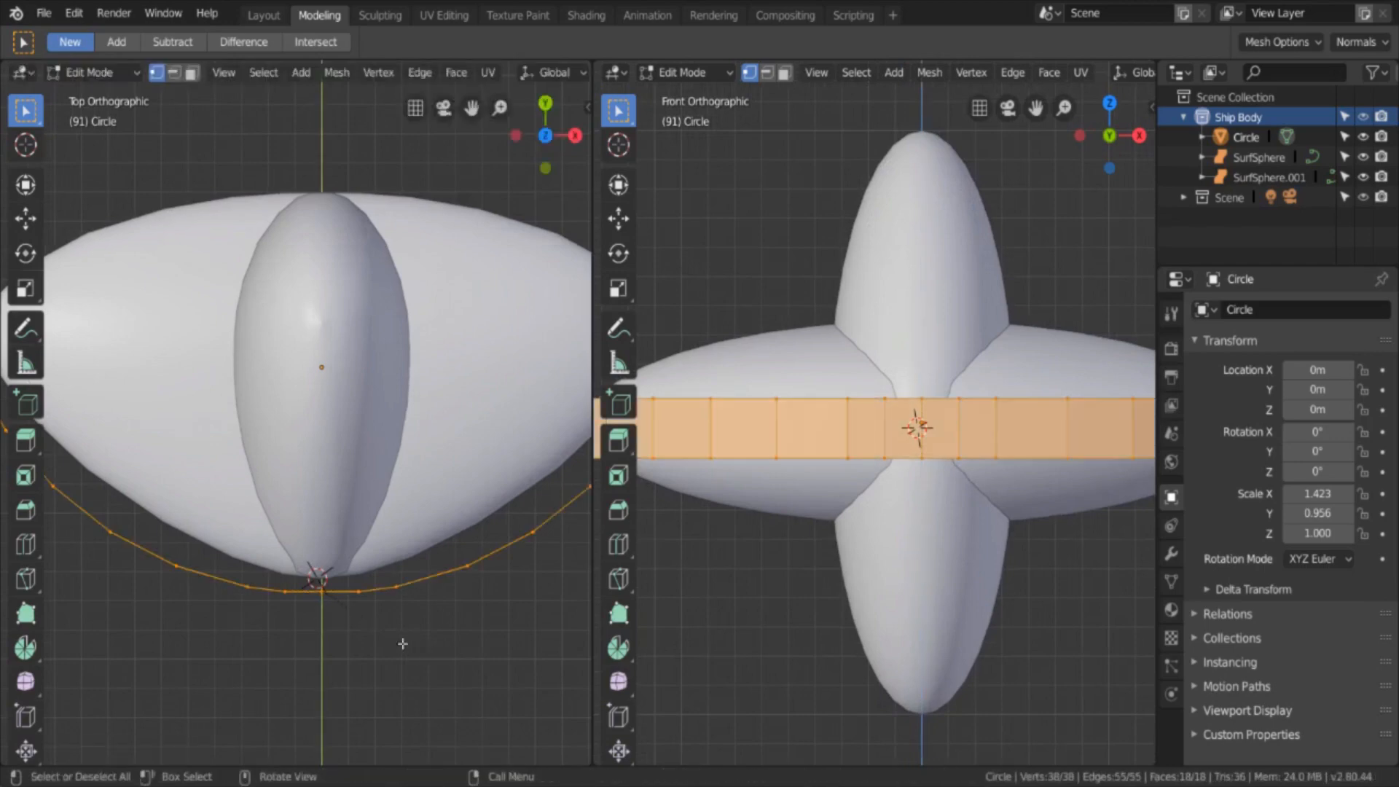
scroll(402, 644, "down", 2)
scroll(1048, 452, "down", 3)
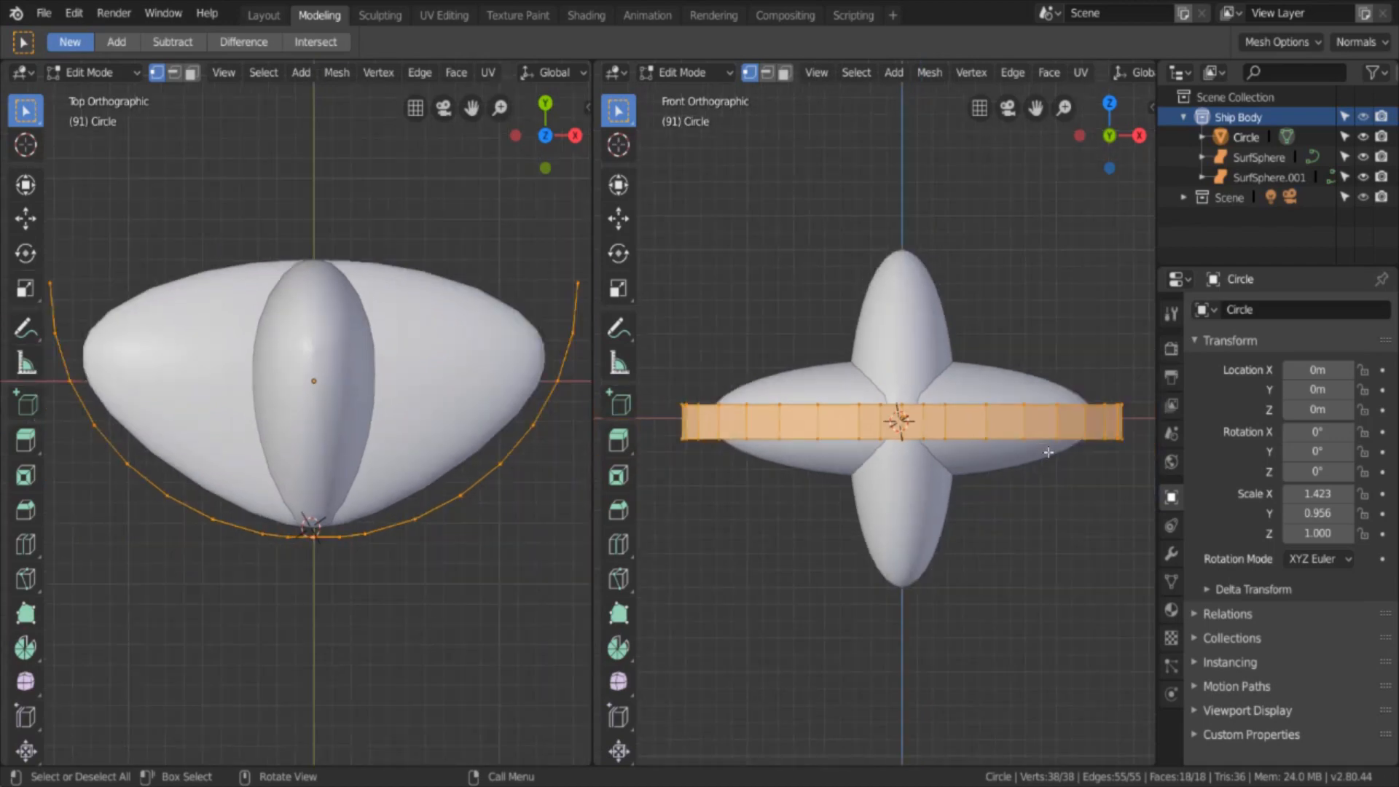
middle_click_drag(1046, 466, 926, 329)
middle_click_drag(980, 327, 931, 462)
scroll(912, 494, "down", 3)
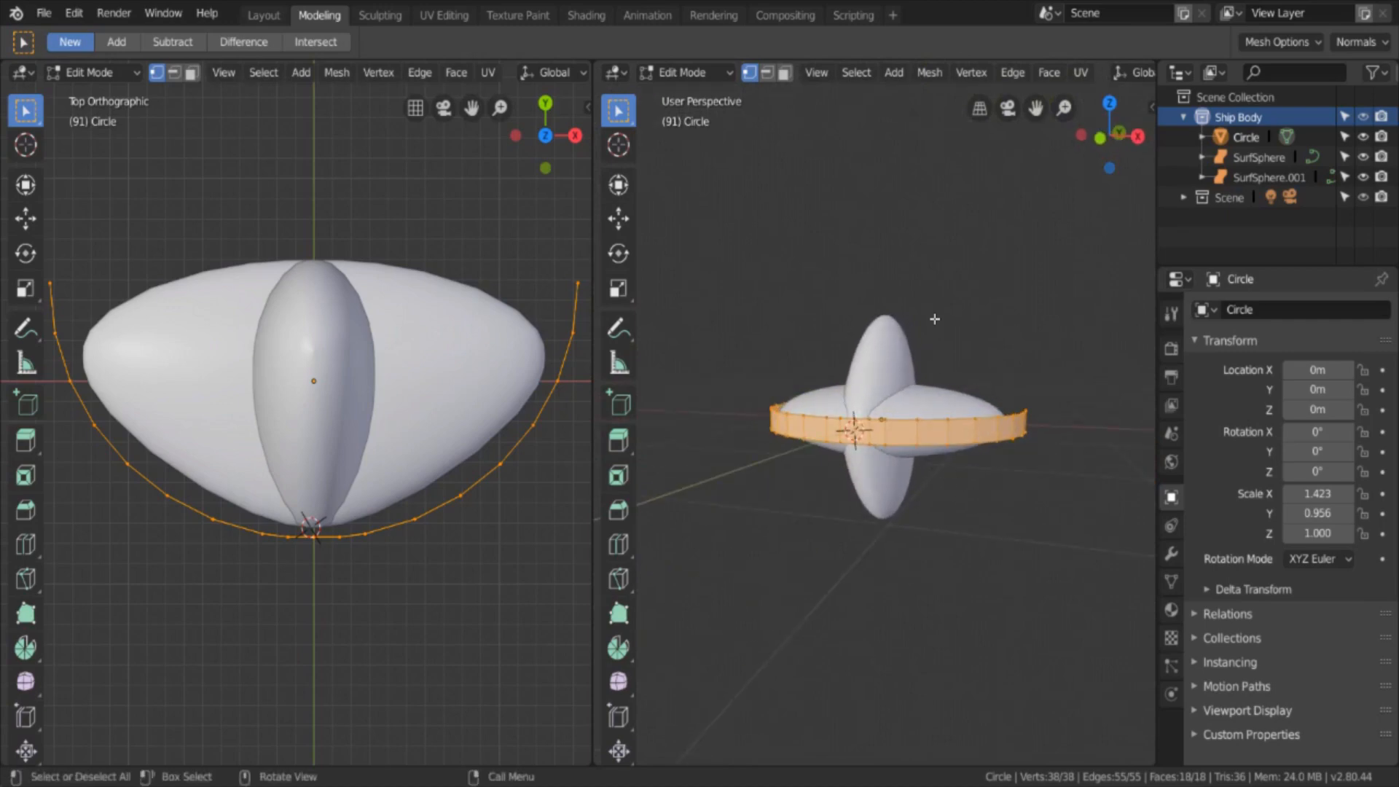
key("alt+a")
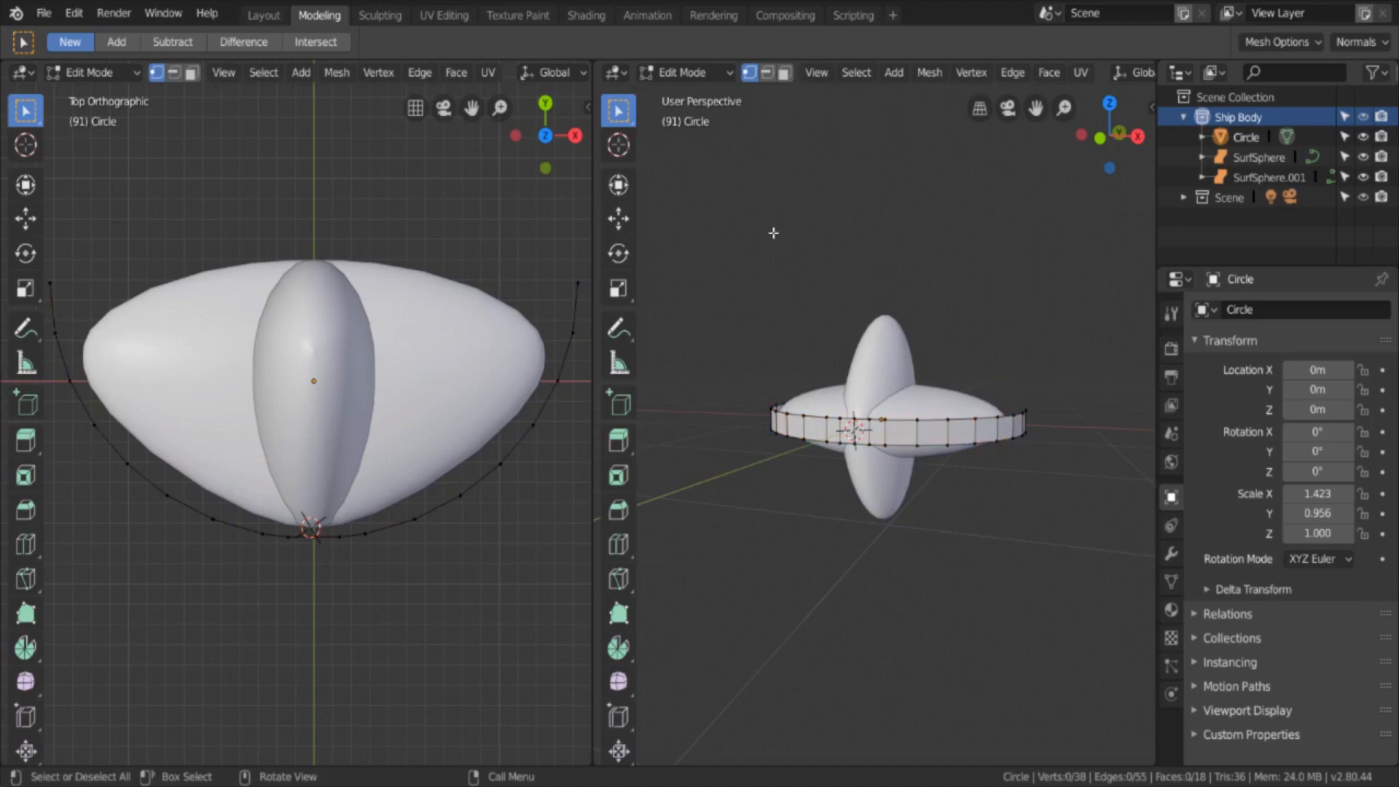
key("Tab")
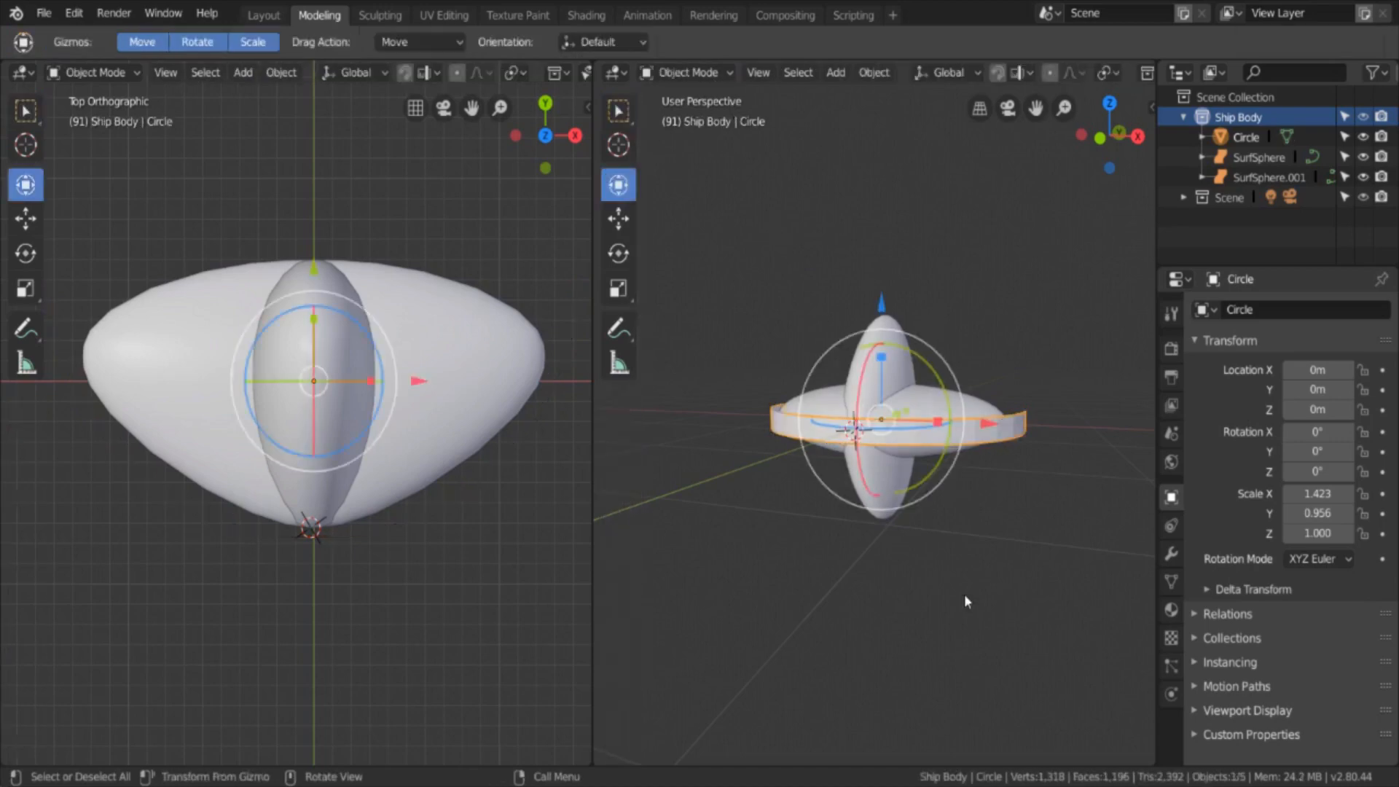
middle_click_drag(964, 593, 906, 531)
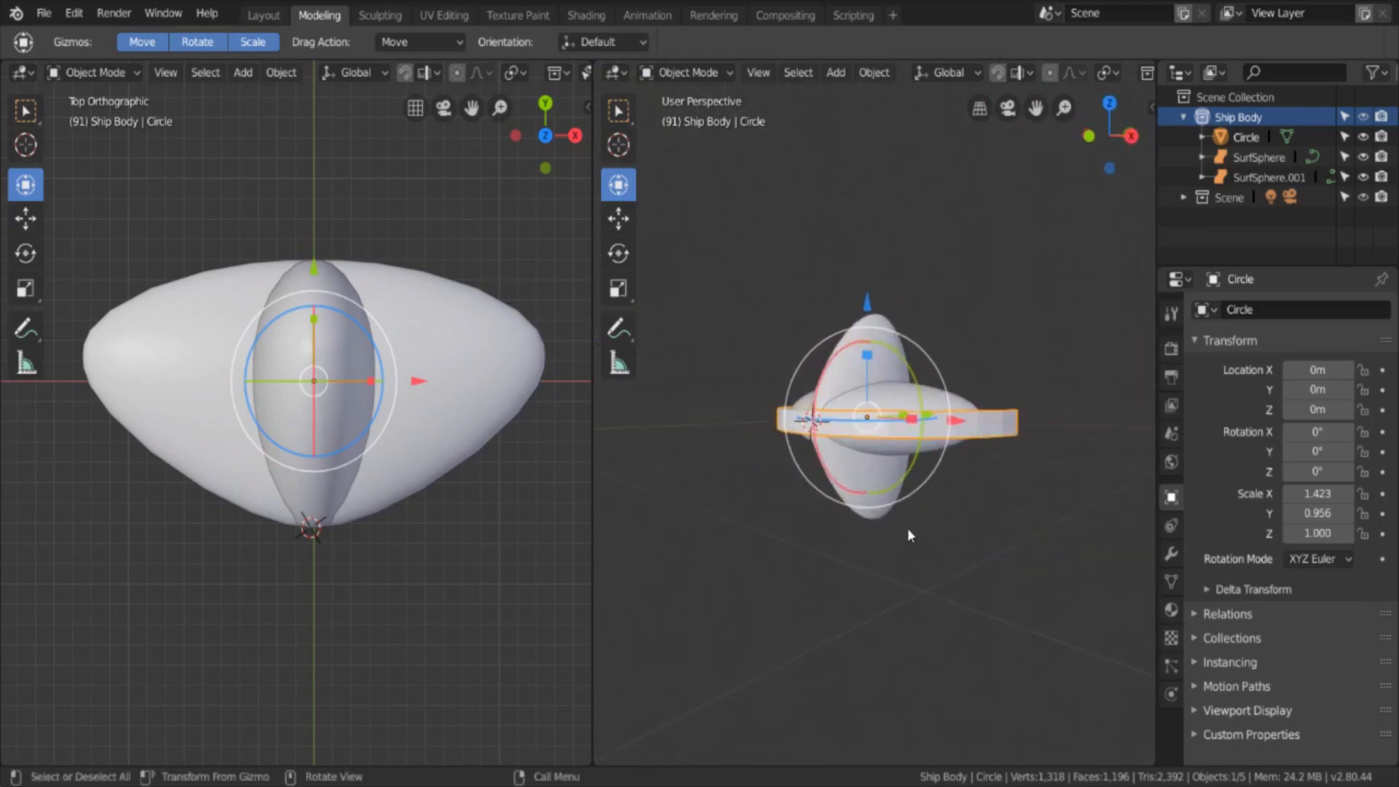
middle_click_drag(765, 516, 835, 578)
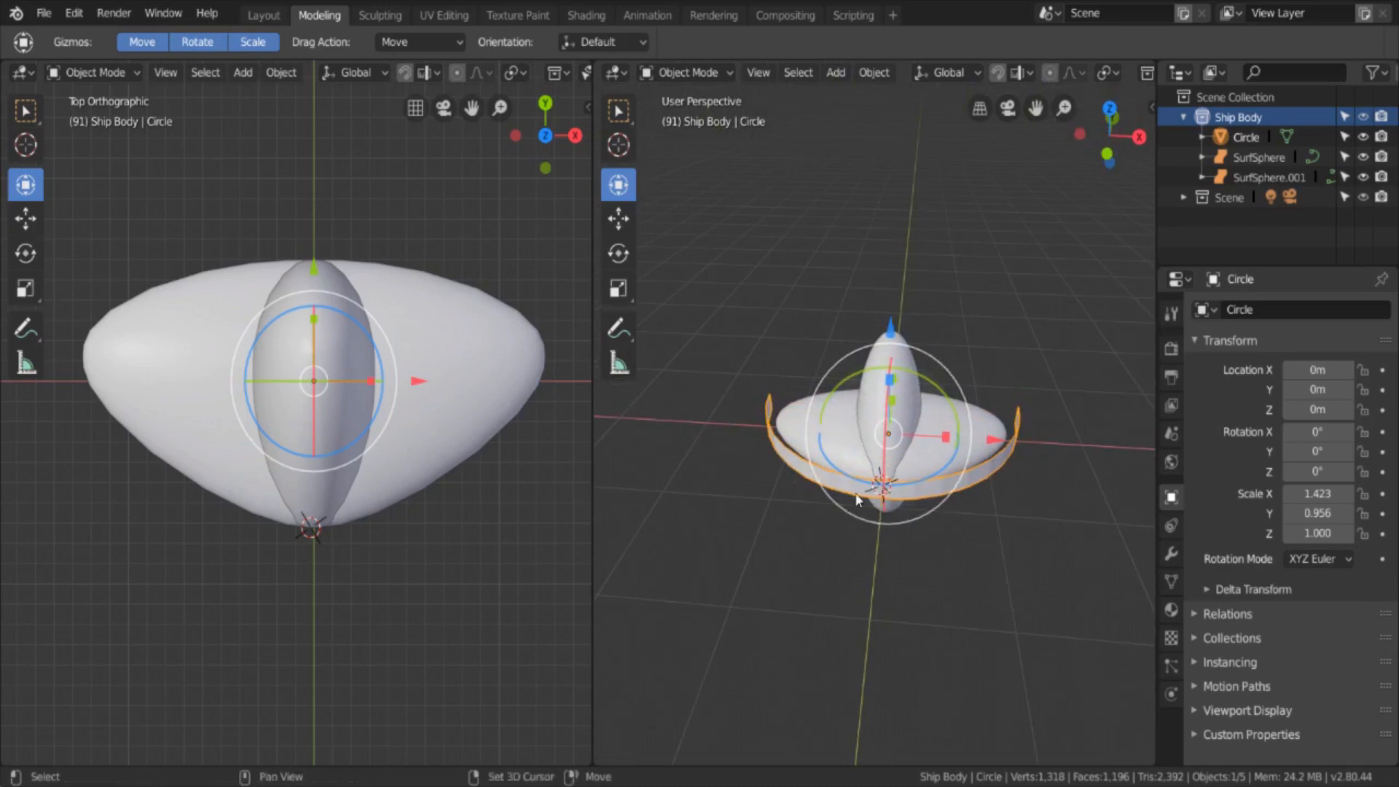
middle_click_drag(921, 515, 883, 474, "shift")
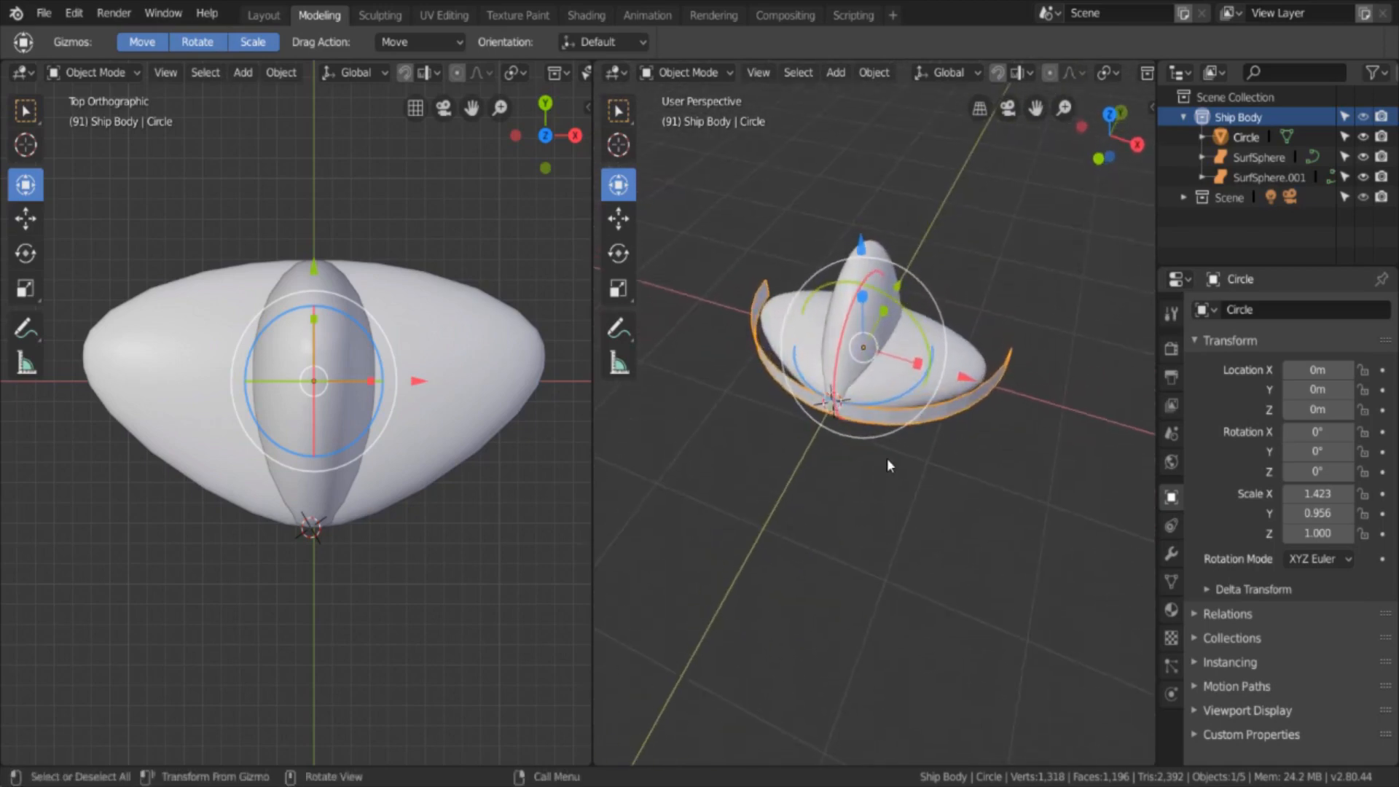
middle_click_drag(774, 458, 352, 549)
scroll(917, 522, "up", 5)
middle_click_drag(846, 567, 708, 396)
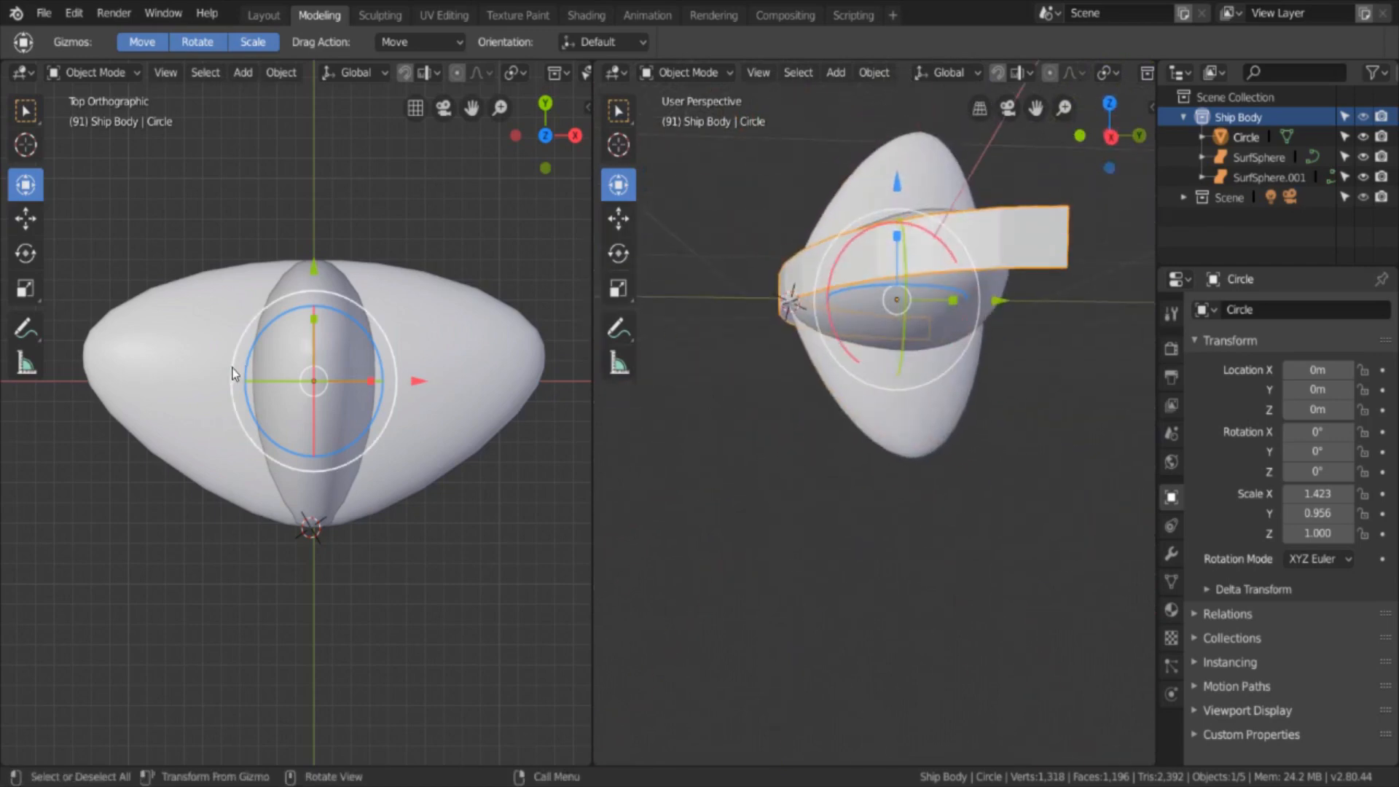
Step: Set up right and front orthographic views and add a mesh circle inside the band's mesh in edit mode
key("KP_3")
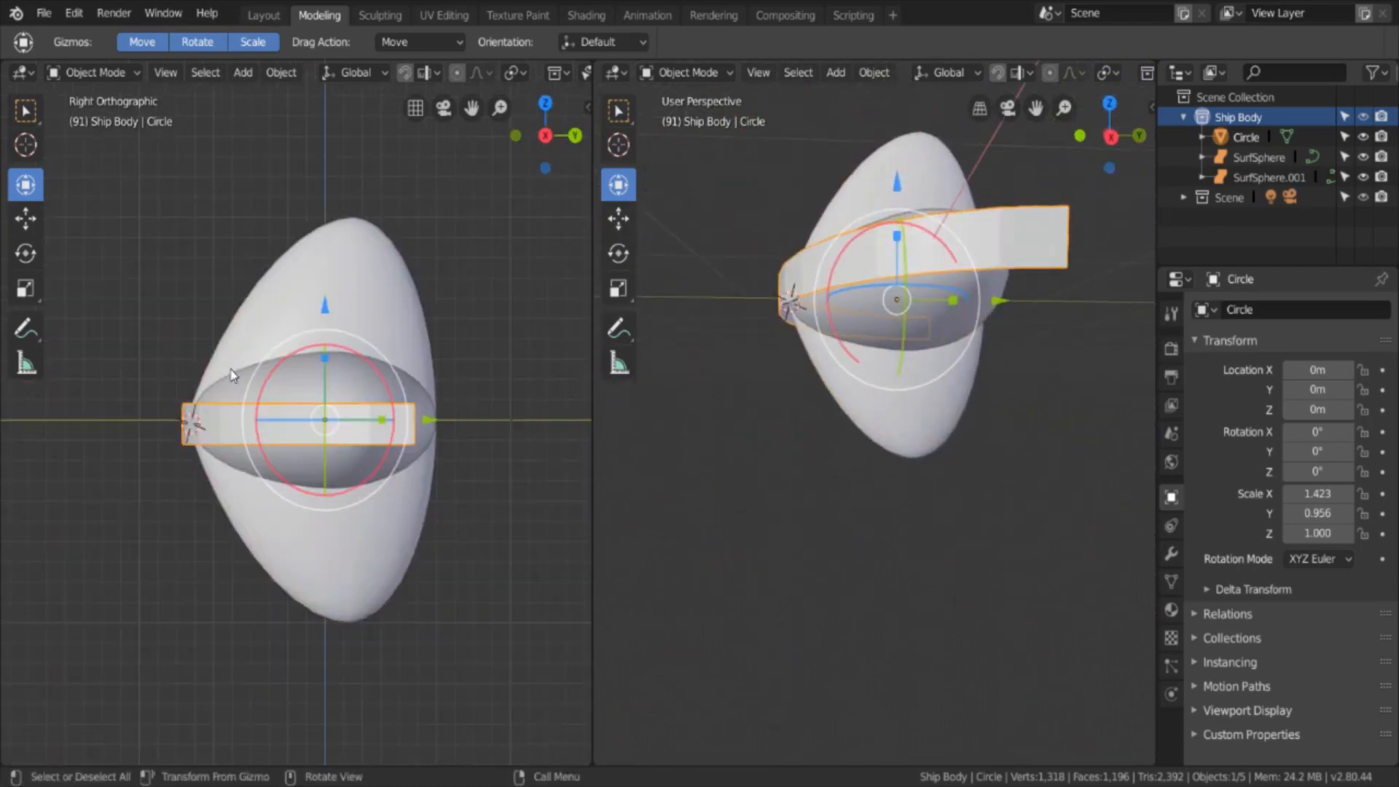
key("KP_1")
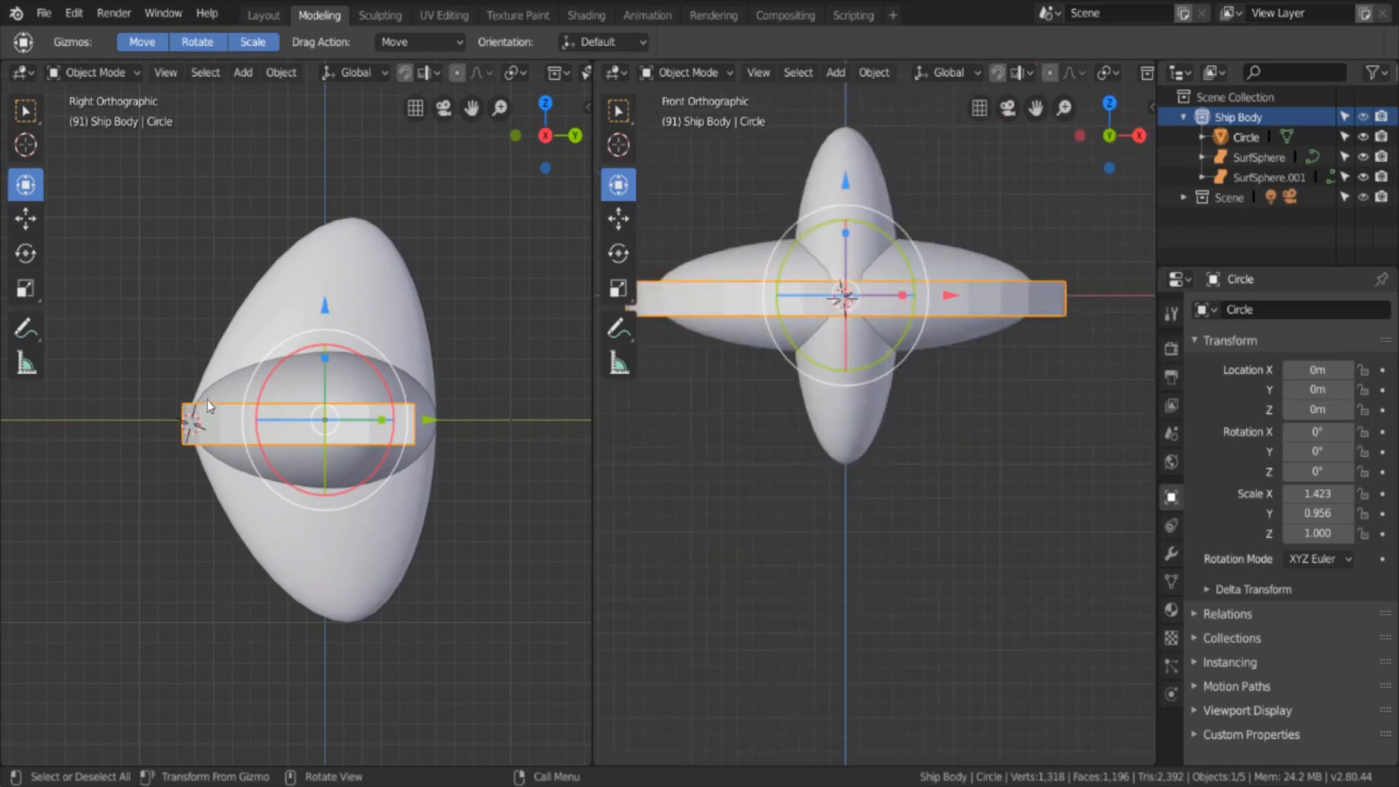
key("shift+a")
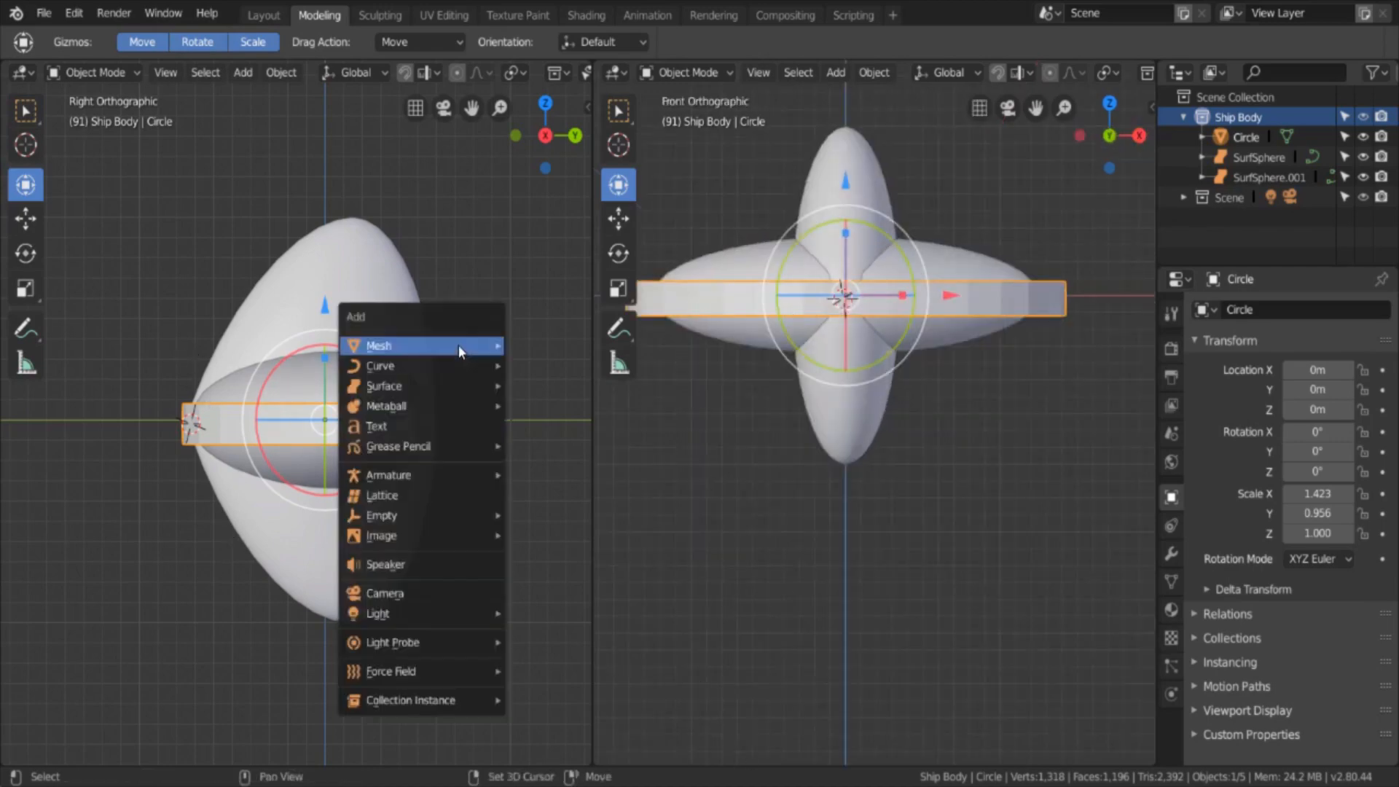
key("Tab")
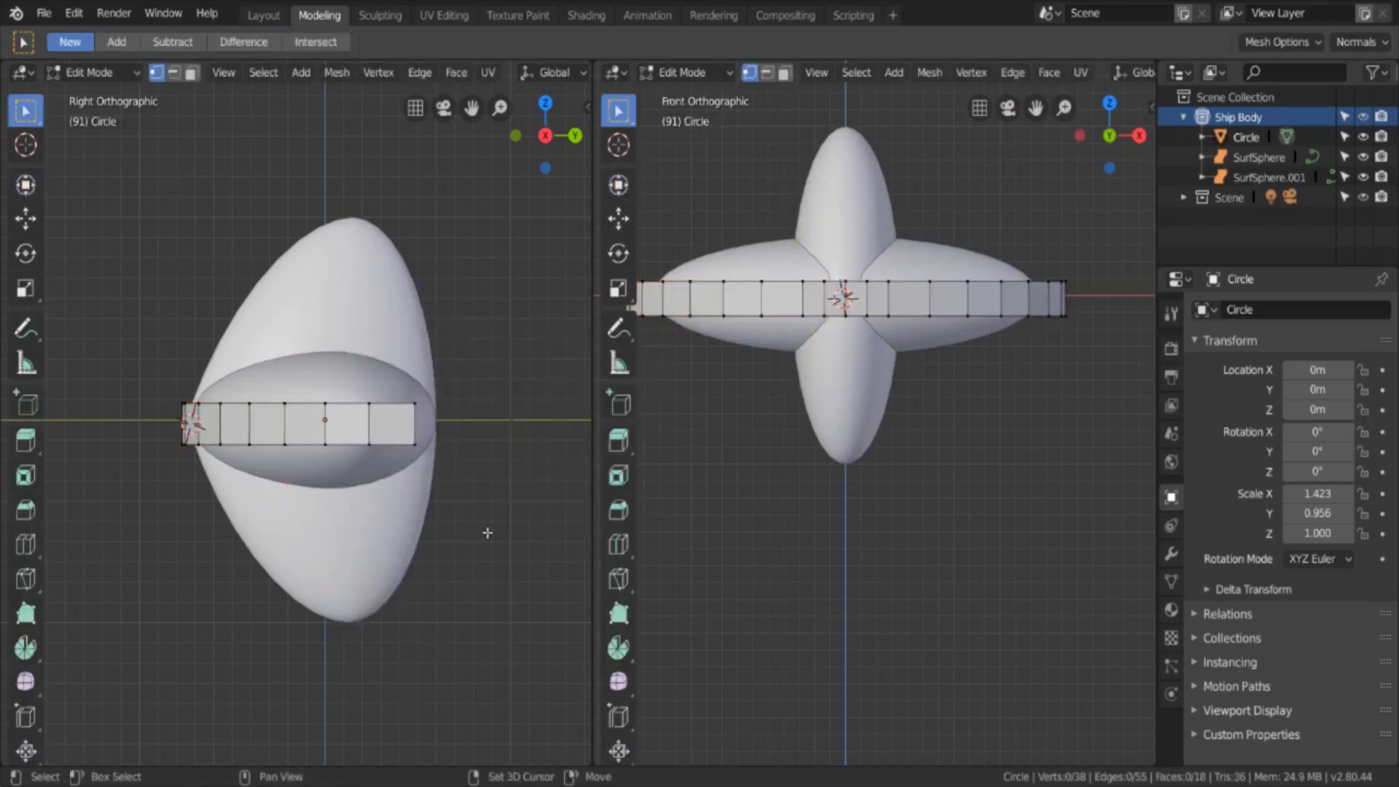
key("shift+a")
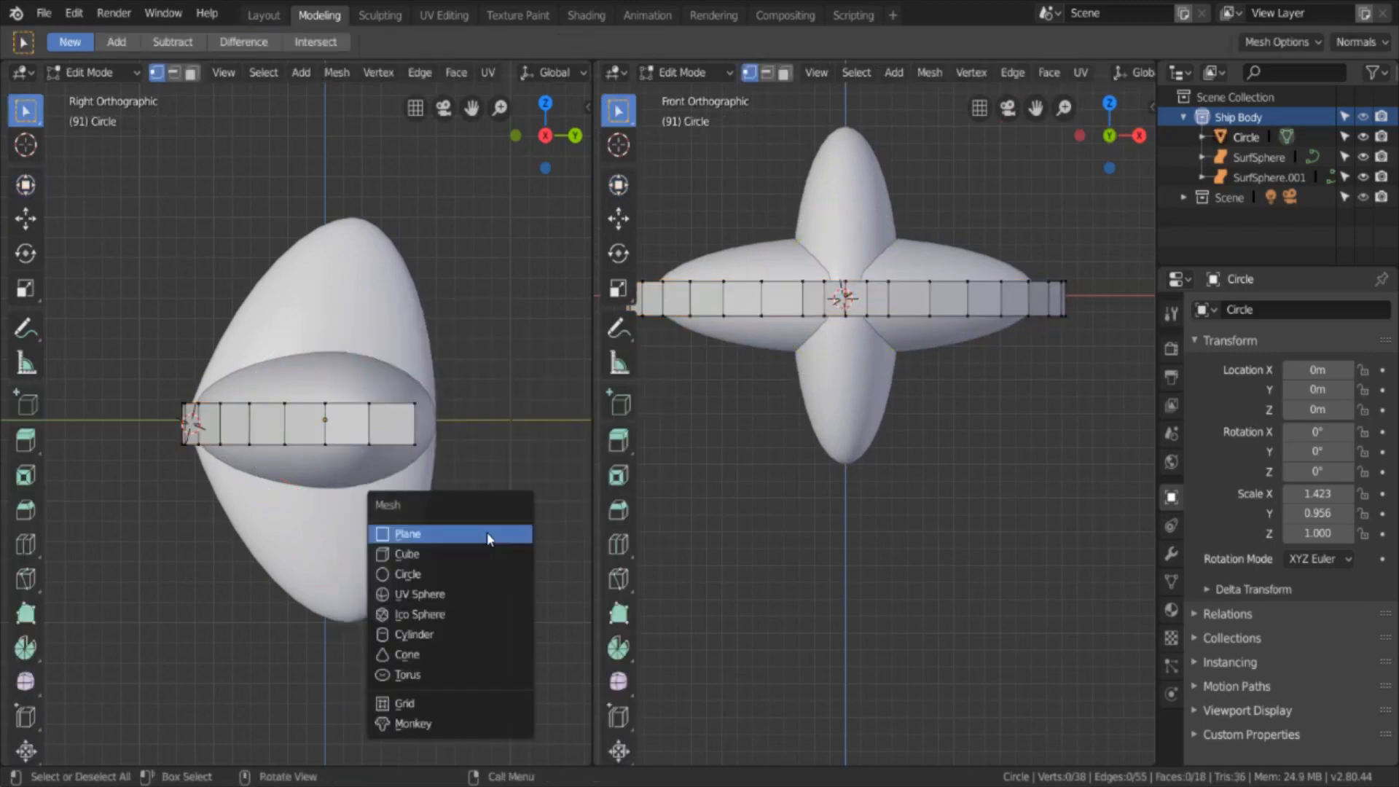
left_click(466, 569)
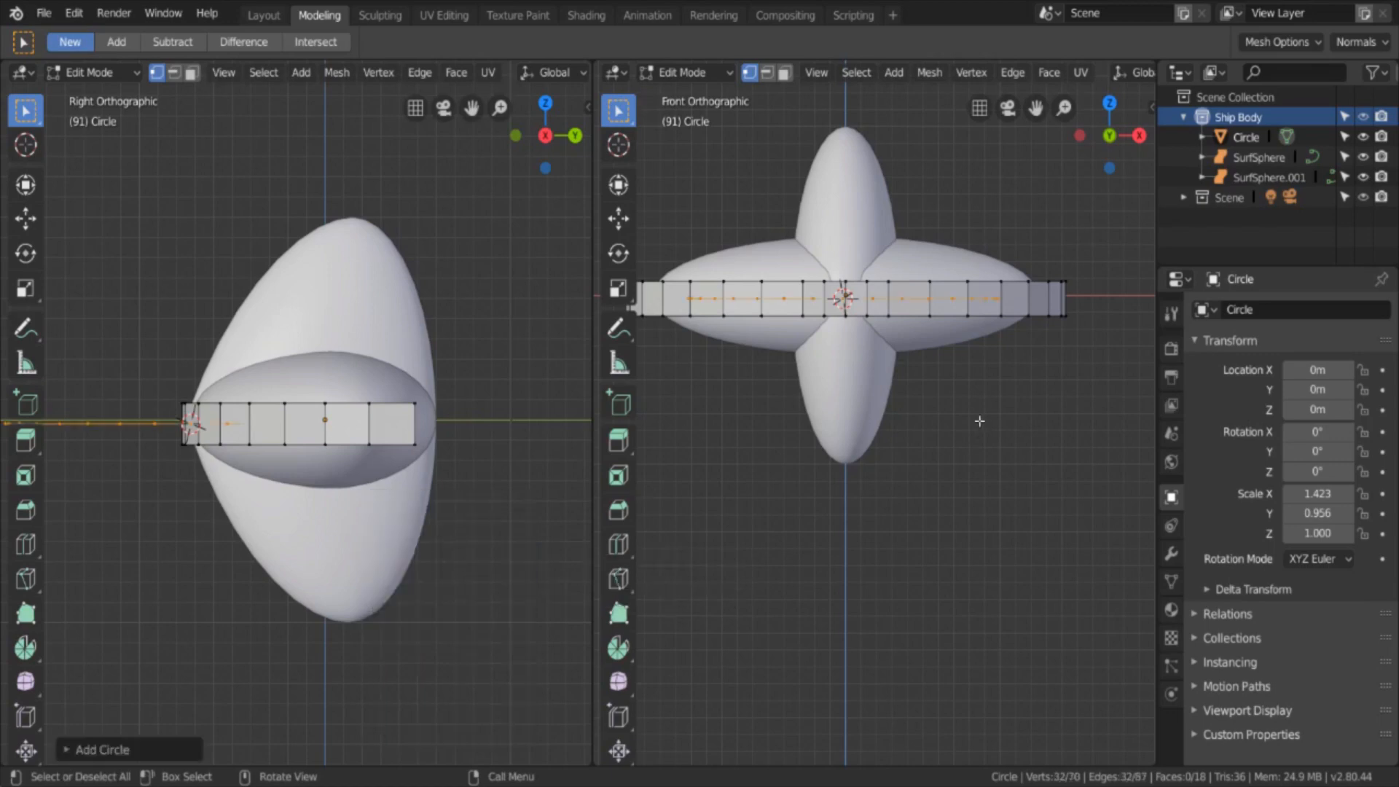
Step: Rotate the new circle 90° to stand upright and move it about 0.94 m along Y around the ship body
type("r90")
key("Return")
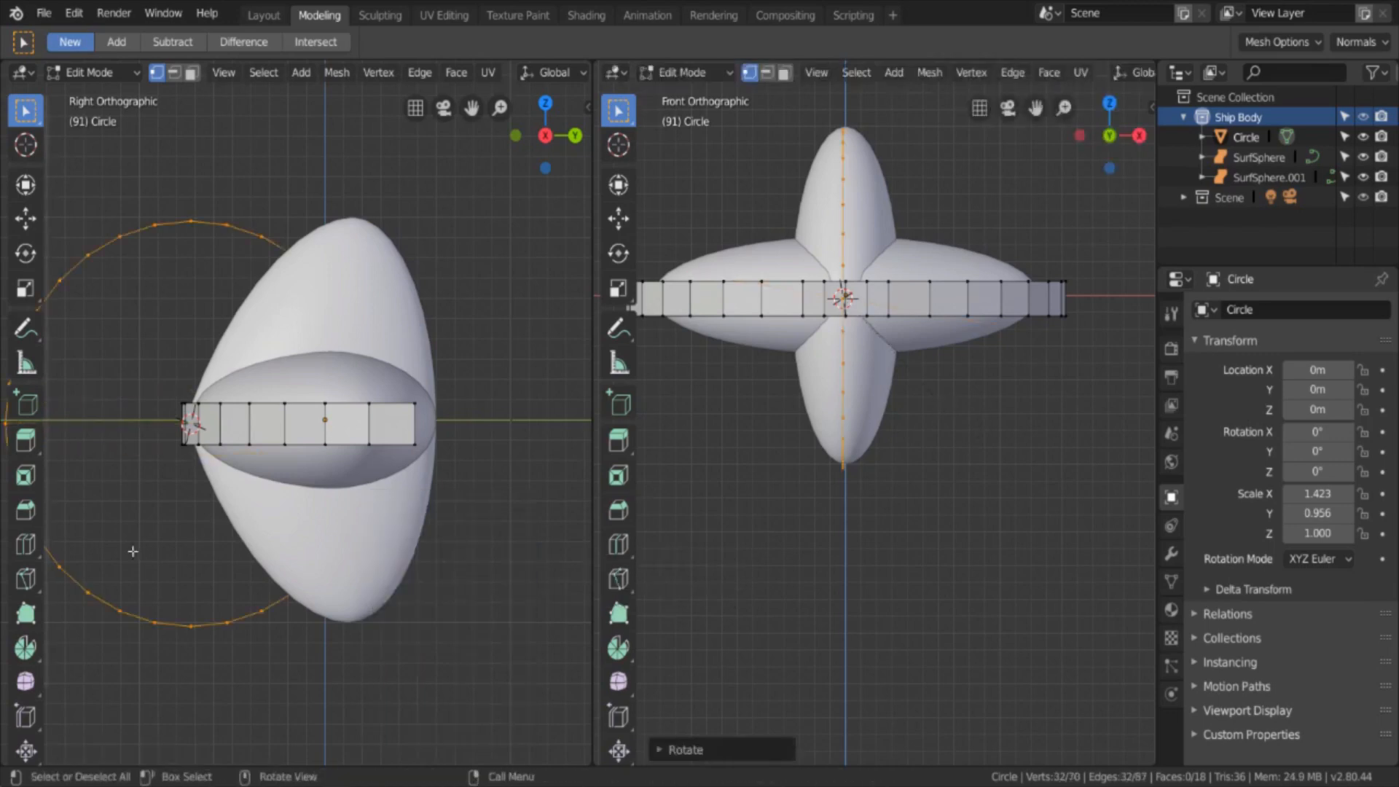
key("g")
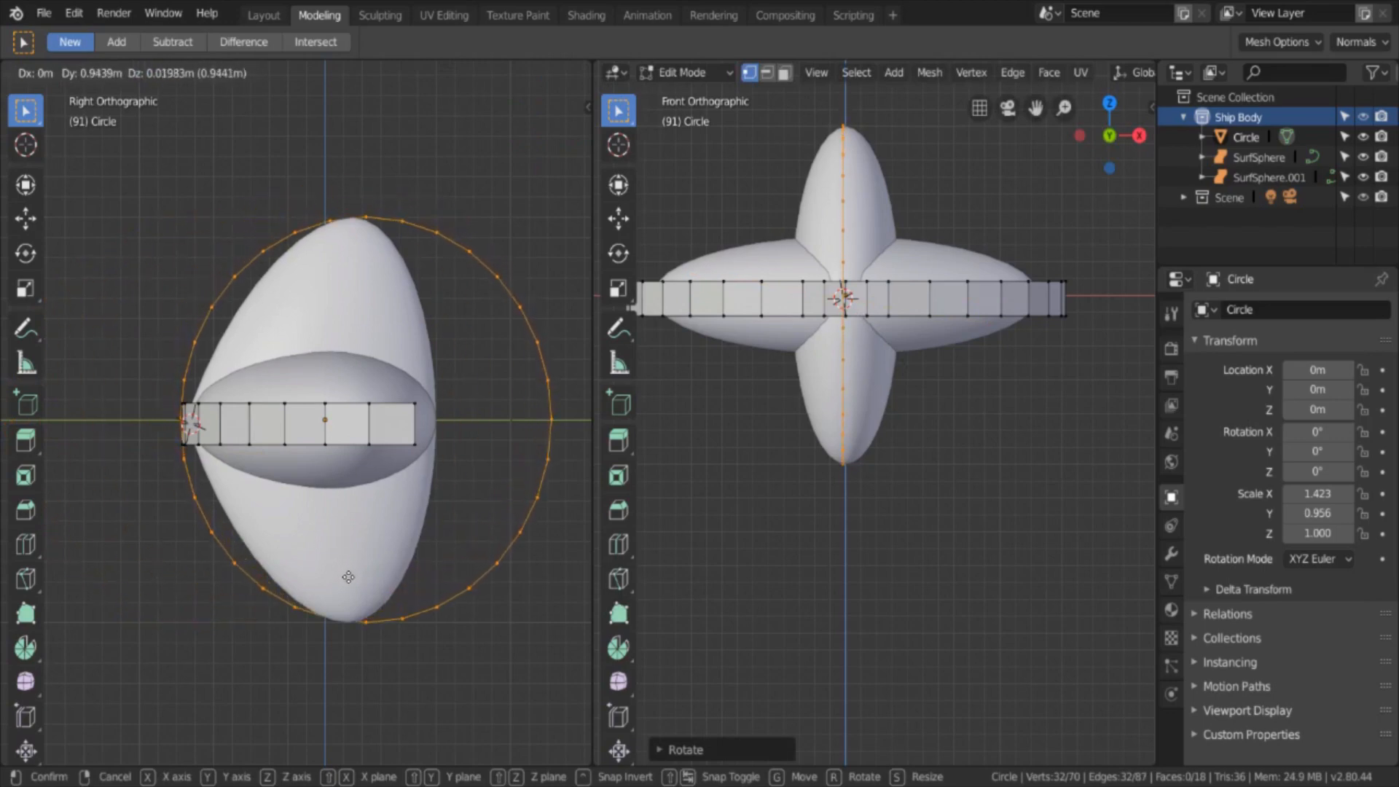
left_click(348, 577)
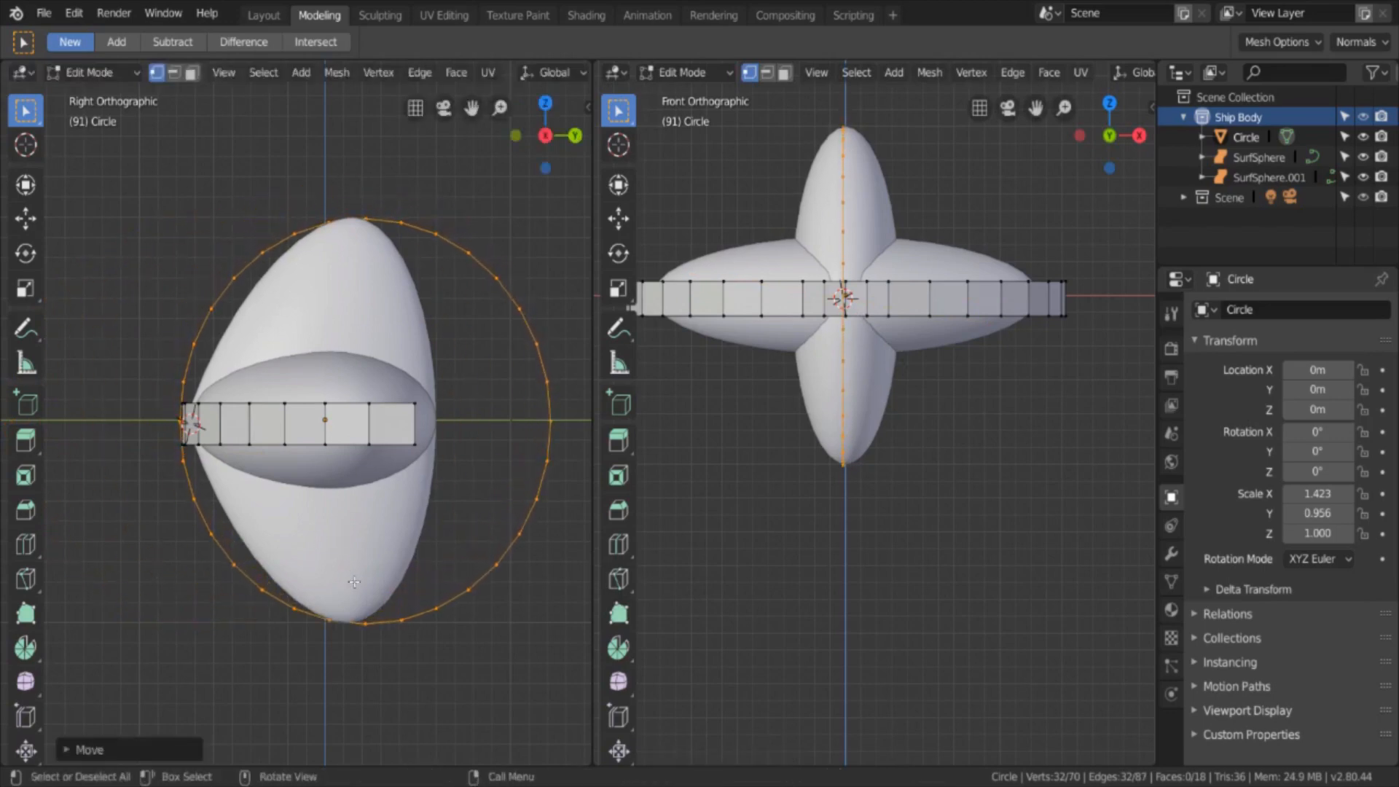
key("s")
key("y")
right_click(373, 578)
Step: Stretch the upright circle along Z until it extends slightly past both tips of the vertical sphere, and clear the selection
key("s")
key("z")
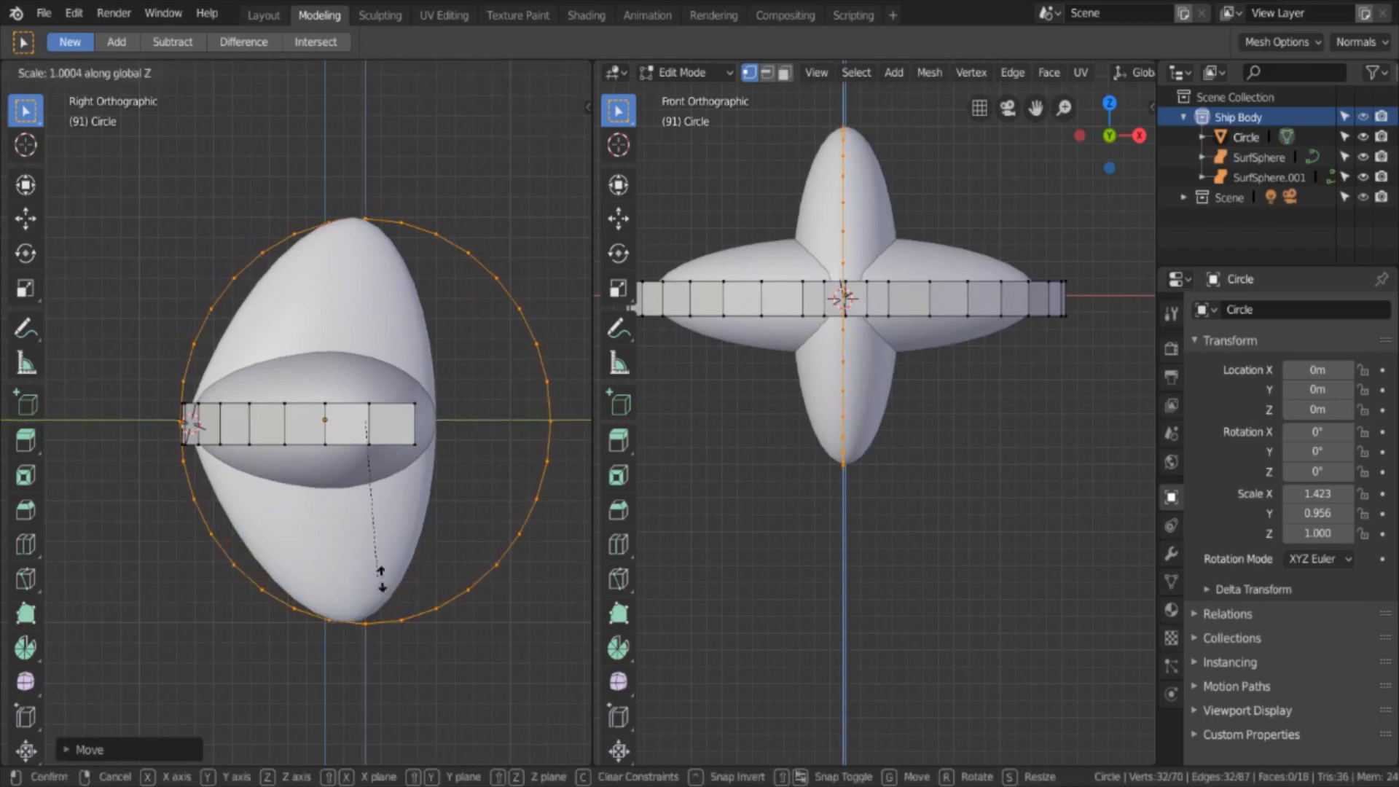
left_click(453, 585)
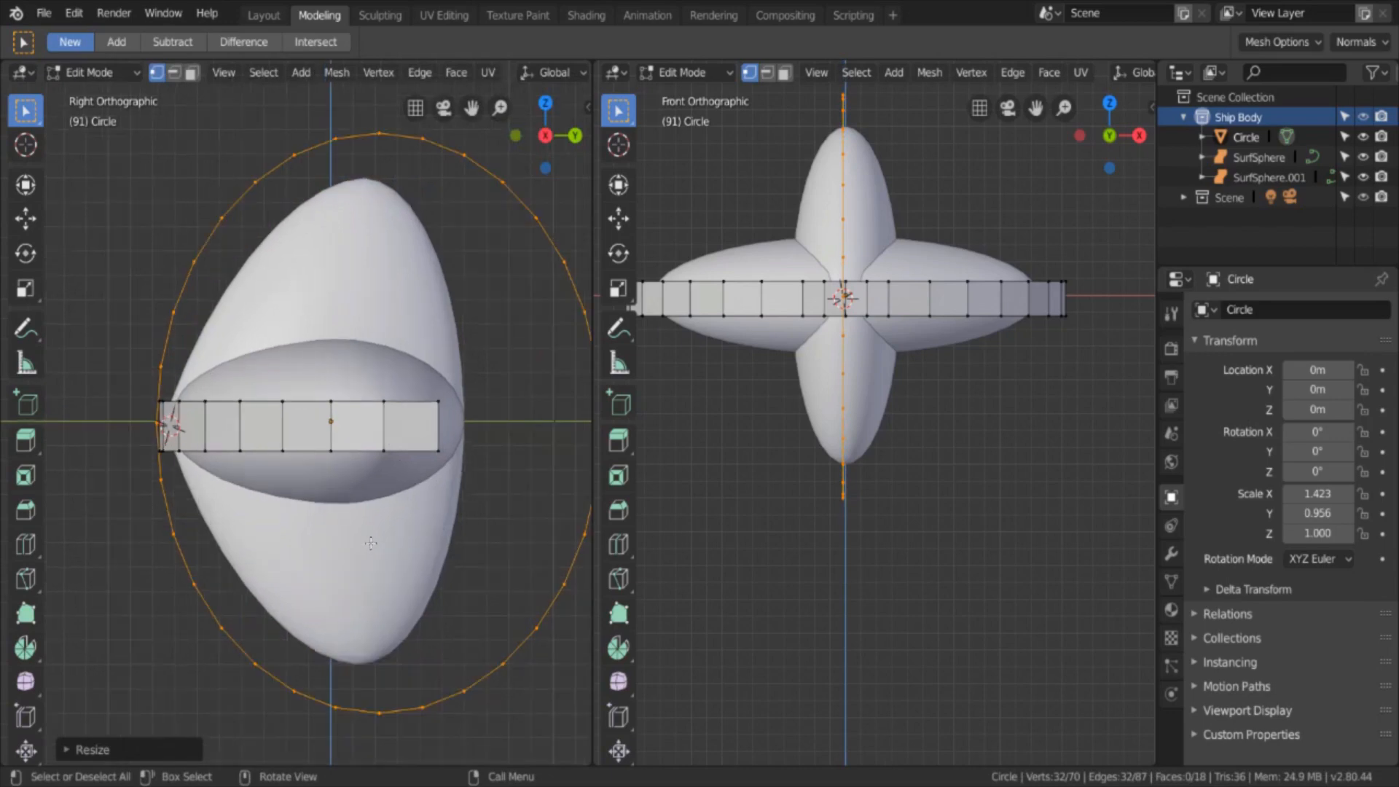
key("s")
key("z")
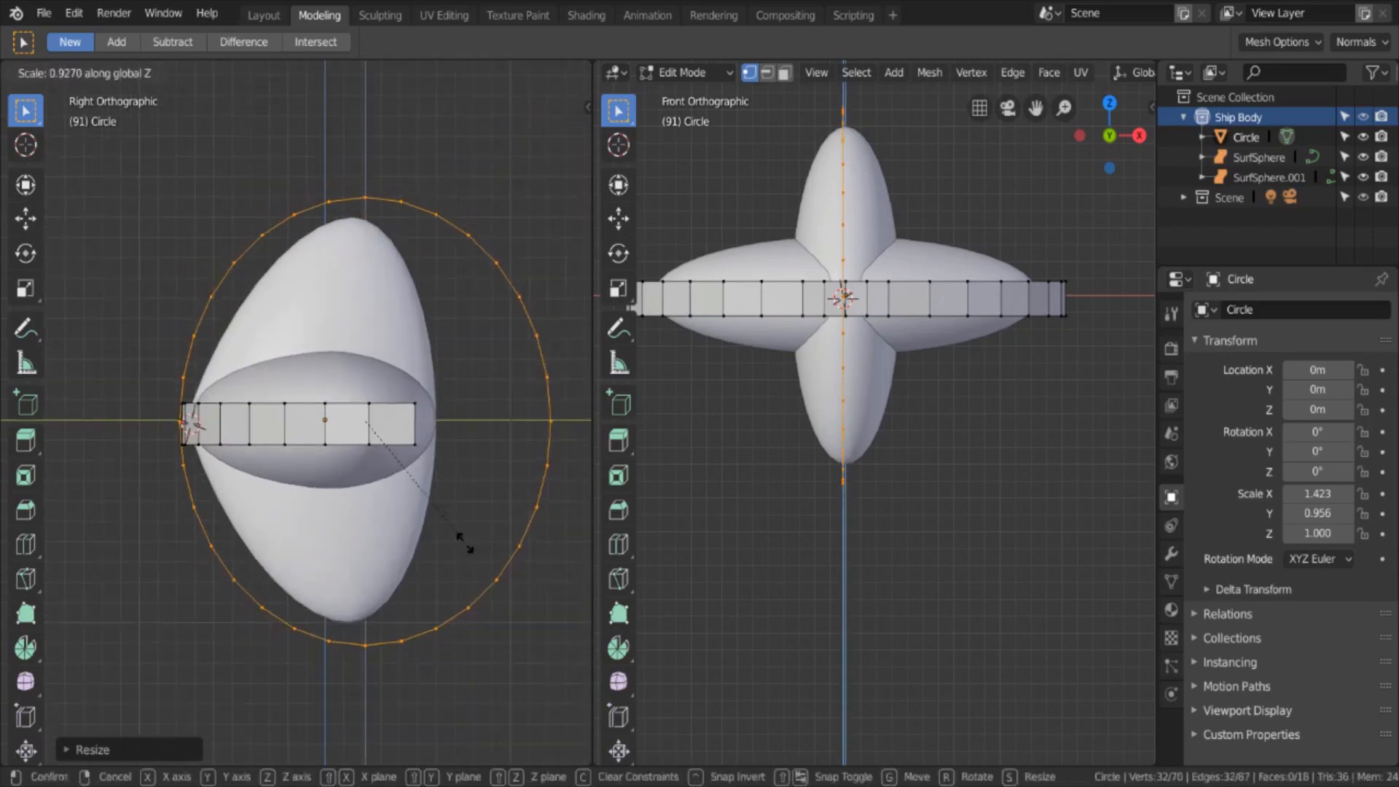
left_click(474, 543)
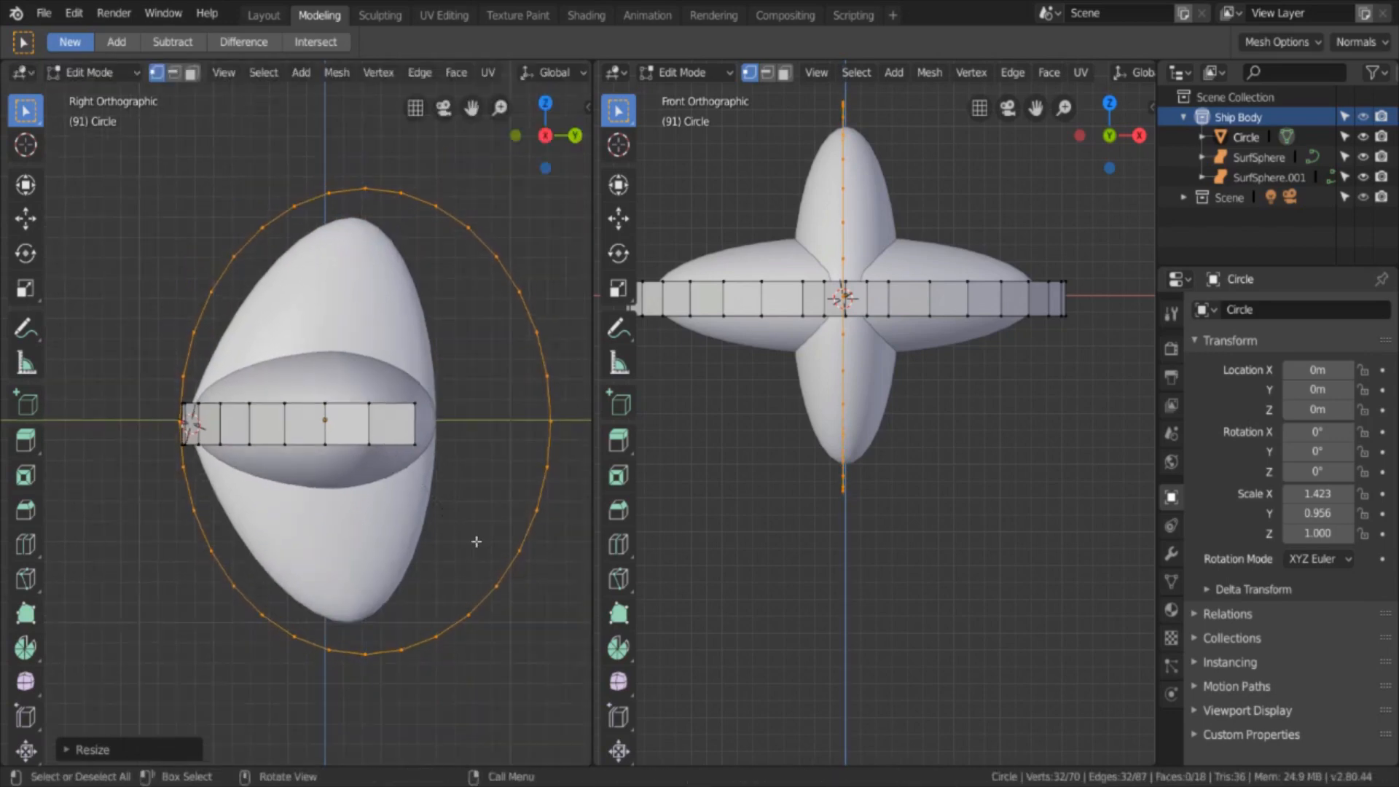
left_click(423, 685)
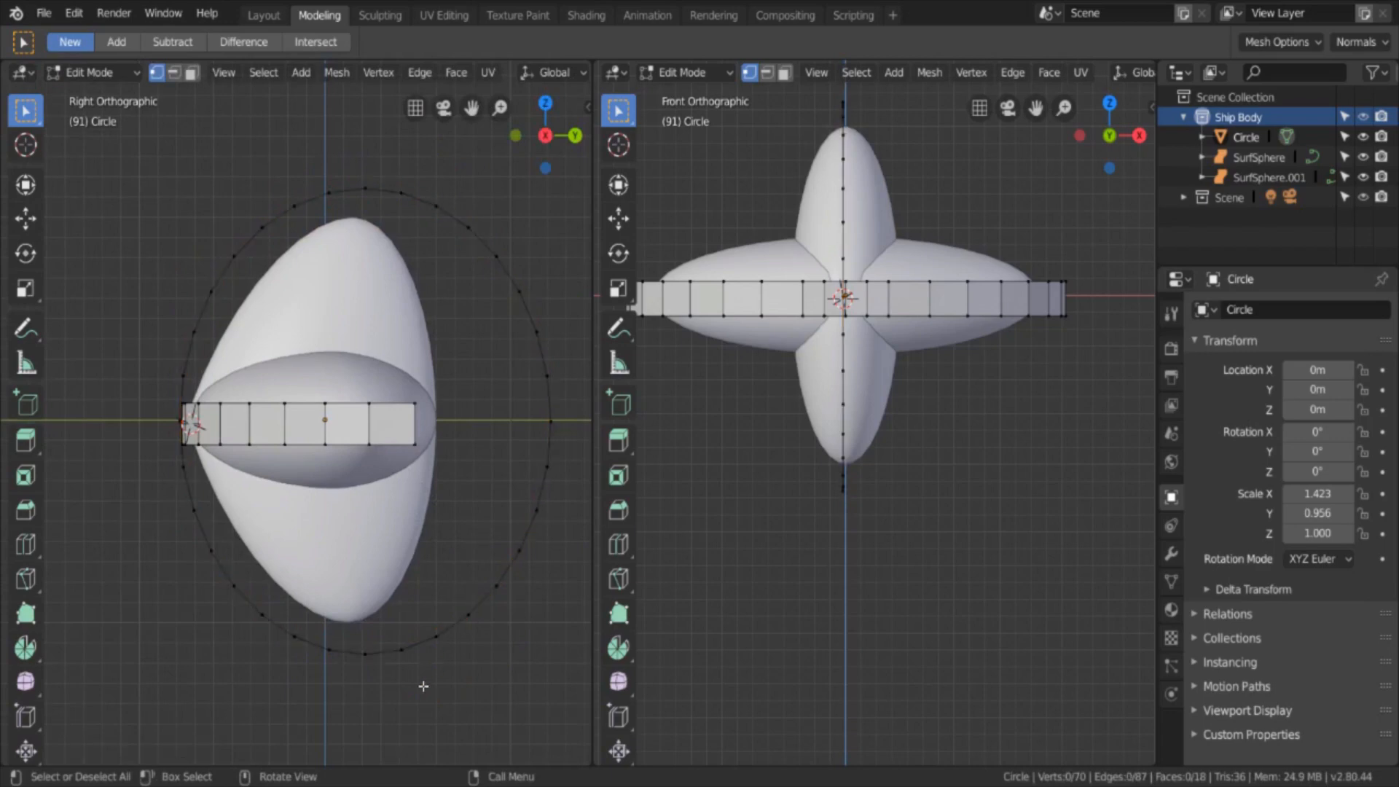
Step: Box-select the rear half of the upright circle in the right view, including its rearmost vertex, and delete those vertices
scroll(408, 583, "down", 1)
key("b")
left_click_drag(381, 214, 553, 402)
key("b")
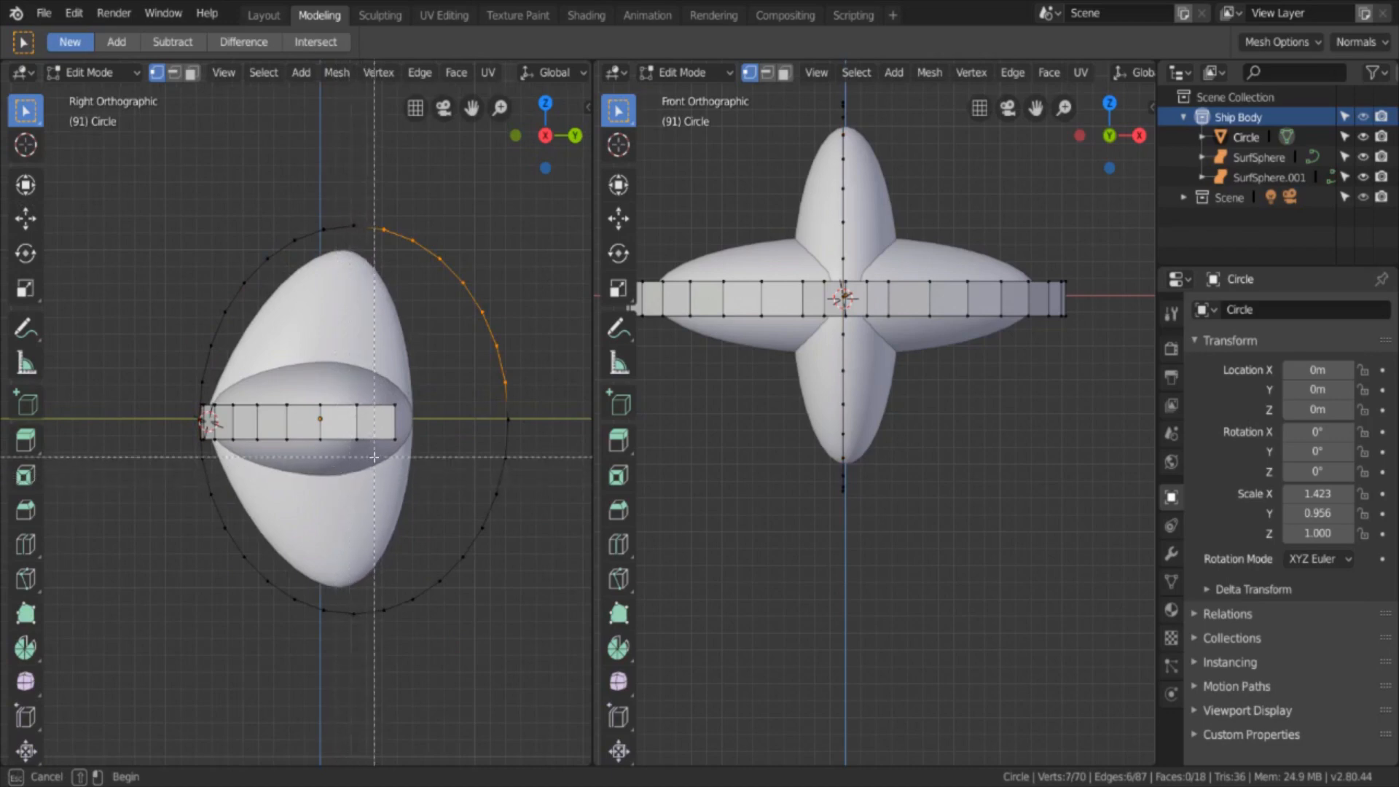
left_click_drag(364, 453, 571, 666)
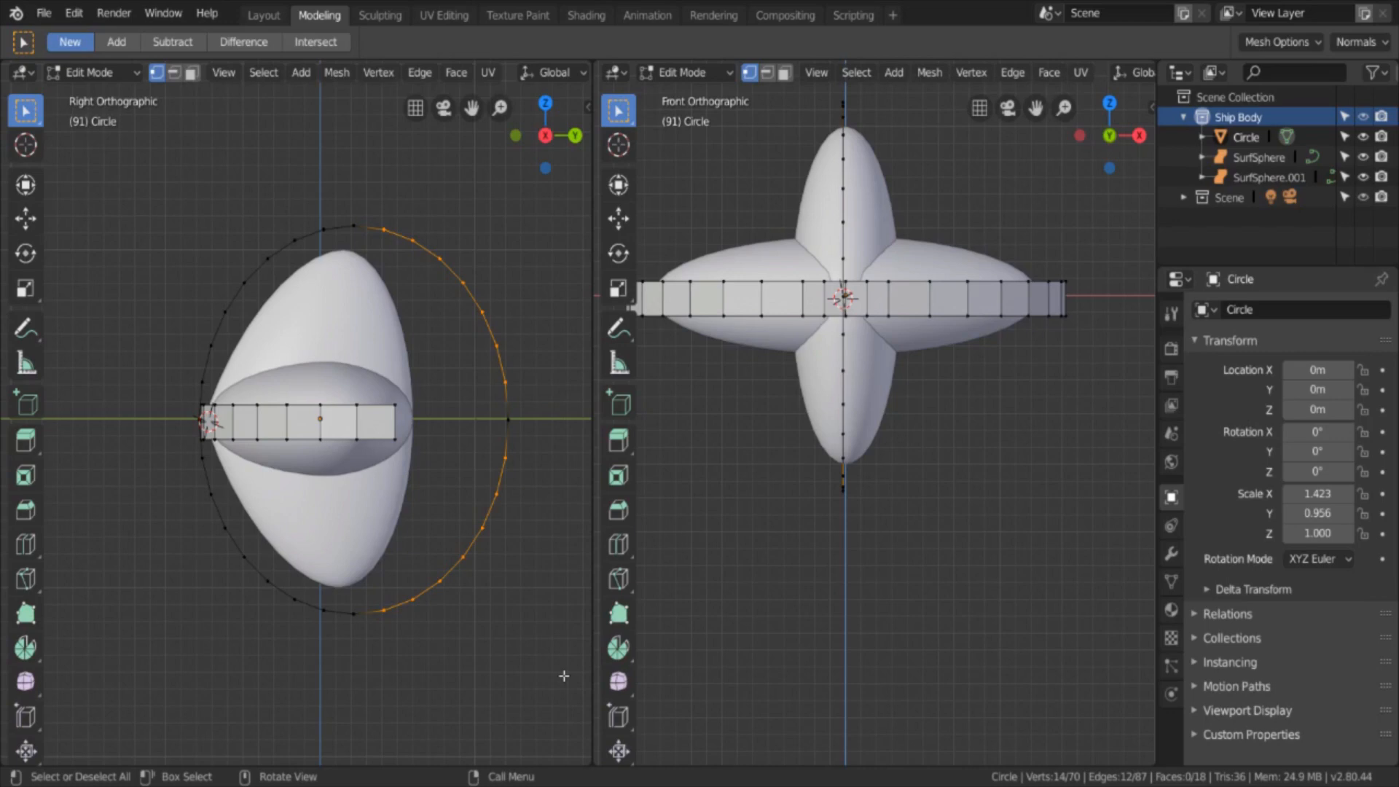
key("b")
left_click_drag(465, 304, 568, 649)
key("x")
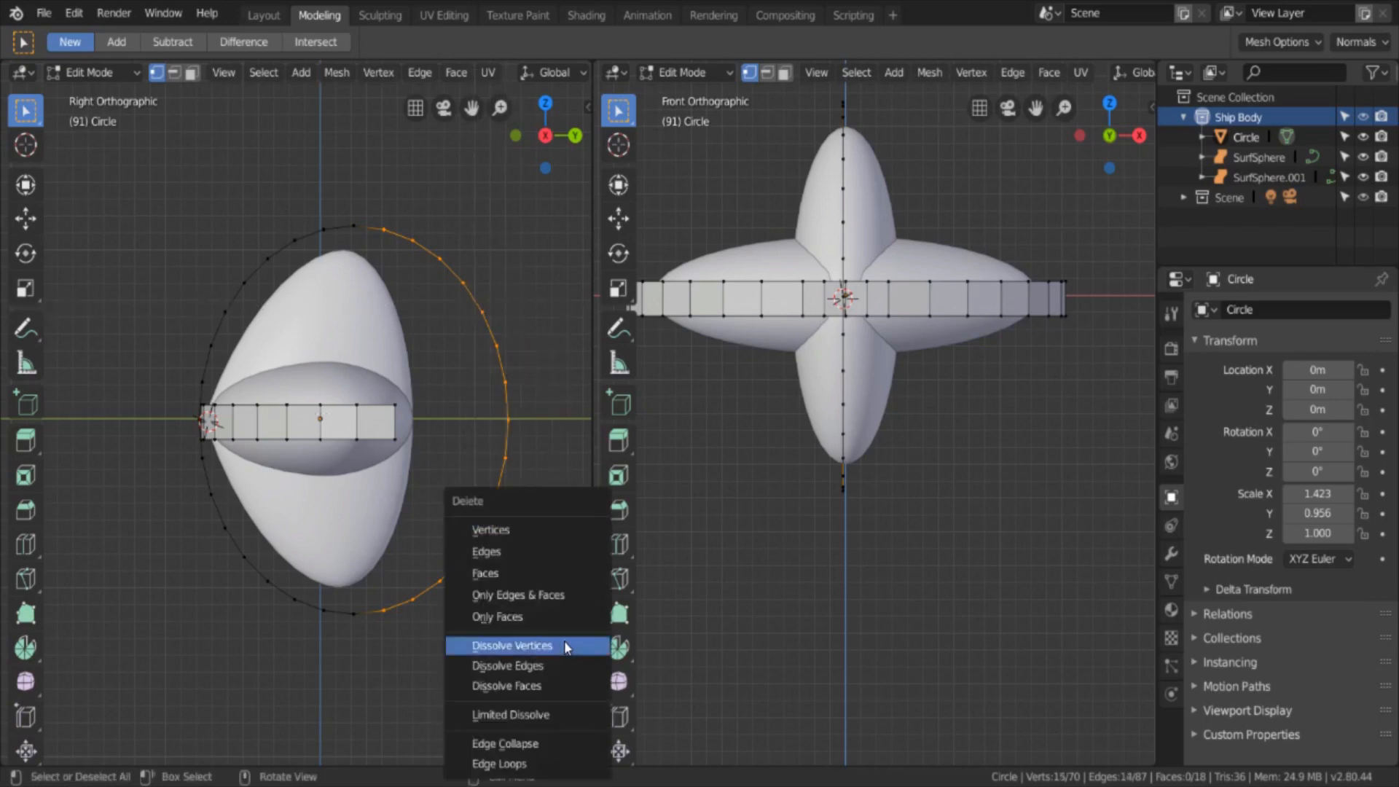
left_click(510, 685)
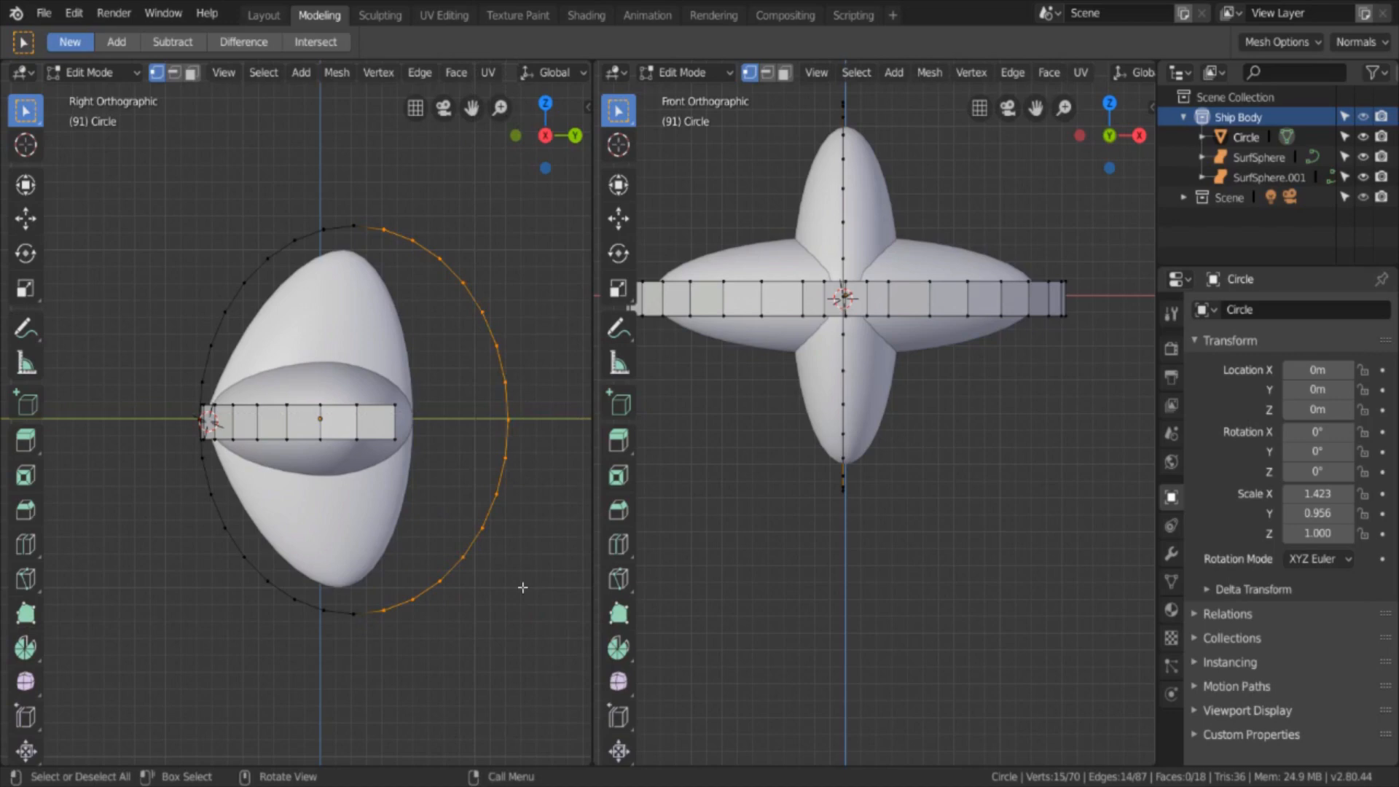
key("x")
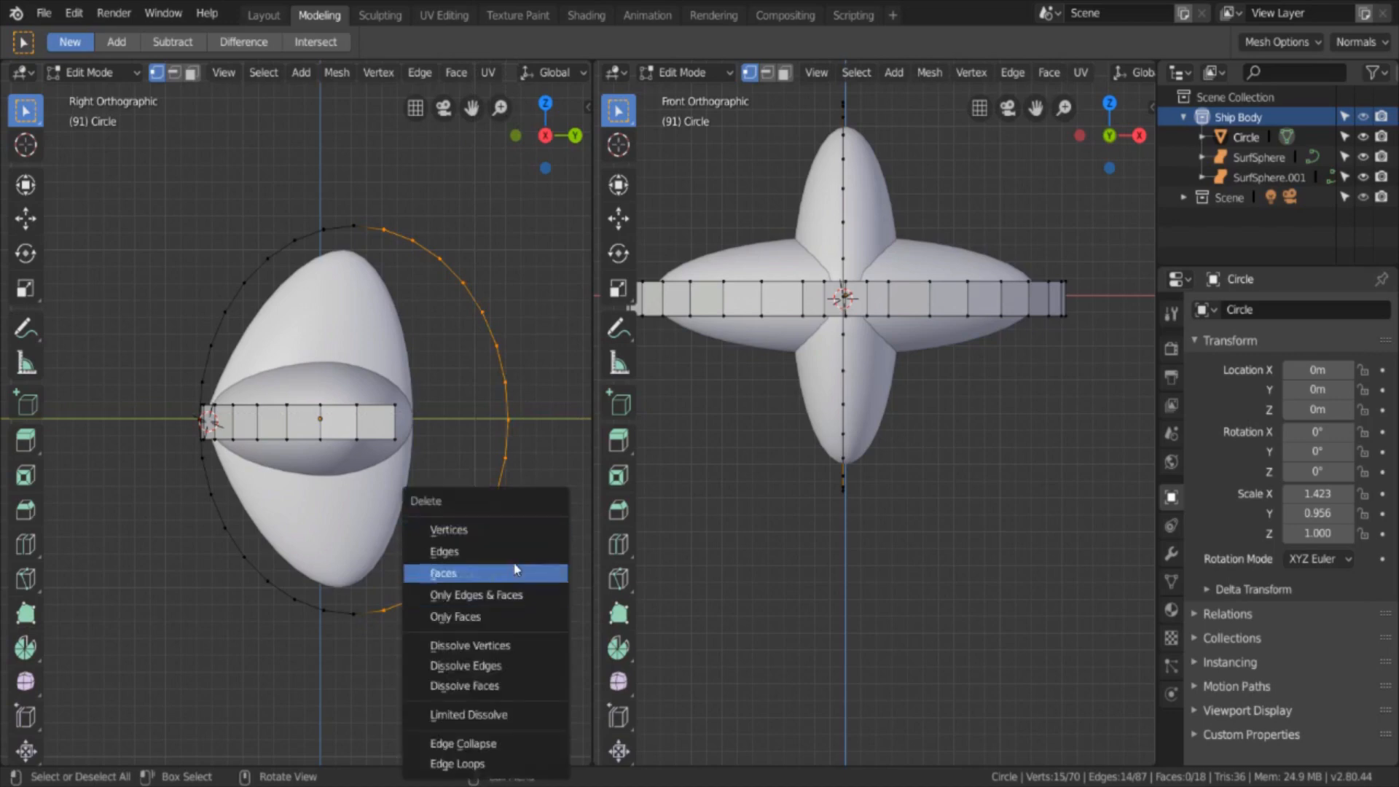
left_click(500, 539)
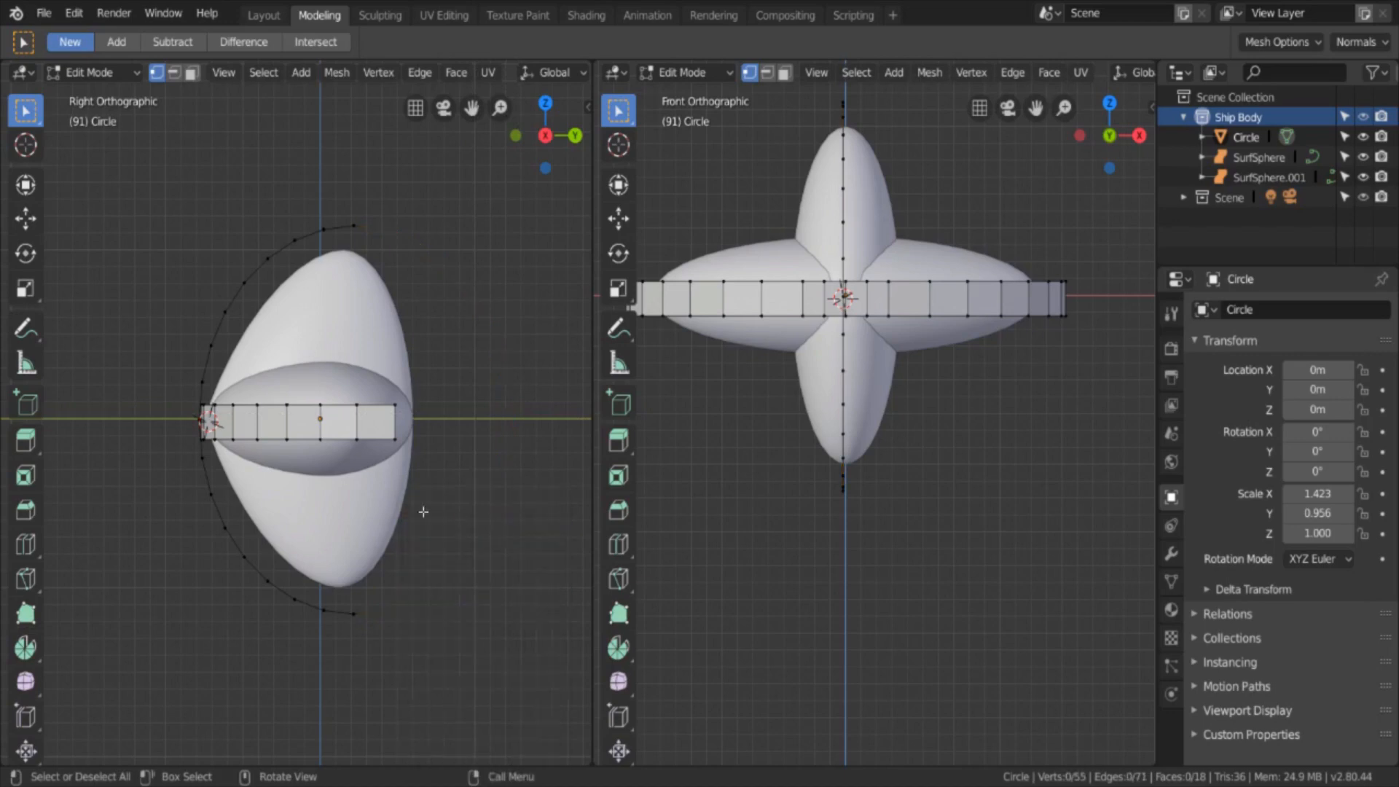
Step: Select all linked vertices of the upright arc and move it about 0.018 m along Y
scroll(167, 495, "up", 4)
right_click(132, 360)
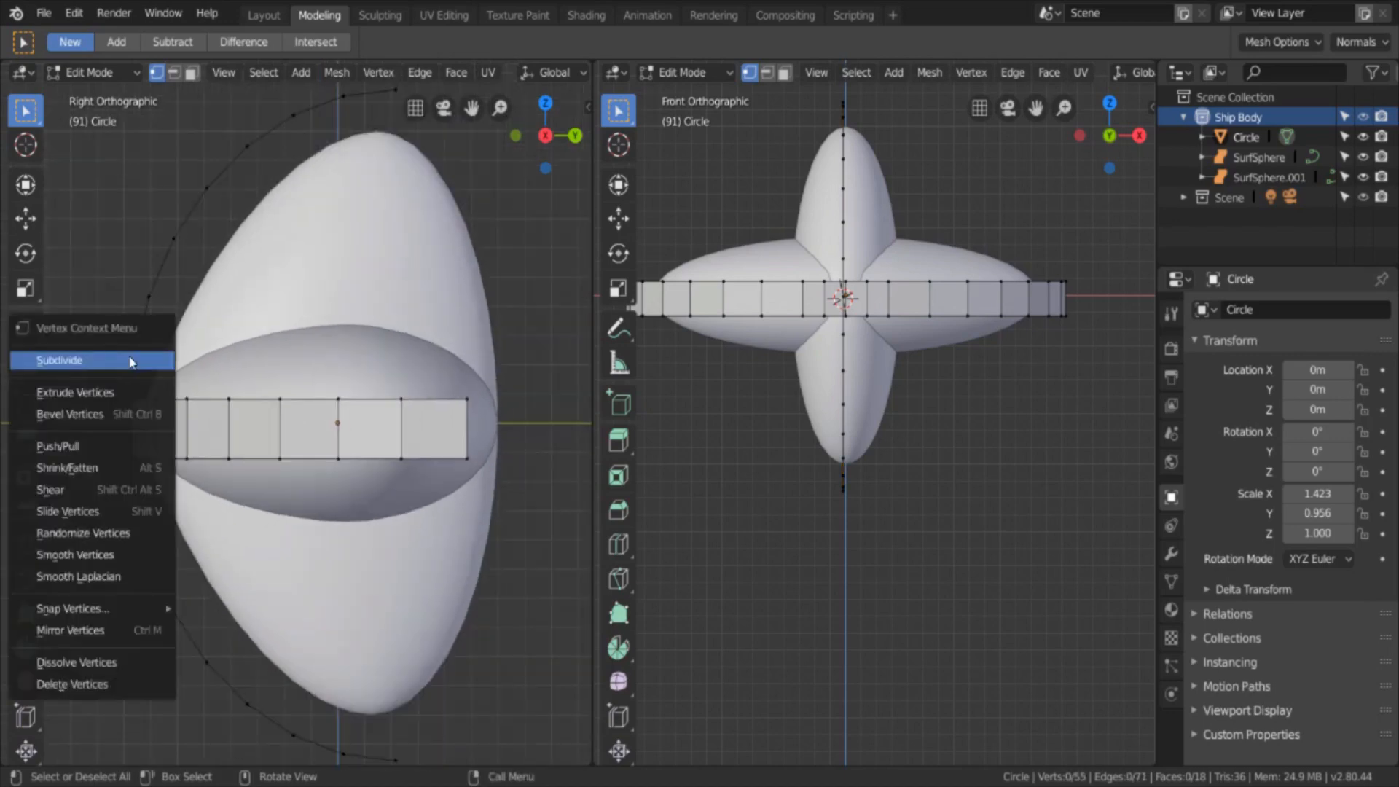
left_click(172, 238)
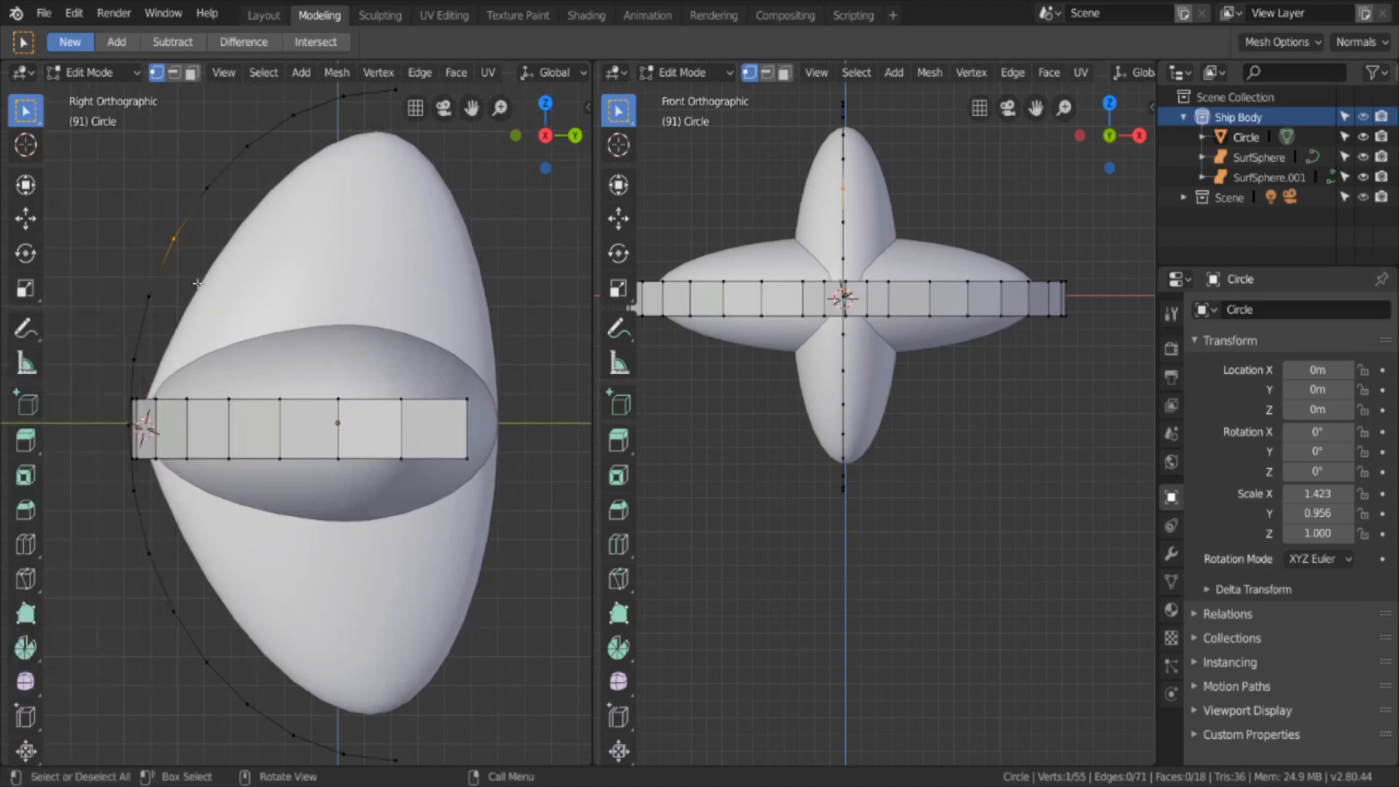
left_click(263, 73)
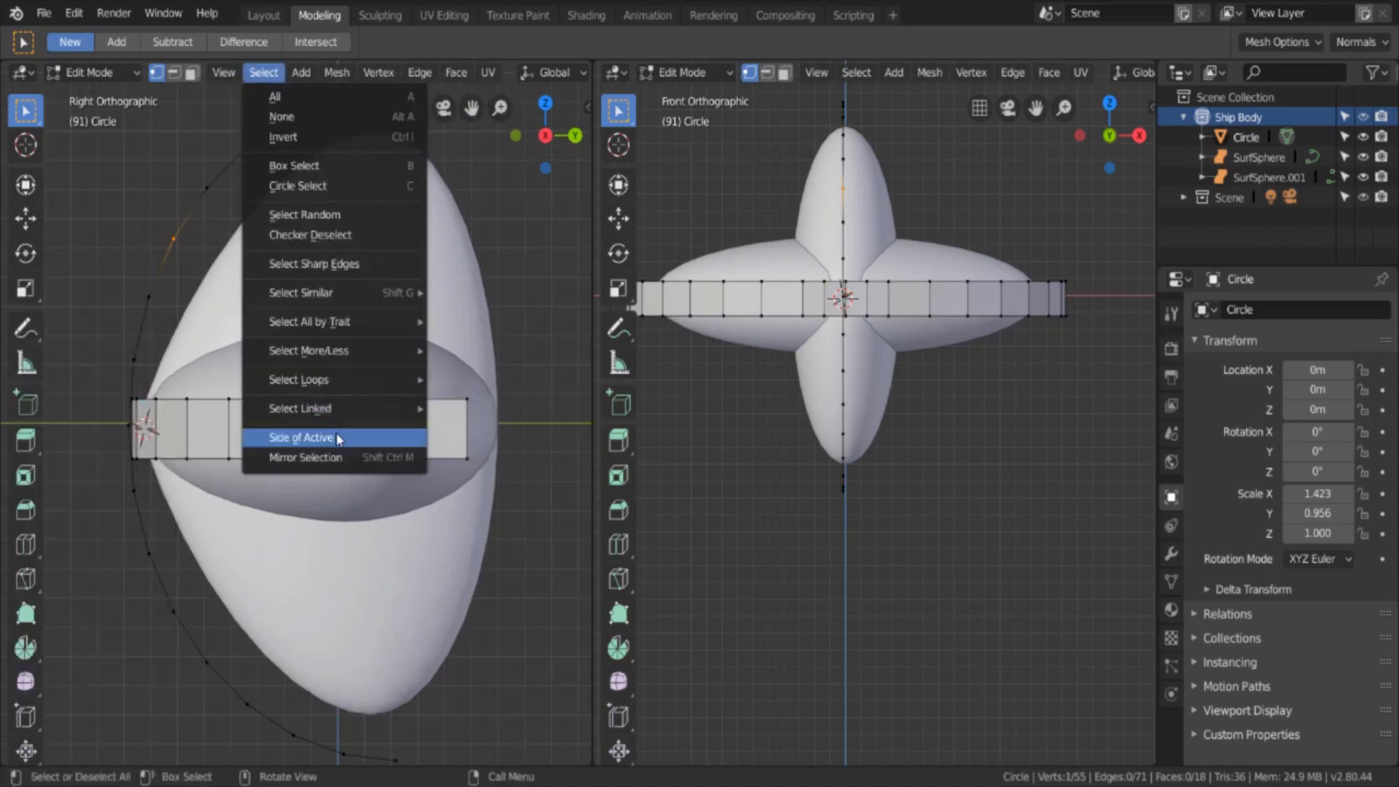
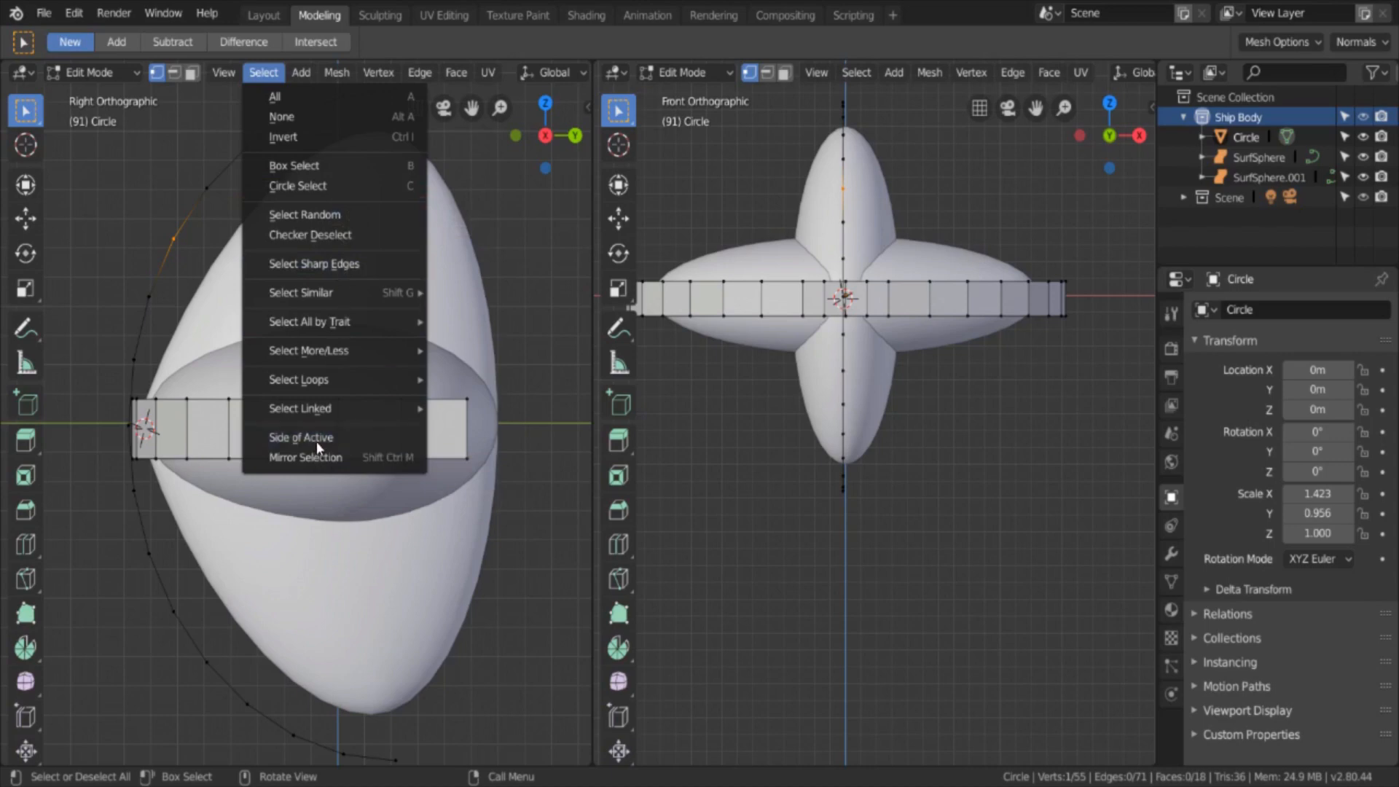
mouse_move(318, 411)
left_click(459, 413)
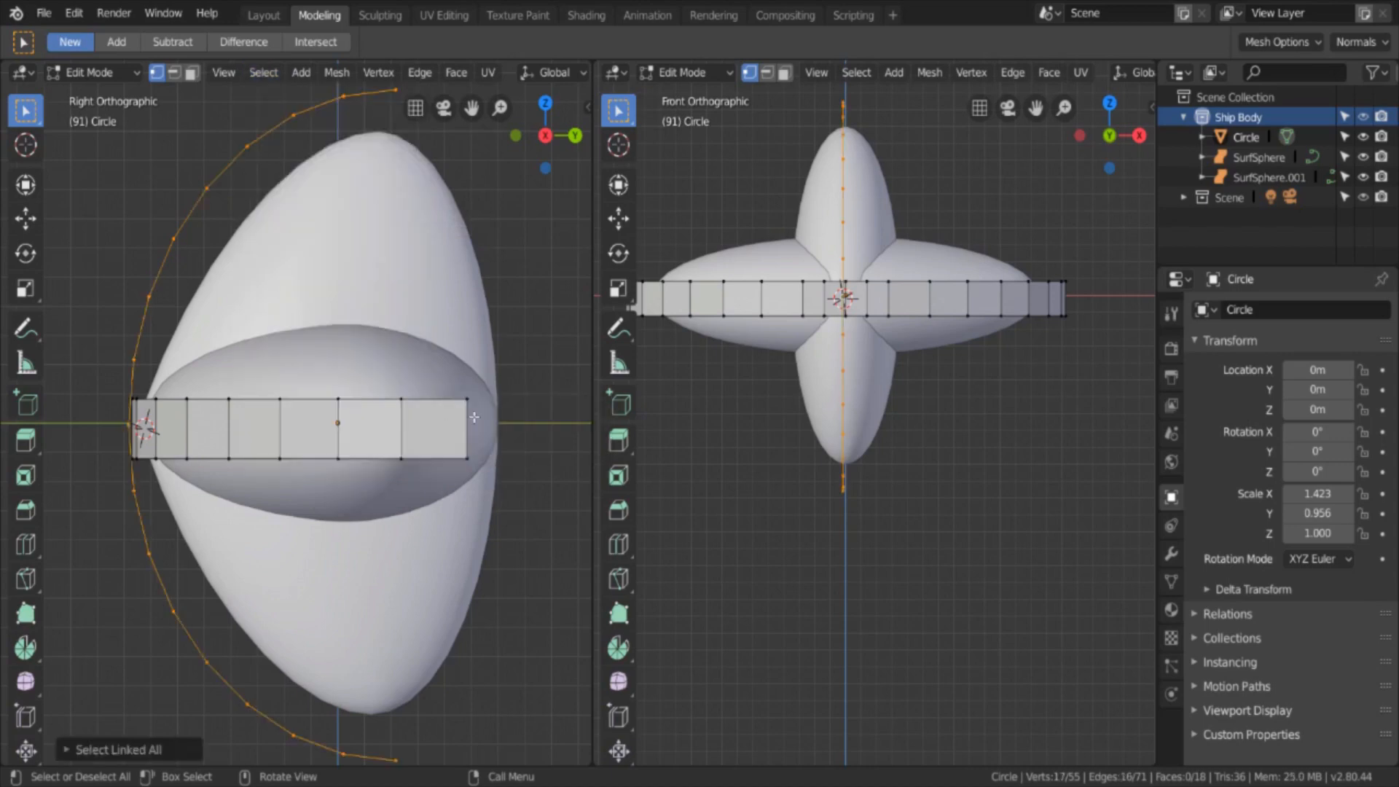
scroll(413, 455, "up", 1)
key("g")
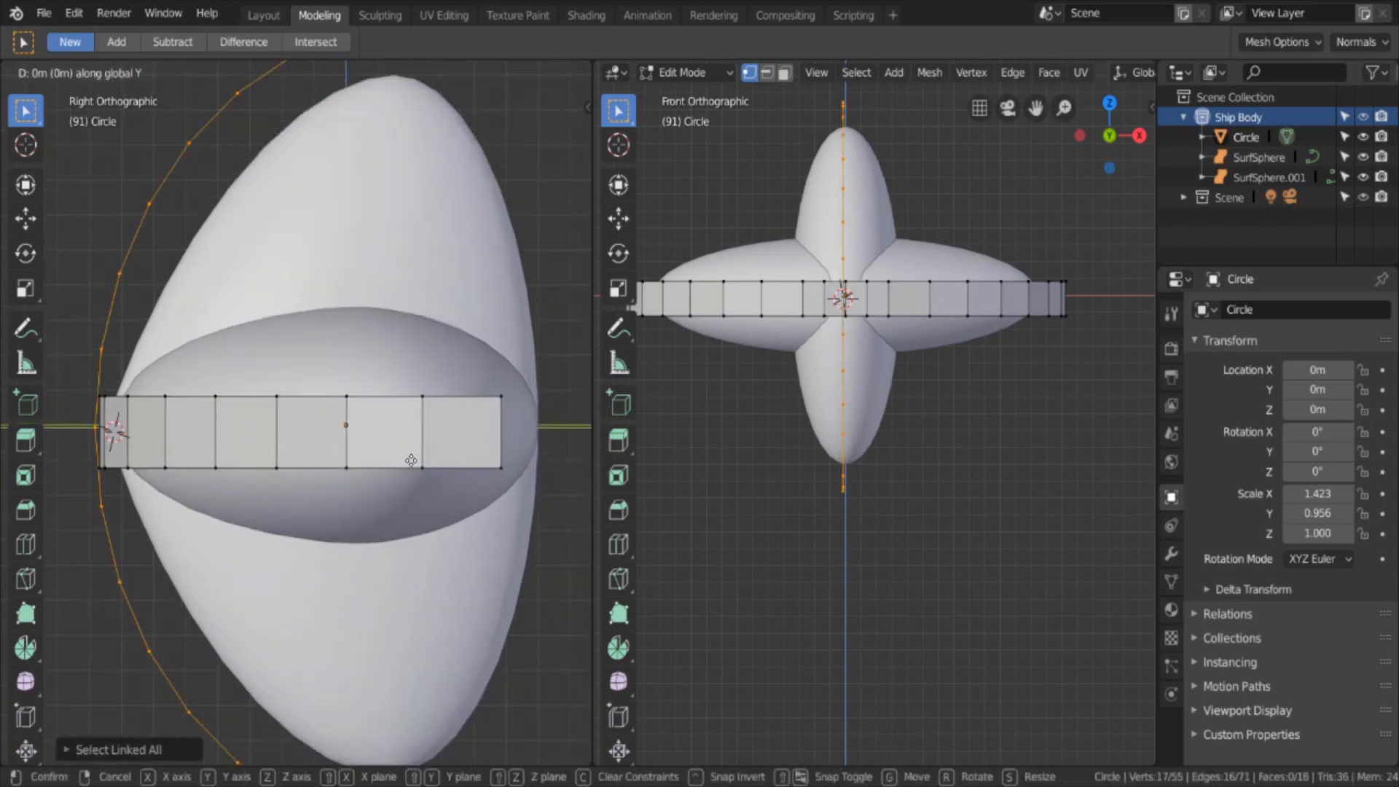
key("y")
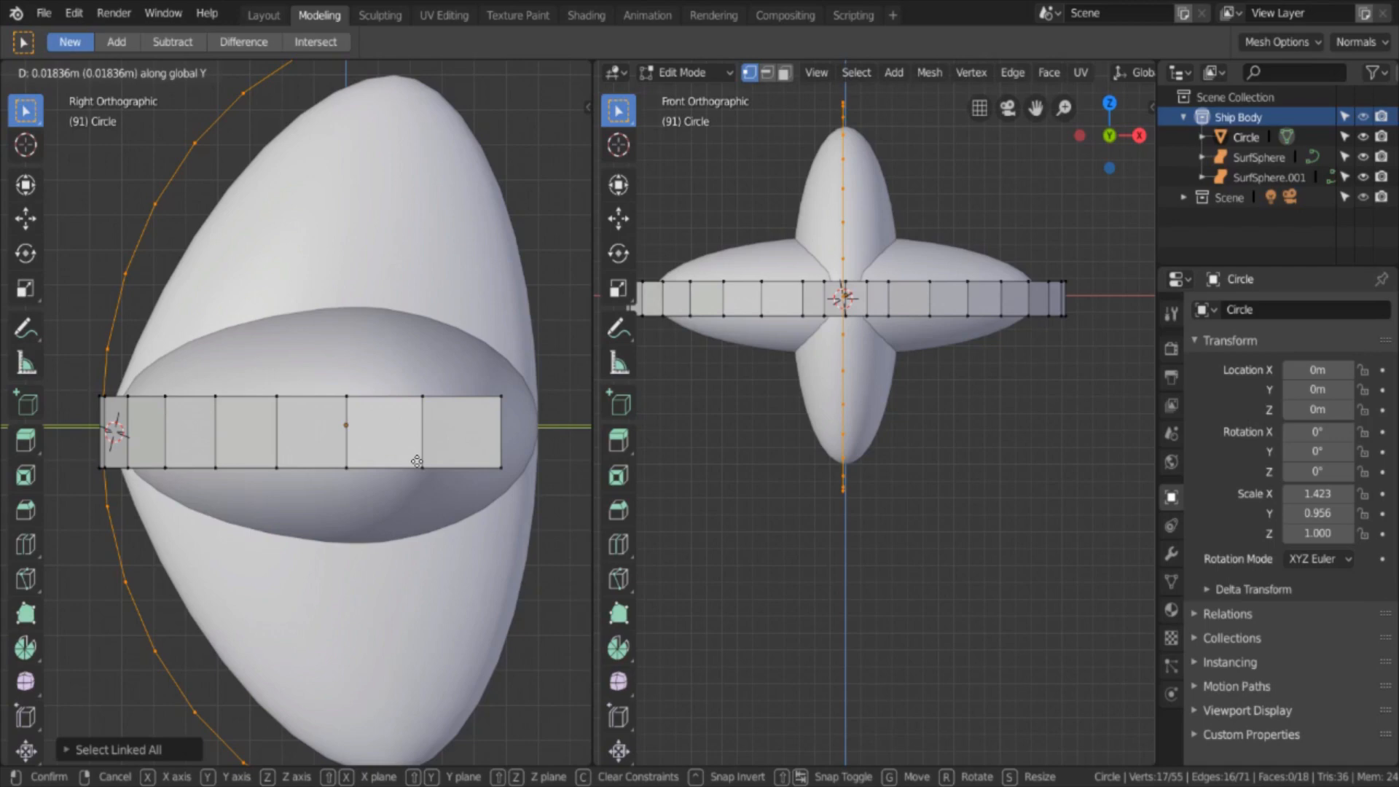
left_click(417, 461)
Step: Move the upright arc about 0.15 m along X and place a duplicate of it on the opposite side of the centre line
scroll(924, 367, "up", 4)
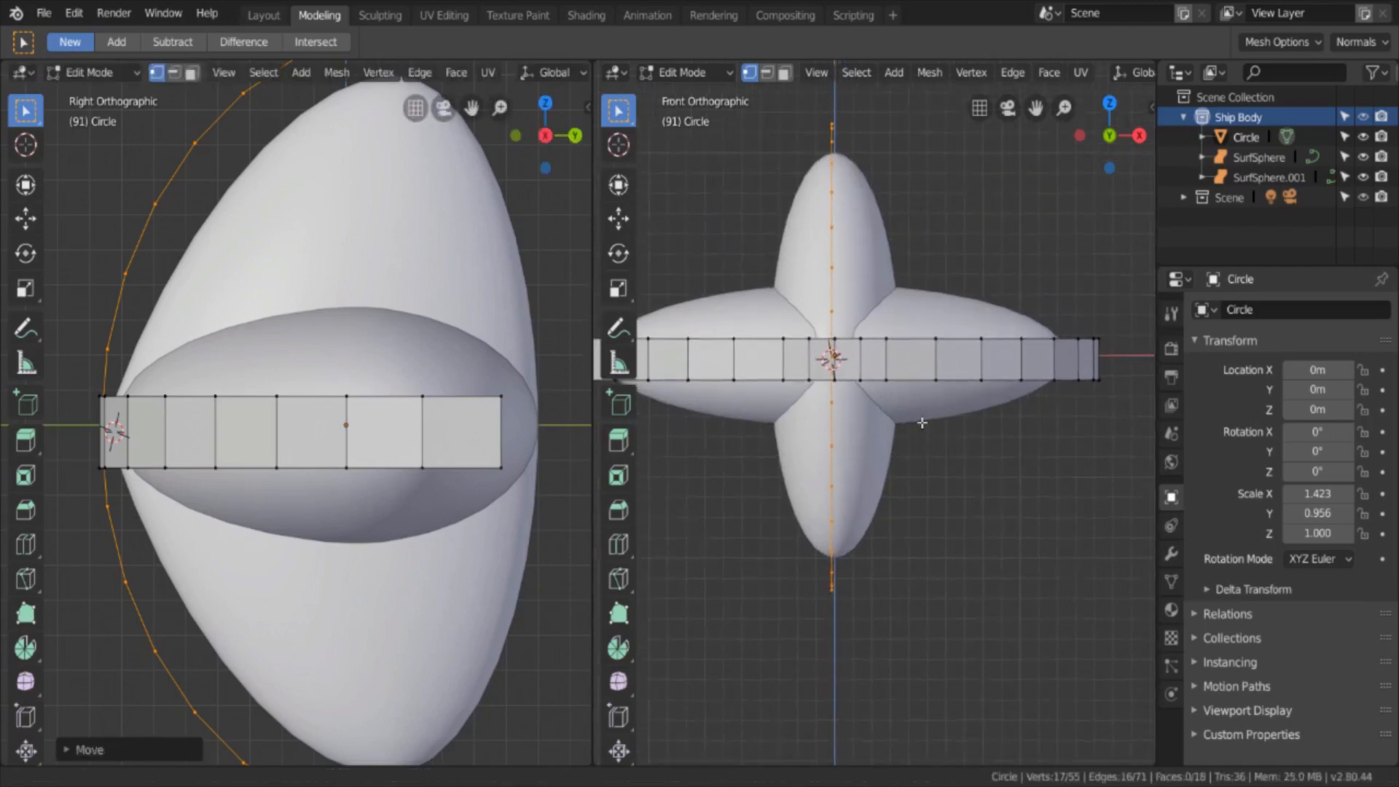
key("g")
key("x")
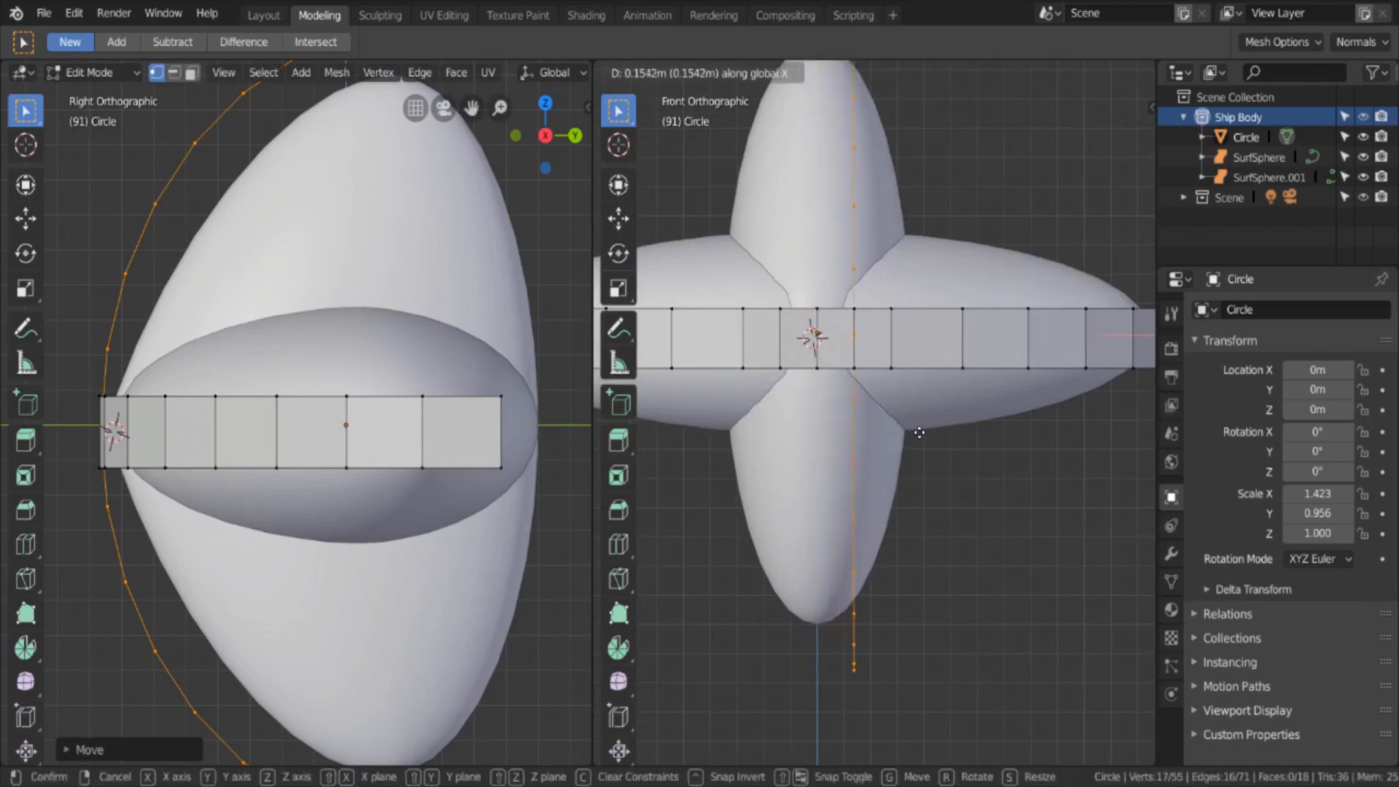
left_click(942, 446)
key("shift+d")
key("x")
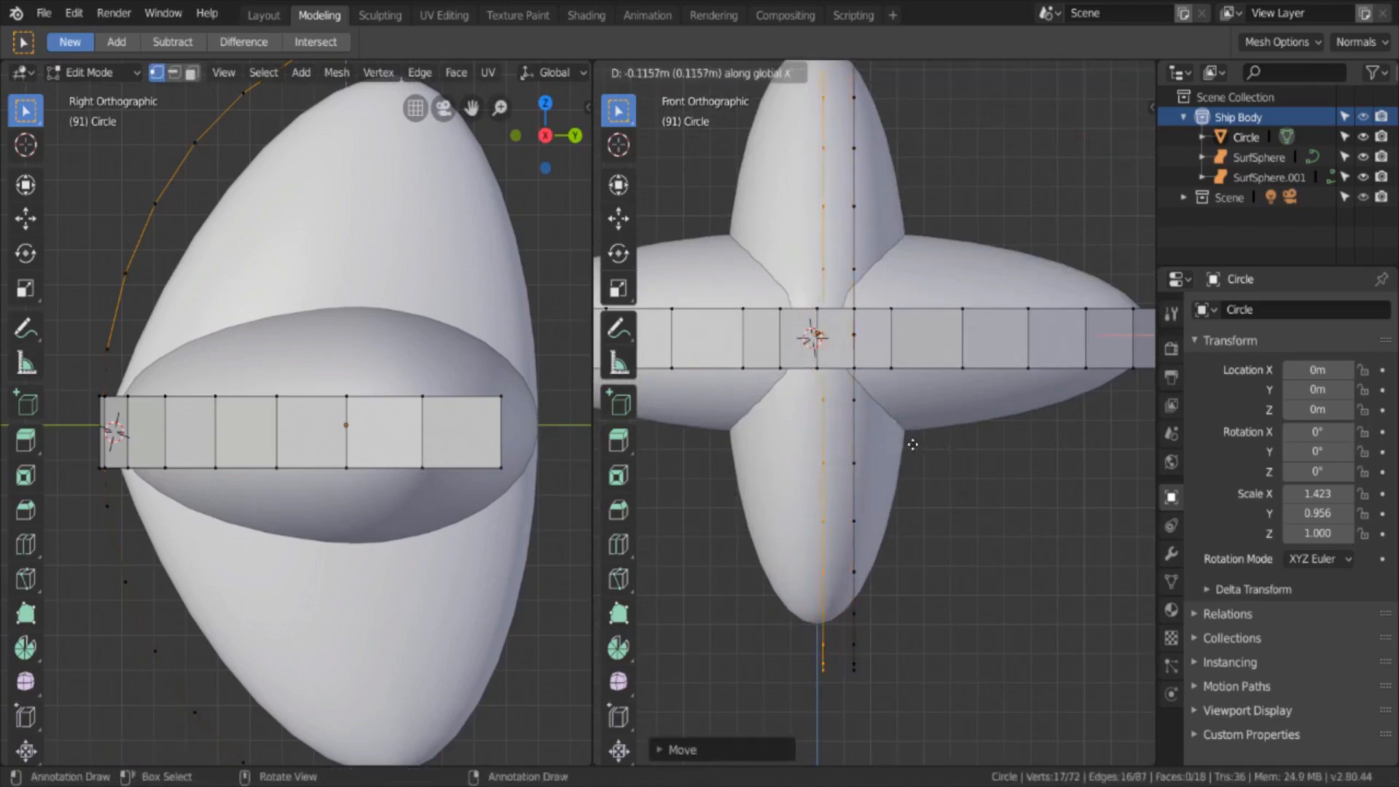
left_click(870, 442)
Step: Delete the middle vertex of each upright arc where it crosses the horizontal band
right_click(857, 344)
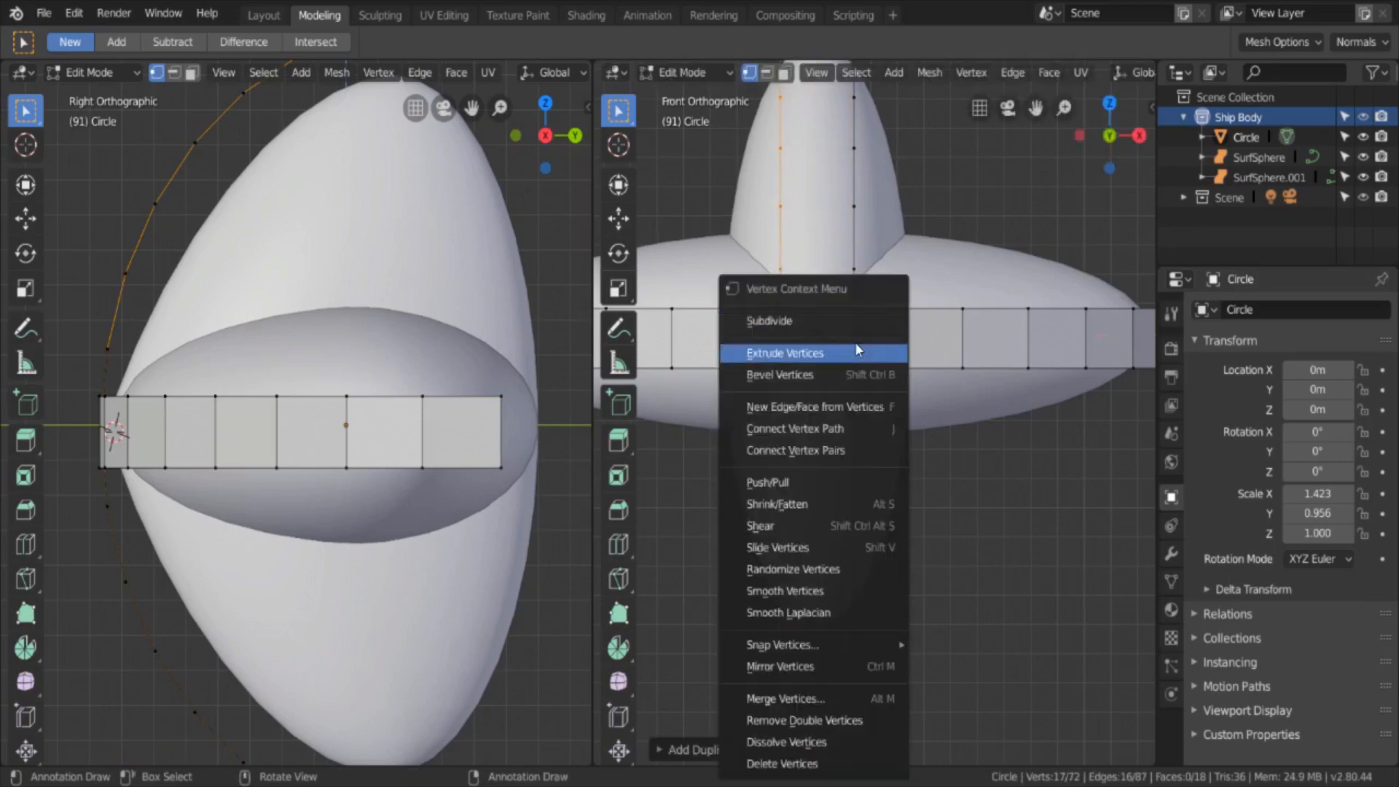
left_click(859, 333)
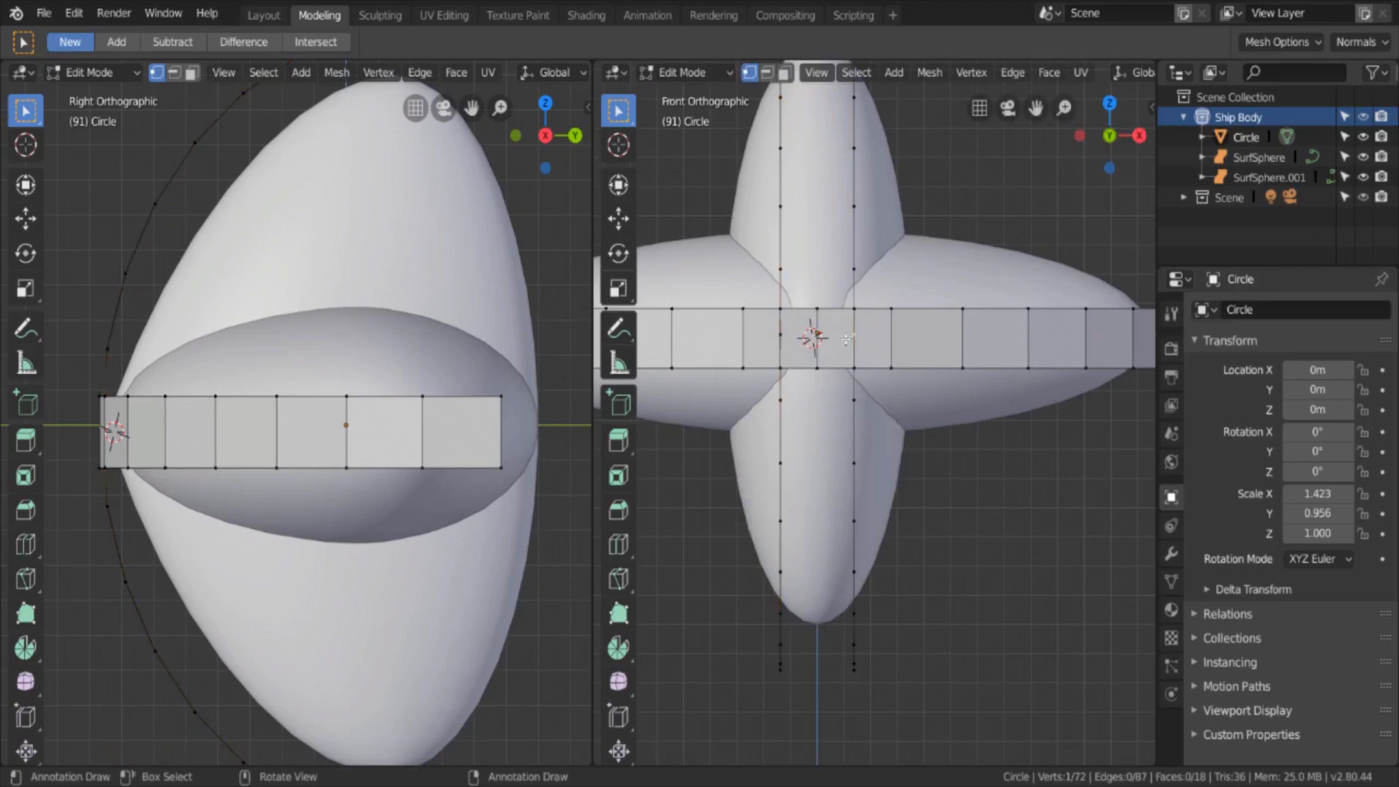
key("x")
left_click(787, 344)
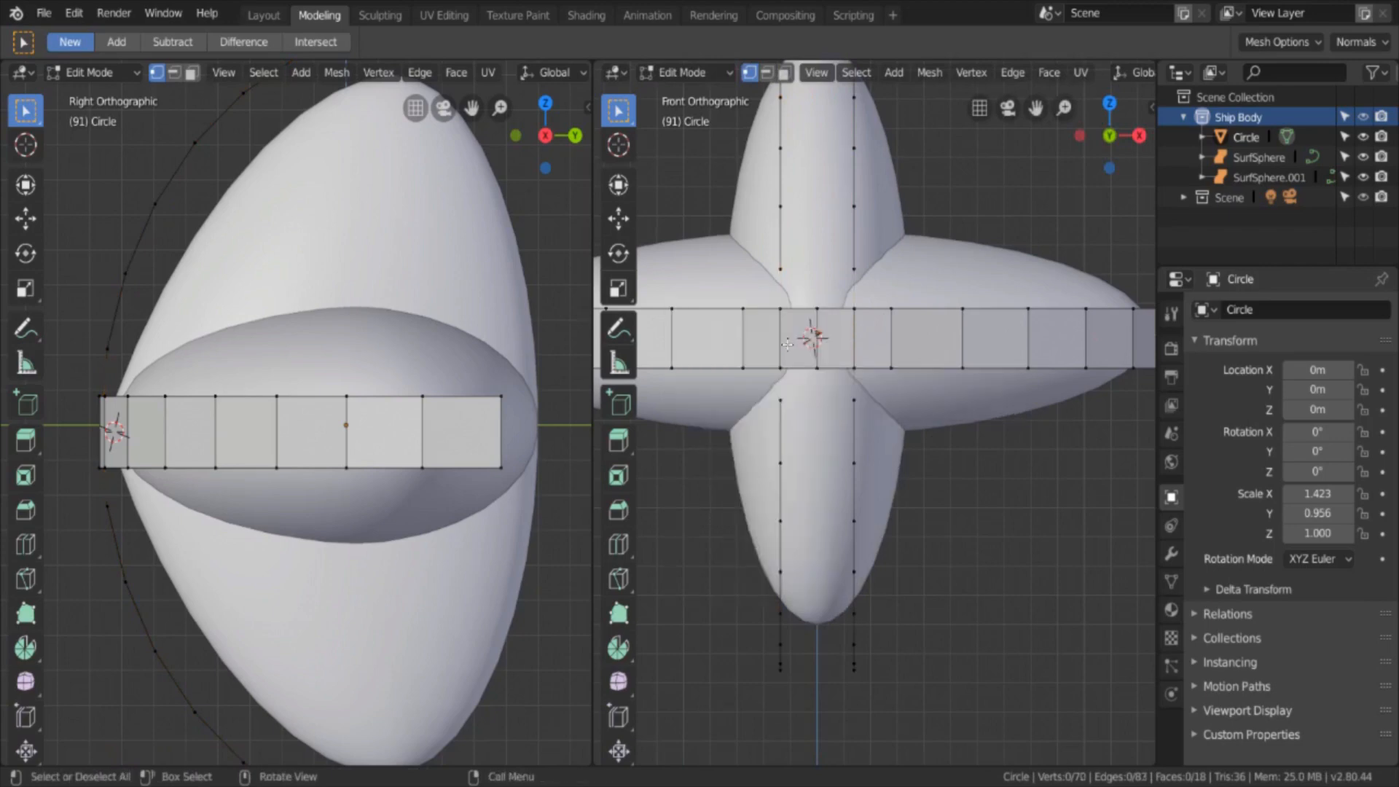
Step: Connect the left arc's upper half and the right arc's lower half to the band's vertices with new edges
key("f")
left_click(852, 272)
left_click(852, 305, "shift")
key("f")
left_click(853, 365)
left_click(853, 399, "shift")
middle_click_drag(922, 479, 819, 342)
key("f")
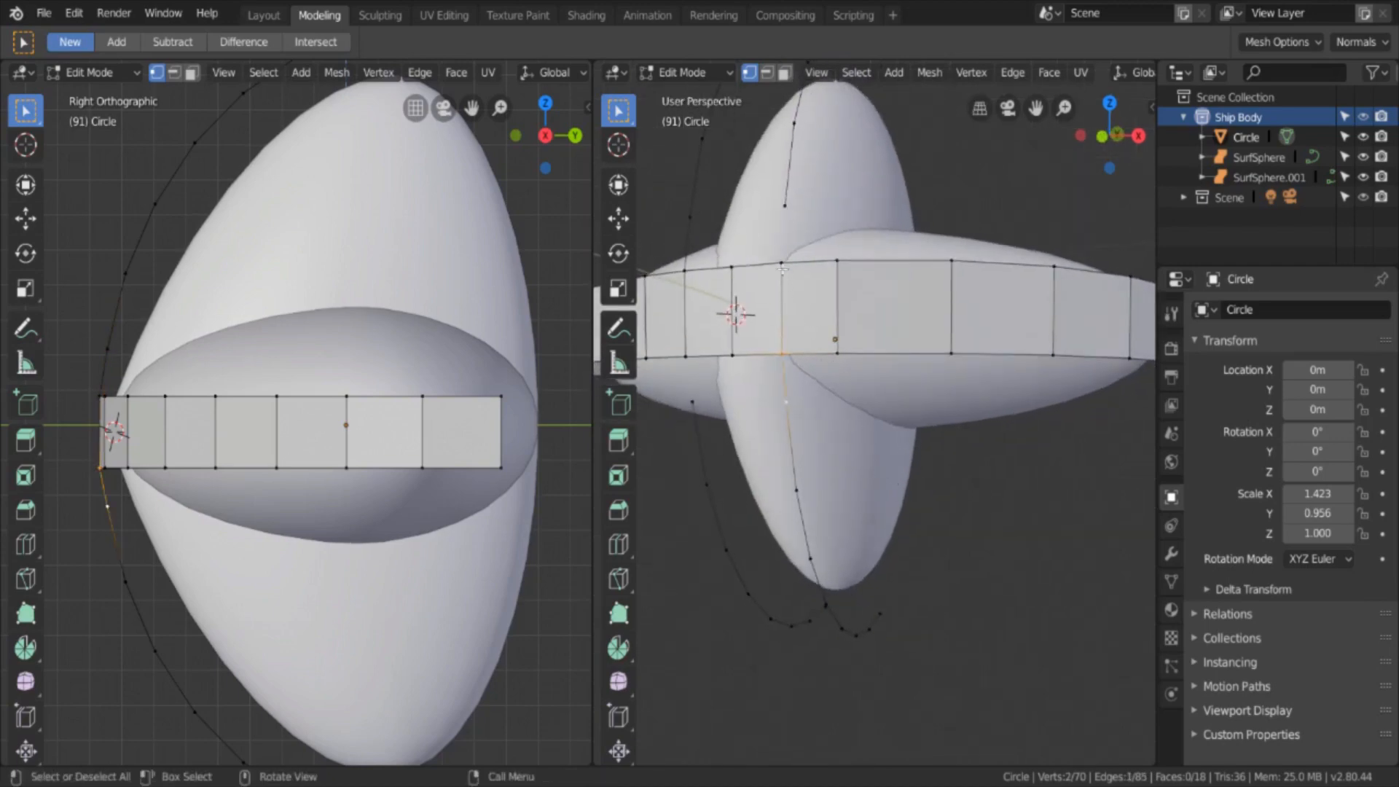
Step: Bridge the two remaining gaps between arc and band with edges, upper right and lower left
left_click(782, 266)
left_click(785, 207, "shift")
key("f")
left_click(686, 357)
left_click(696, 401, "shift")
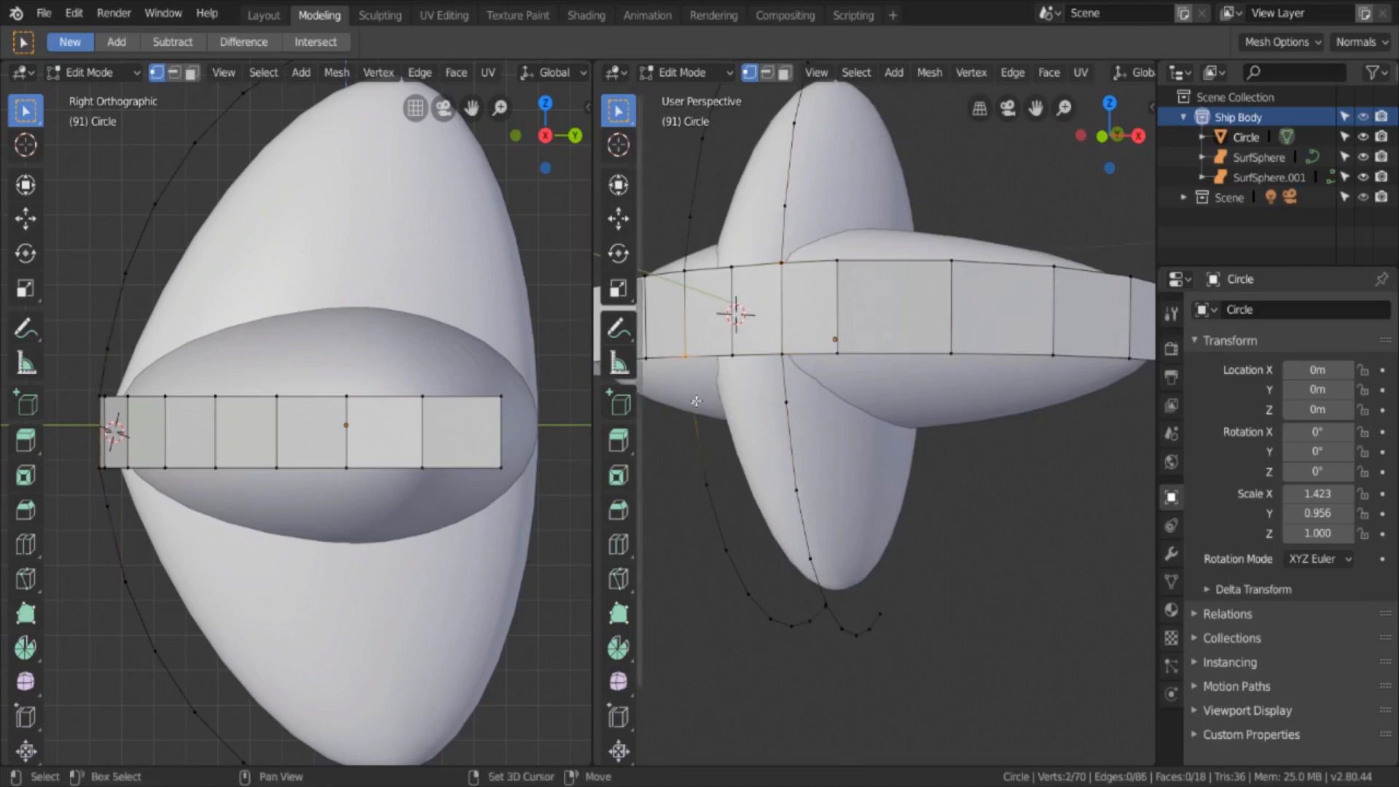
key("f")
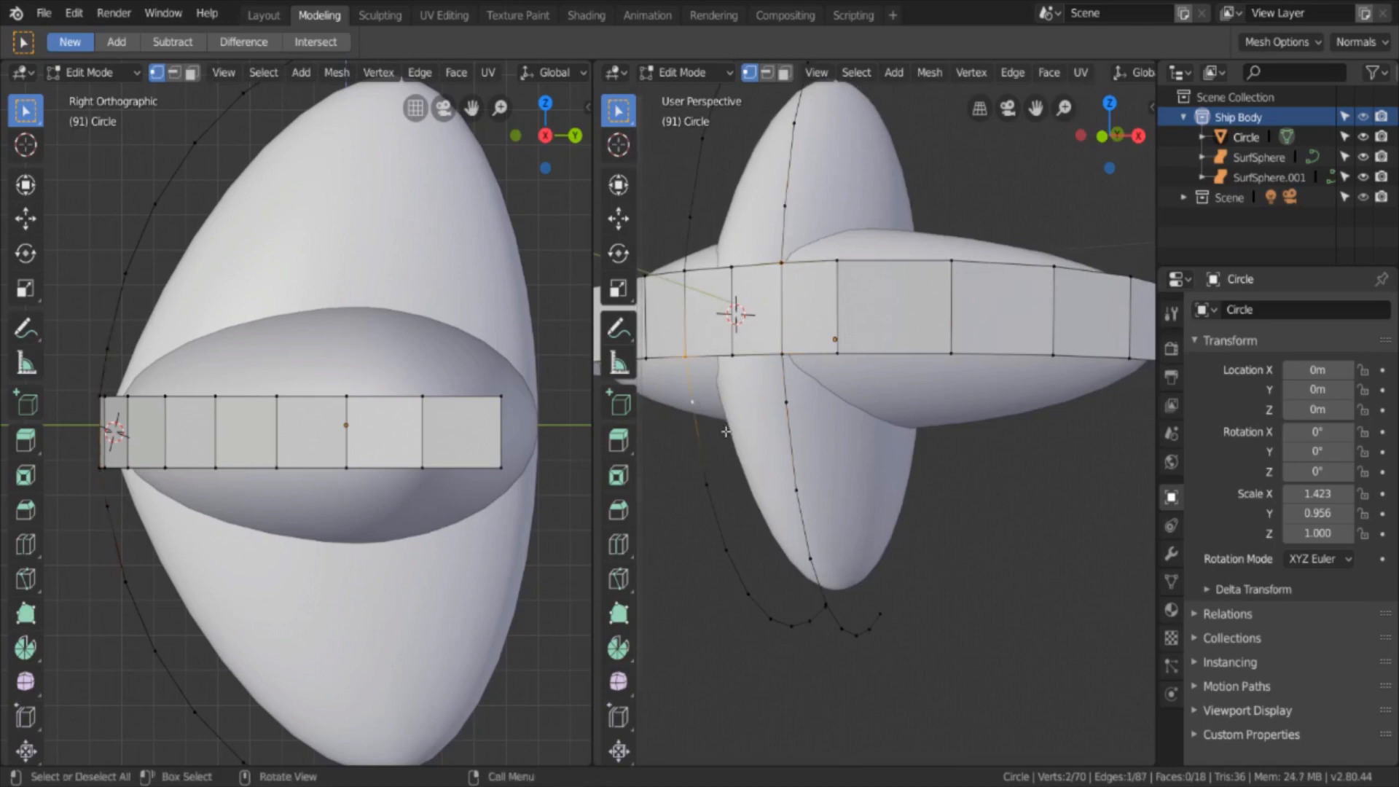
Step: Switch to edge selection and fill three consecutive faces between the upper arcs, starting one segment above the band
middle_click_drag(705, 431, 921, 467)
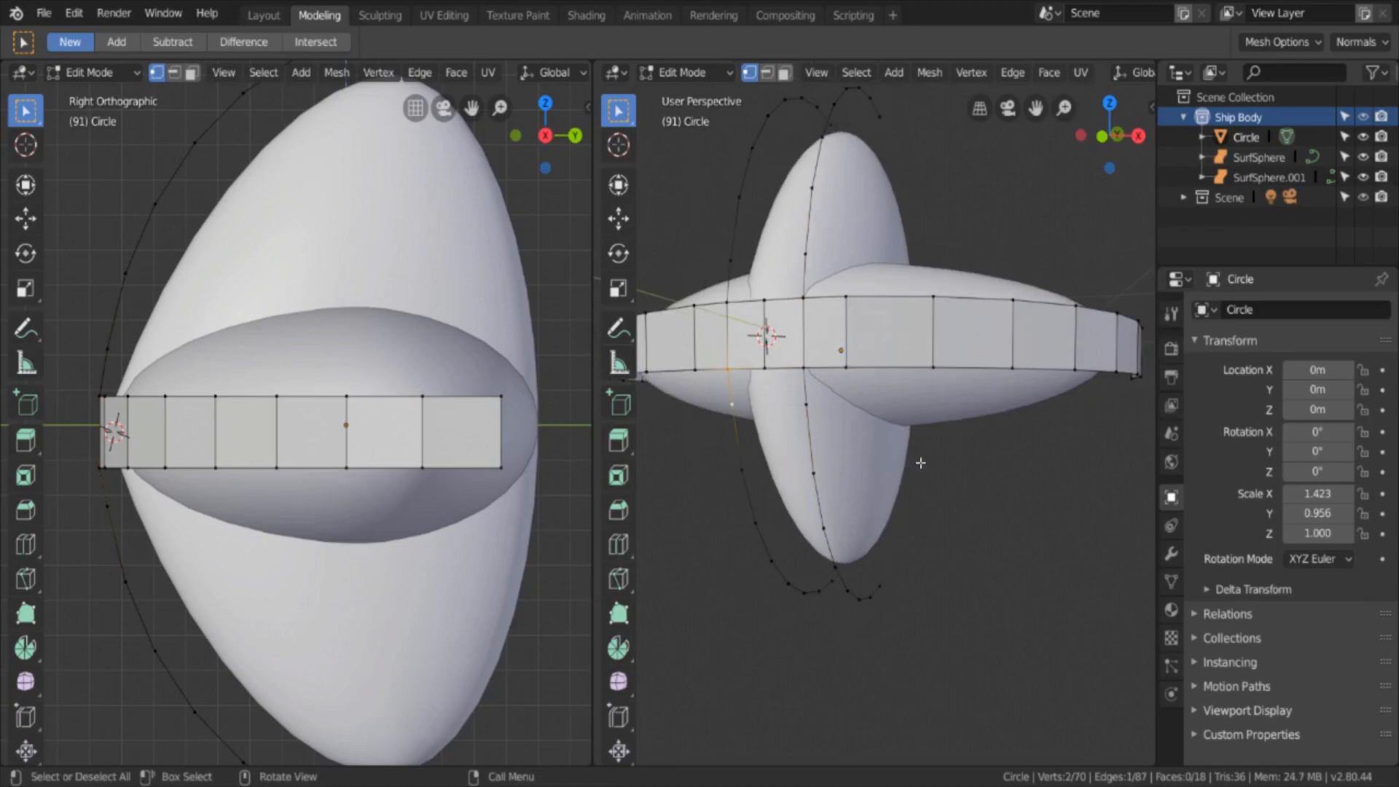
scroll(393, 373, "down", 3)
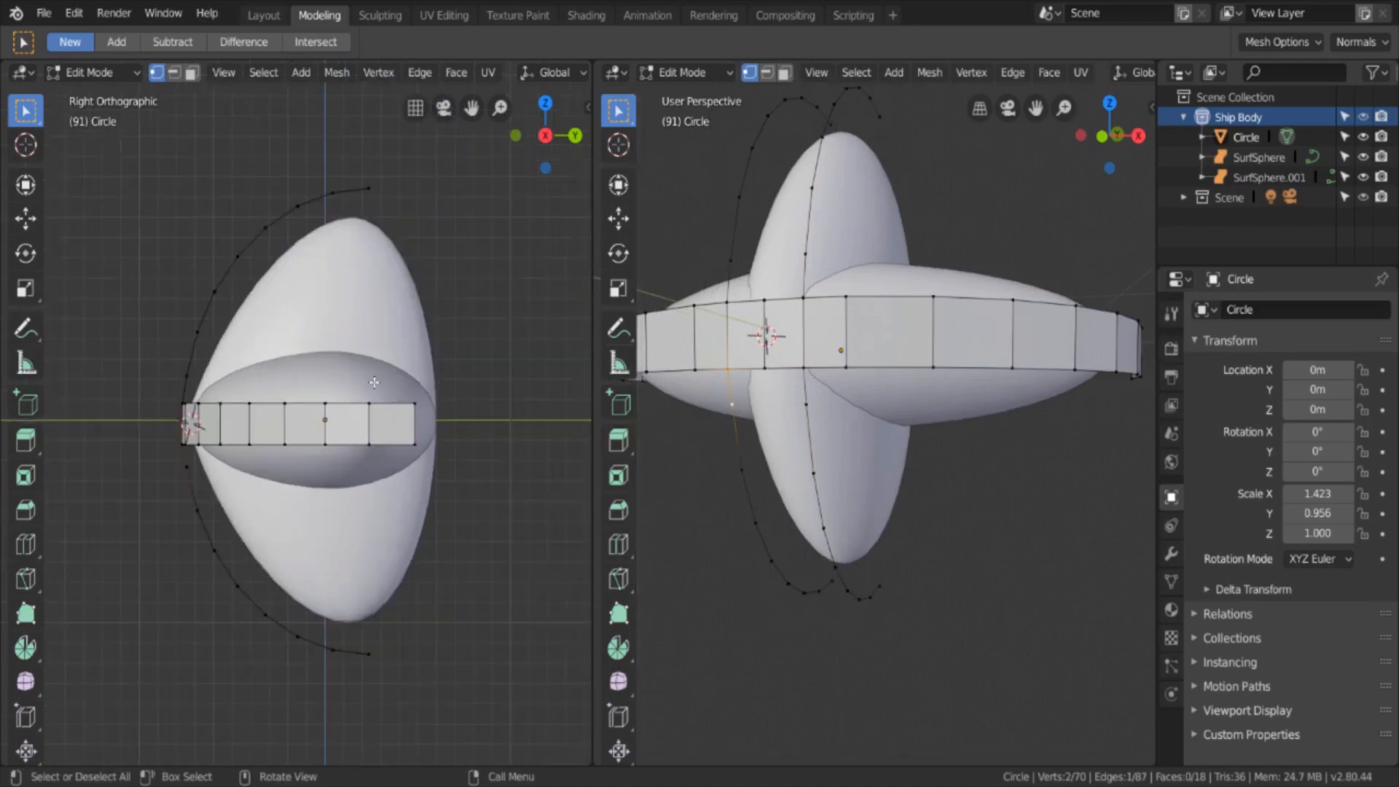
scroll(386, 376, "up", 3)
left_click(739, 262)
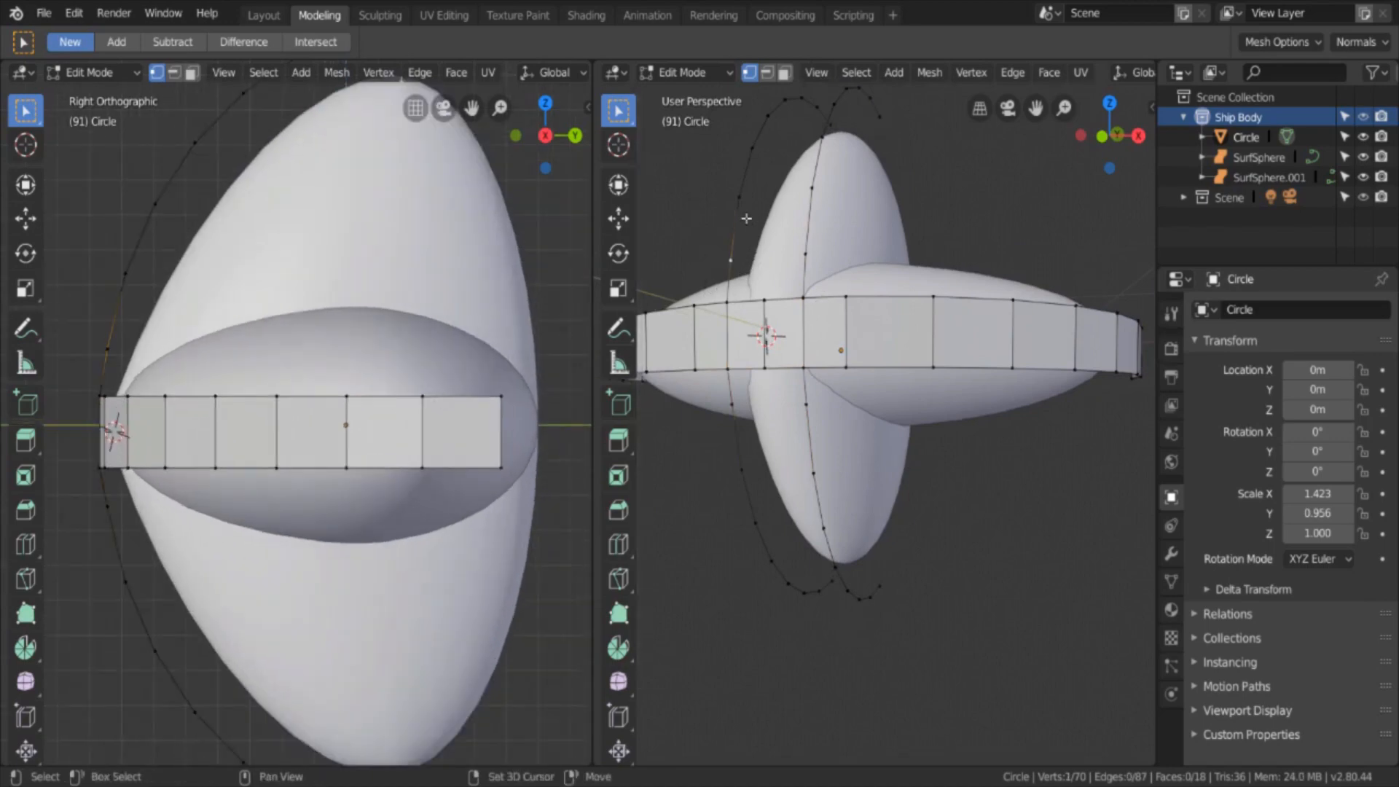
left_click(741, 198, "shift")
left_click(173, 72)
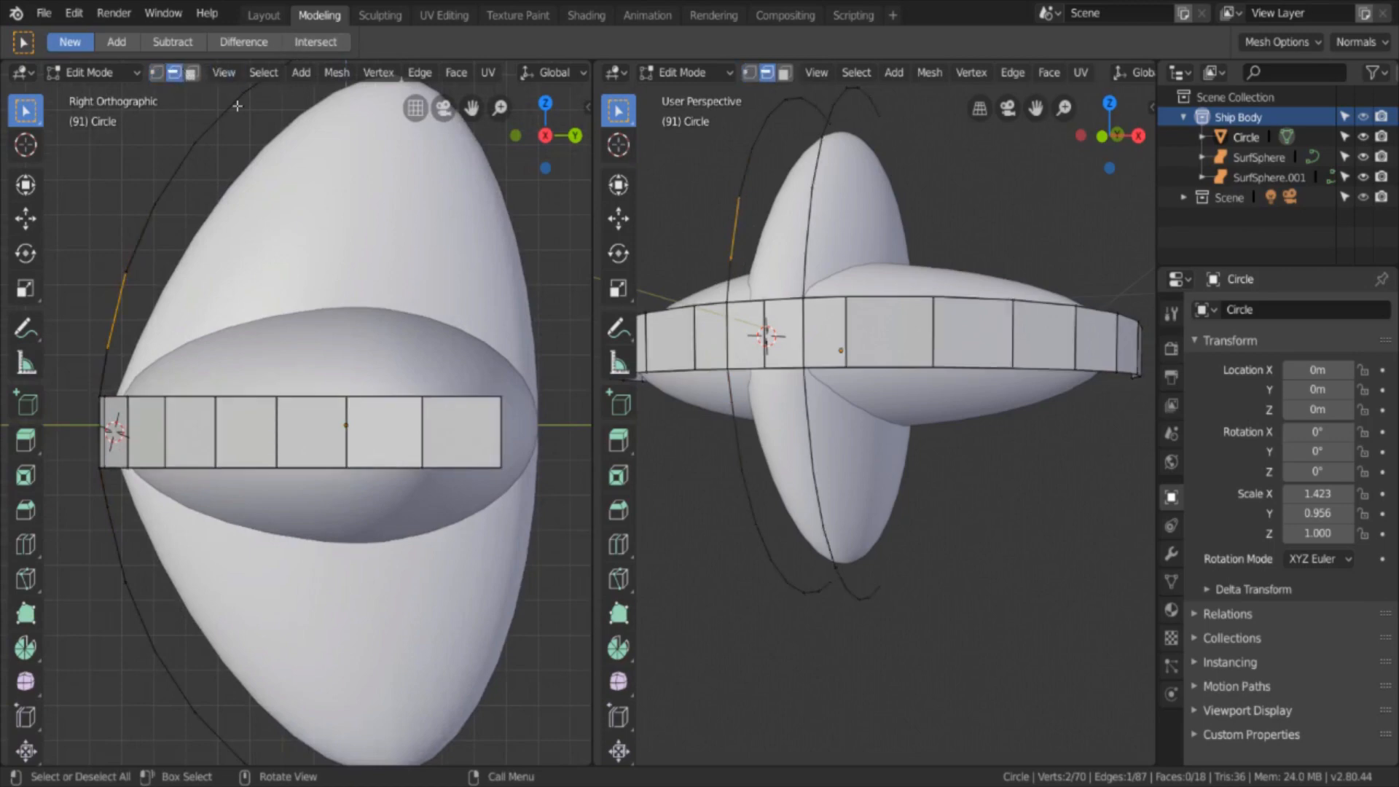
left_click(808, 241, "shift")
key("f")
left_click(785, 178)
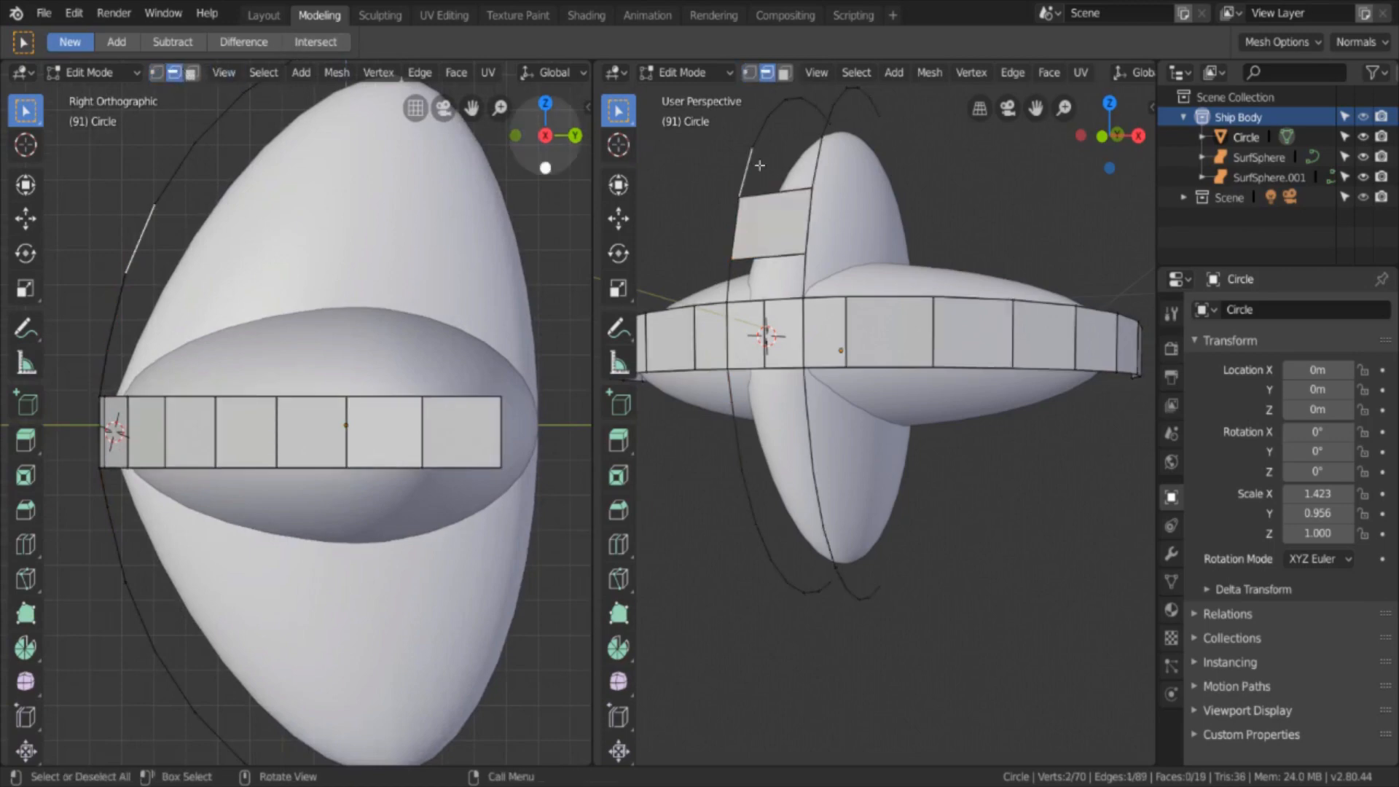
key("f")
left_click(804, 128, "shift")
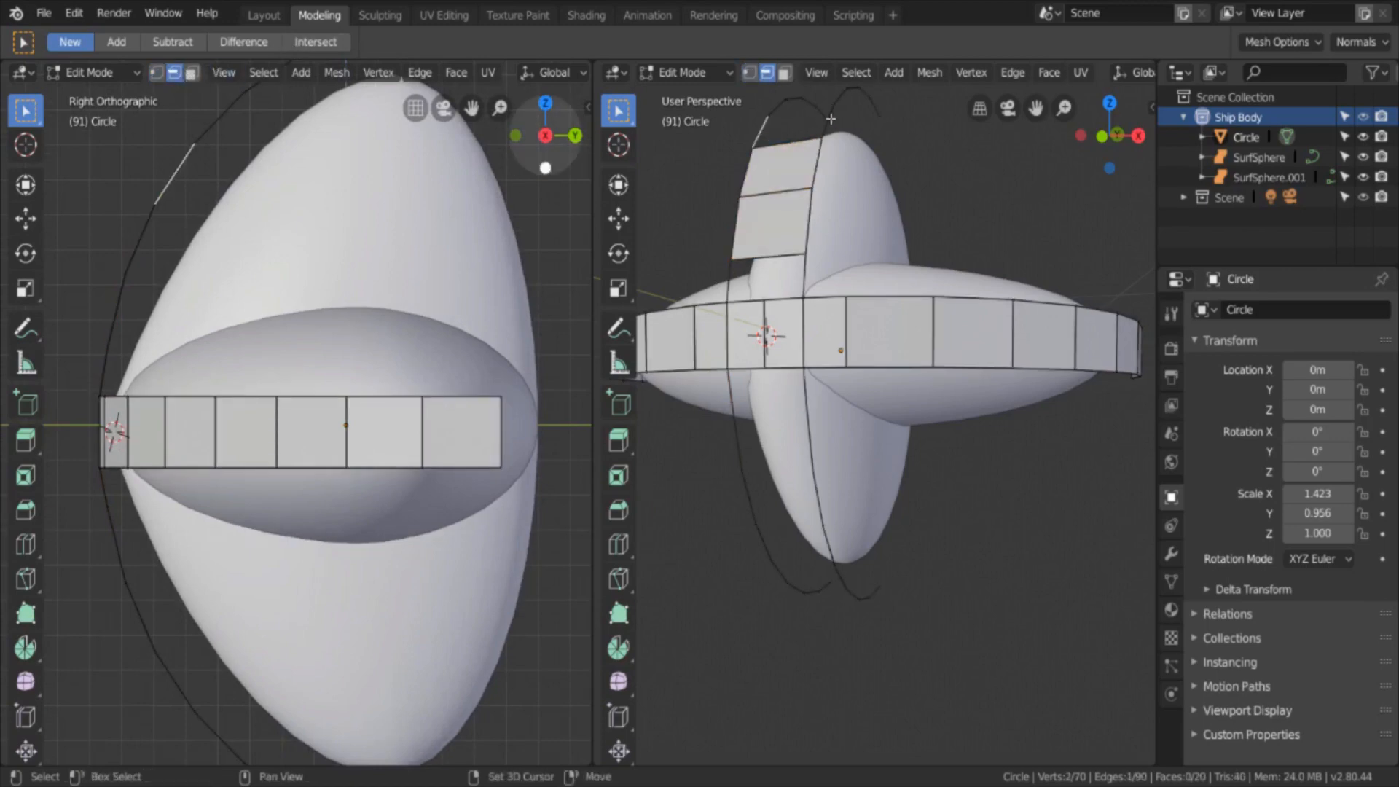
key("f")
Step: Fill the next two faces up the strip by joining opposite edges of the upper arcs
middle_click_drag(805, 128, 933, 310)
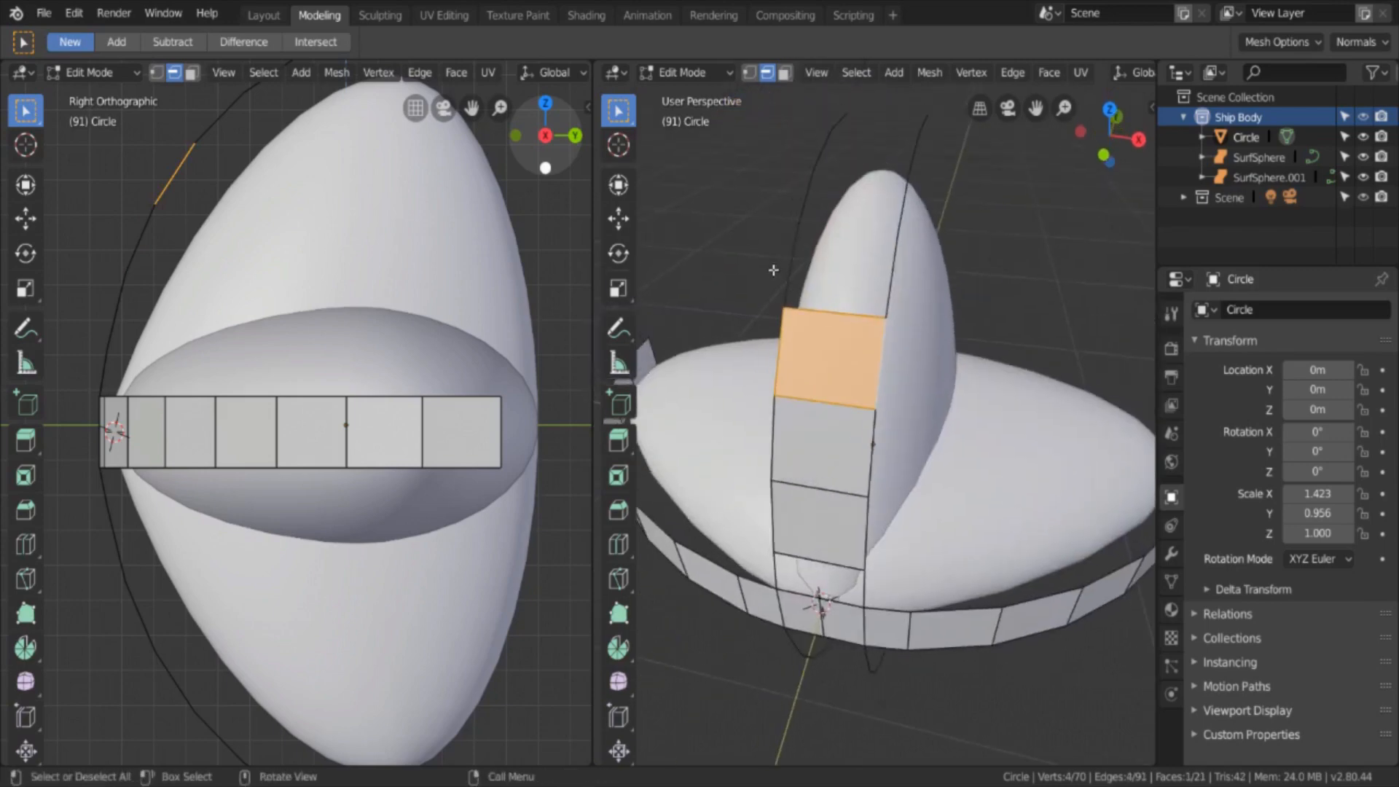
left_click(778, 269)
left_click(893, 280, "shift")
key("f")
left_click(806, 209)
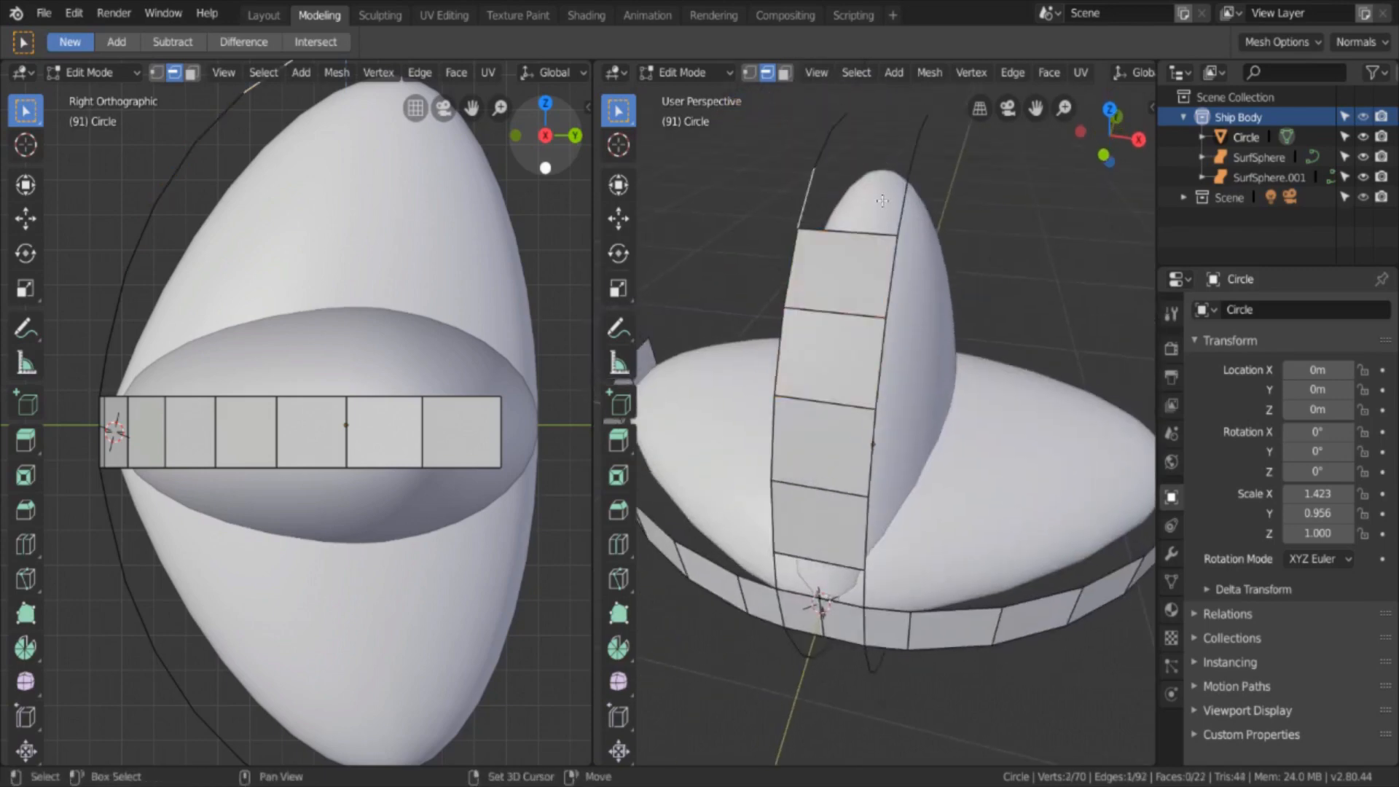
left_click(903, 203, "shift")
key("f")
Step: Fill the last two faces of the upper strip over the vertical sphere's tip
left_click(824, 150)
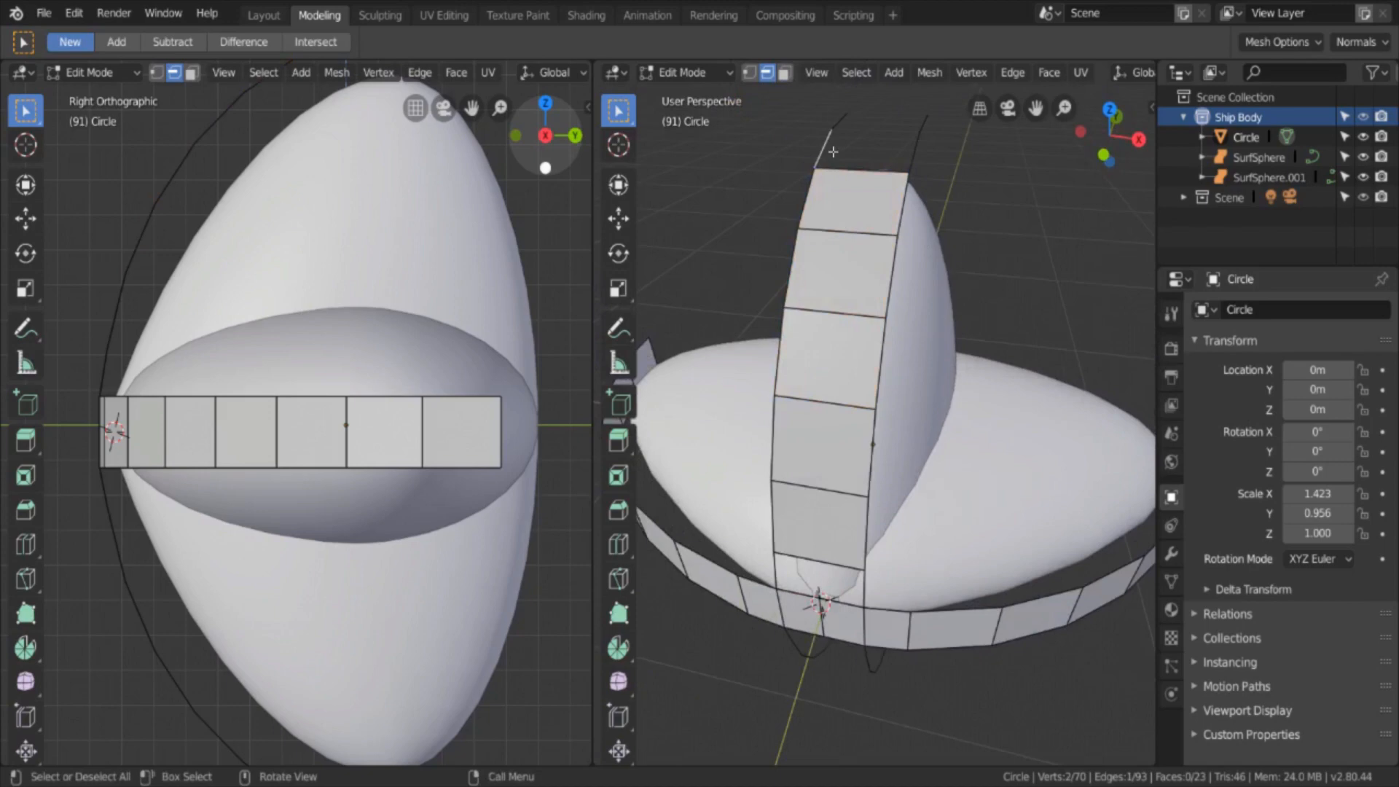
left_click(914, 149, "shift")
key("f")
middle_click_drag(992, 197, 937, 247)
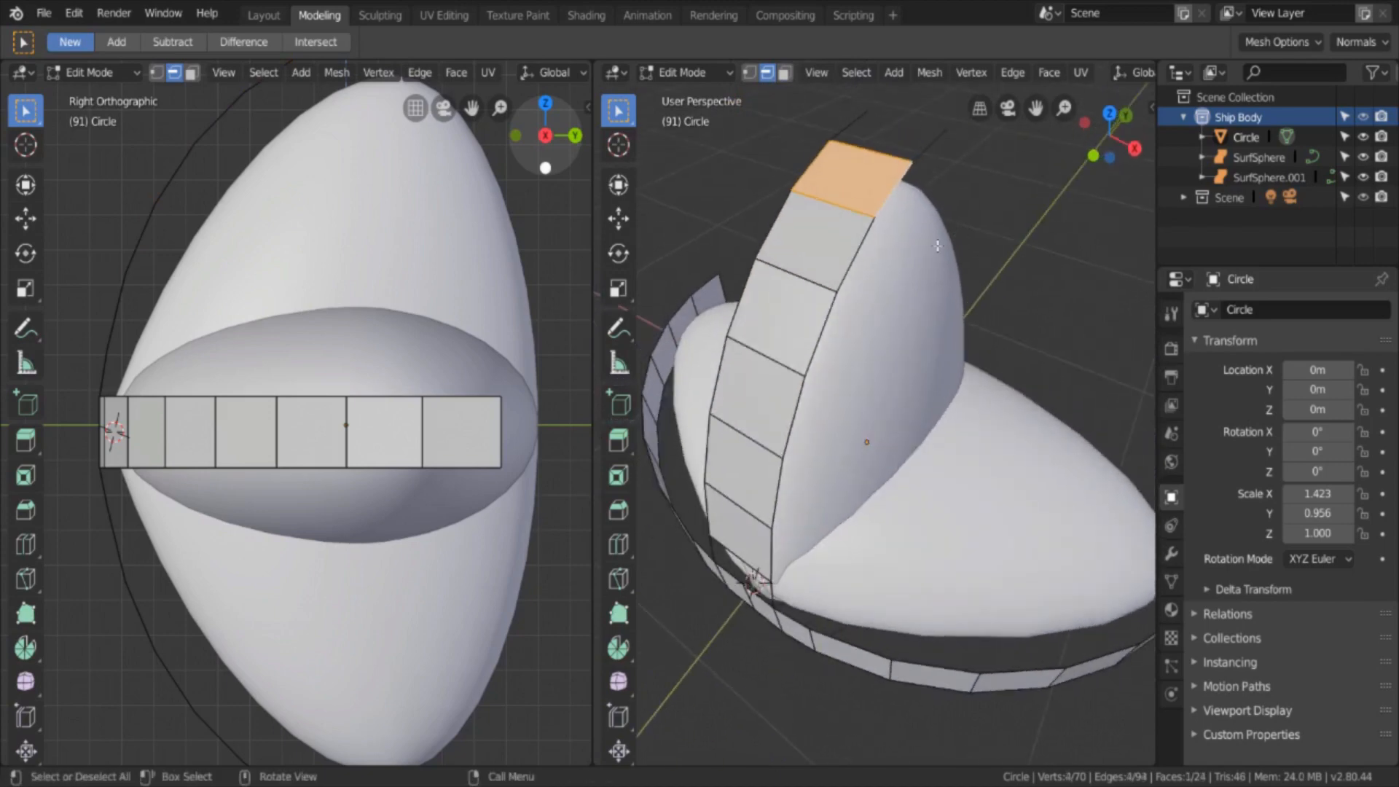
left_click(855, 129)
left_click(933, 136, "shift")
key("f")
Step: Fill three consecutive faces between the lower arcs, starting one segment below the band
middle_click_drag(918, 367, 801, 437)
left_click(725, 484)
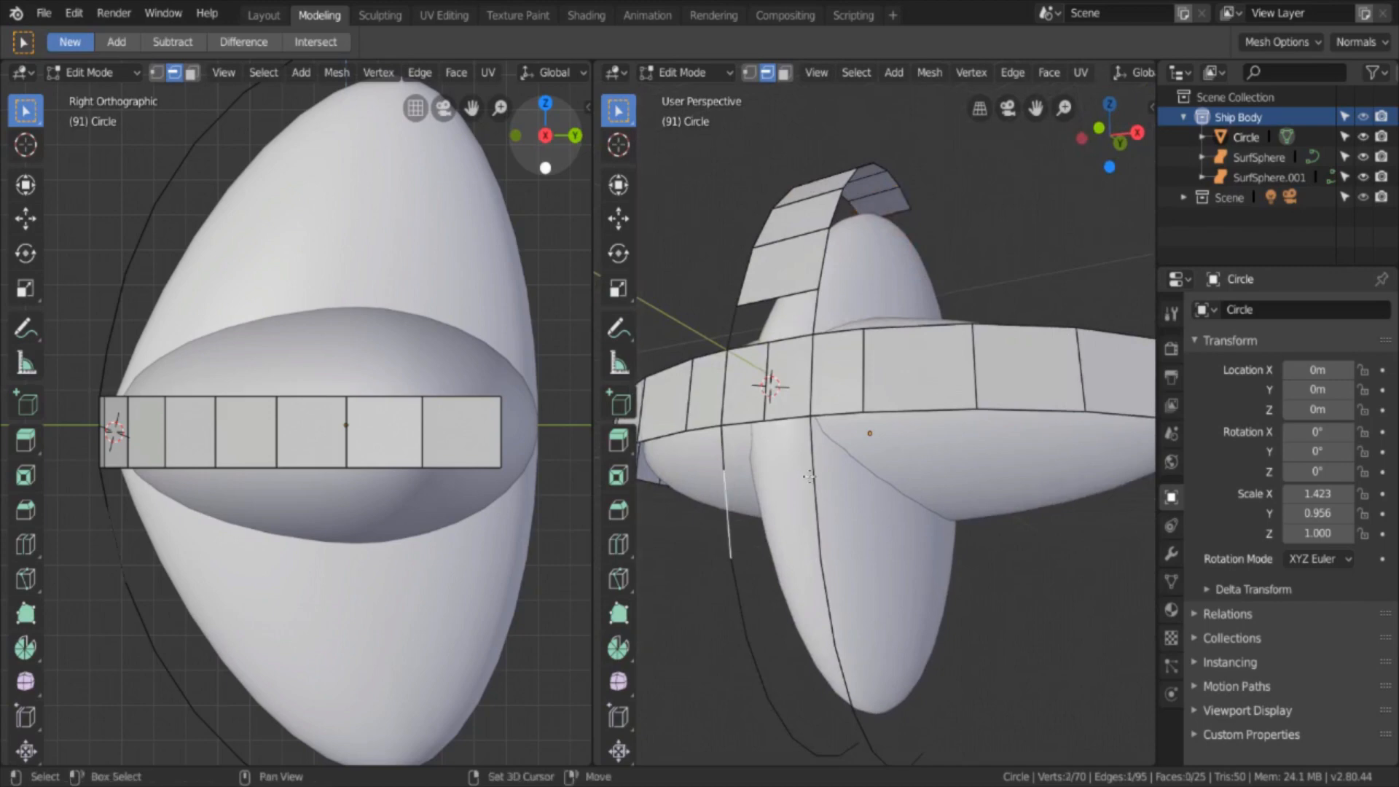
left_click(811, 478, "shift")
key("f")
left_click(737, 594)
left_click(832, 603, "shift")
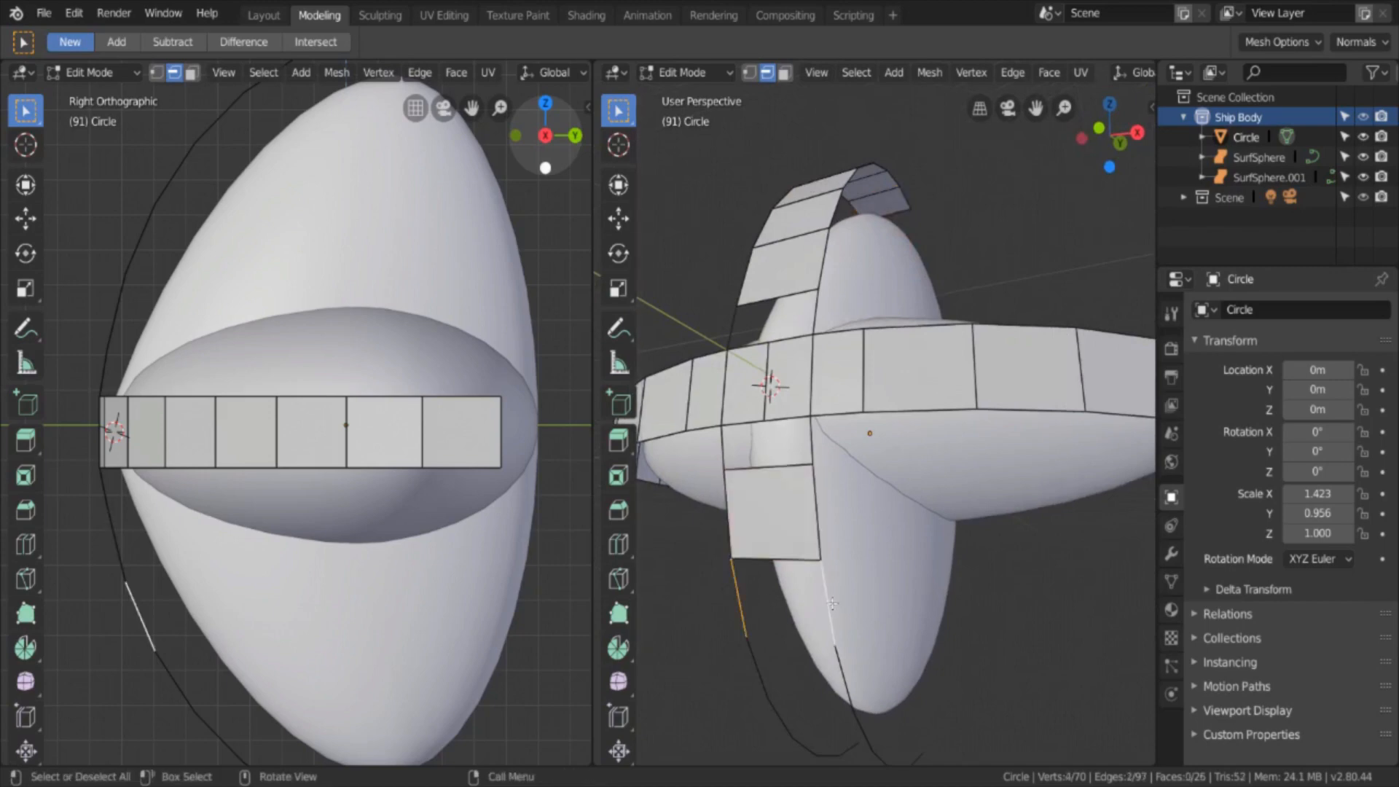
key("f")
left_click(754, 670)
left_click(843, 677, "shift")
middle_click_drag(844, 678, 864, 506)
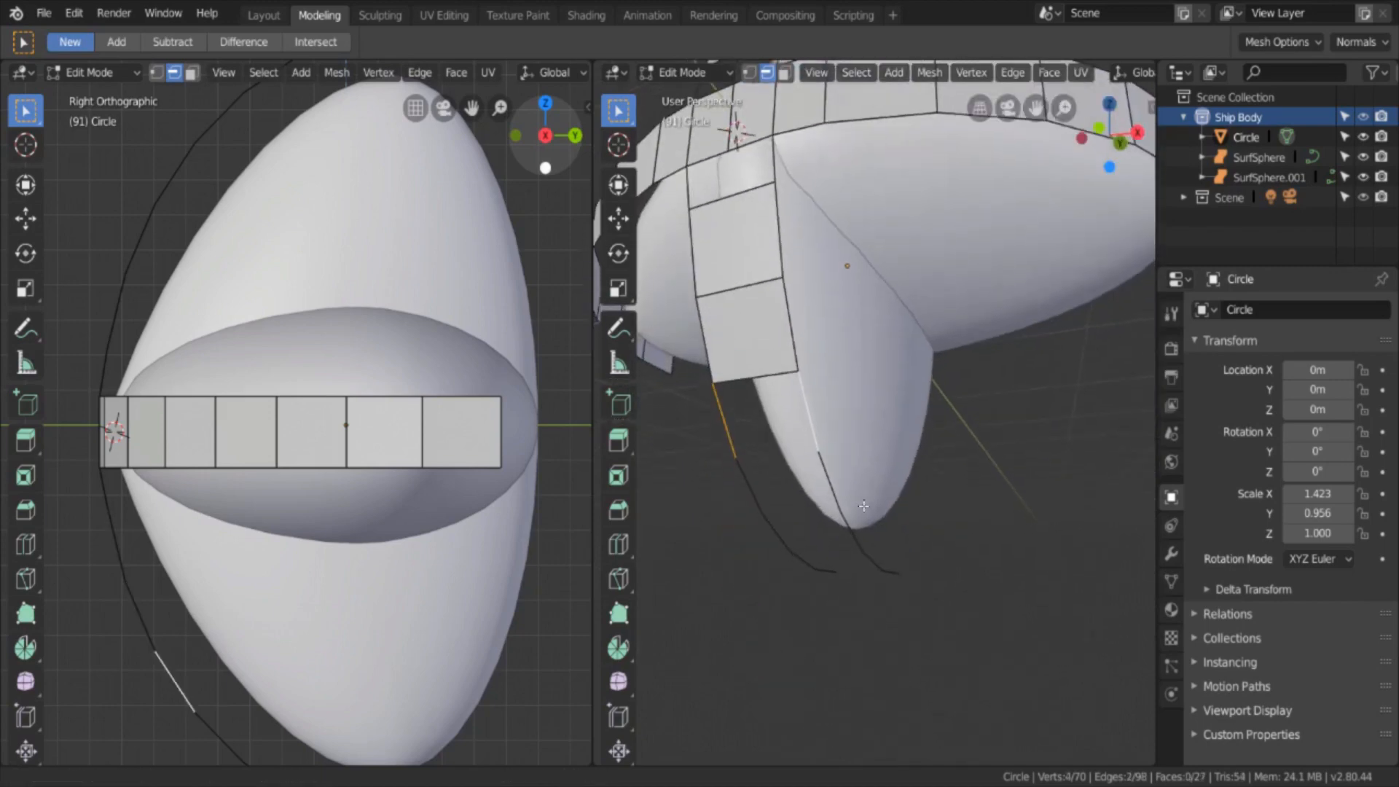
key("f")
Step: Fill the next two faces down the strip between opposite edges of the lower arcs
left_click(758, 488)
left_click(828, 473, "shift")
key("f")
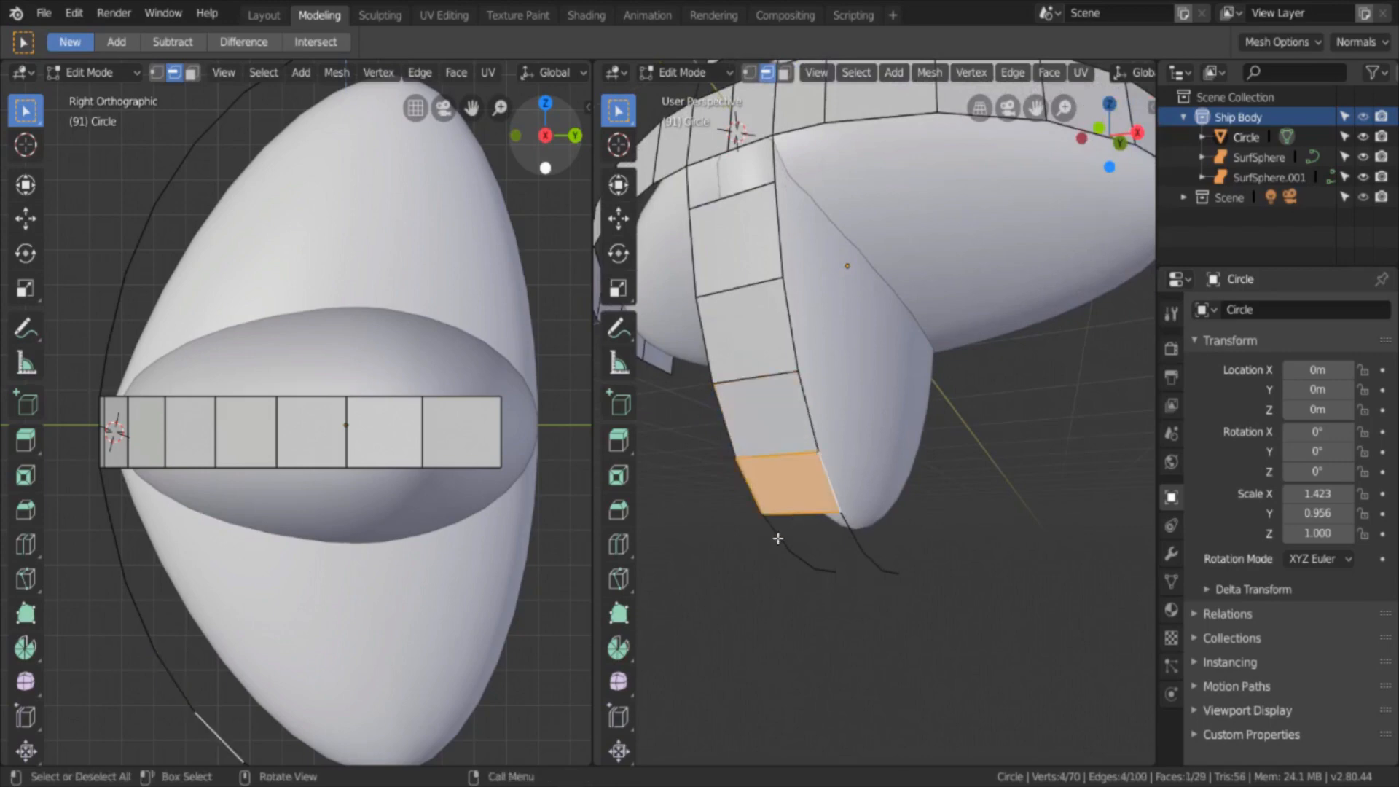
left_click(778, 538)
left_click(849, 531, "shift")
key("f")
Step: Fill the last two faces of the lower strip at the arcs' bottom ends
left_click(801, 559)
left_click(861, 552, "shift")
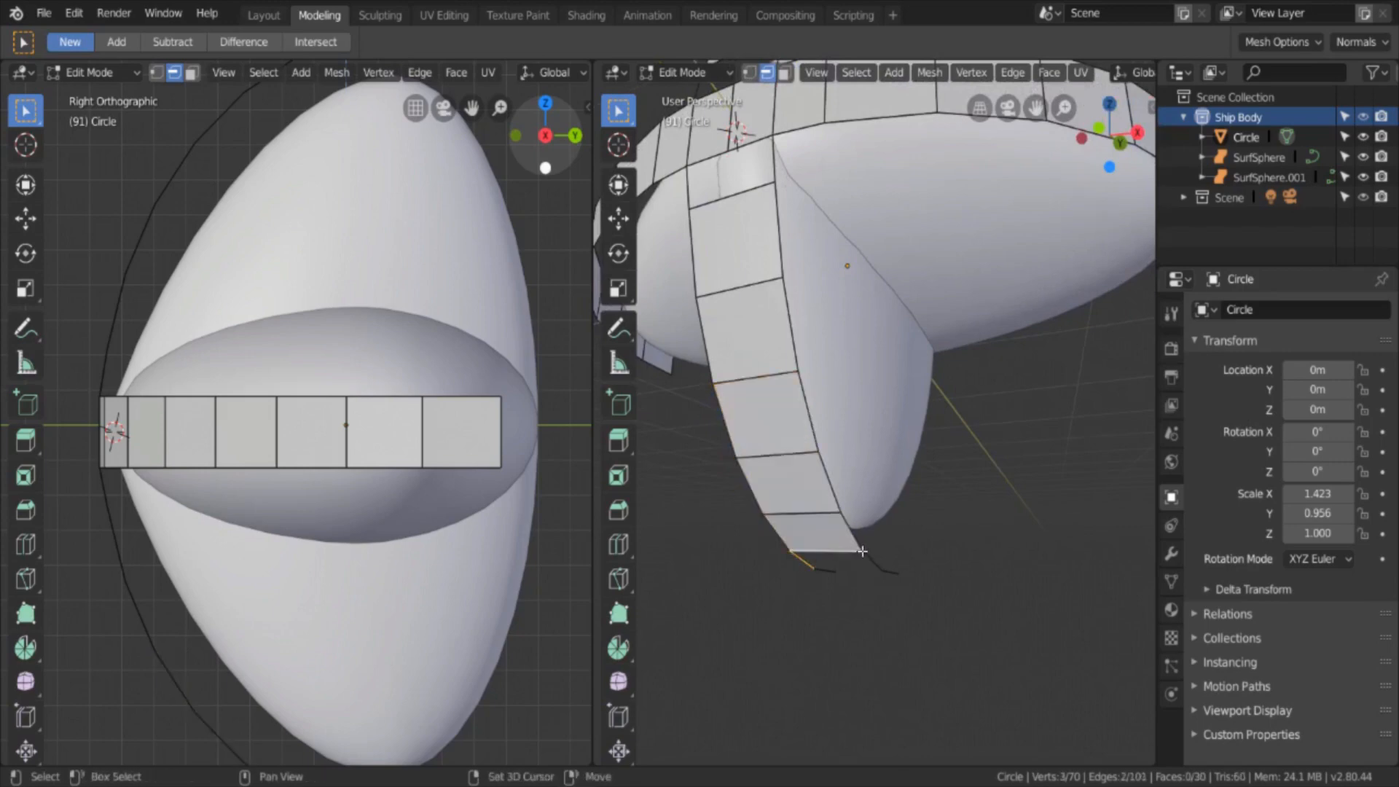
key("f")
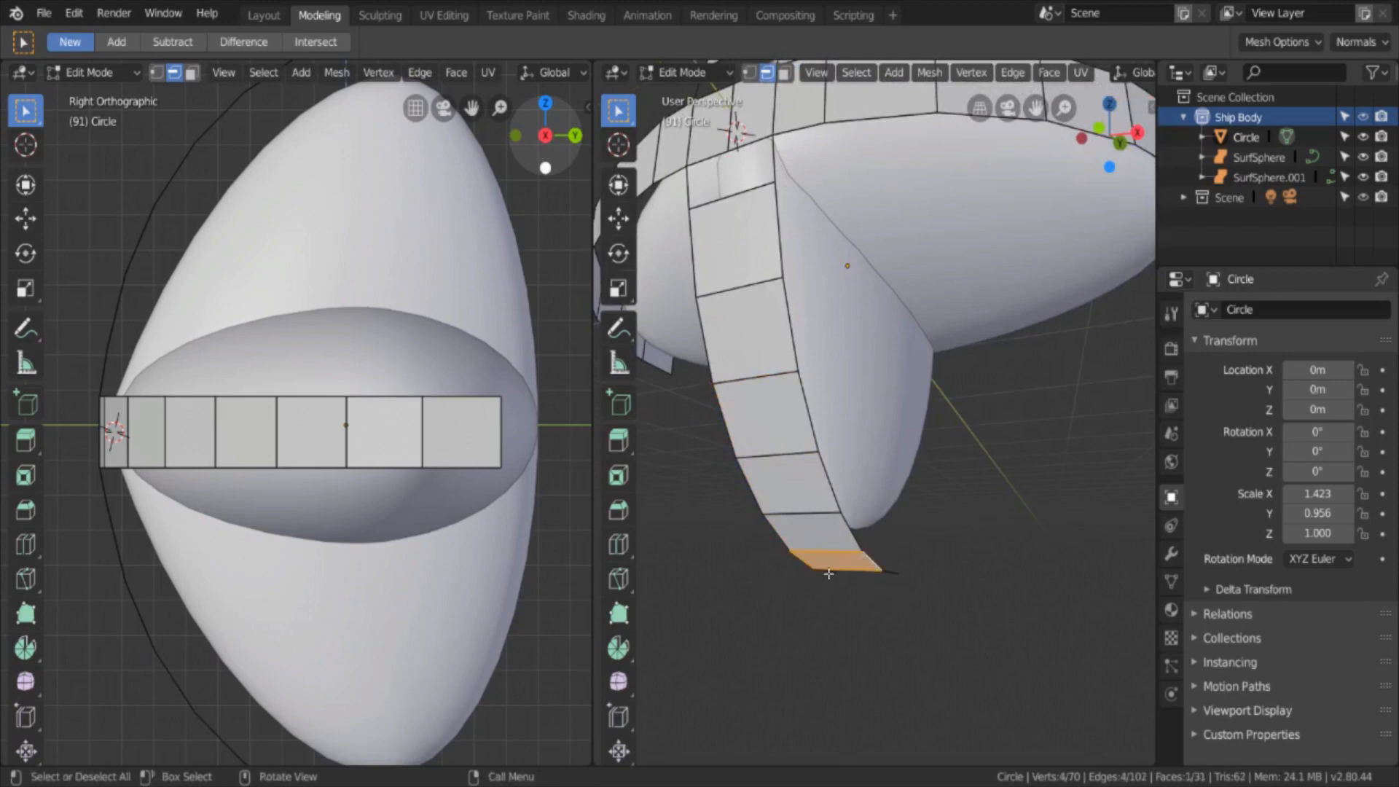
left_click(879, 574)
left_click(890, 574, "shift")
key("f")
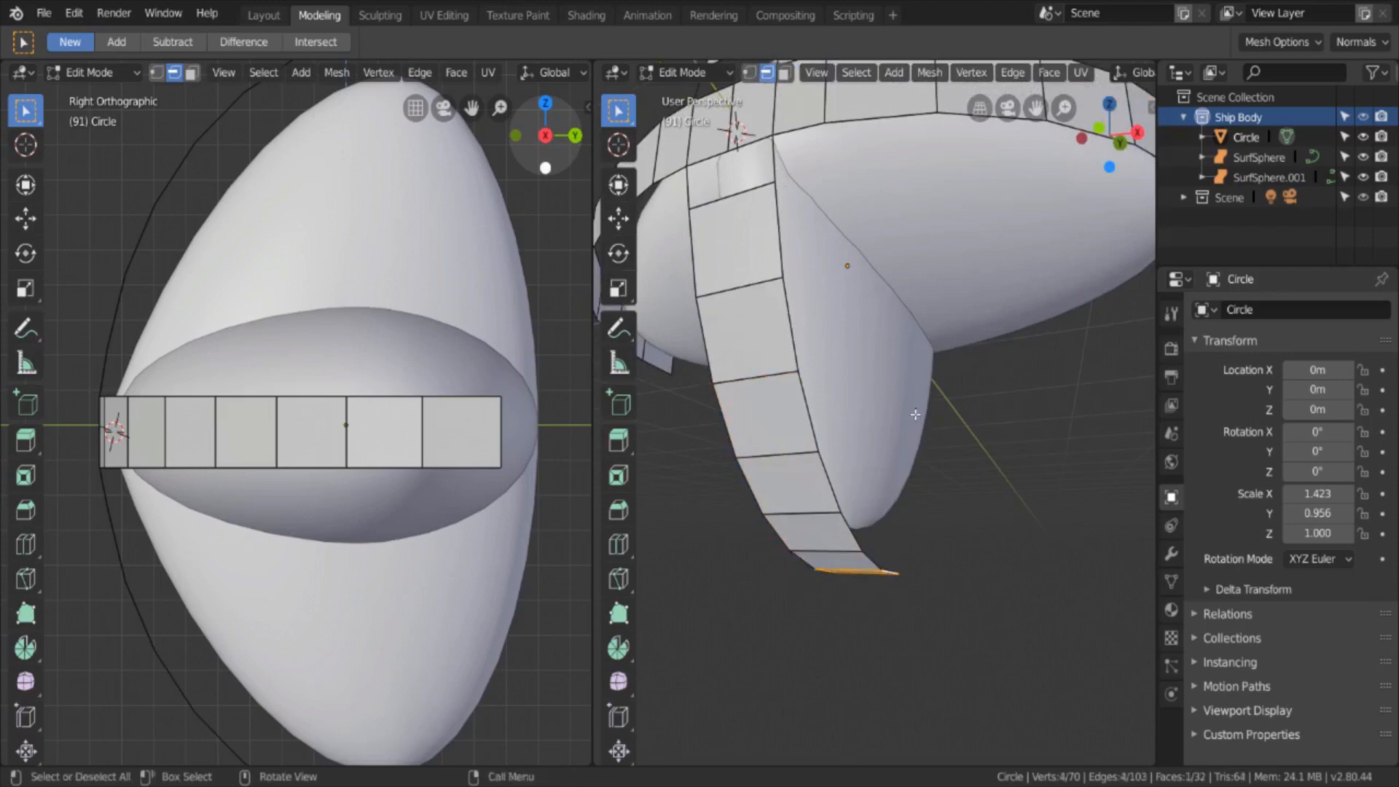
mouse_move(915, 414)
middle_mouse_down()
mouse_move(916, 451)
mouse_move(917, 406)
middle_mouse_up()
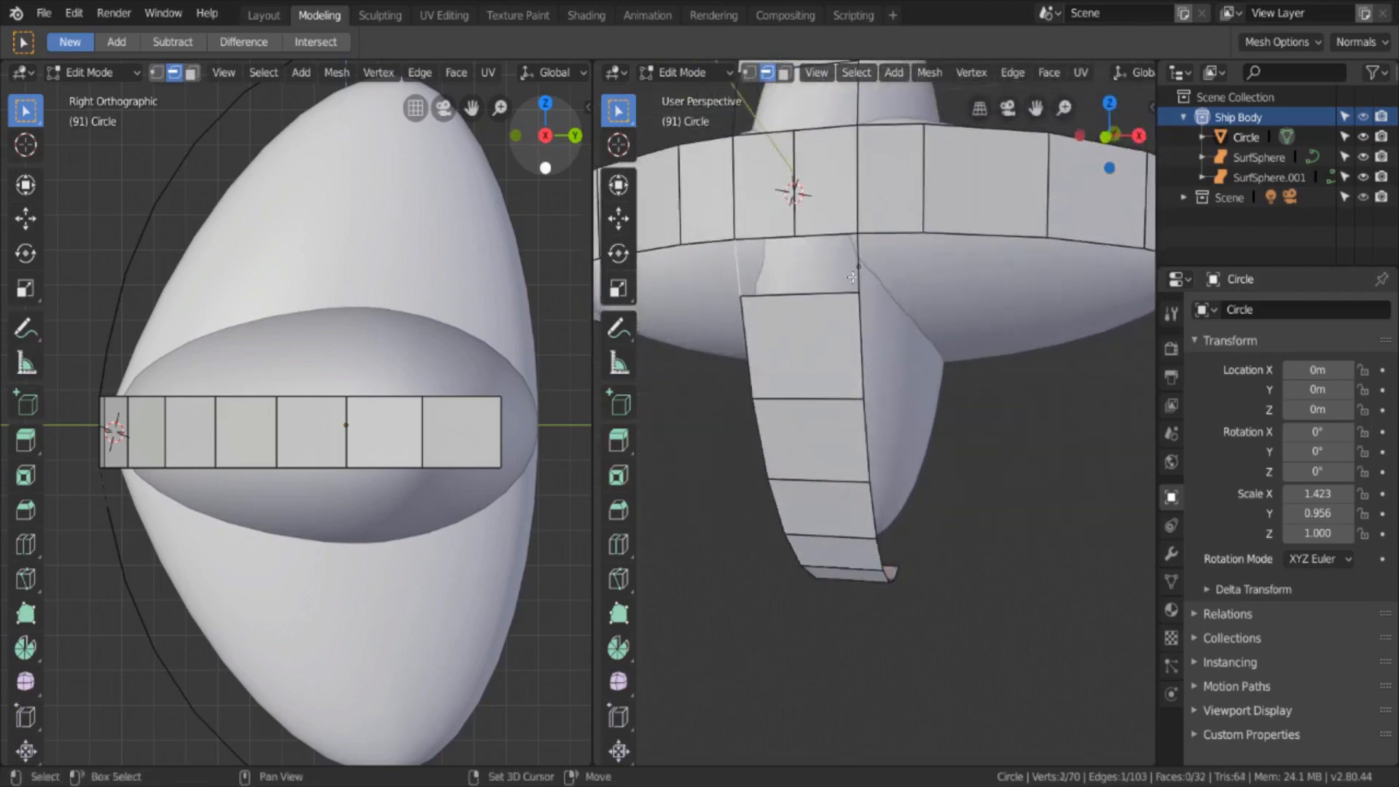
Step: Fill the gaps between the horizontal band and the lower and upper vertical strips with faces
key("f")
middle_click_drag(738, 261, 733, 294)
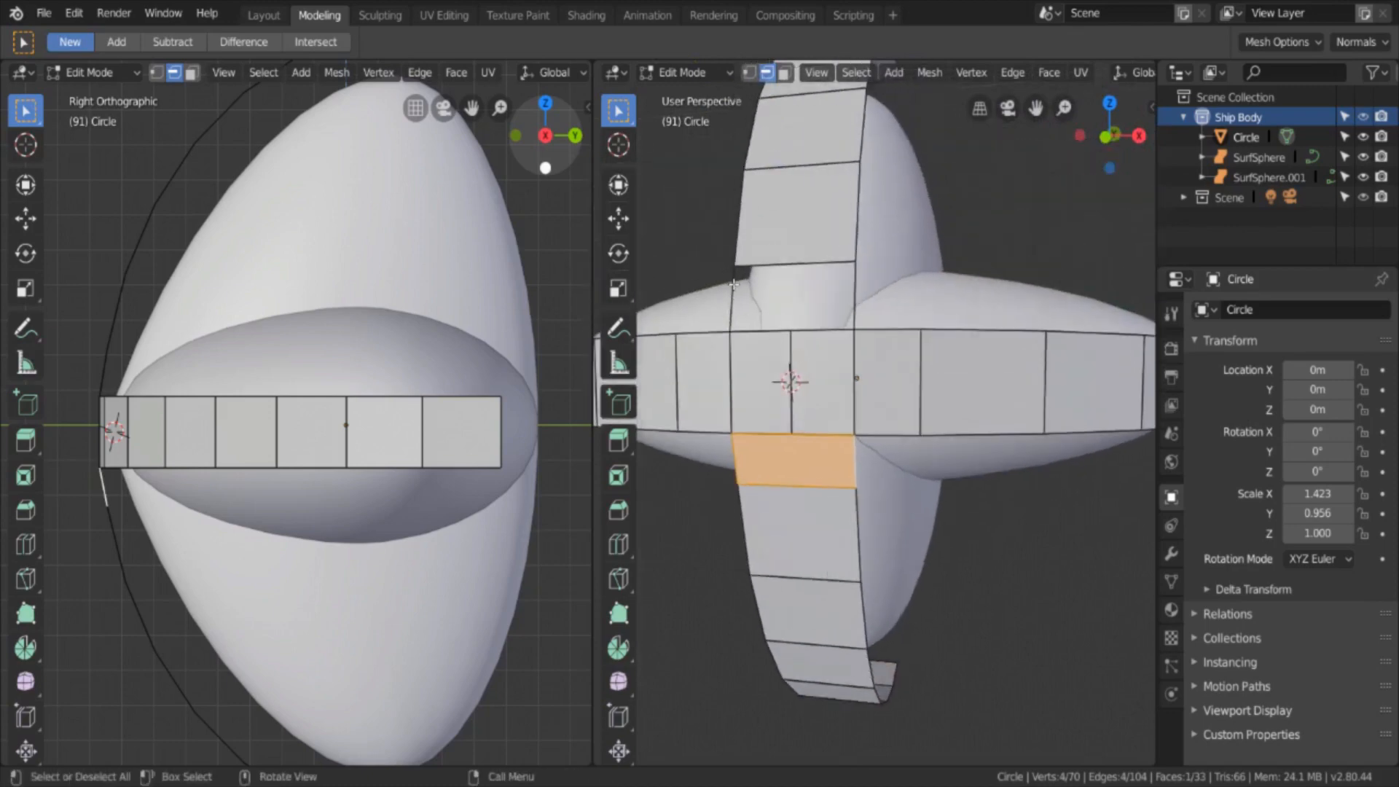
left_click(733, 294, "alt")
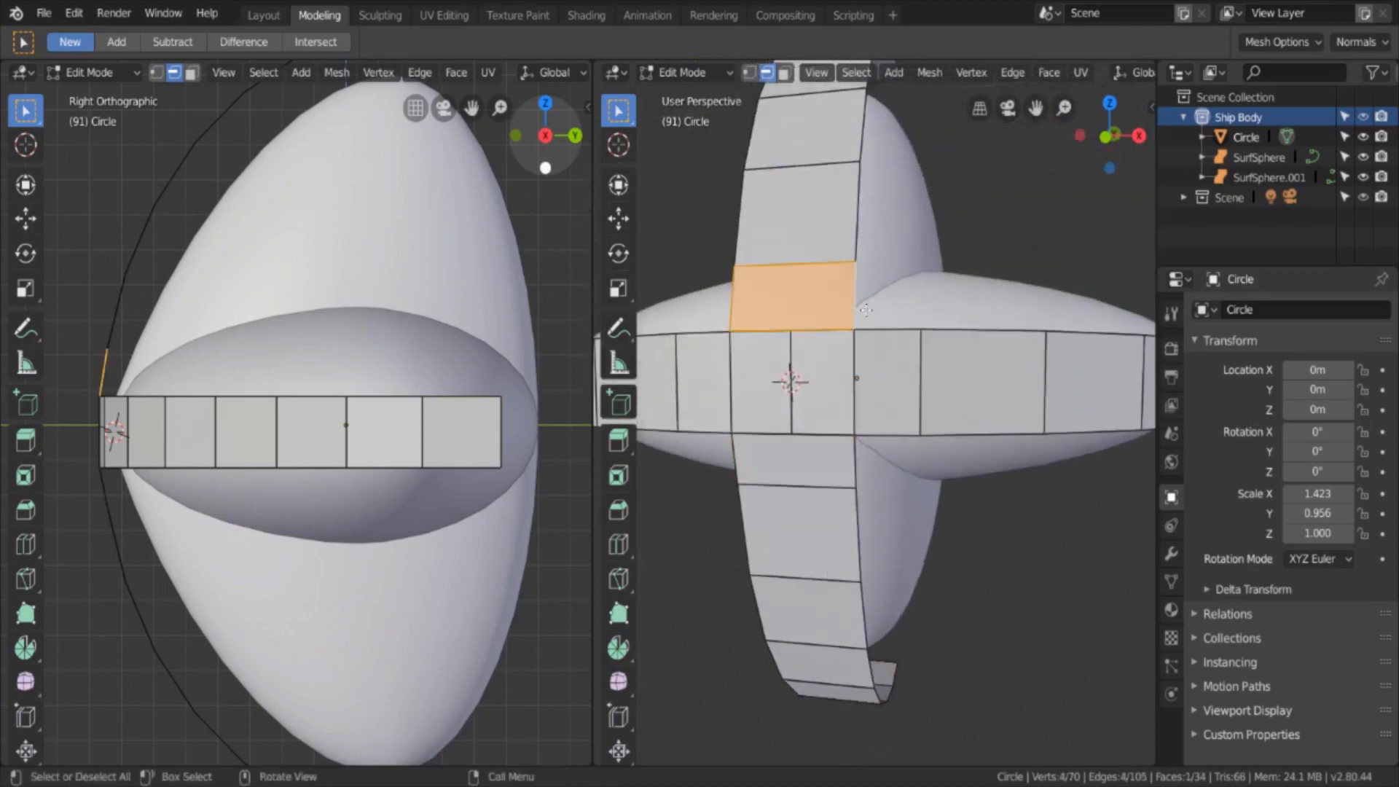
key("KP_1")
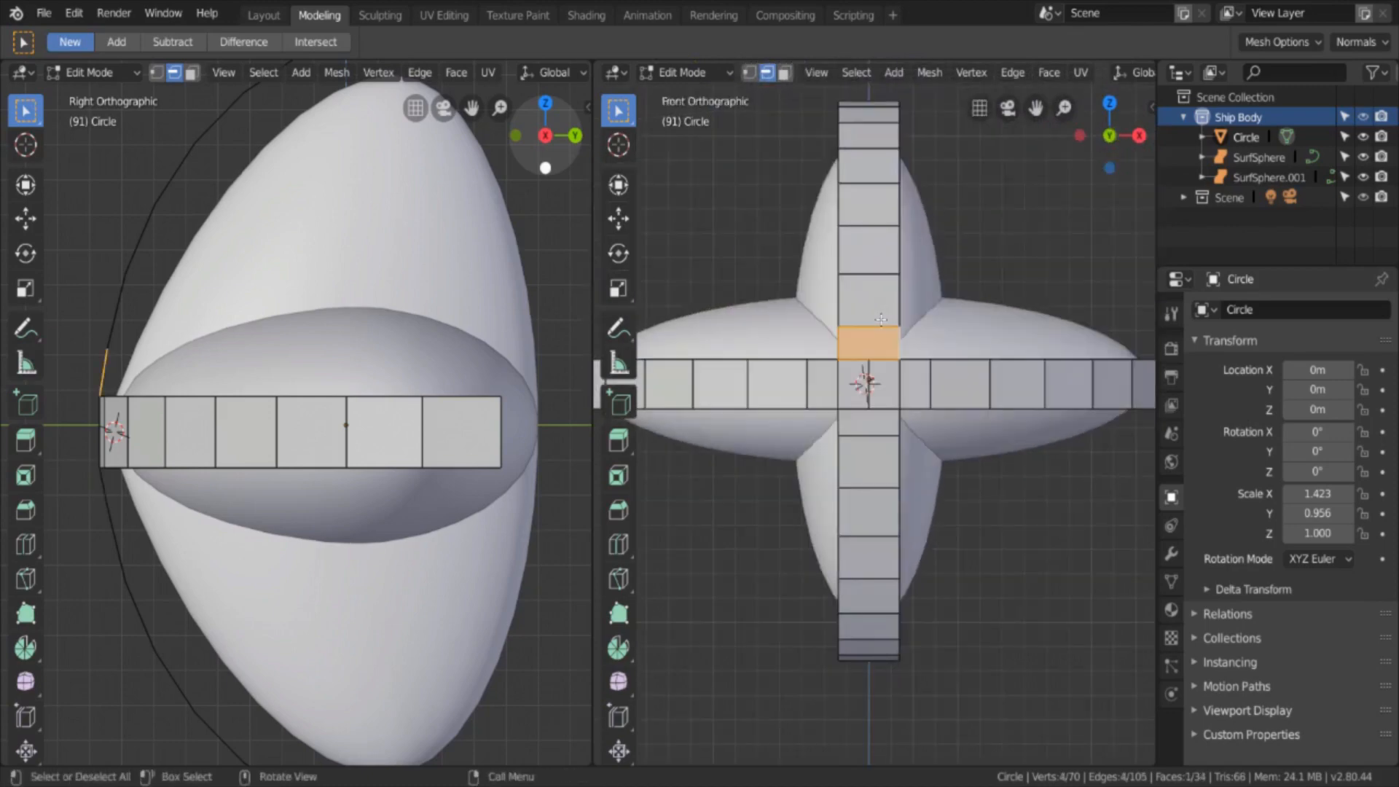
key("alt+a")
scroll(961, 372, "down", 1)
key("b")
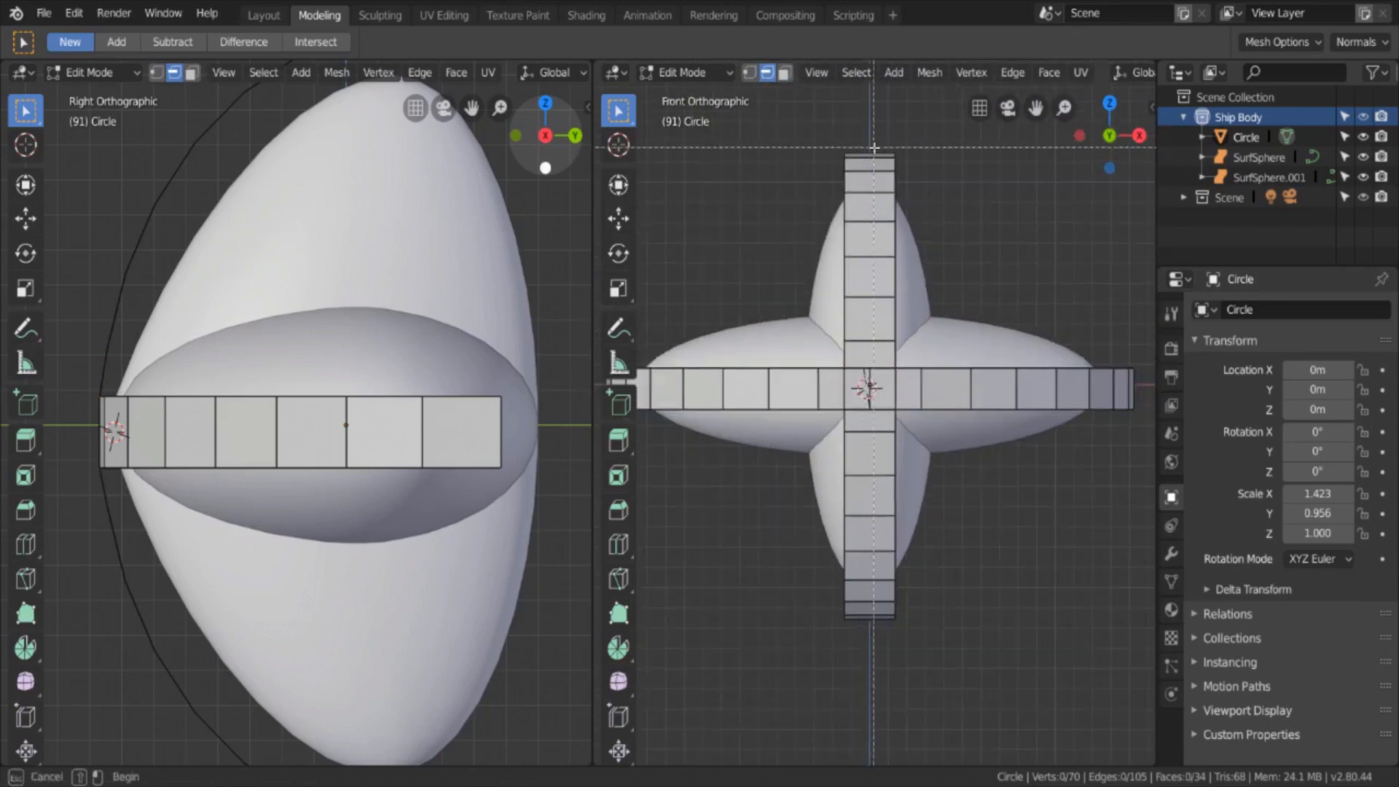
left_click_drag(880, 137, 905, 669)
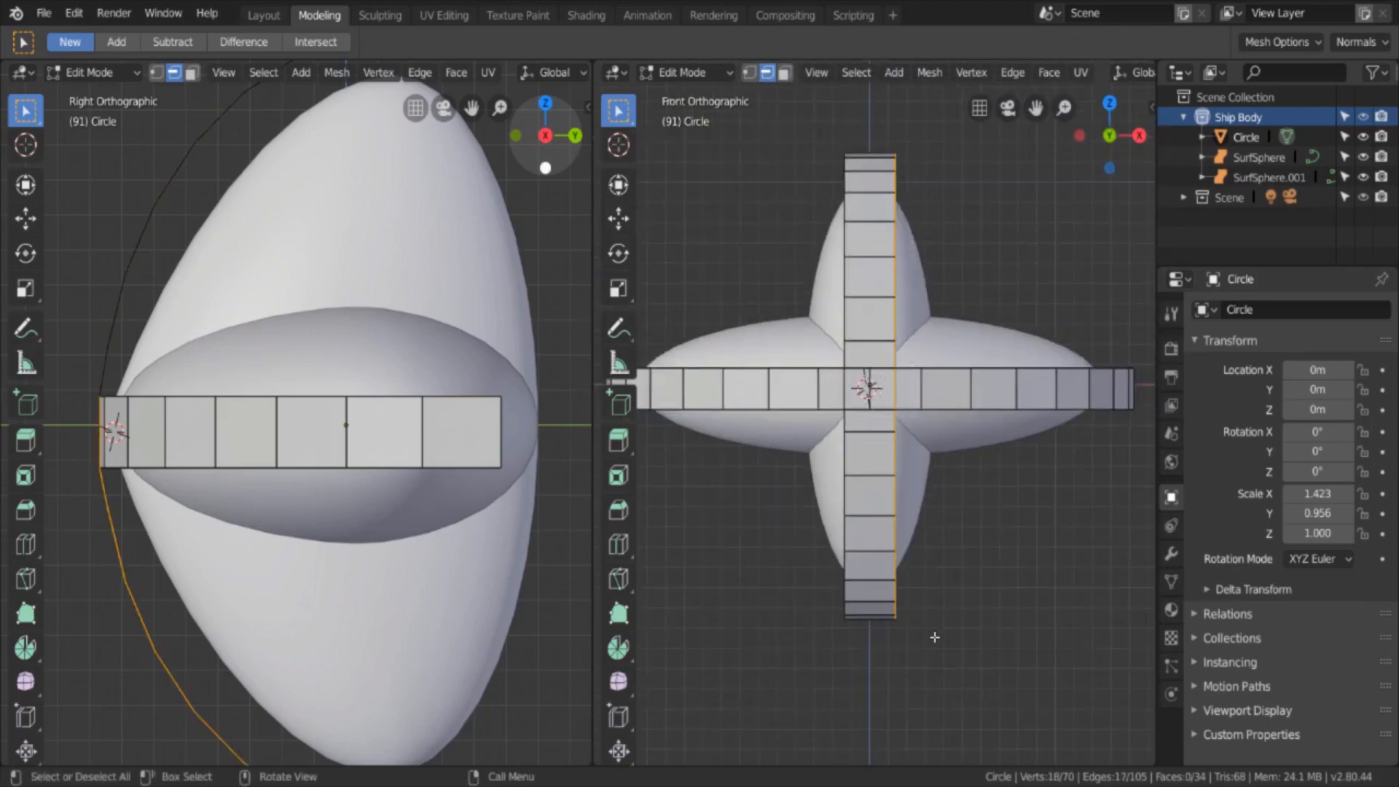
scroll(247, 290, "down", 3)
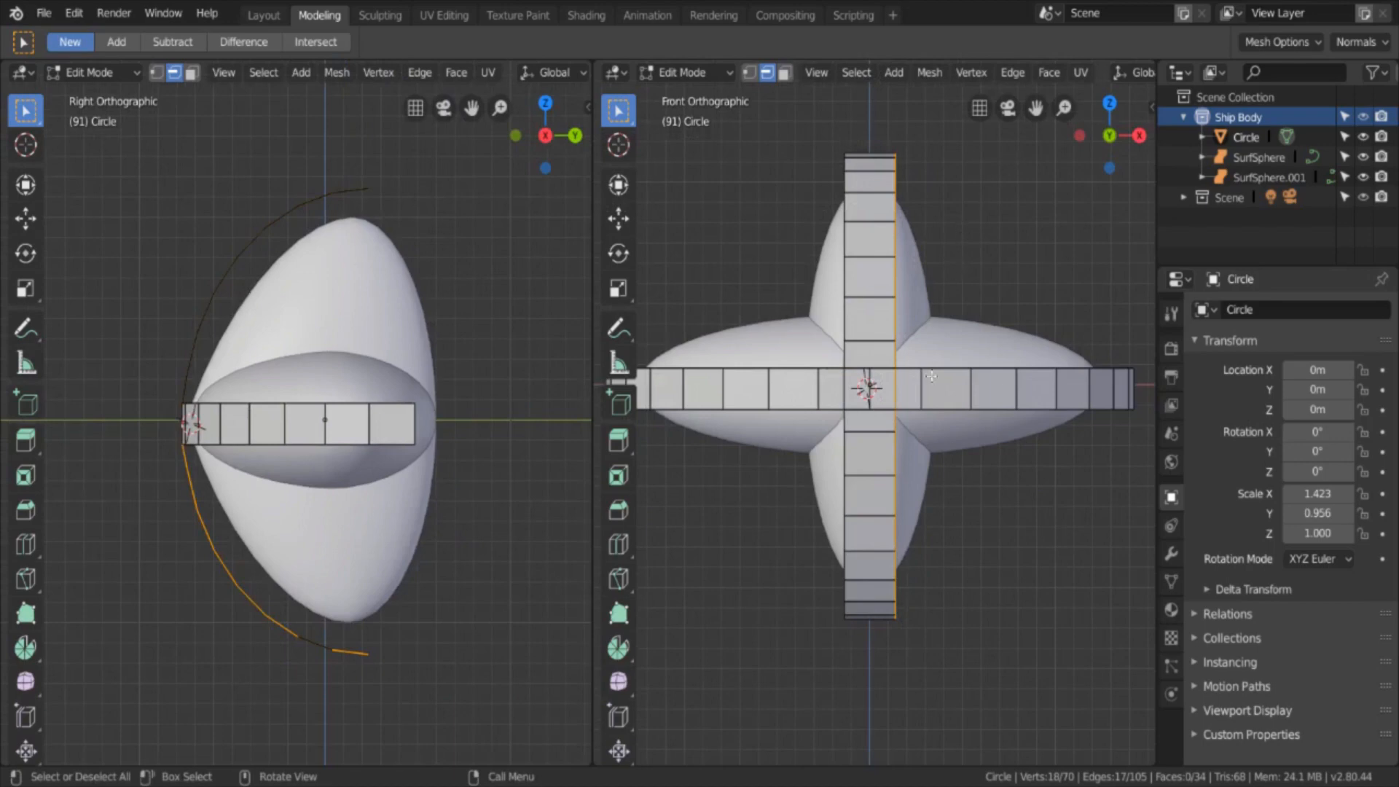
left_click_drag(830, 139, 910, 699)
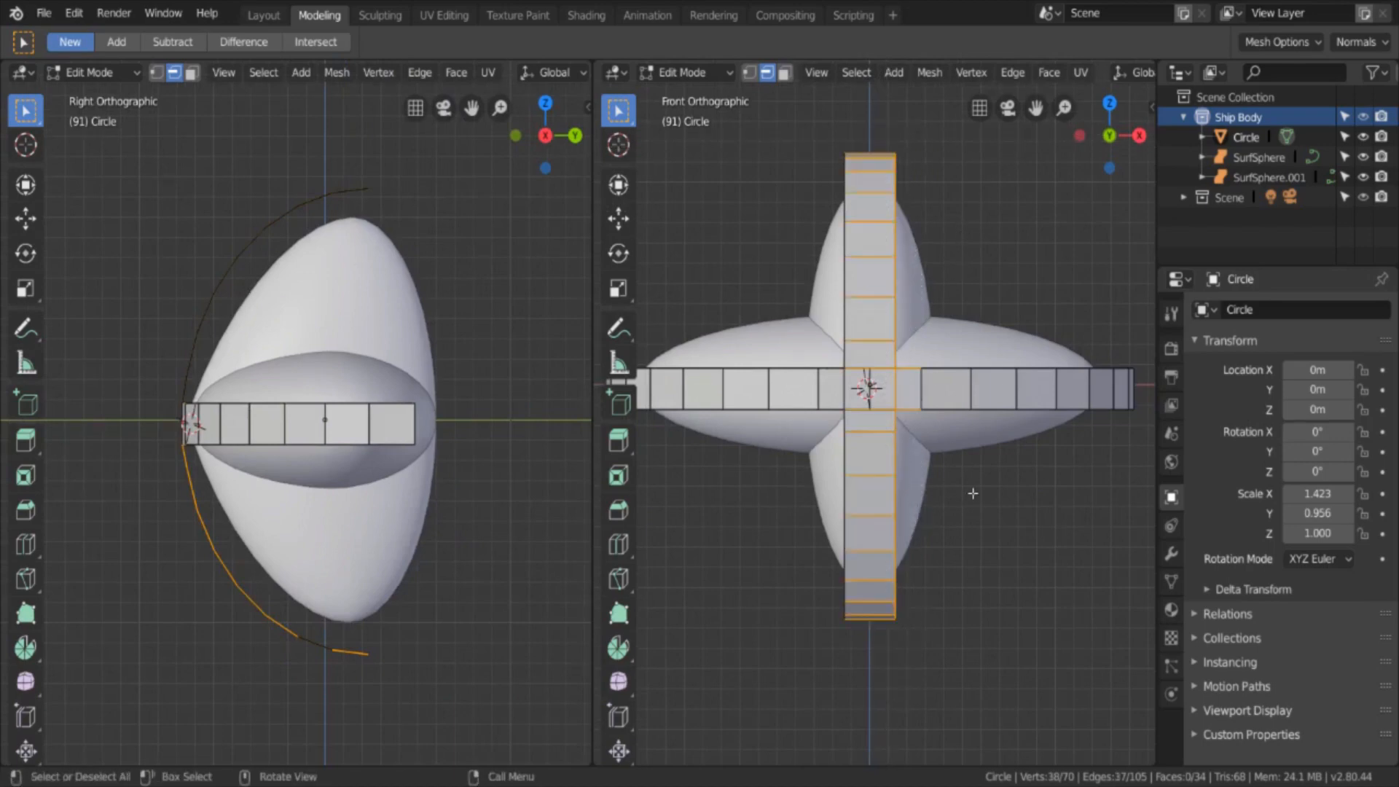
Step: Try to scale the long +X side edges of the vertical strip along the X axis, ending with everything deselected
key("alt+a")
key("b")
left_click_drag(886, 131, 901, 653)
key("s")
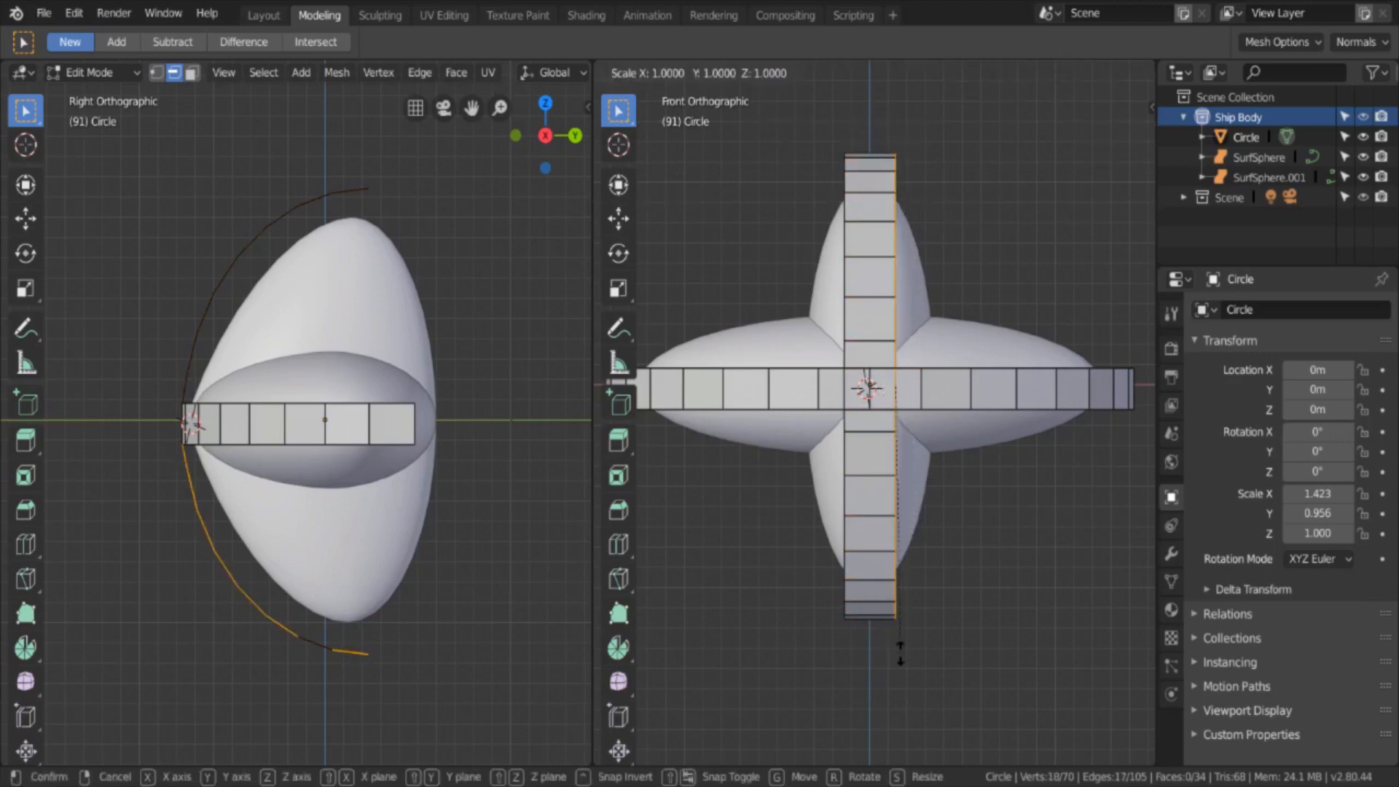
key("x")
left_click(901, 652)
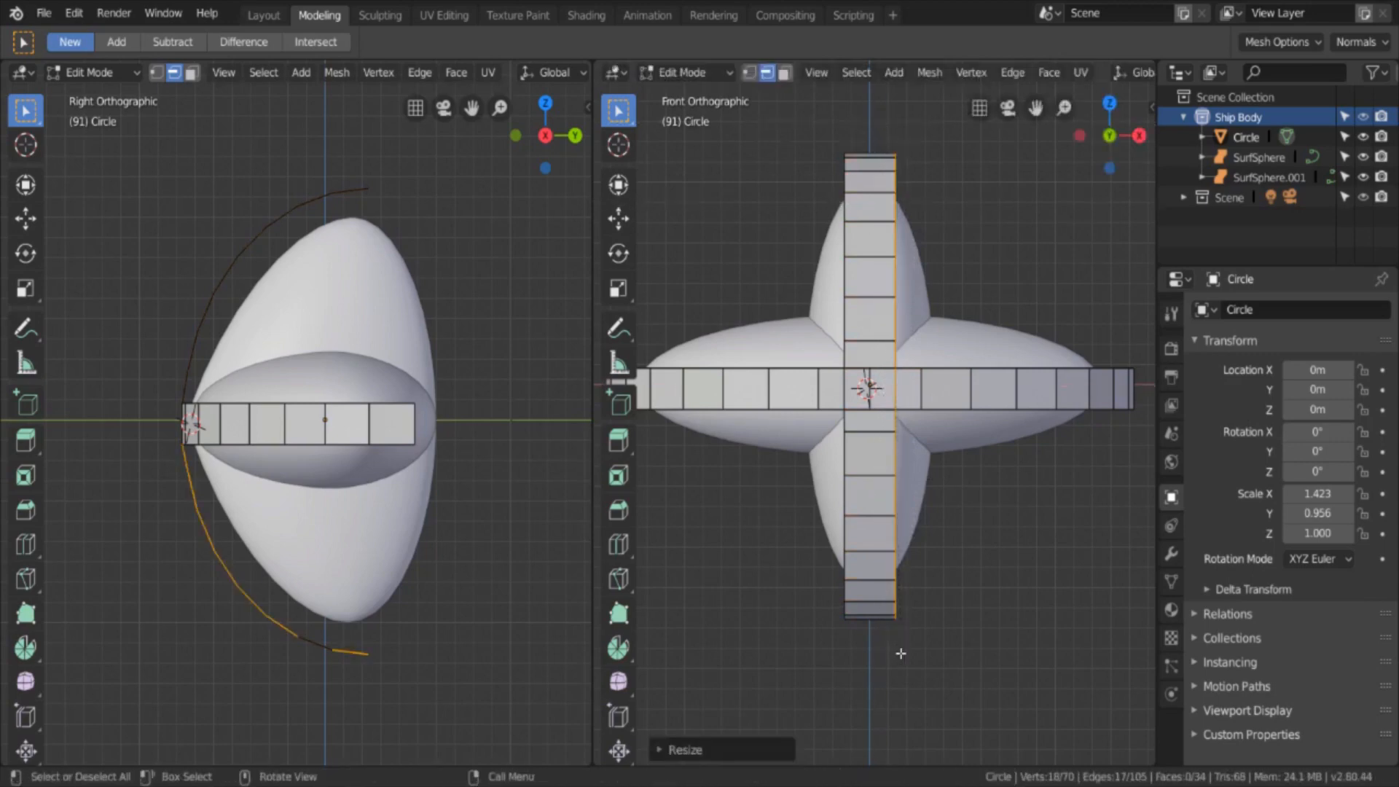
key("a")
key("alt+a")
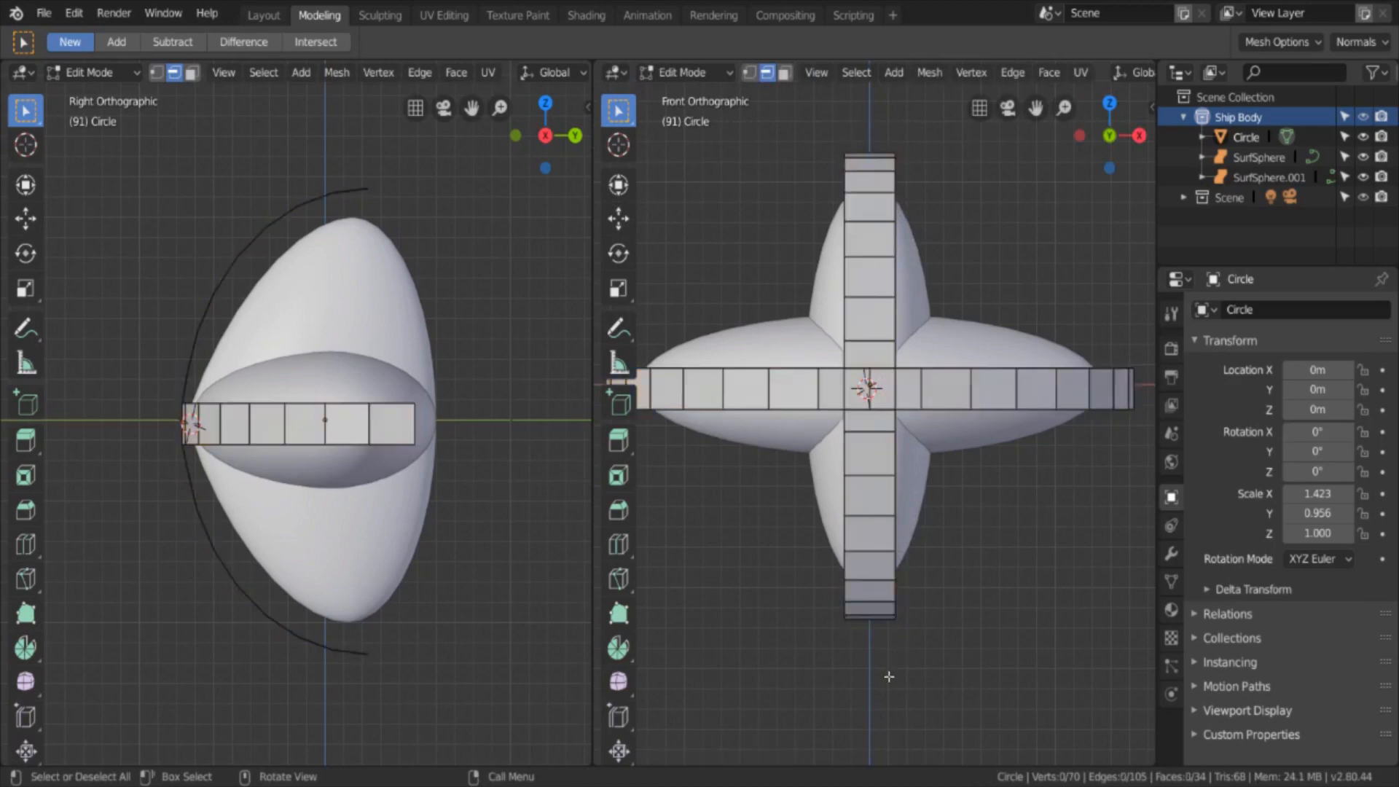
Step: Try to scale the long -X side edges of the vertical strip along the X axis
key("b")
left_click_drag(838, 134, 852, 663)
key("s")
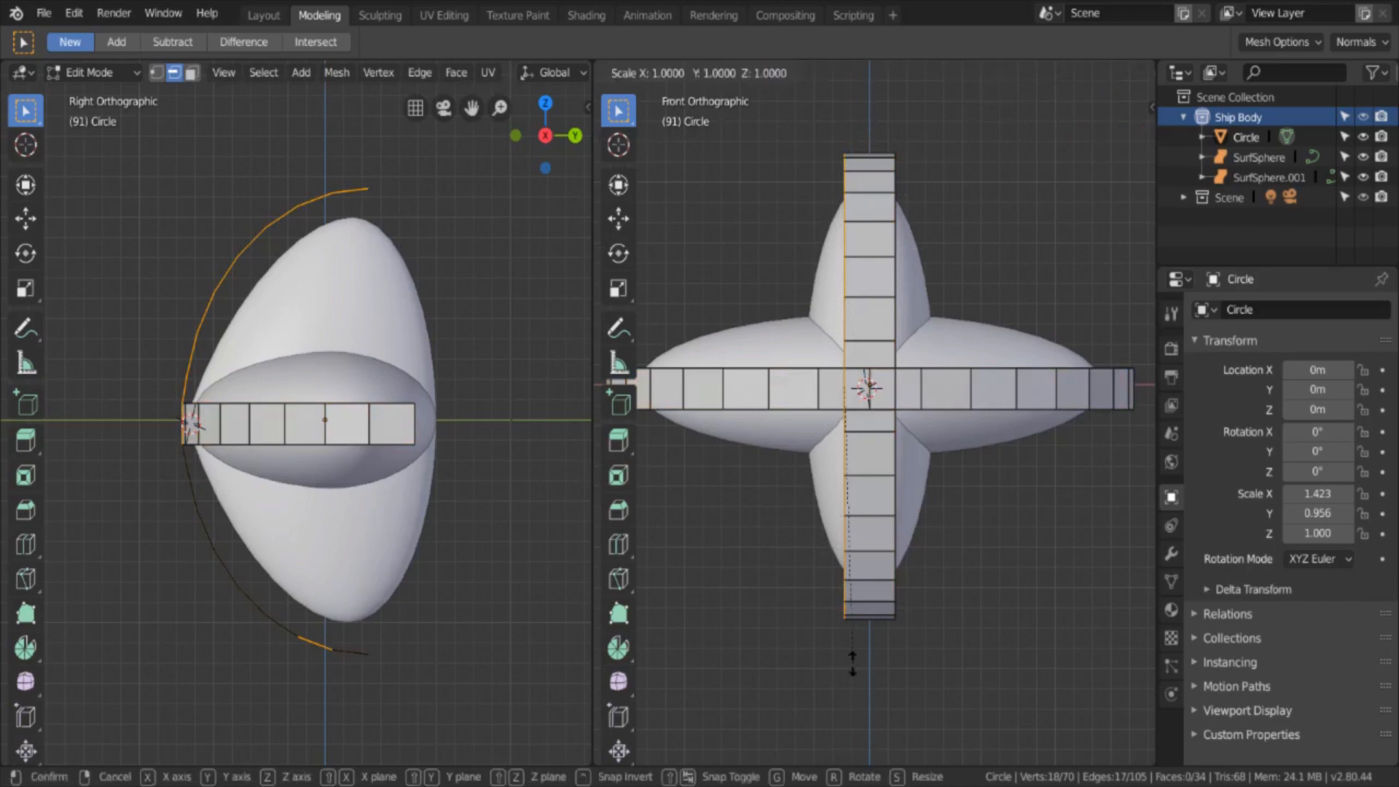
key("x")
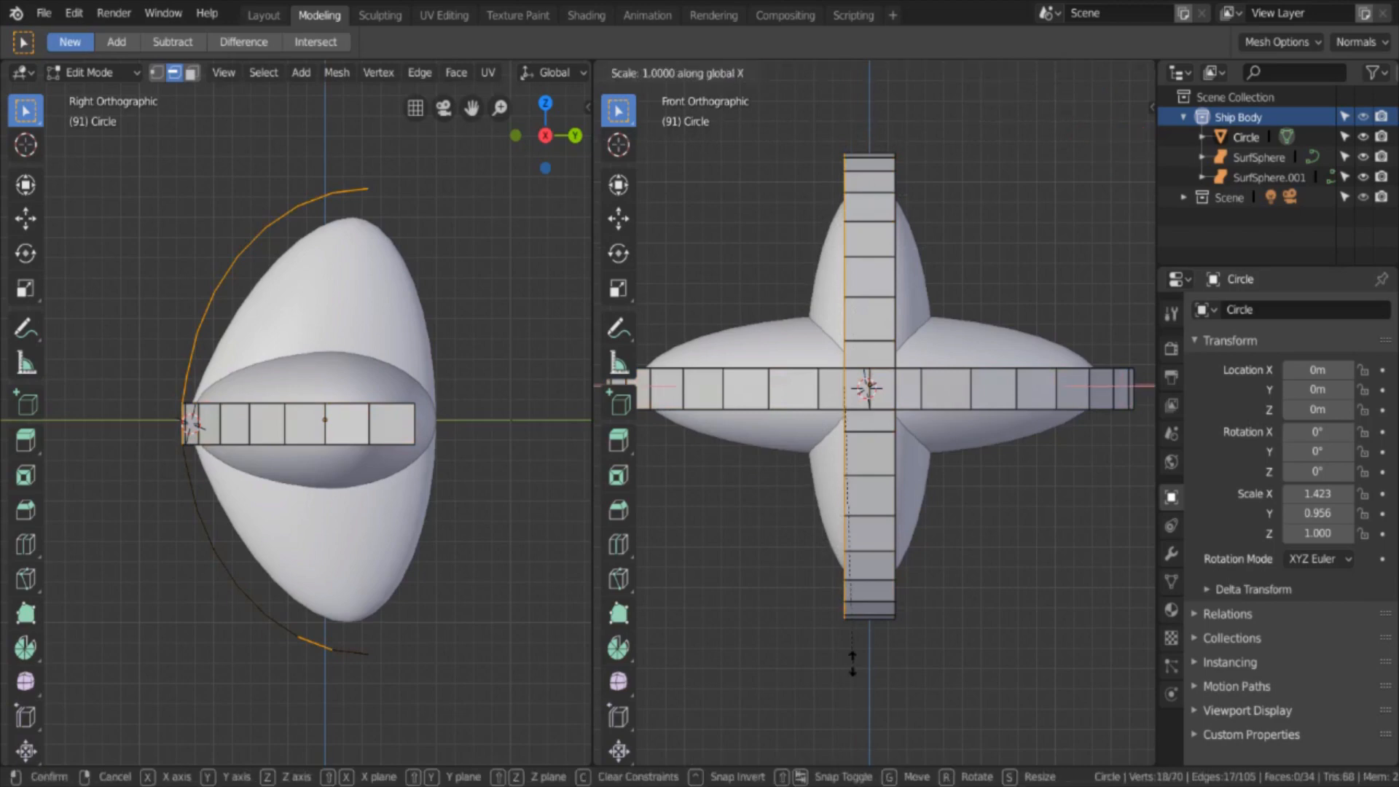
key("Escape")
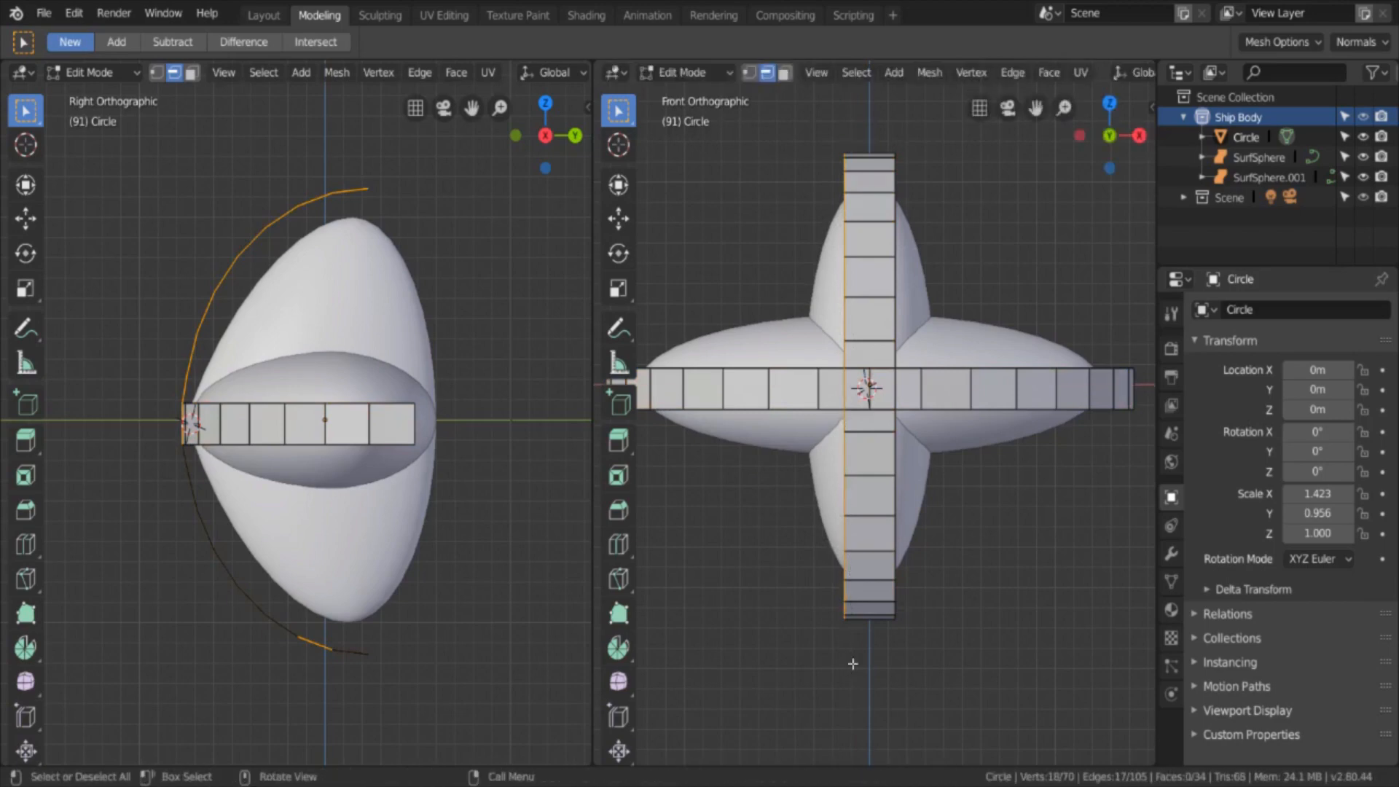
key("s")
key("x")
key("Escape")
key("s")
key("x")
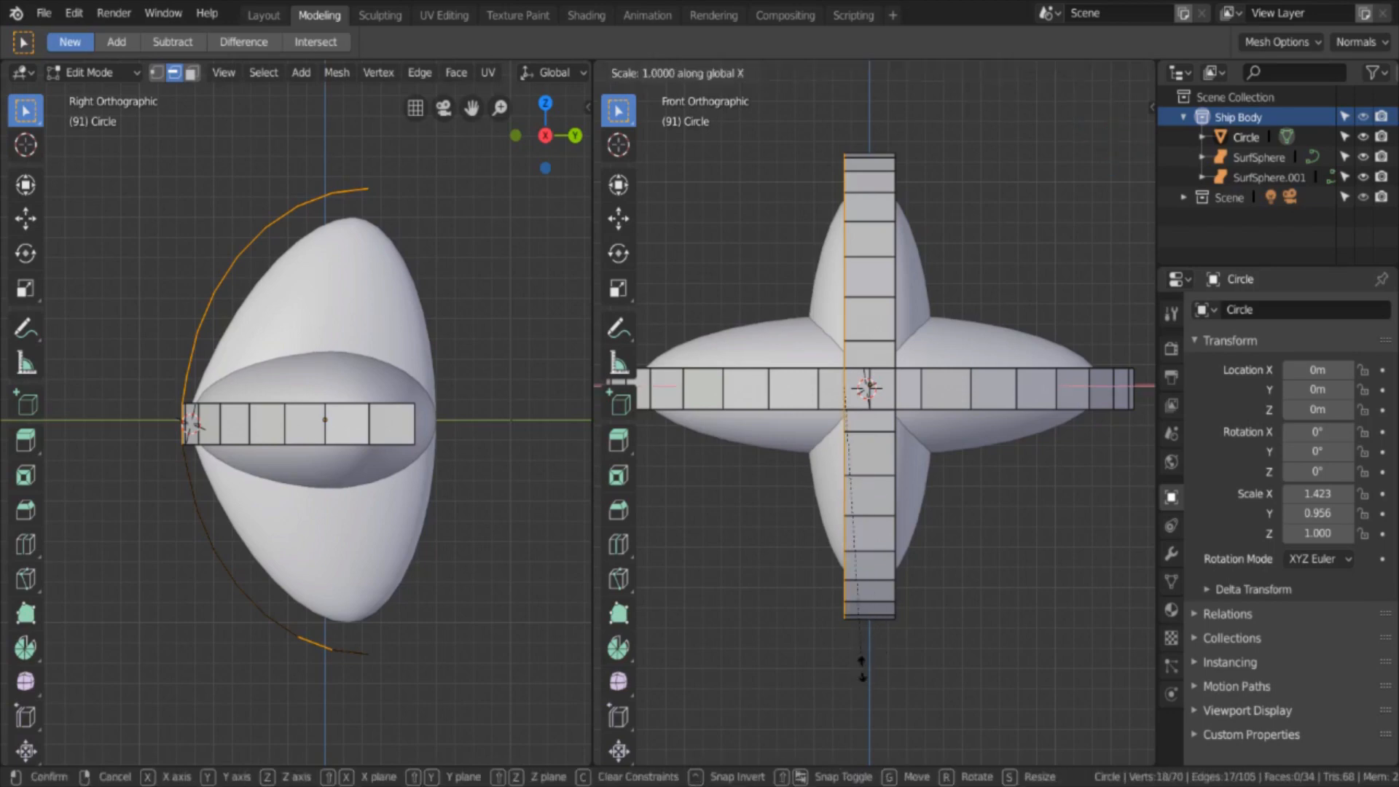
left_click(863, 668)
Step: Select the whole mesh and examine the crossing strips around the ship body from an angle and from the front
key("a")
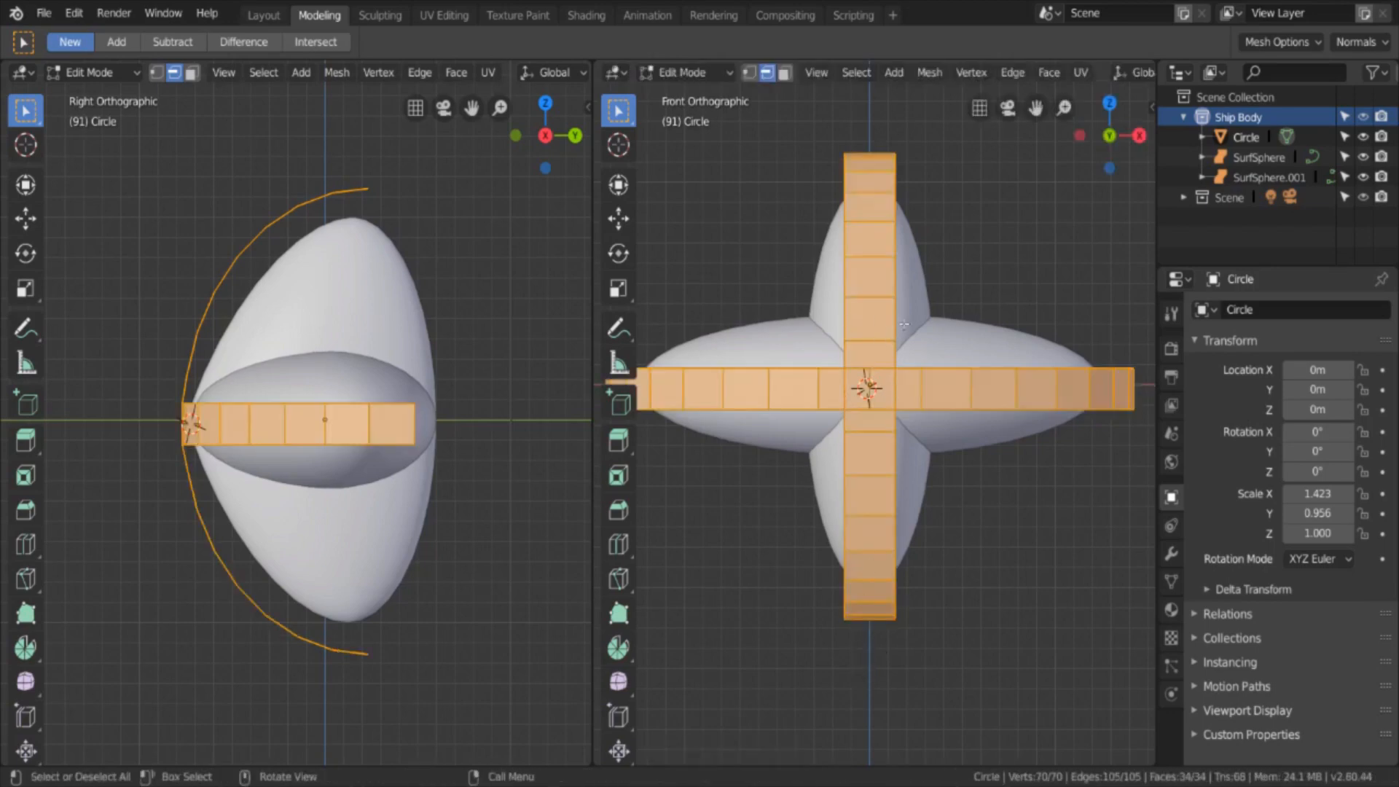
middle_click_drag(1016, 411, 983, 487)
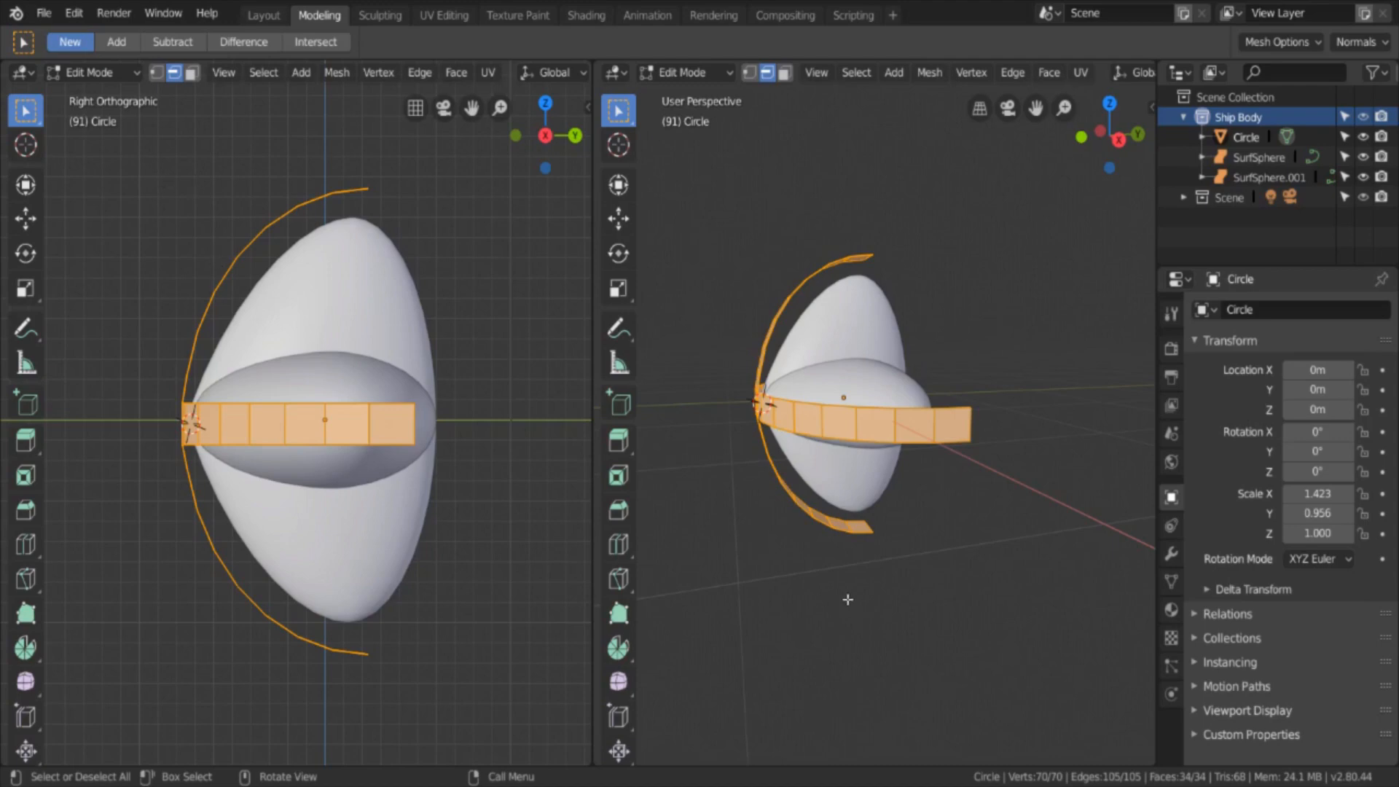
middle_click_drag(846, 593, 927, 538)
key("KP_1")
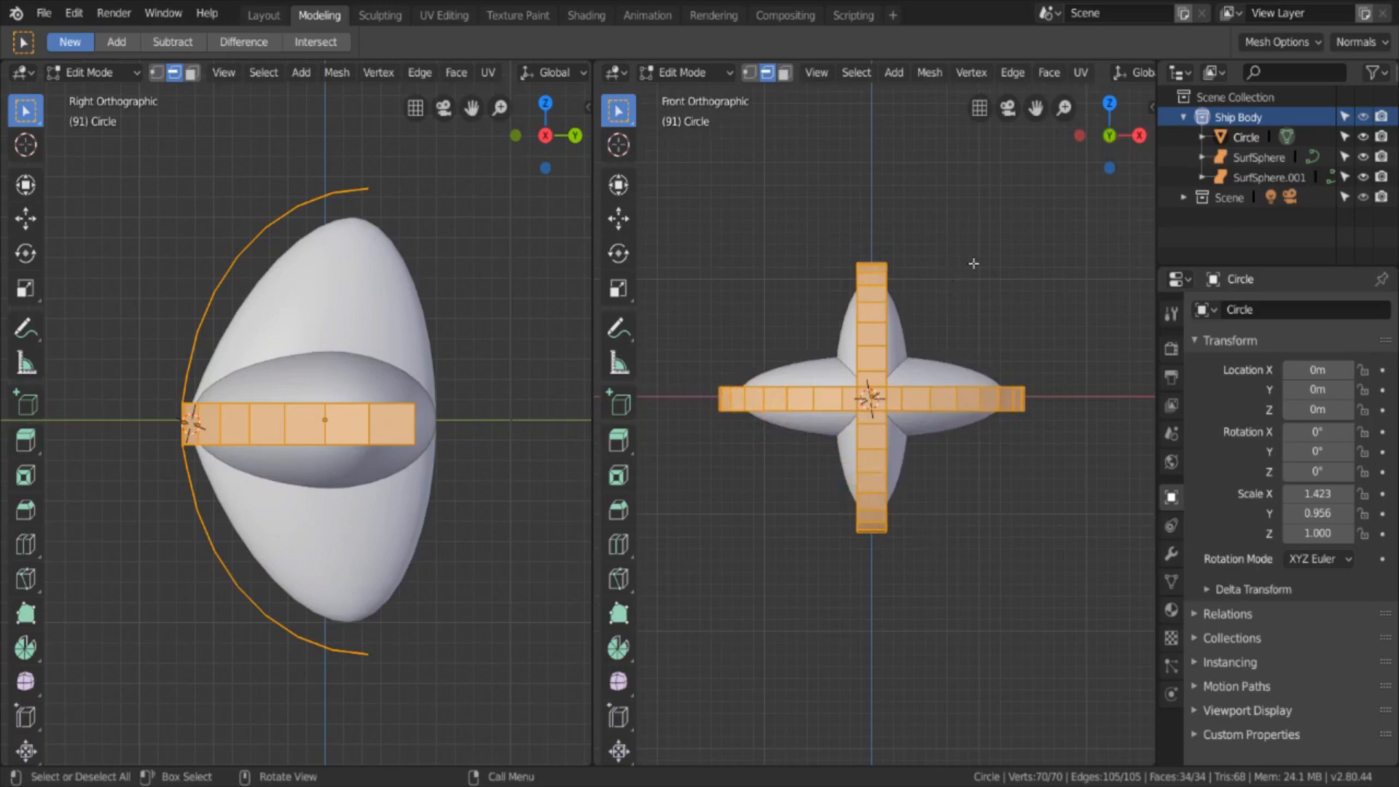
scroll(969, 288, "up", 4)
scroll(967, 287, "down", 2)
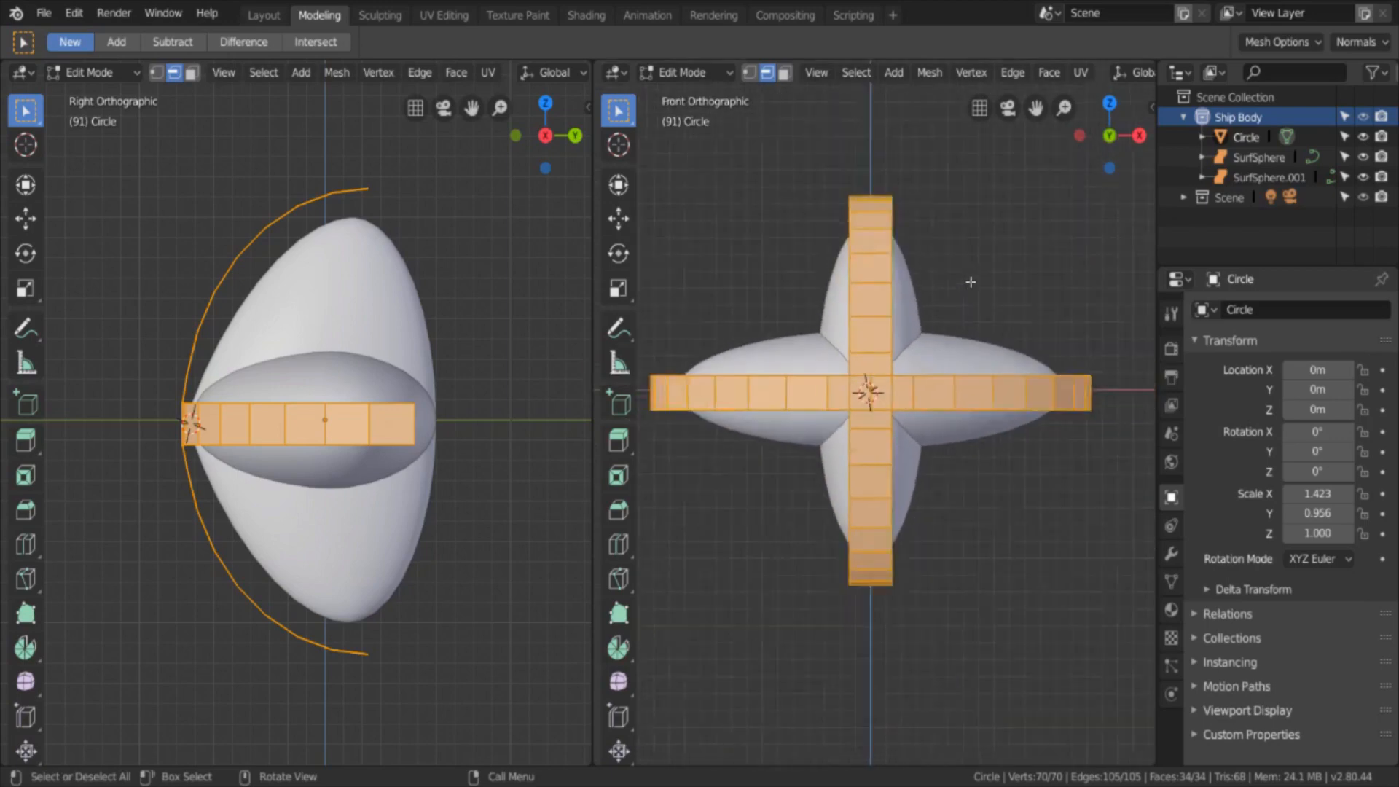
scroll(968, 287, "up", 2)
scroll(974, 284, "down", 4)
scroll(978, 282, "up", 4)
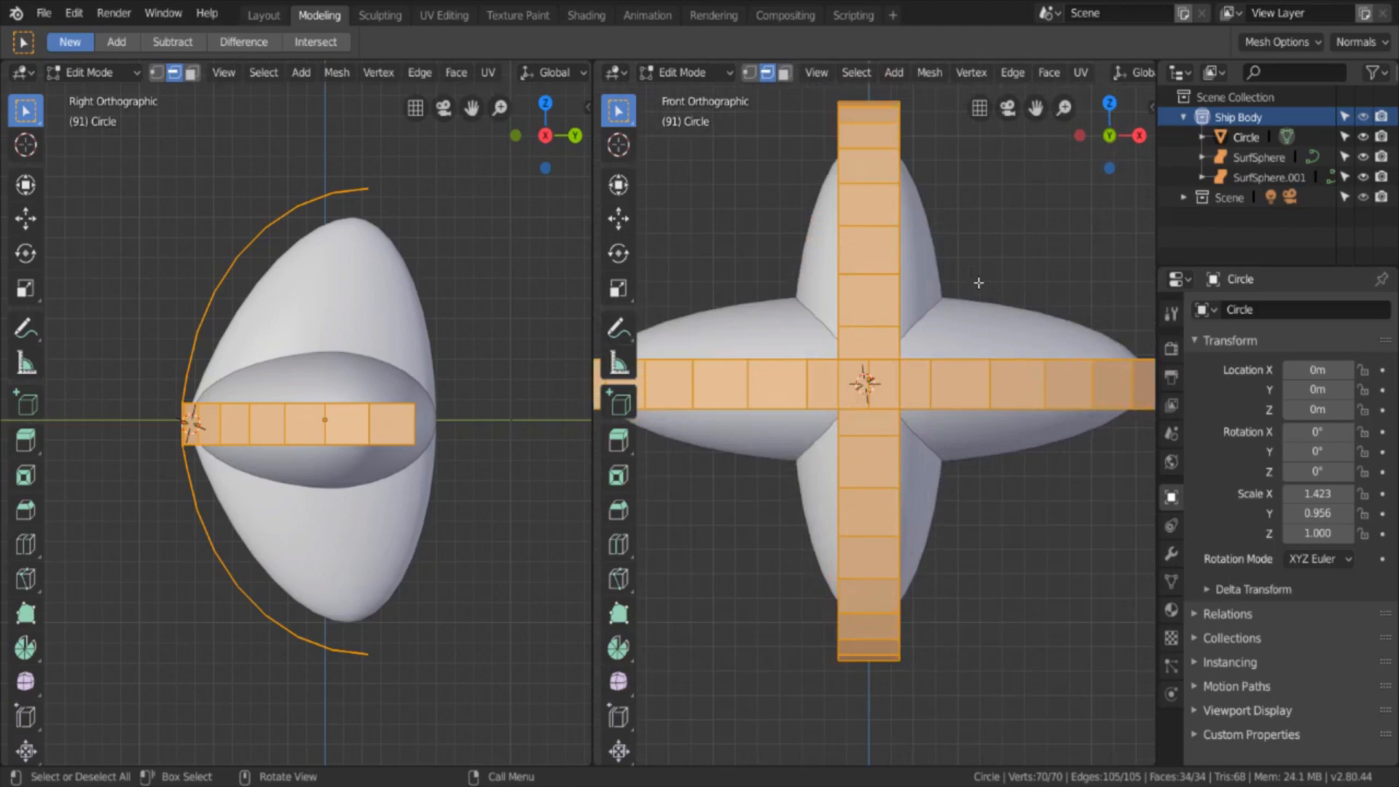
scroll(978, 283, "down", 5)
scroll(978, 282, "up", 3)
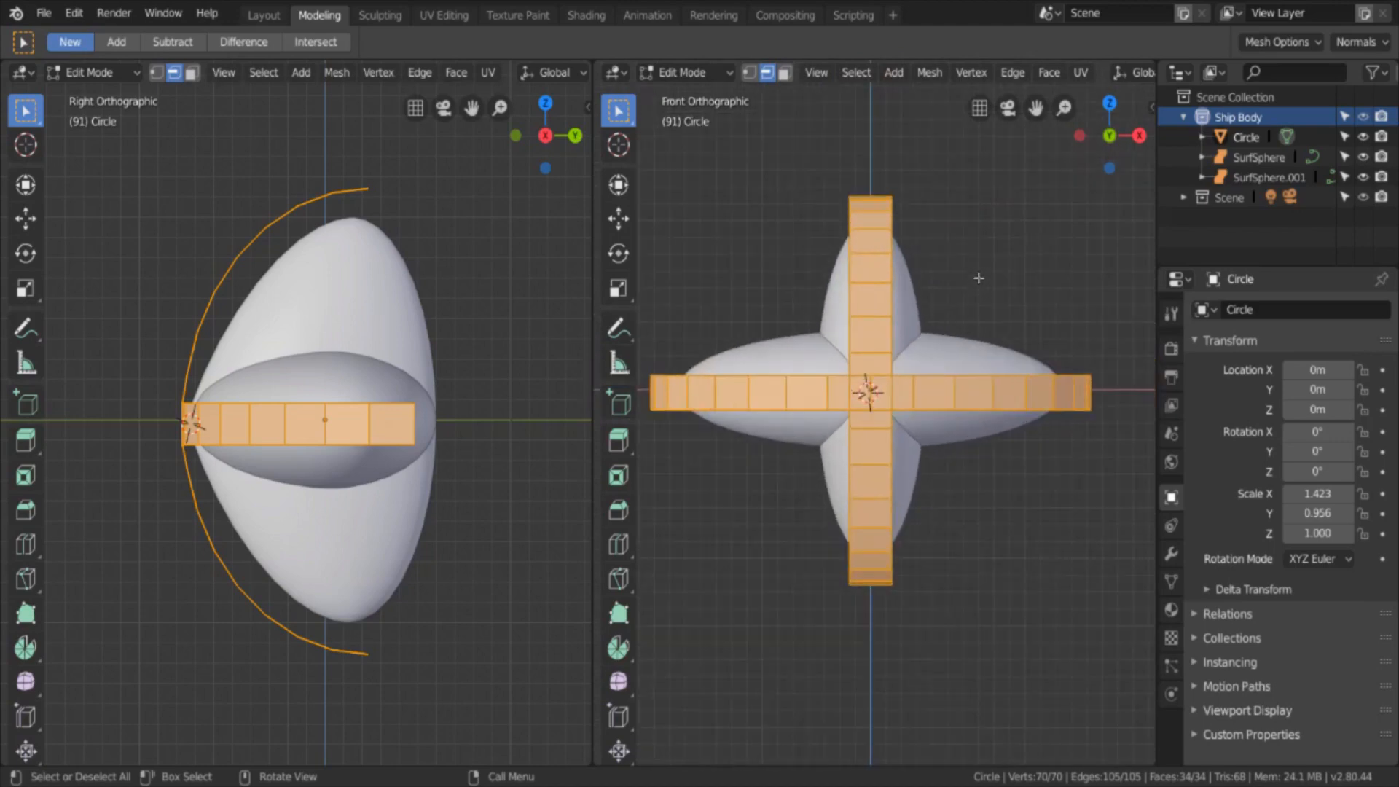
Step: Clear the selection and check the Circle object's dimensions in Object Mode before returning to Edit Mode
left_click(940, 280)
key("n")
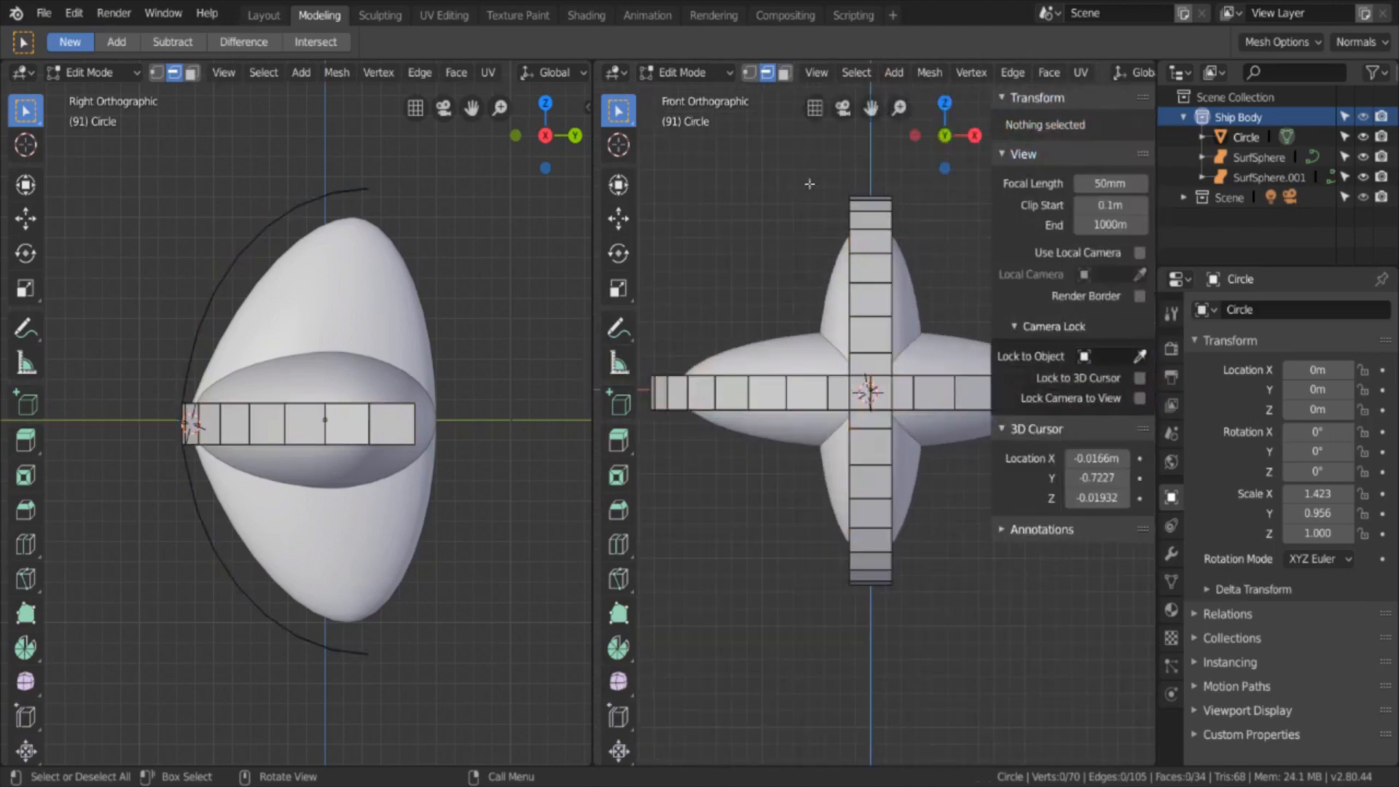
key("Tab")
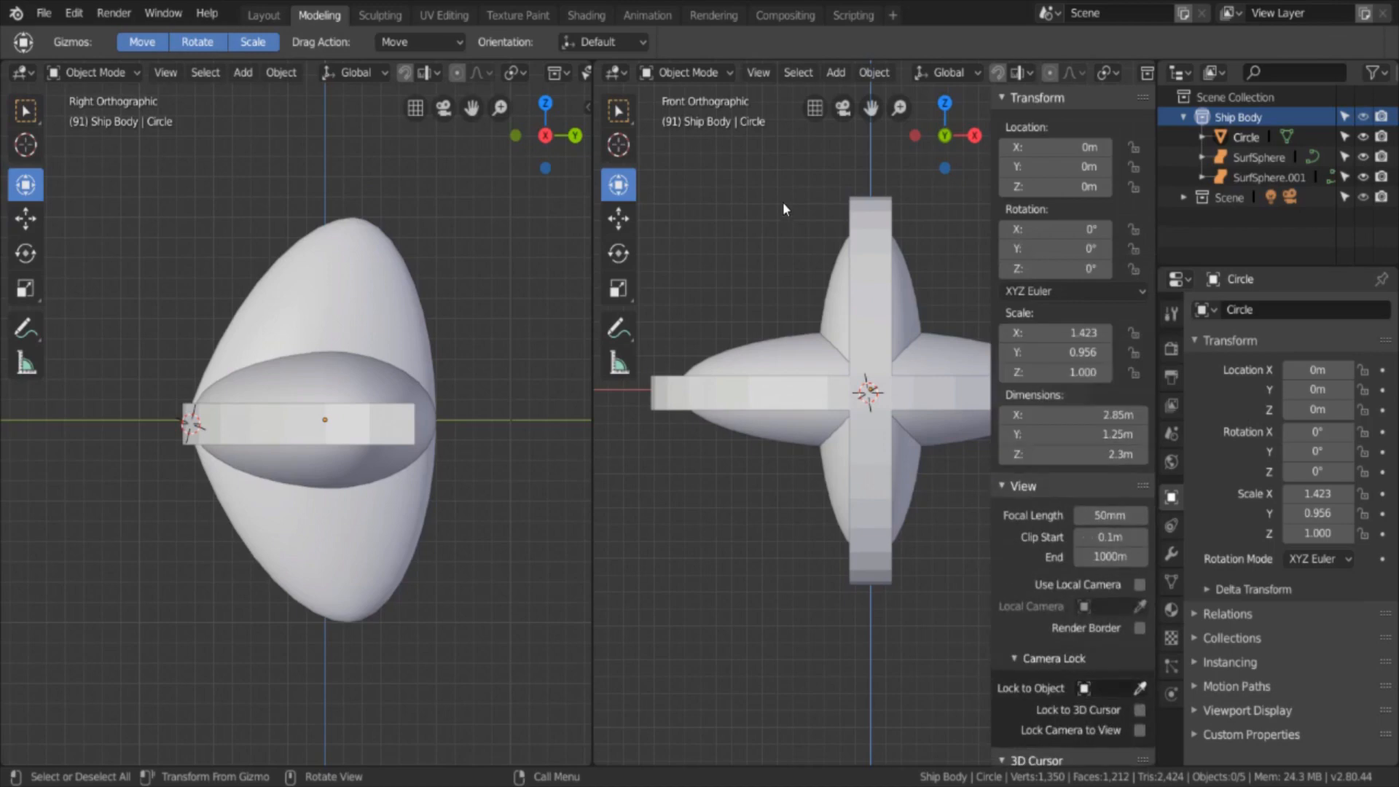
key("Tab")
left_click_drag(989, 198, 1165, 197)
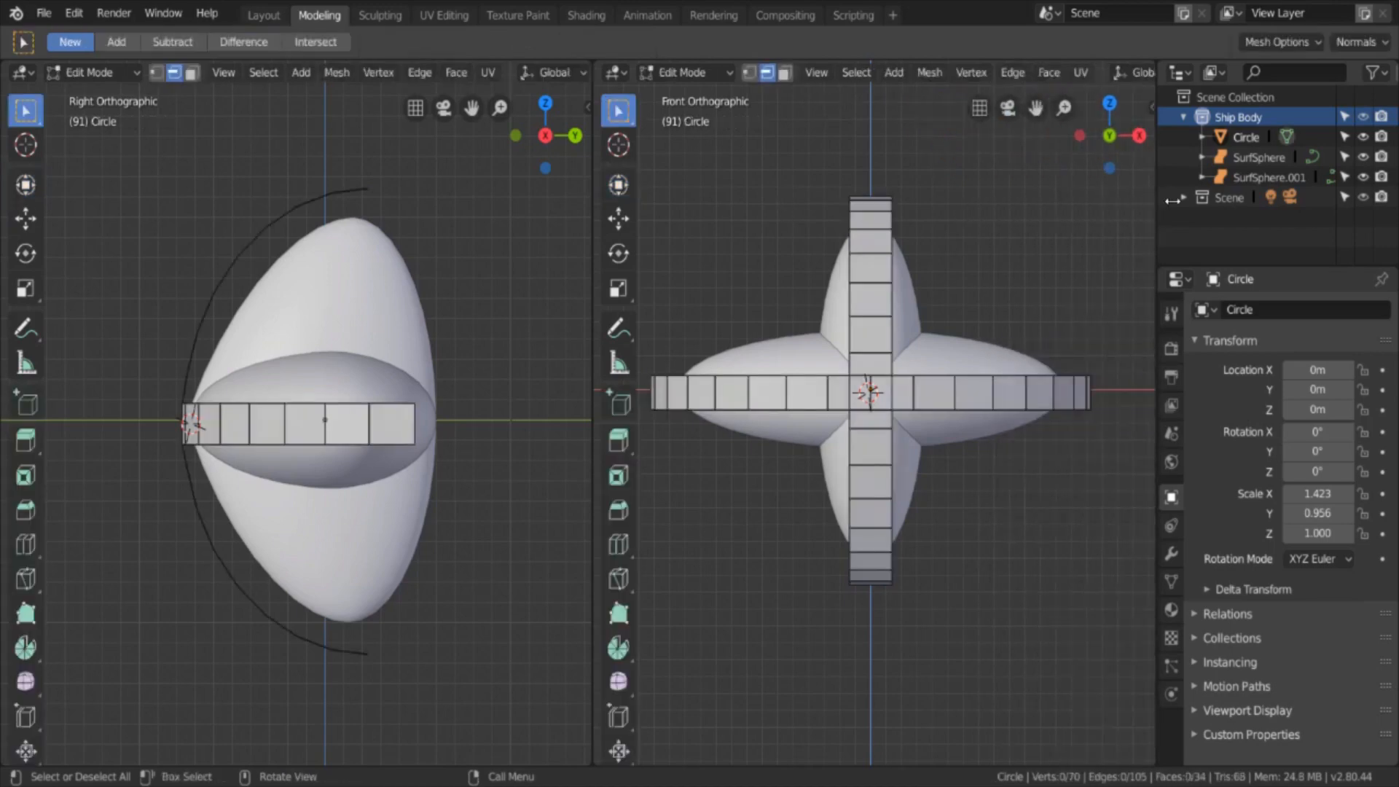
Step: Move the long +X side edges of the vertical strip -0.025 m along the X axis
key("b")
left_click_drag(885, 176, 894, 660)
key("g")
key("y")
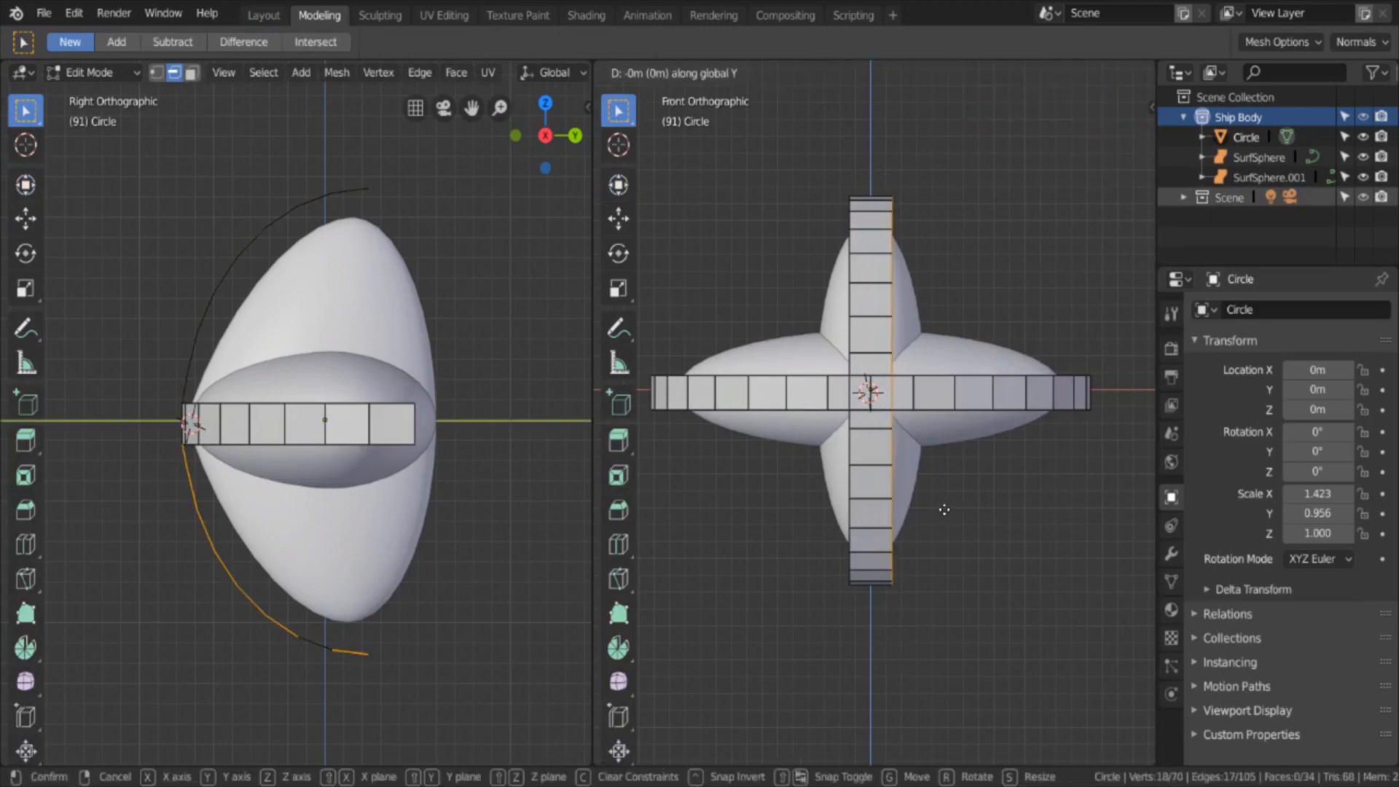
key("x")
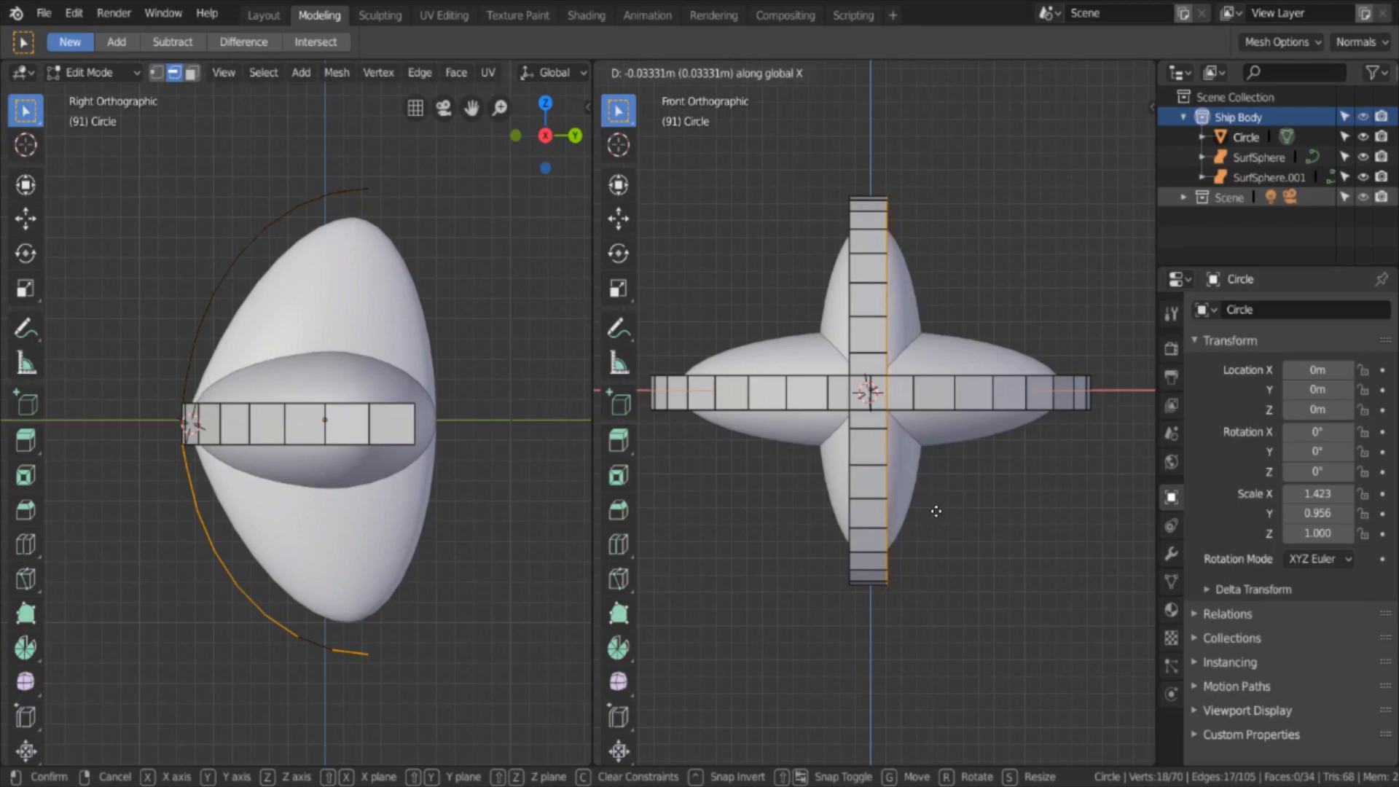
type("-.025")
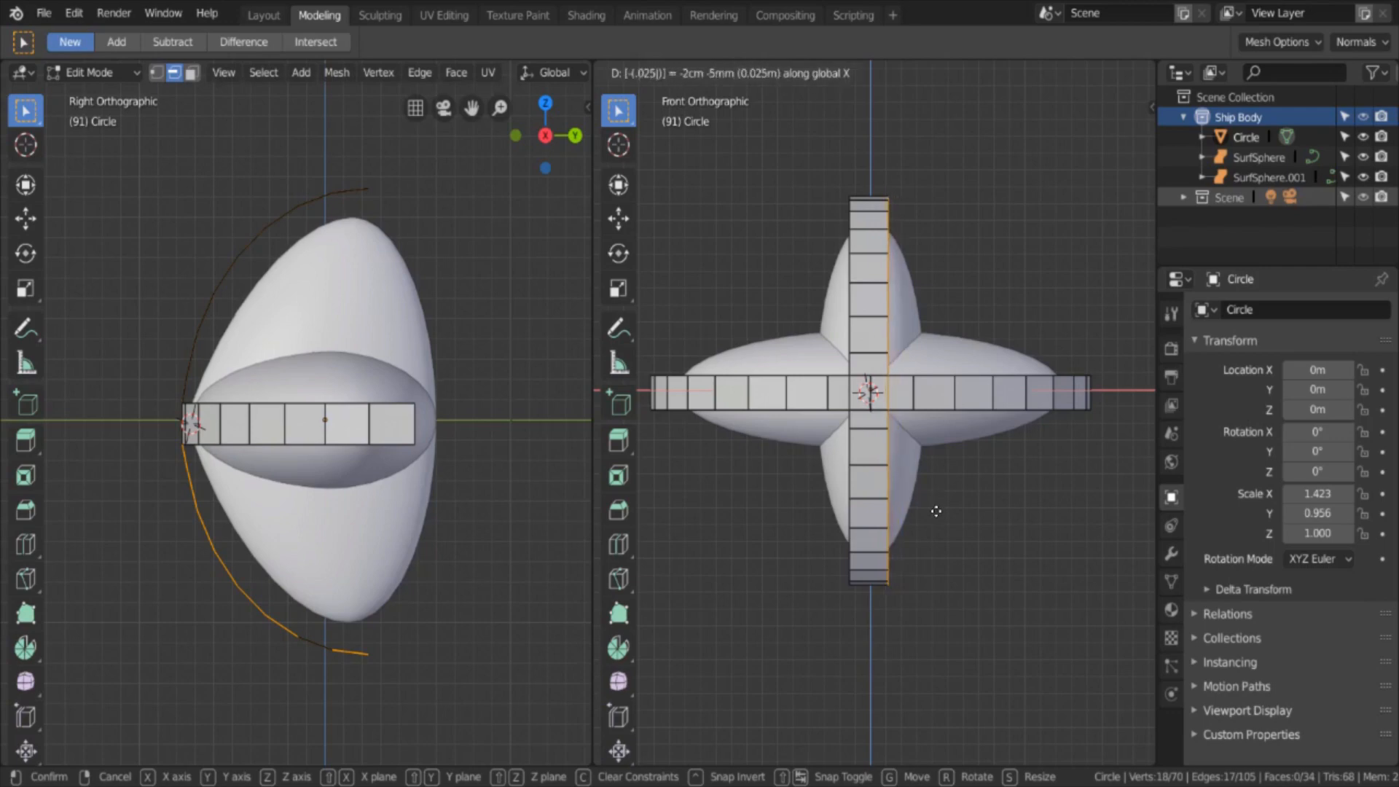
key("Return")
Step: Move only the long -X side edges of the vertical strip 0.025 m along the X axis
key("alt+a")
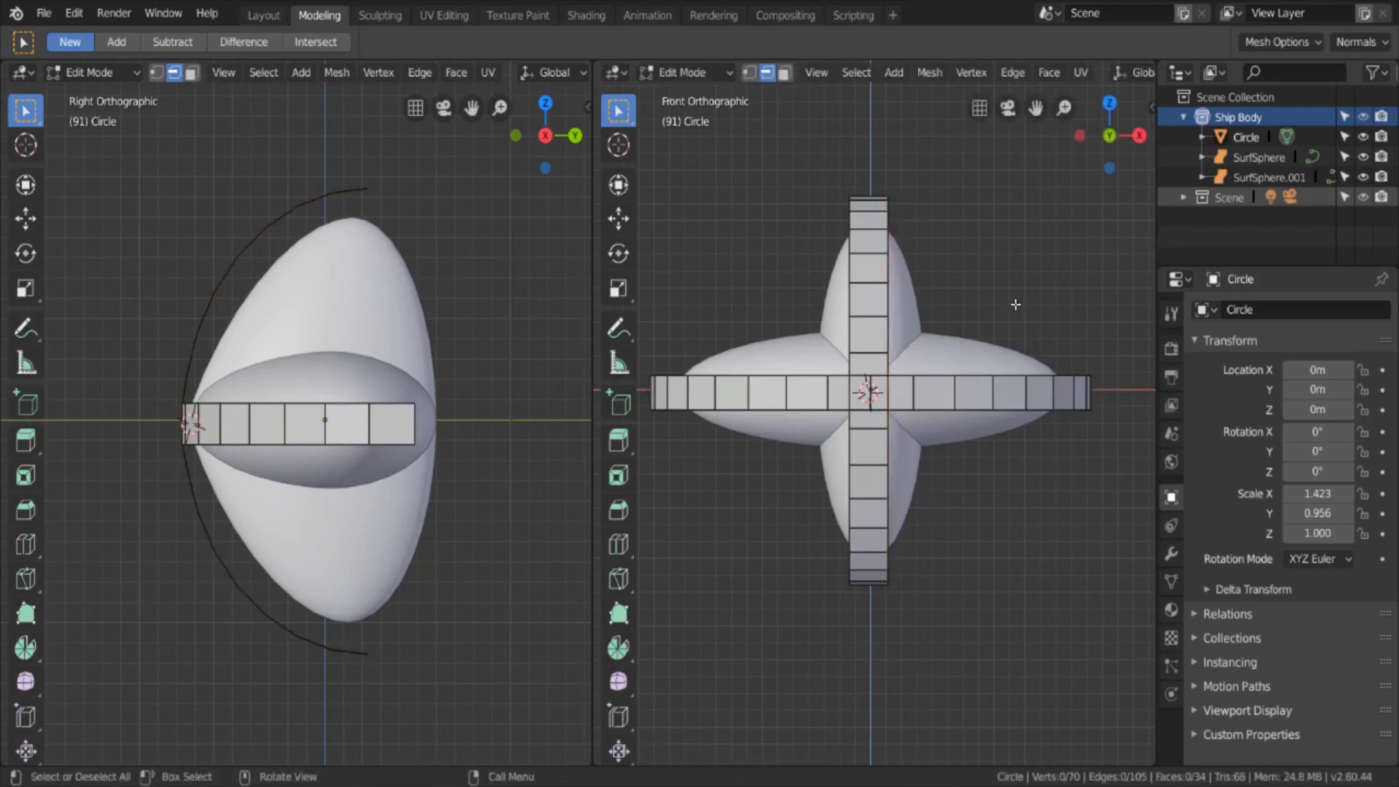
key("b")
left_click_drag(841, 173, 854, 632)
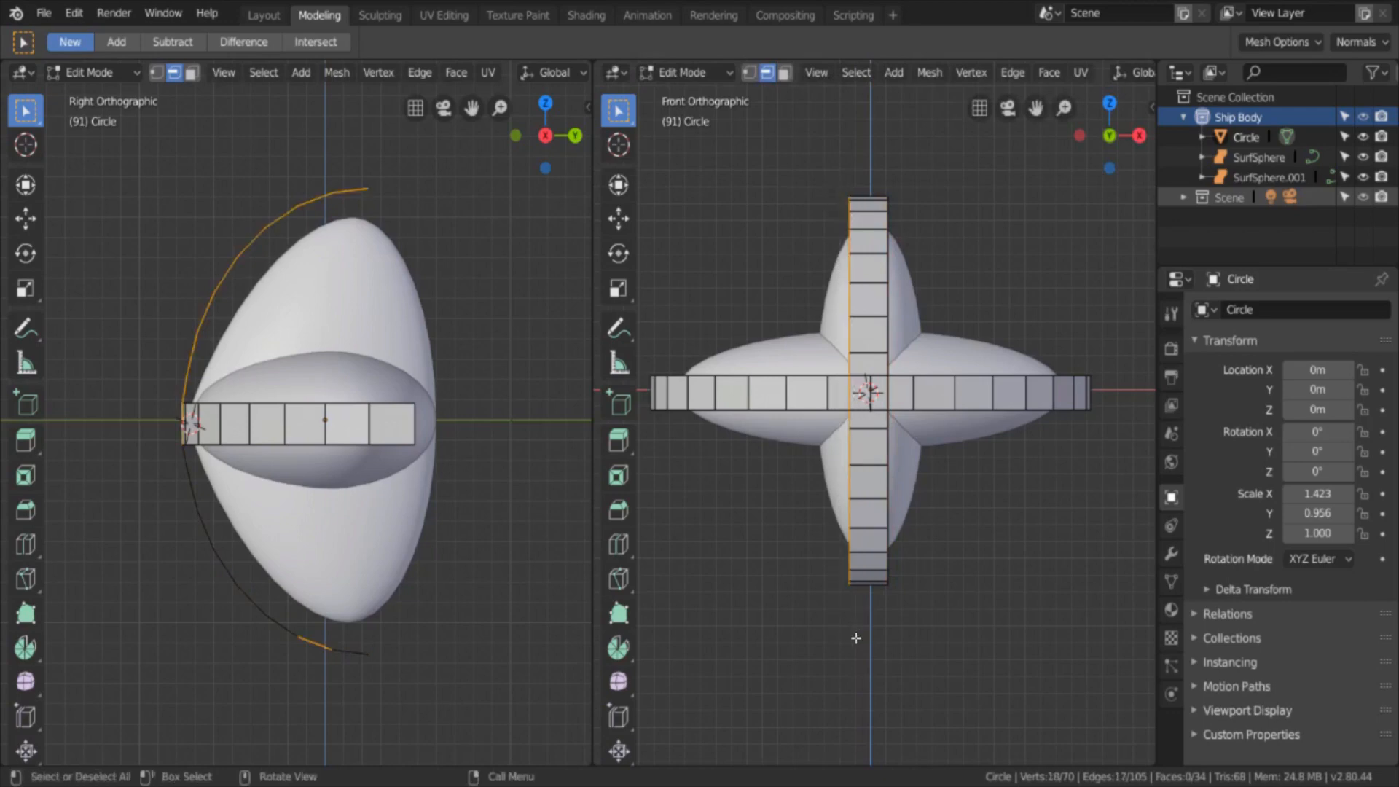
key("g")
key("x")
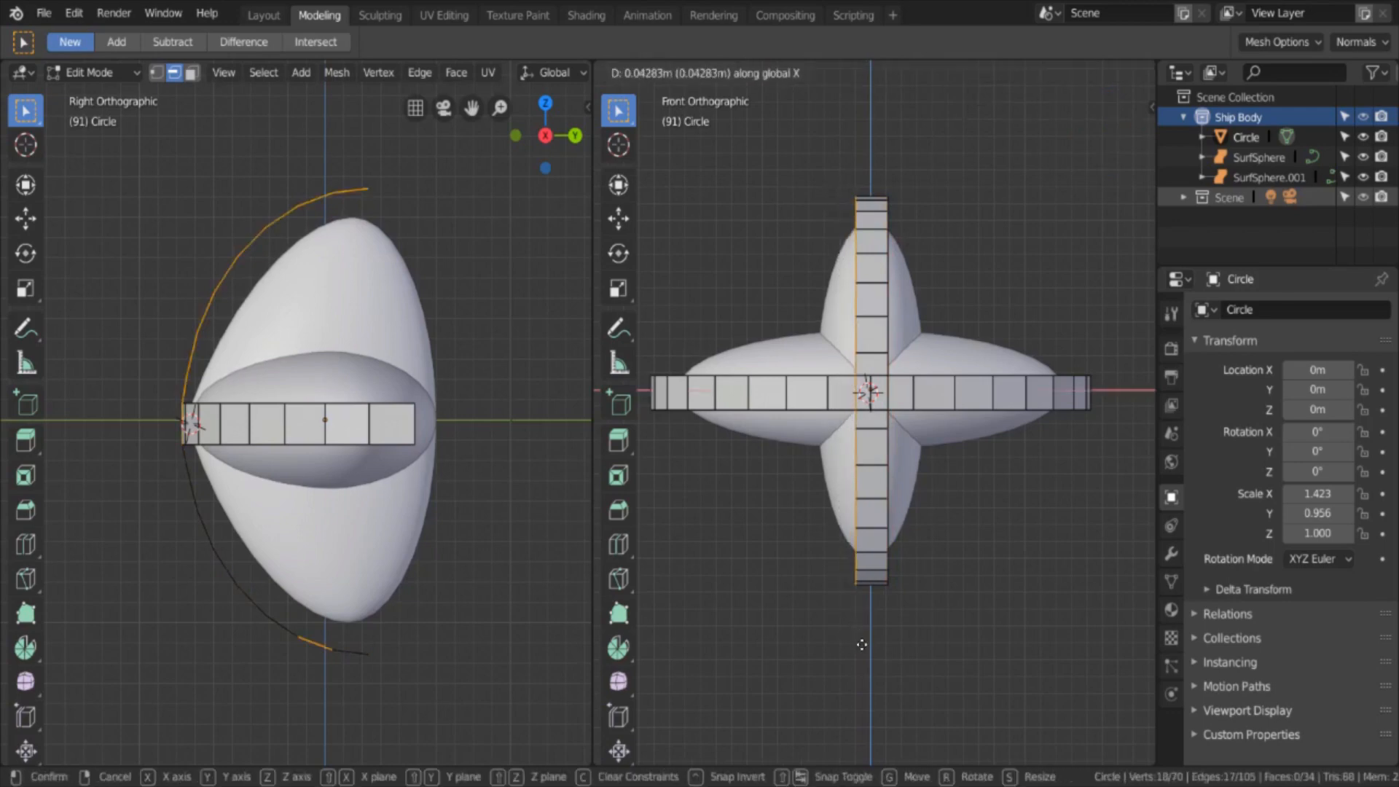
type(".025")
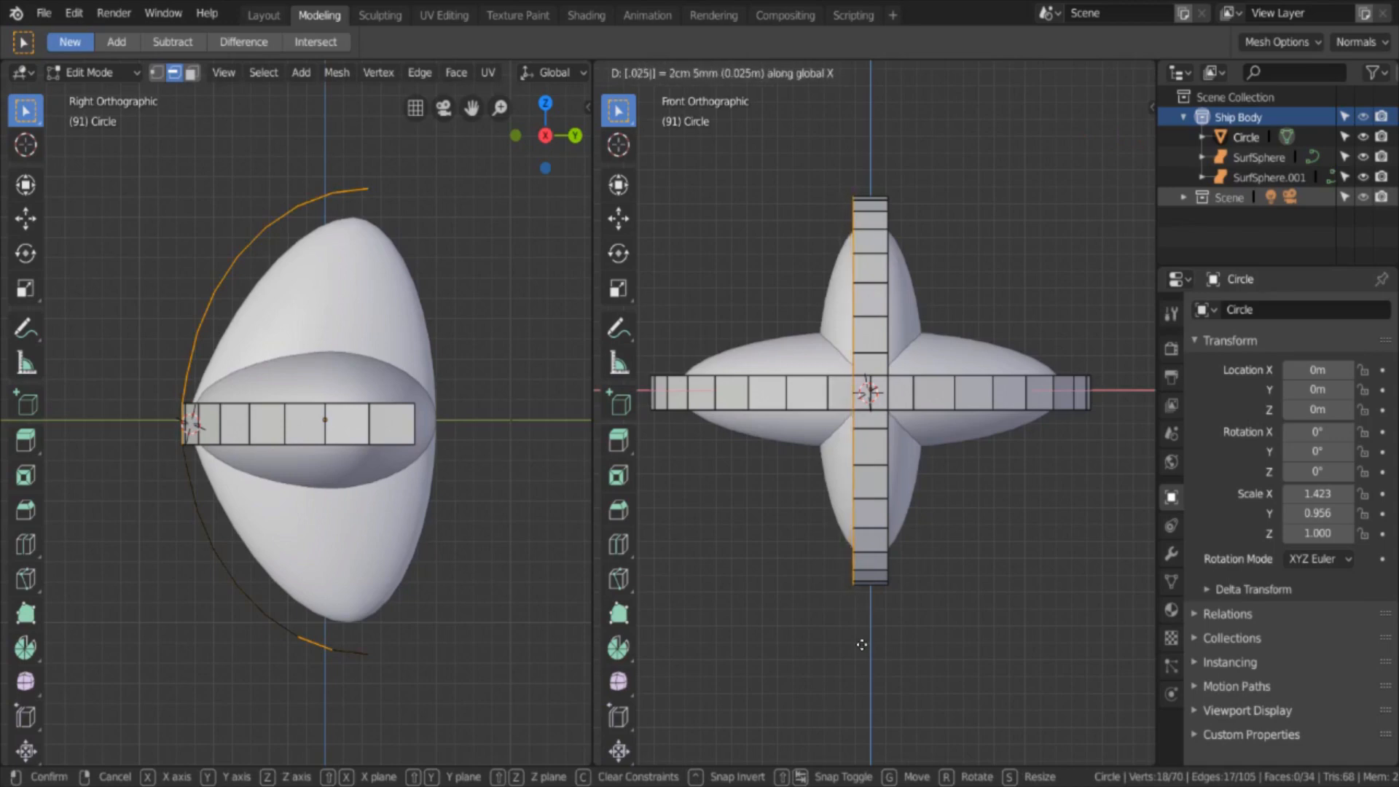
key("Return")
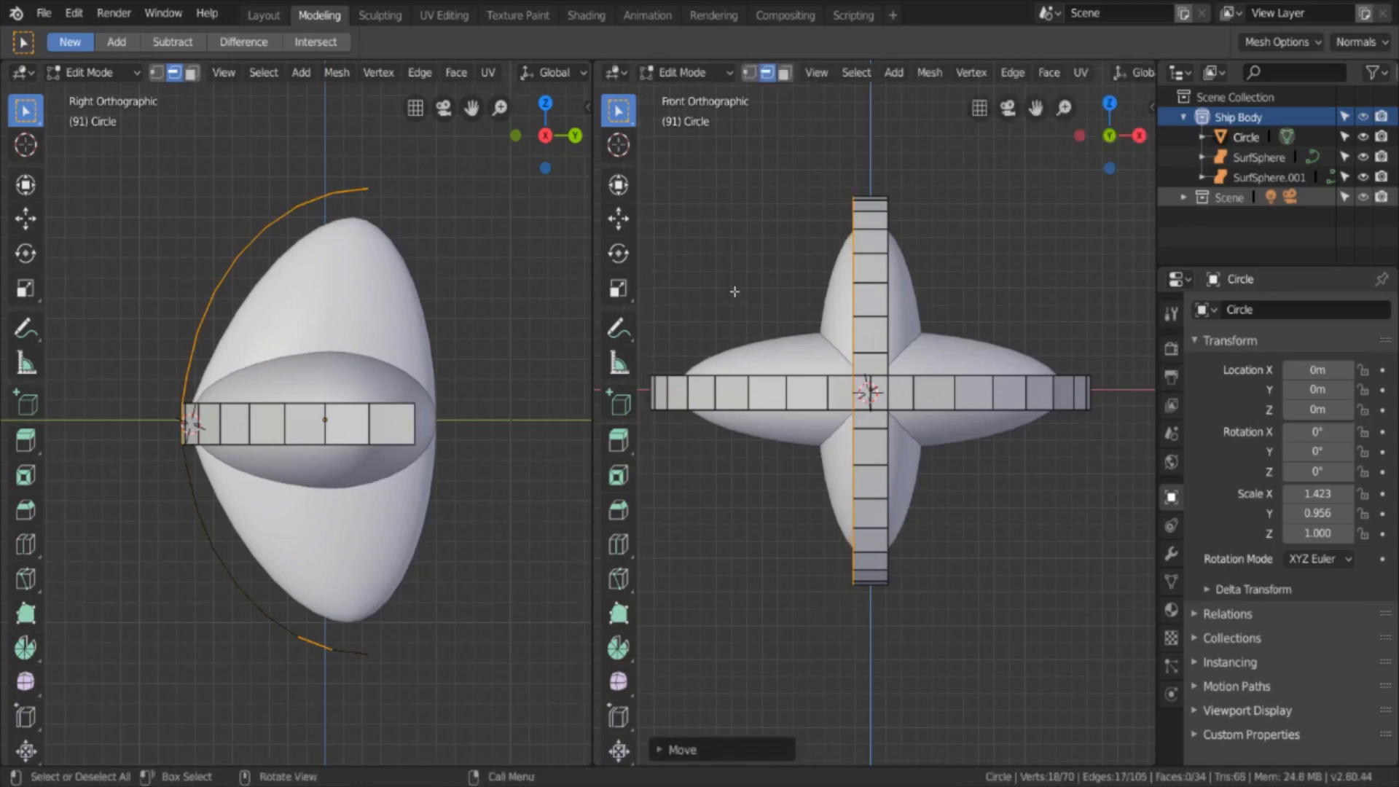
Step: Add a centred lengthwise loop cut to both the upper and lower vertical strips
scroll(821, 313, "up", 2)
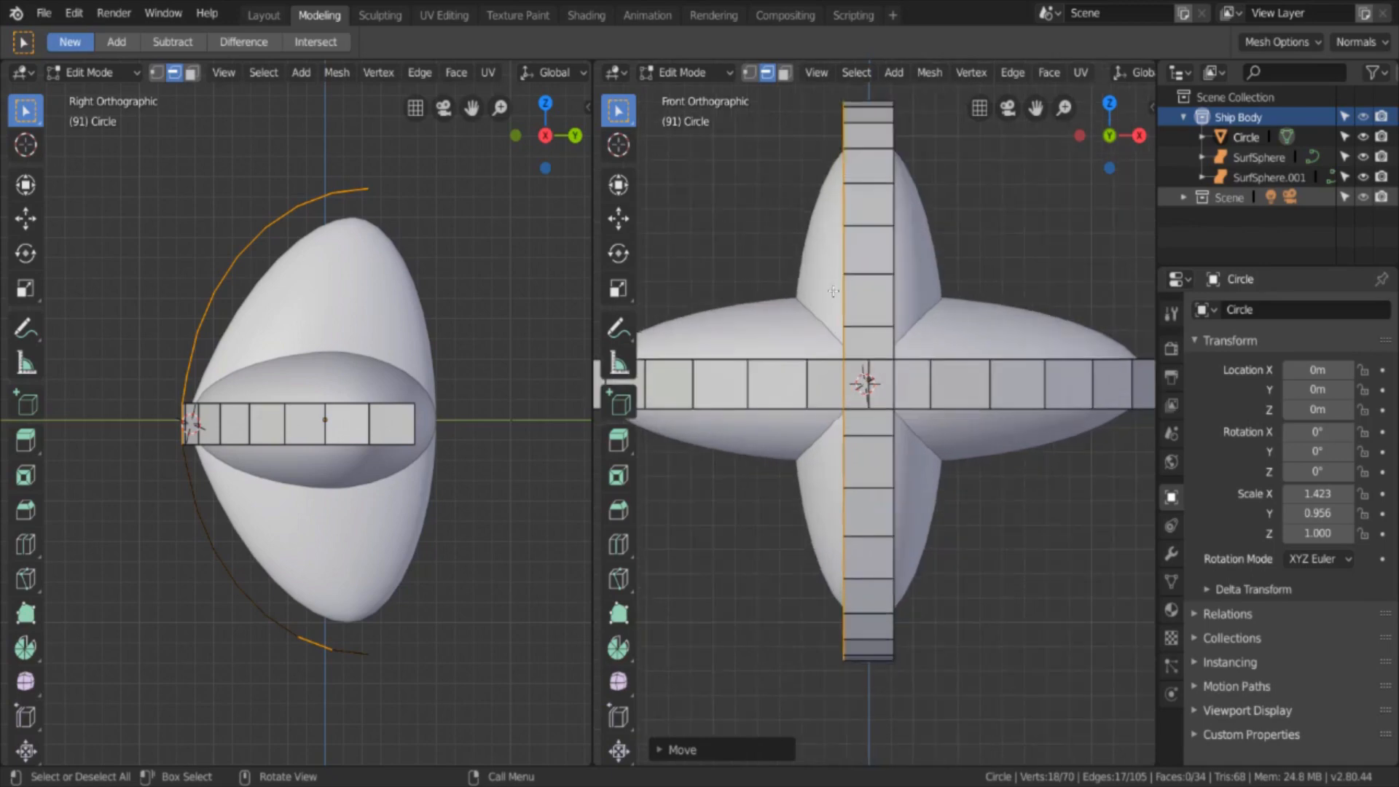
key("g")
key("g")
right_click(871, 212)
key("ctrl+r")
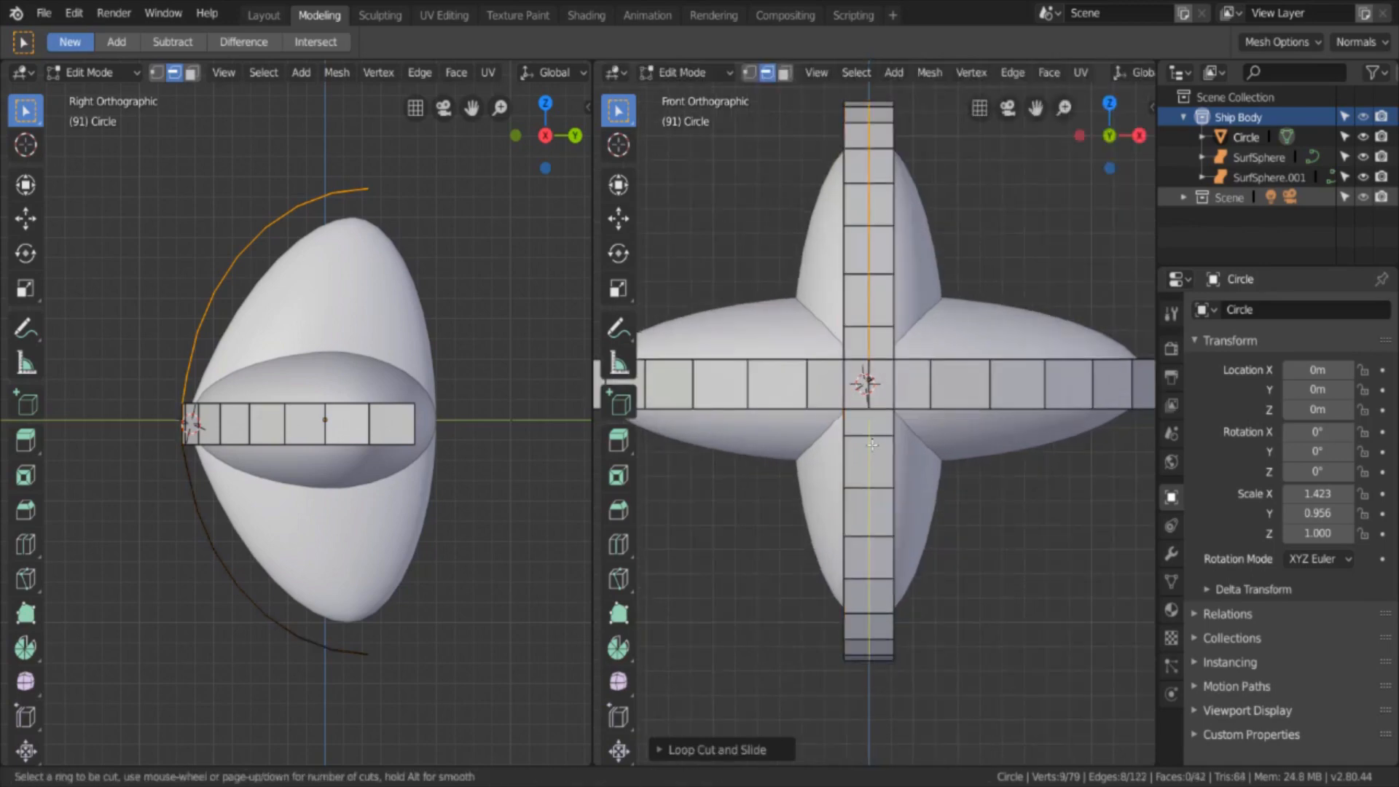
left_click(873, 446)
right_click(873, 446)
Step: Select all geometry of the crossing strips and view it in perspective from the side
key("a")
scroll(704, 536, "down", 1)
middle_click_drag(703, 536, 953, 572)
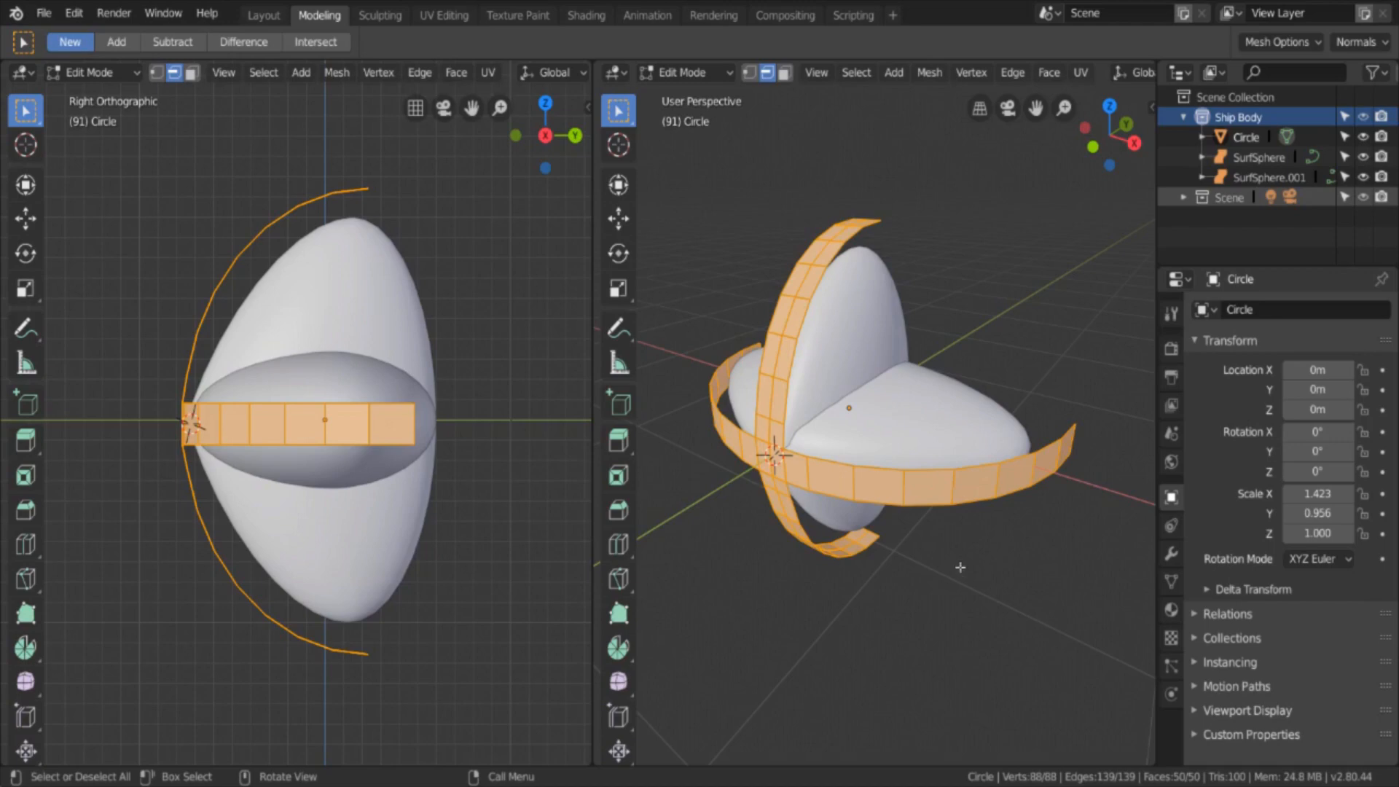
middle_click_drag(993, 534, 756, 531)
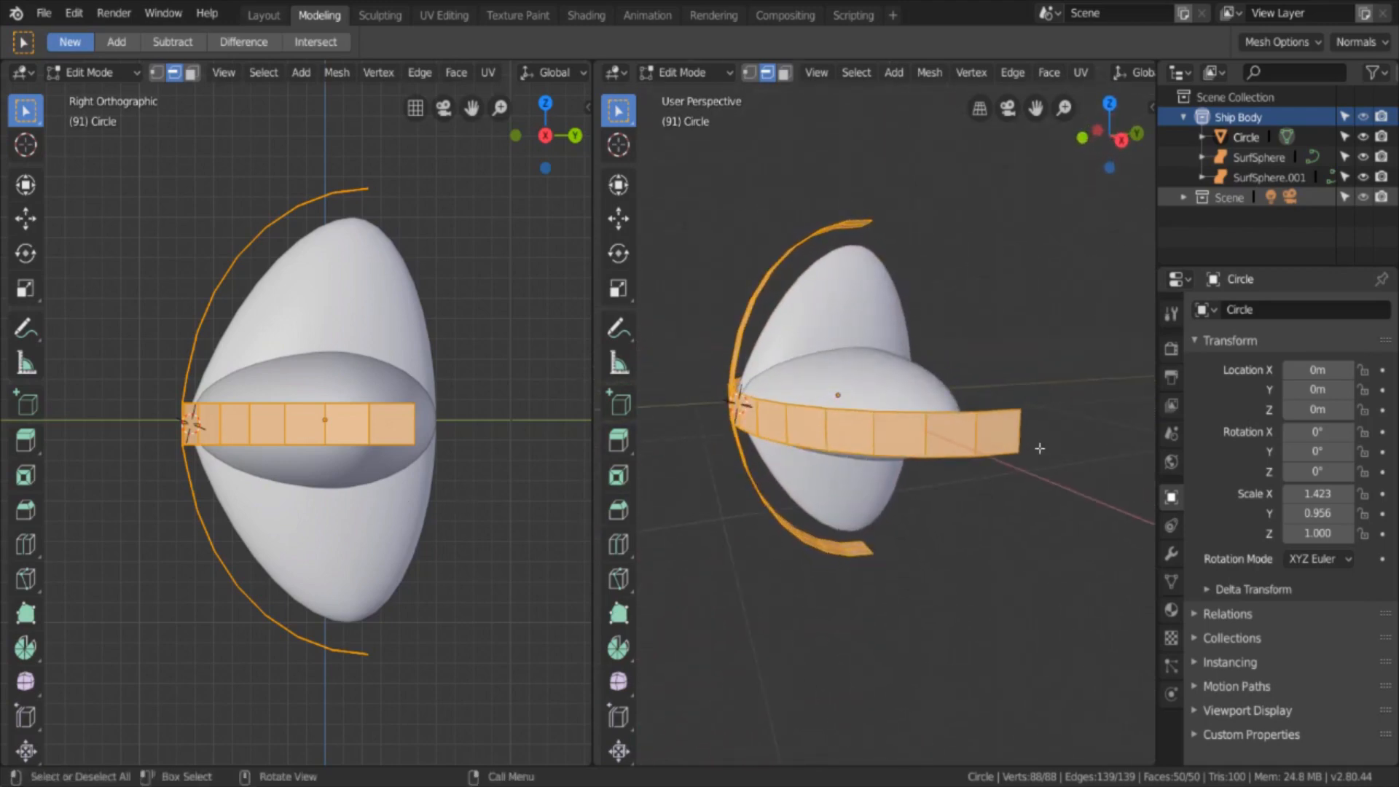
Step: Add a centred lengthwise loop cut to both halves of the horizontal strip, deselect everything and view the mesh from the front
middle_click_drag(959, 472, 878, 522)
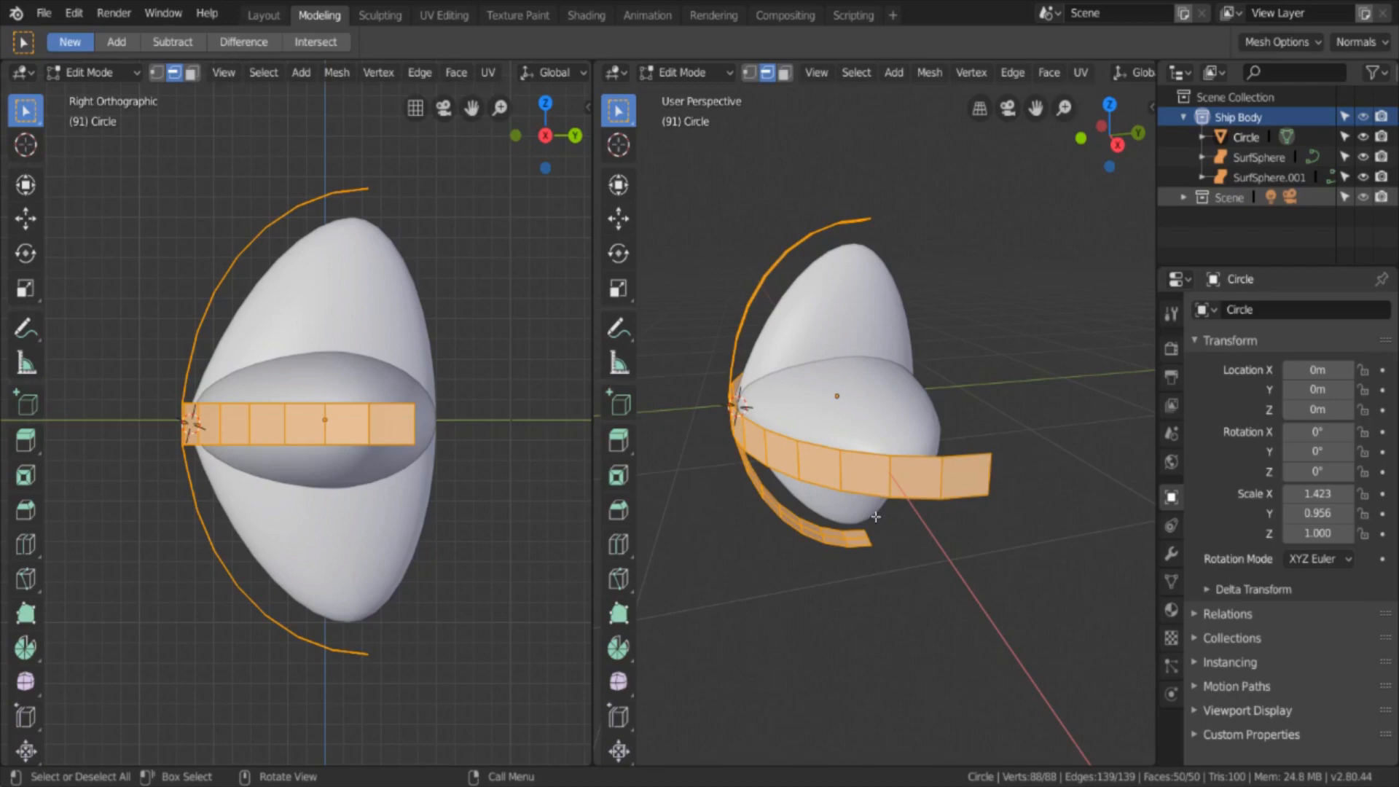
middle_click_drag(795, 567, 928, 532)
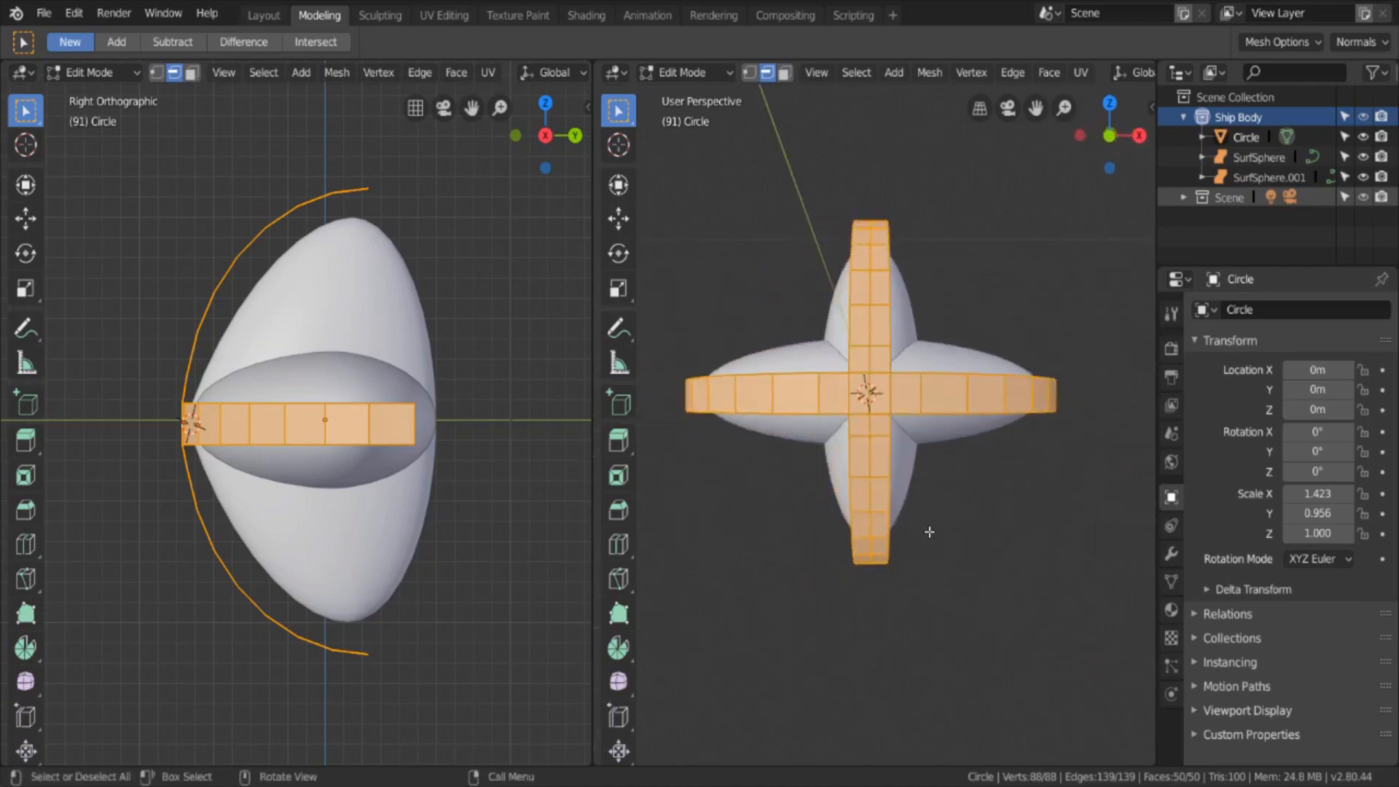
key("ctrl+r")
left_click(936, 399)
key("a")
middle_click_drag(945, 423, 1027, 559)
left_click(1002, 558)
key("KP_1")
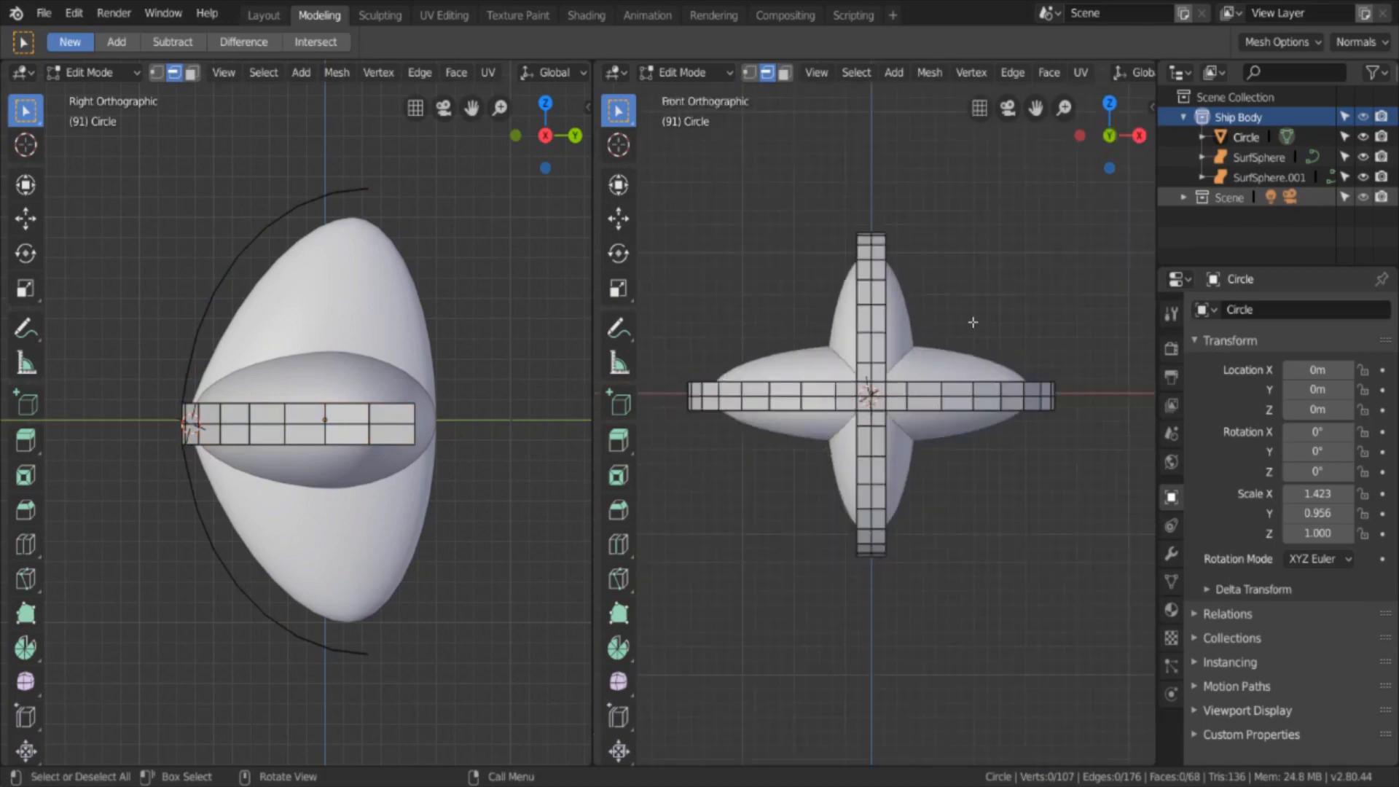
Step: Select the +X side edges of the vertical strip and both long edges of the horizontal strip's +X half
key("b")
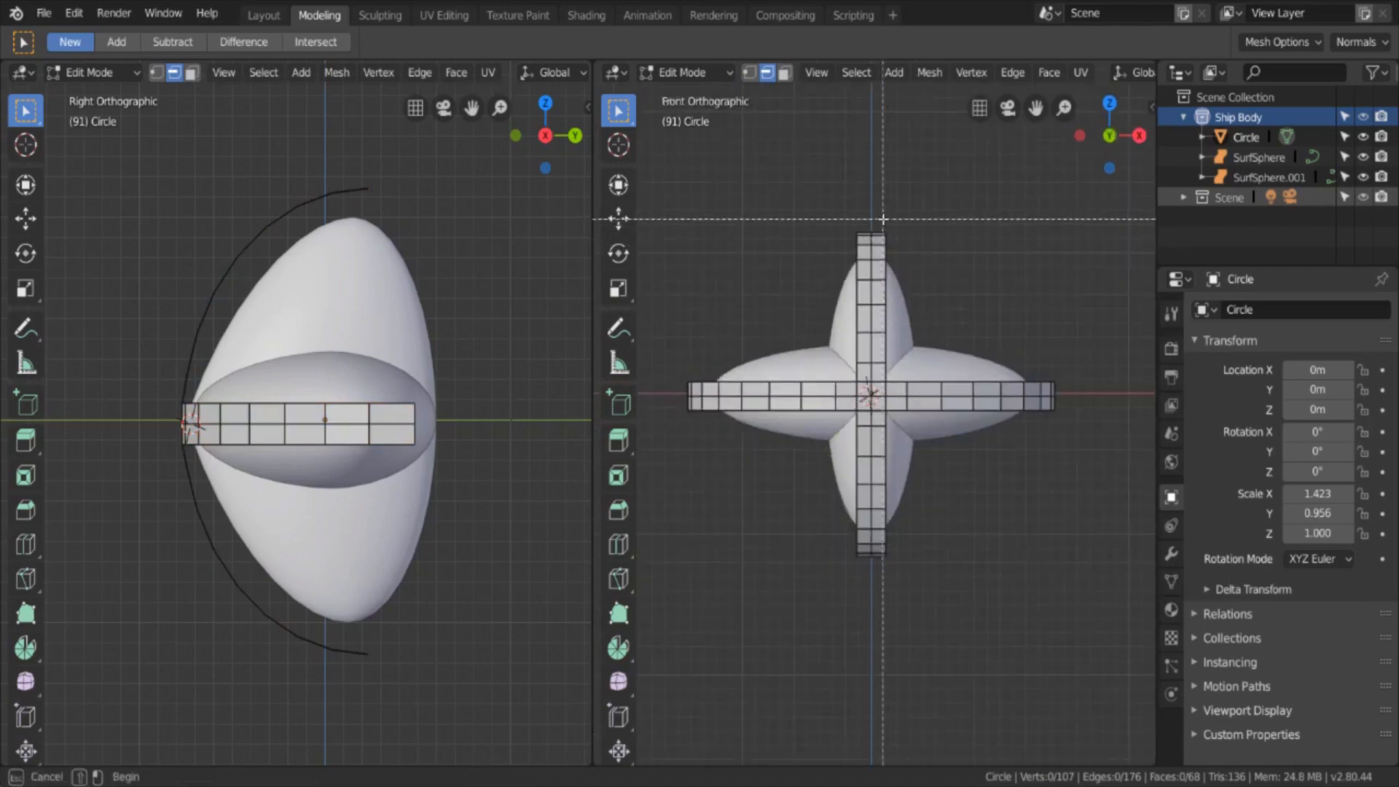
left_click_drag(882, 220, 896, 380)
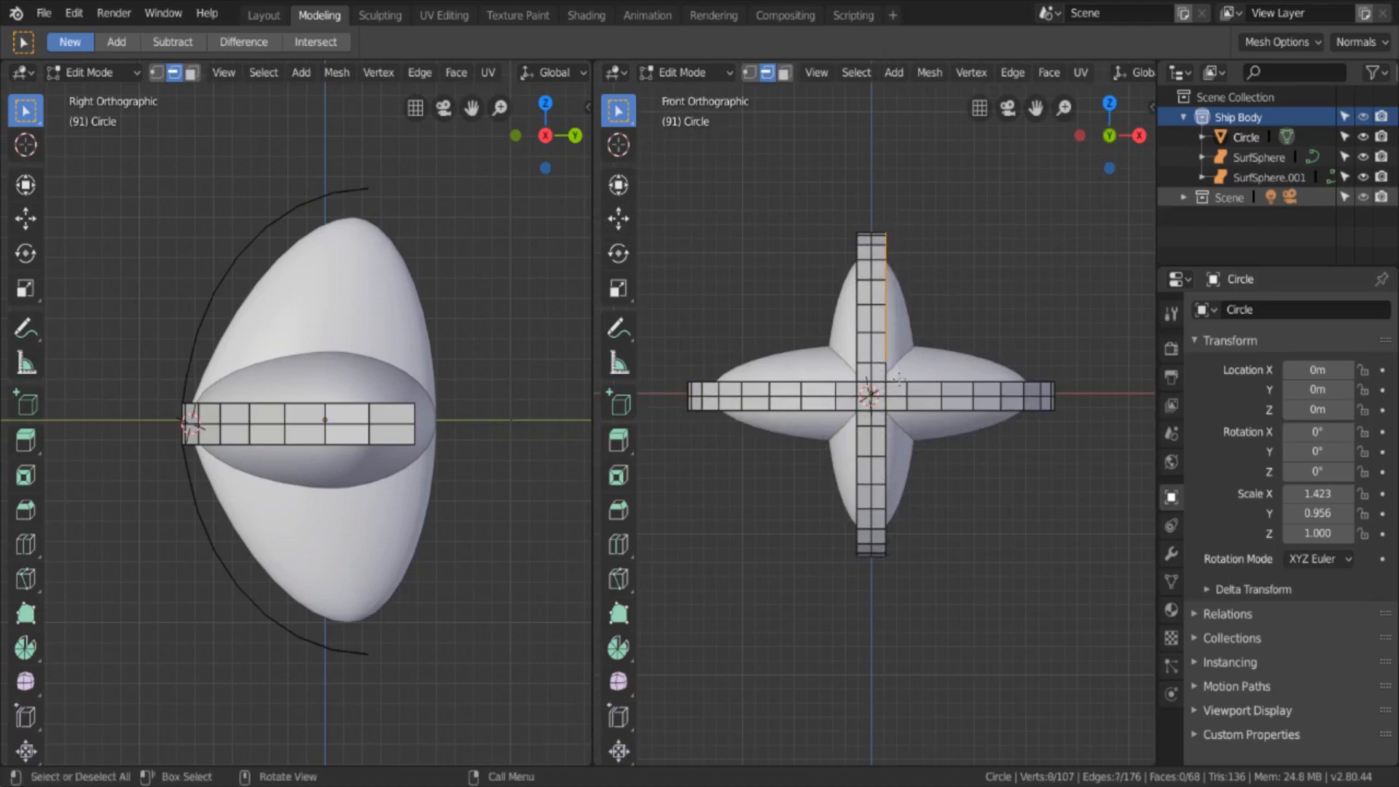
key("b")
left_click_drag(881, 228, 896, 383)
key("b")
left_click_drag(1035, 377, 1100, 378)
key("b")
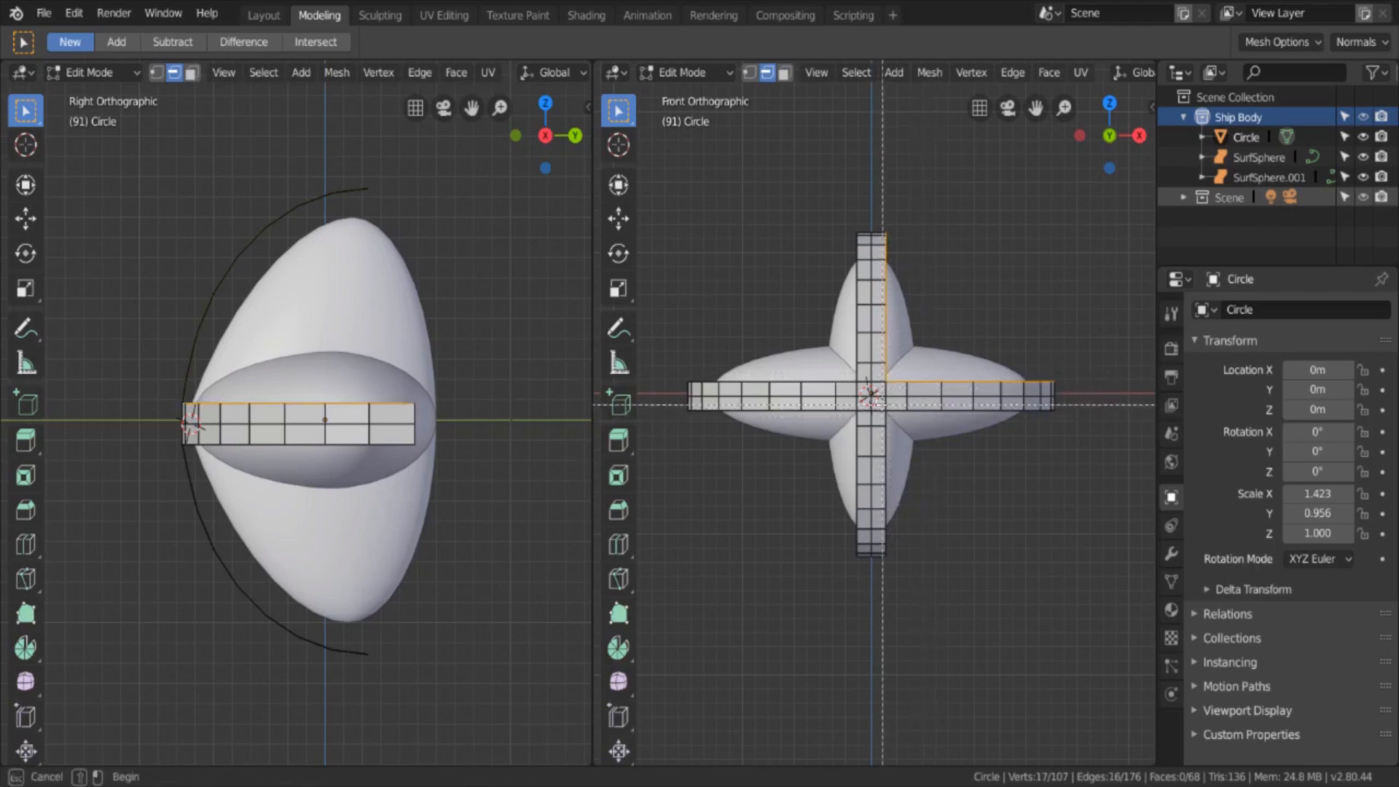
left_click_drag(882, 405, 1100, 441)
key("b")
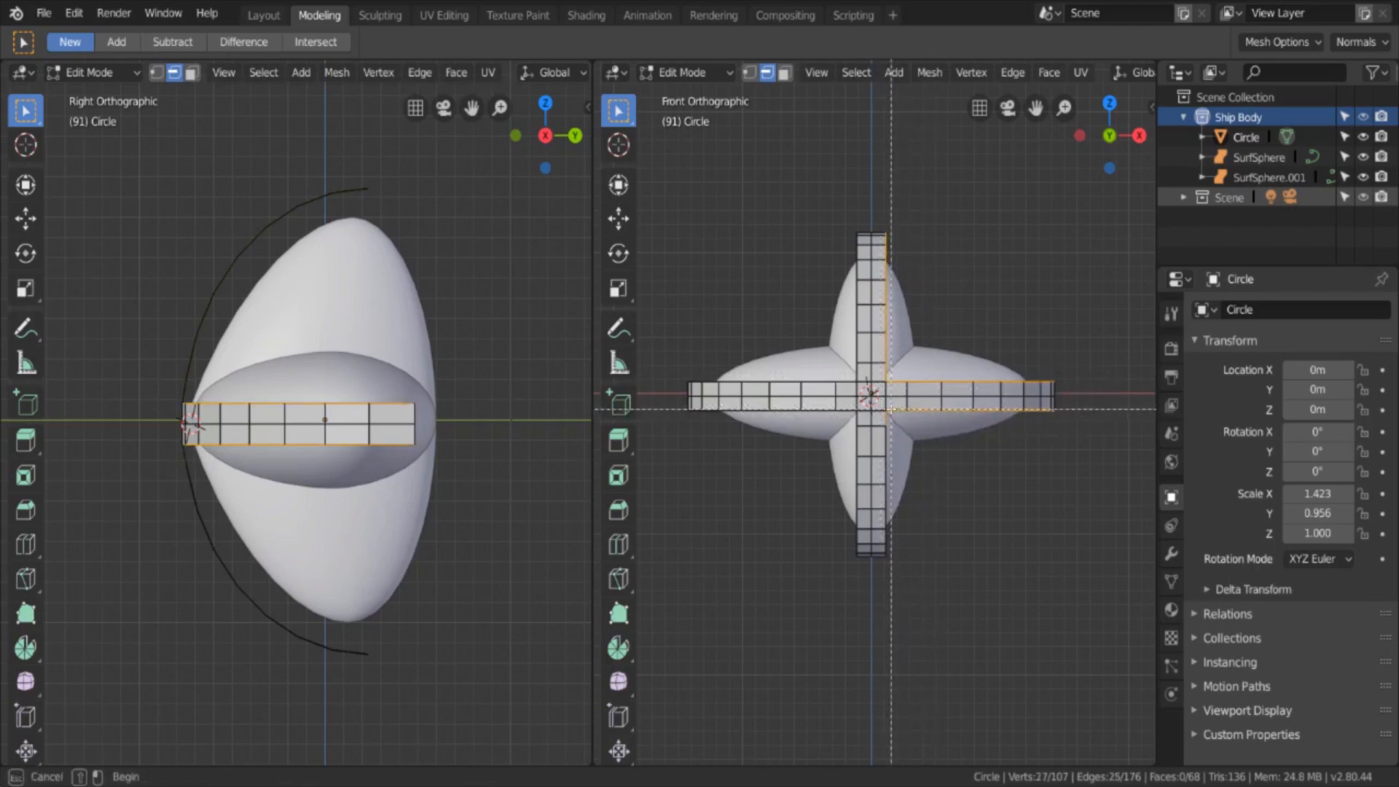
left_click_drag(881, 410, 890, 600)
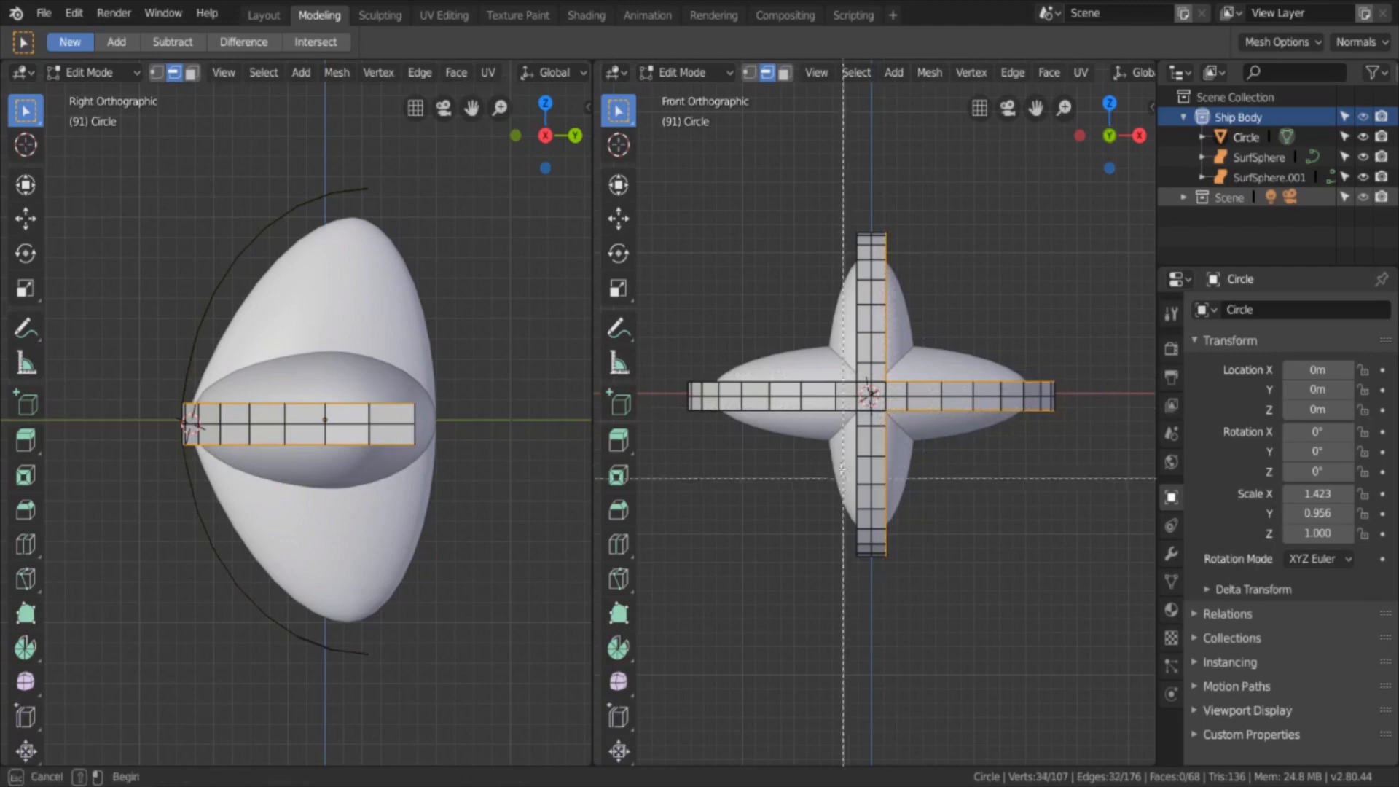
Step: Extend the selection with the -X side edges of the vertical strip and both long edges of the horizontal strip's -X half
key("b")
left_click_drag(842, 406, 867, 586)
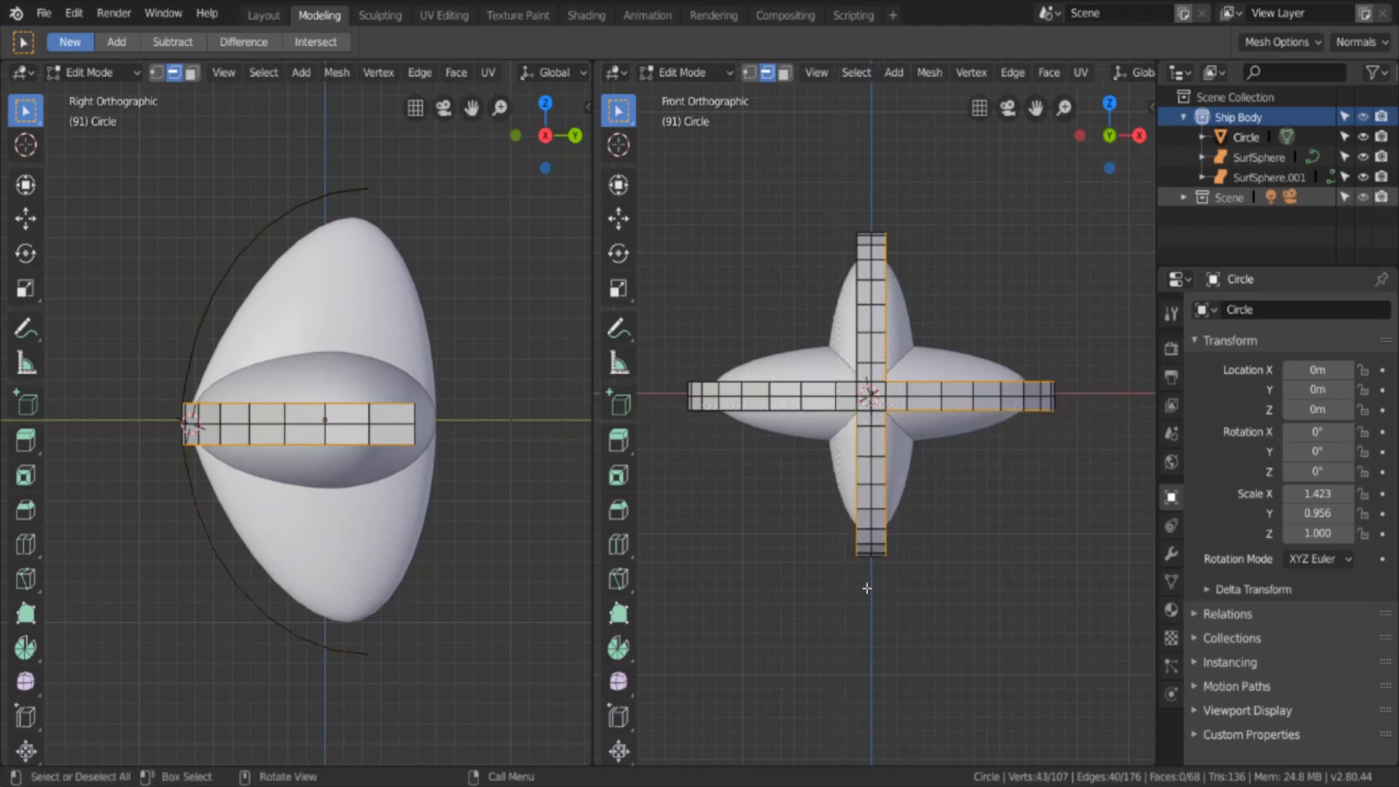
key("b")
left_click_drag(676, 399, 772, 430)
key("b")
left_click_drag(677, 370, 866, 395)
key("b")
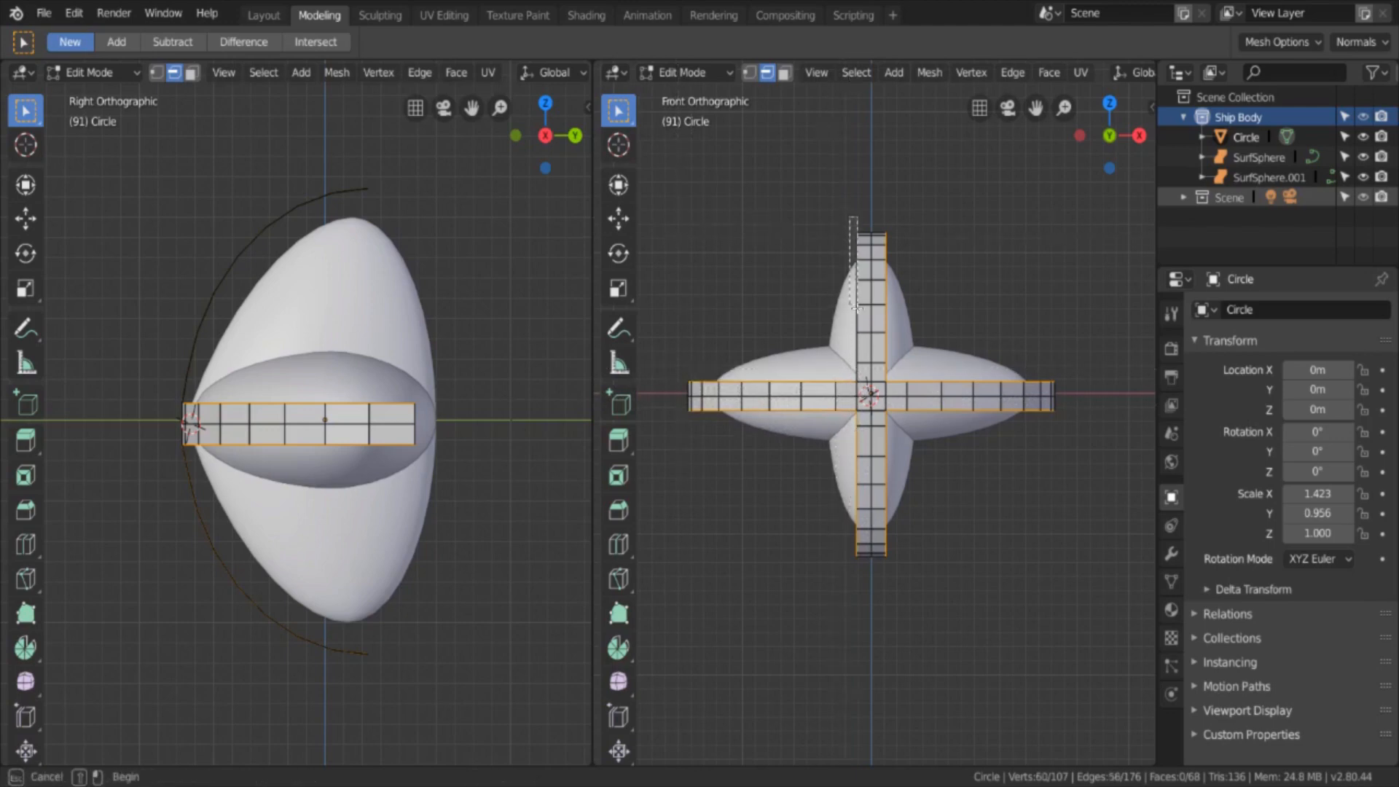
left_click_drag(850, 217, 864, 387)
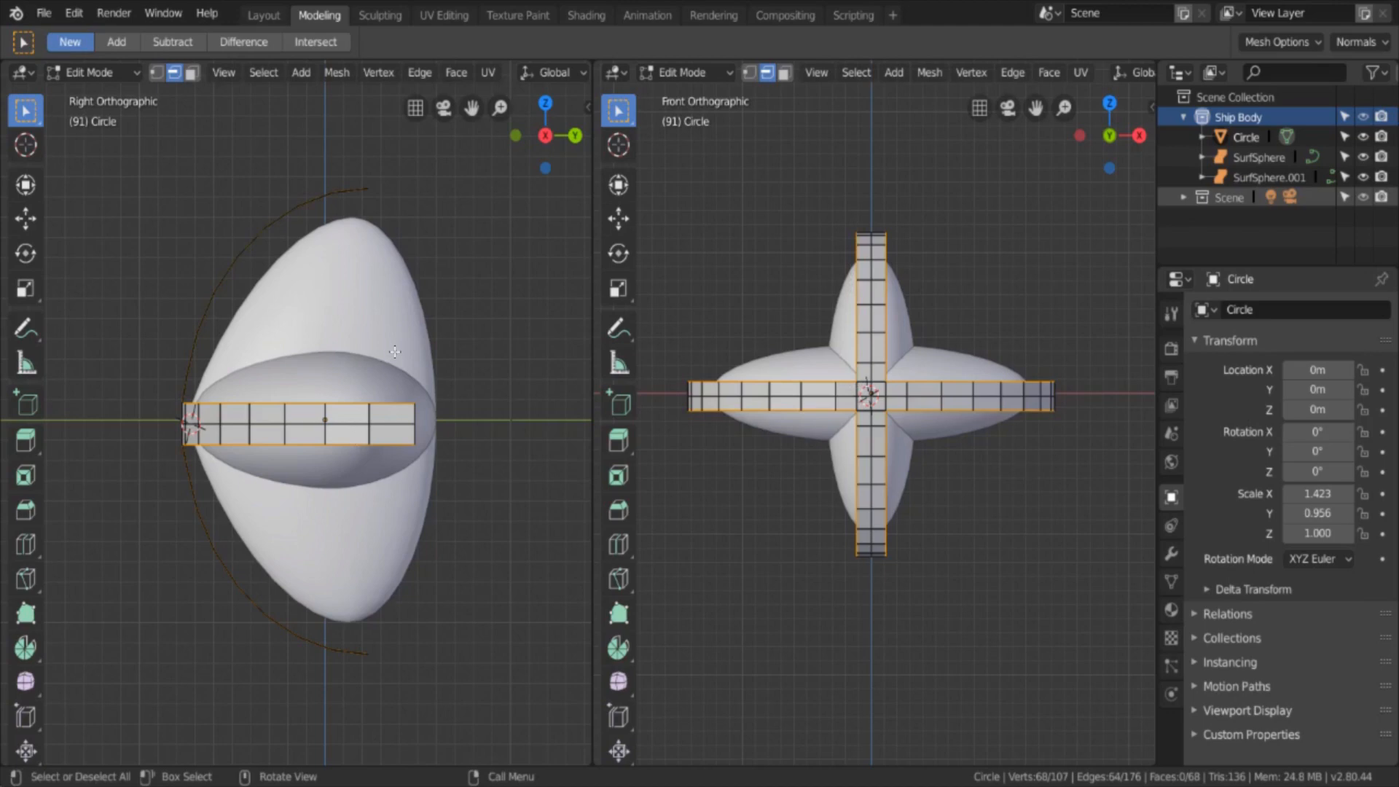
Step: Extrude the selected outer edges of the crossing strips about 0.5 m along the Y axis
key("e")
key("x")
left_click(477, 352)
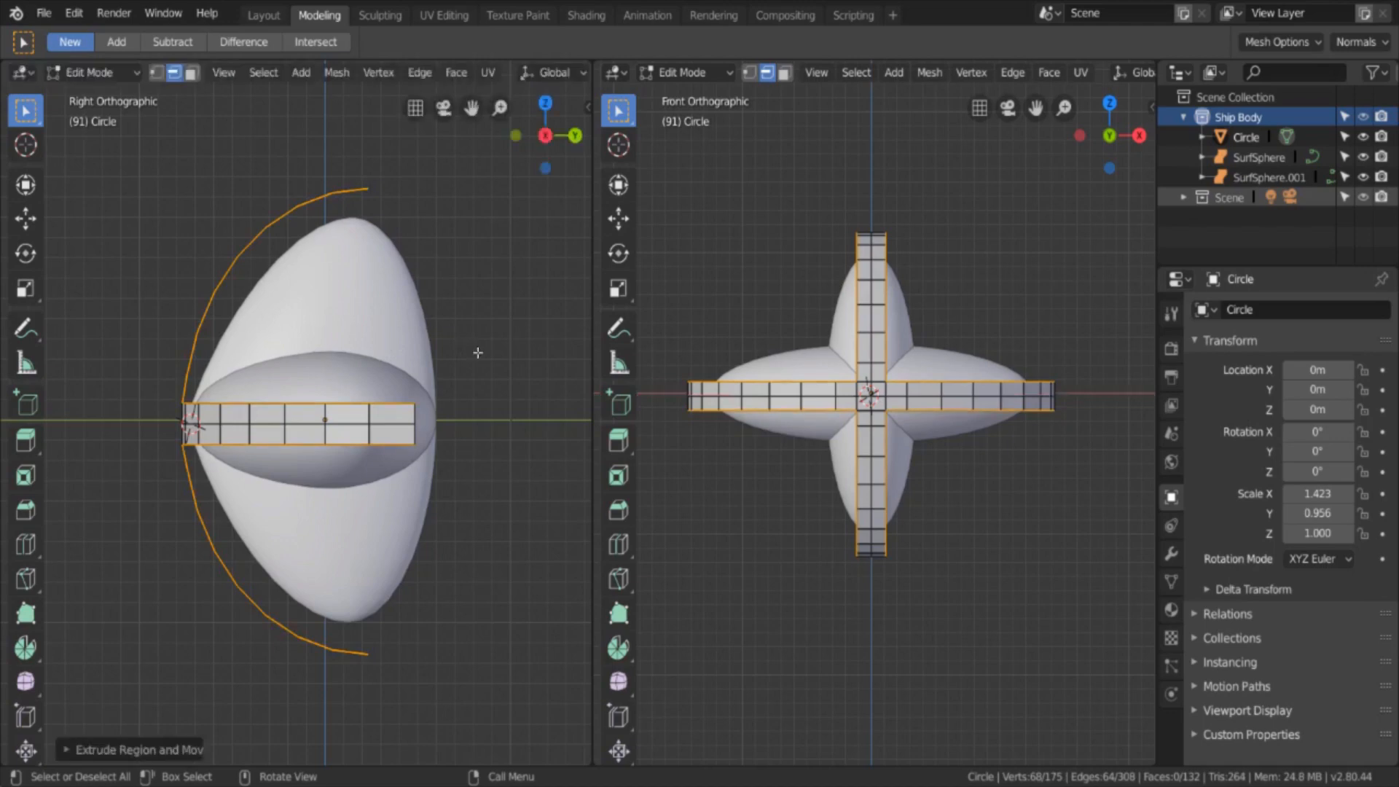
key("e")
key("y")
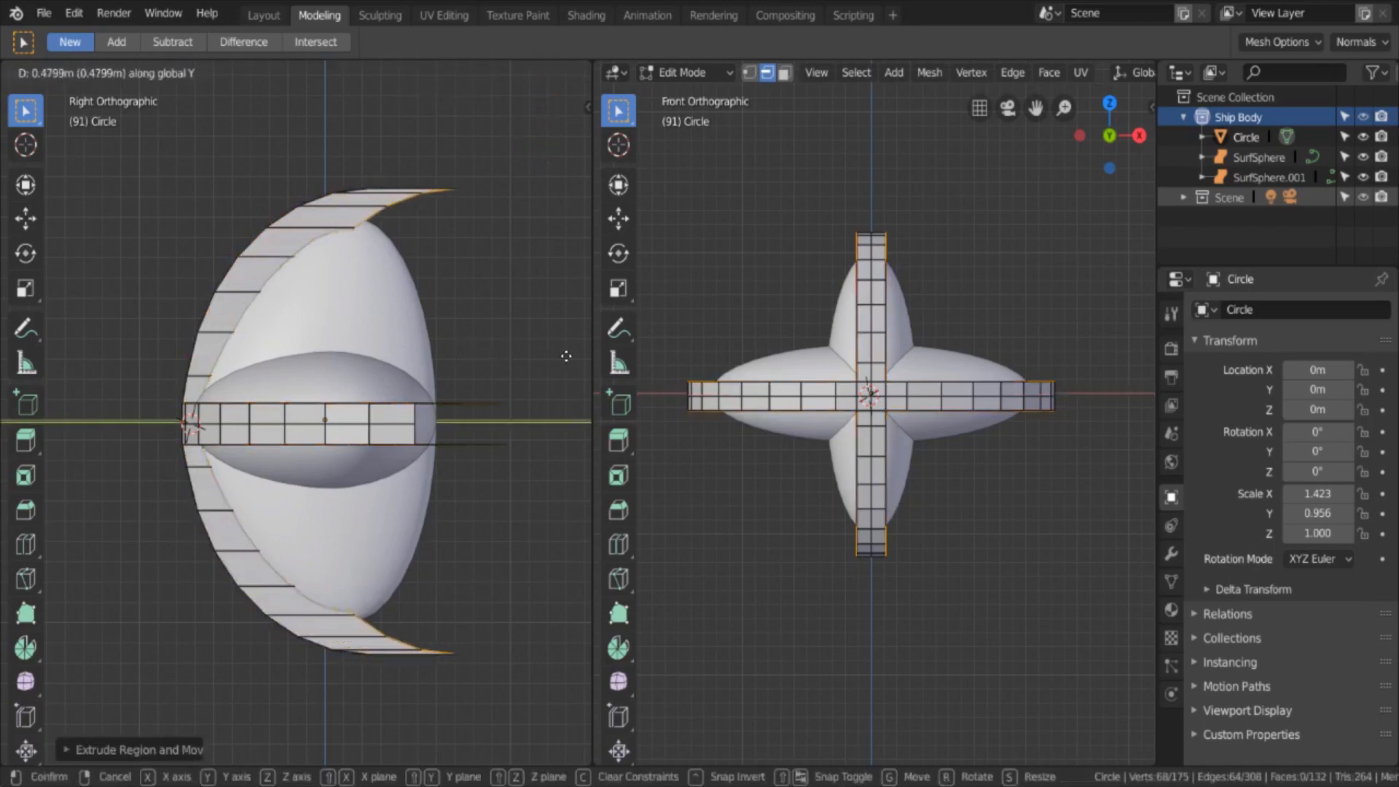
left_click(578, 360)
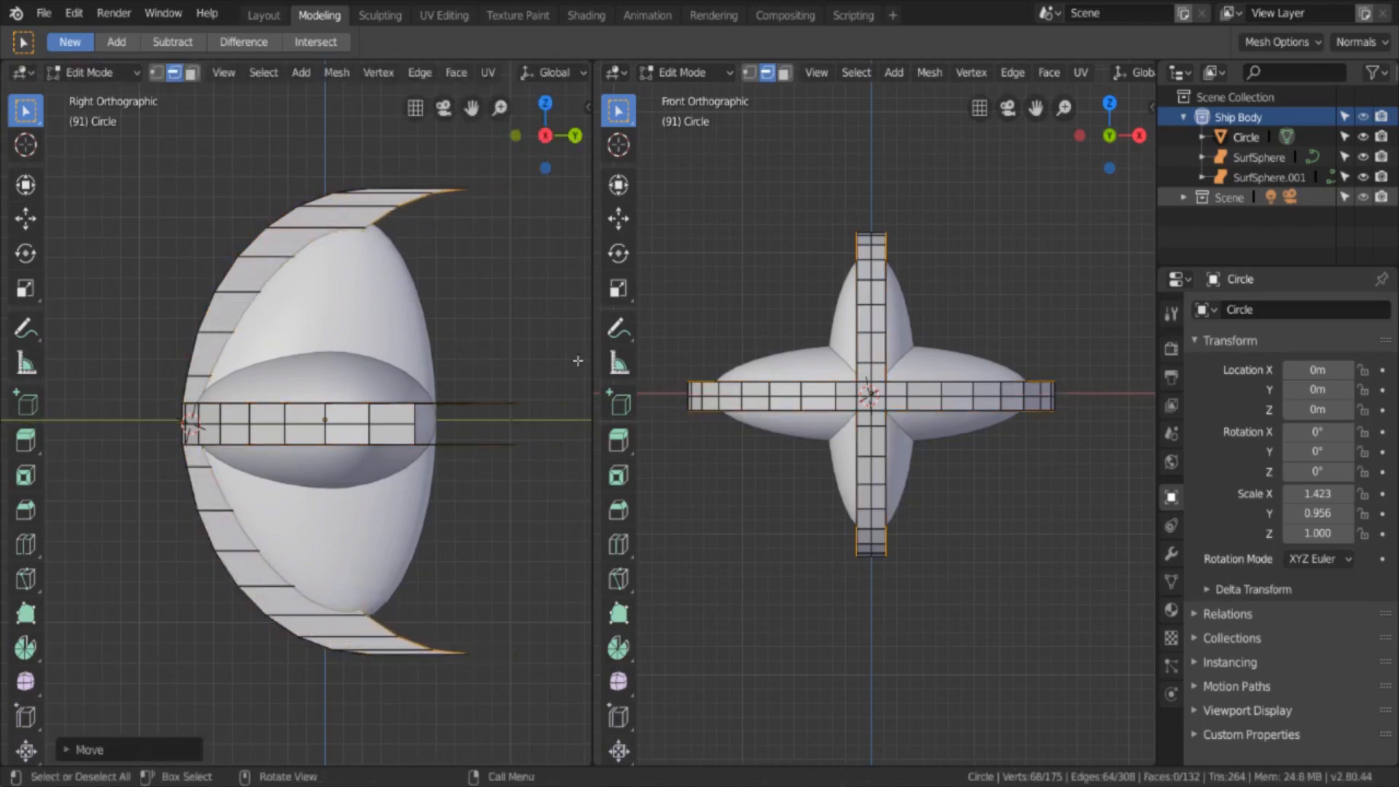
Step: Flatten the extruded edges by scaling them to 0 along Y, and move them along +Y past the body's back end
type("sy")
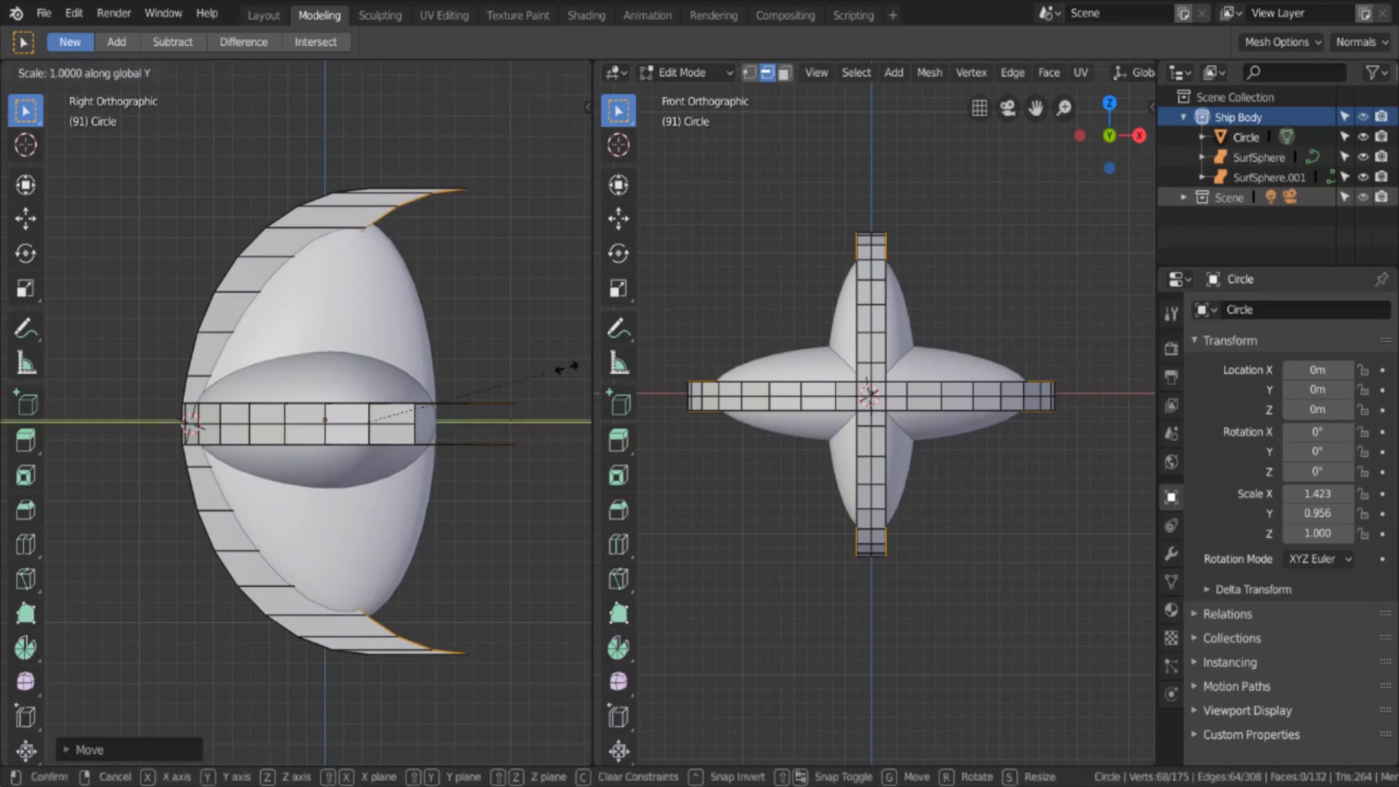
type("0")
key("Return")
key("g")
key("y")
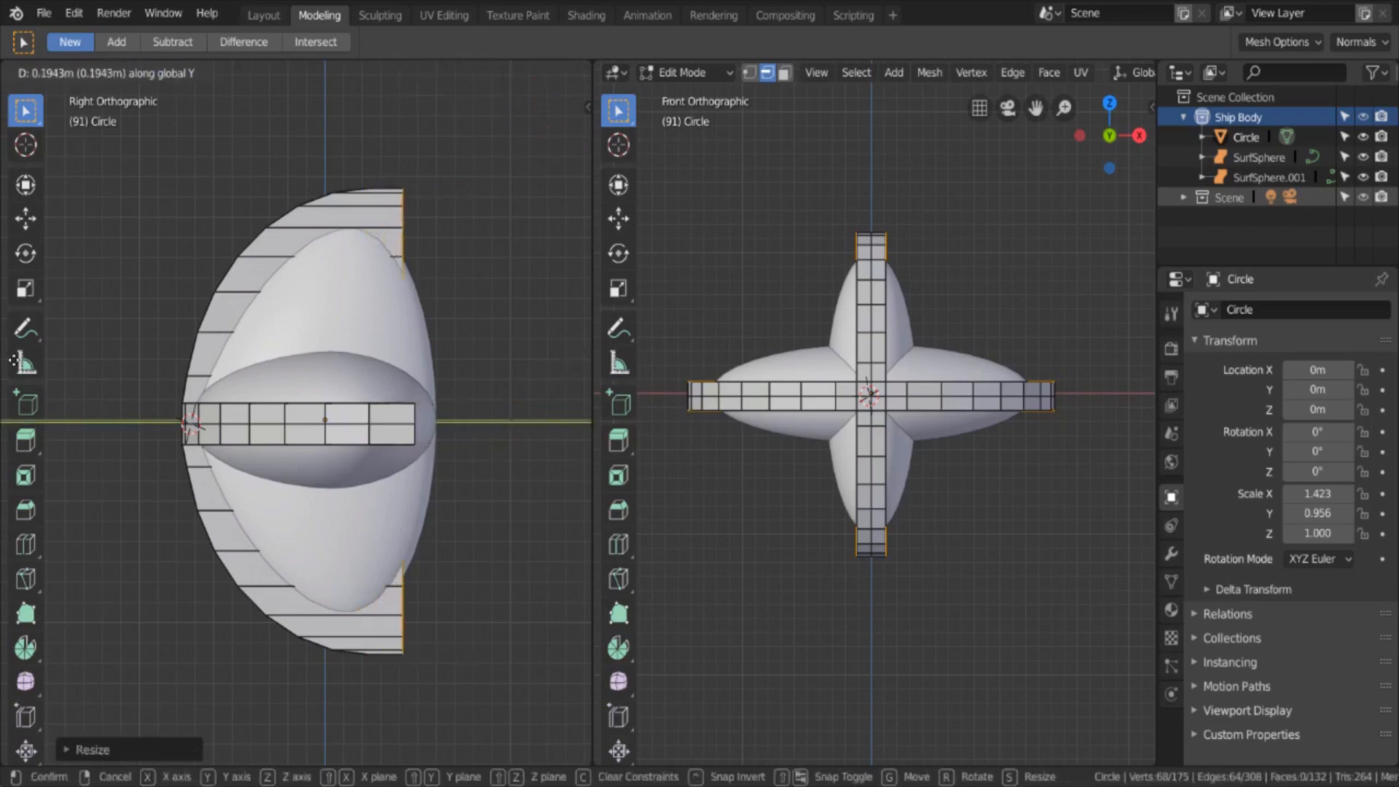
left_click(61, 357)
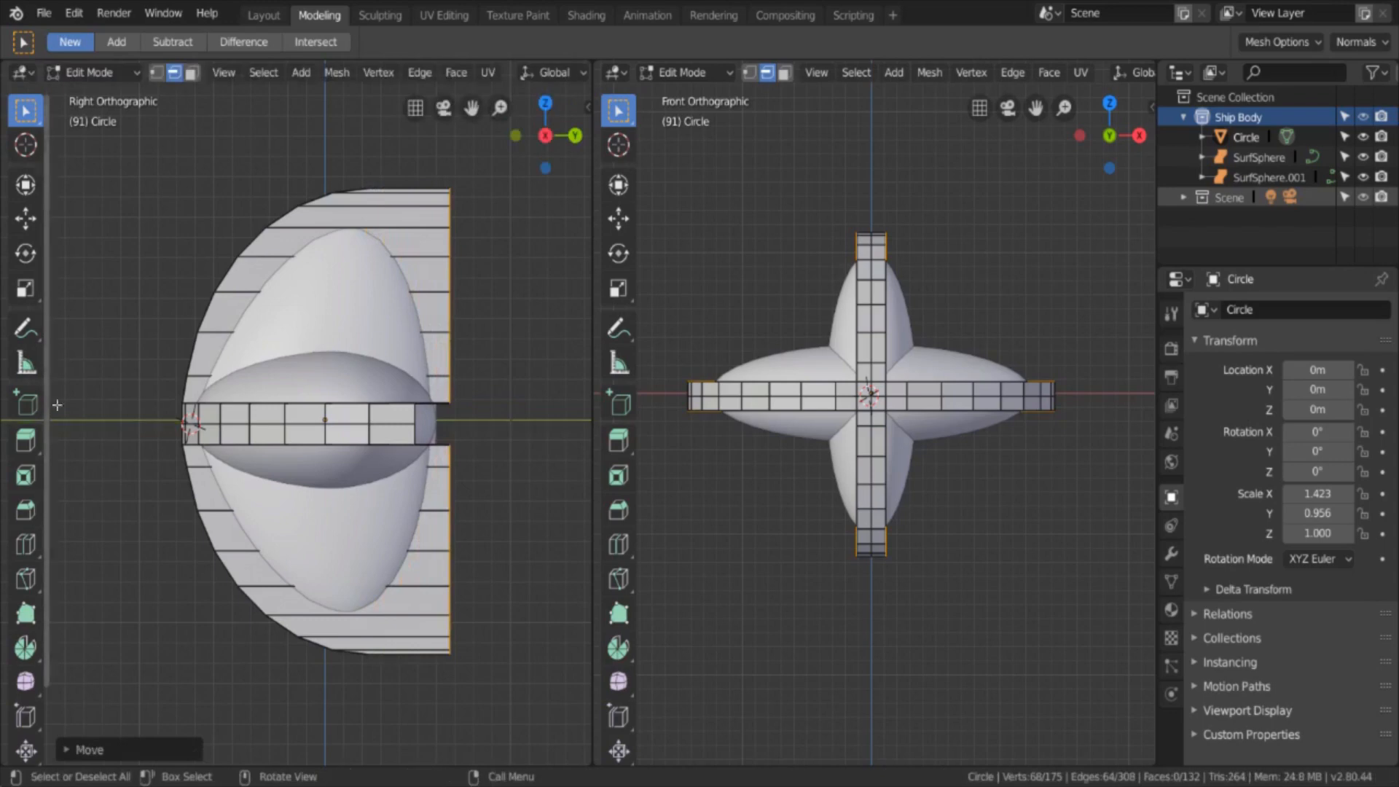
Step: Cap the open +X tip of the horizontal strip with a face between its upper and lower extruded edges
middle_click_drag(145, 379, 351, 443)
scroll(376, 441, "down", 6)
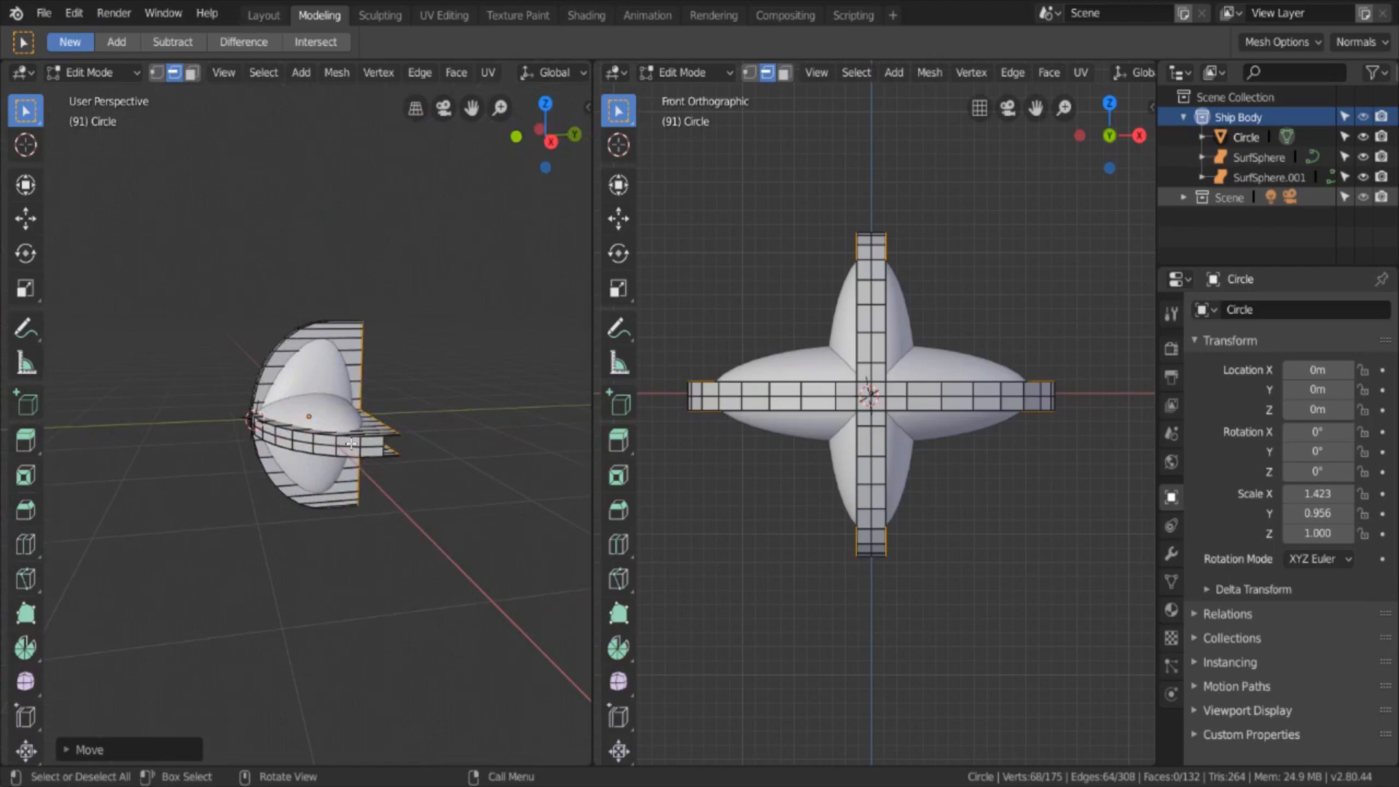
scroll(459, 496, "up", 4)
middle_click_drag(459, 496, 365, 510, "shift")
left_click(309, 437)
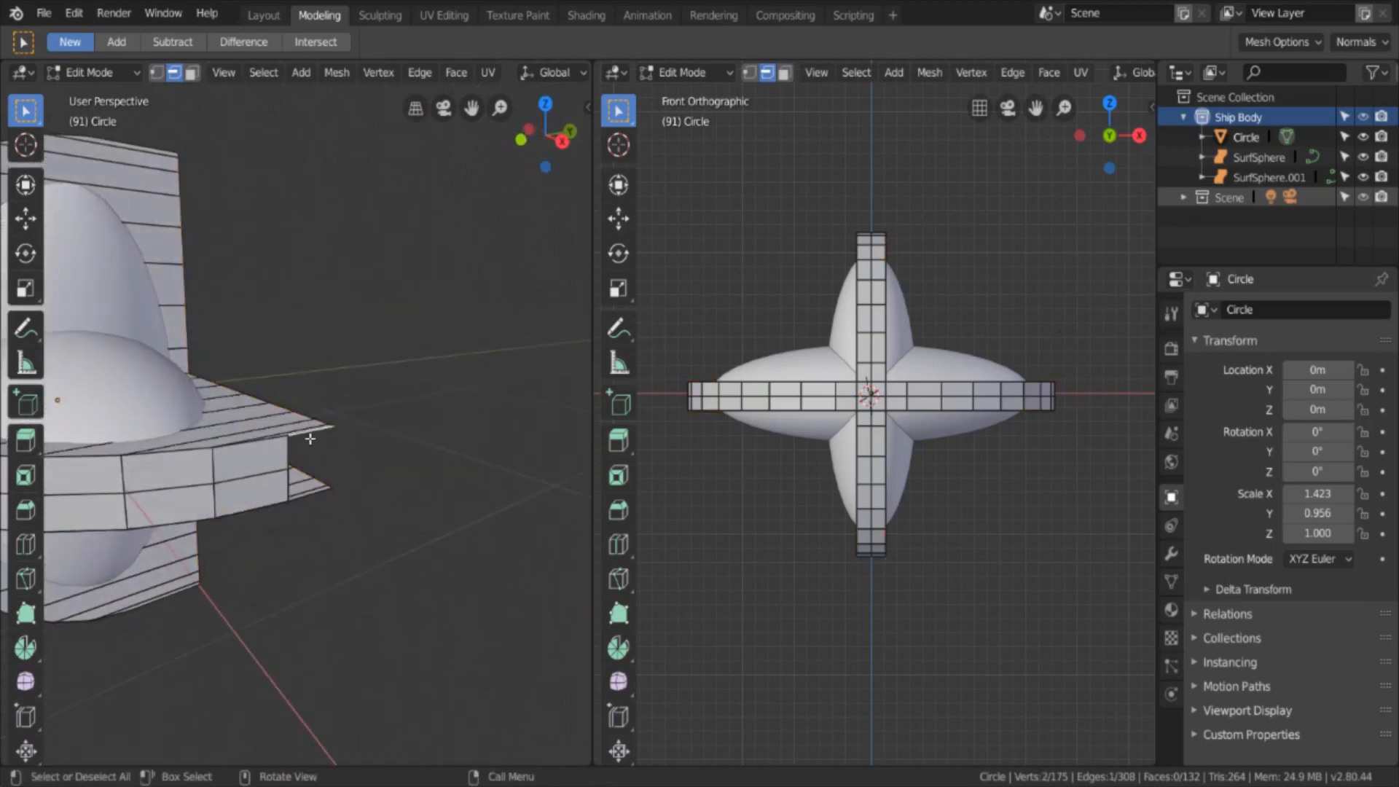
left_click(317, 501, "shift")
key("a")
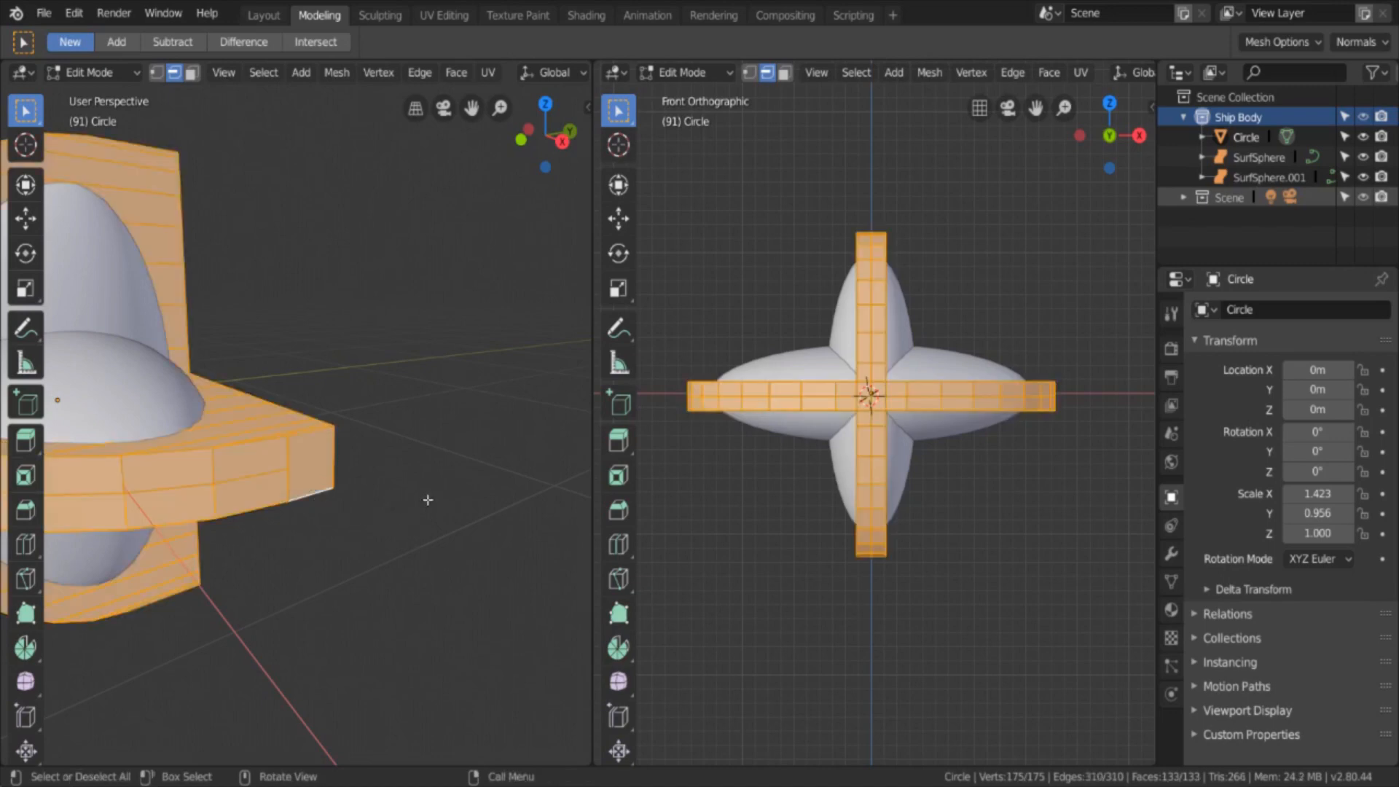
Step: Cap the open -X tip of the horizontal strip with a face between its extruded edges, and deselect the whole mesh
middle_click_drag(428, 500, 87, 501)
middle_click_drag(610, 460, 1135, 463, "shift")
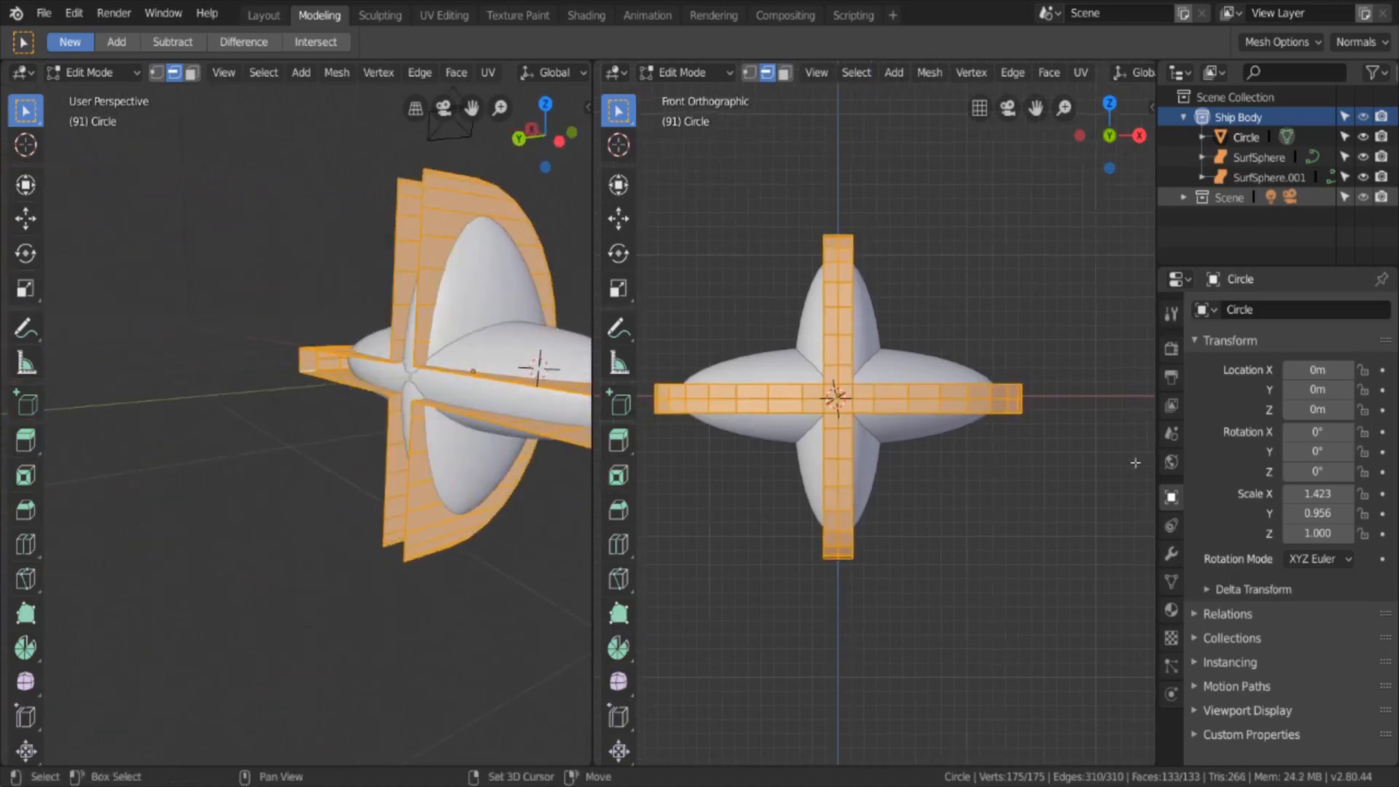
middle_click_drag(426, 427, 355, 413)
scroll(342, 446, "up", 2)
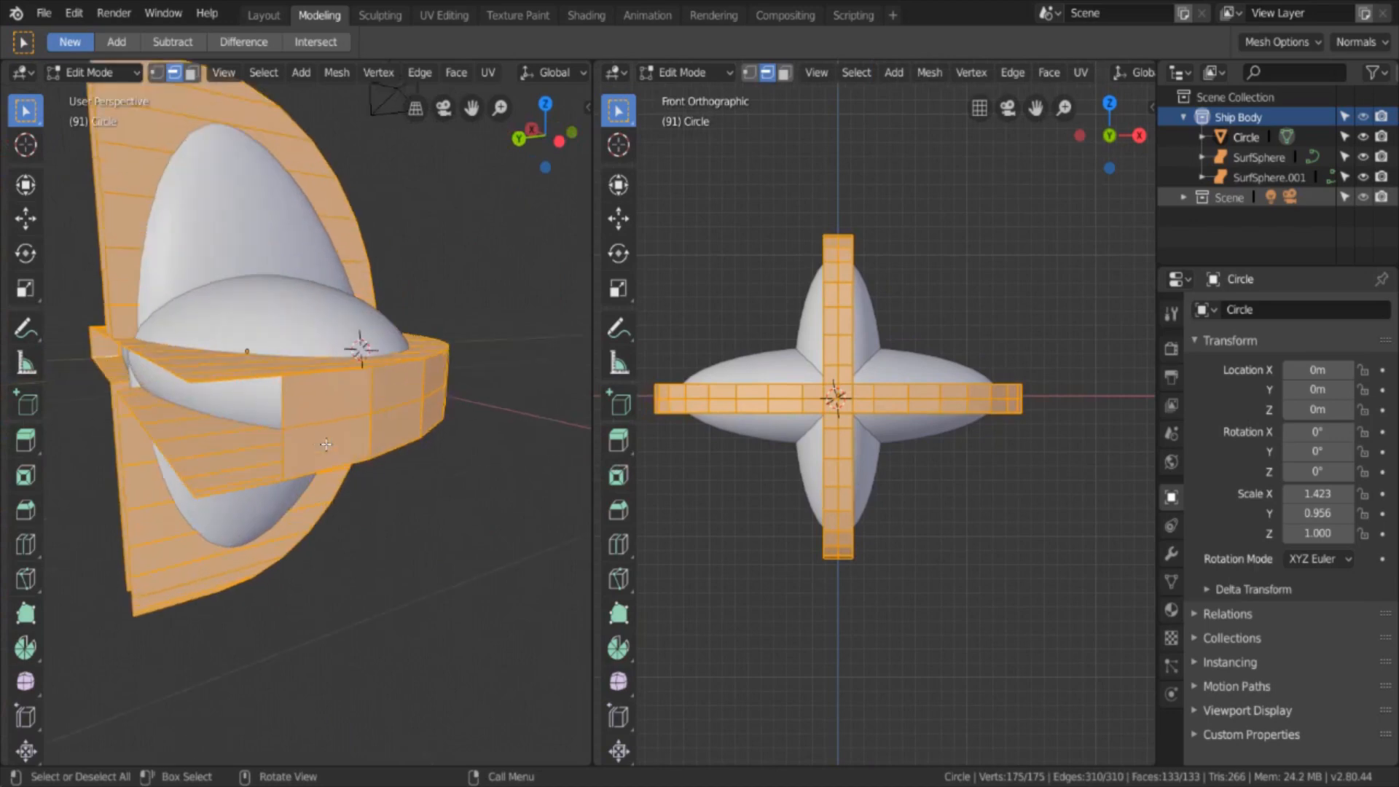
left_click(277, 482)
middle_click_drag(276, 482, 304, 537)
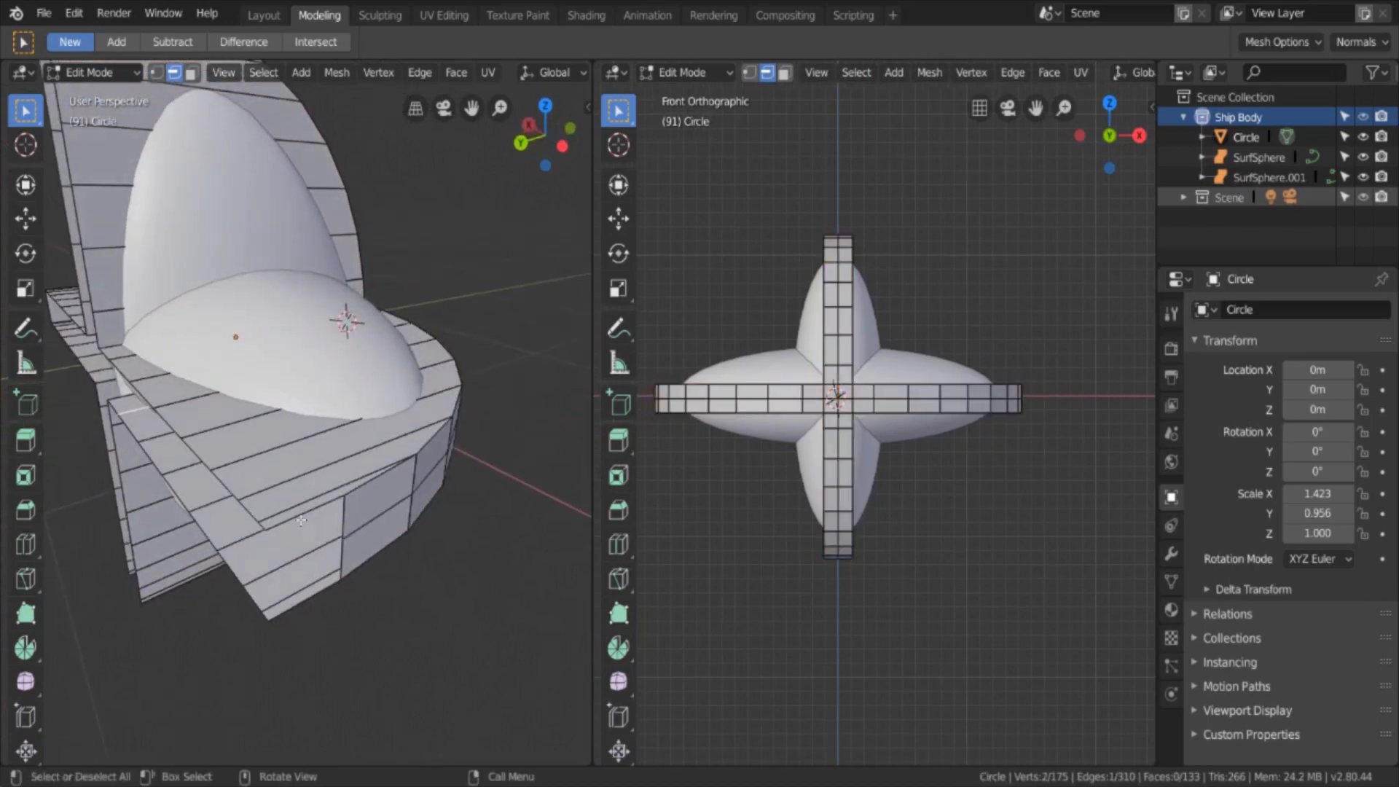
left_click(312, 602)
key("a")
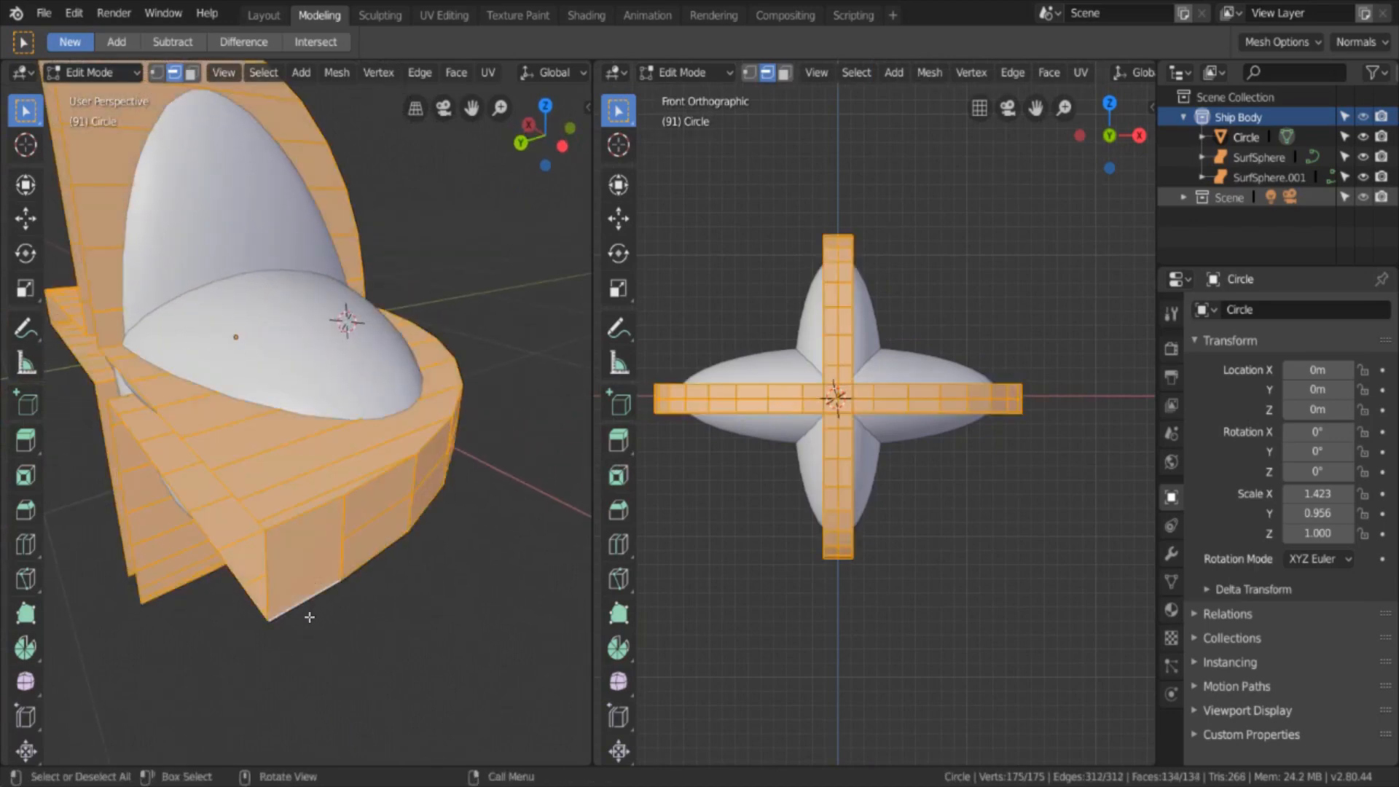
key("KP_Decimal")
middle_click_drag(327, 574, 276, 504)
key("alt+a")
key("a")
key("alt+a")
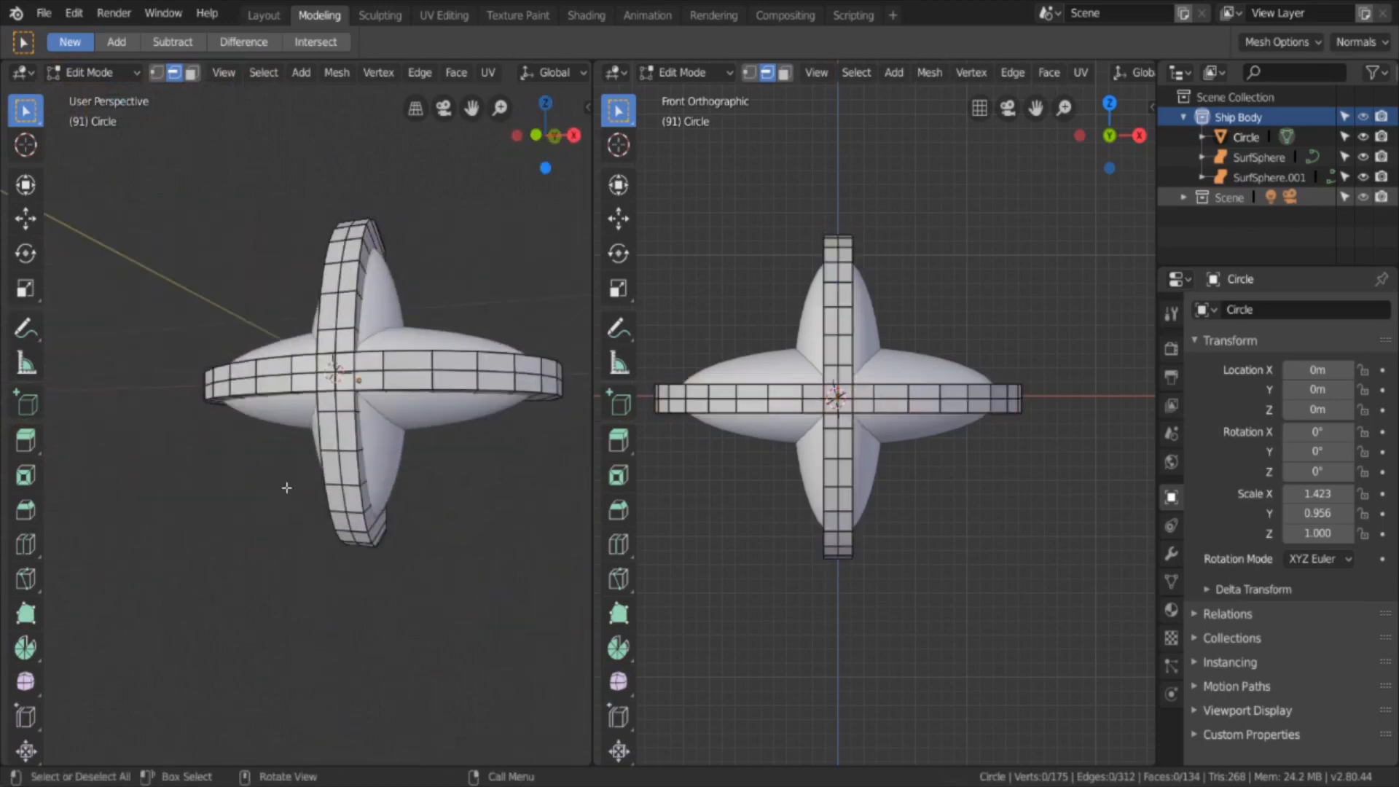
Step: Cap the open upper tip of the vertical strip with a face between its two extruded side edges
middle_click_drag(335, 453, 243, 506)
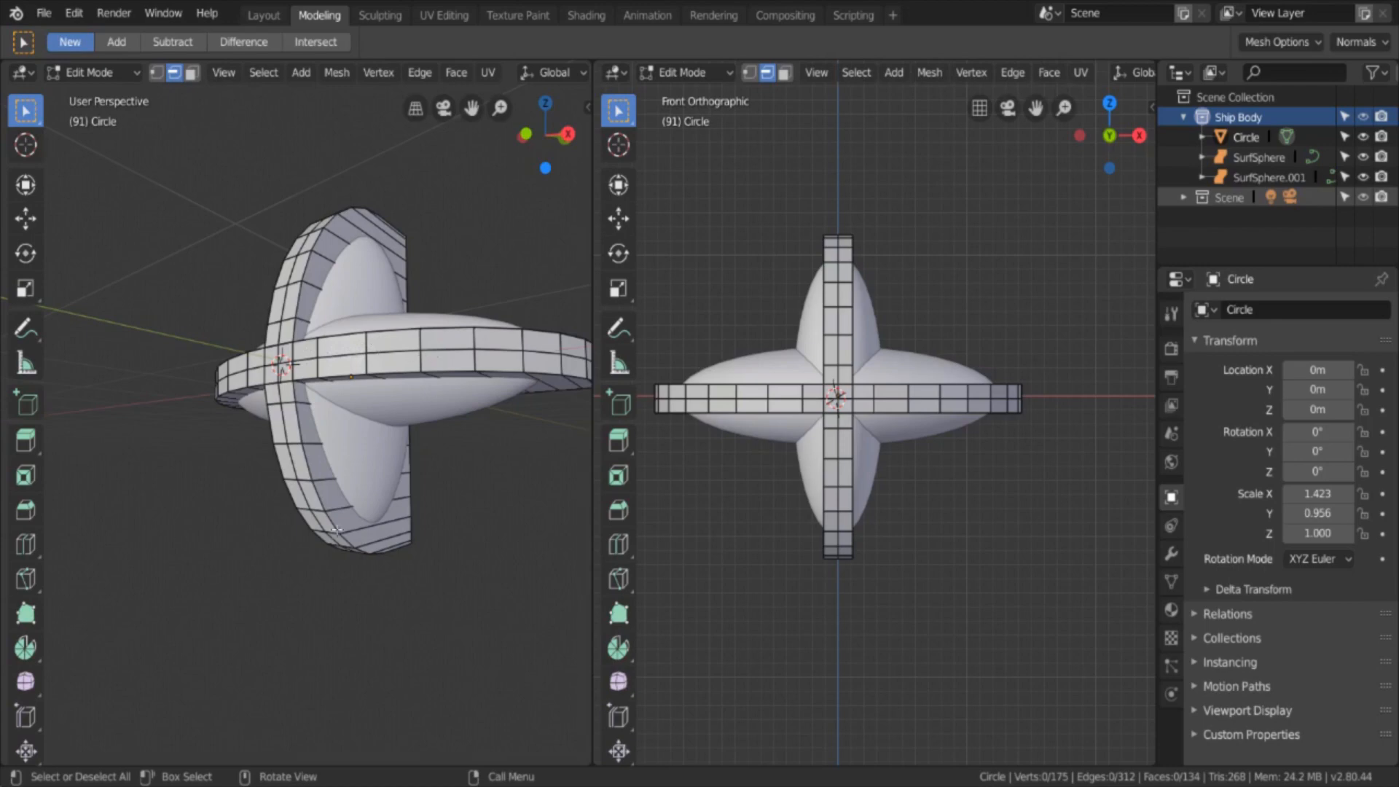
middle_click_drag(336, 530, 178, 509)
scroll(397, 331, "up", 4)
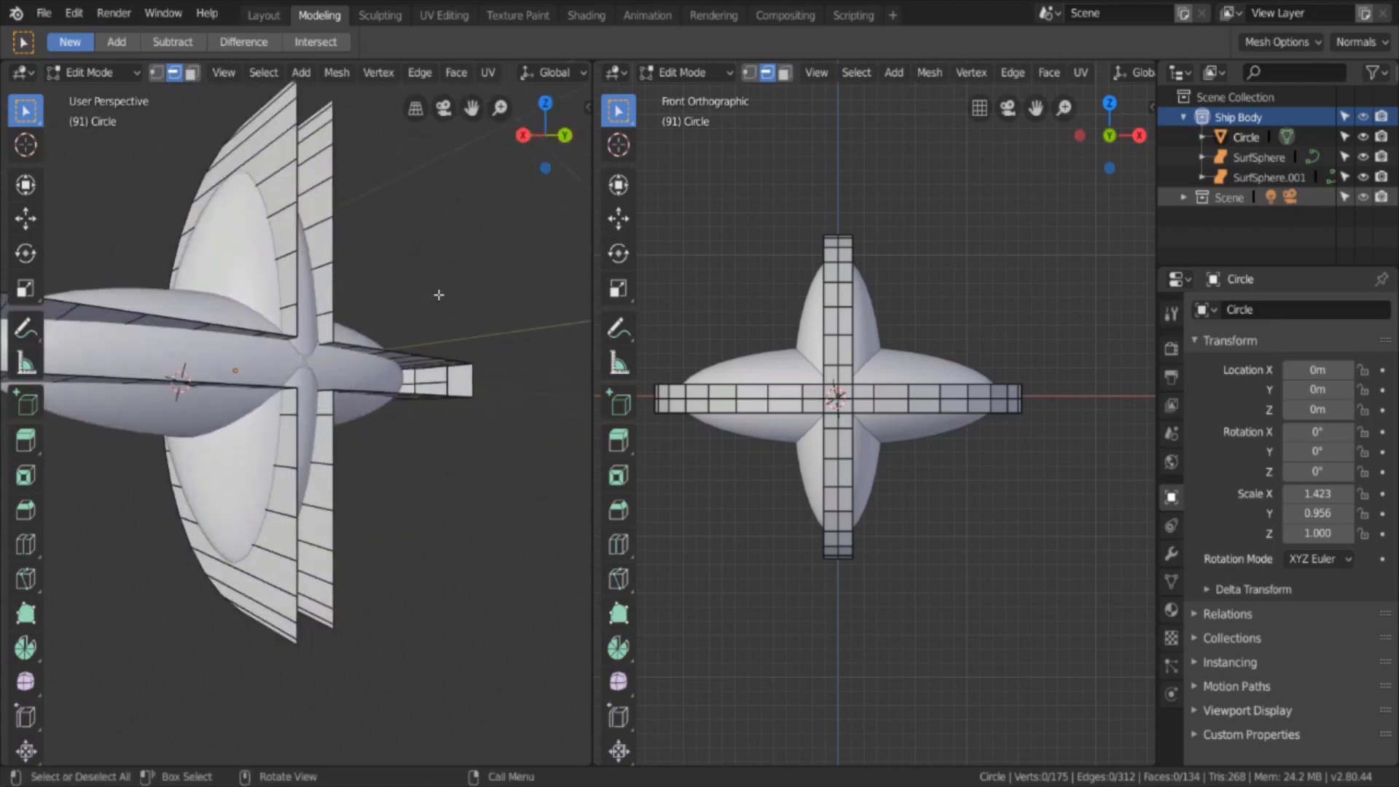
middle_click_drag(438, 294, 454, 452)
left_click(527, 264)
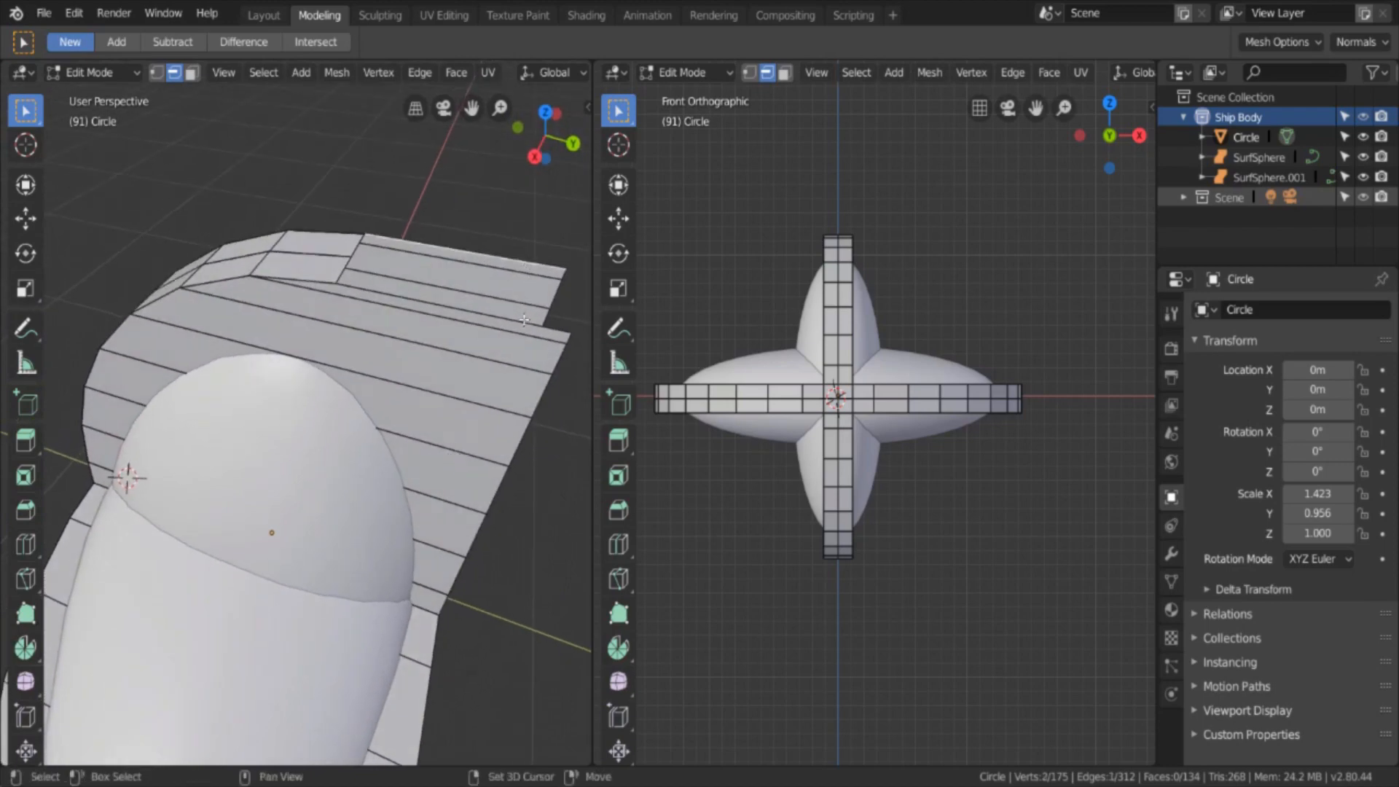
left_click(527, 323, "shift")
key("f")
Step: Cap the open lower tip of the vertical strip with a face between its two extruded side edges, and clear the selection
middle_click_drag(497, 426, 430, 441)
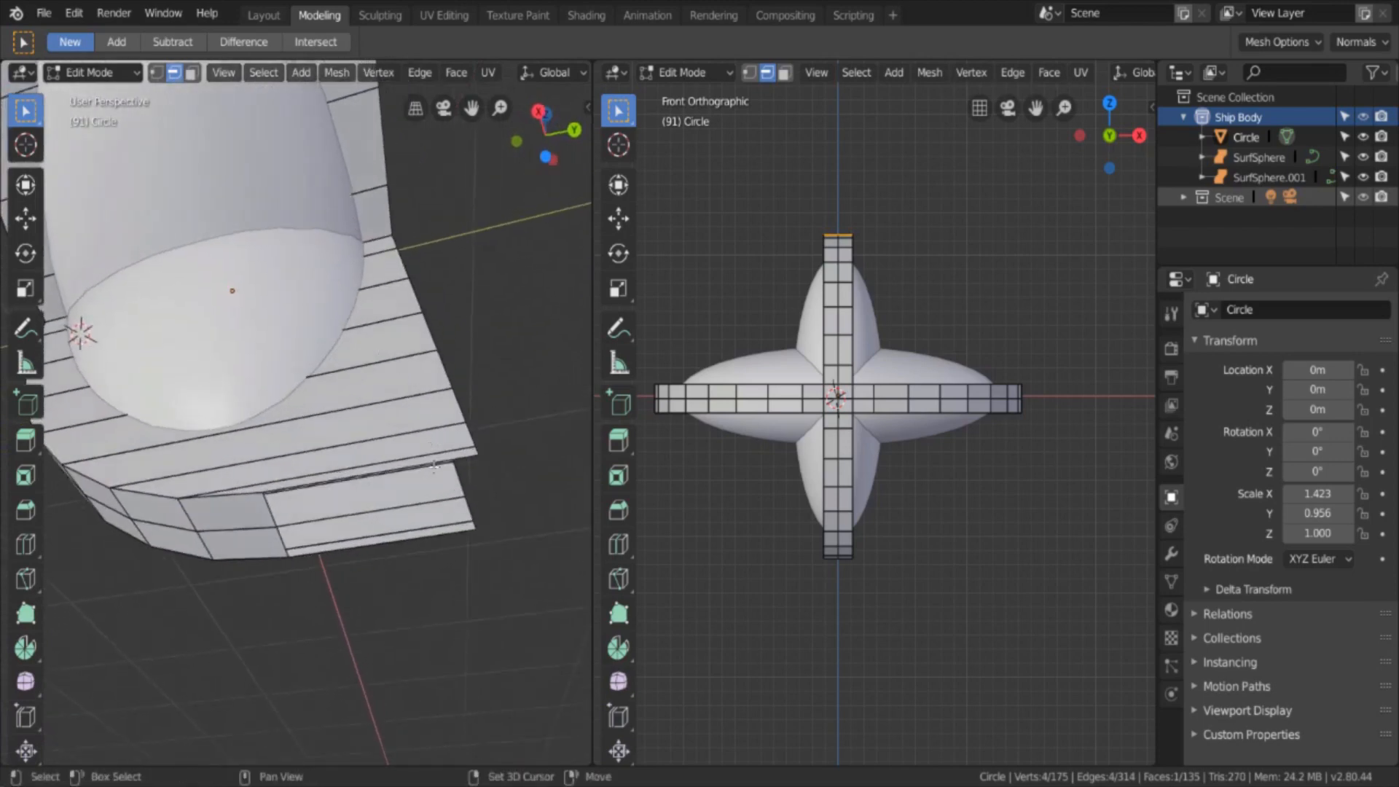
left_click(468, 457, "shift")
left_click(472, 537, "shift")
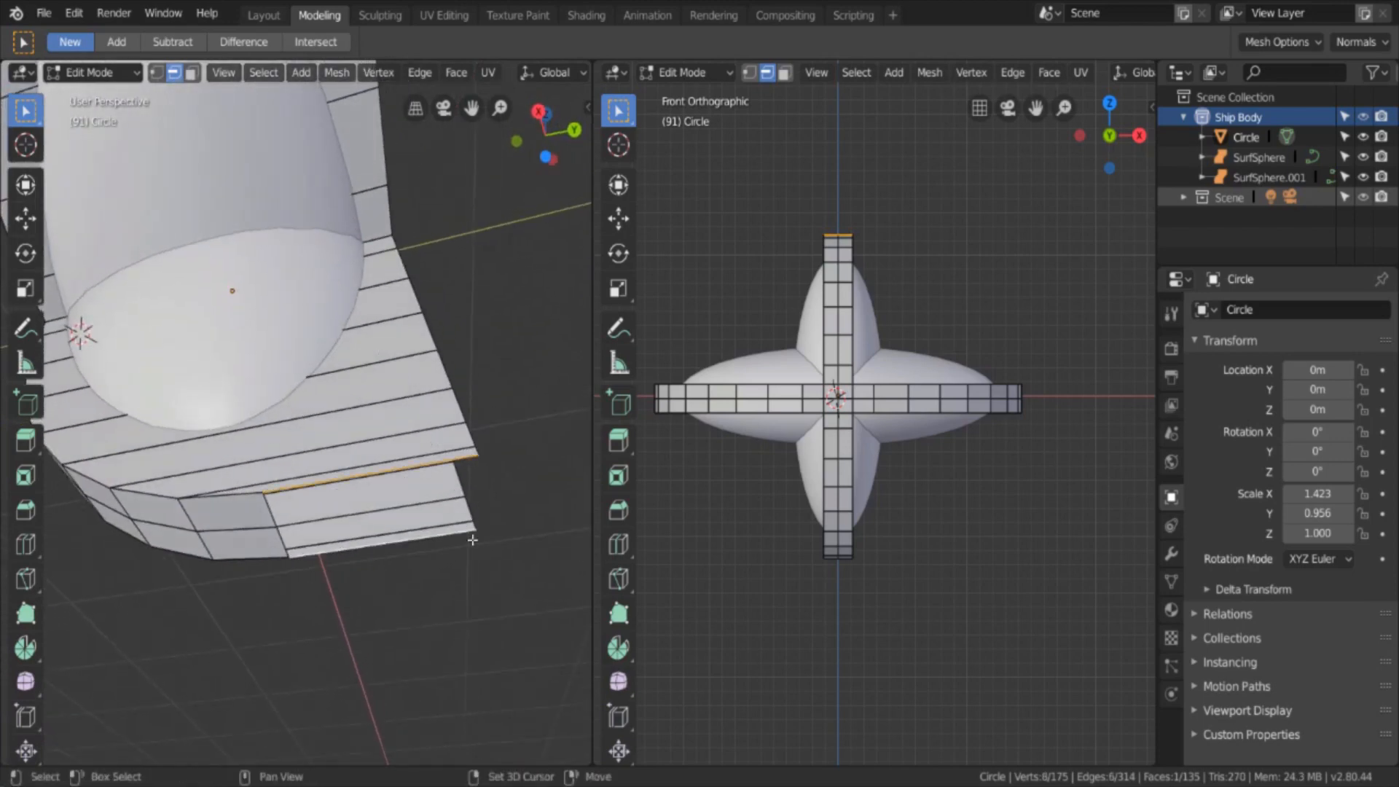
key("a")
middle_click_drag(469, 537, 438, 526)
key("alt+a")
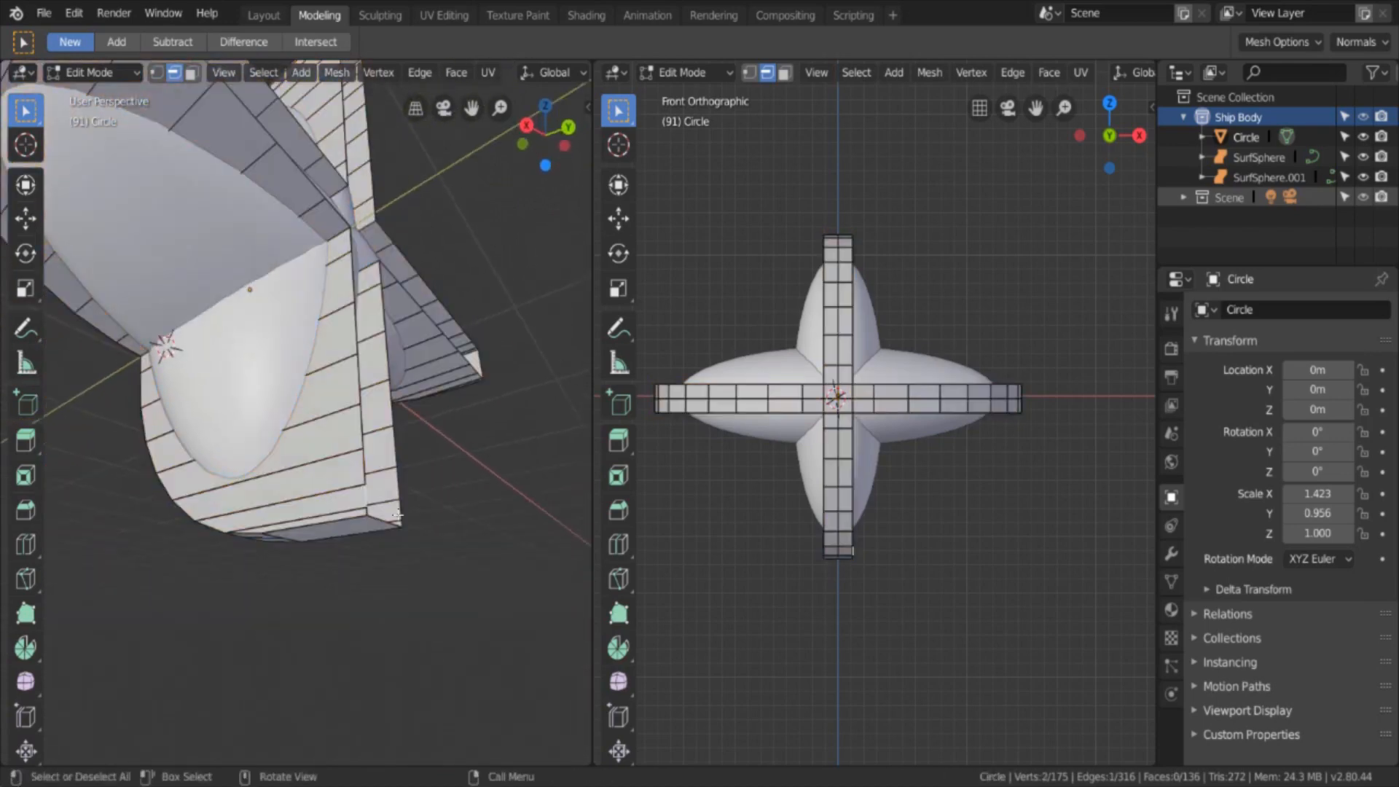
Step: Fill the lowest four gaps on the back of the vertical strip's lower arm with faces, working up from the tip
key("f")
scroll(416, 519, "up", 4)
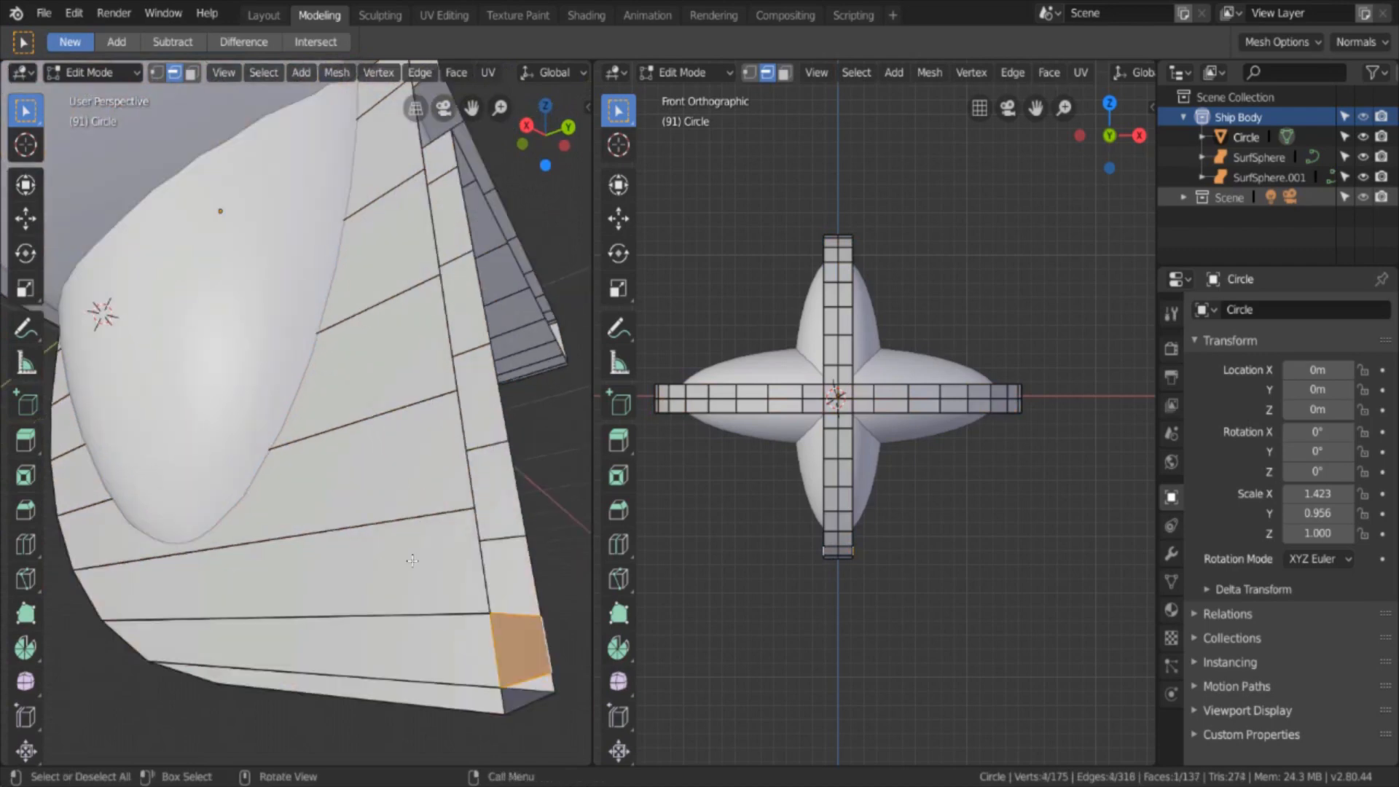
key("alt+a")
left_click(503, 701)
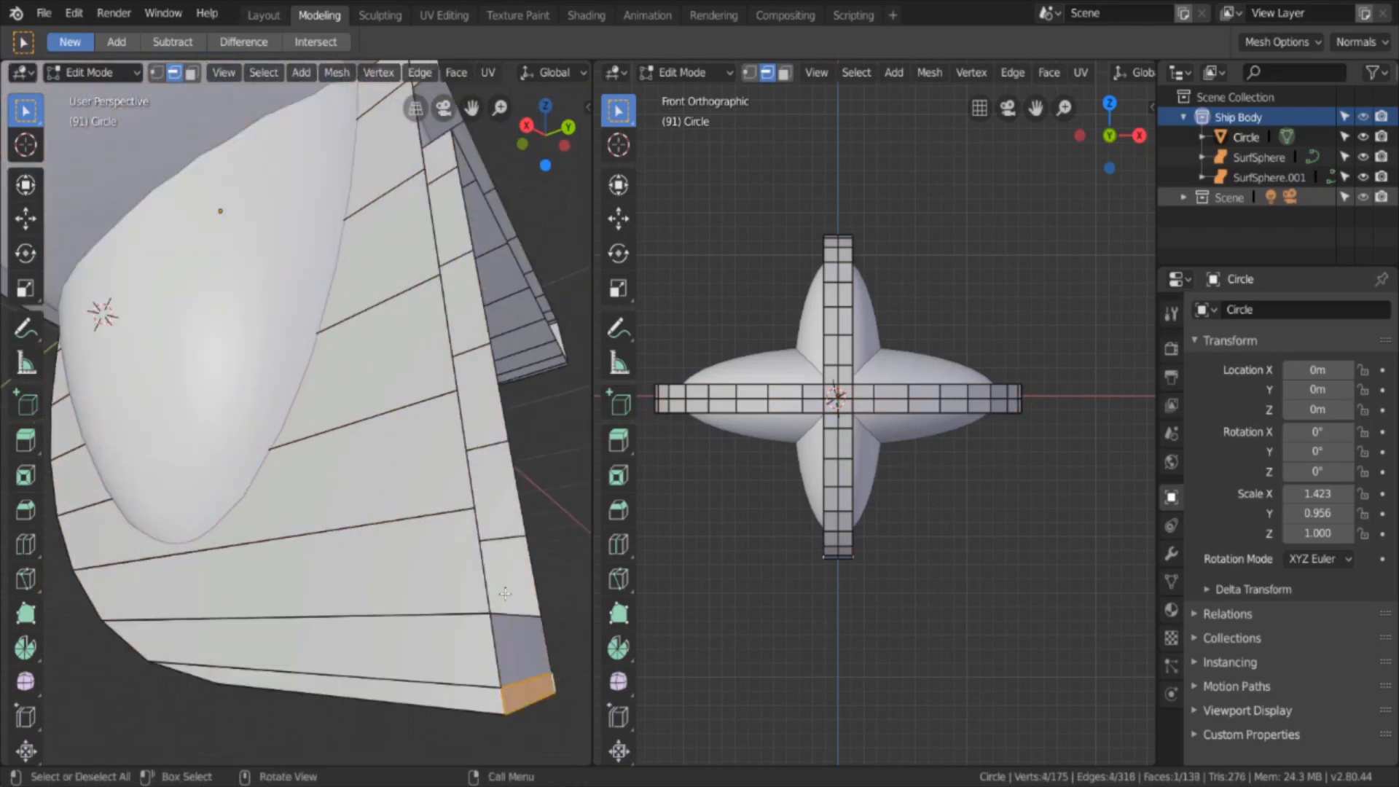
key("f")
left_click(532, 576, "shift")
key("f")
left_click(470, 481)
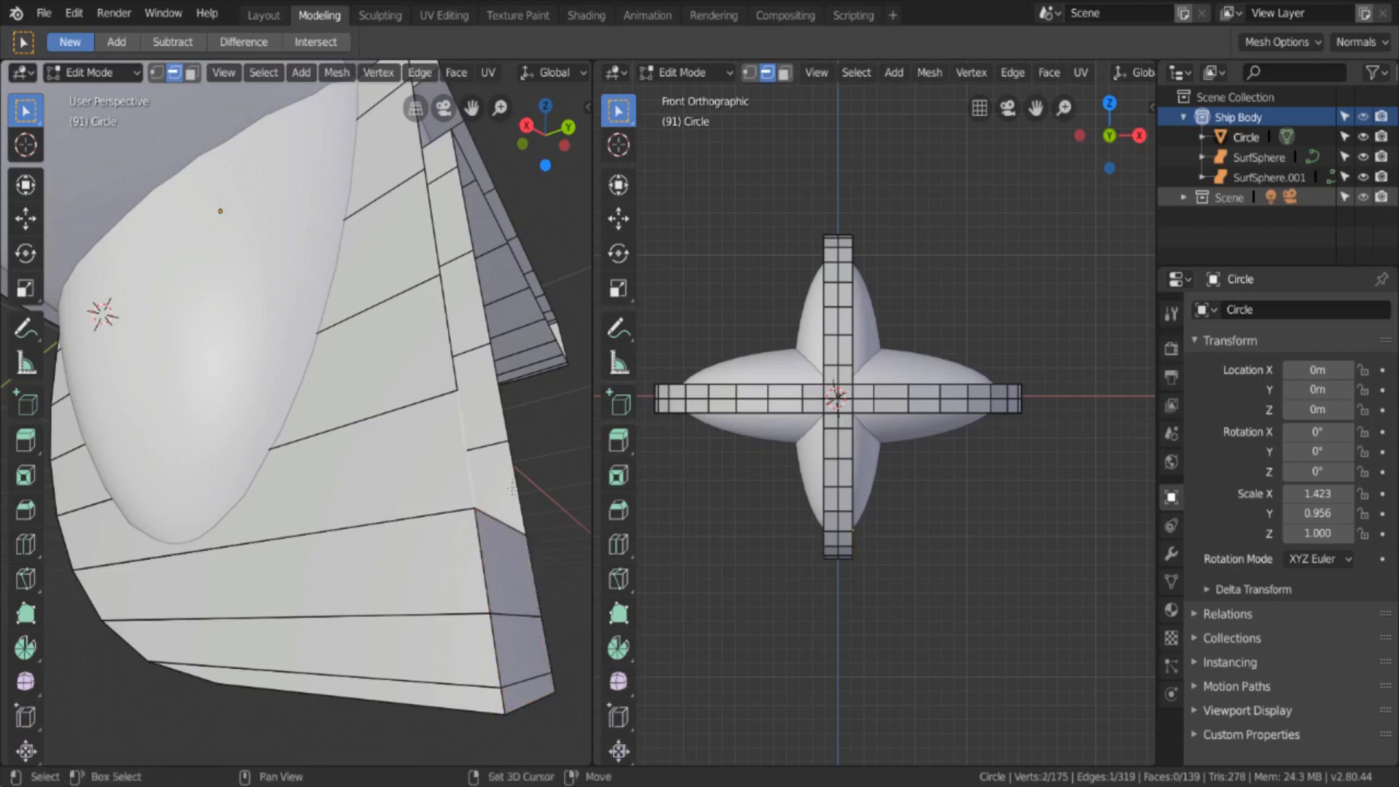
left_click(484, 405, "shift")
key("f")
Step: Close the remaining back gaps of the vertical strip's lower arm with faces, up to the strip crossing
left_click(452, 366)
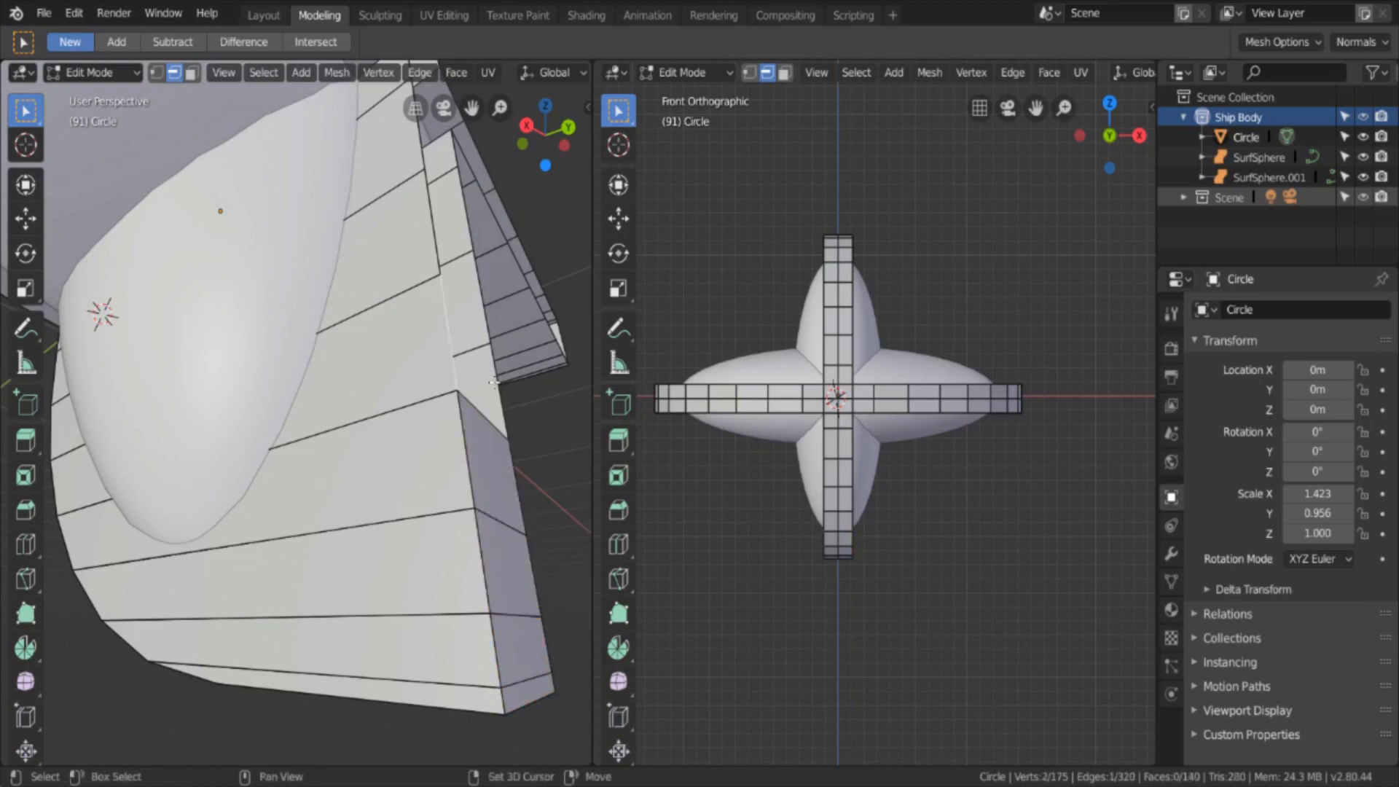
key("f")
left_click(434, 238)
key("f")
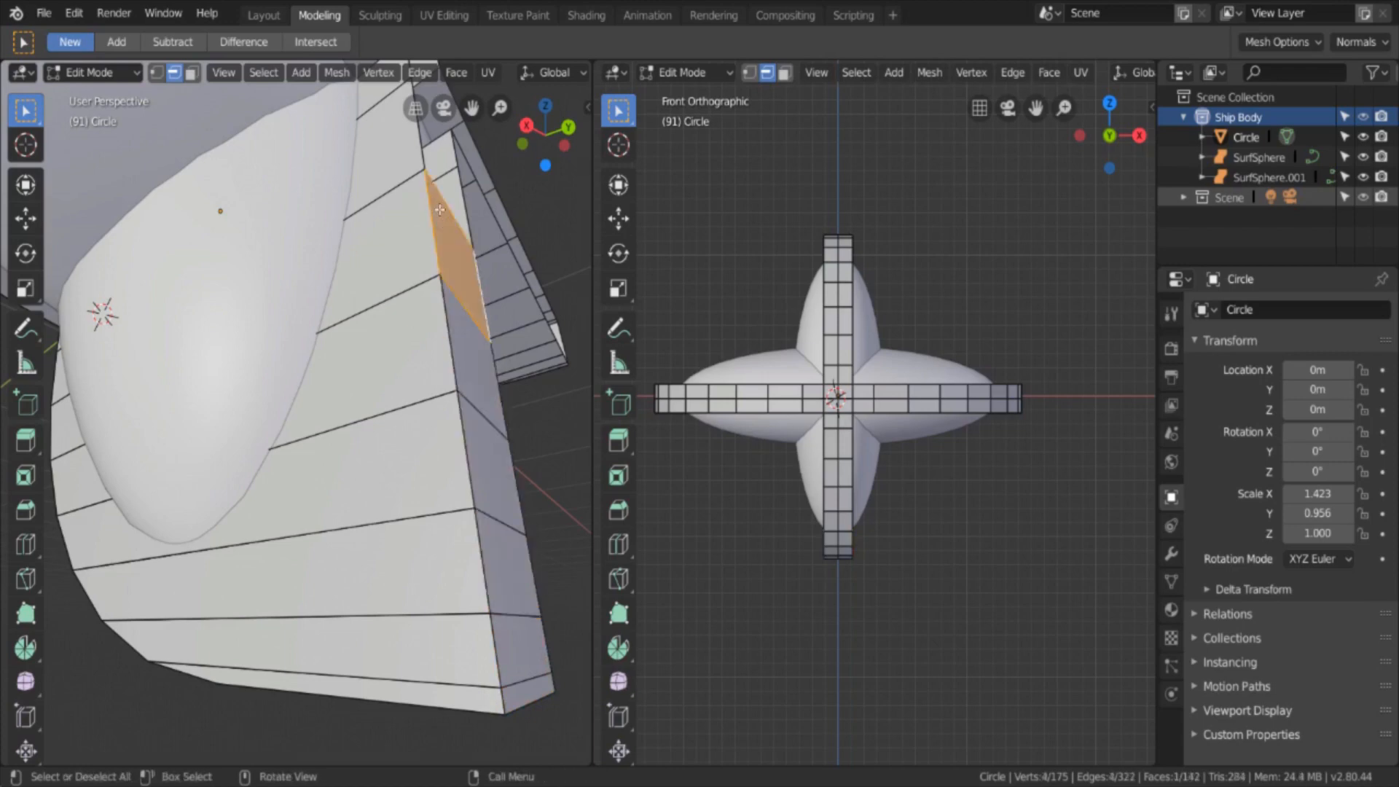
left_click(420, 150)
left_click(461, 185, "shift")
middle_click_drag(472, 221, 456, 292)
key("f")
left_click(342, 391)
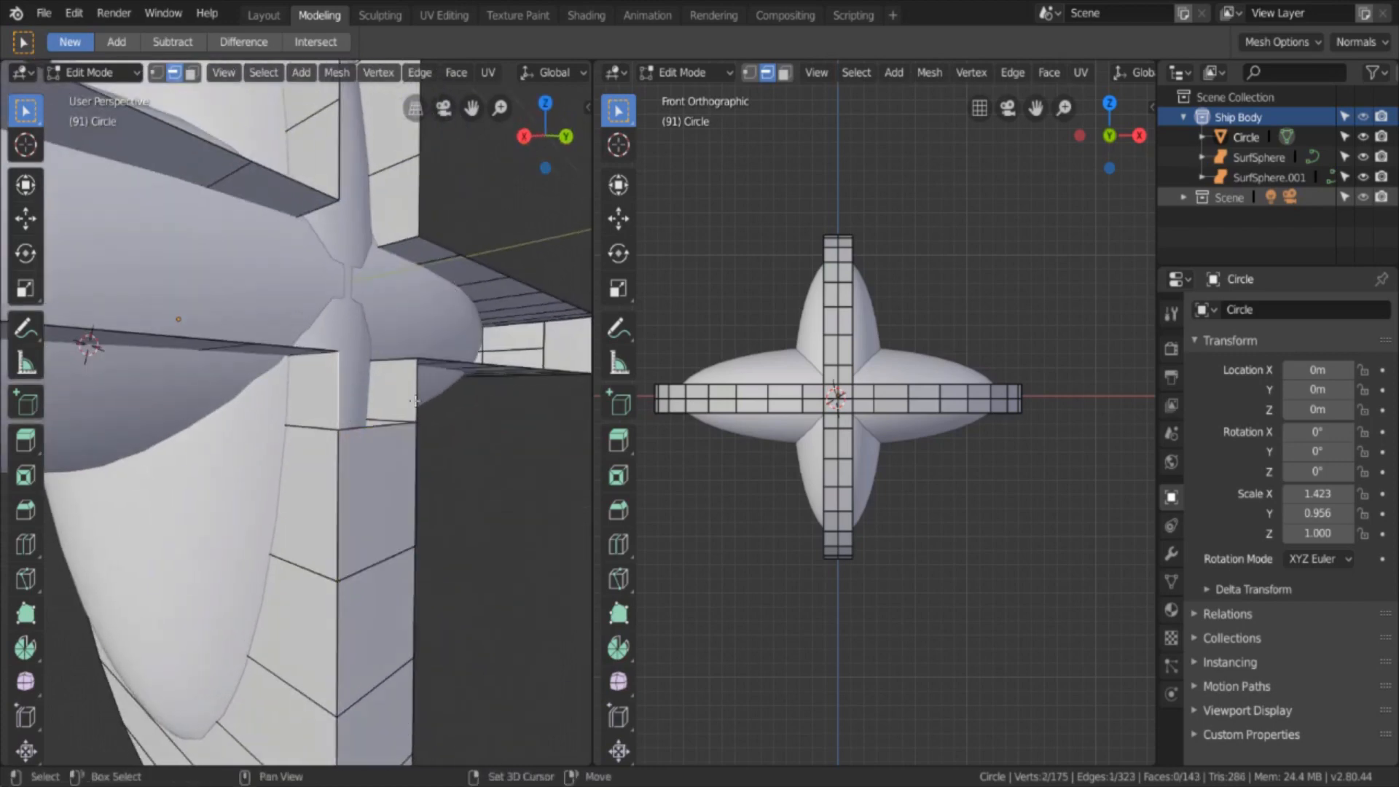
left_click(413, 400, "shift")
key("f")
Step: Select the whole mesh, examine the crossing strips from the front and back, and clear the selection
key("a")
scroll(412, 400, "down", 8)
middle_click_drag(412, 400, 392, 438)
scroll(391, 439, "up", 2)
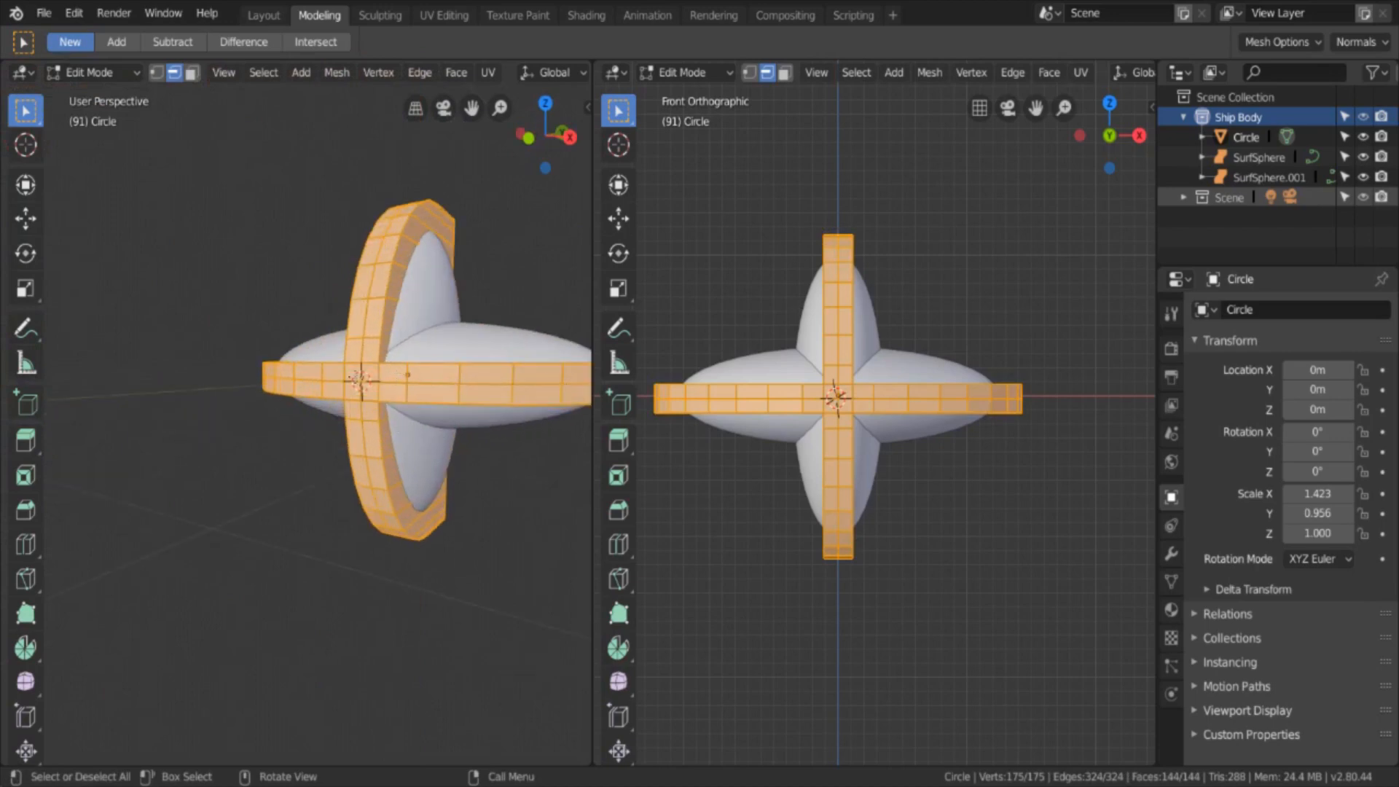
middle_click_drag(227, 372, 324, 403)
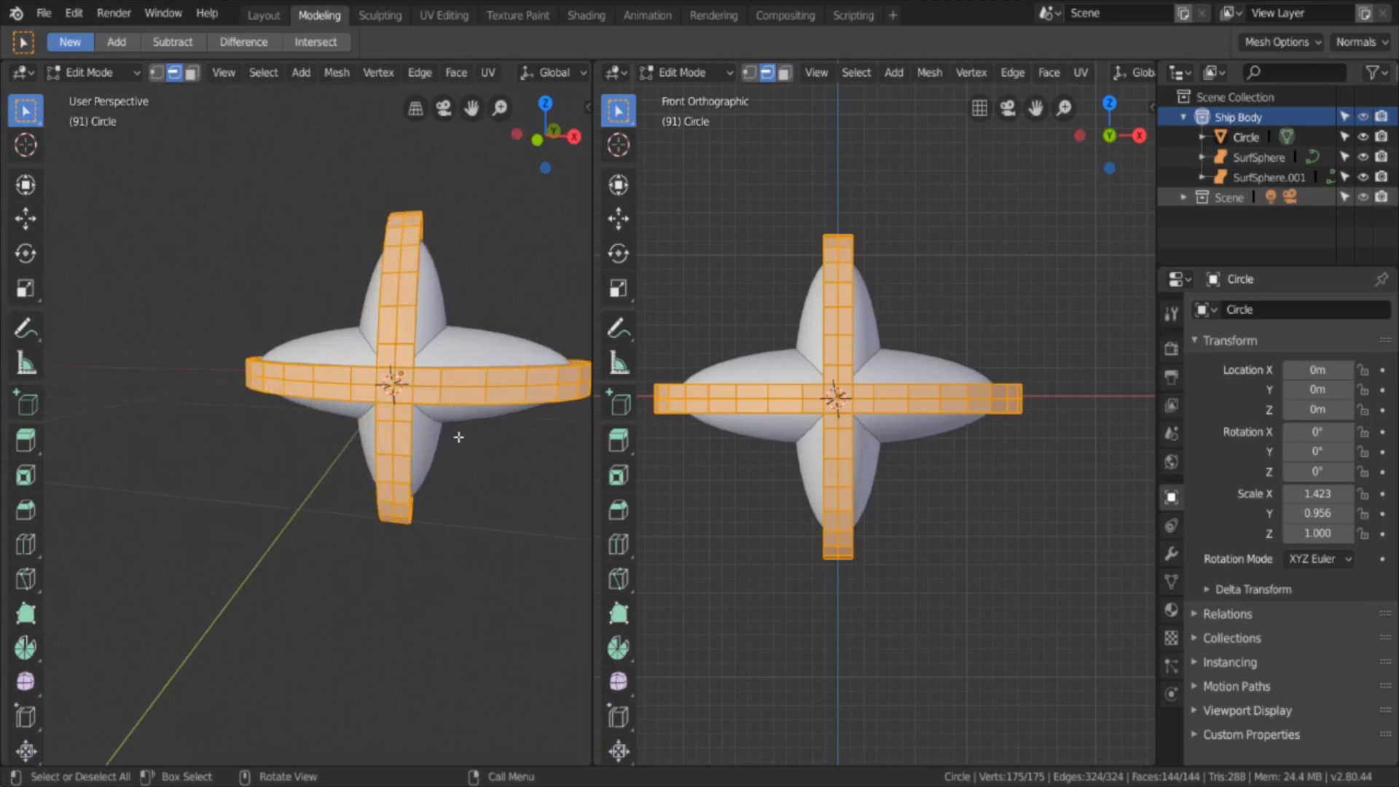
middle_click_drag(458, 436, 352, 512)
scroll(445, 479, "up", 2)
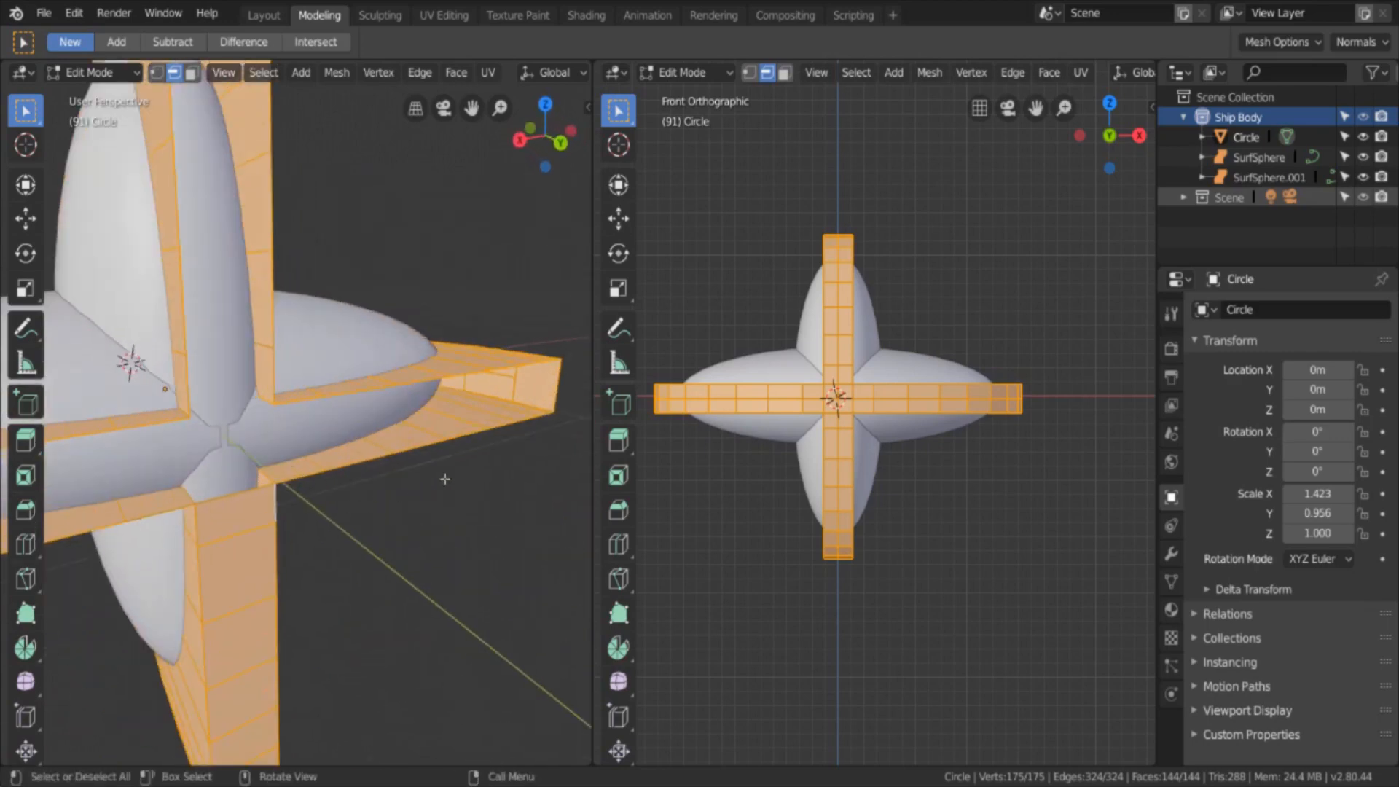
mouse_move(444, 479)
middle_mouse_down()
mouse_move(381, 491)
mouse_move(426, 499)
mouse_move(460, 479)
middle_mouse_up()
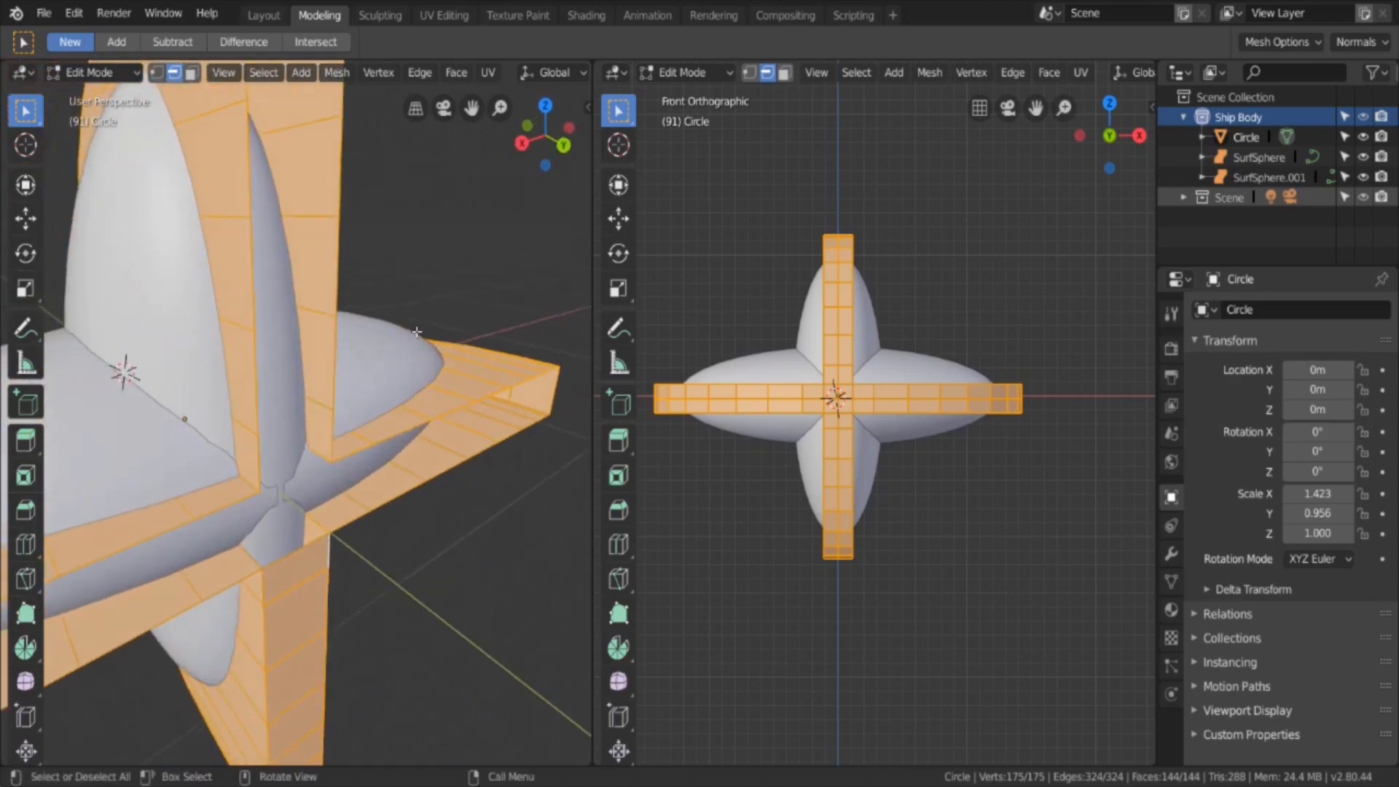
left_click(465, 304)
Step: Bridge the opposing back edges of the vertical strip's upper arm with three faces nearest the crossing
left_click(259, 386)
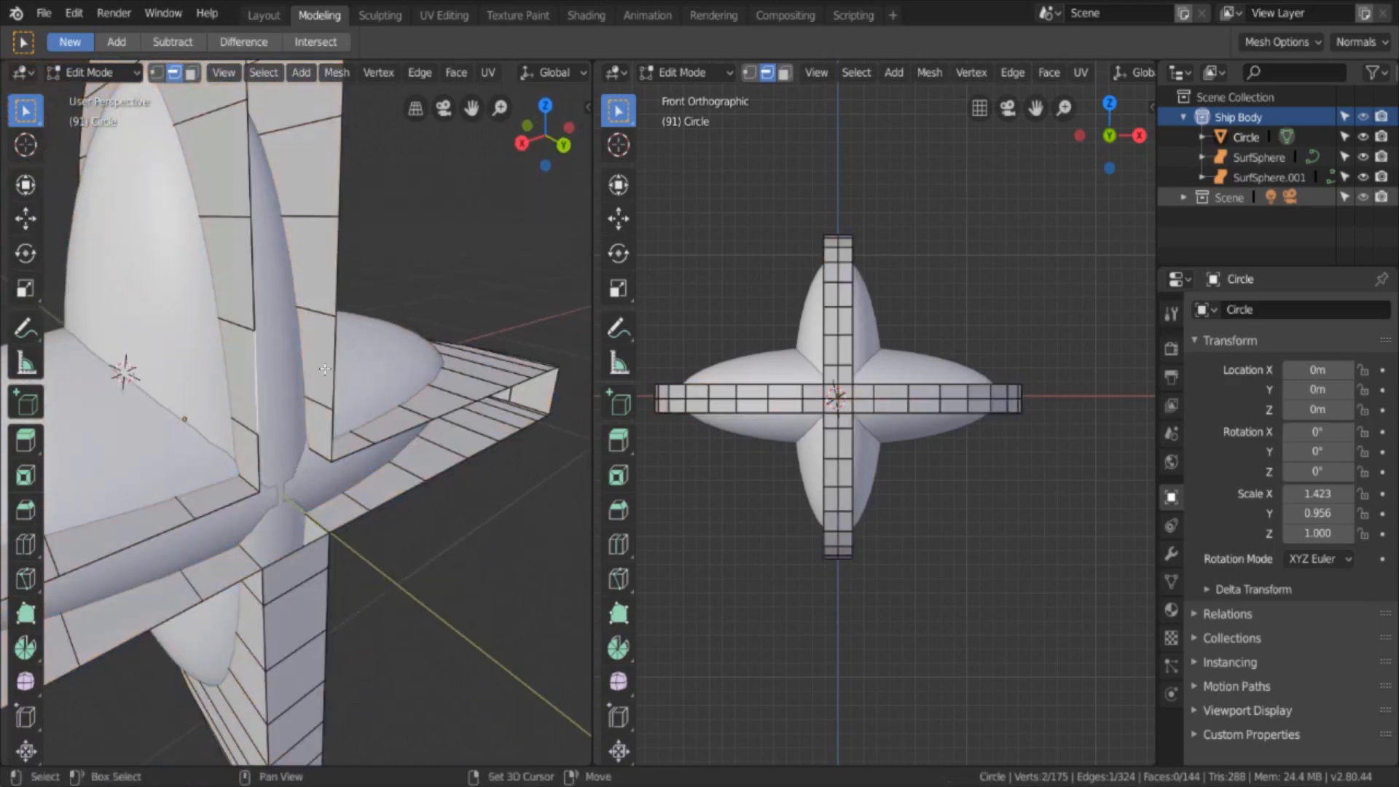
left_click(333, 365, "shift")
key("f")
left_click(260, 452)
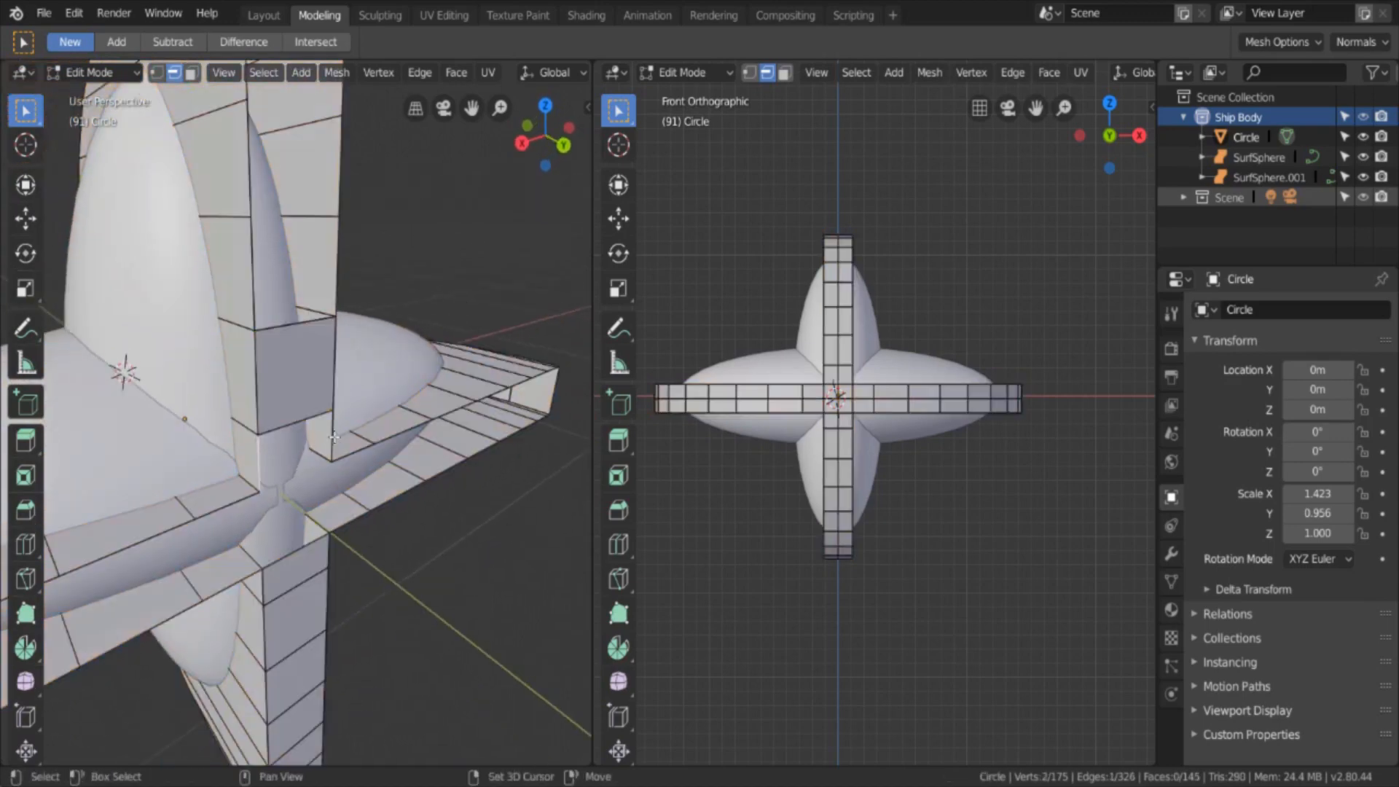
left_click(333, 438, "shift")
key("f")
left_click(253, 277)
left_click(336, 261, "shift")
key("f")
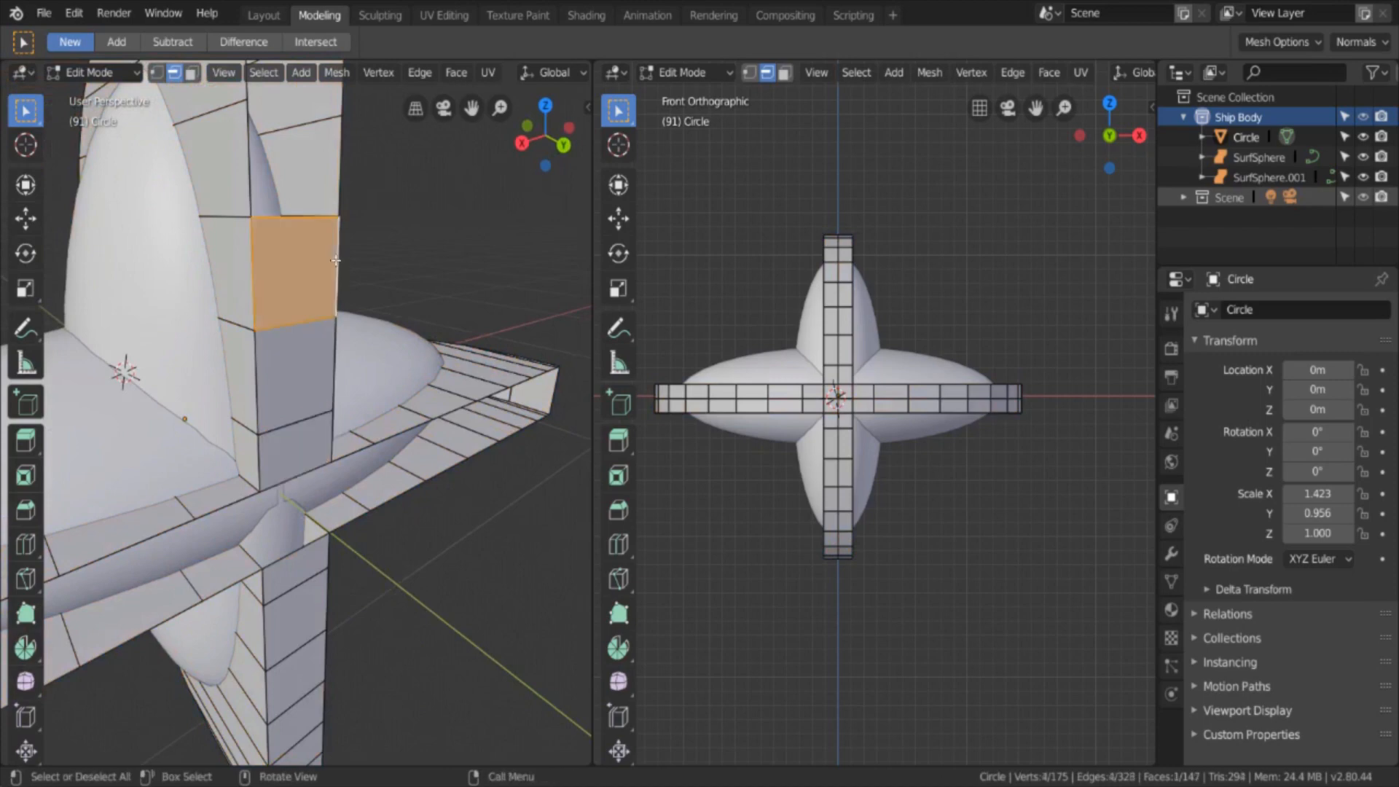
Step: Continue closing the back of the vertical strip's upper arm with three more faces towards its tip
middle_click_drag(335, 260, 323, 349, "shift")
left_click(198, 417)
left_click(303, 383, "shift")
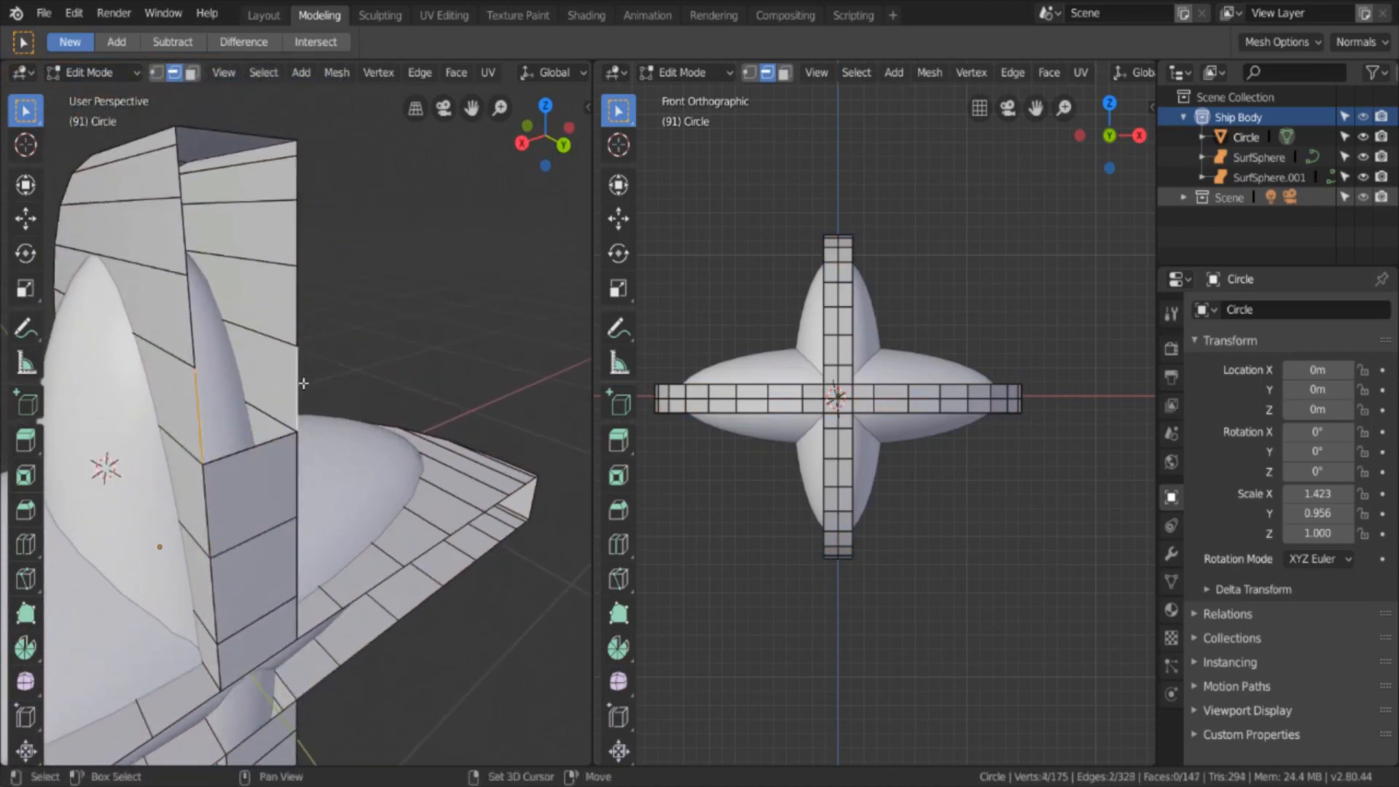
key("f")
left_click(191, 320)
left_click(296, 300, "shift")
key("f")
left_click(181, 237)
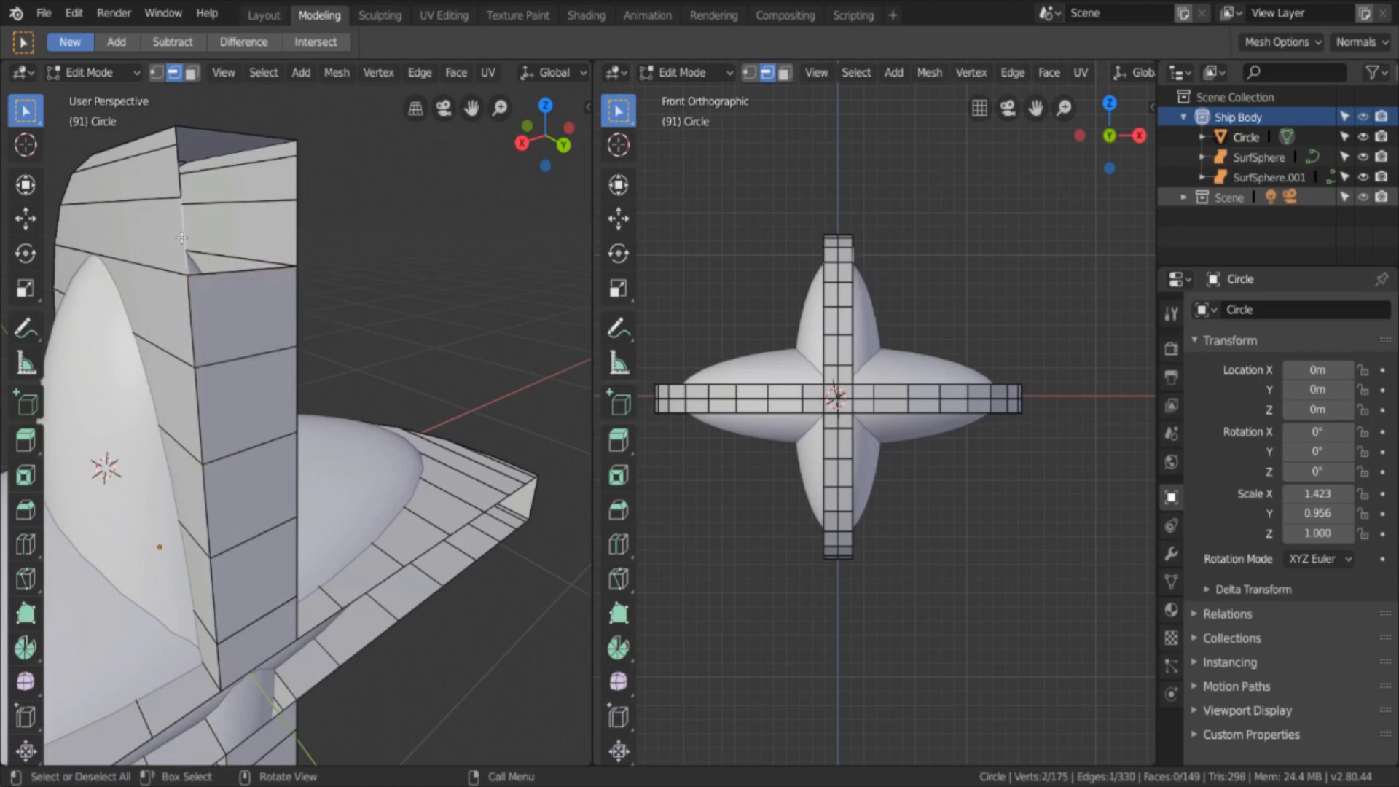
left_click(275, 231, "shift")
key("f")
Step: Close the last two gaps at the upper tip of the vertical strip's back with faces
left_click(178, 175)
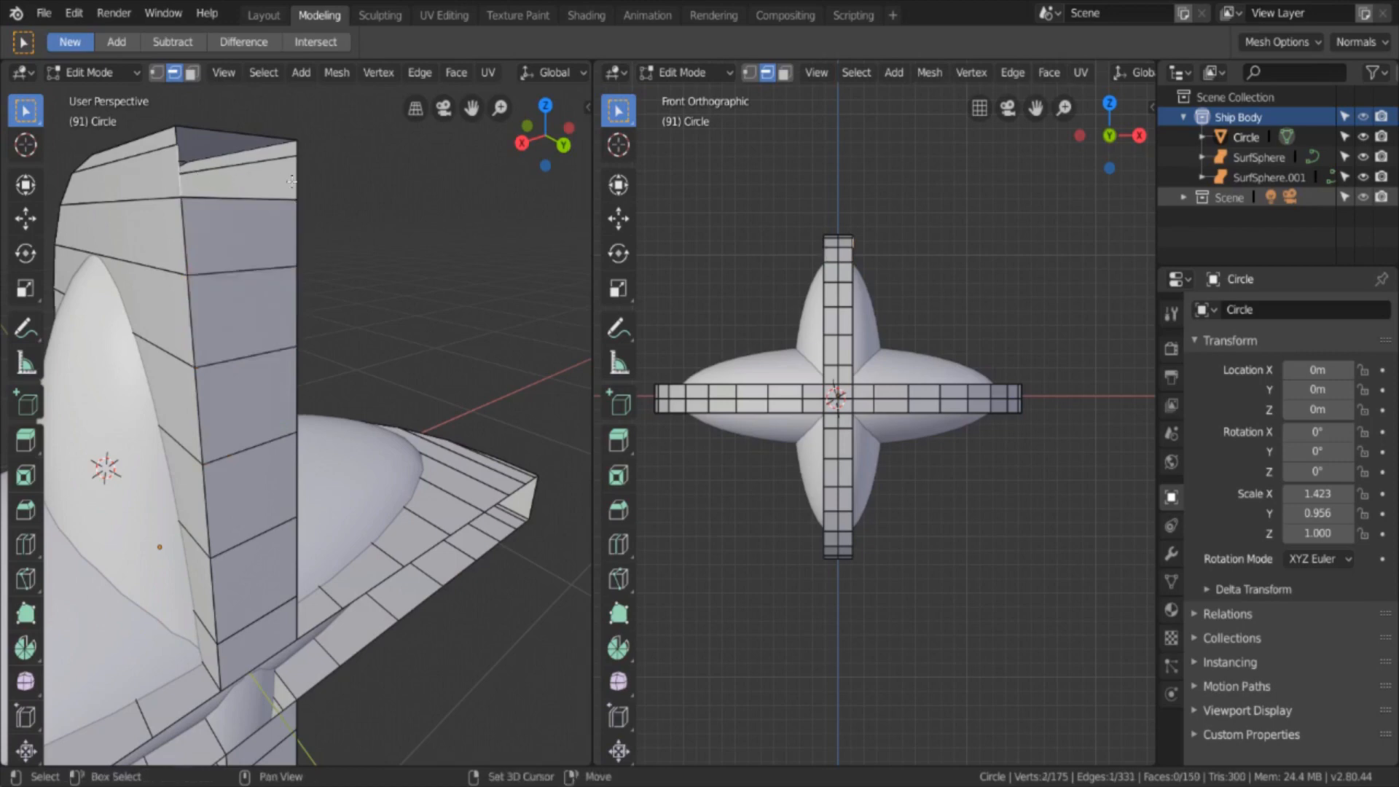
left_click(296, 175, "shift")
key("f")
left_click(290, 142)
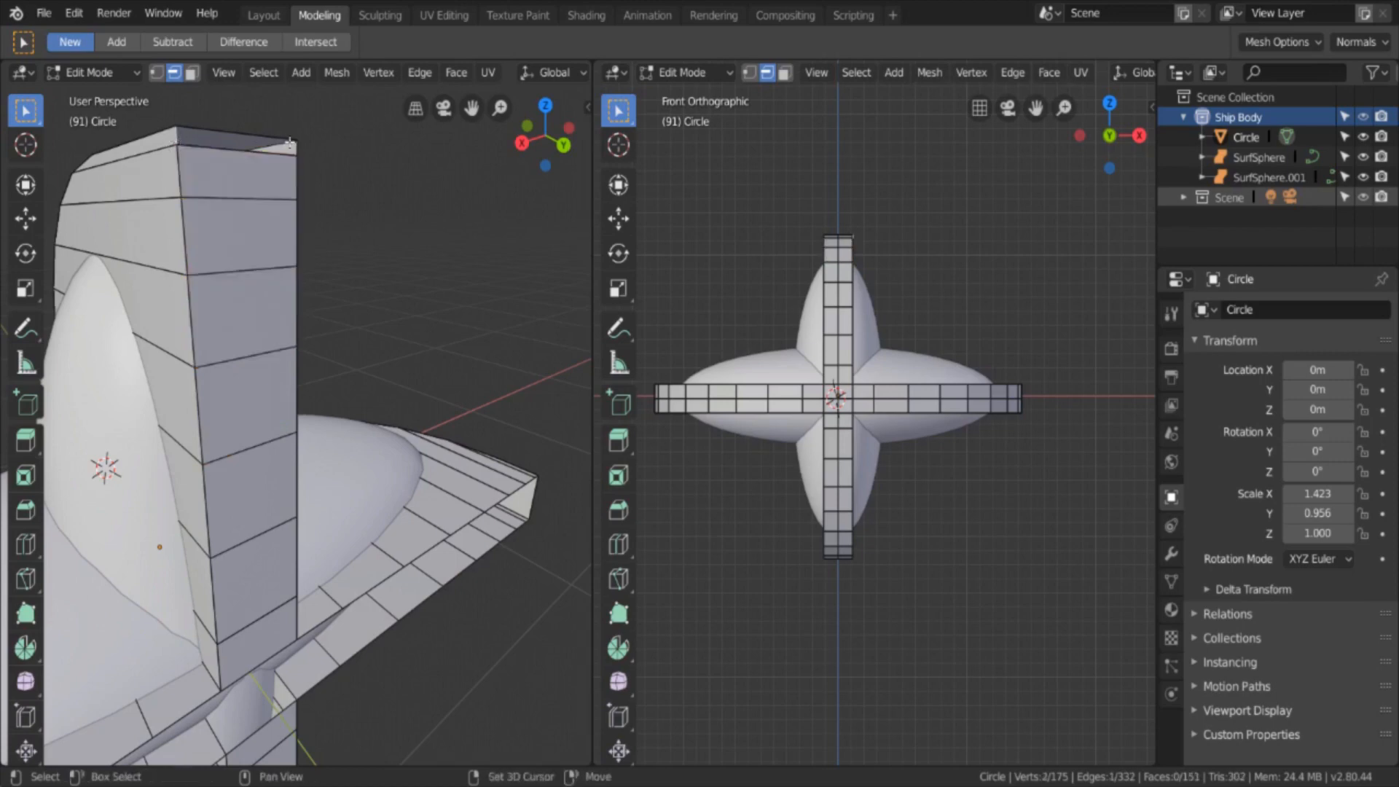
key("f")
Step: Fill the central back opening where the strips cross with a face between the upper and lower arms
middle_click_drag(299, 153, 305, 313)
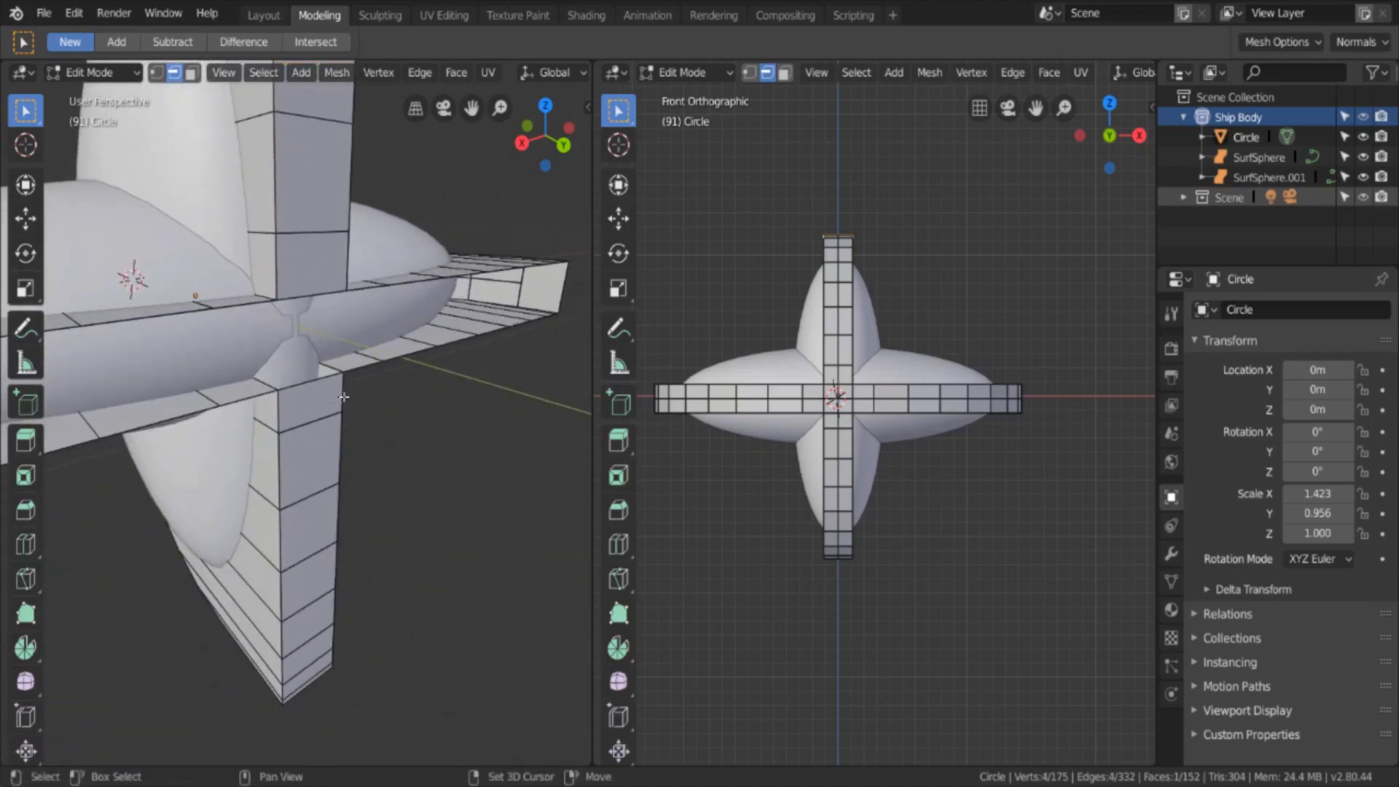
left_click(308, 371)
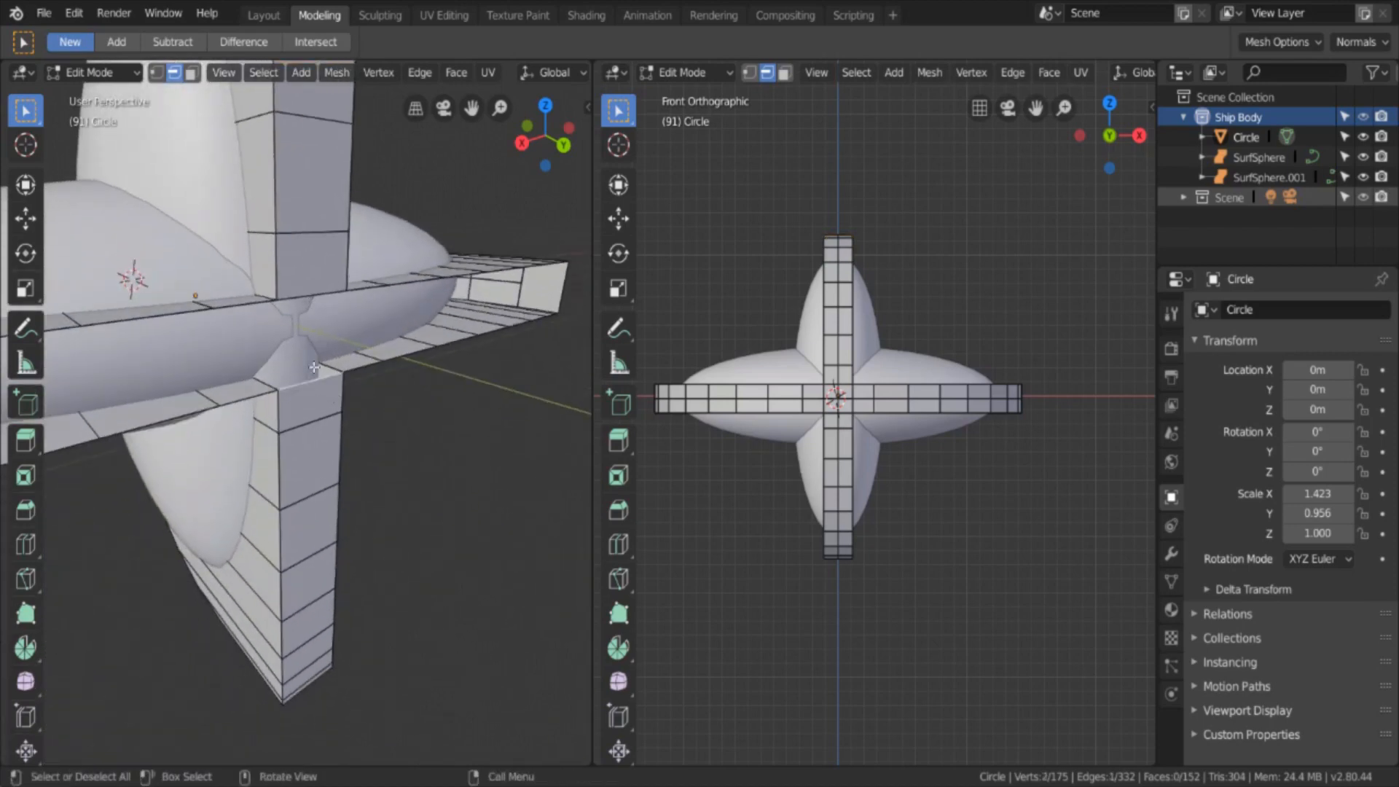
left_click(312, 296, "shift")
middle_click_drag(368, 421, 363, 448)
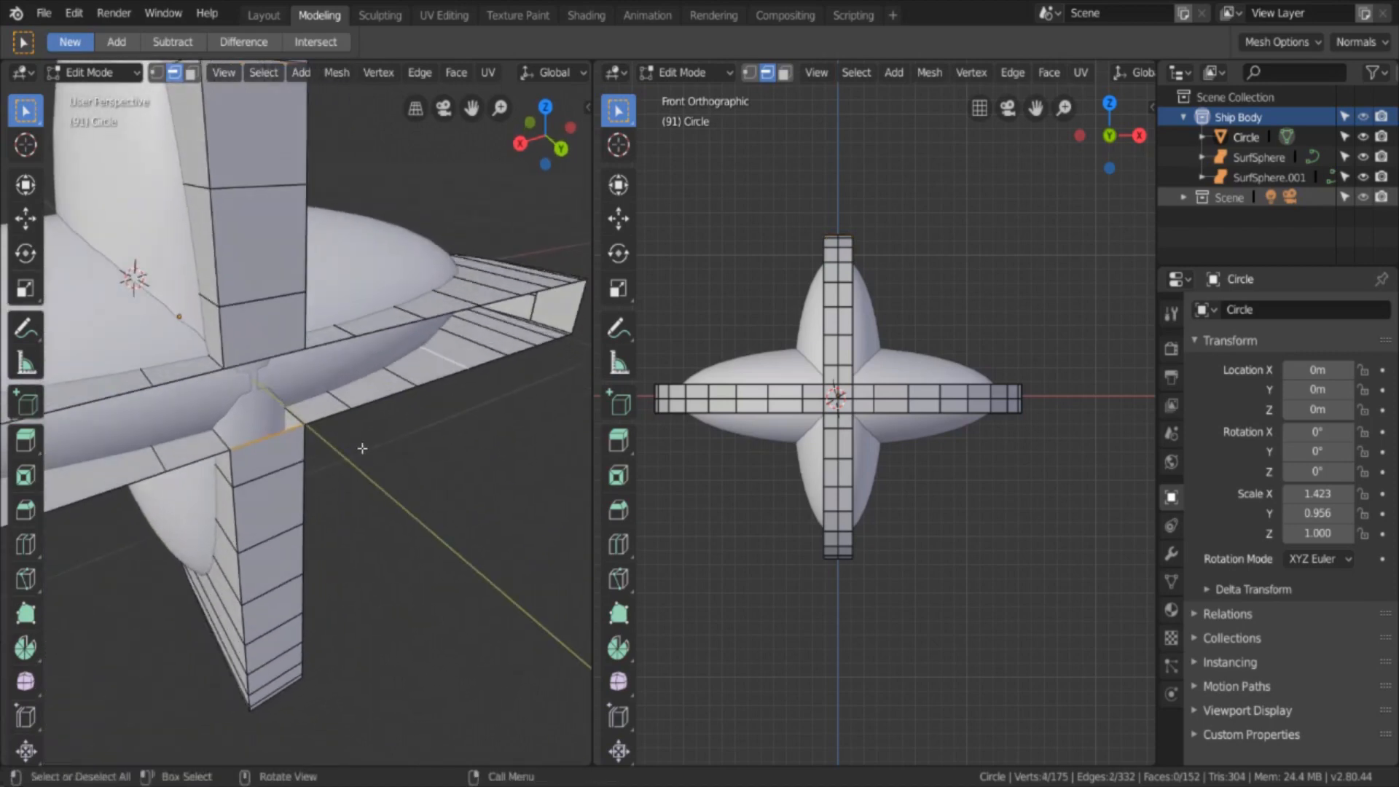
key("f")
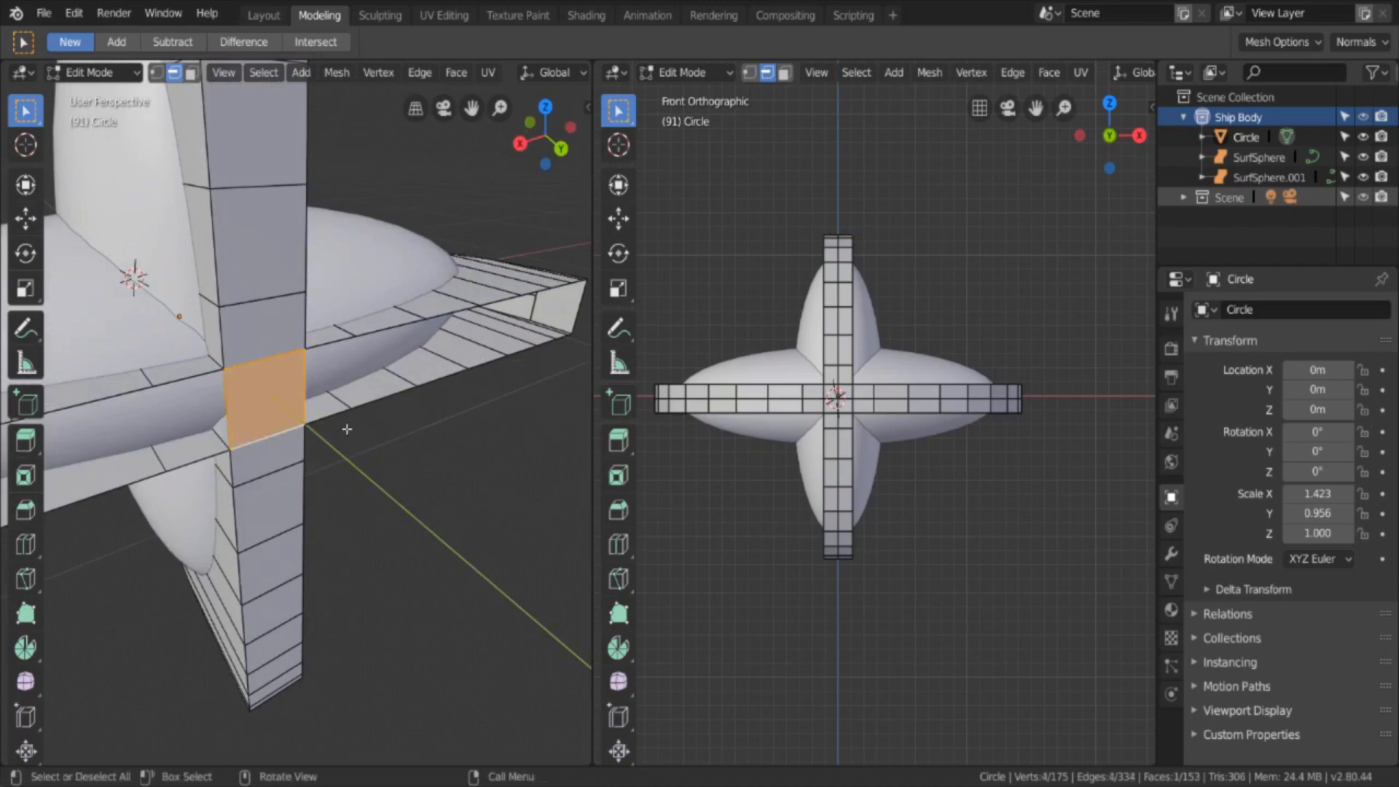
Step: Fill the first three back gaps of the horizontal strip's -X arm with faces, starting beside the crossing
left_click(333, 422)
left_click(330, 342, "shift")
key("f")
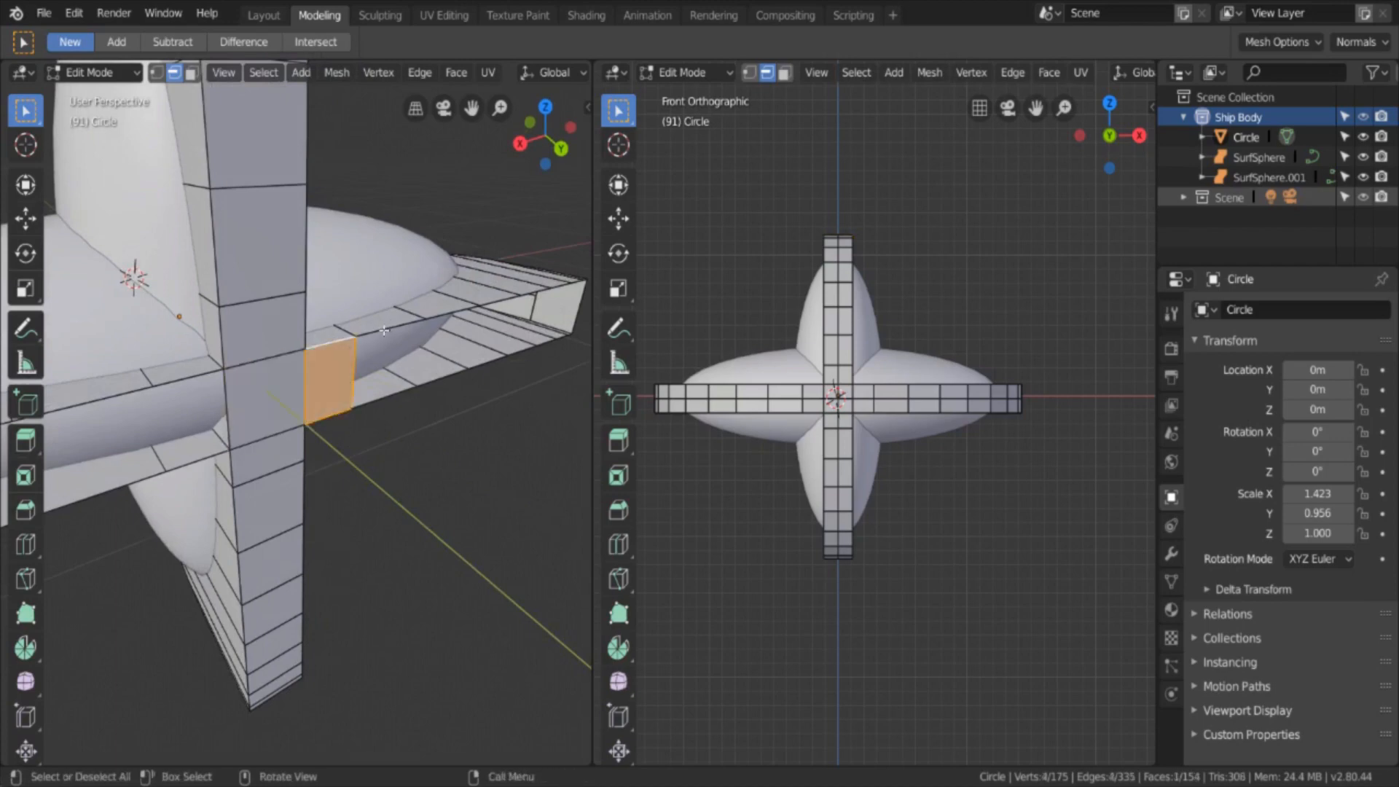
left_click(383, 387)
left_click(382, 395, "shift")
key("f")
left_click(440, 381)
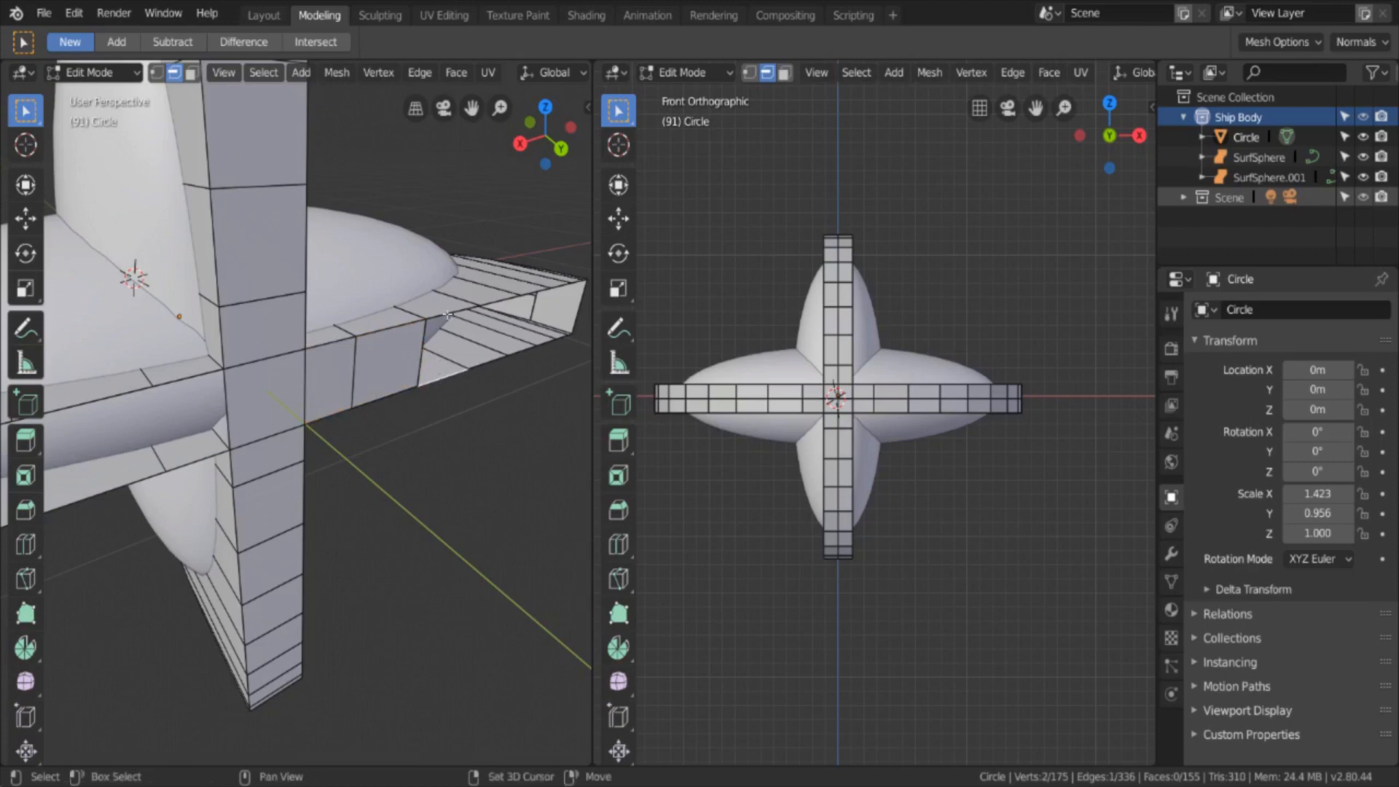
left_click(448, 319, "shift")
key("f")
Step: Extend the back closure of the horizontal strip's -X arm with three more faces towards its tip
middle_click_drag(454, 409, 275, 448)
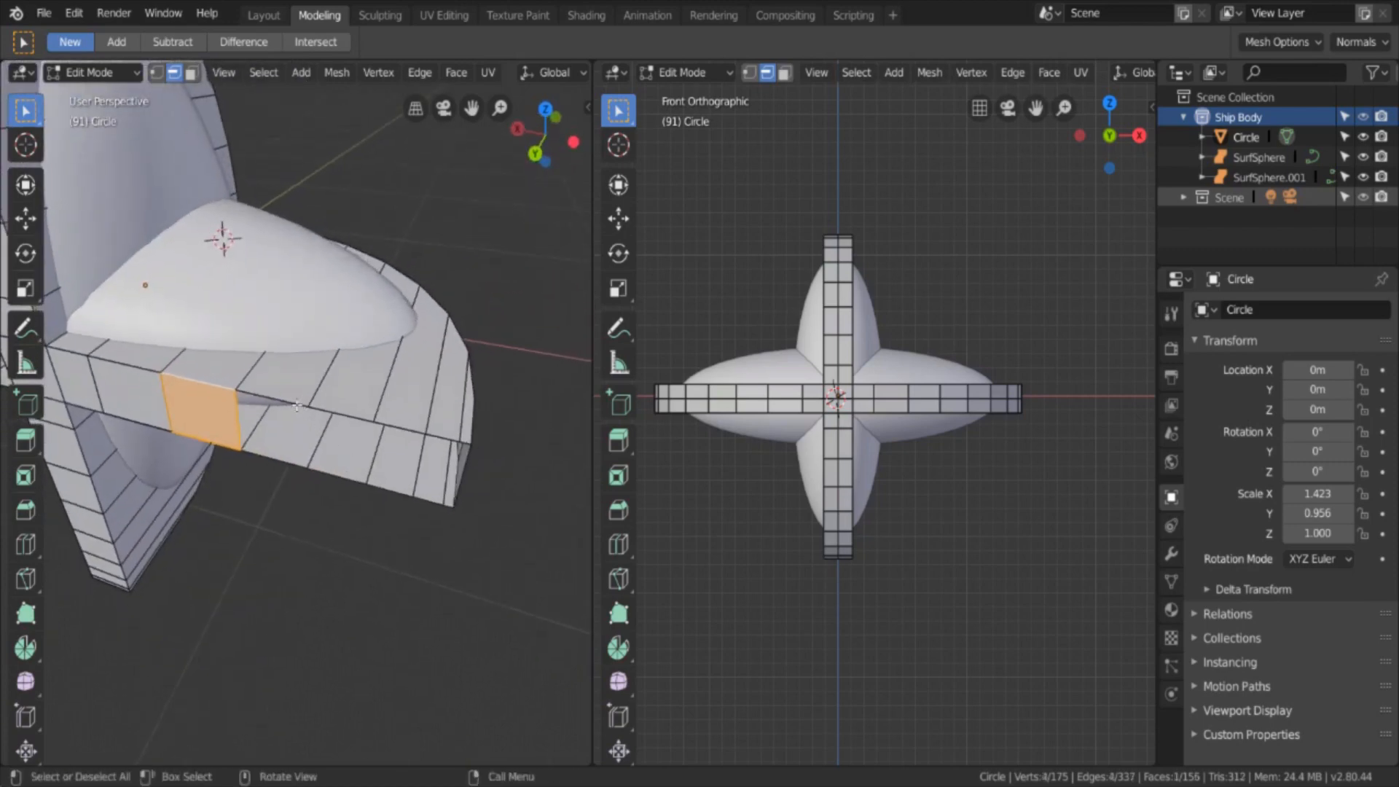
left_click(273, 449)
left_click(274, 451, "shift")
key("f")
left_click(332, 470)
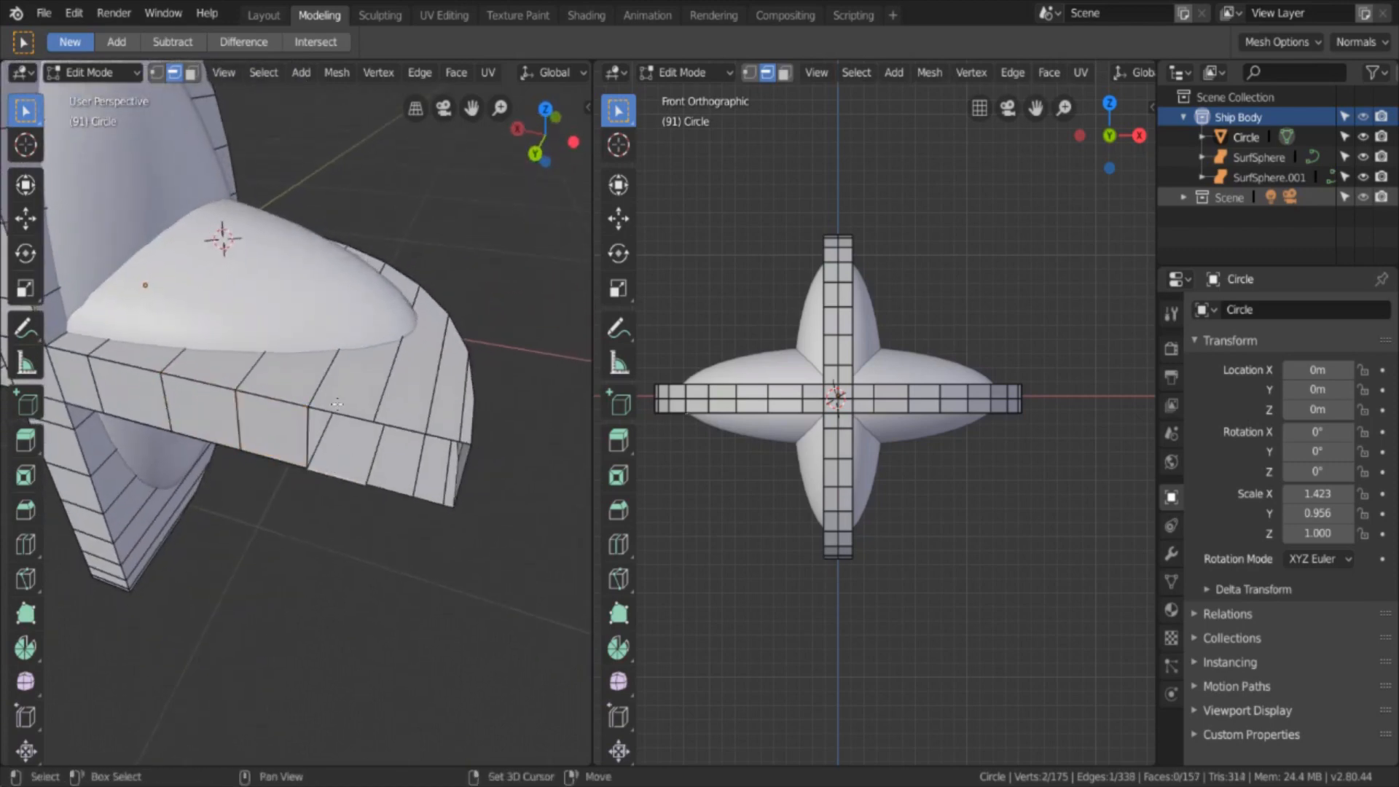
left_click(342, 418, "shift")
key("f")
left_click(391, 490)
left_click(400, 429, "shift")
key("f")
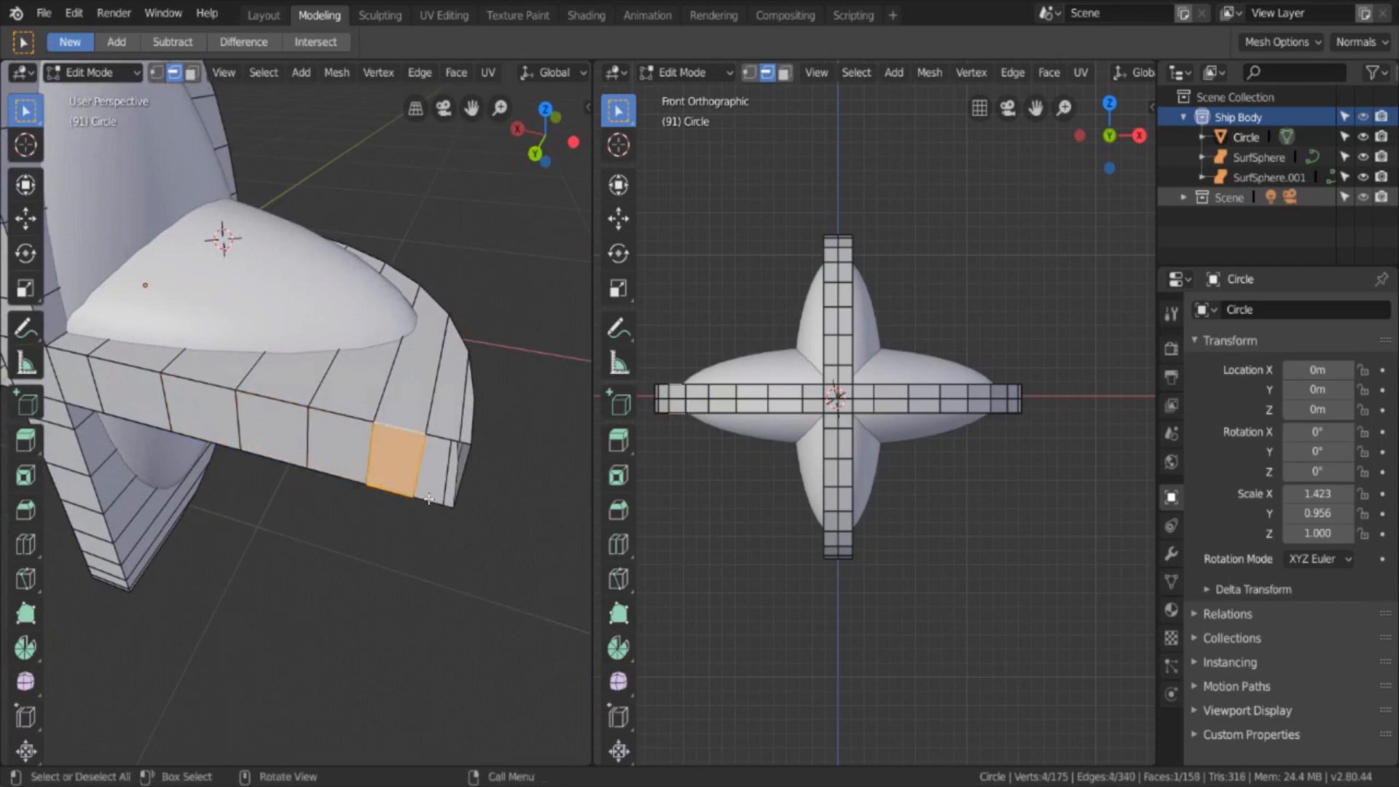
Step: Close the last two back gaps at the horizontal strip's -X tip with faces, and select the whole mesh
left_click(431, 438)
left_click(433, 437, "shift")
key("f")
middle_click_drag(406, 595, 266, 575)
scroll(266, 576, "up", 2)
middle_click_drag(216, 484, 244, 491)
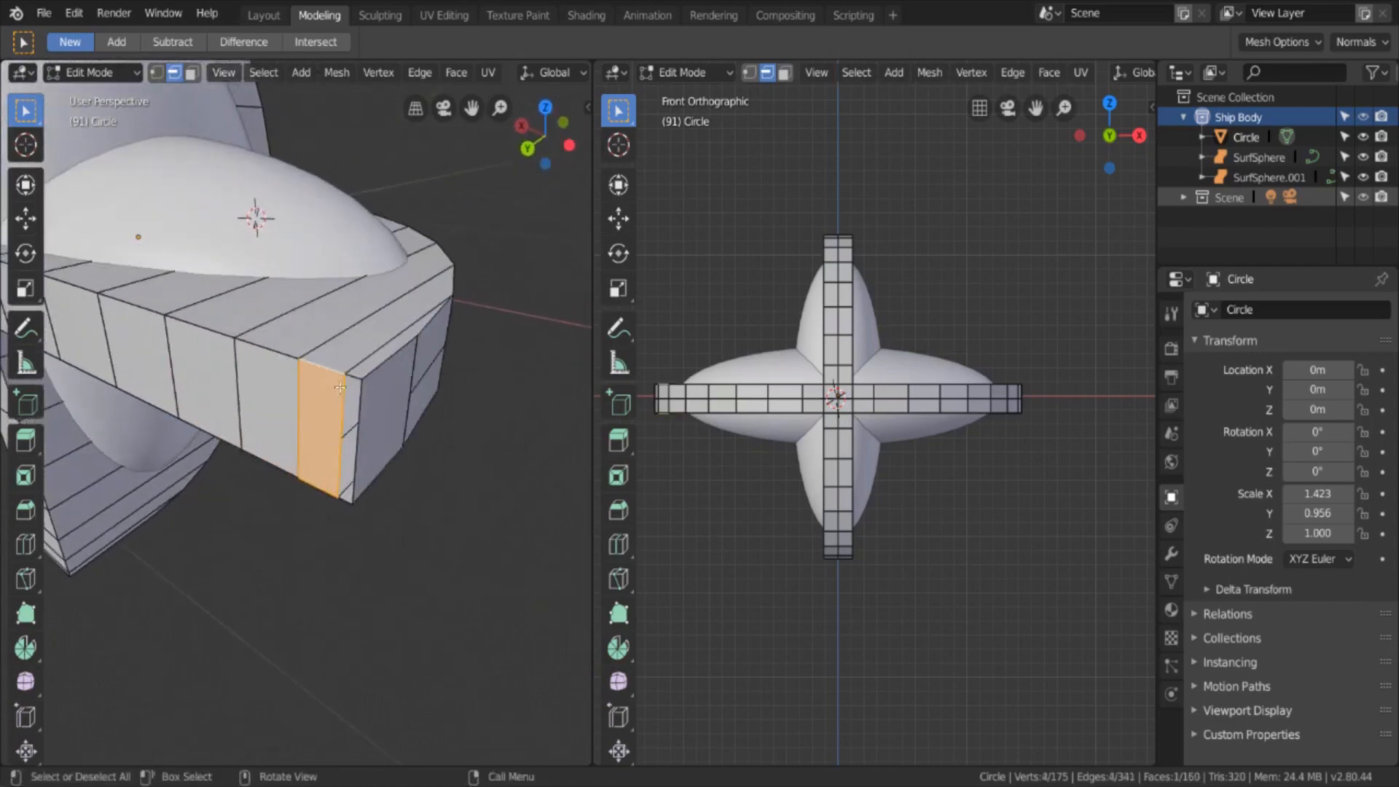
left_click(339, 444)
left_click(344, 502, "shift")
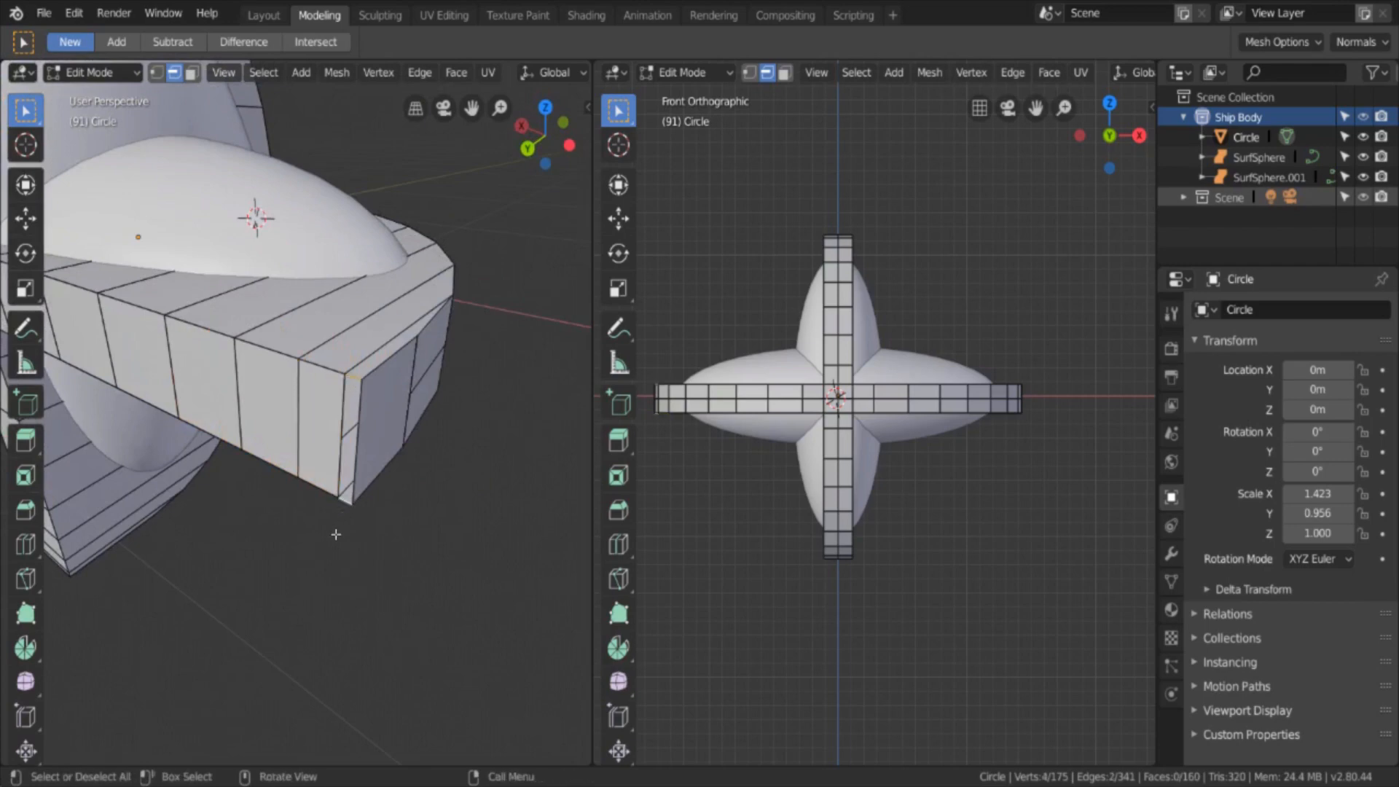
key("f")
key("a")
Step: Clear the selection and fill the two back gaps of the horizontal strip's +X arm nearest the crossing with faces
scroll(265, 534, "down", 3)
middle_click_drag(150, 515, 406, 581, "shift")
scroll(445, 450, "up", 3)
scroll(477, 435, "up", 2)
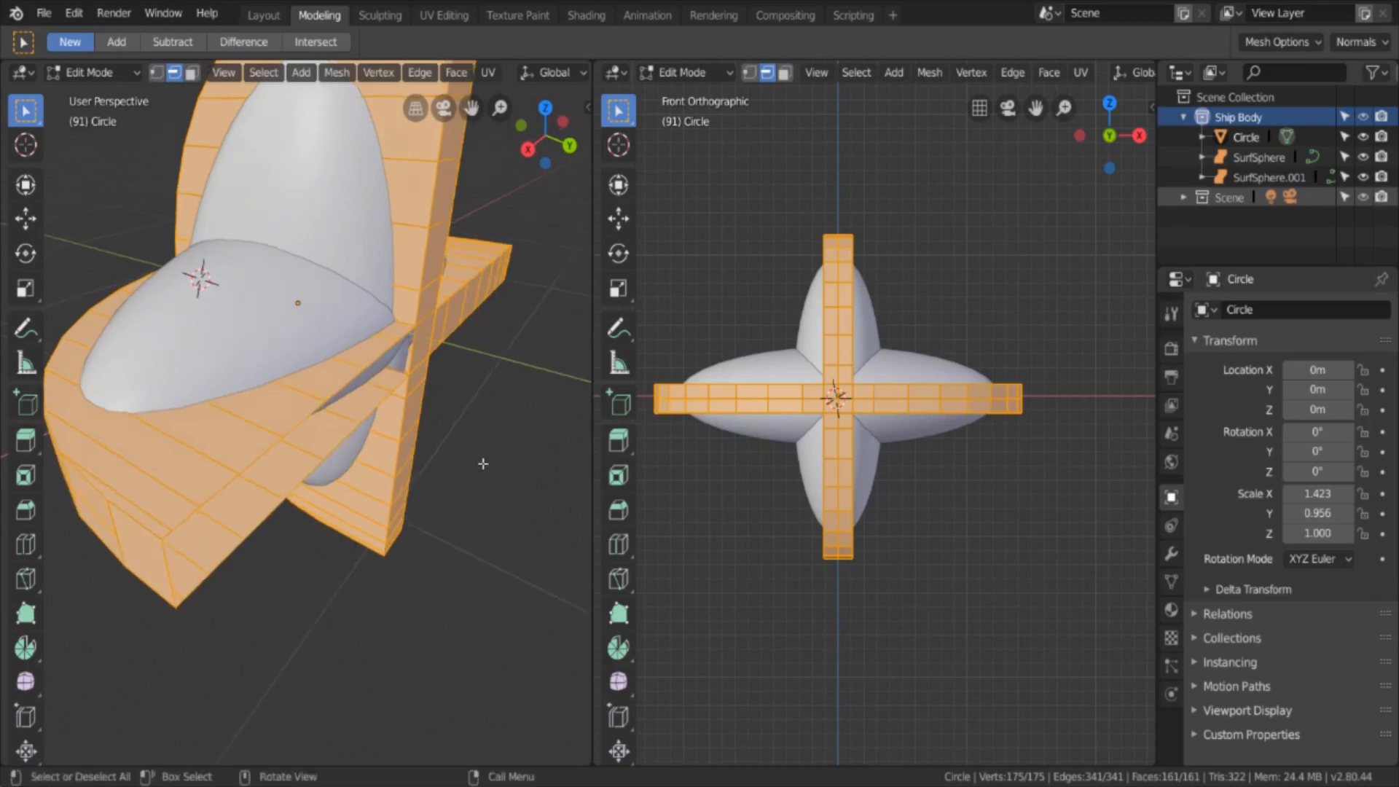
key("alt+a")
scroll(447, 384, "up", 2)
left_click(421, 383)
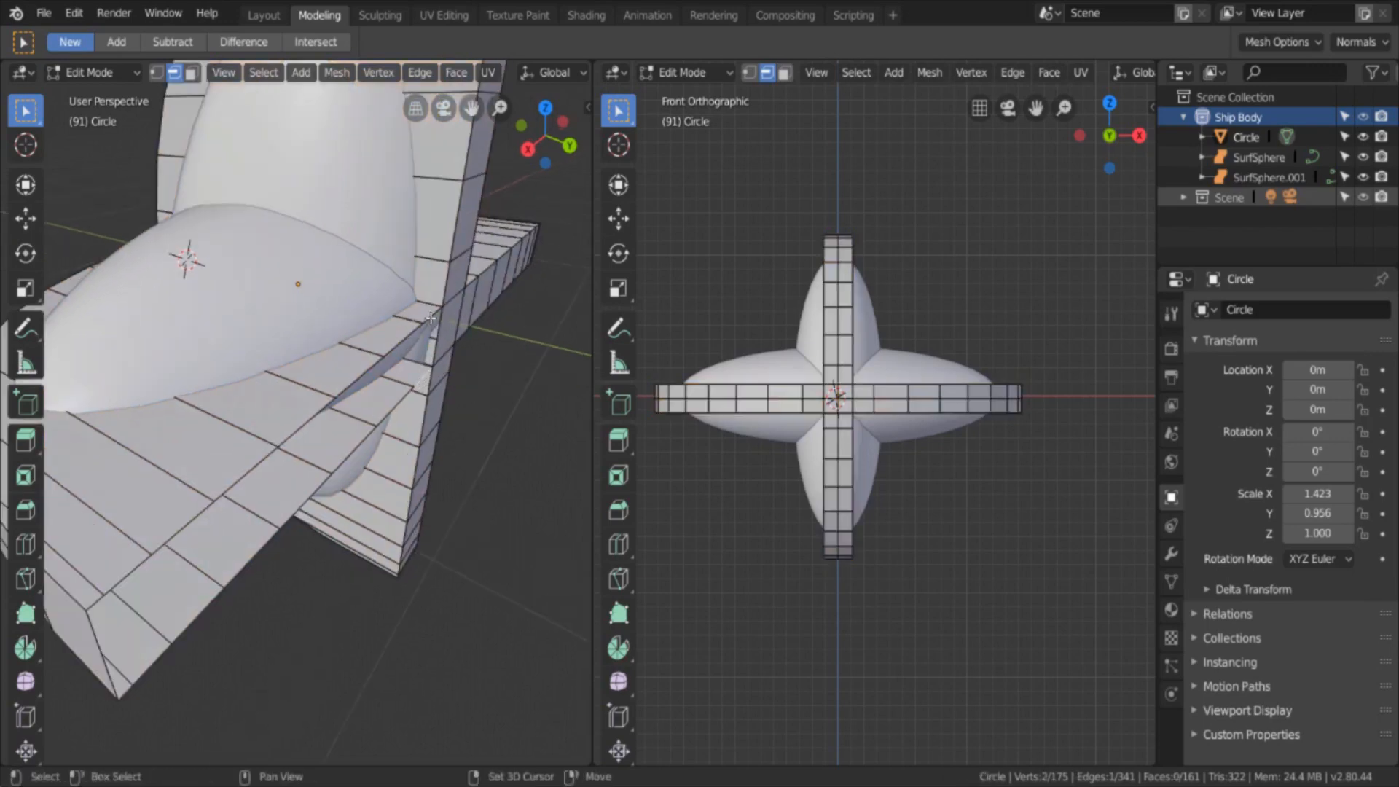
left_click(427, 319, "shift")
key("f")
left_click(395, 347)
left_click(403, 392, "shift")
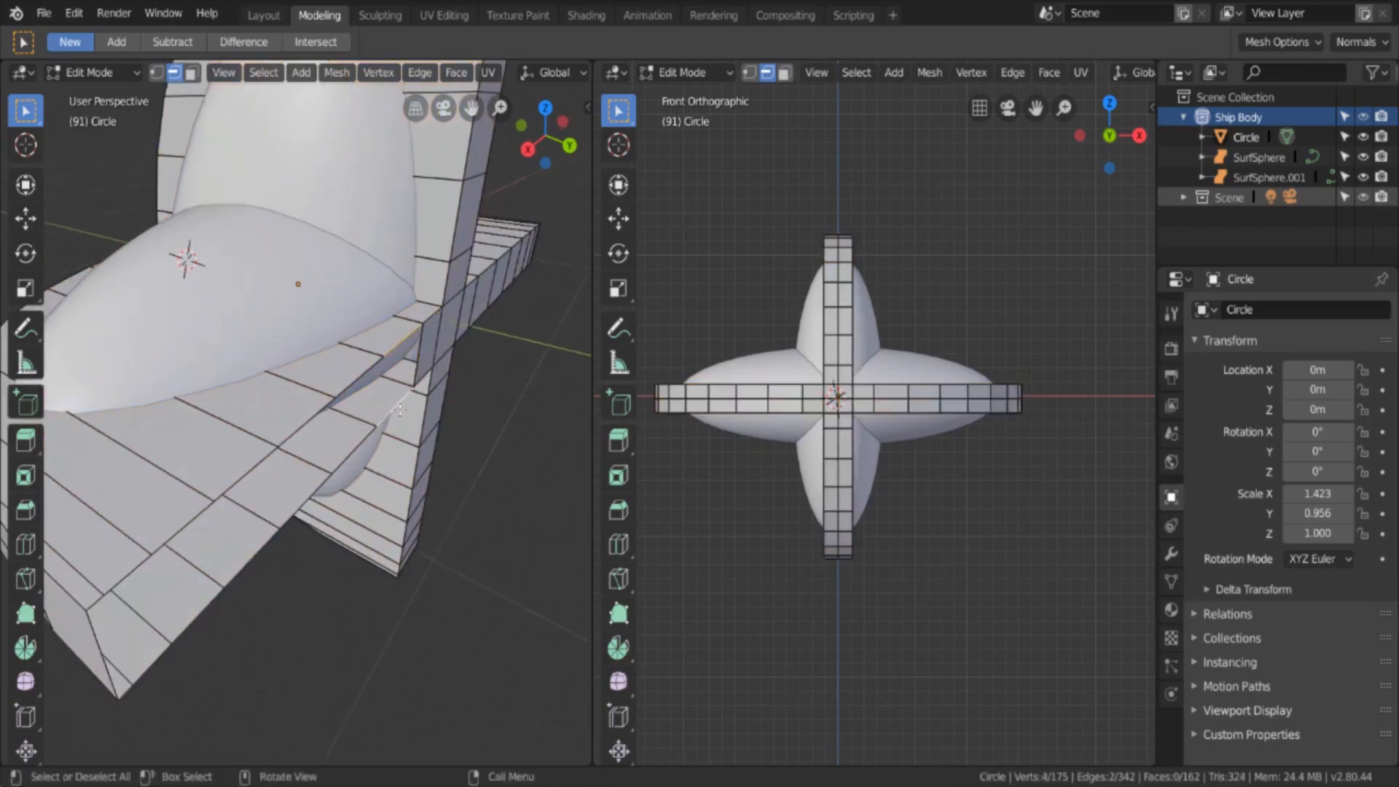
key("f")
Step: Bridge the upper and lower back edges along the middle of the horizontal strip's +X arm with three faces
left_click(355, 446)
left_click(346, 385, "shift")
key("f")
left_click(320, 414)
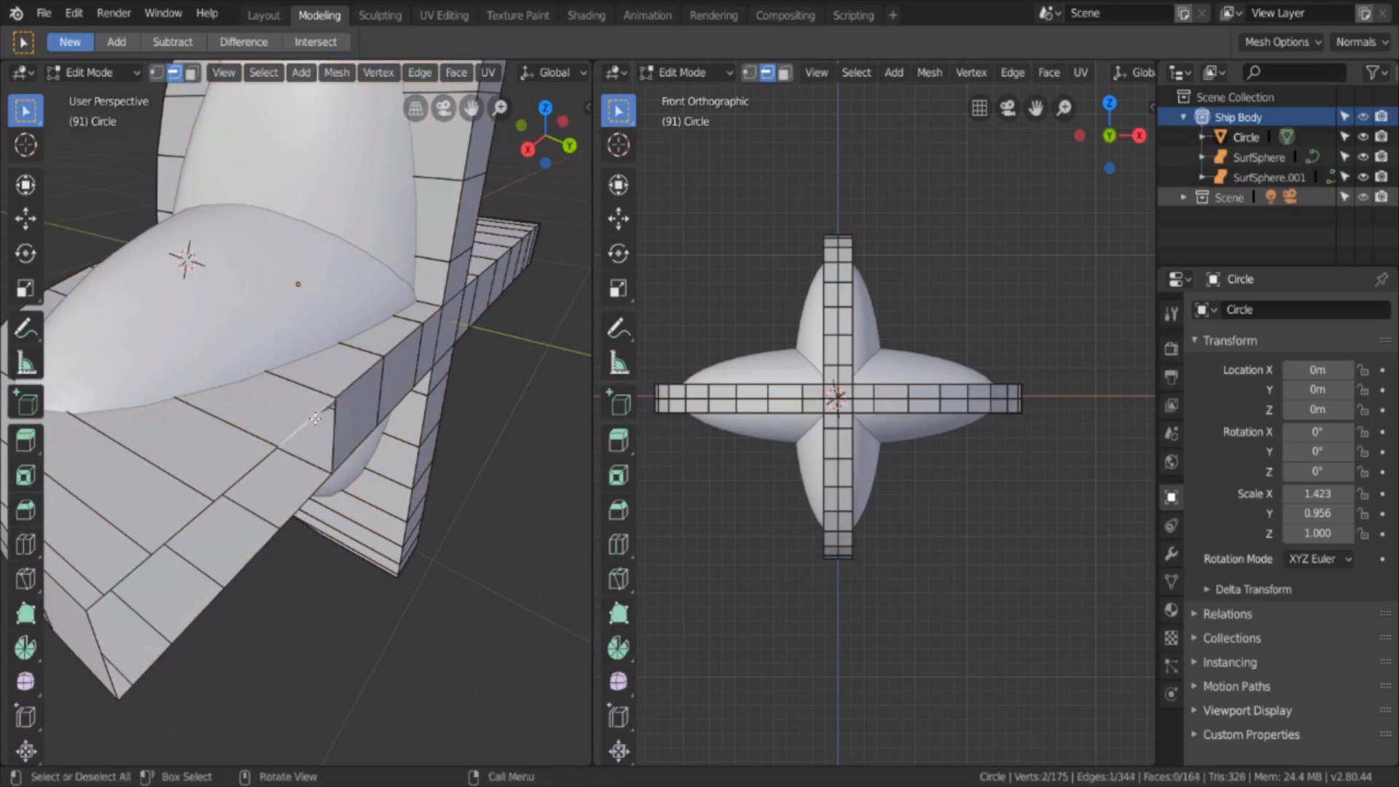
left_click(313, 492, "shift")
key("f")
left_click(251, 483)
left_click(251, 557, "shift")
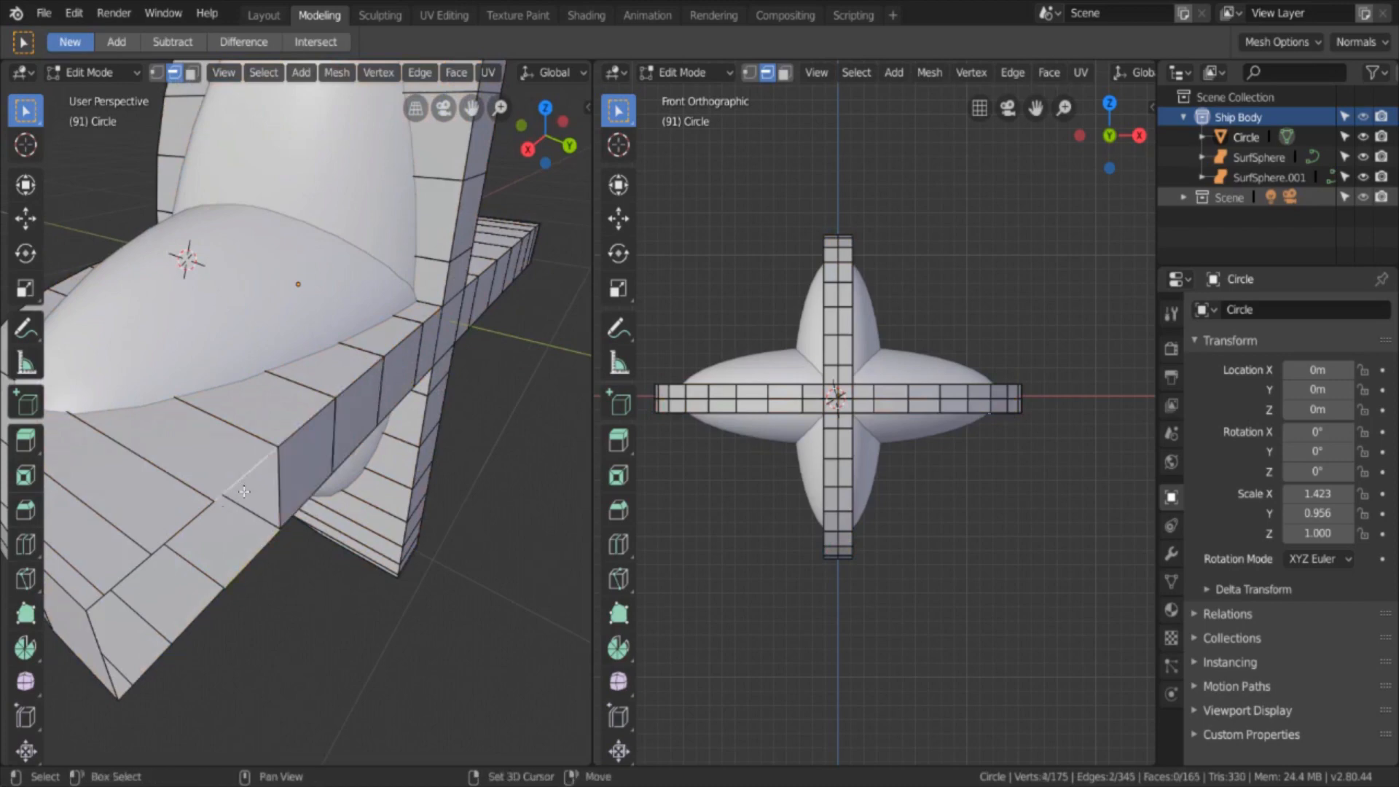
key("f")
Step: Close the remaining back gaps out to the tip of the horizontal strip's +X arm with faces
left_click(182, 532)
left_click(199, 613, "shift")
key("f")
left_click(151, 662)
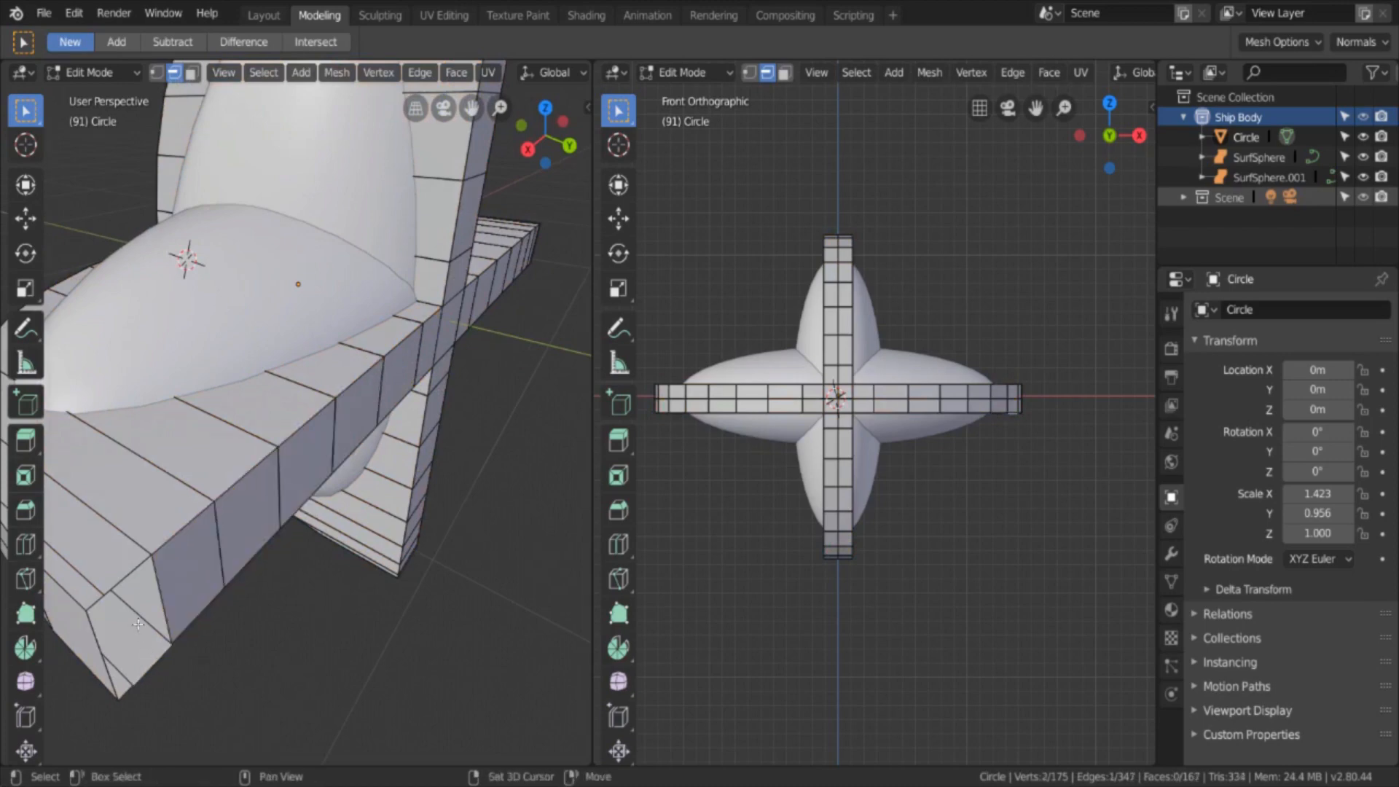
left_click(128, 576, "shift")
key("f")
left_click(97, 601)
left_click(111, 676, "shift")
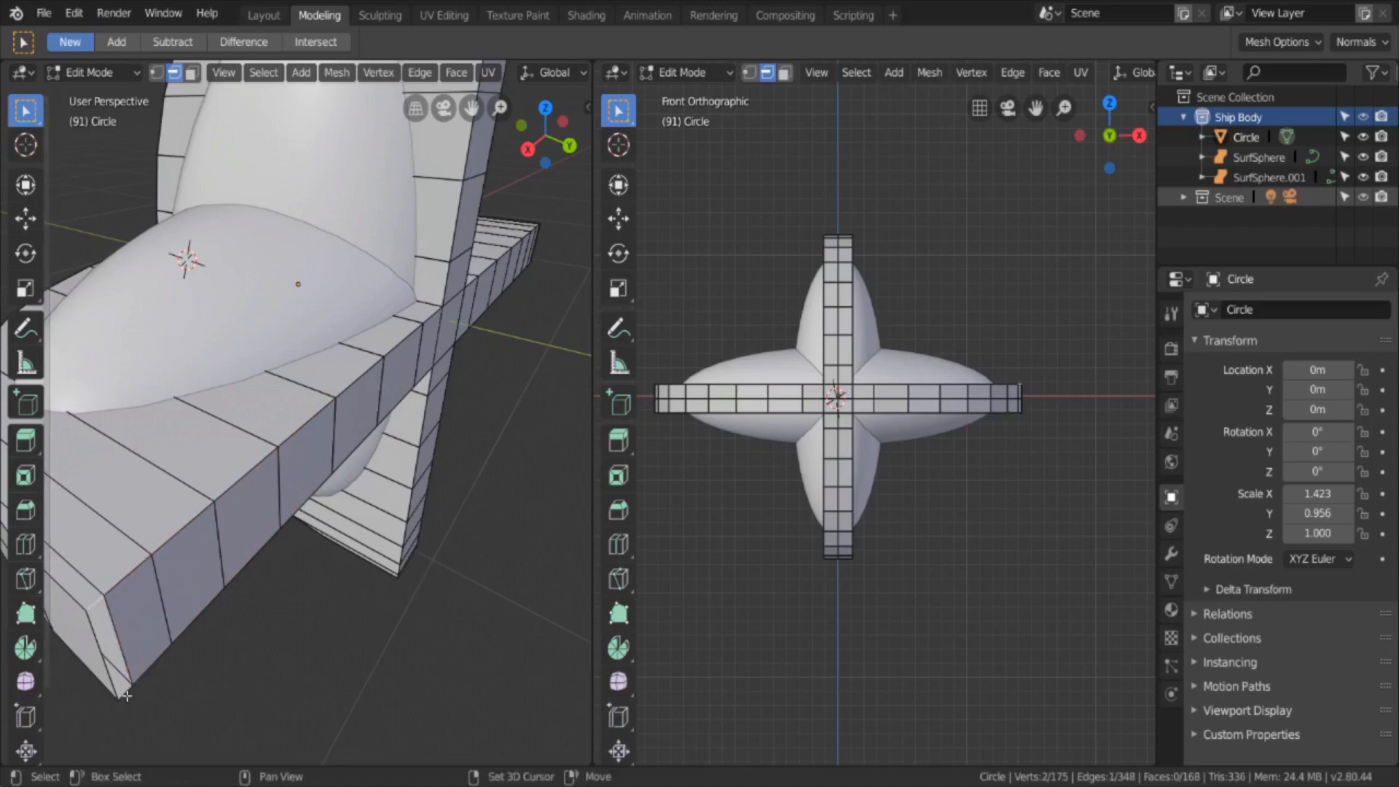
key("f")
middle_click_drag(116, 674, 246, 508)
Step: Add a centred lengthwise loop cut around the horizontal strip and select the whole mesh
key("a")
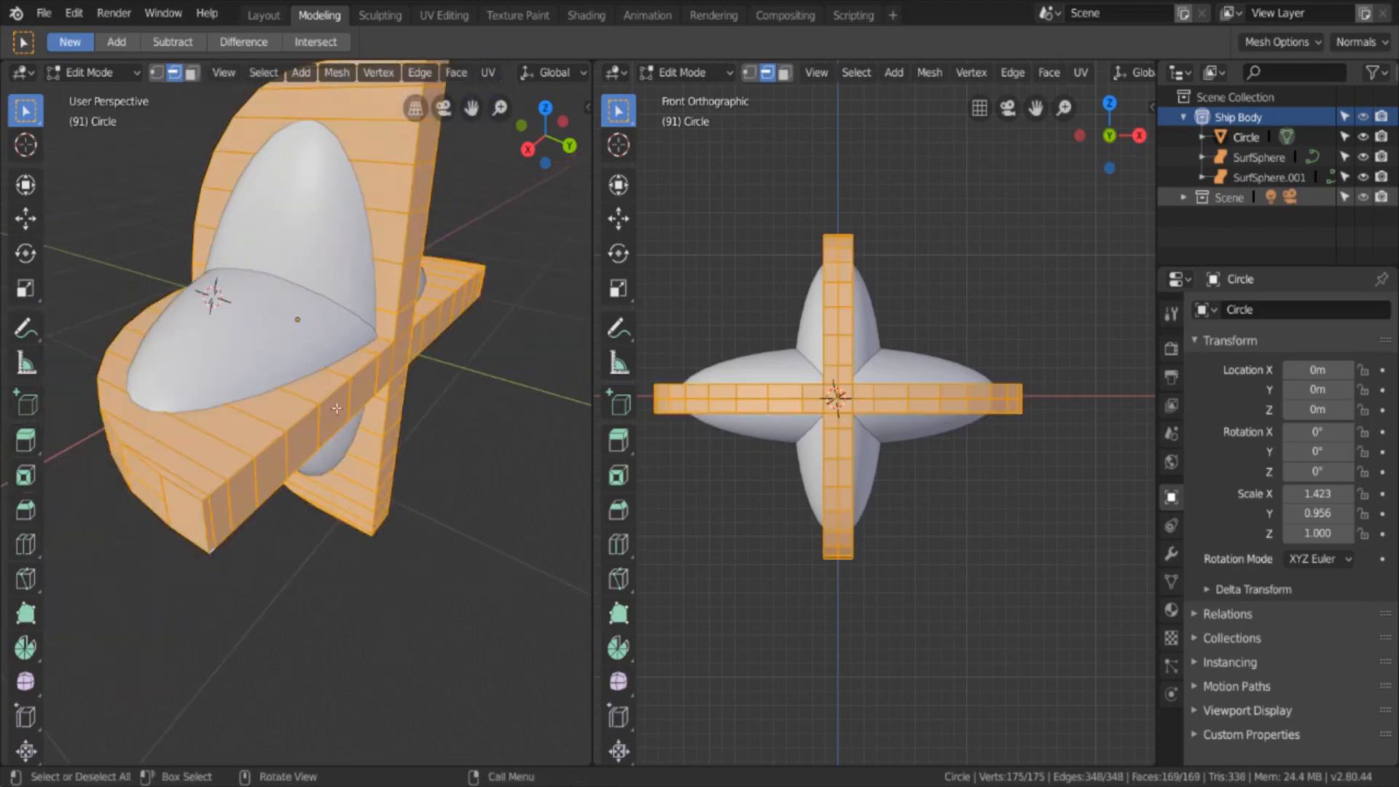
key("ctrl+r")
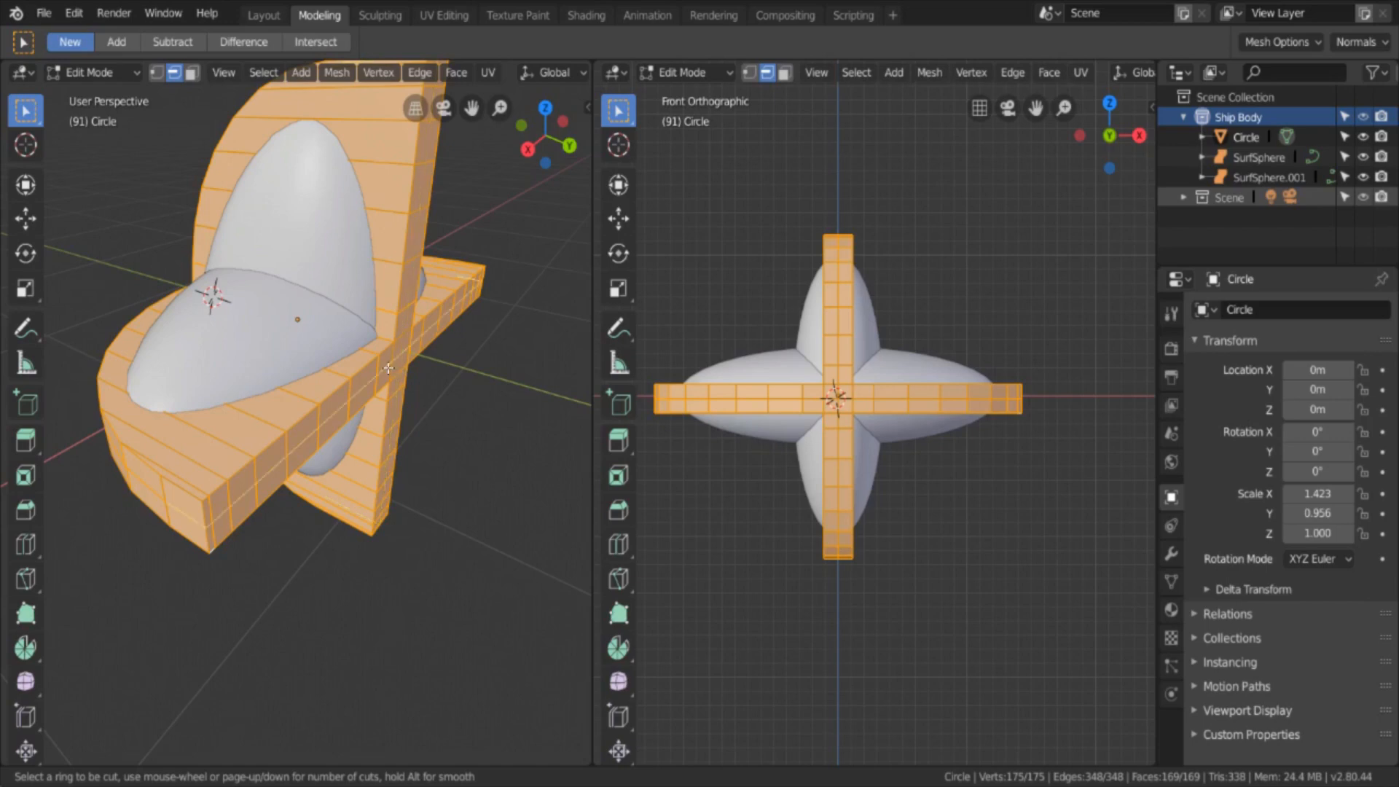
left_click(388, 368)
right_click(388, 368)
middle_click_drag(388, 368, 413, 335)
key("alt+a")
key("a")
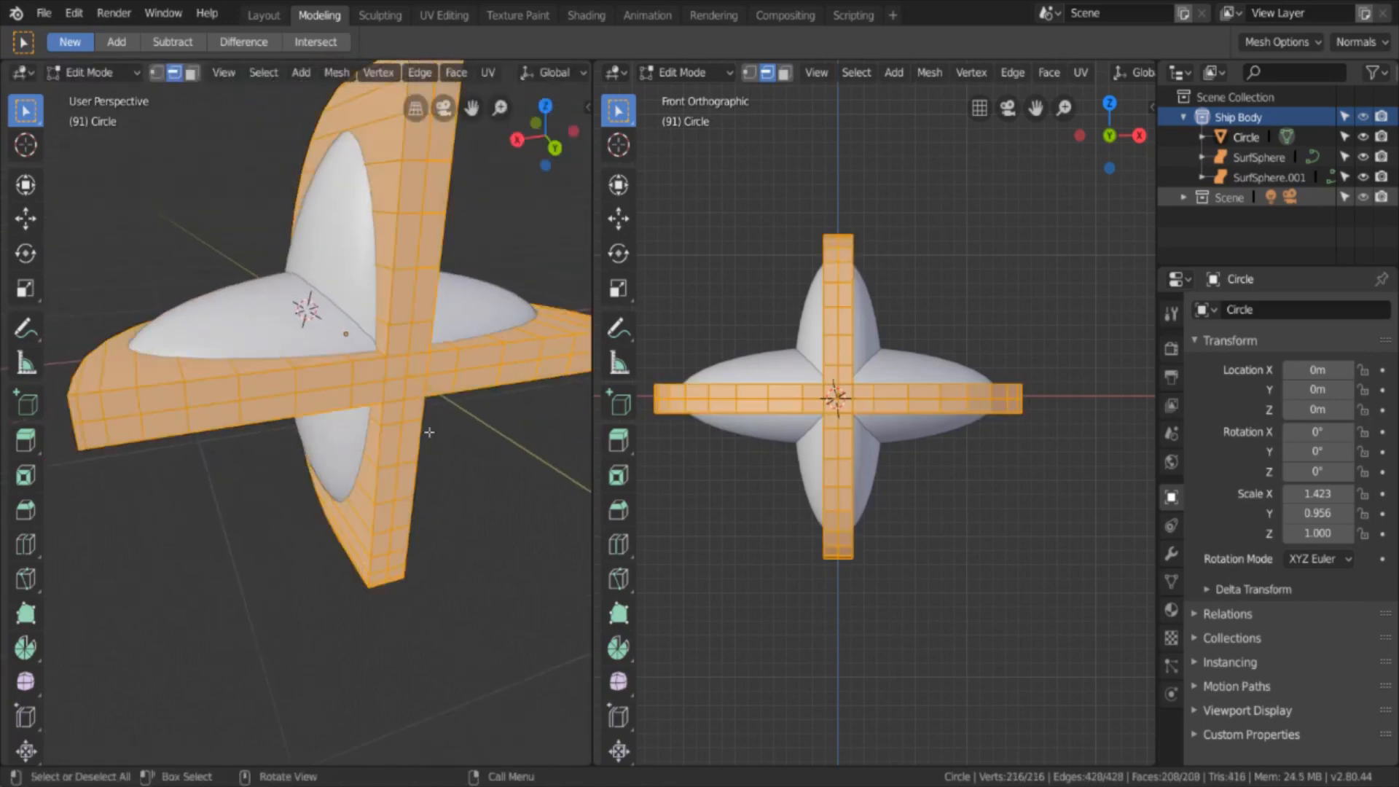
Step: Clear the selection and examine the crossing strips from all sides, finishing in object mode
middle_click_drag(430, 433, 422, 466)
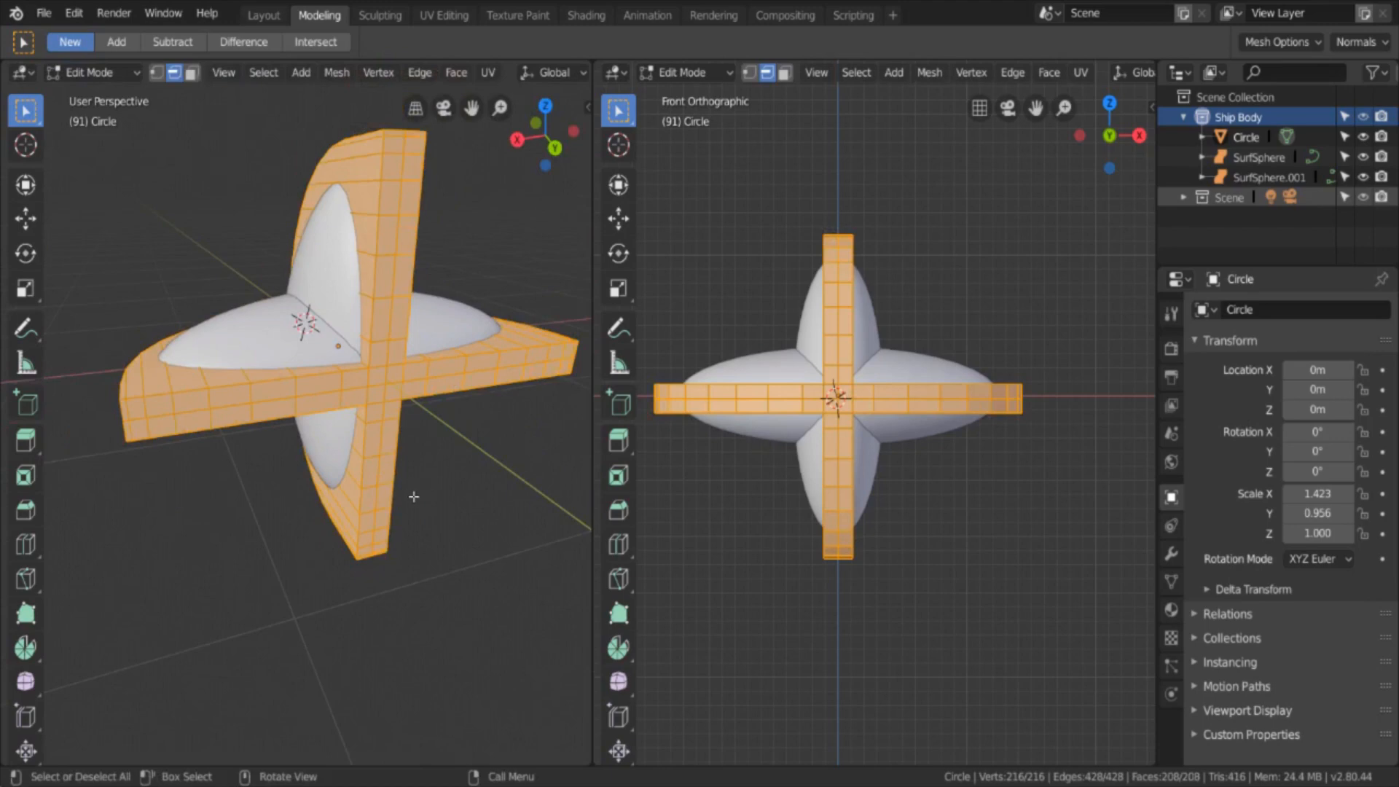
key("alt+a")
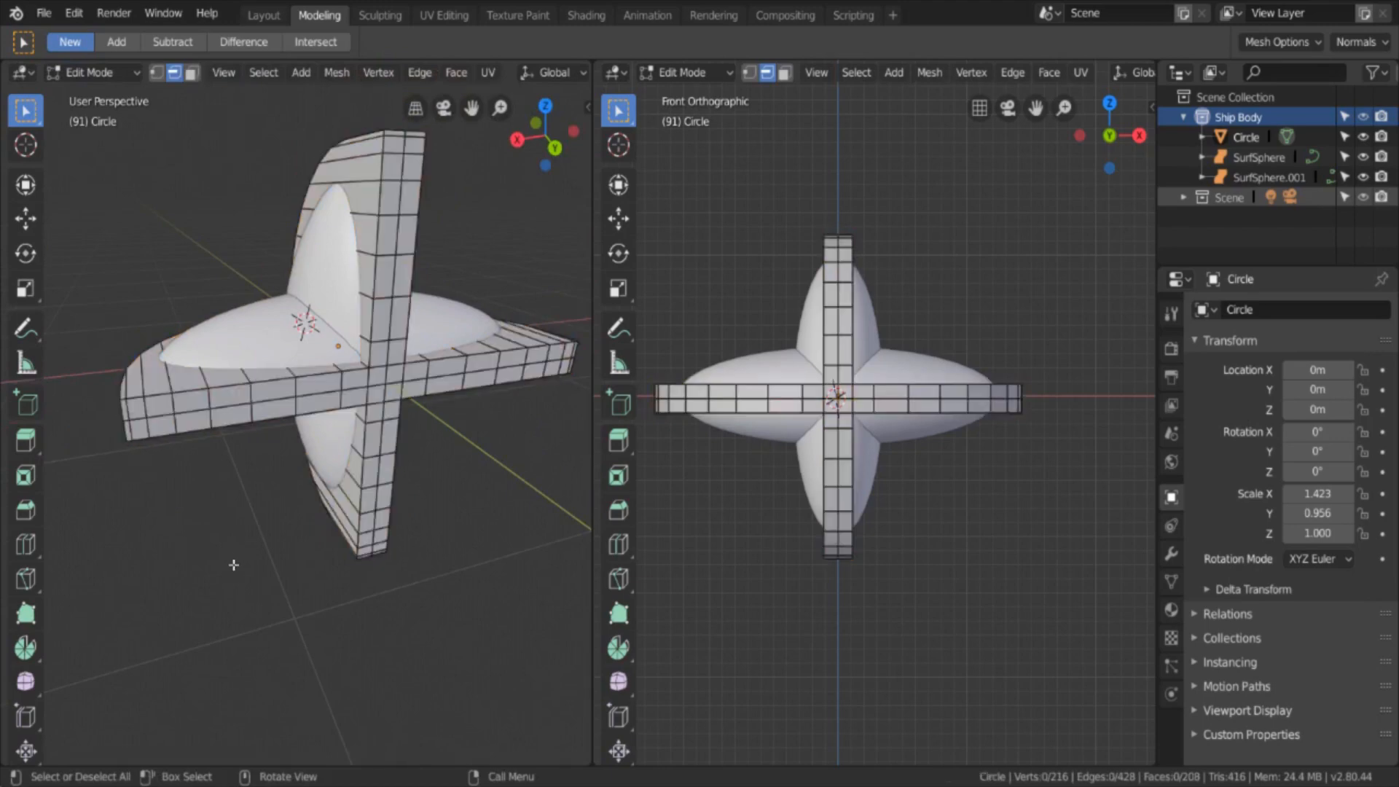
middle_click_drag(234, 565, 364, 306)
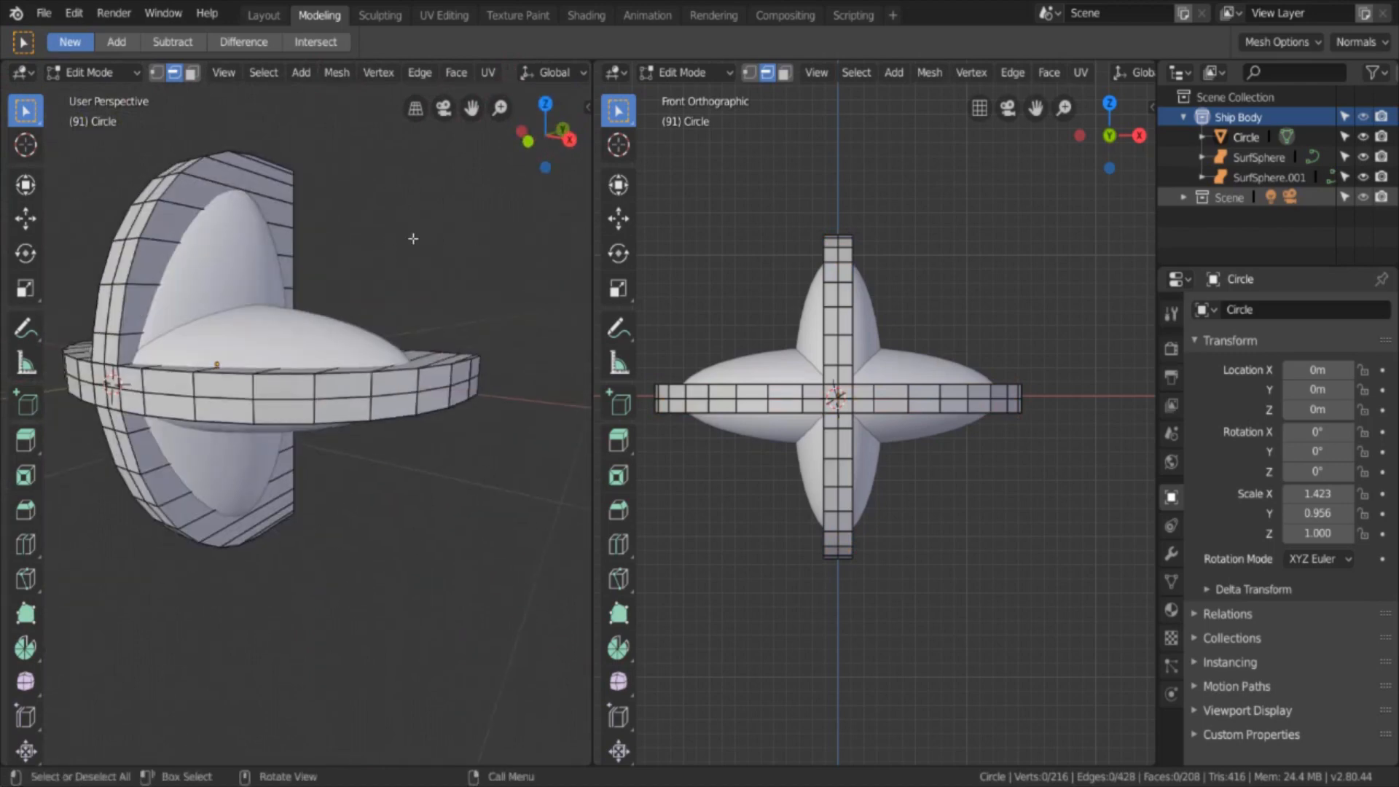
middle_click_drag(419, 241, 312, 372)
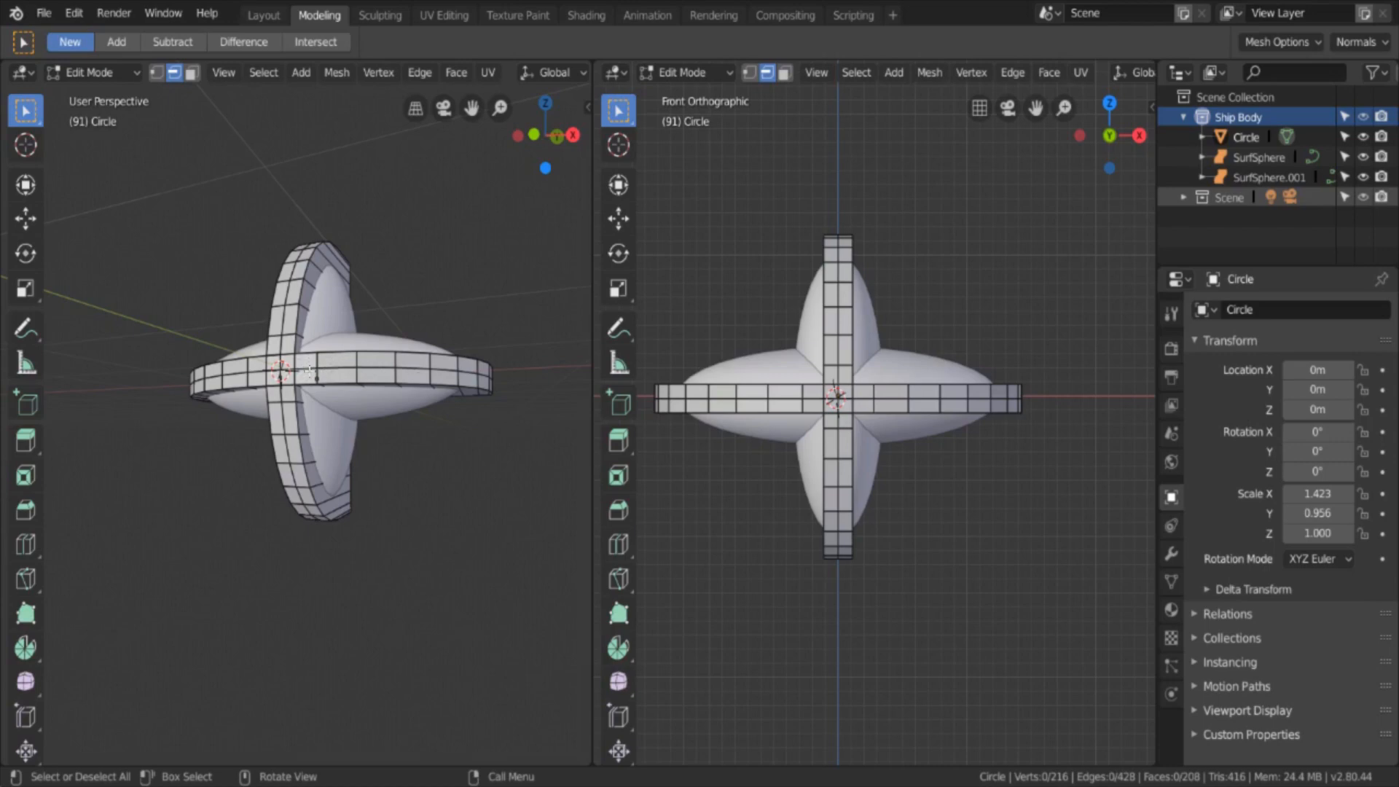
middle_click_drag(431, 372, 424, 496)
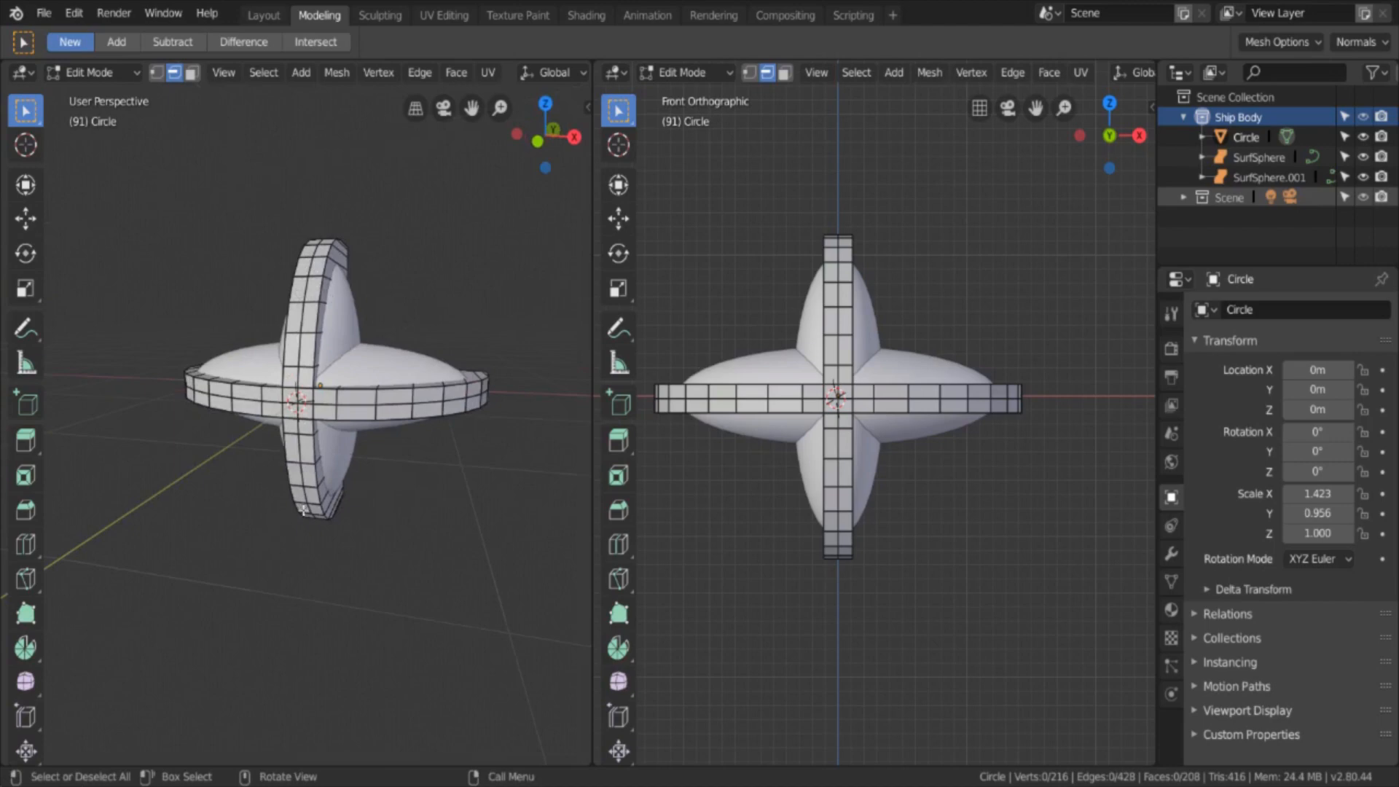
middle_click_drag(325, 578, 284, 440)
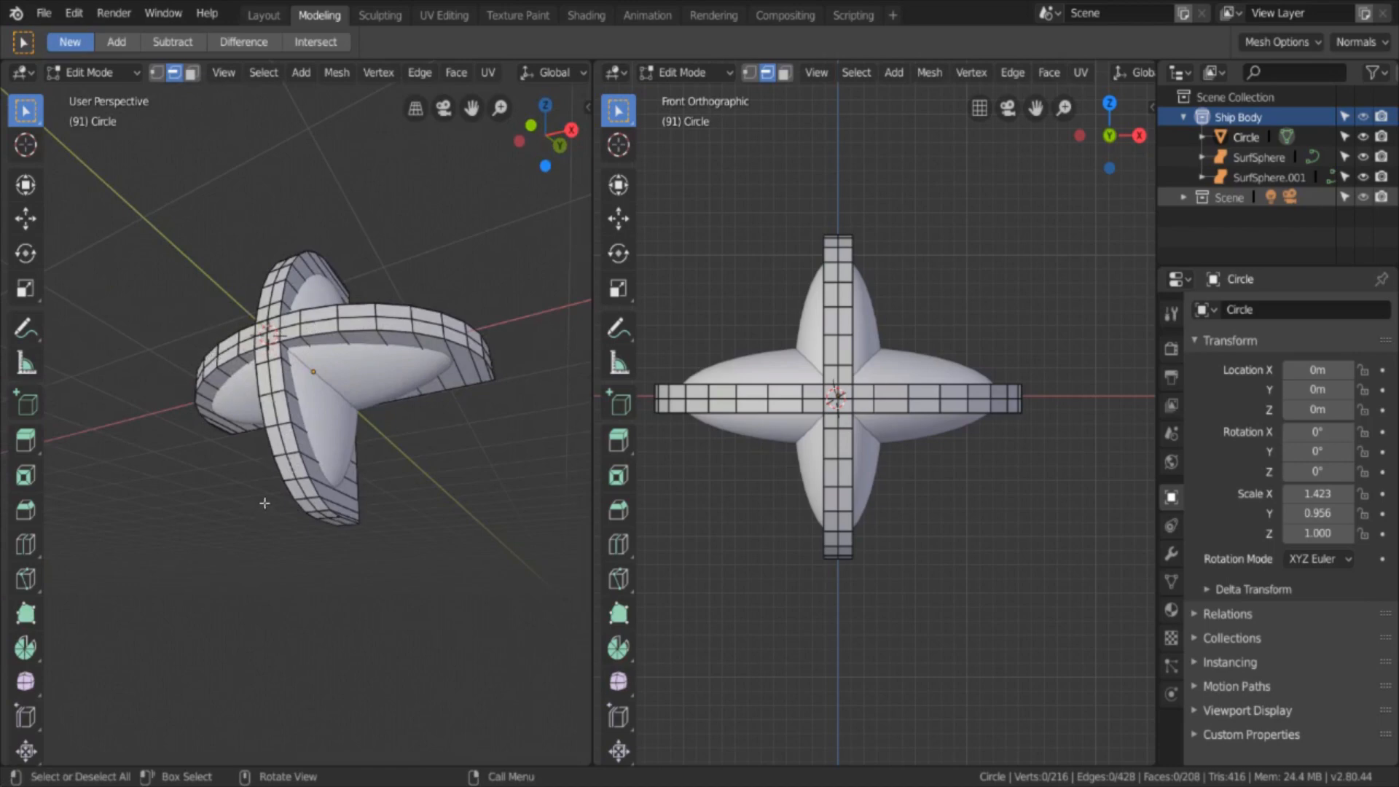
mouse_move(312, 522)
middle_mouse_down()
mouse_move(226, 549)
mouse_move(381, 603)
mouse_move(143, 556)
mouse_move(225, 580)
mouse_move(225, 604)
mouse_move(109, 558)
mouse_move(293, 528)
middle_mouse_up()
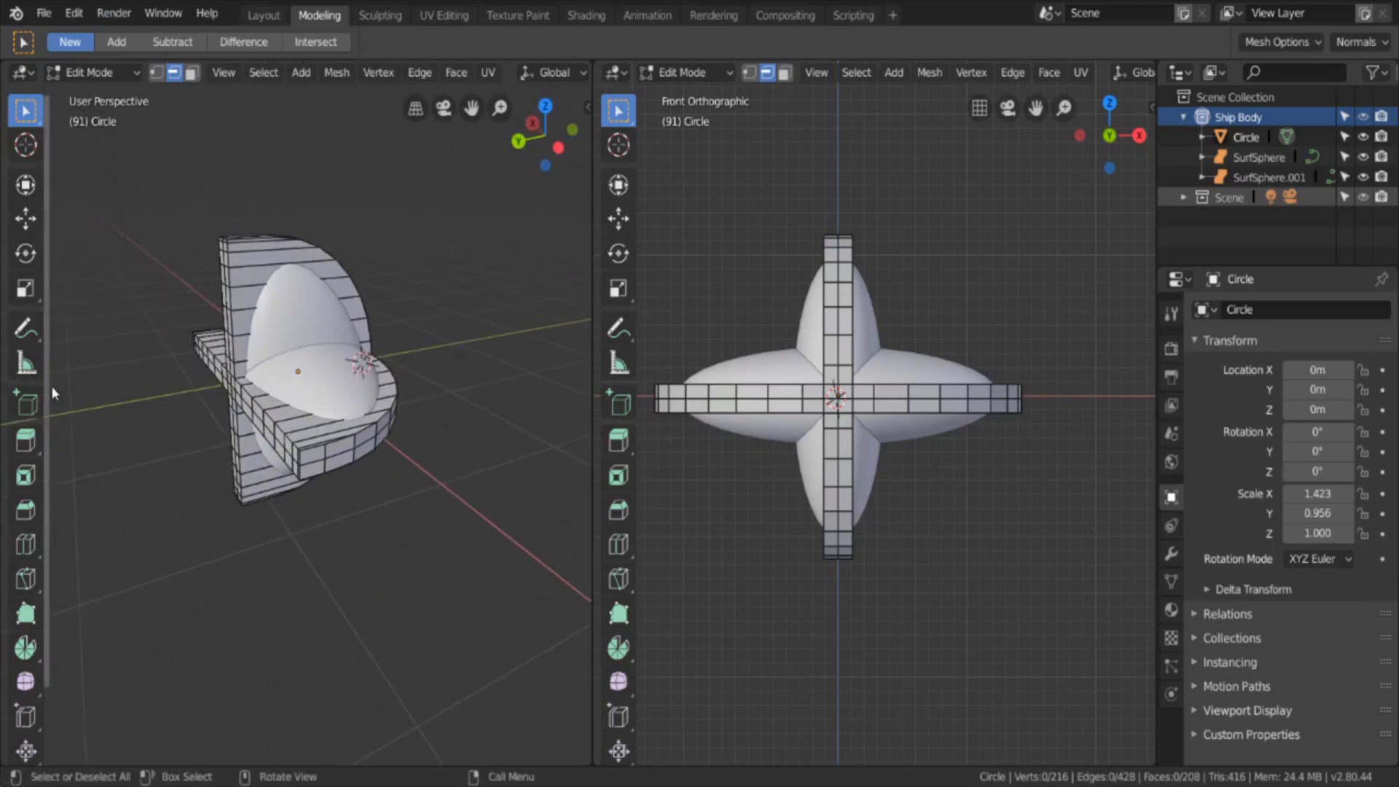
middle_click_drag(293, 527, 296, 435)
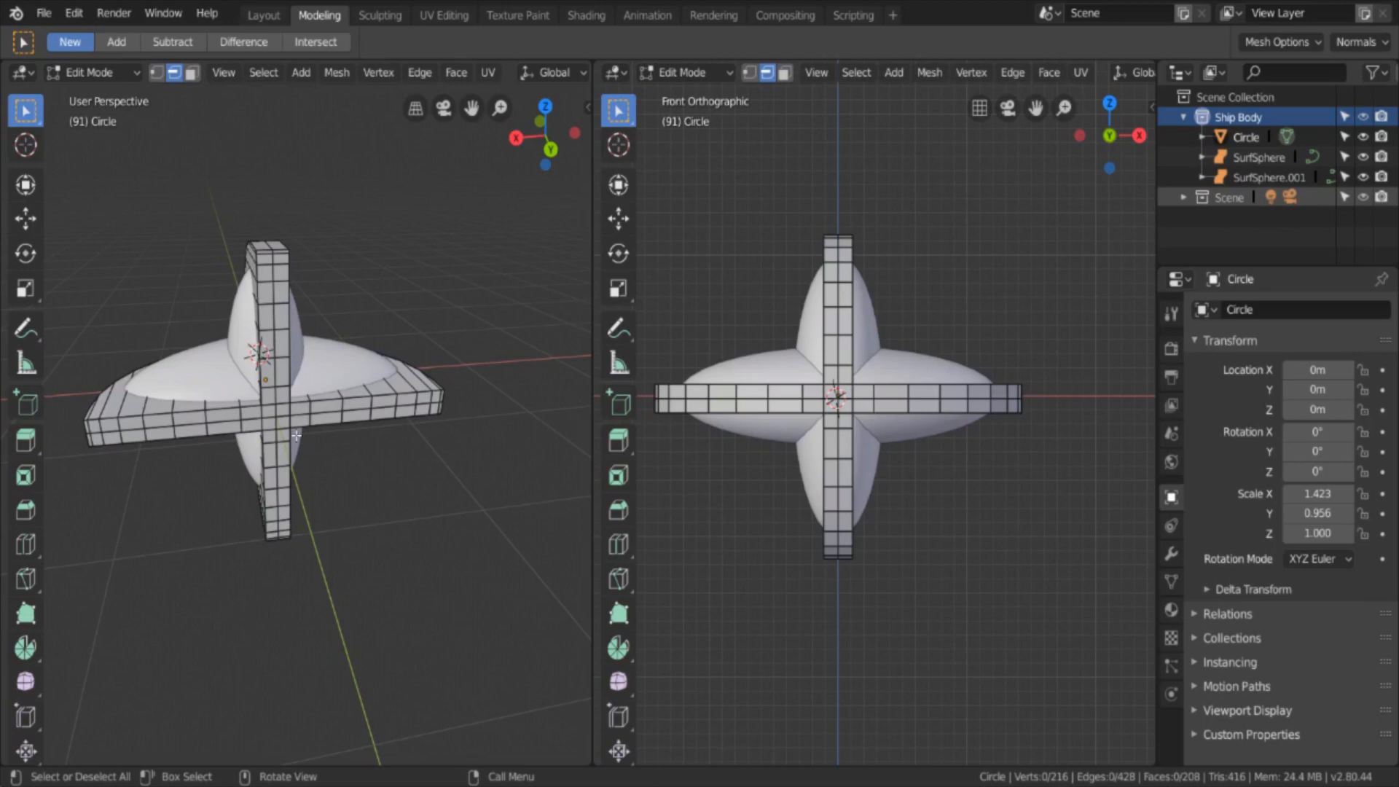
middle_click_drag(197, 403, 382, 491)
key("Tab")
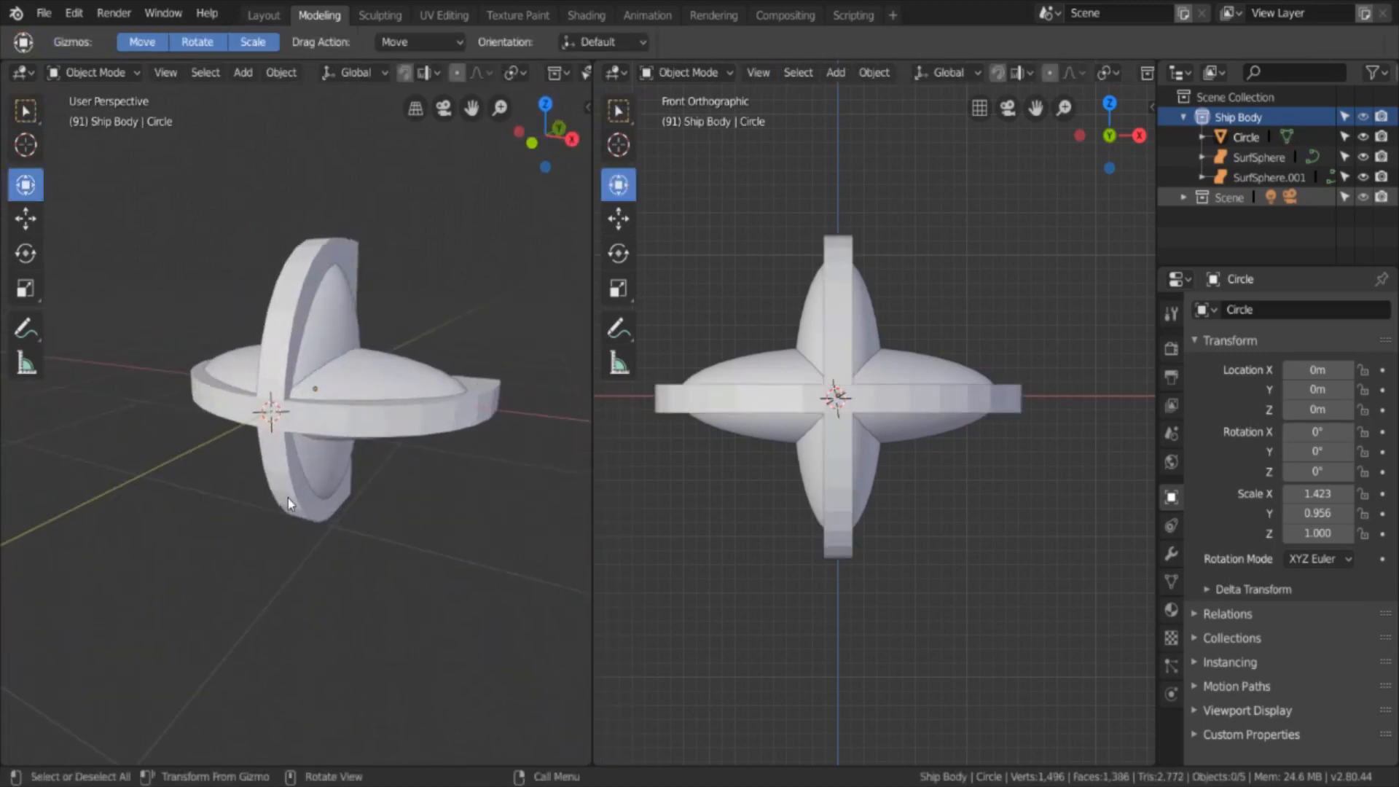
Step: Apply Shade Smooth to all faces of the crossing strips and return to object mode
key("Tab")
key("a")
key("ctrl+f")
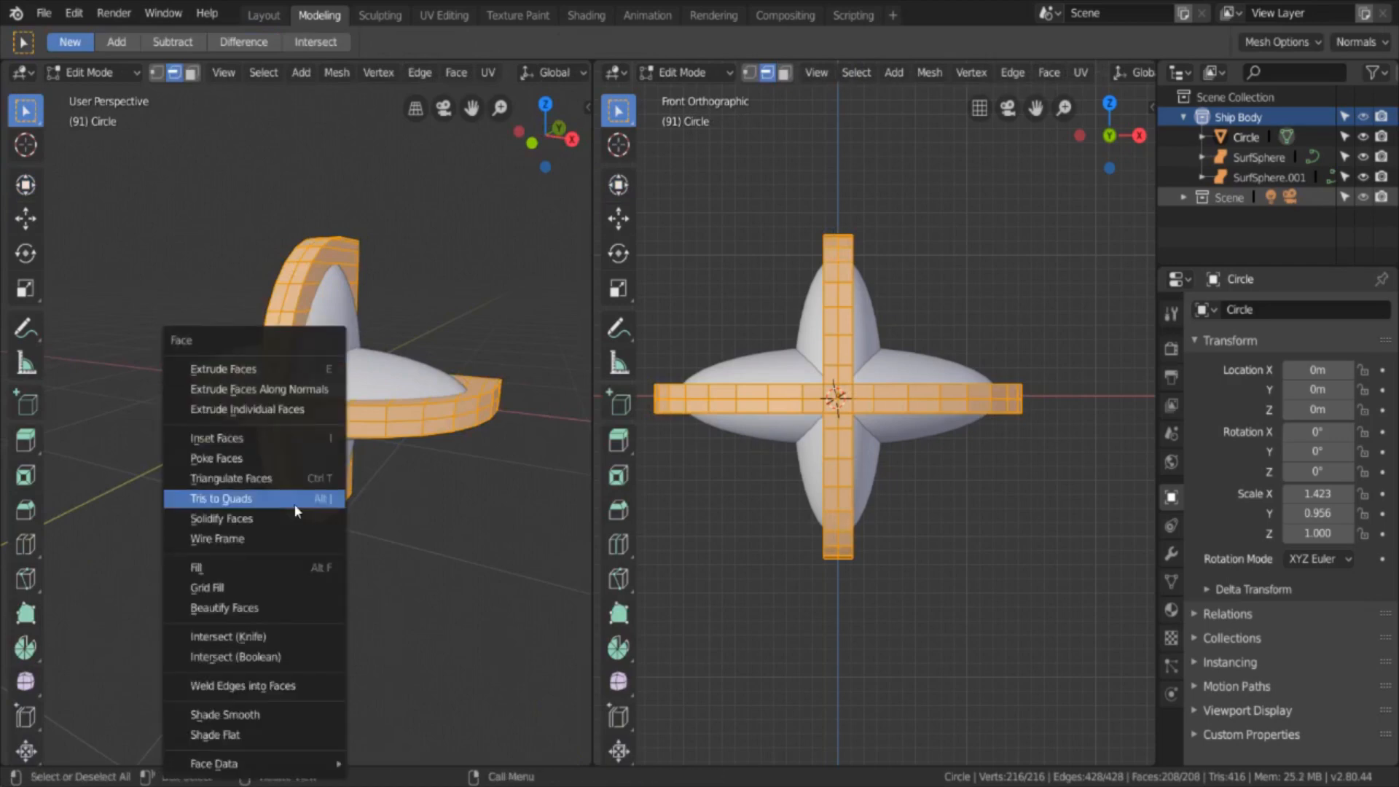
left_click(276, 717)
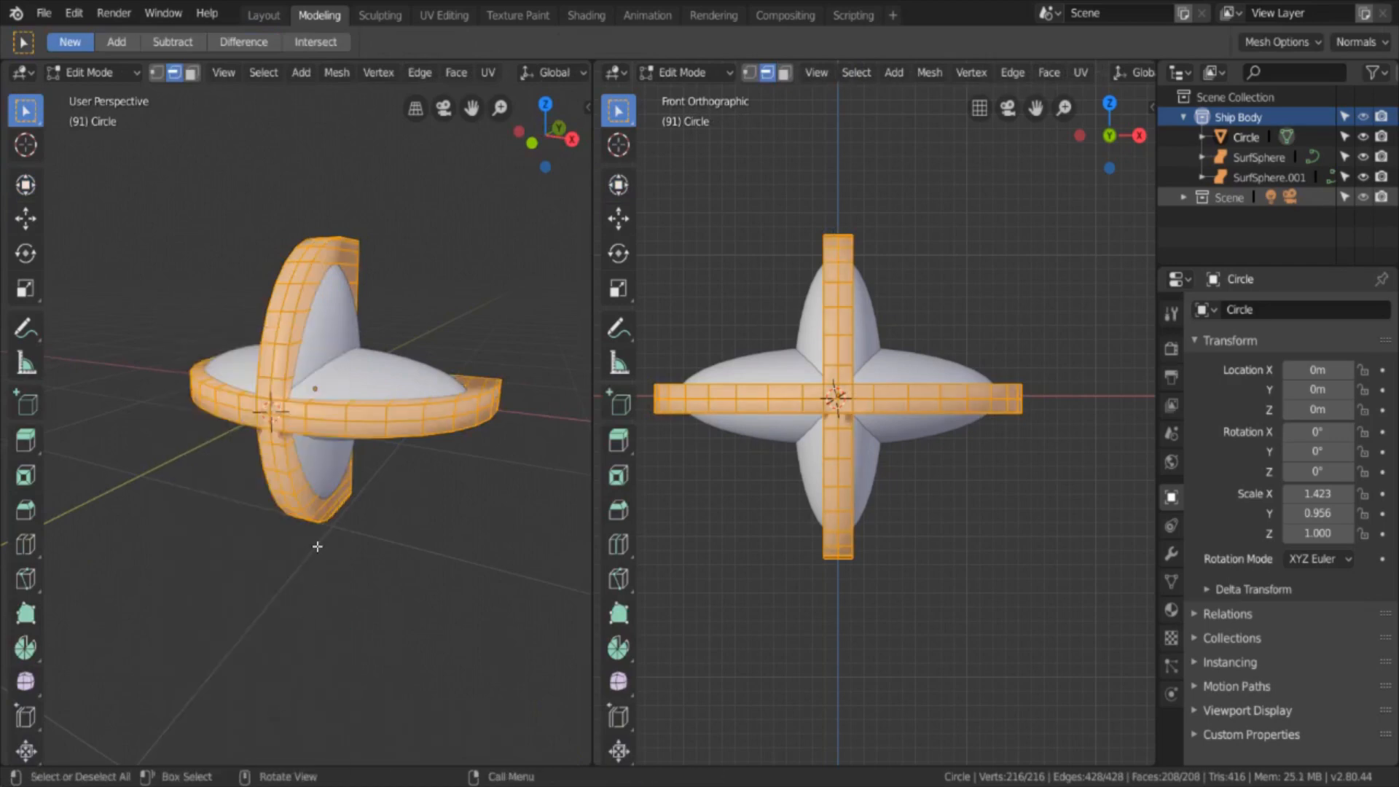
key("Tab")
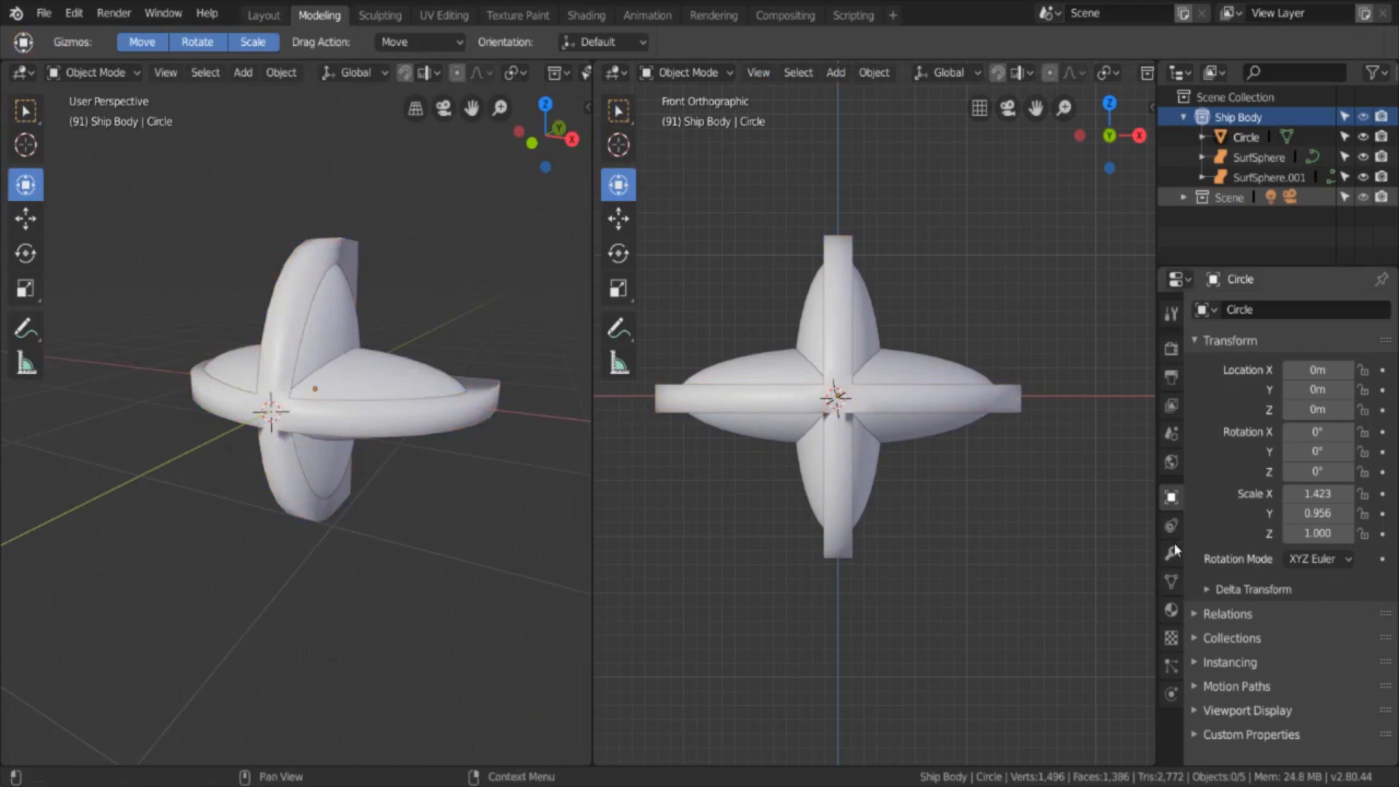
Step: Turn on Auto Smooth for the strip mesh's normals and check the shading from behind
left_click(1172, 579)
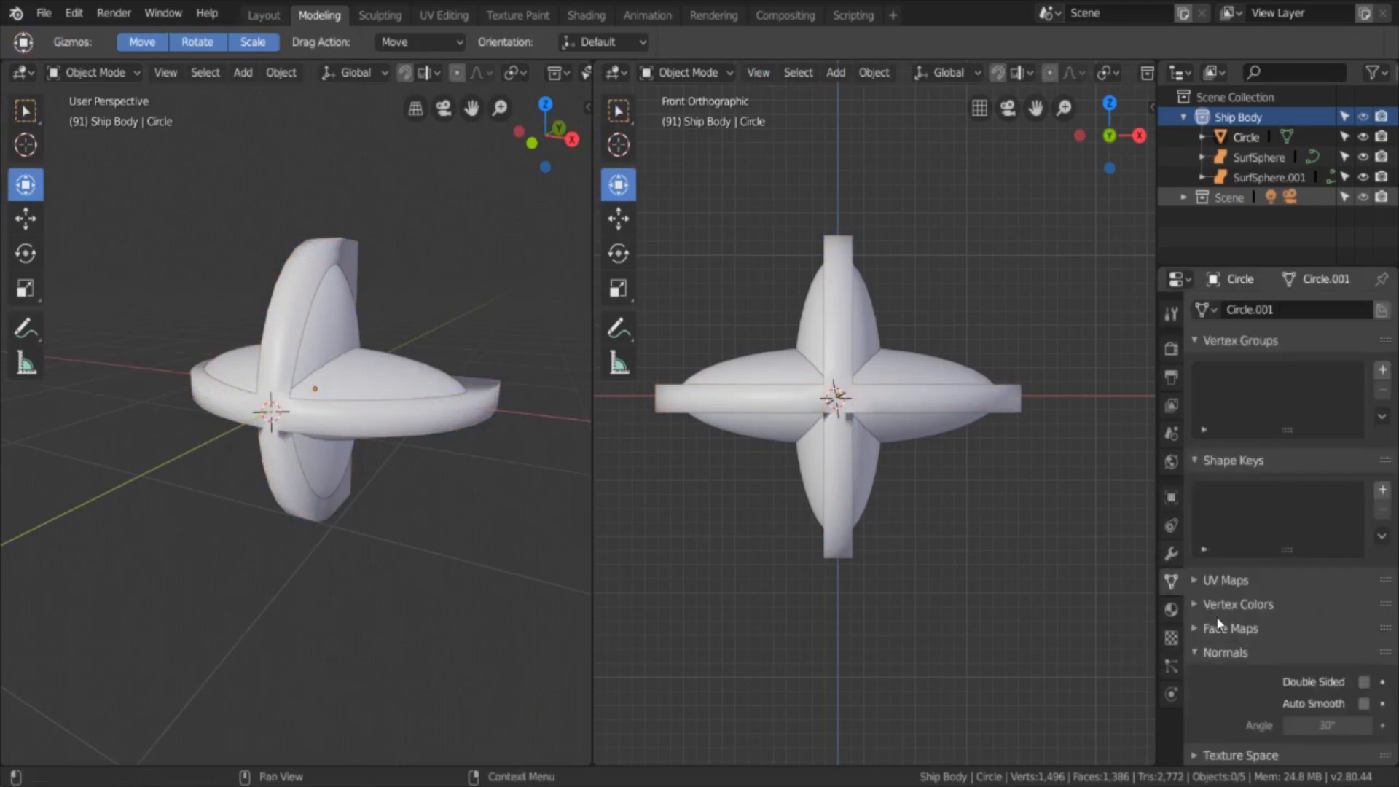
left_click(1365, 704)
middle_click_drag(261, 508, 331, 626)
right_click(309, 513)
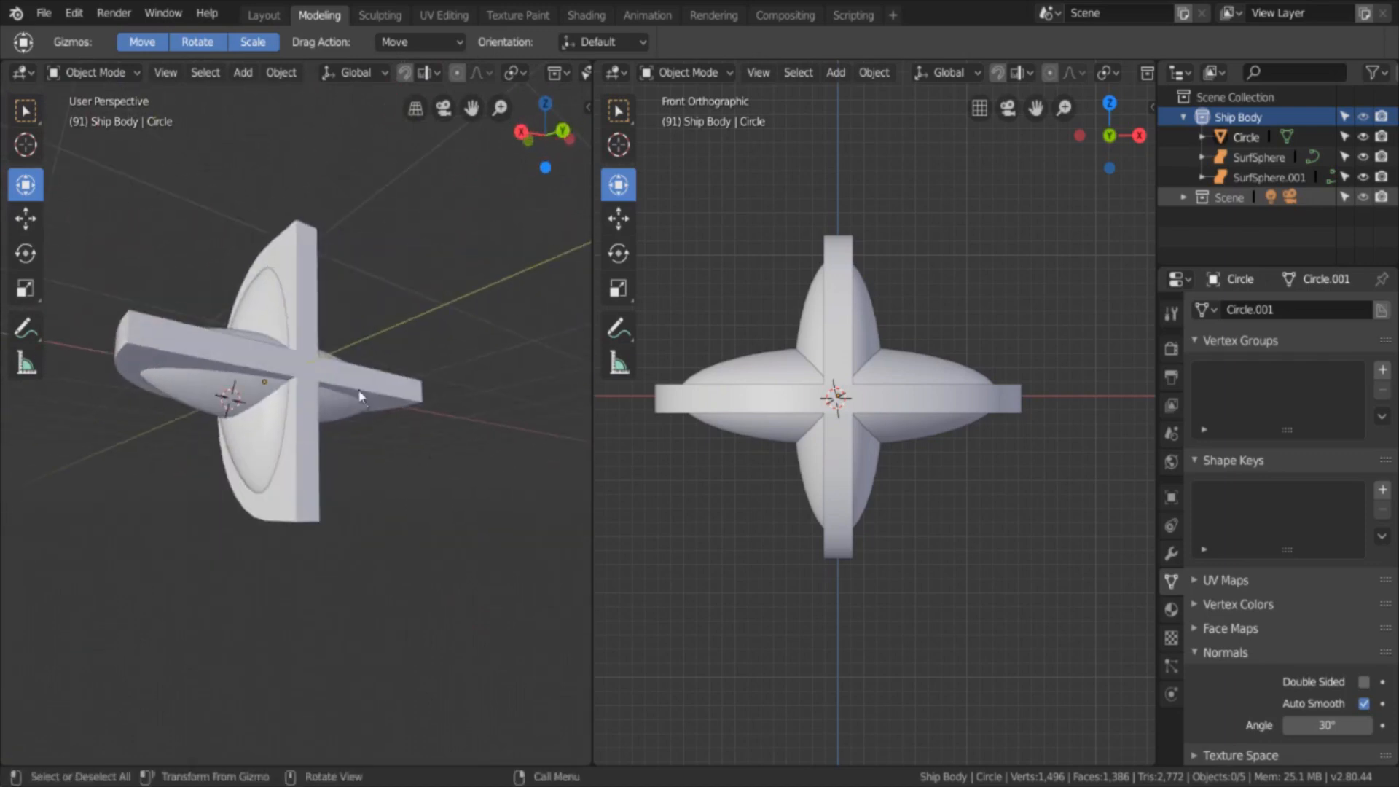
Step: In face selection mode, select the six back faces at the vertical strip's lower tip and extrude them about 0.74 m backwards along Y
left_click(299, 408)
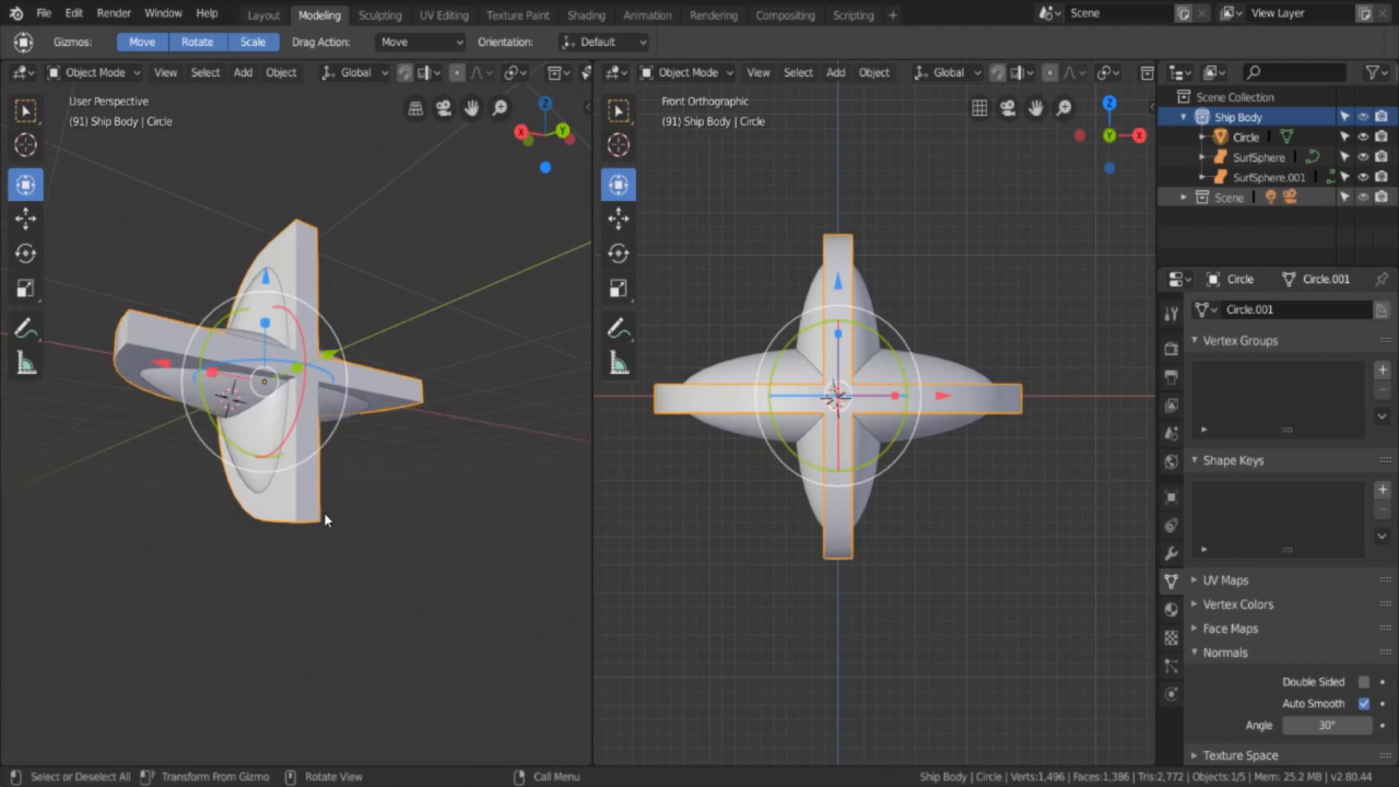
key("Tab")
scroll(350, 539, "up", 5)
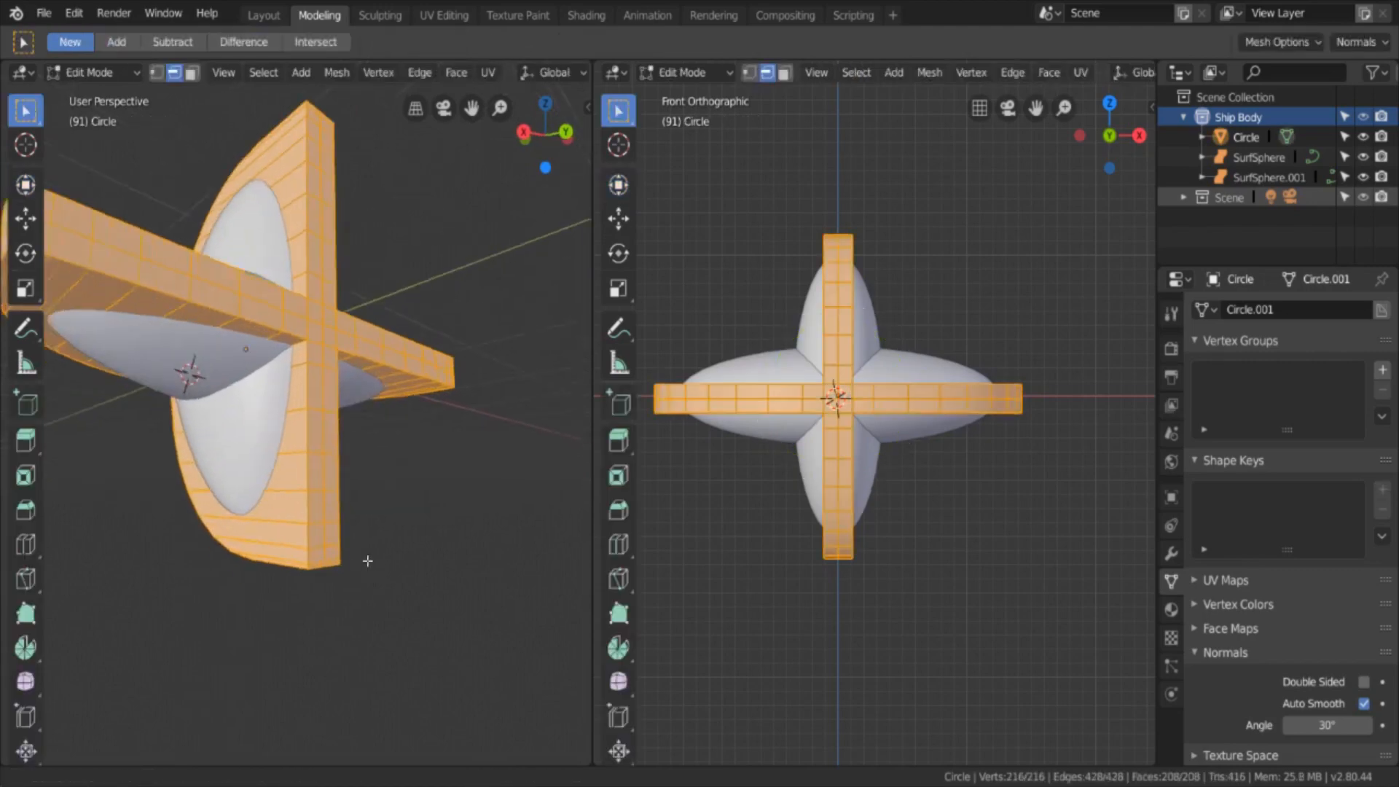
middle_click_drag(367, 561, 205, 409)
left_click(191, 72)
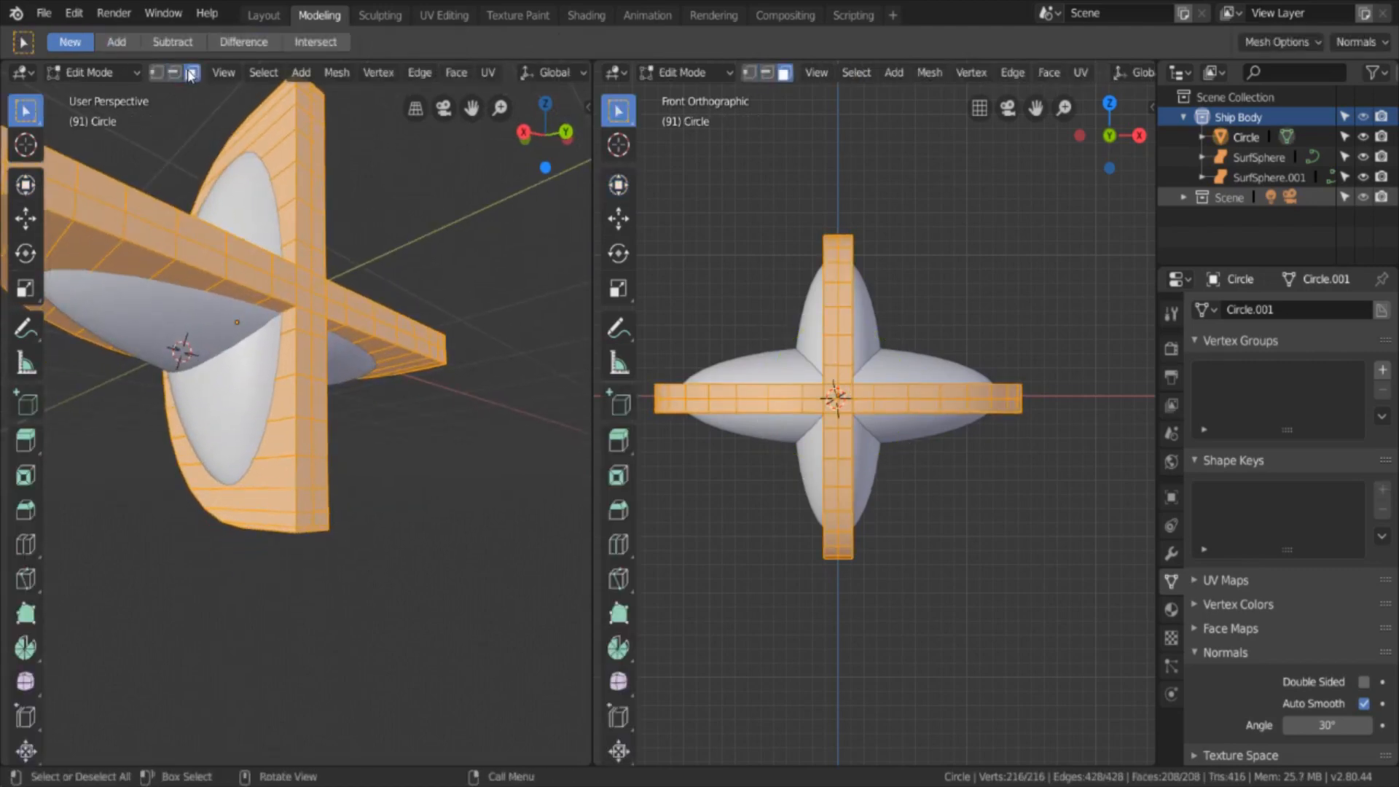
left_click(320, 521)
left_click(306, 522, "shift")
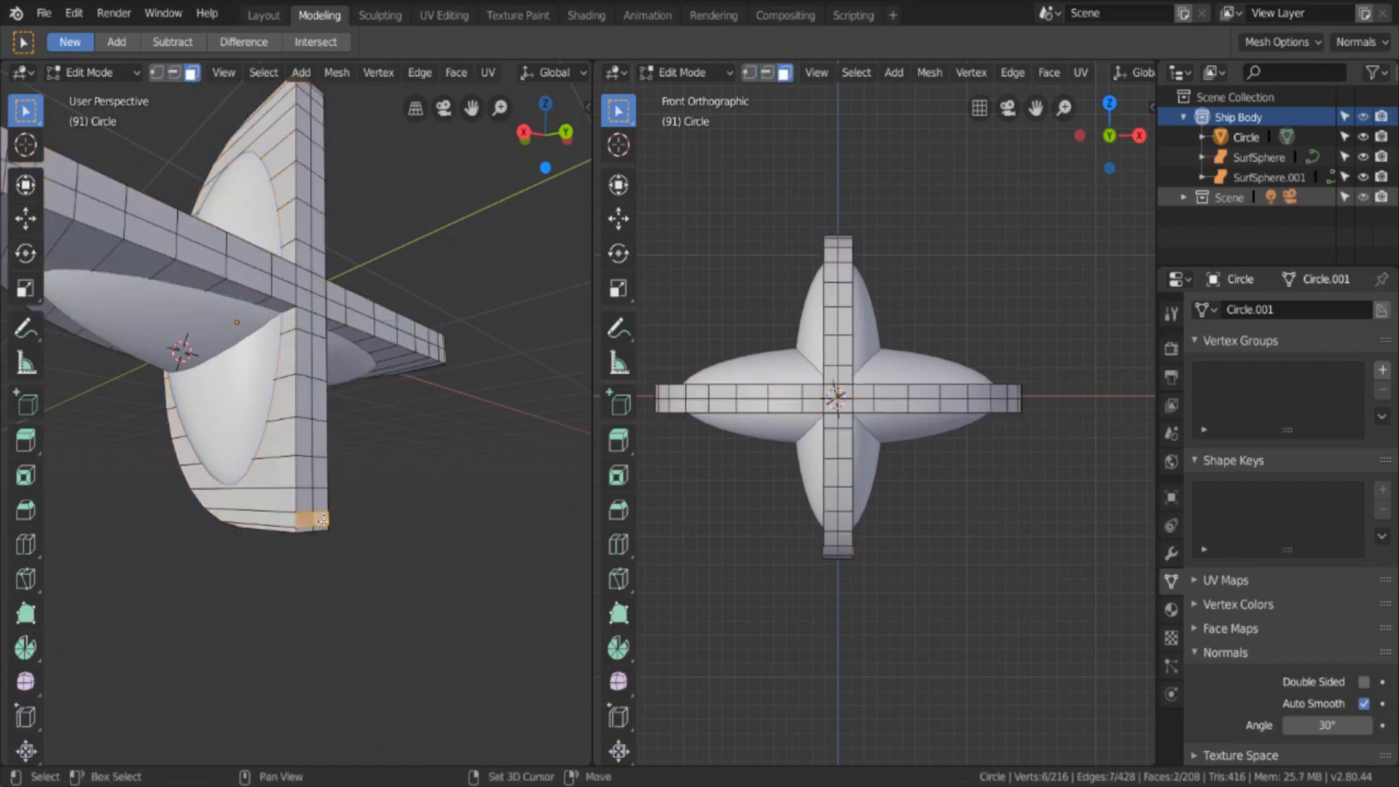
scroll(291, 636, "up", 2)
left_click(308, 612, "shift")
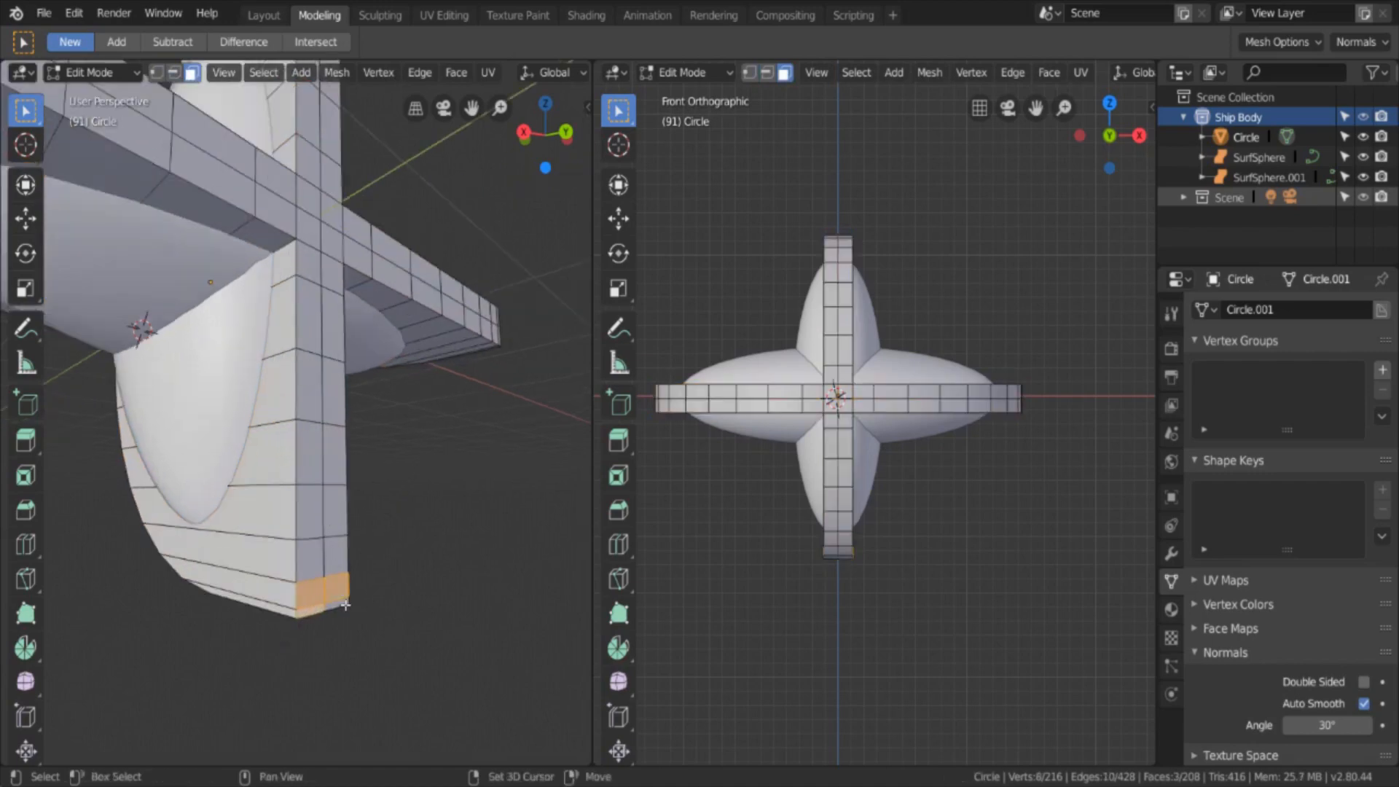
left_click(328, 610, "shift")
left_click(310, 555, "shift")
left_click(337, 553, "shift")
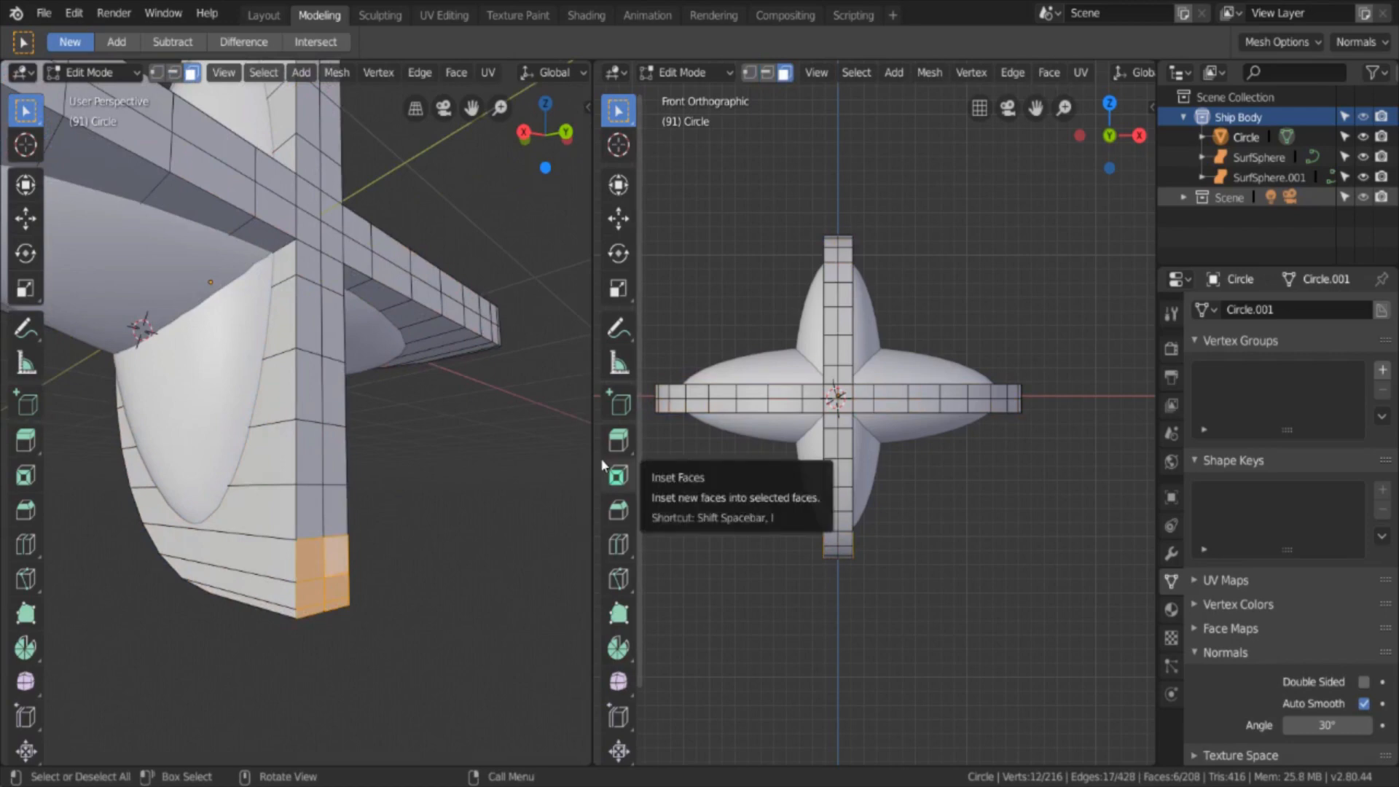
key("KP_3")
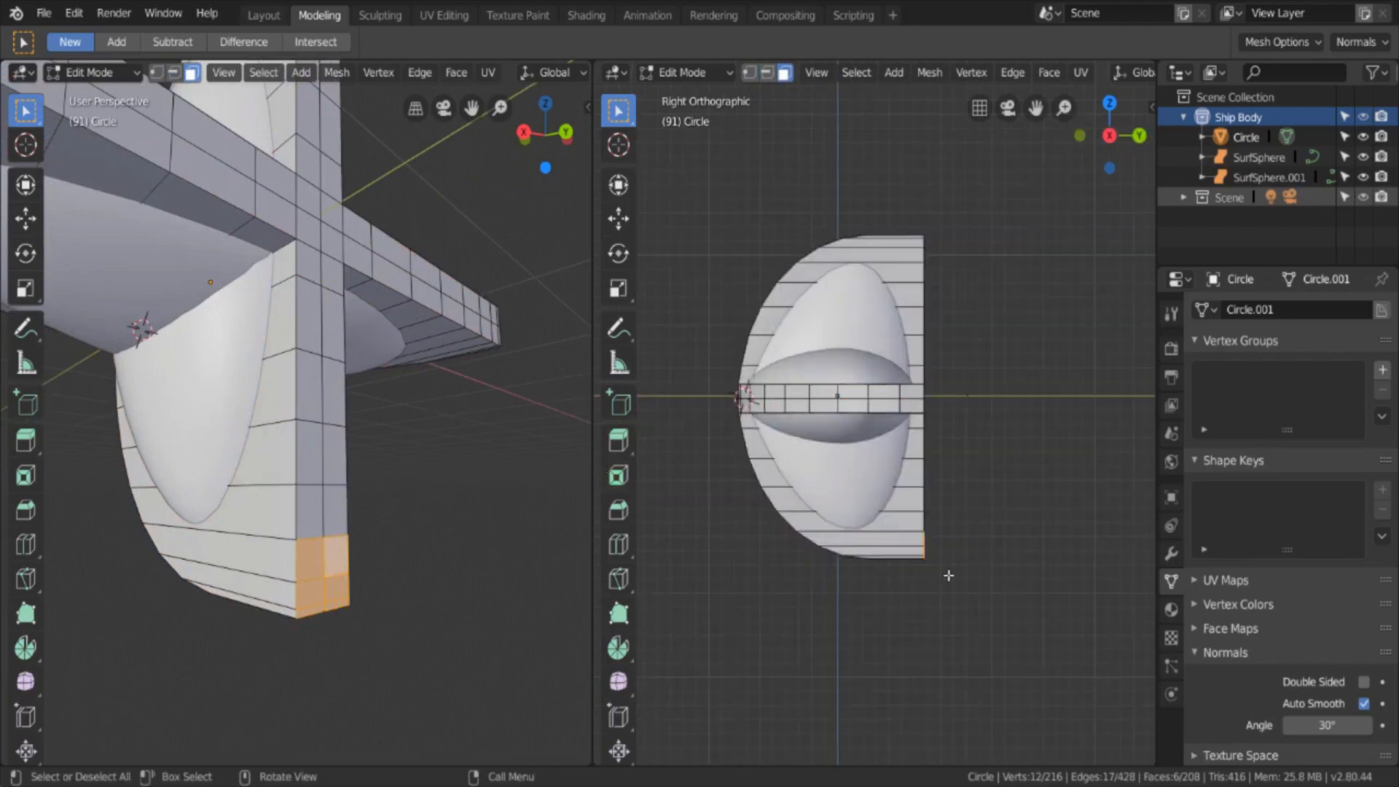
key("e")
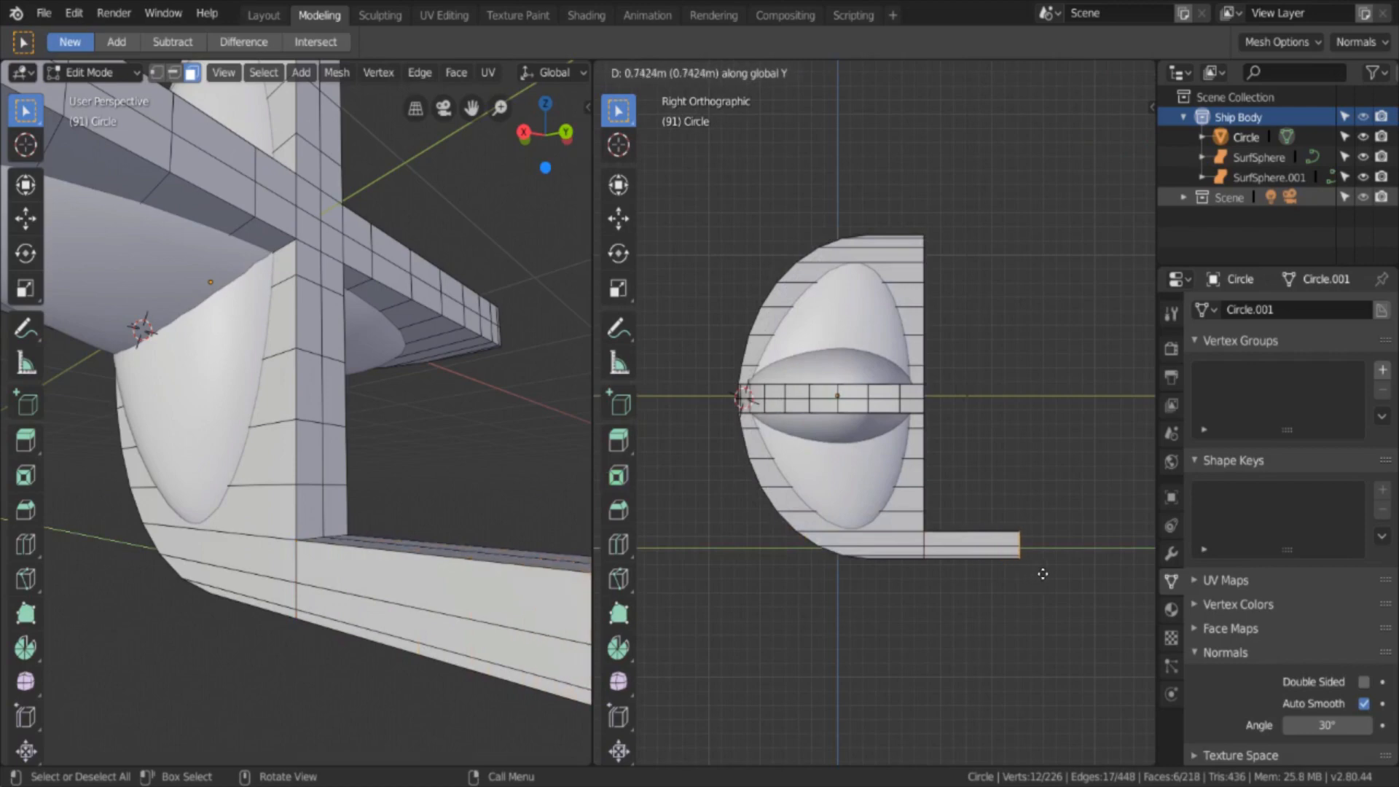
left_click(1042, 575)
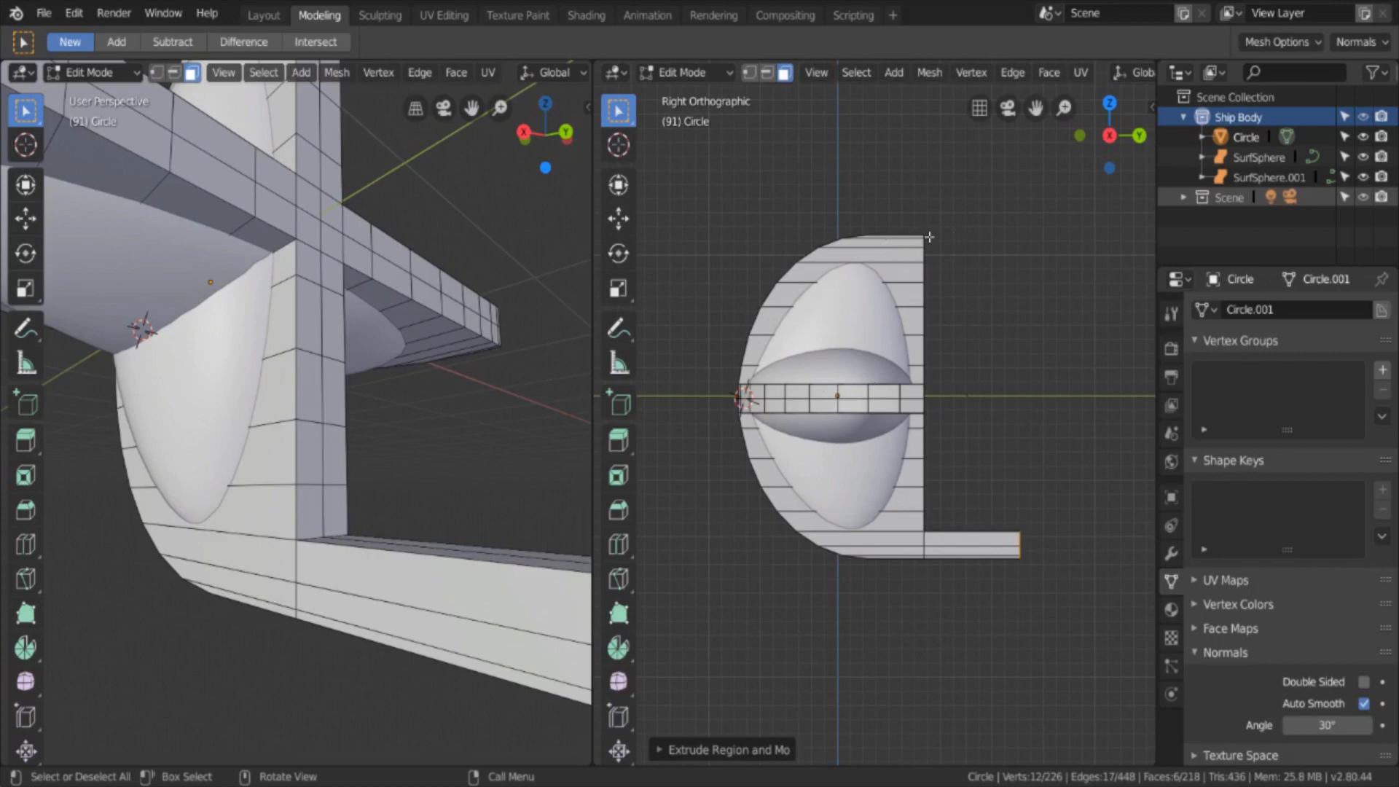
Step: Select the two end faces at the horizontal strip's +X tip and extrude them 0.15 m outwards along X
middle_click_drag(1017, 545, 937, 556)
left_click(951, 509)
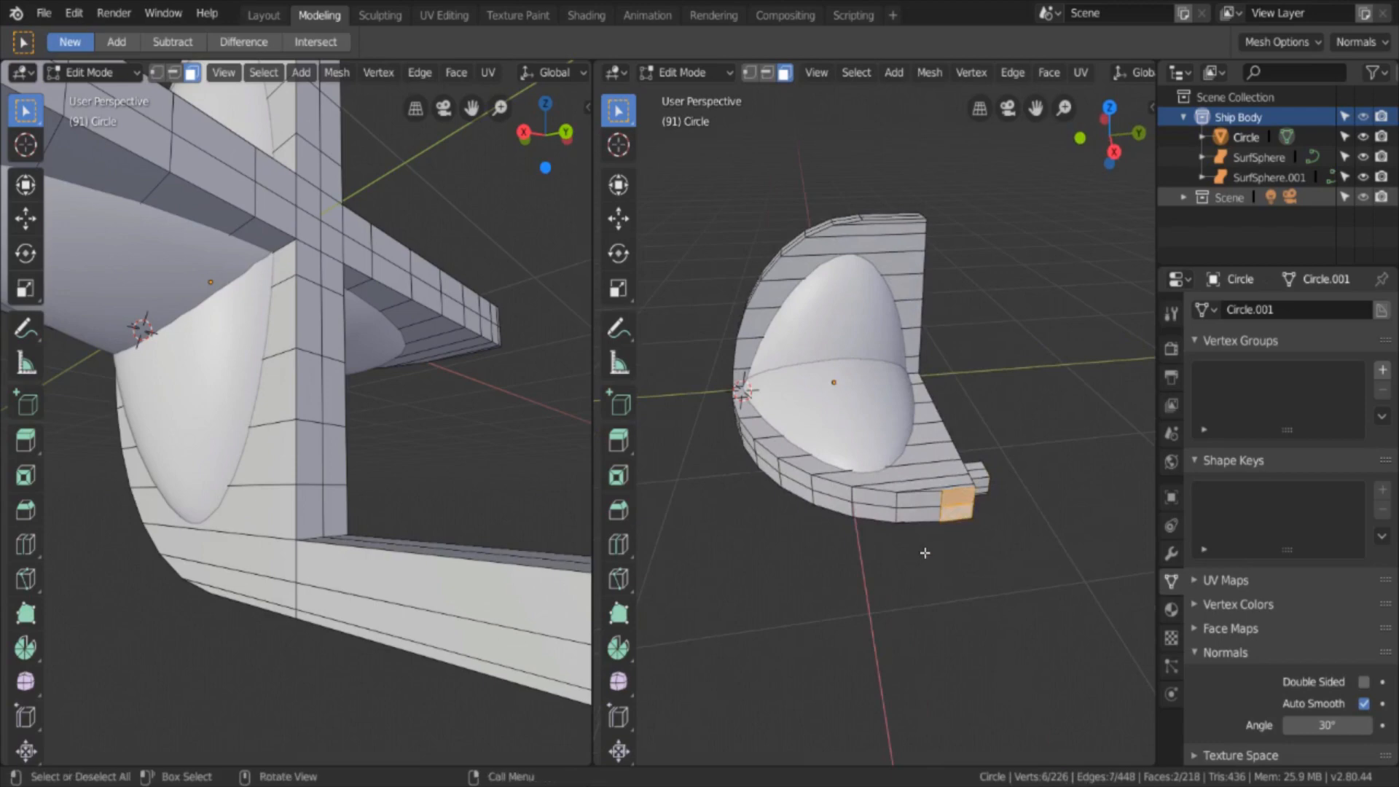
scroll(896, 493, "down", 1)
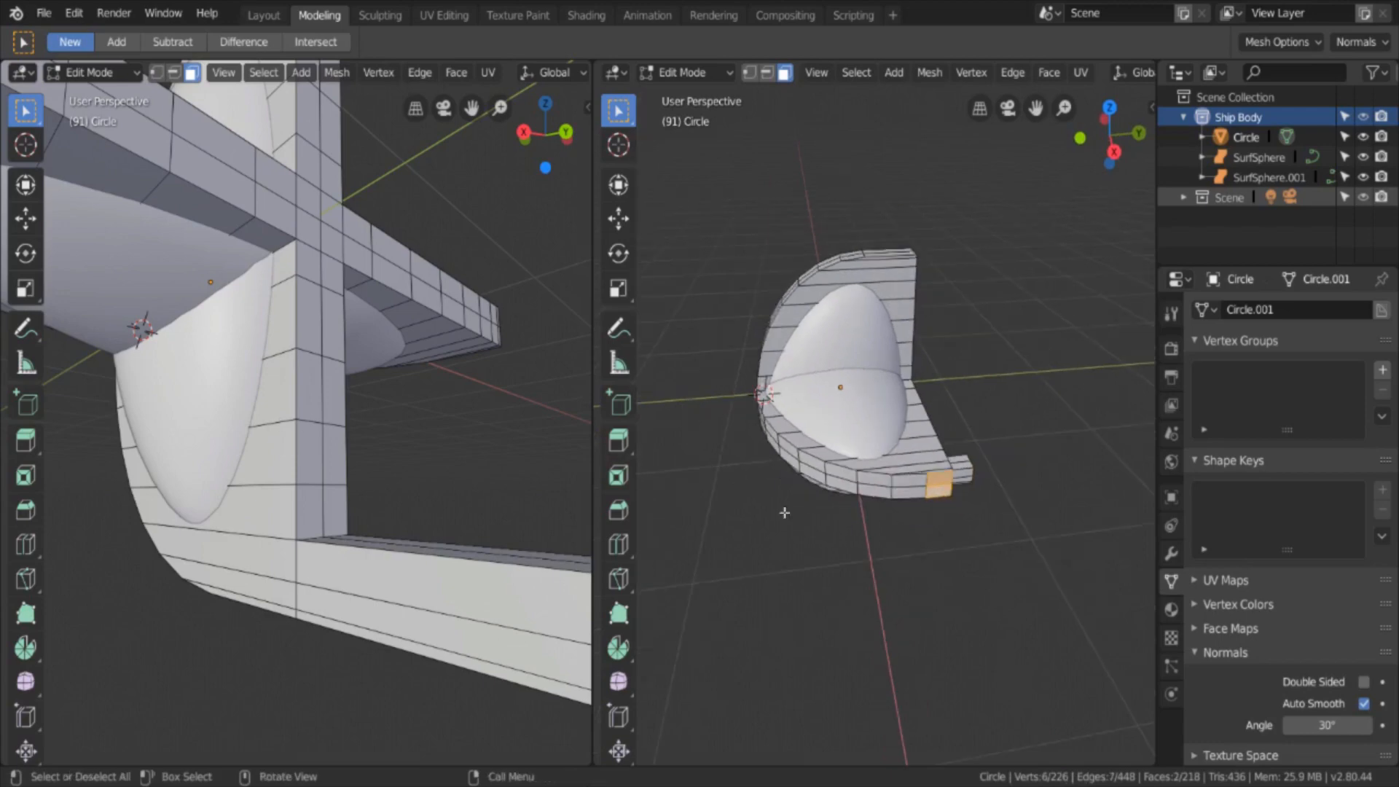
key("KP_1")
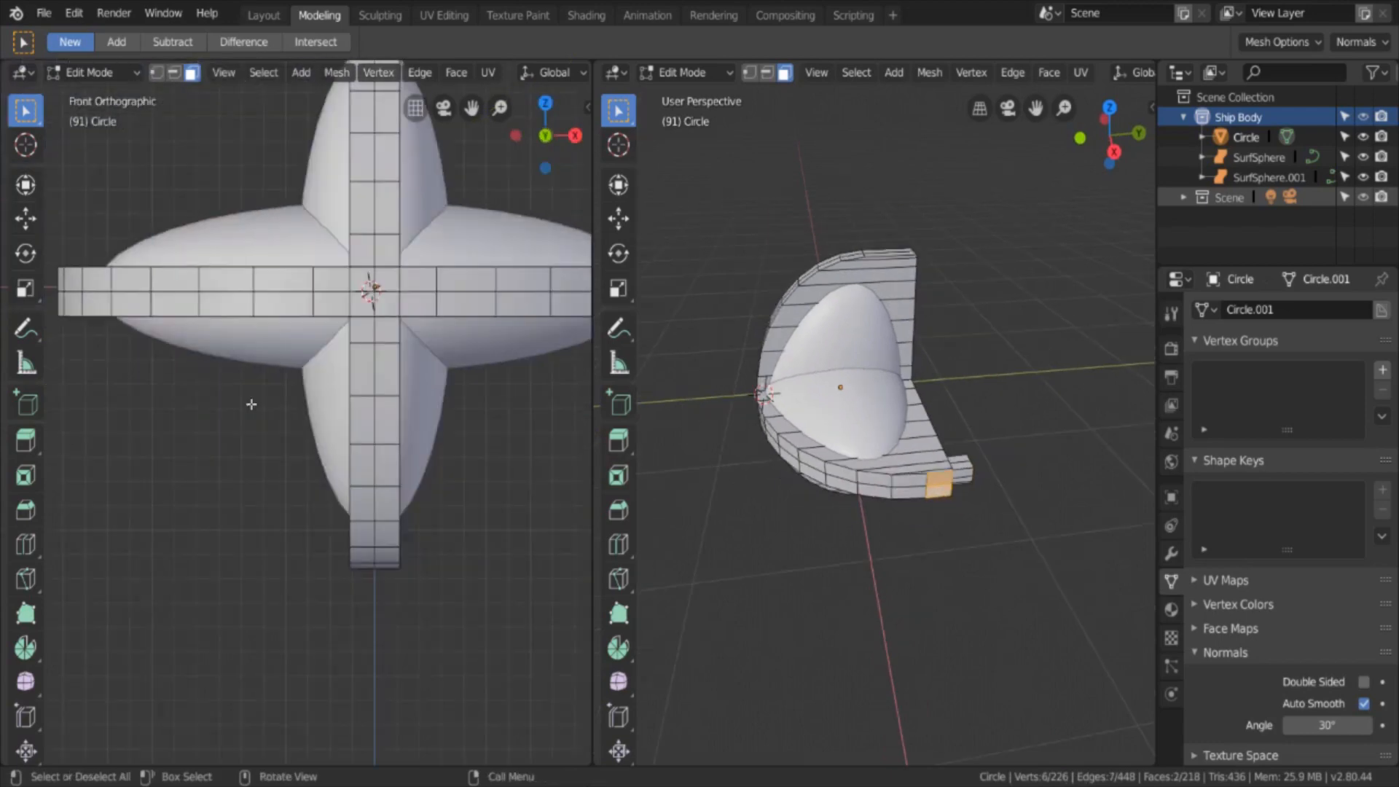
scroll(252, 327, "up", 2)
middle_click_drag(252, 327, 210, 341, "shift")
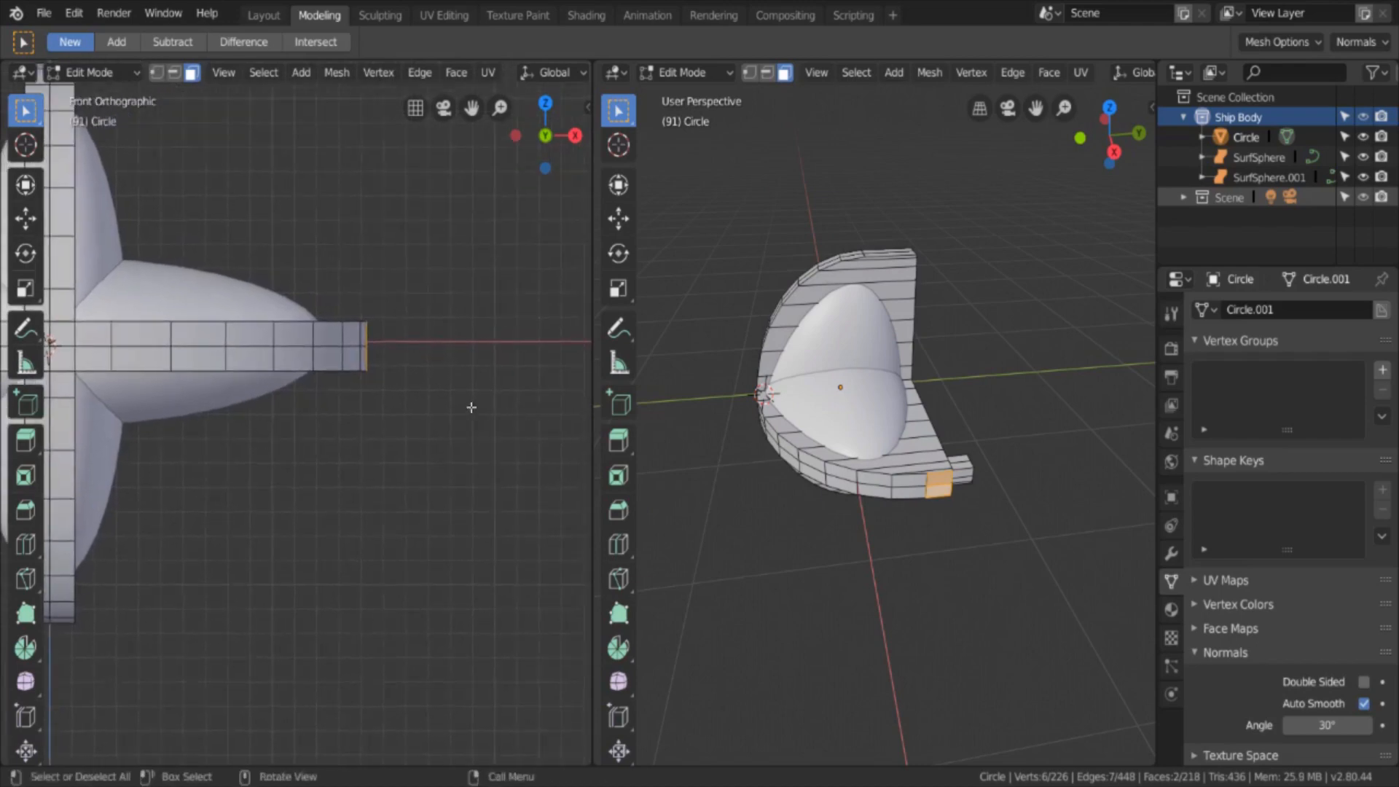
key("e")
key("x")
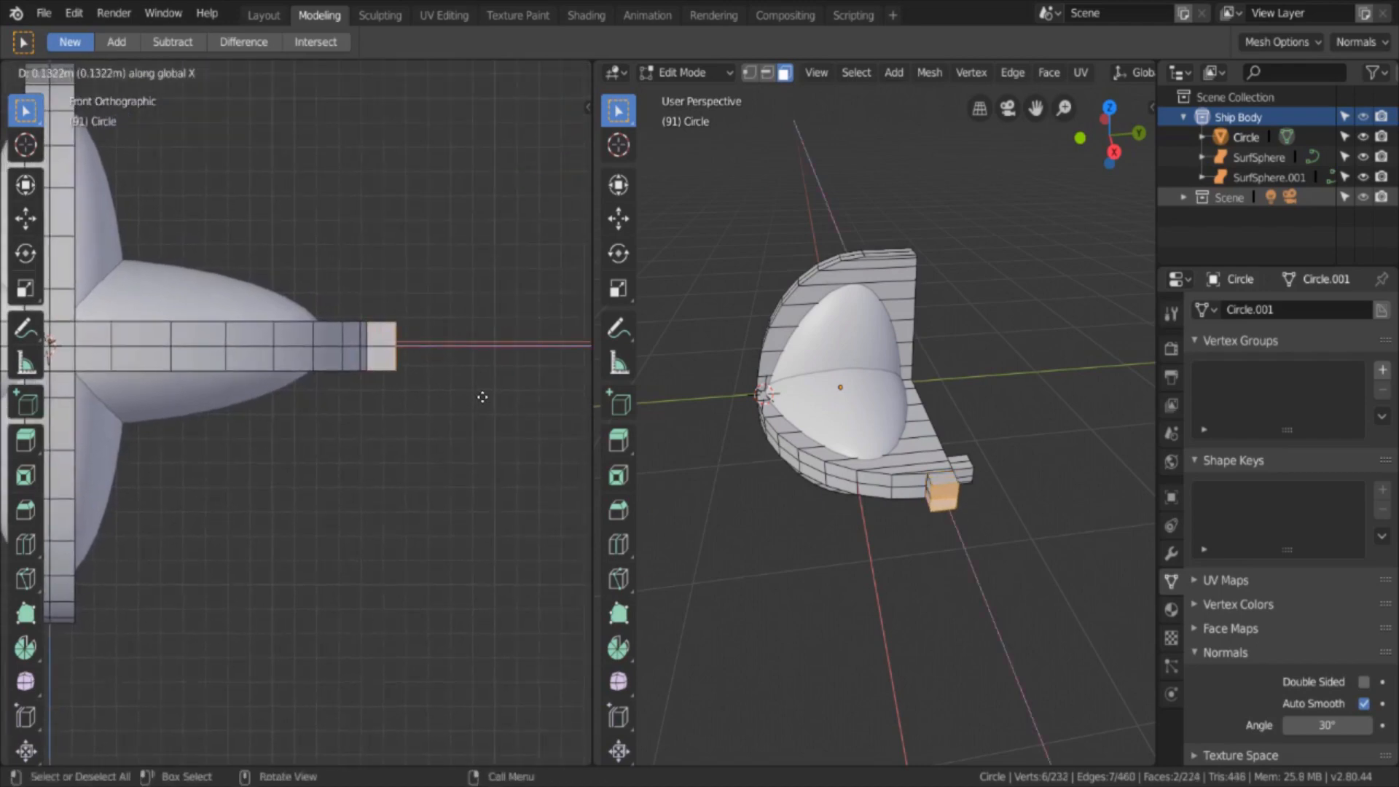
type(".15")
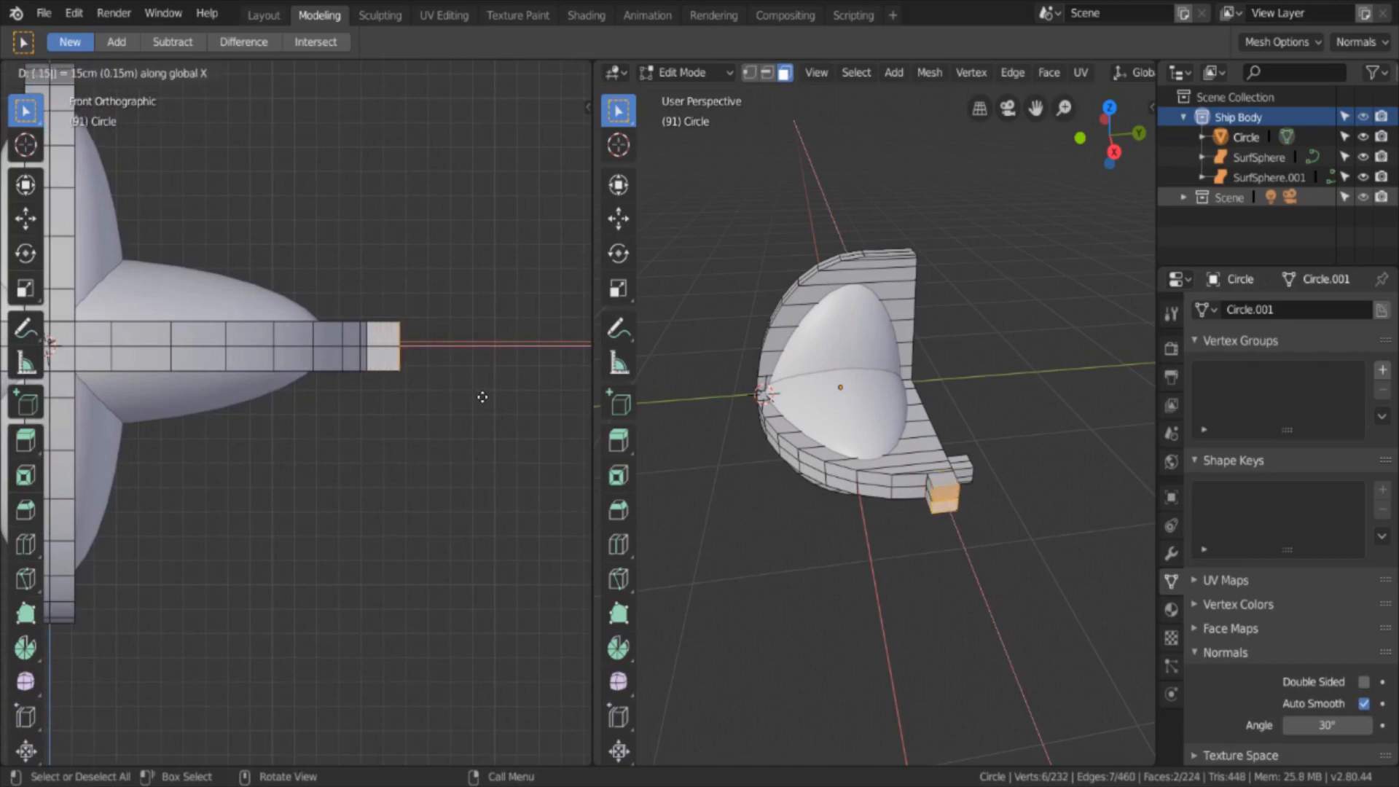
key("Return")
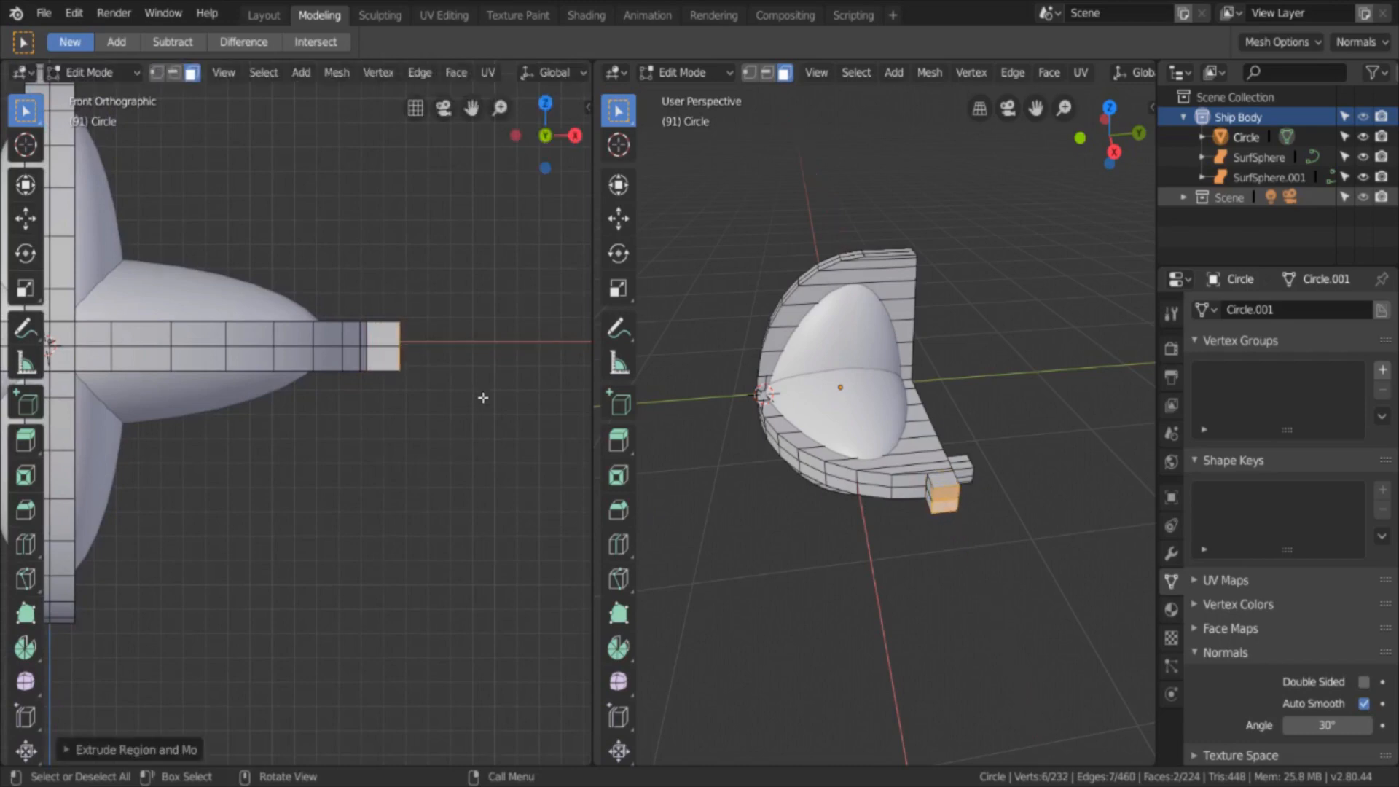
left_click(815, 528)
scroll(920, 541, "up", 1)
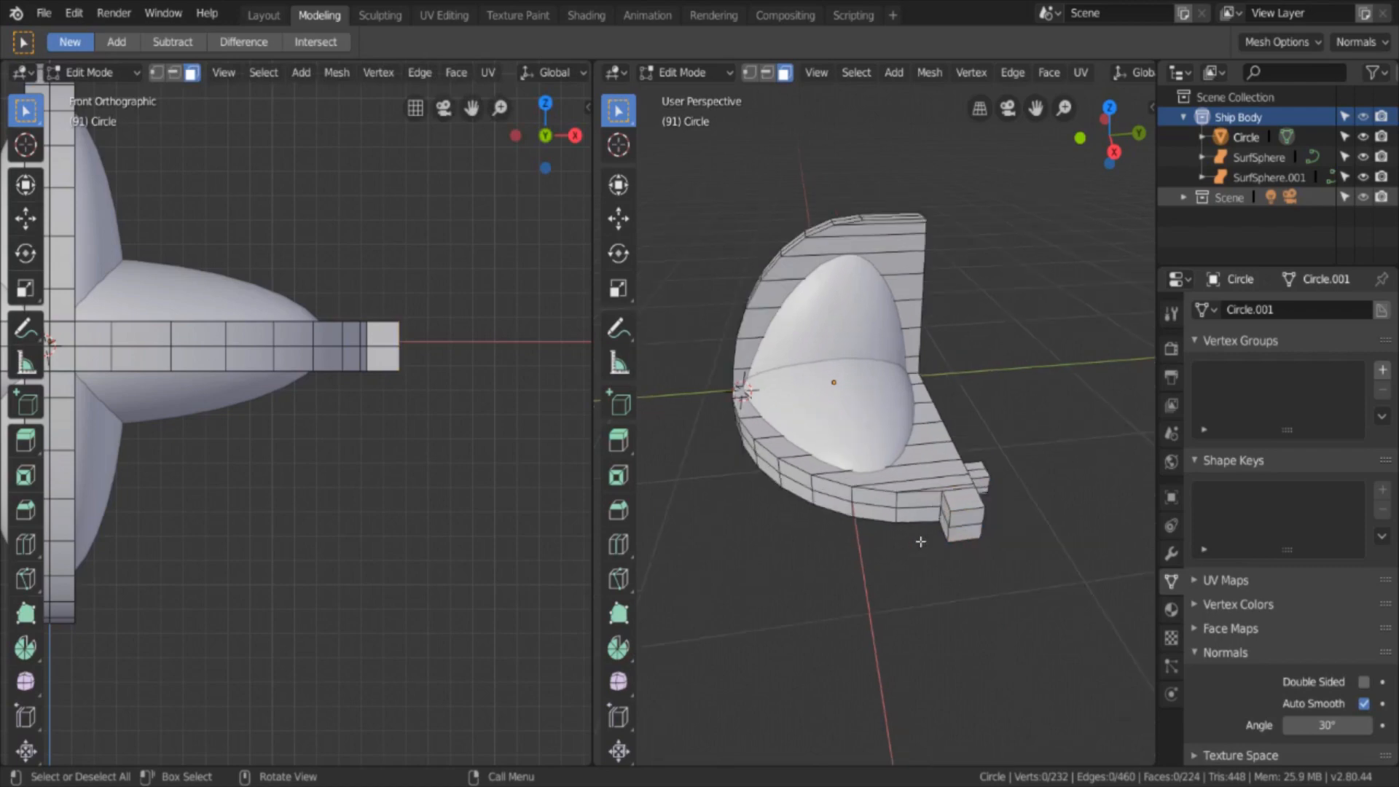
scroll(194, 443, "down", 6)
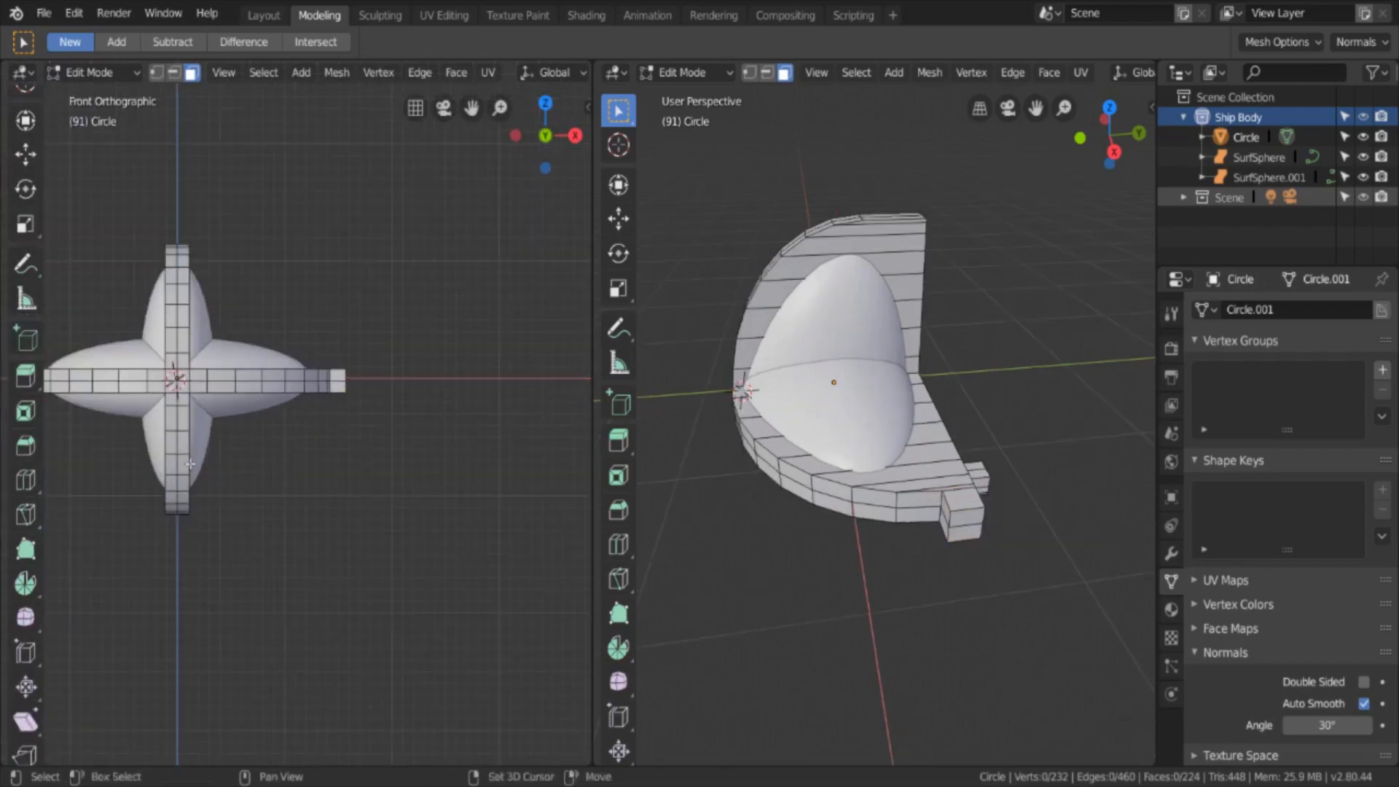
mouse_move(274, 537)
middle_mouse_down()
mouse_move(333, 537)
mouse_move(393, 577)
mouse_move(269, 549)
middle_mouse_up()
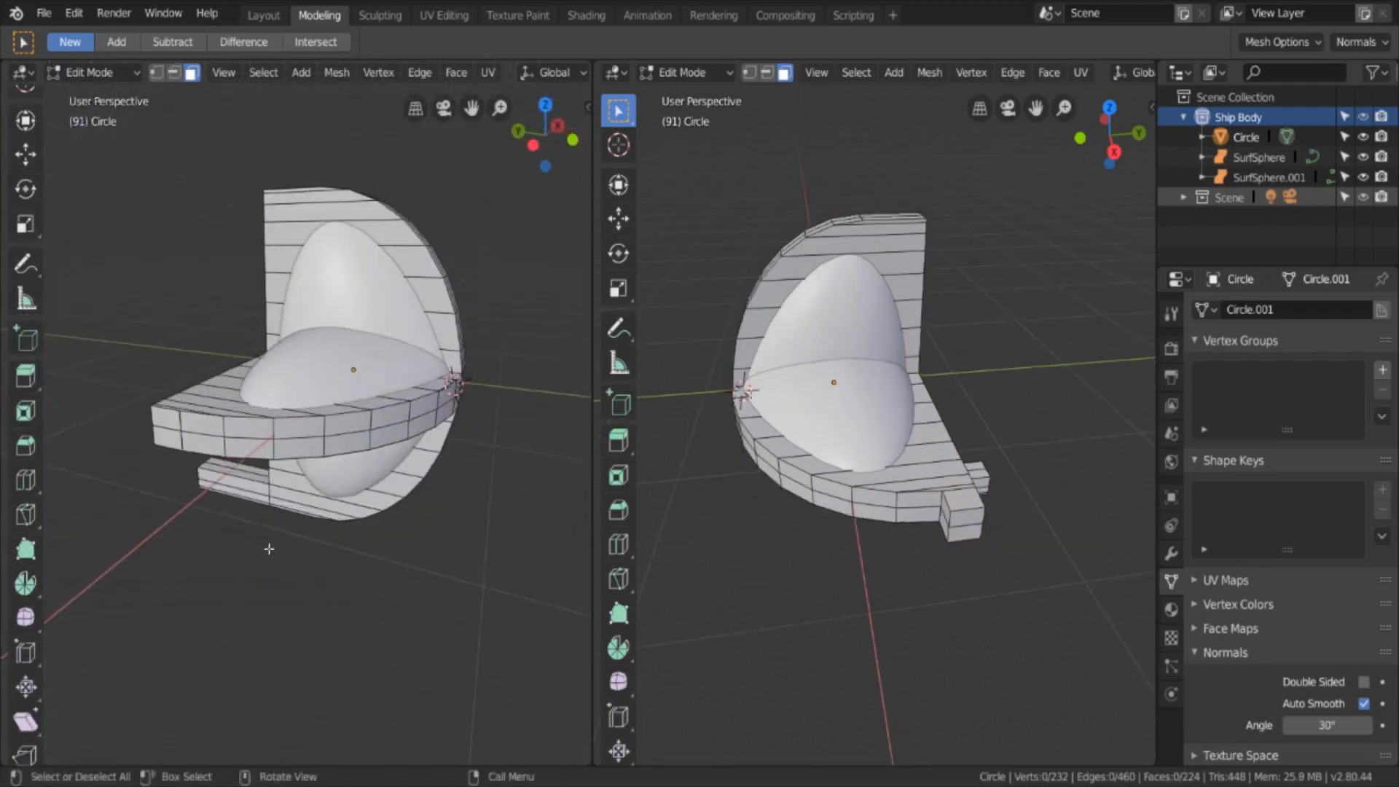
left_click(165, 419)
left_click(168, 437, "shift")
middle_click_drag(168, 436, 324, 417)
key("KP_1")
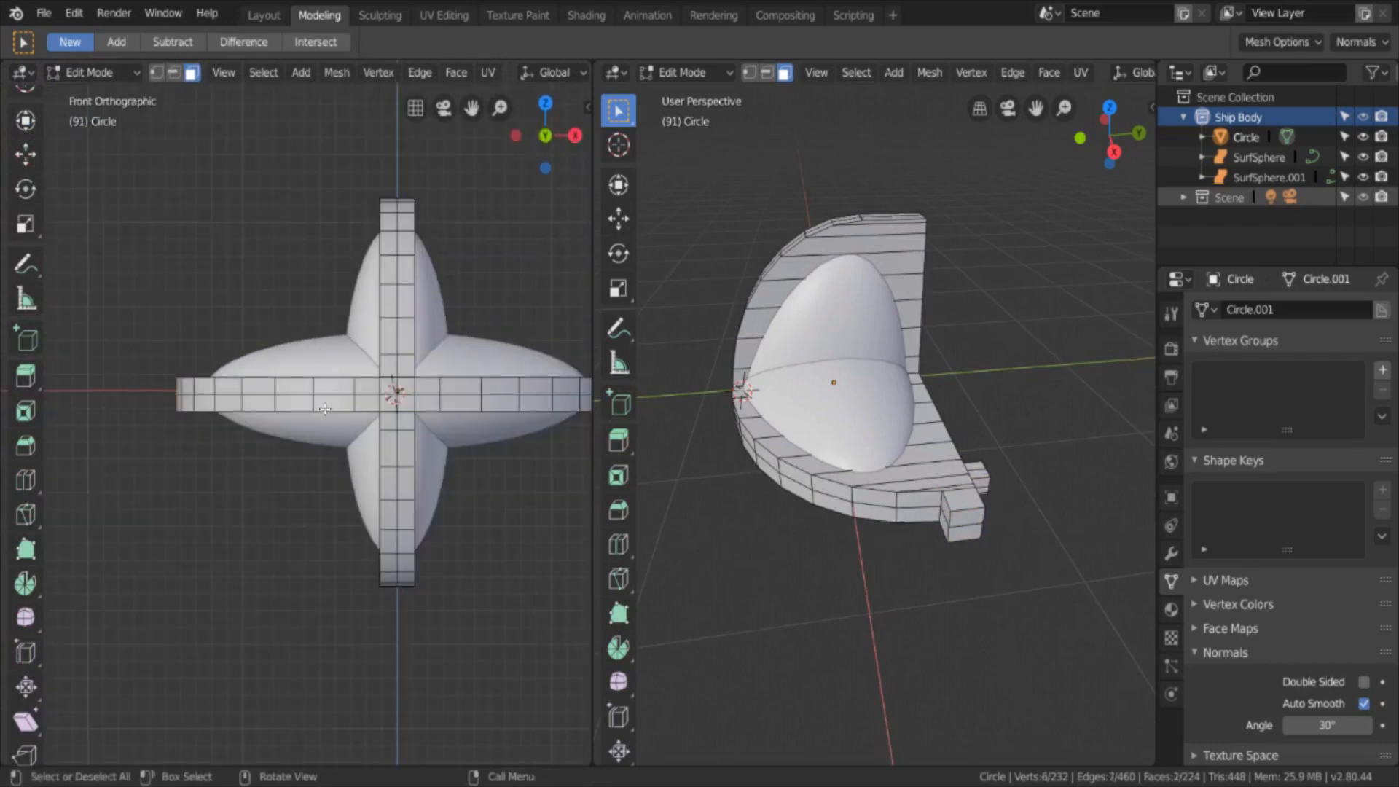
left_click(210, 440)
Step: Switch to vertex selection mode, box-select the strips' negative X side, and turn on X-ray in the front view
key("b")
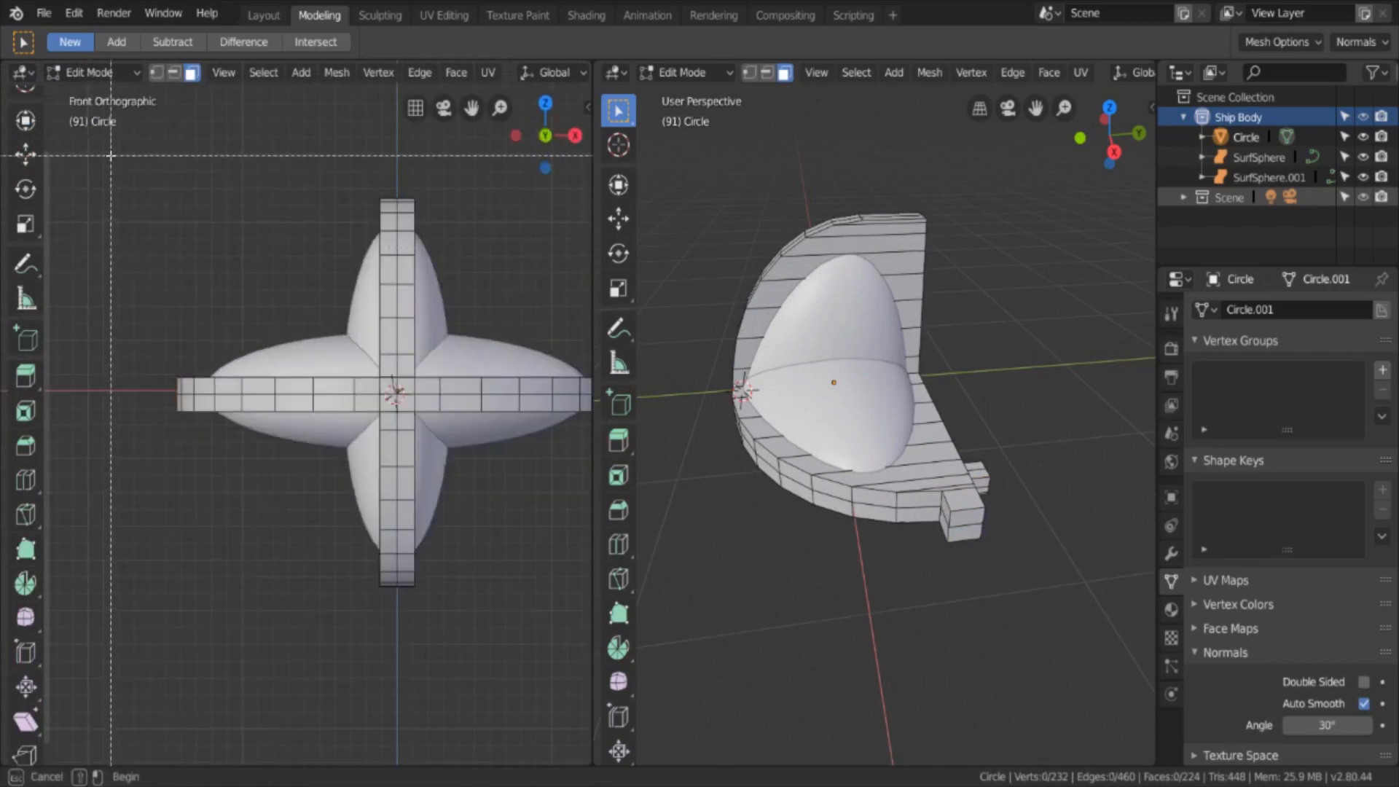
key("1")
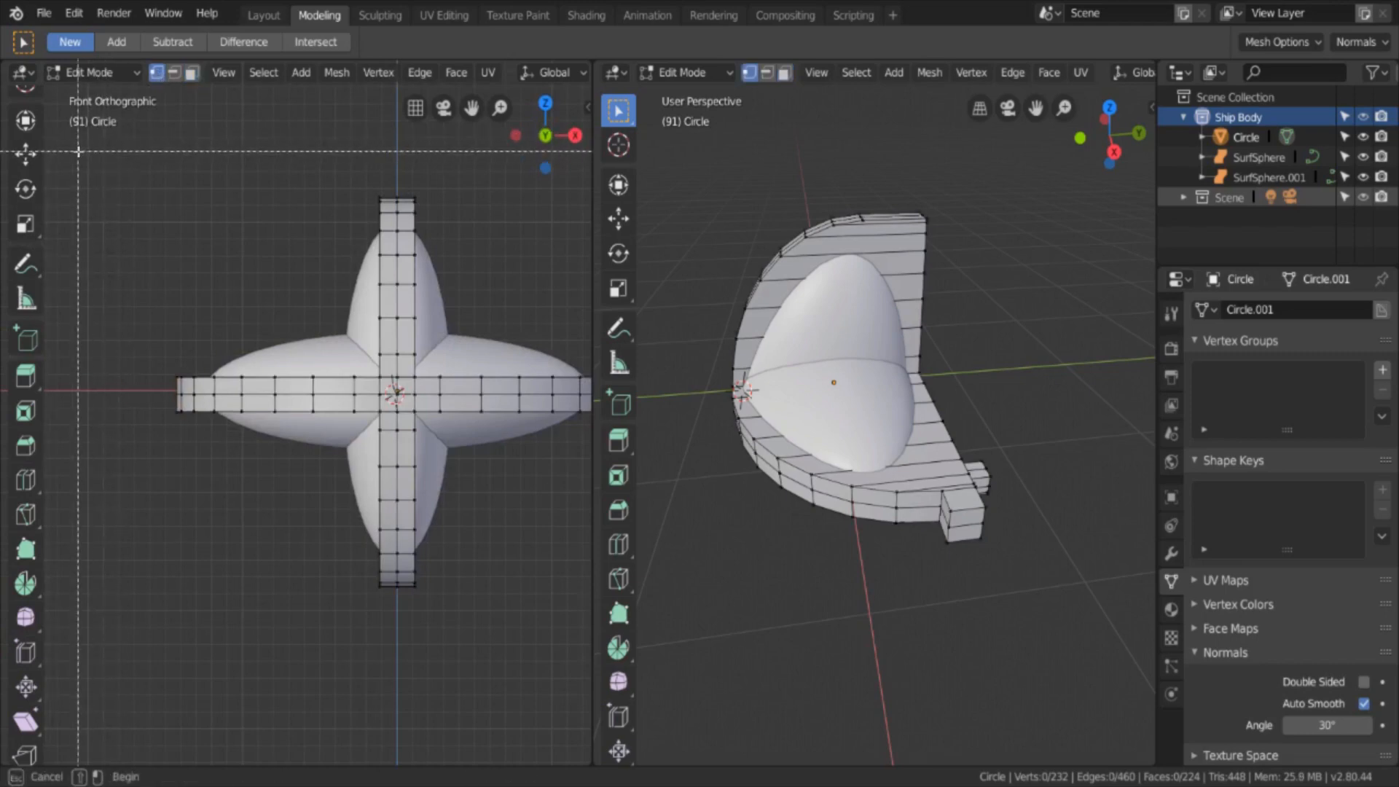
left_click_drag(78, 152, 393, 711)
scroll(520, 73, "down", 8)
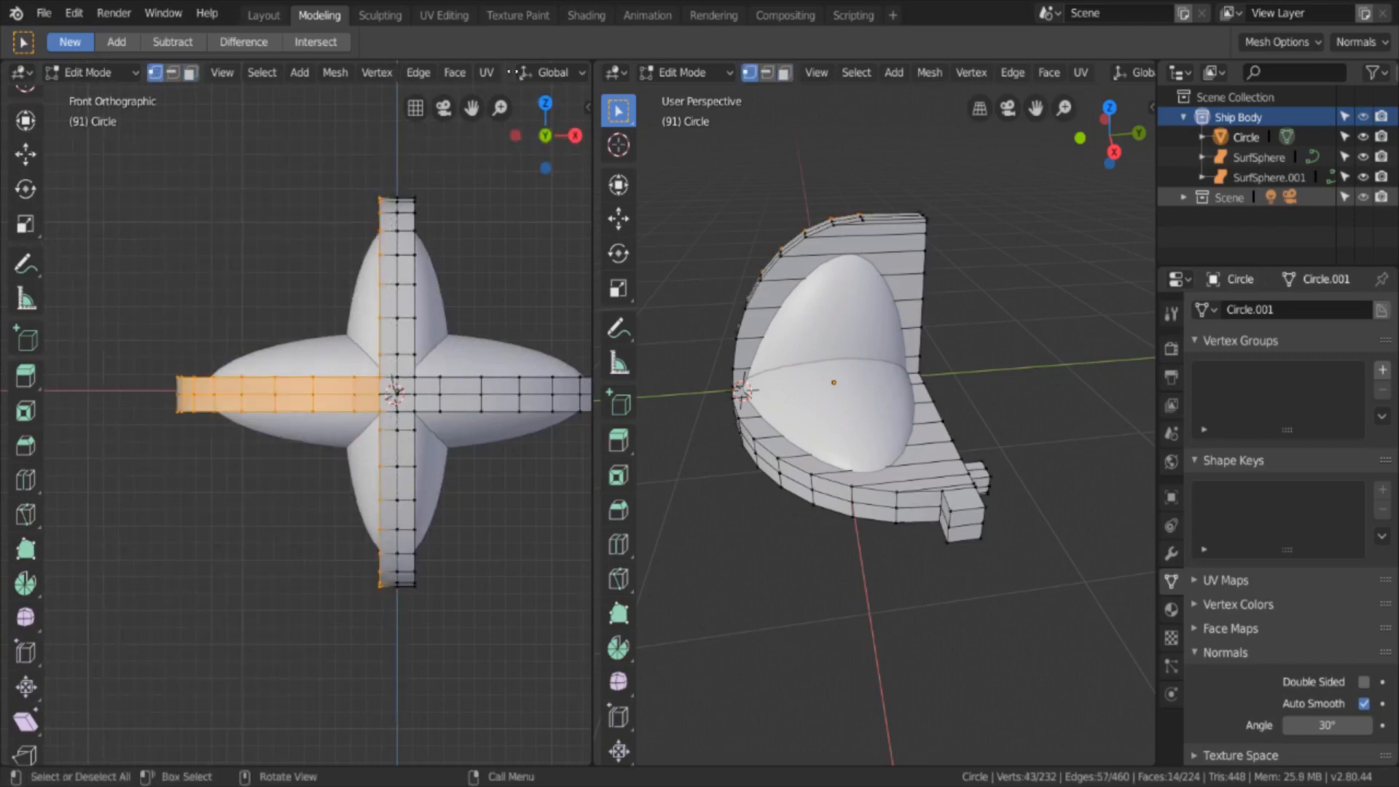
scroll(437, 72, "down", 3)
left_click(450, 72)
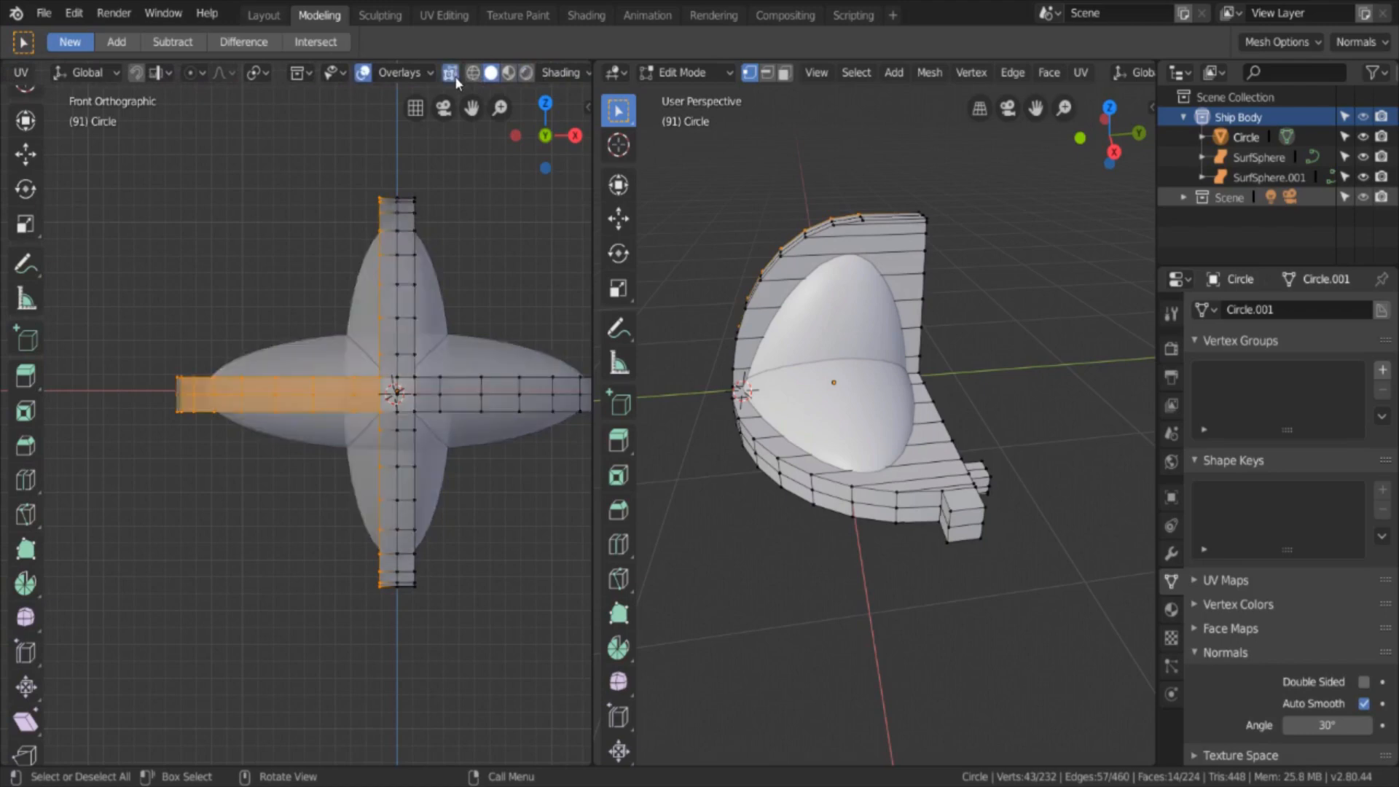
Step: Reselect all strip vertices on the negative X side, including hidden ones, and dissolve them, leaving the centre line intact
left_click(206, 188)
left_click_drag(117, 170, 392, 660)
key("x")
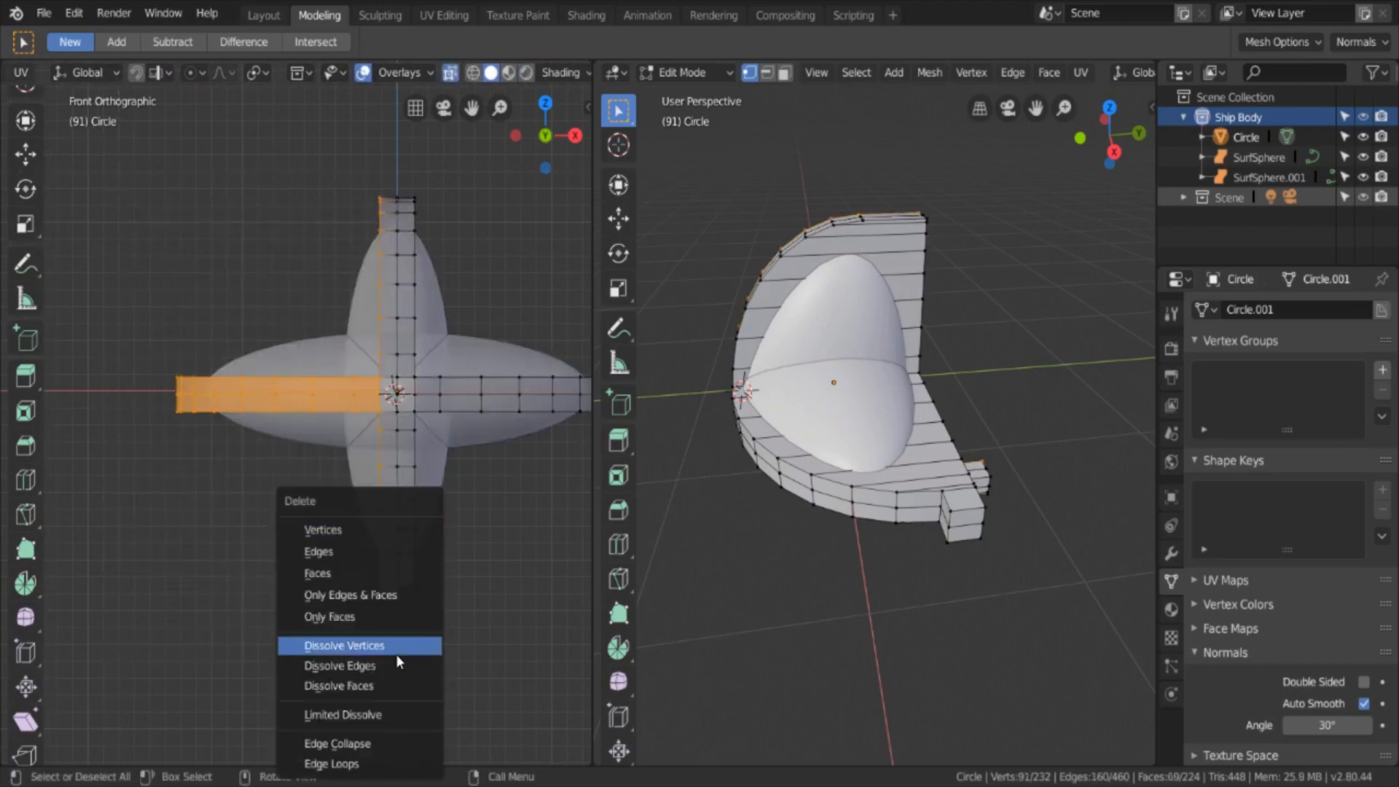
left_click(396, 654)
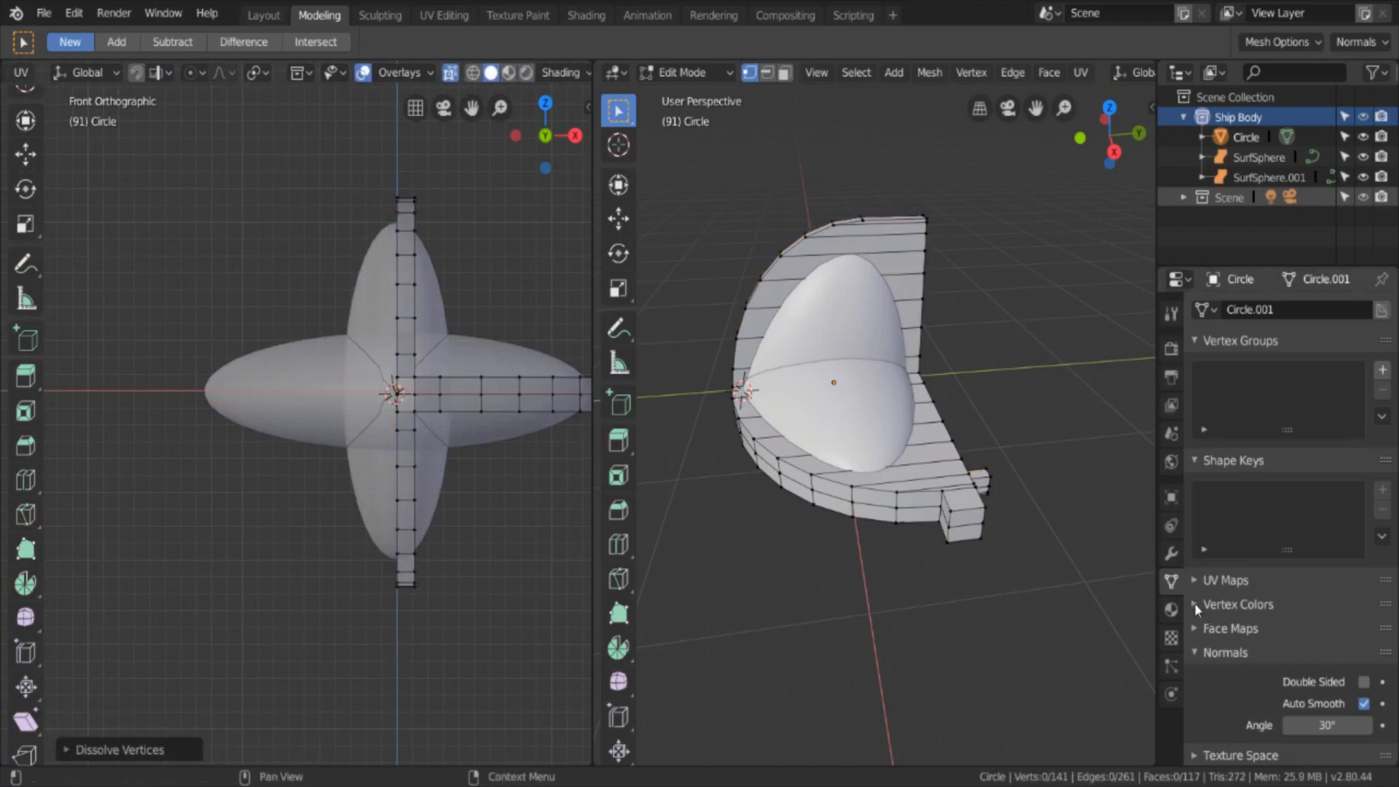
Step: Add a Mirror modifier to the strip mesh across the X axis
left_click(1173, 554)
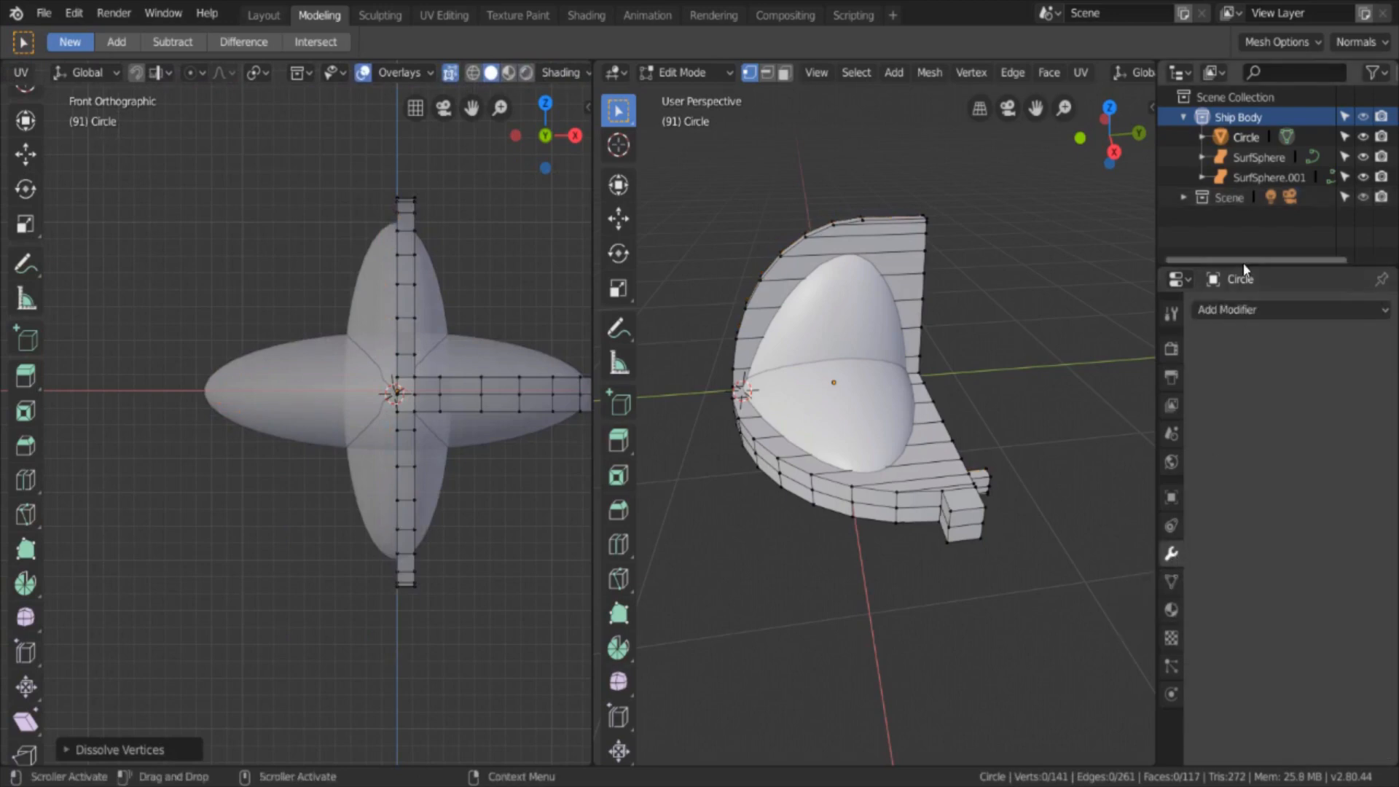
left_click(1245, 318)
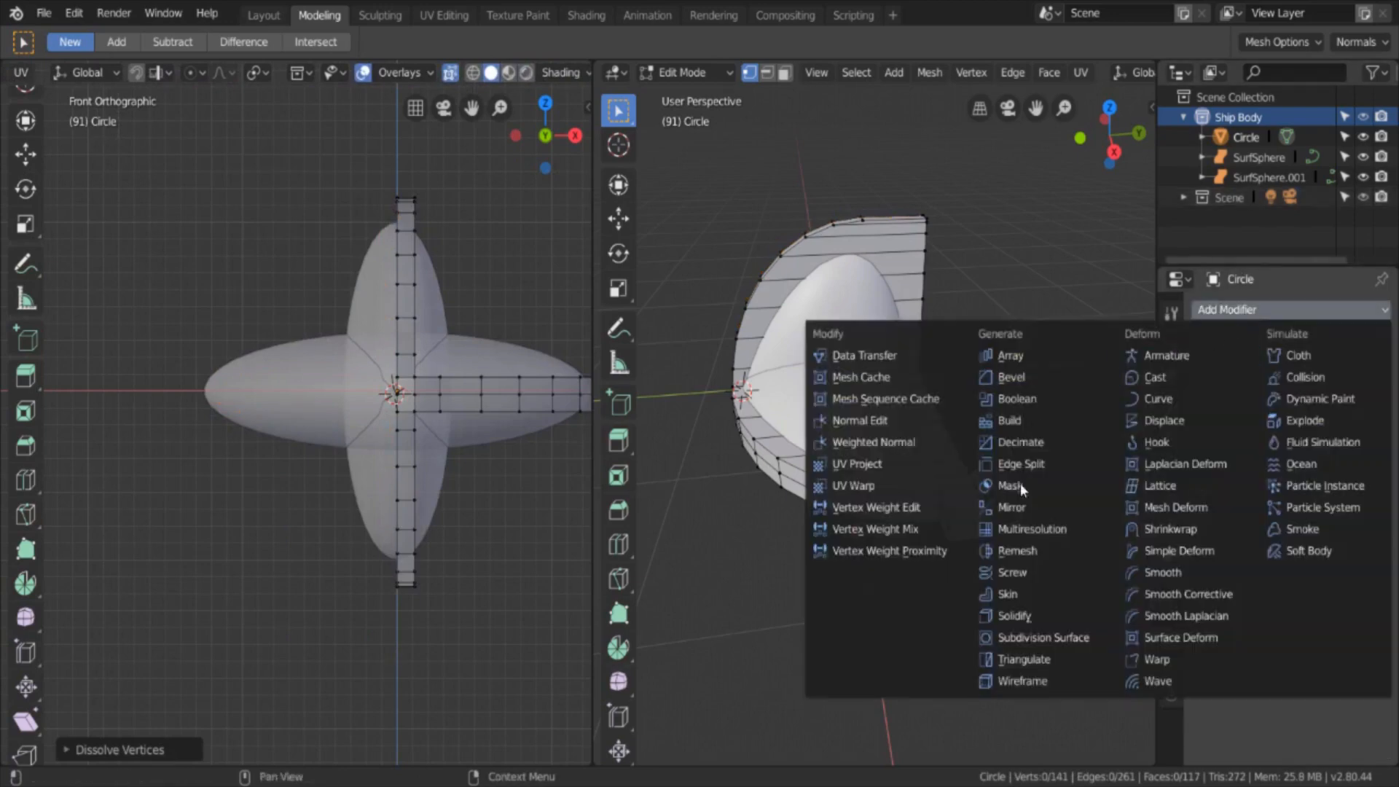
left_click(1017, 507)
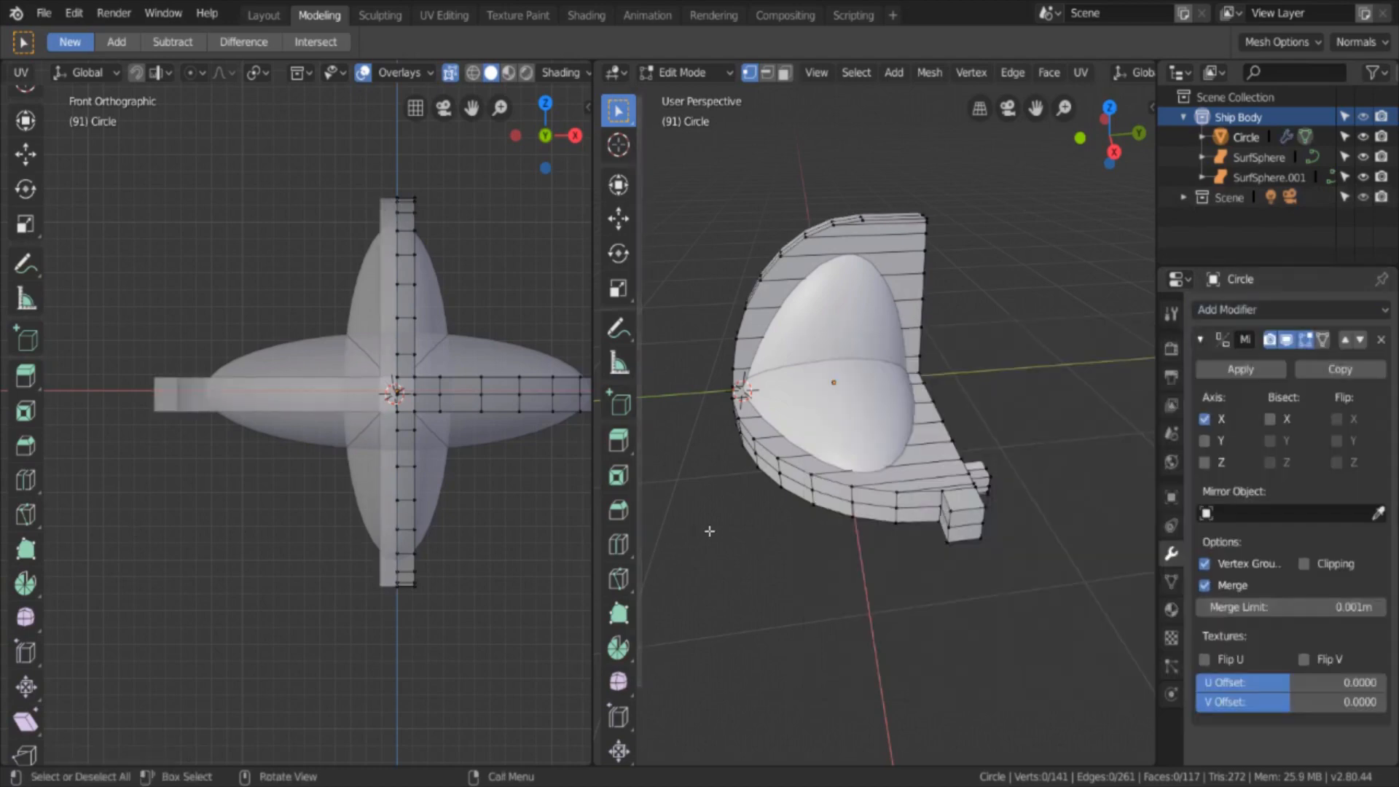
Step: In face selection mode, select the two forward-facing faces of the extension at the horizontal strip's +X tip
middle_click_drag(692, 481, 867, 517)
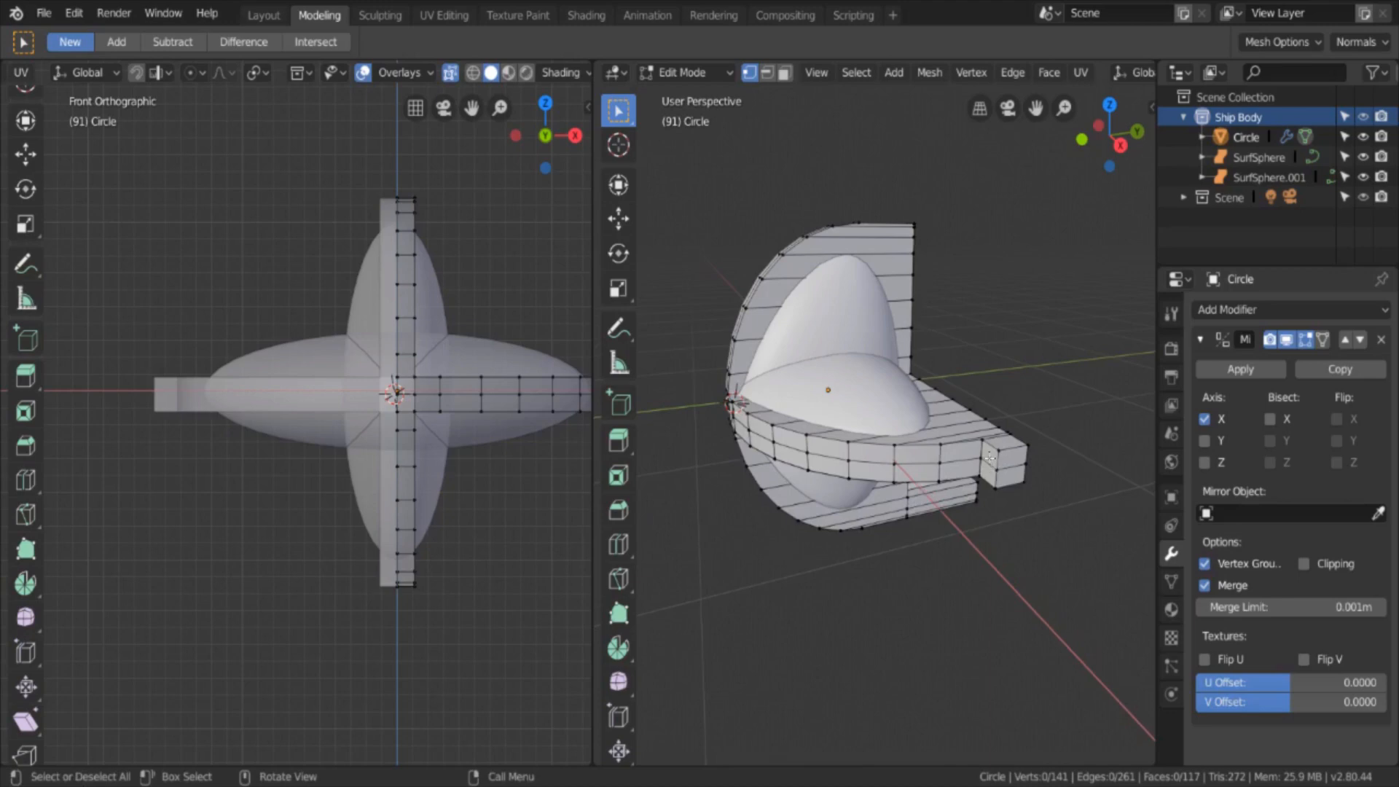
left_click(784, 73)
left_click(988, 455)
left_click(989, 473, "shift")
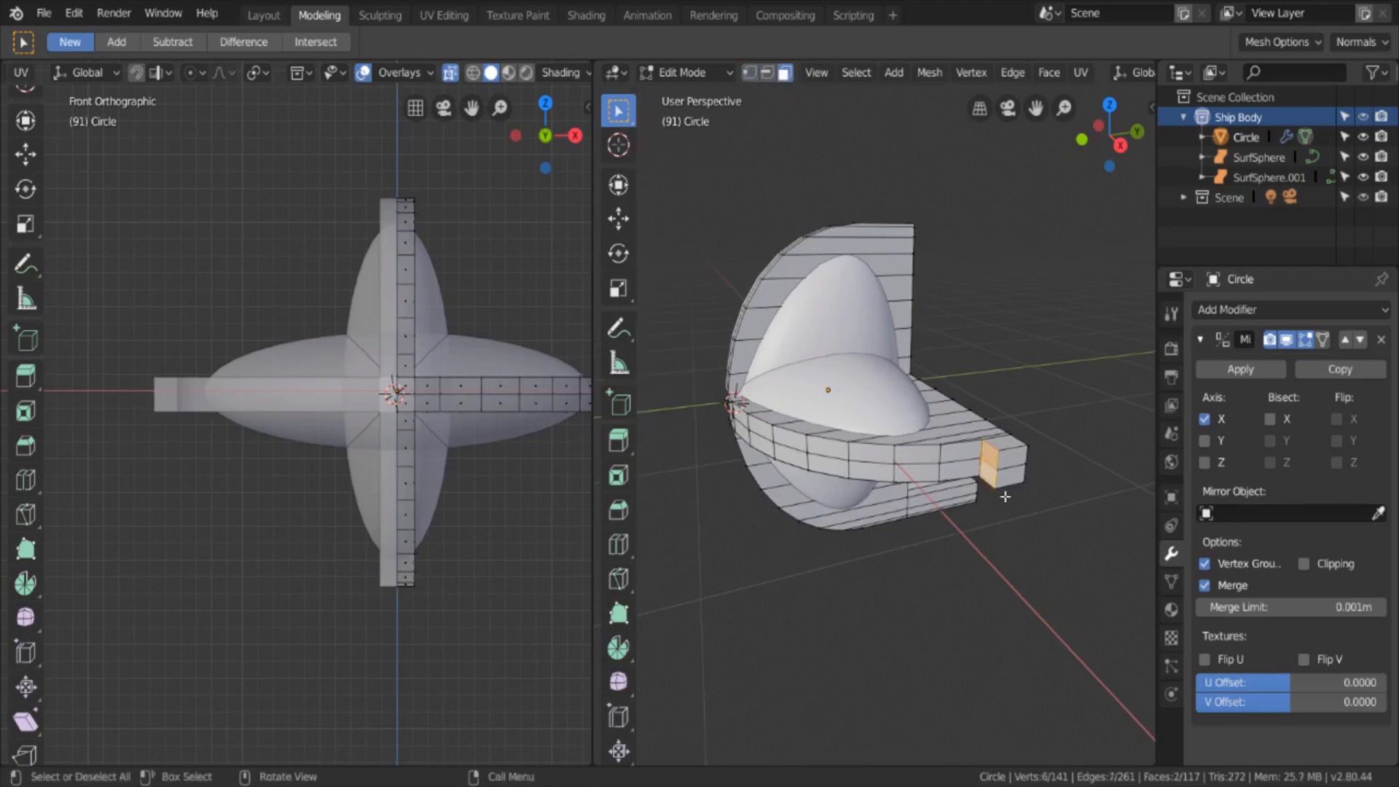
Step: Try extruding the two selected tip faces −0.02 m along Y, and undo the extrusion
key("KP_3")
scroll(951, 400, "up", 3)
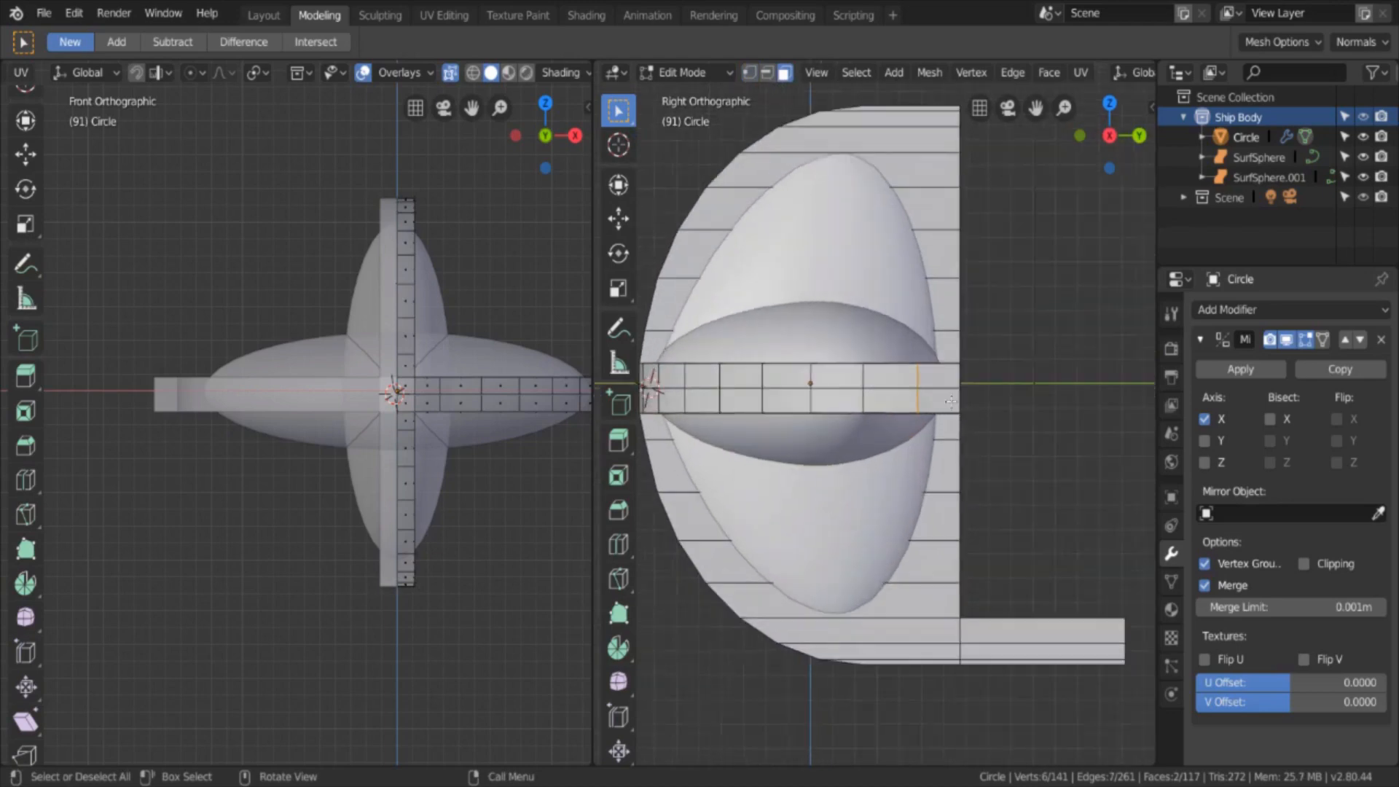
left_click(926, 436)
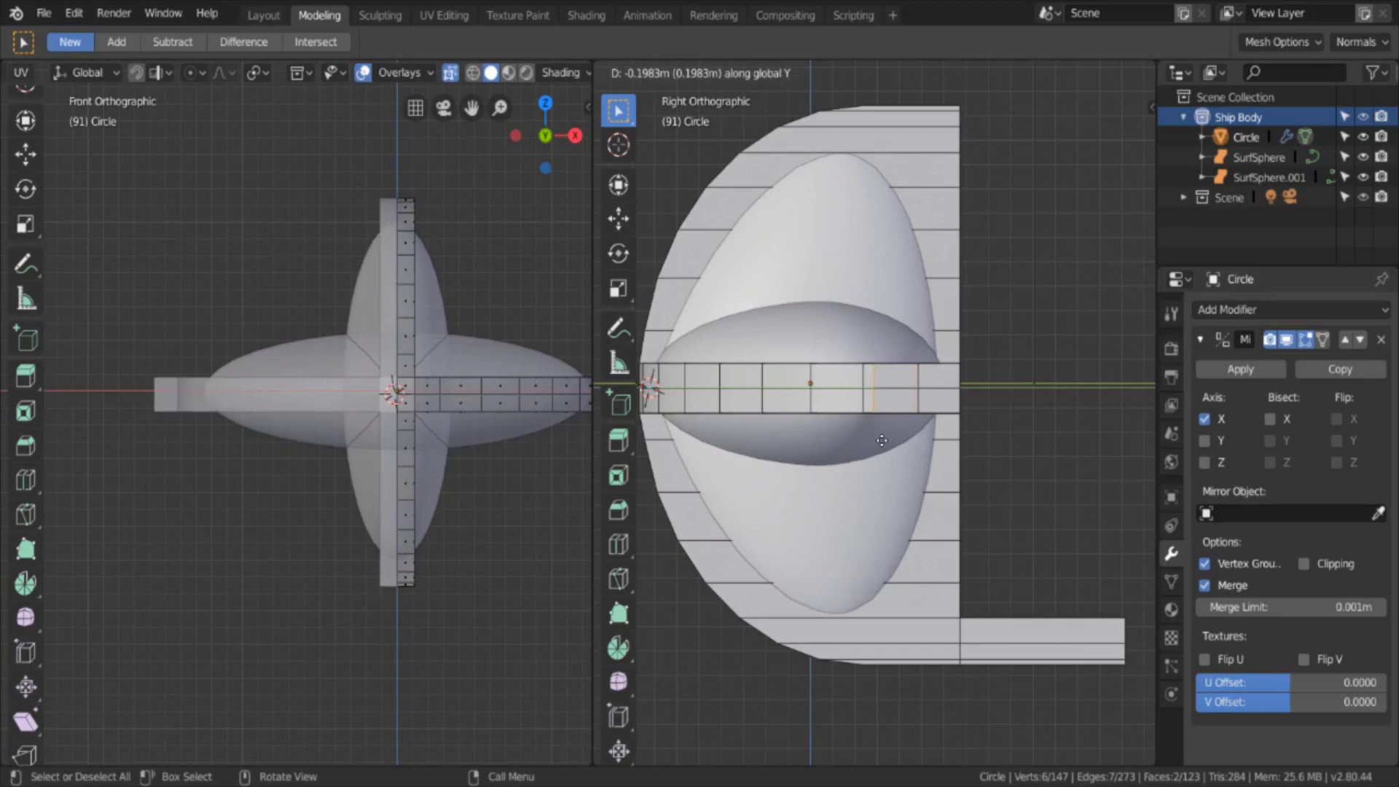
type("-.02")
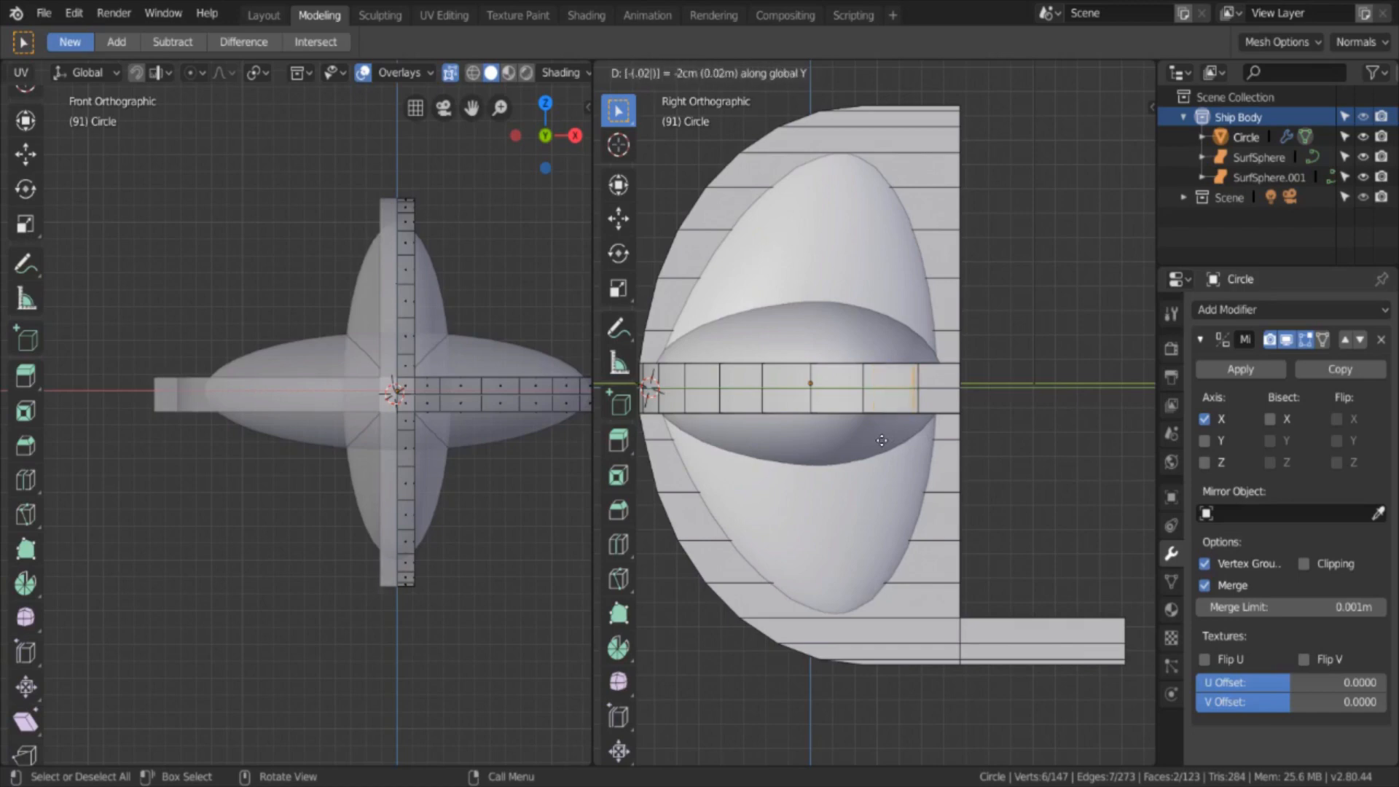
key("Return")
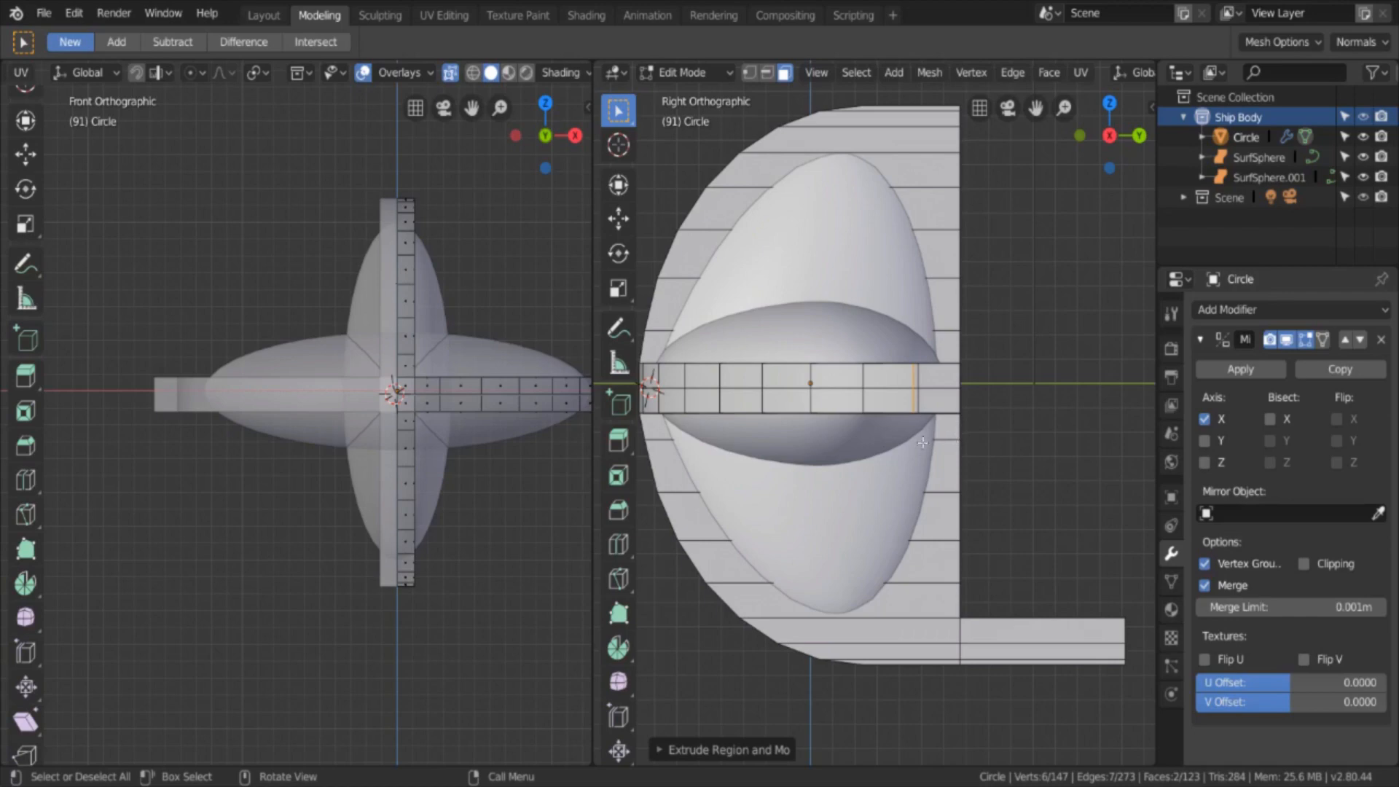
middle_click_drag(922, 443, 866, 503)
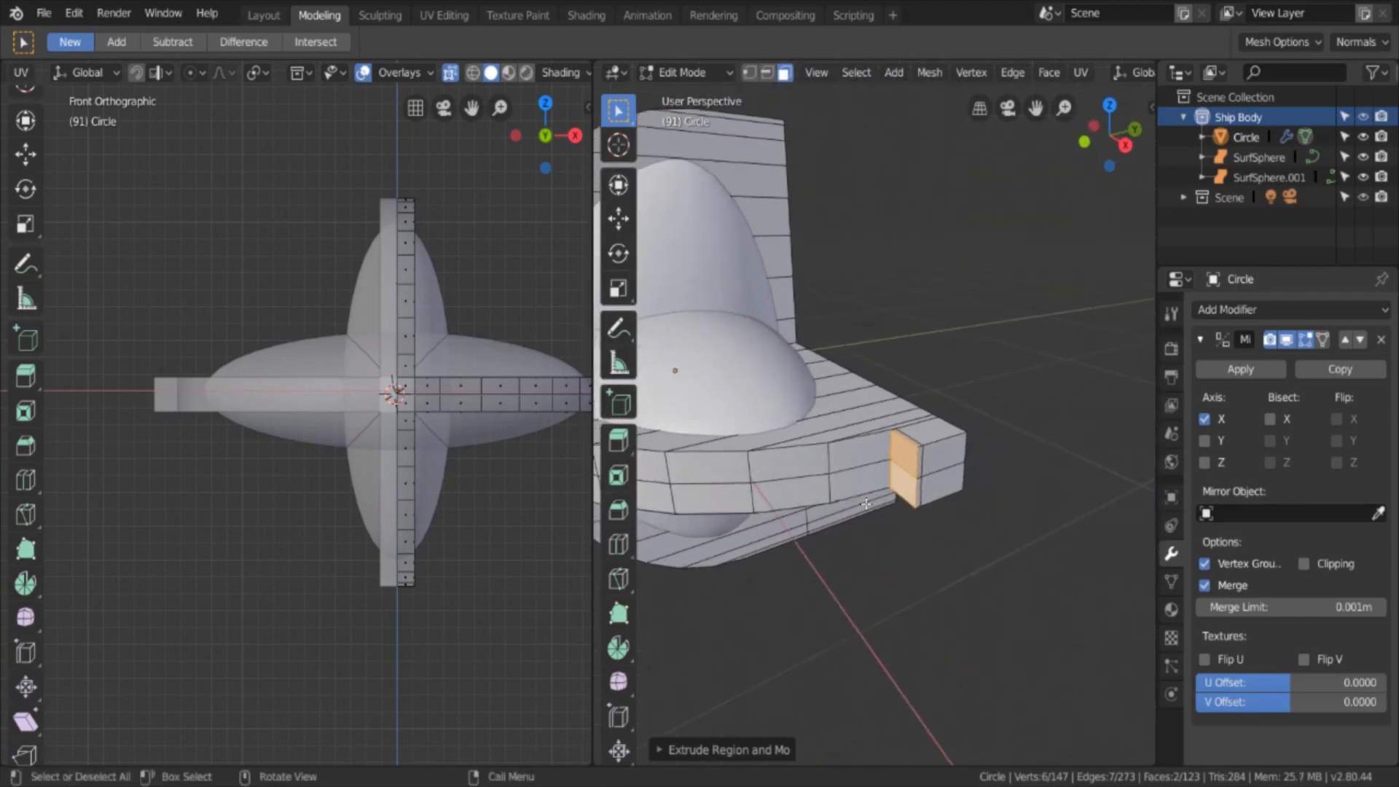
key("ctrl+z")
key("g")
key("y")
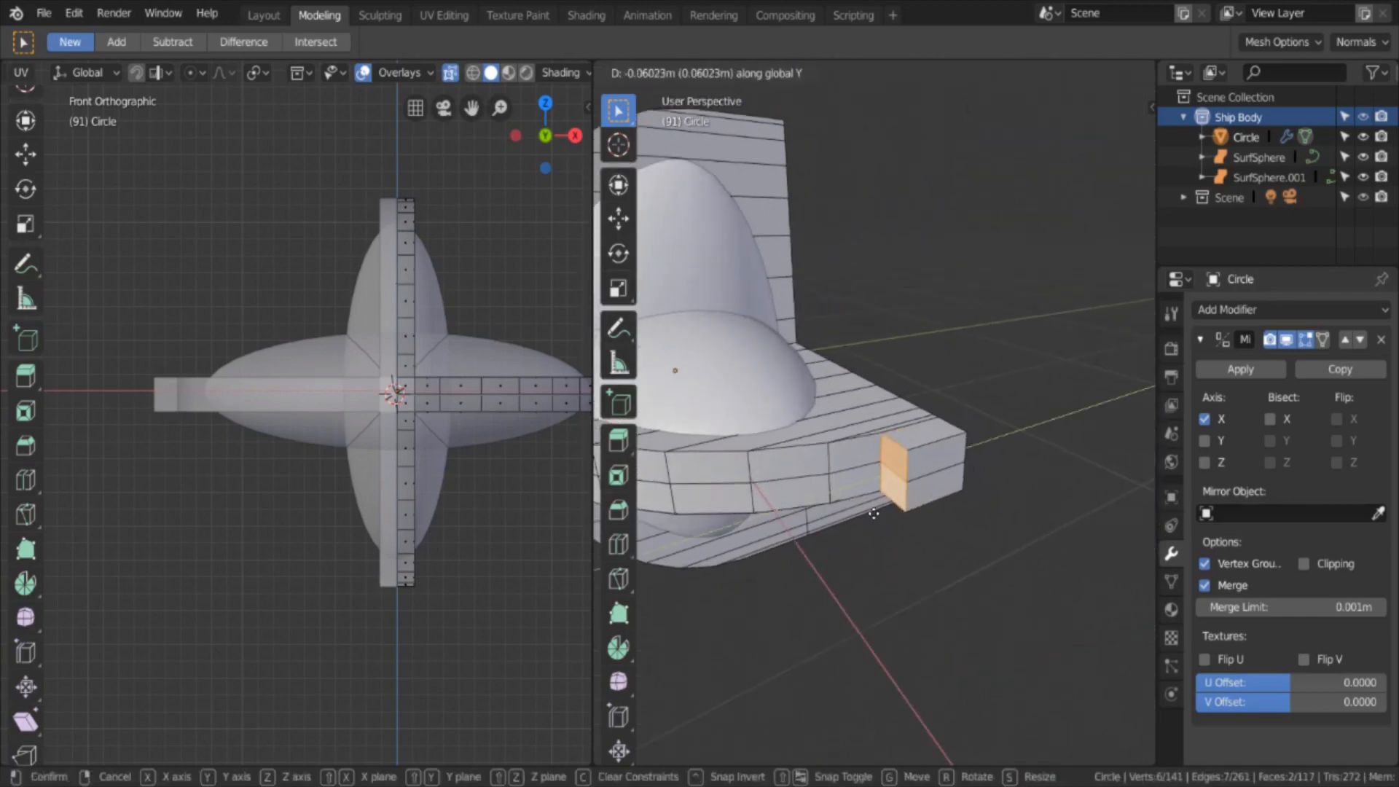
left_click(861, 523)
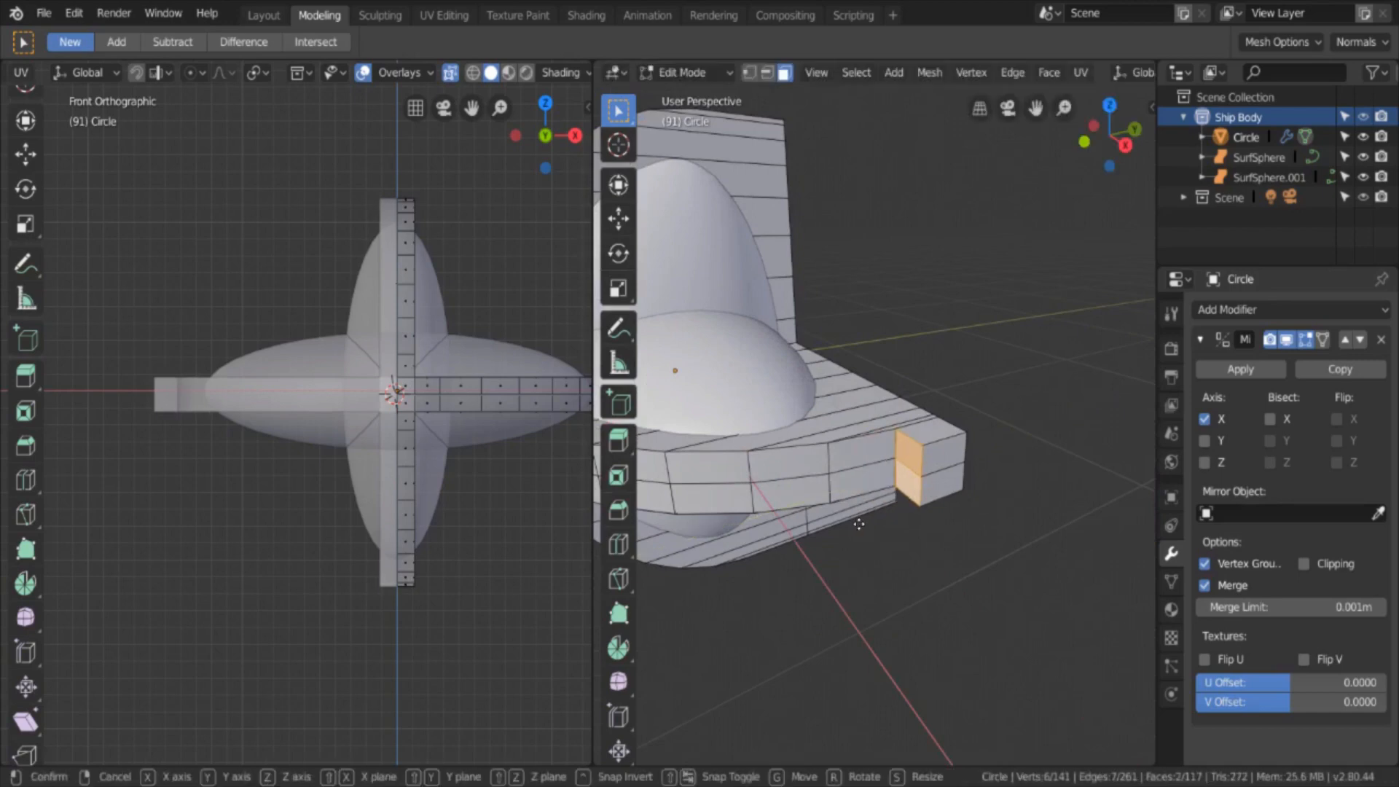
right_click(865, 560)
middle_click_drag(867, 542, 908, 542)
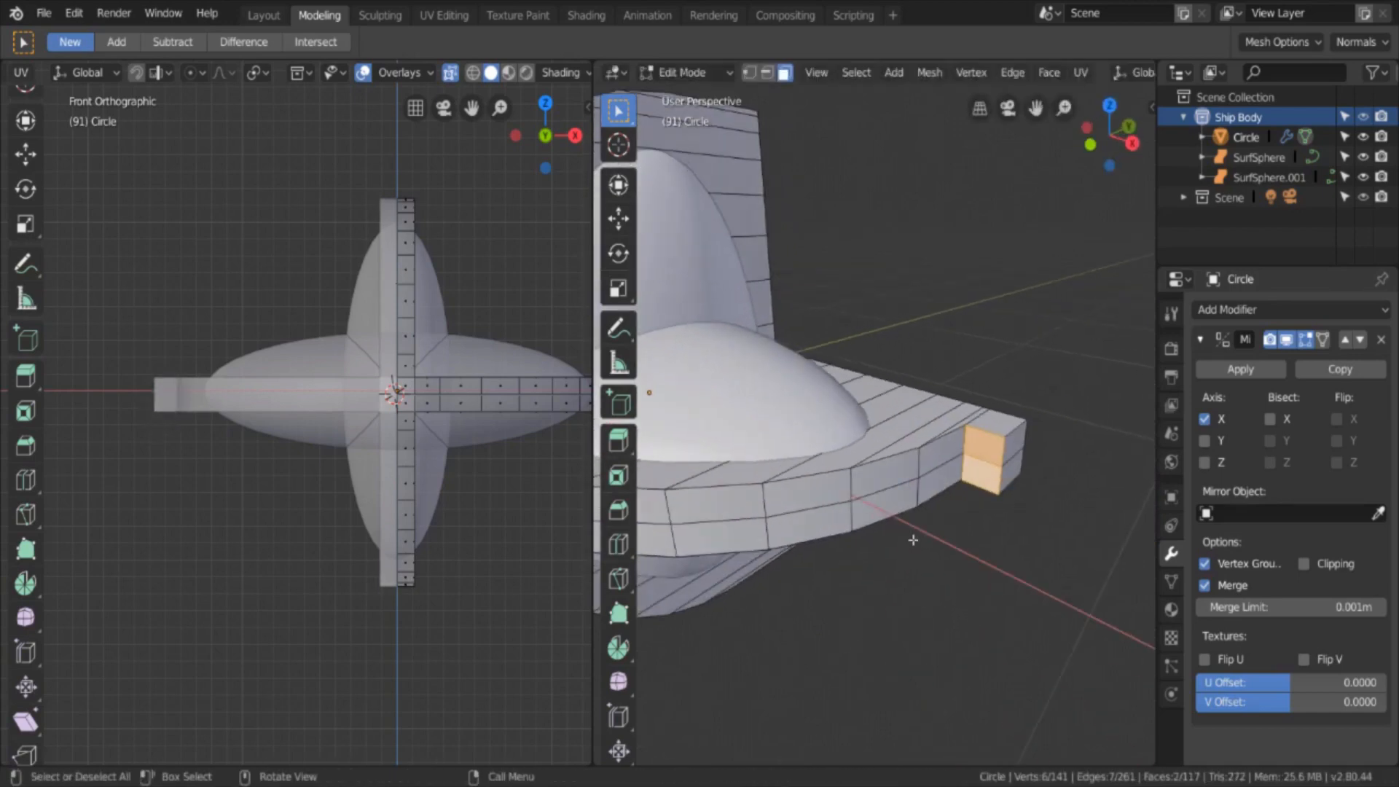
key("e")
right_click(977, 518)
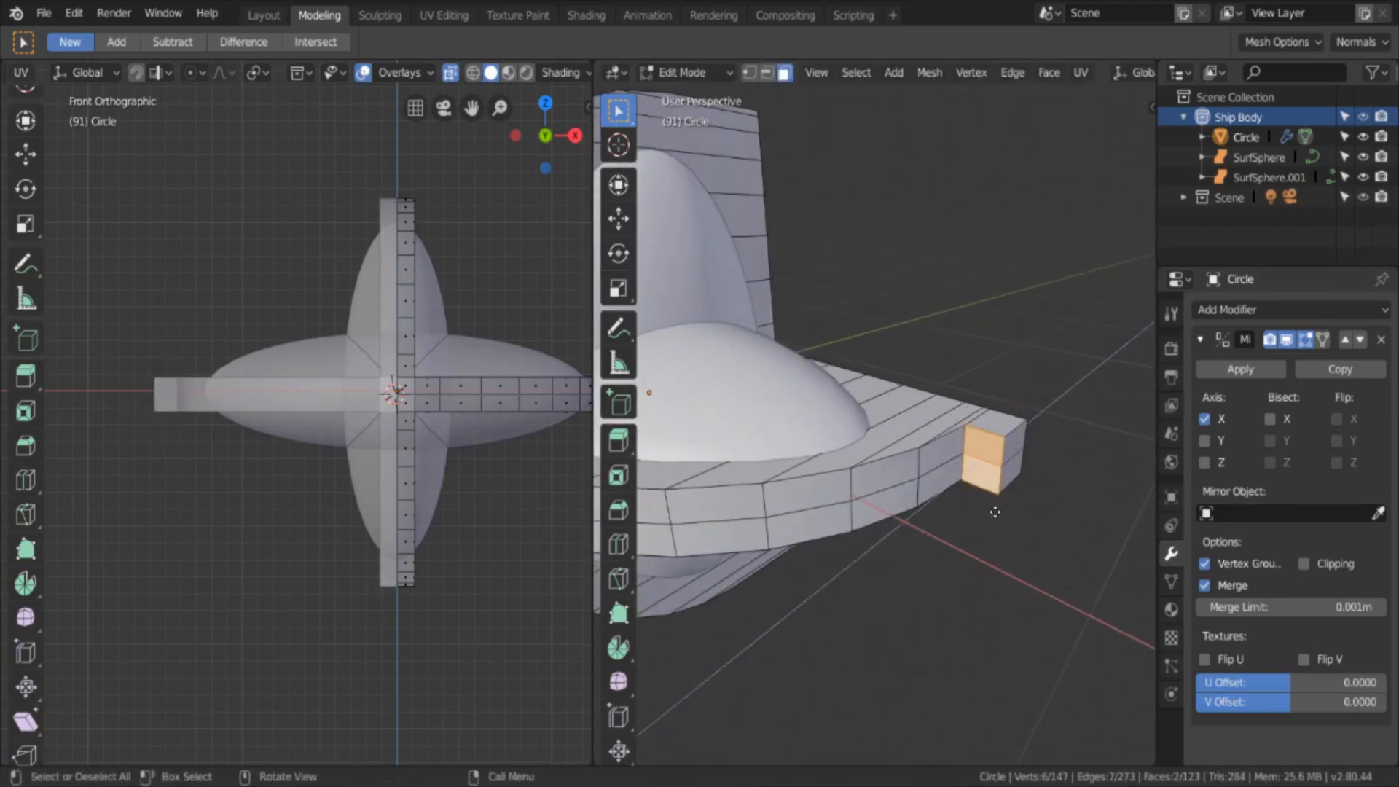
Step: Try extruding the two selected faces at the horizontal strip's +X tip by −0.02 m along their normal
key("e")
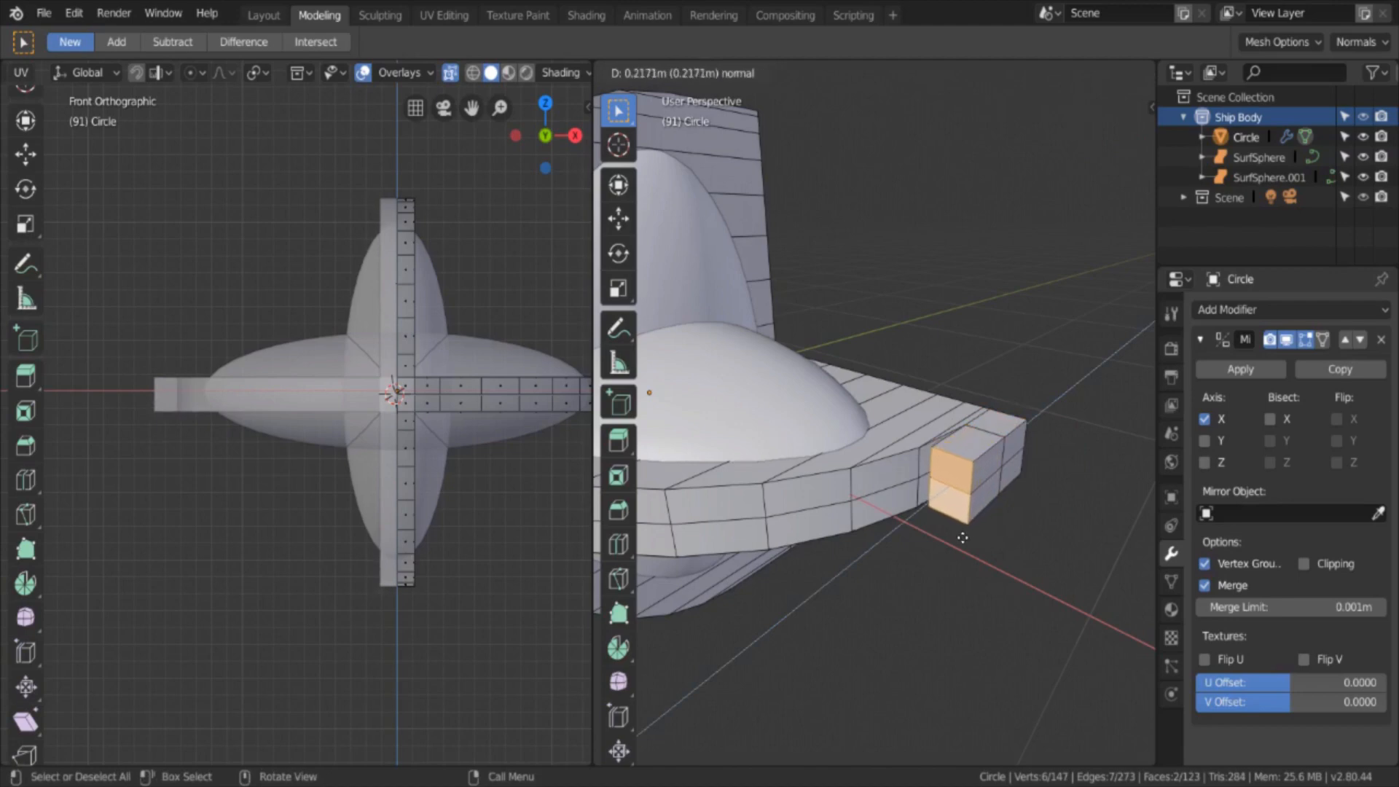
type("-.02")
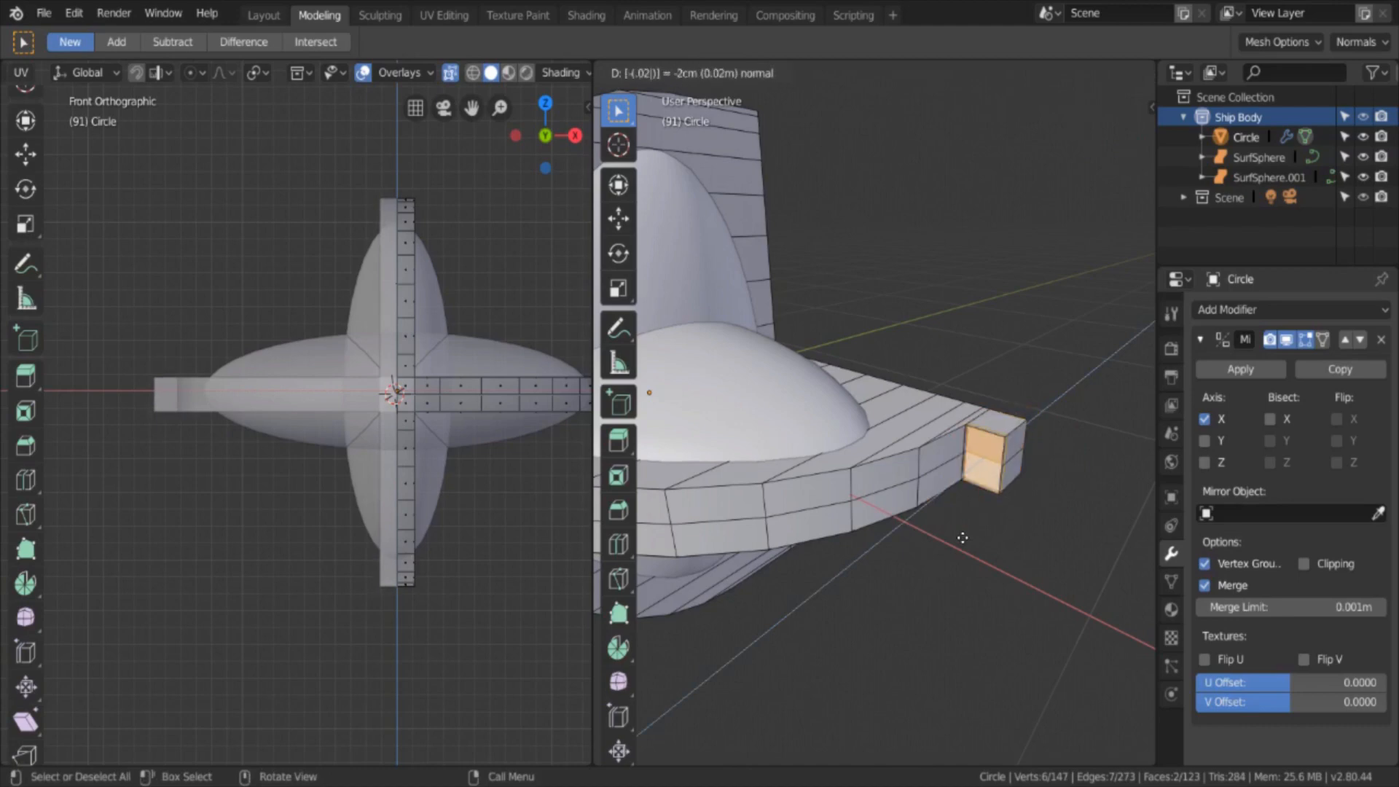
key("BackSpace")
key("BackSpace")
type(".02")
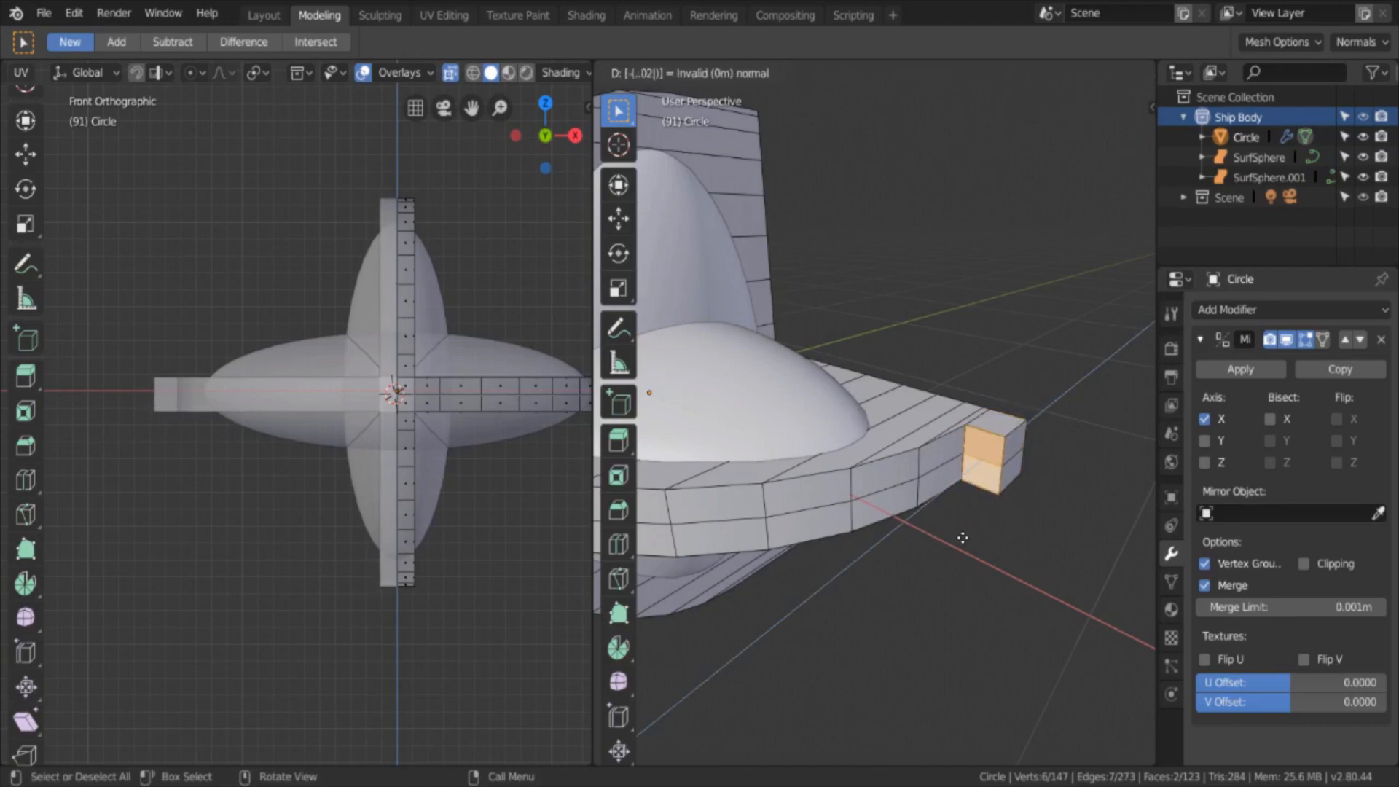
key("BackSpace")
key("BackSpace")
key("BackSpace")
key("BackSpace")
key("BackSpace")
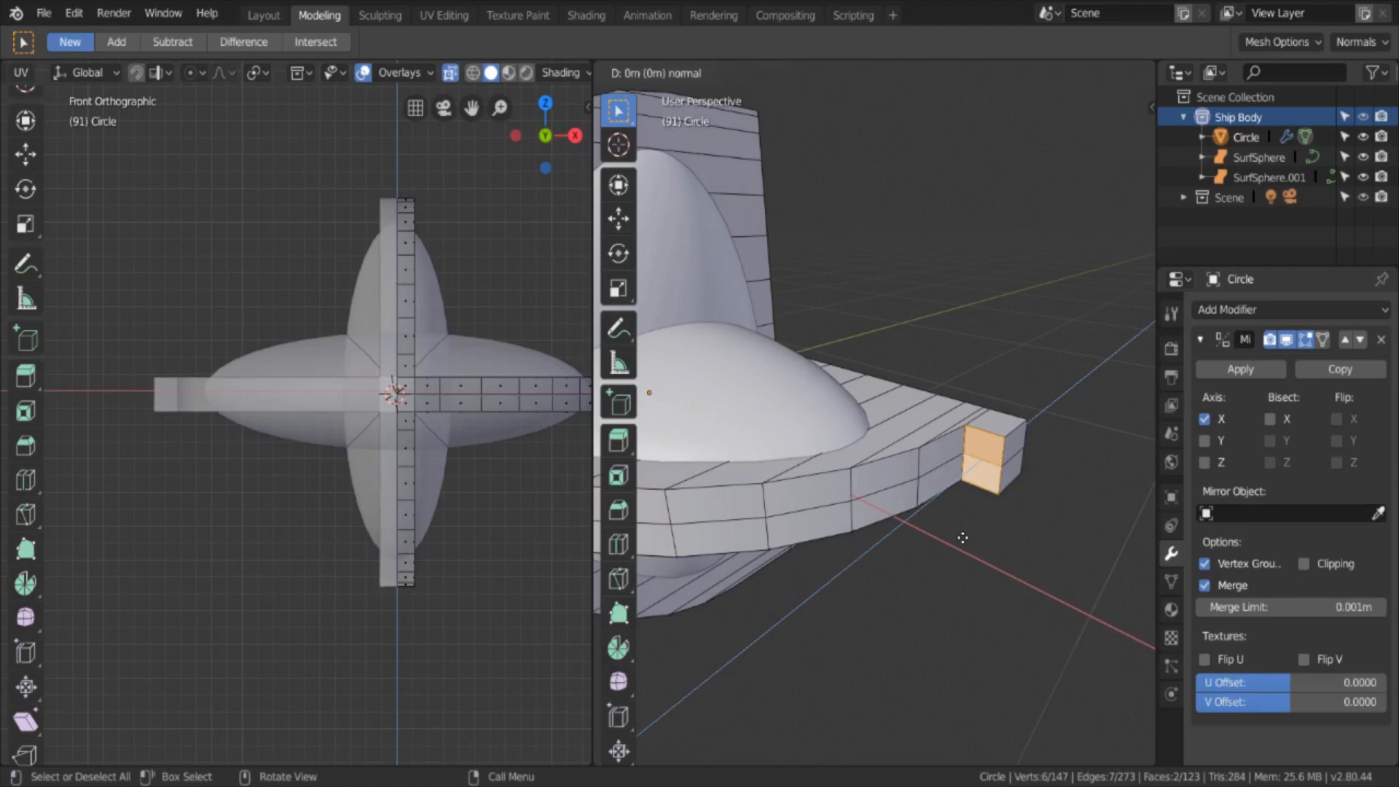
type("-.02")
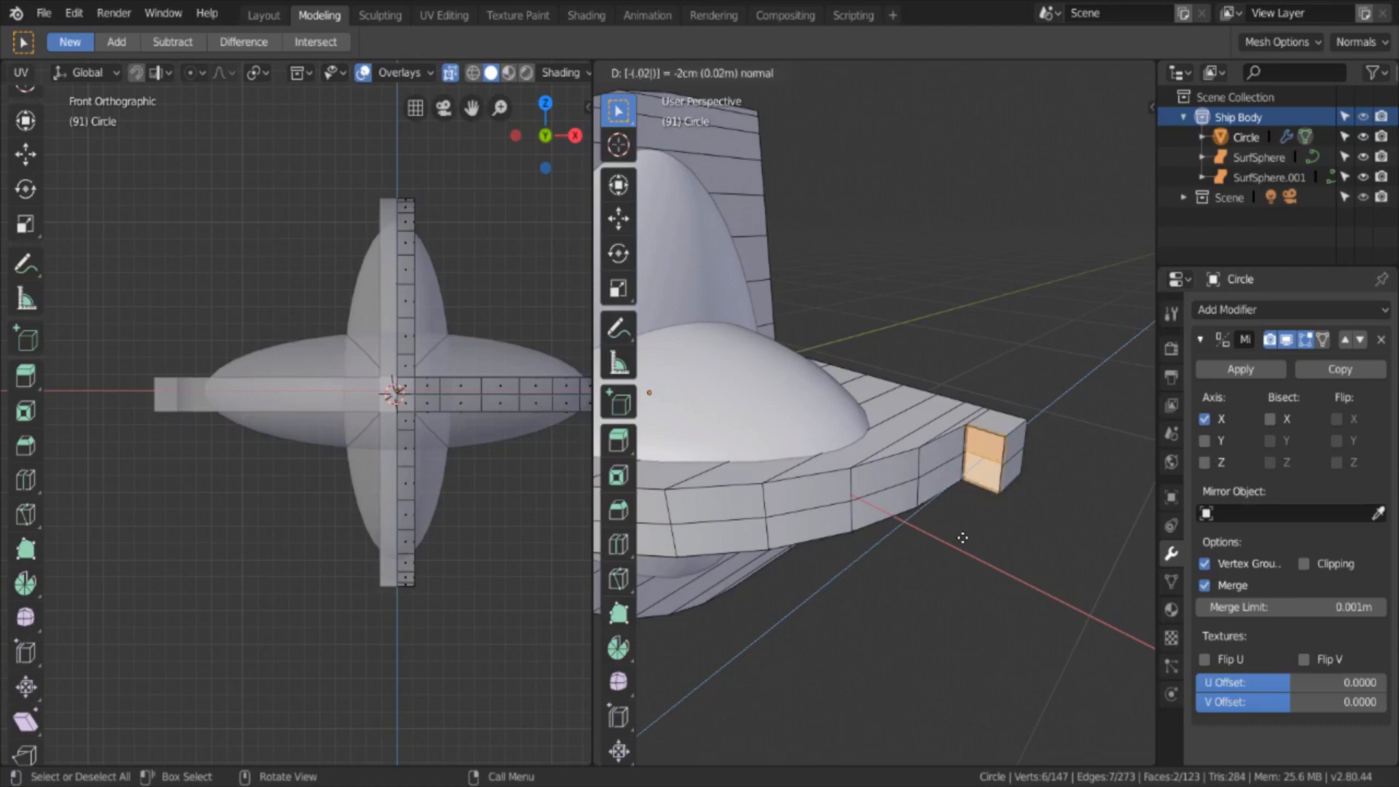
key("BackSpace")
key("BackSpace")
key("BackSpace")
key("BackSpace")
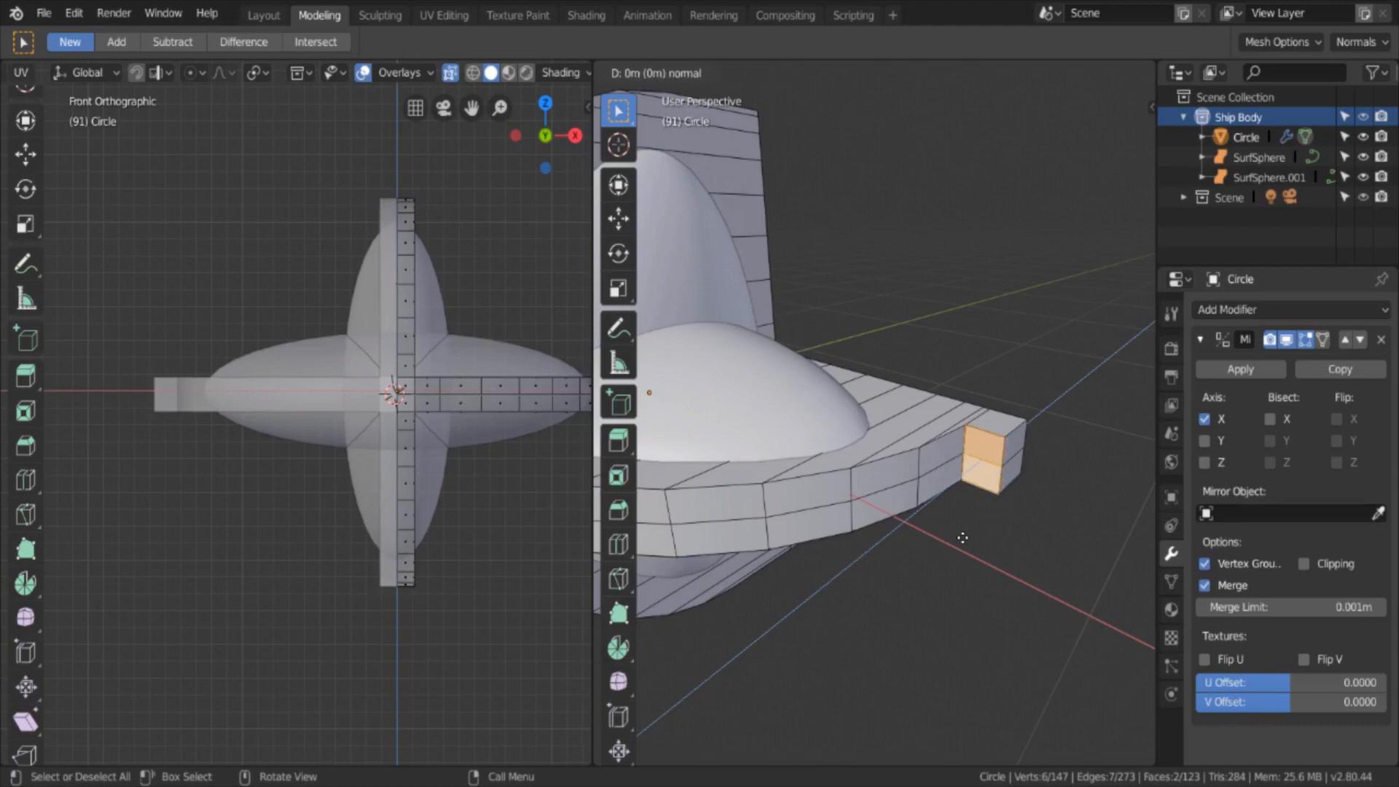
type("-.02")
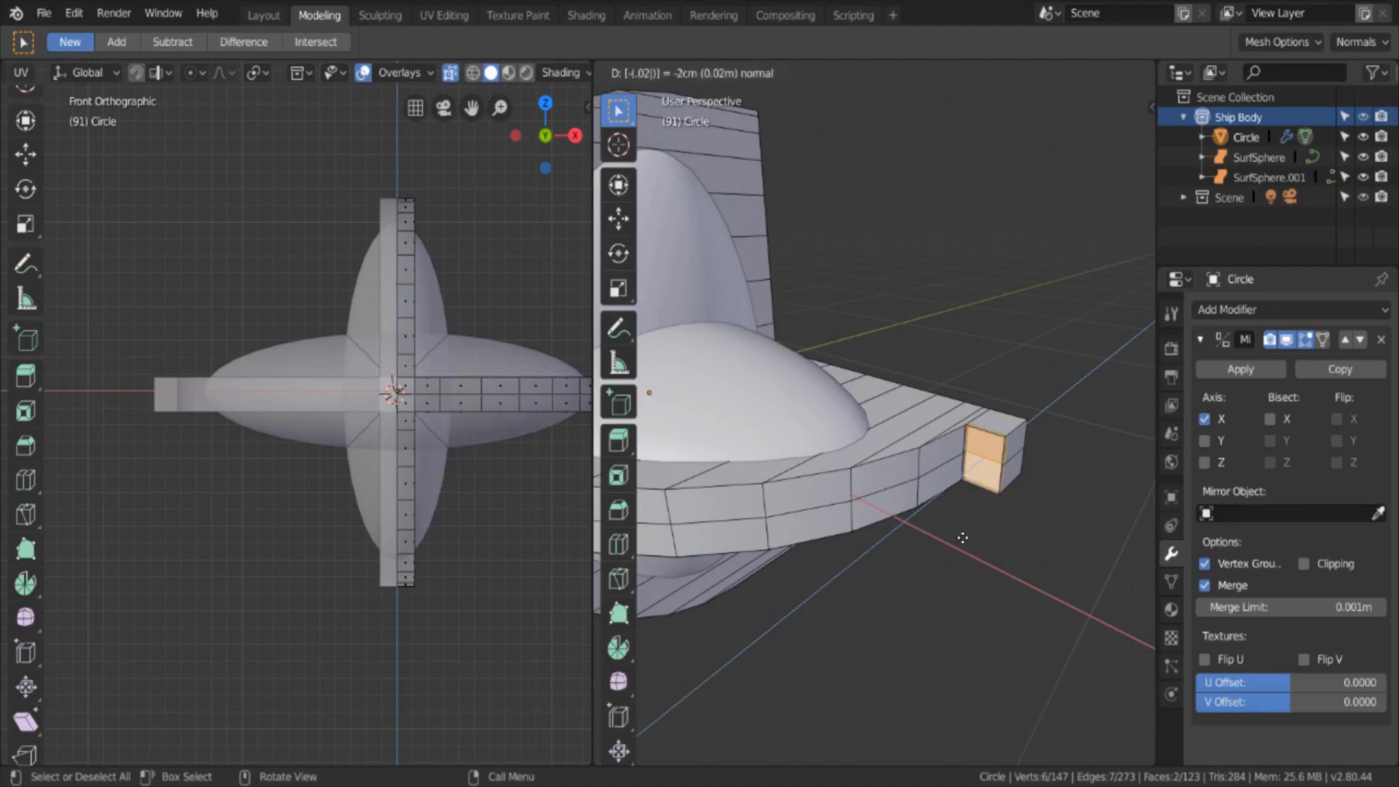
key("BackSpace")
key("BackSpace")
key("BackSpace")
key("BackSpace")
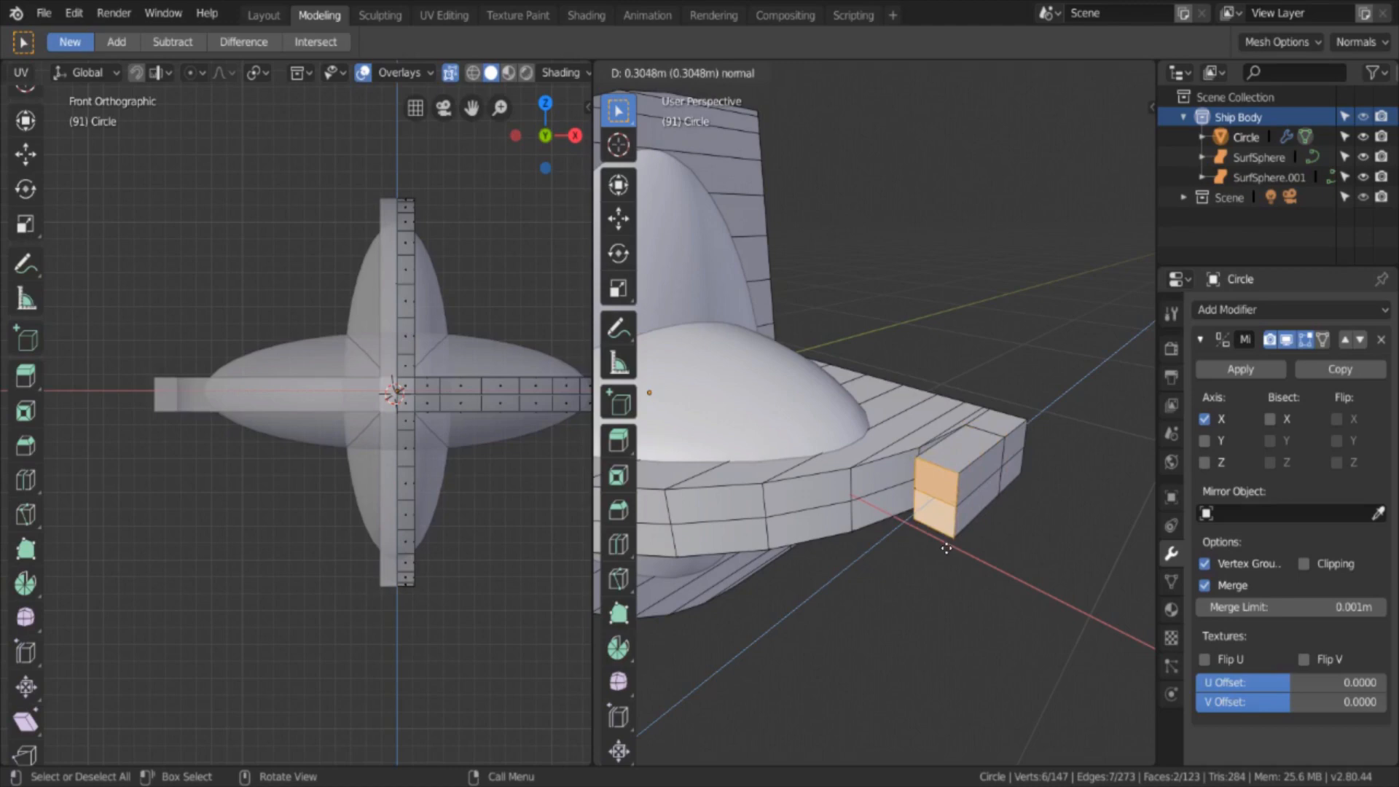
Step: Extrude the two forward-facing faces at the horizontal strip's +X tip 0.2 m along their normal
type("-.2")
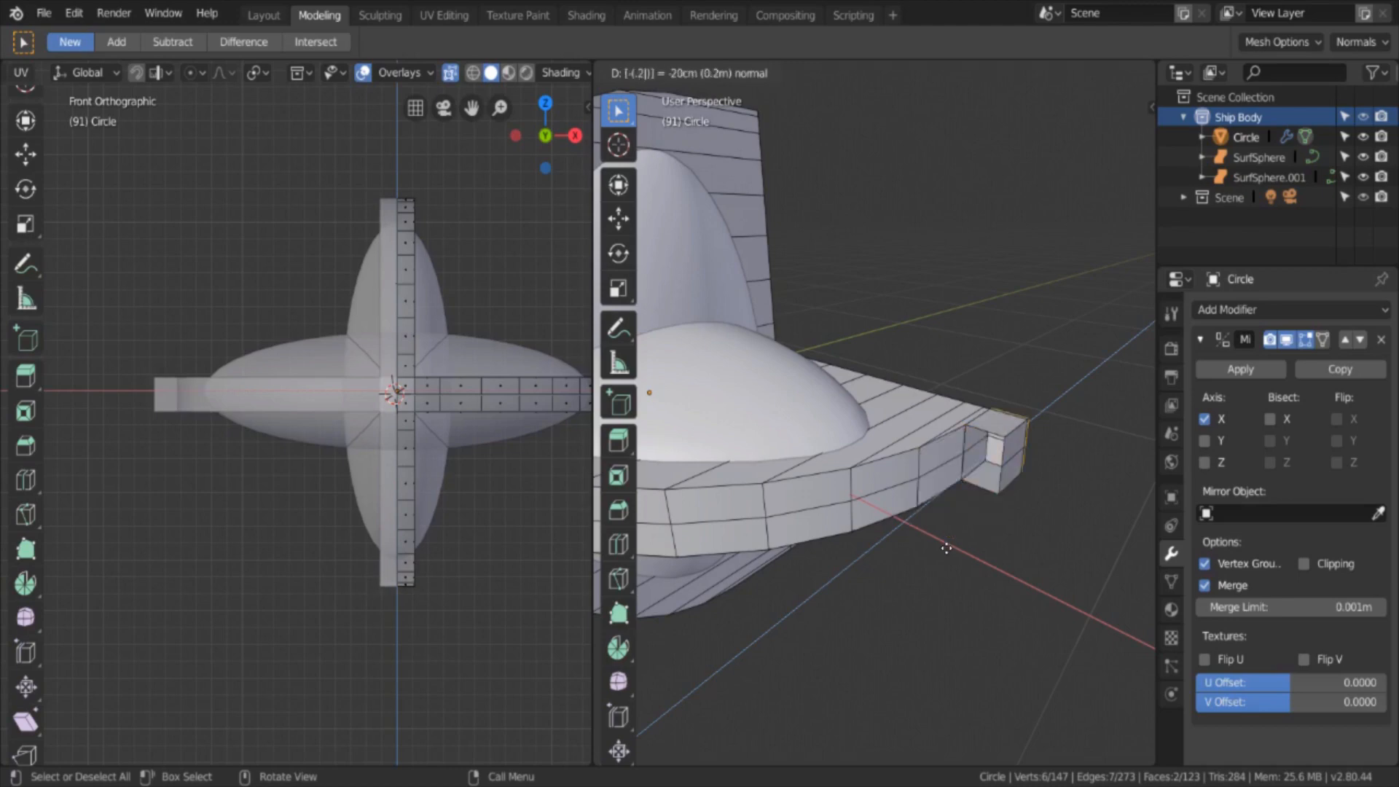
key("BackSpace")
key("BackSpace")
key("BackSpace")
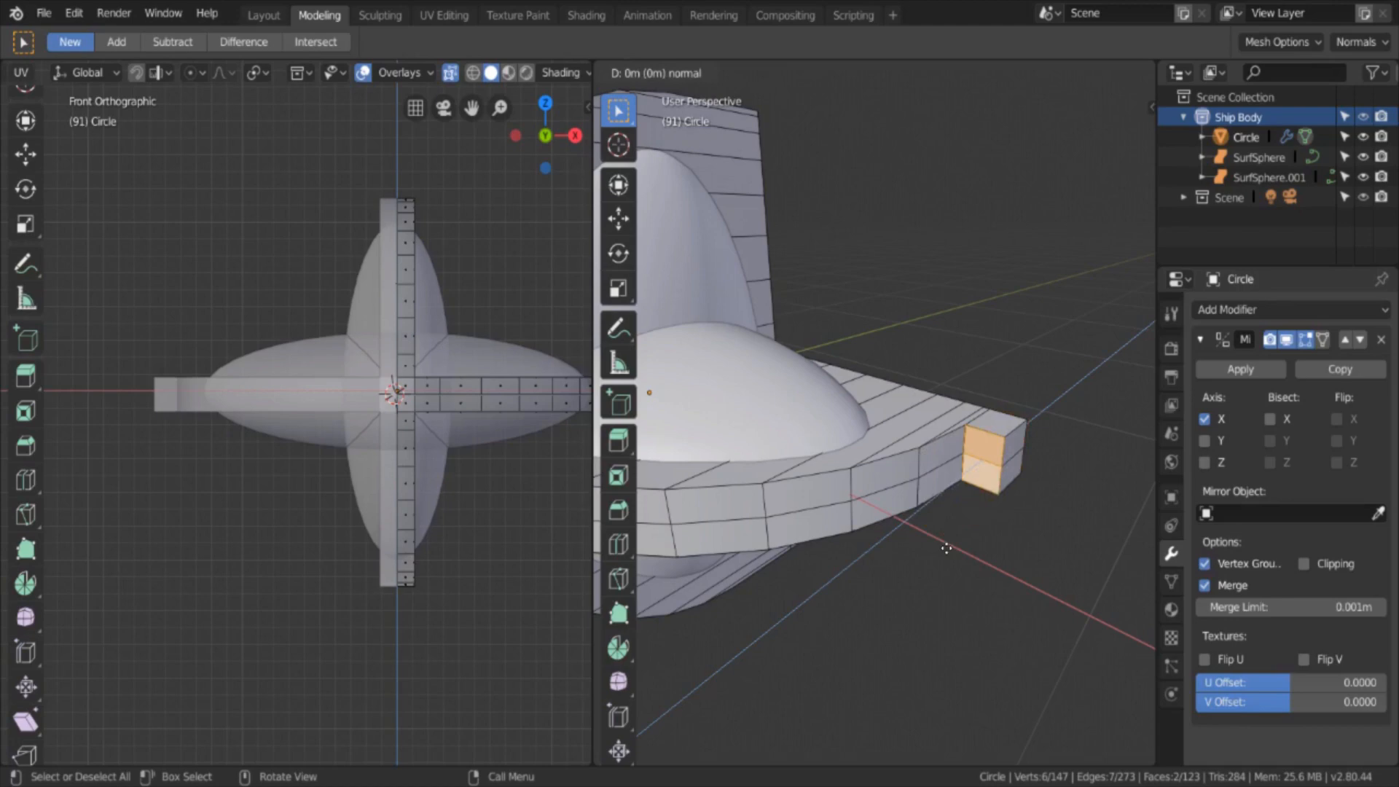
type(".2")
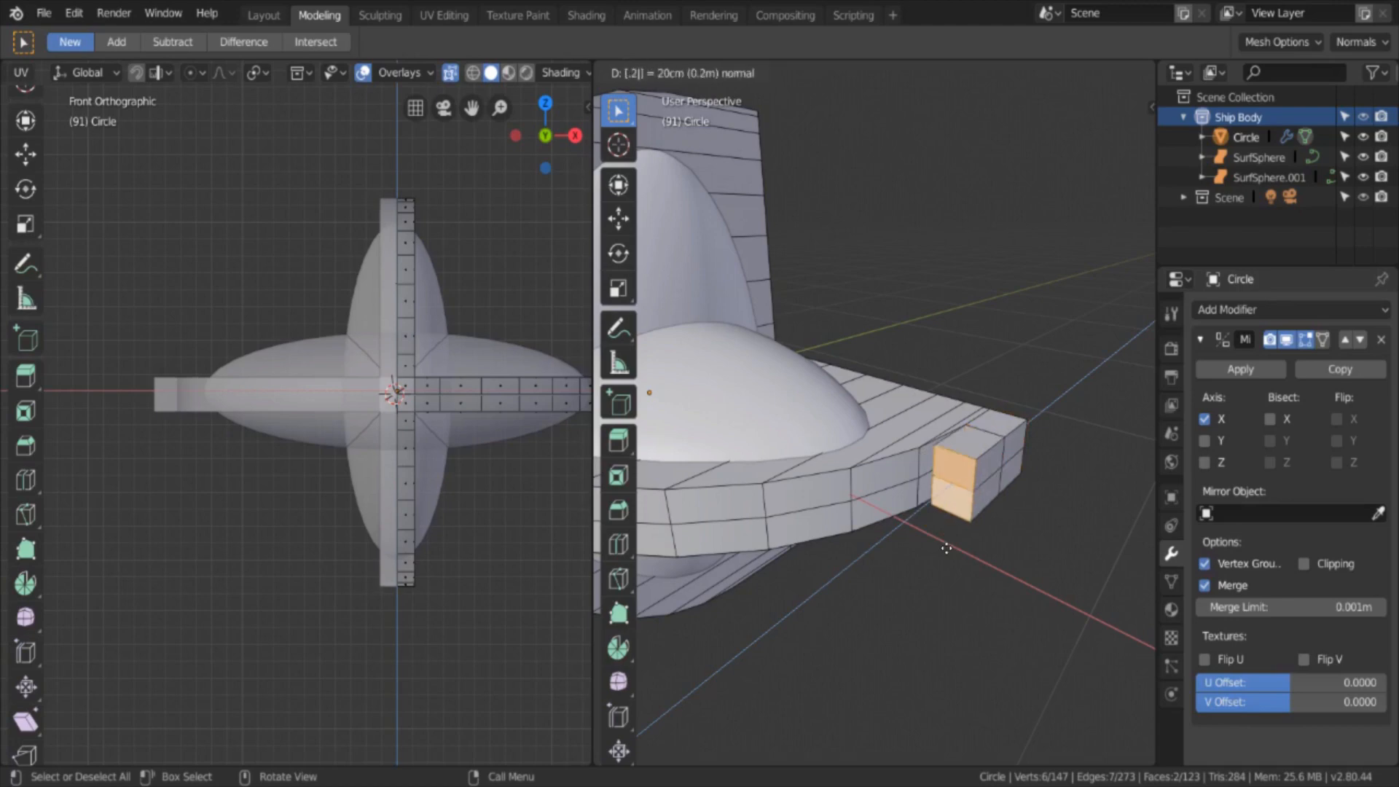
key("Return")
Step: Select the two rear-facing faces of the +X tip extension, extrude them backward into a long arm, and return to Object Mode
middle_click_drag(947, 549, 707, 420)
left_click(713, 434)
left_click(722, 455, "shift")
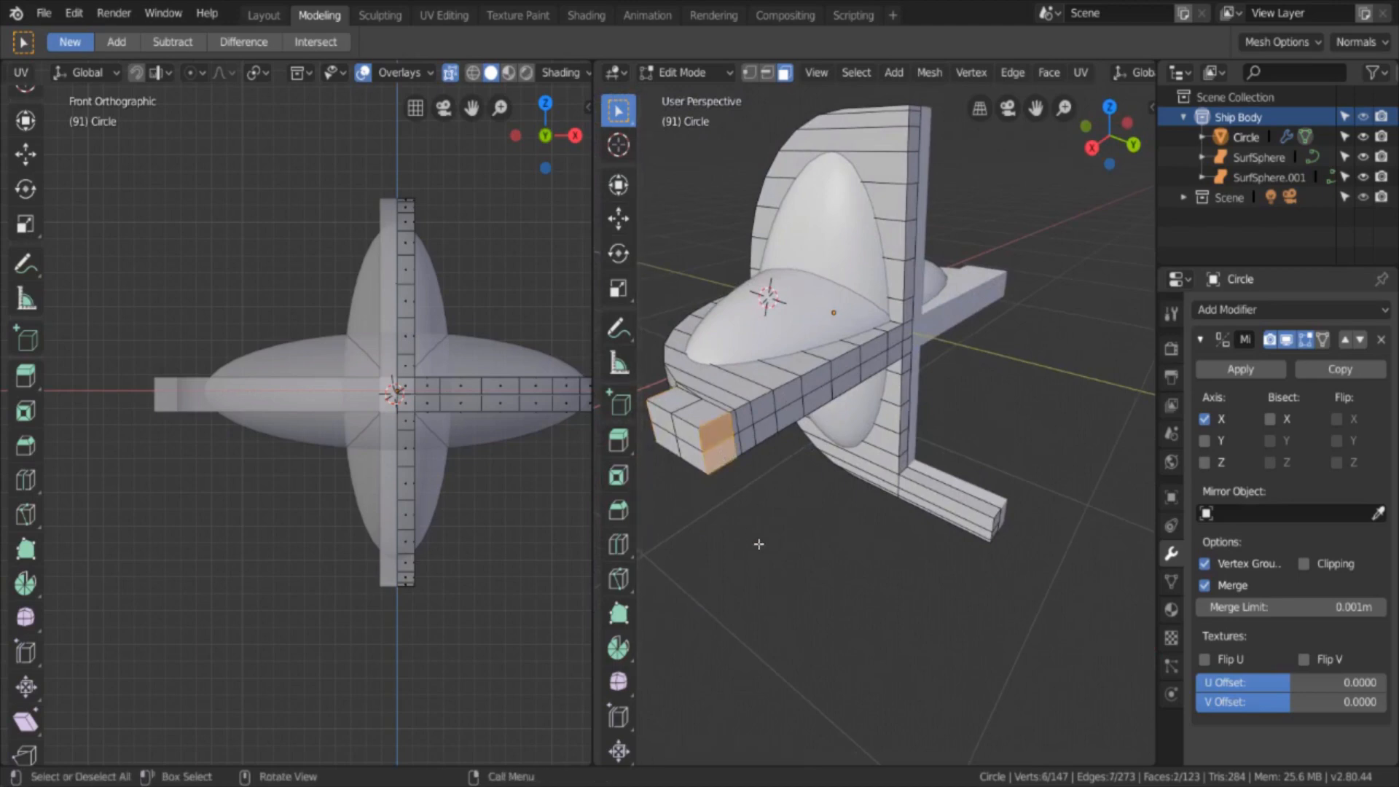
key("e")
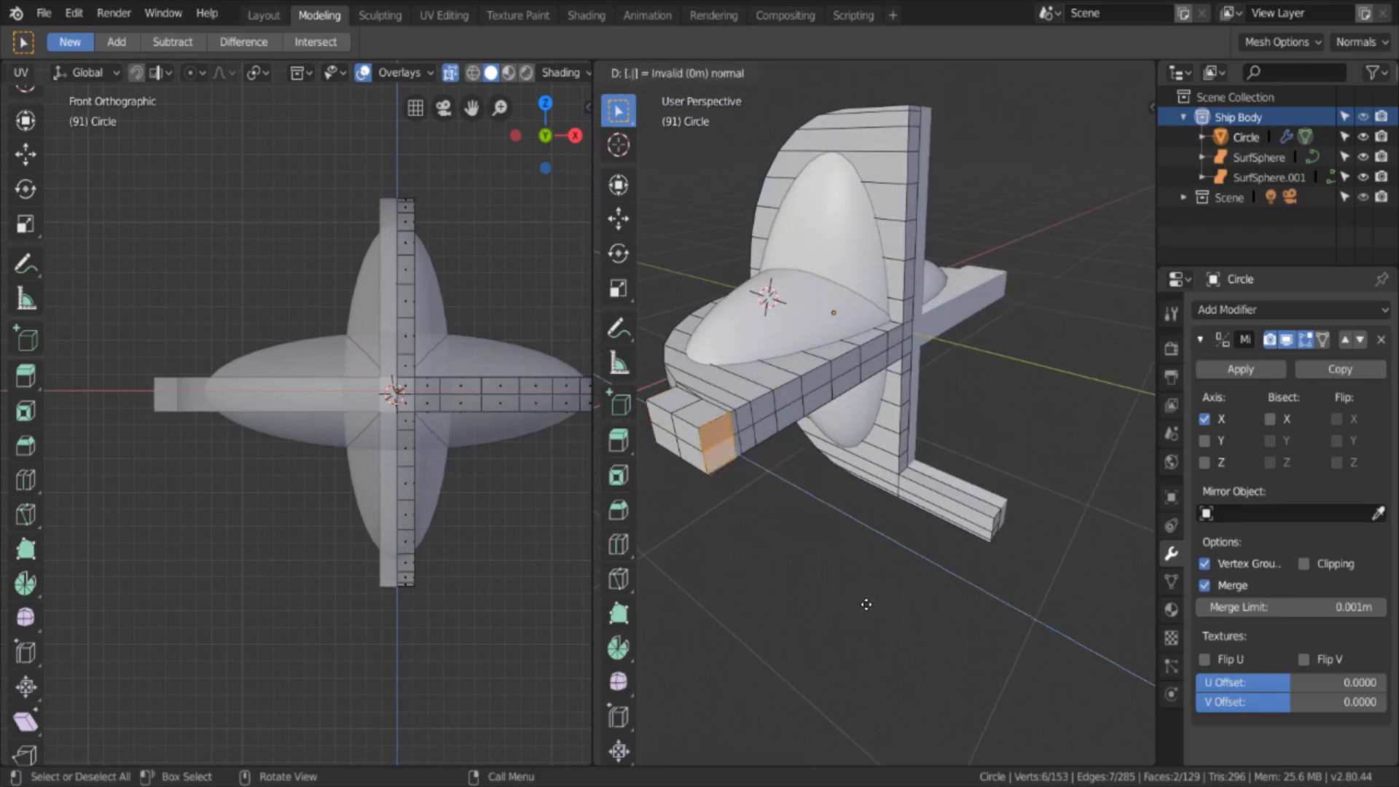
left_click(867, 605)
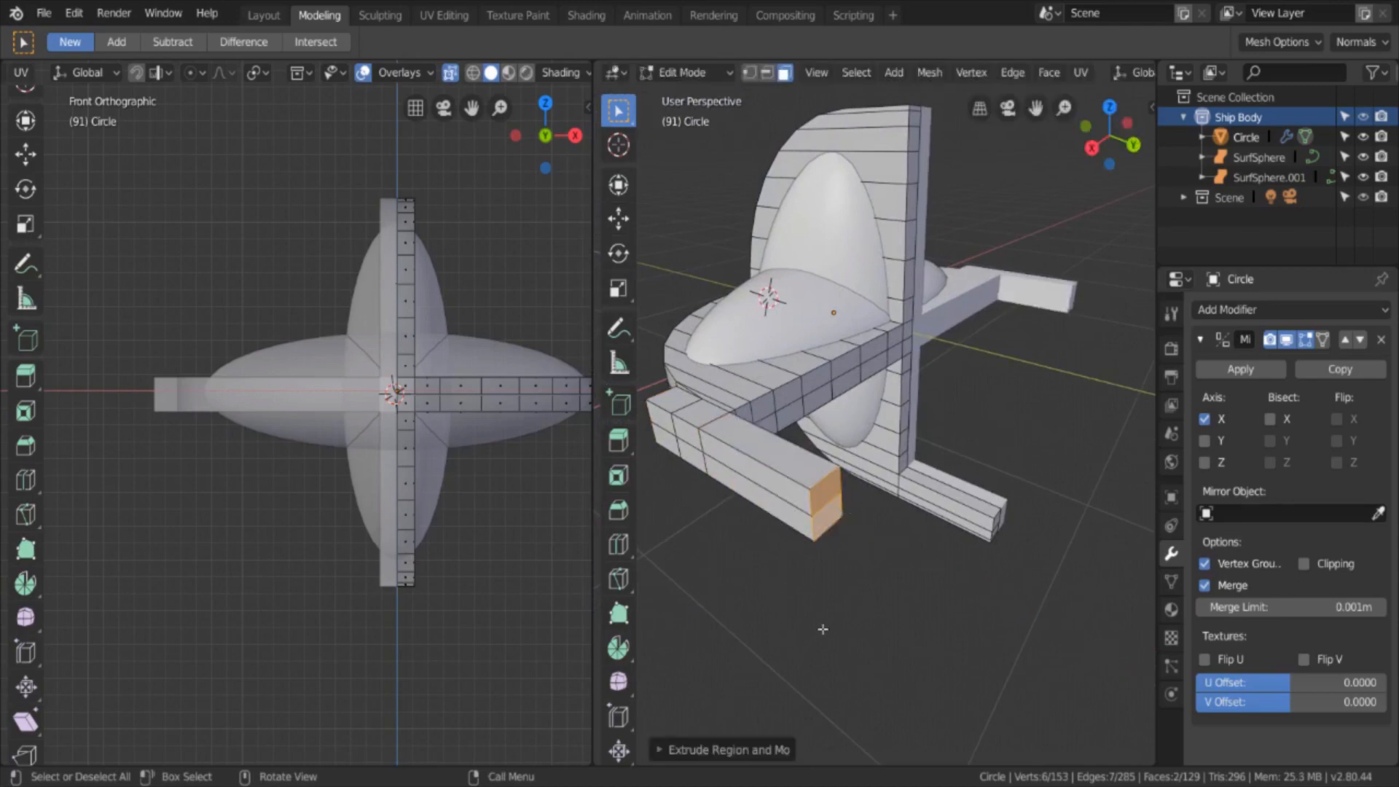
left_click(823, 629)
middle_click_drag(822, 629, 908, 594)
key("Tab")
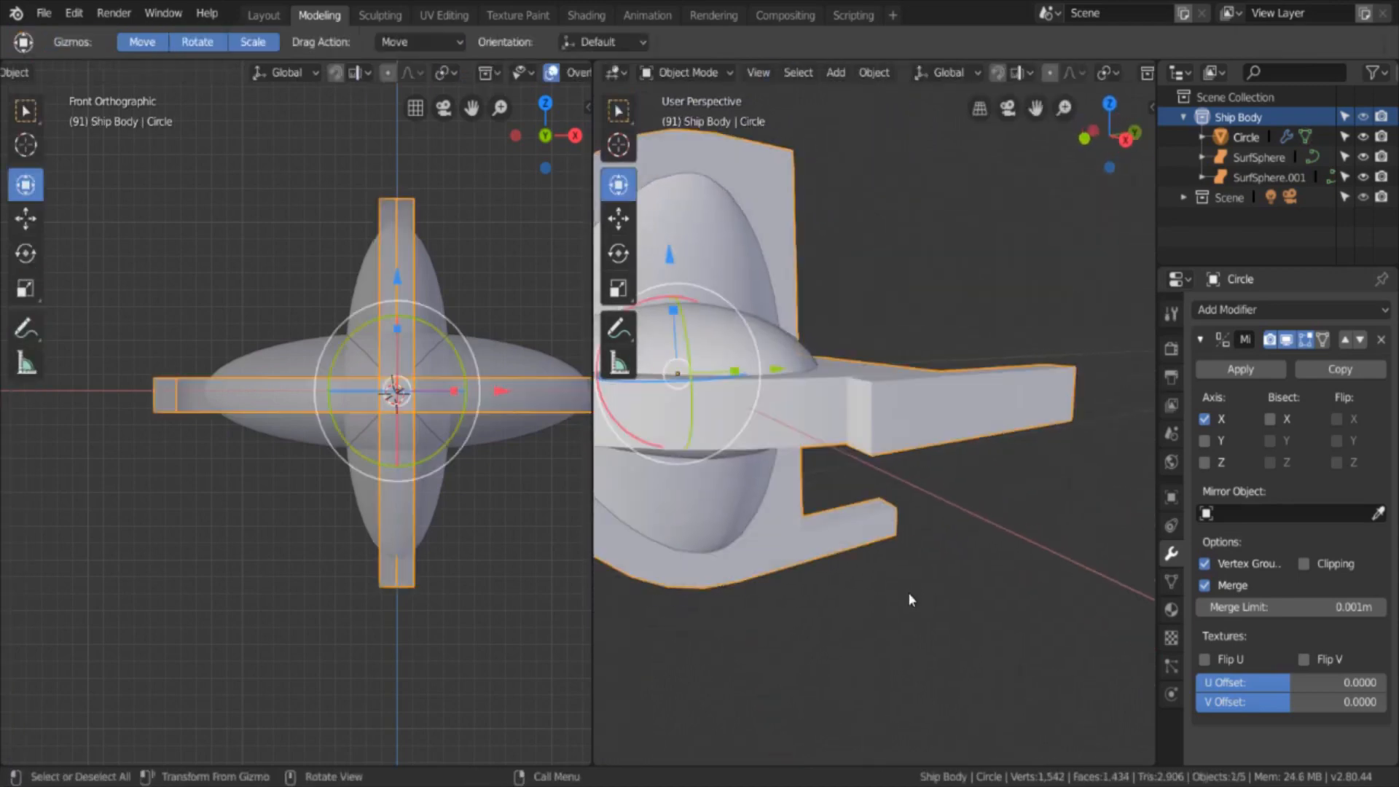
Step: Examine the crossing strips, the tip extensions and the mirrored rear arms around the ship body from several angles and distances
scroll(915, 493, "down", 3)
middle_click_drag(915, 493, 1029, 591)
scroll(1019, 503, "down", 5)
scroll(982, 503, "up", 4)
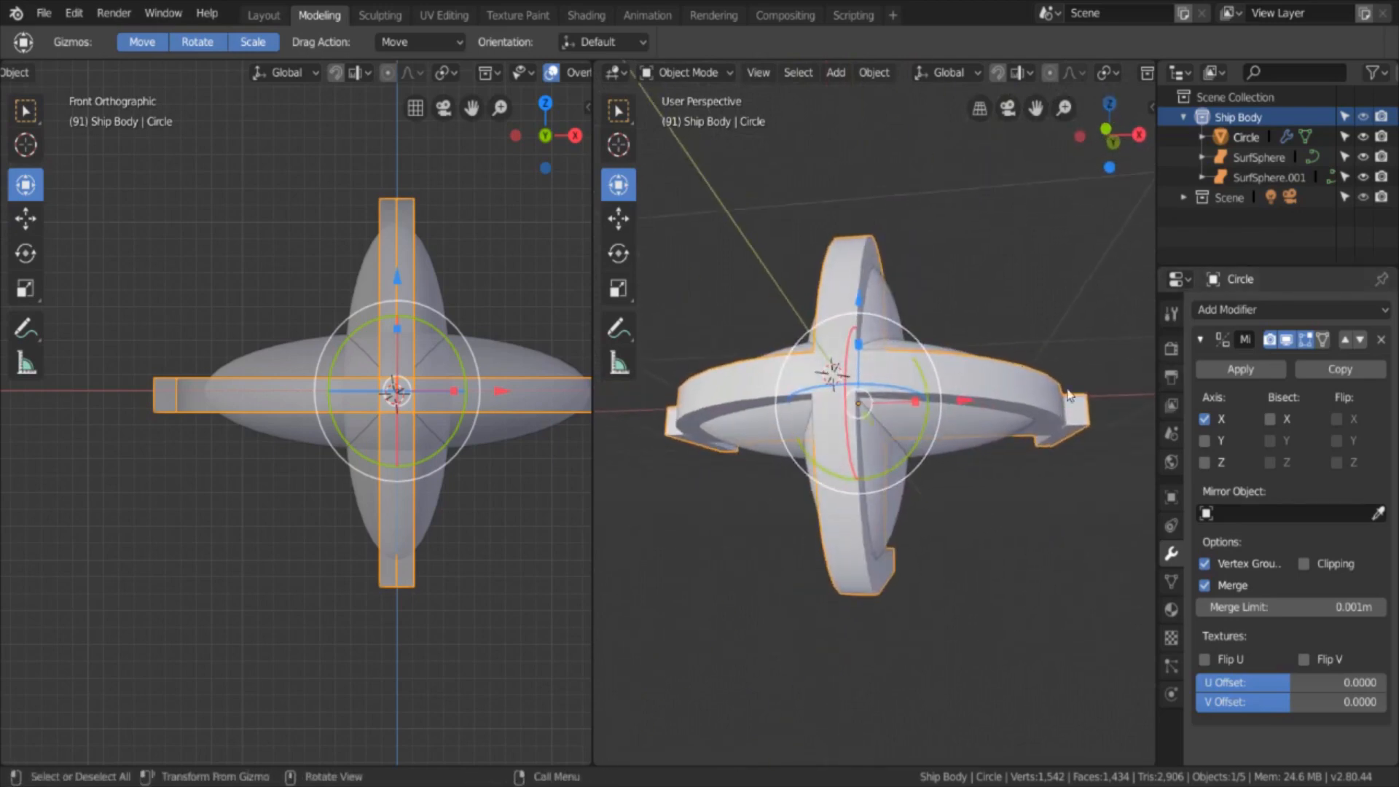
middle_click_drag(964, 417, 976, 470)
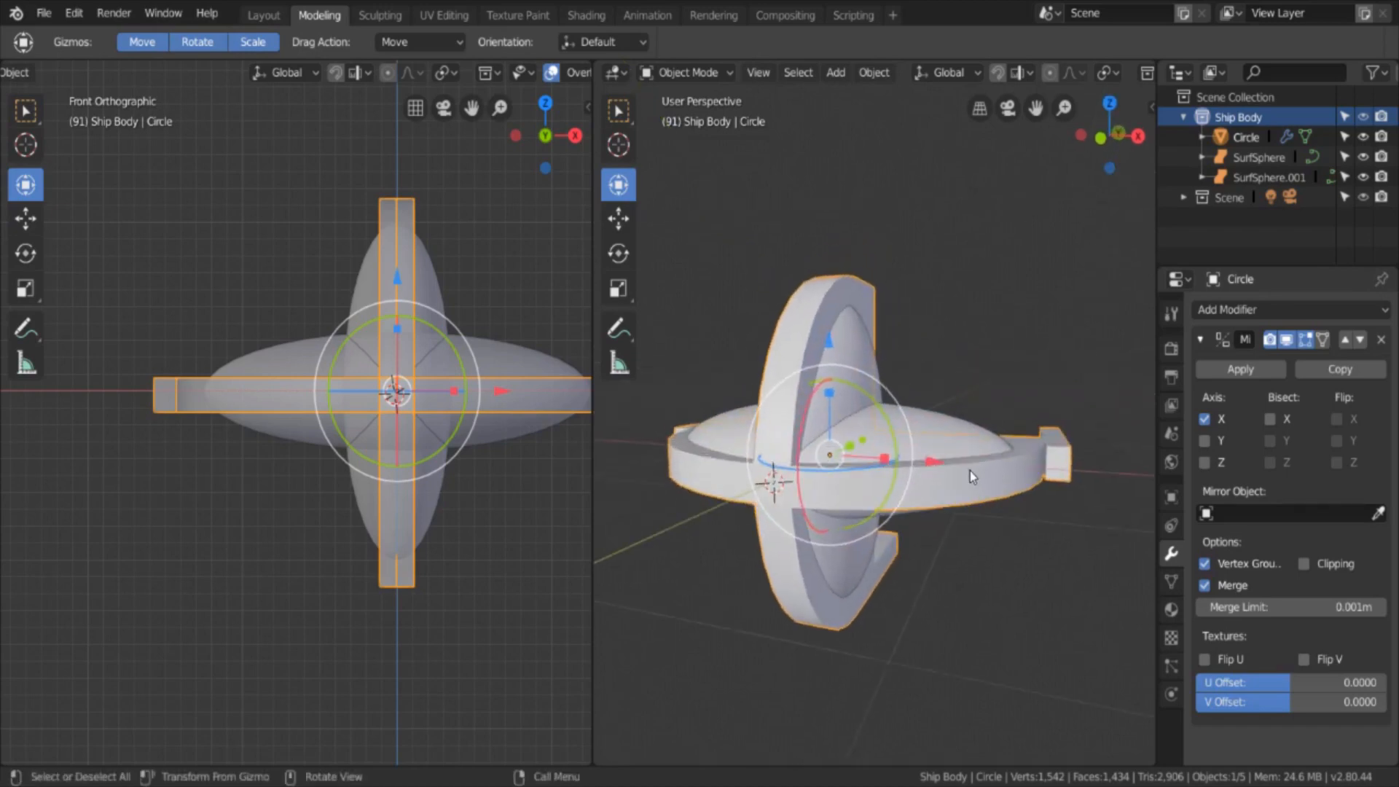
scroll(969, 470, "down", 3)
scroll(940, 502, "up", 2)
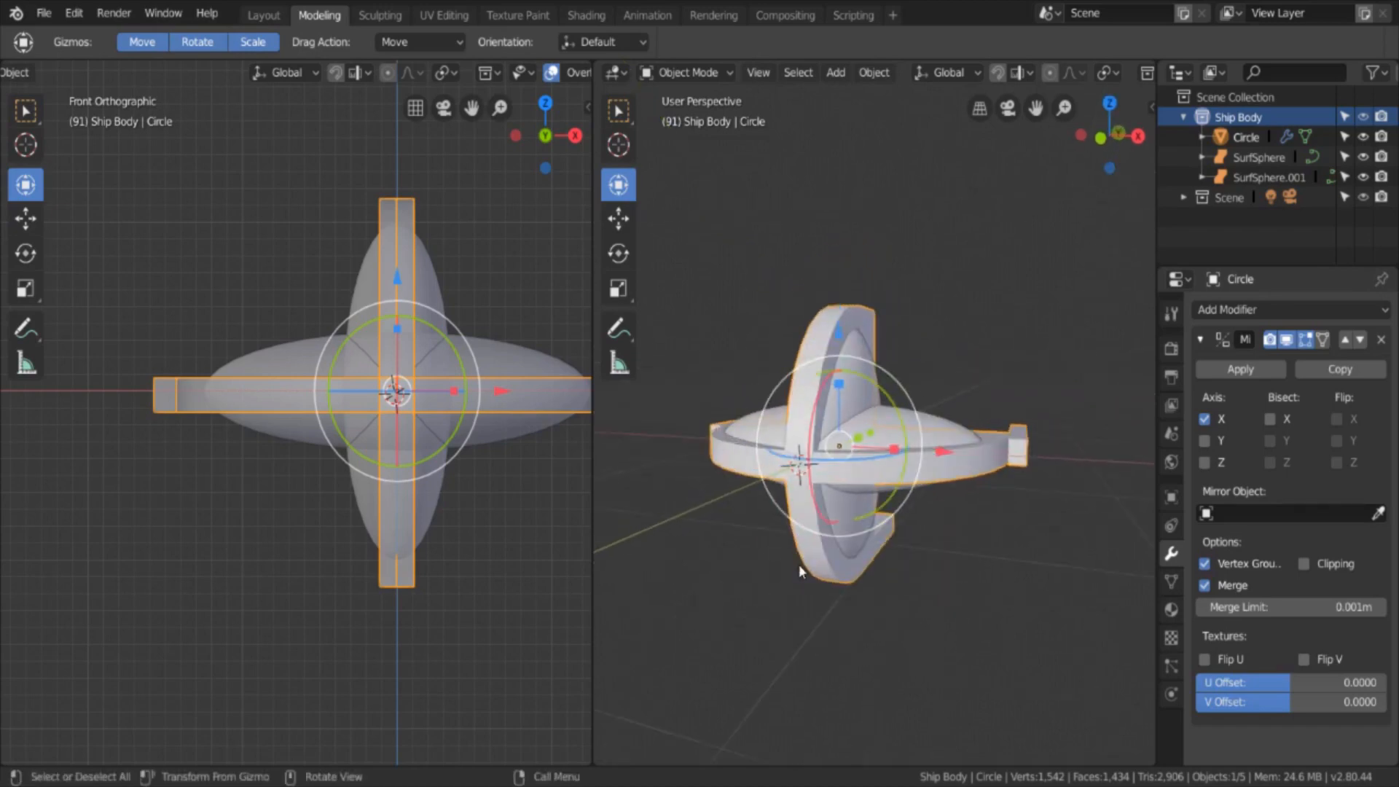
middle_click_drag(829, 587, 888, 577)
middle_click_drag(972, 556, 846, 553)
mouse_move(935, 501)
middle_mouse_down()
mouse_move(947, 509)
mouse_move(765, 509)
mouse_move(937, 531)
mouse_move(986, 484)
mouse_move(930, 518)
mouse_move(938, 507)
middle_mouse_up()
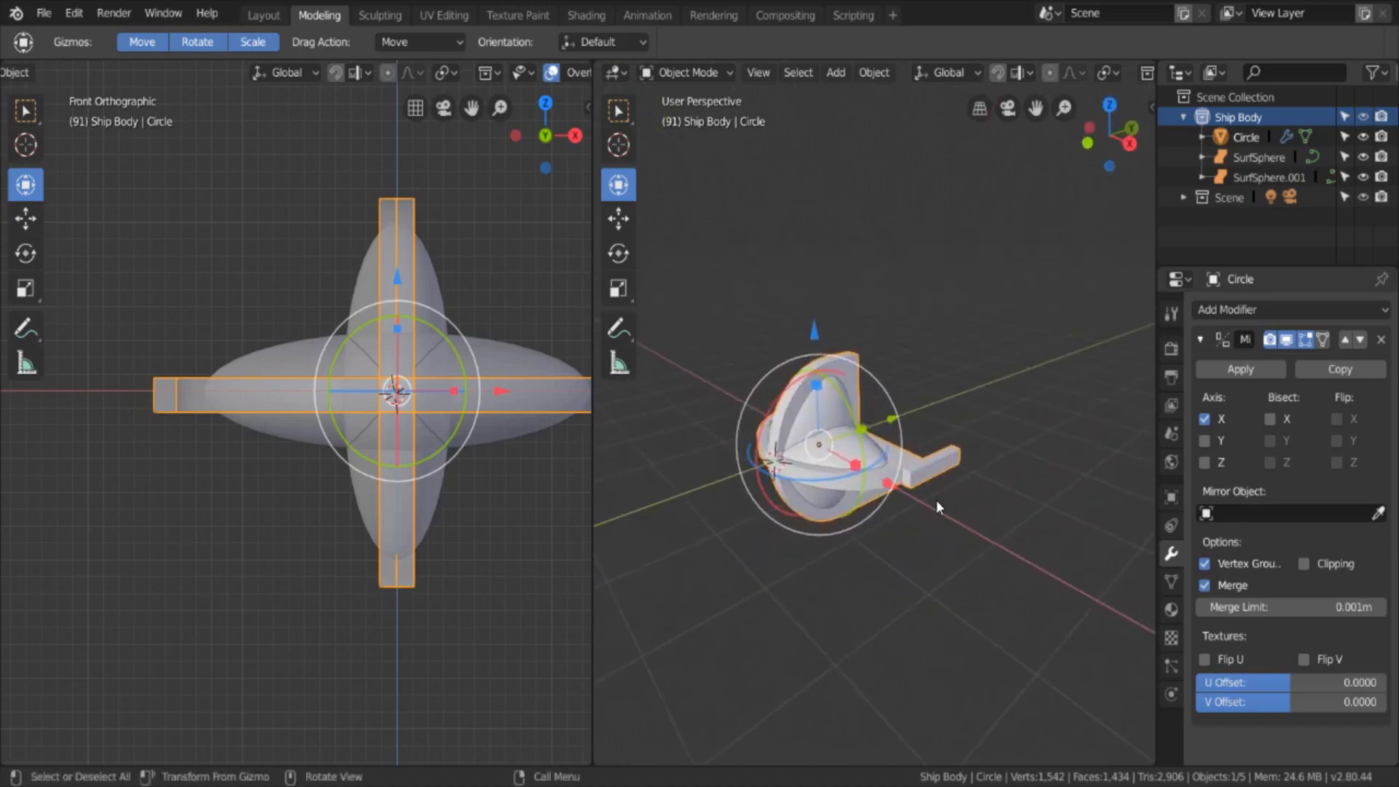
scroll(872, 571, "up", 5)
scroll(880, 557, "down", 5)
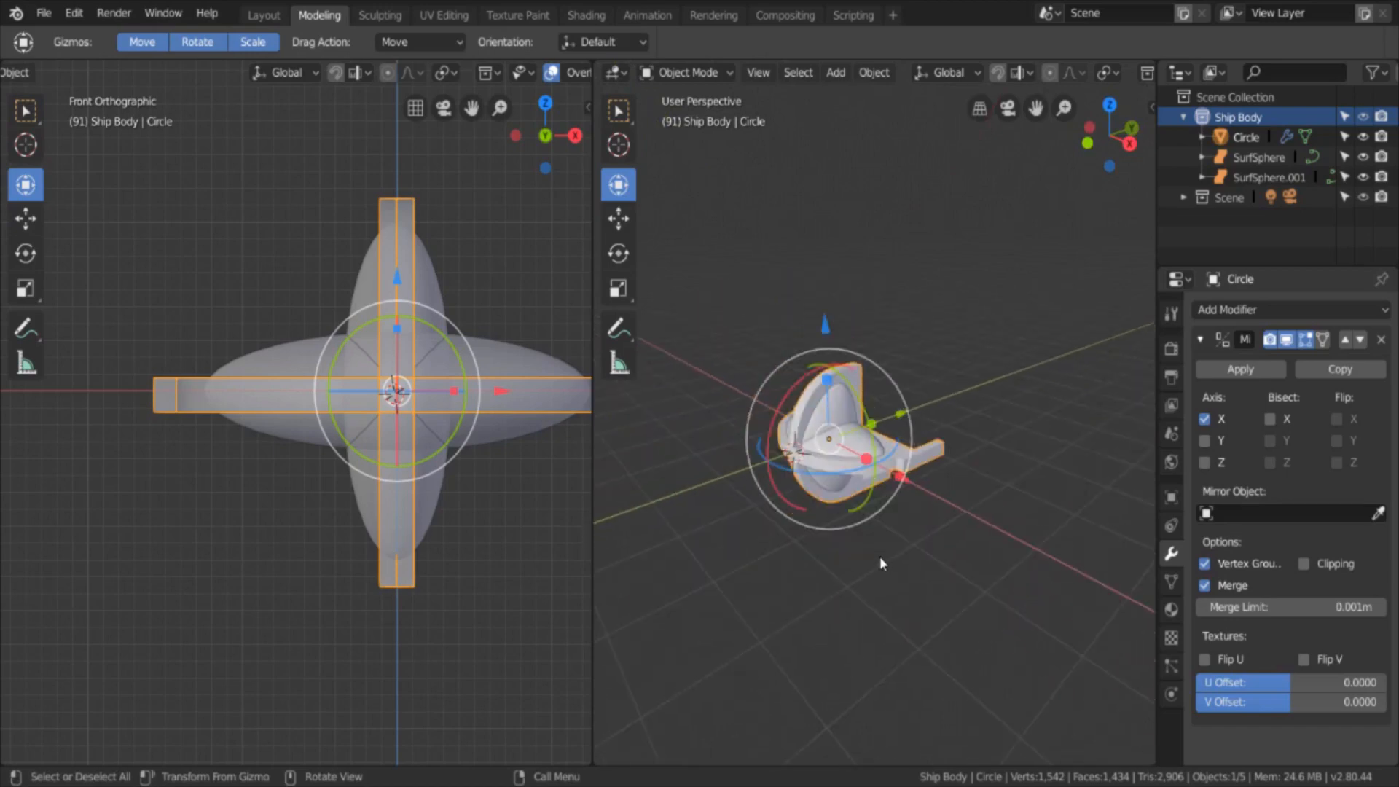
scroll(880, 556, "up", 5)
middle_click_drag(885, 560, 880, 518)
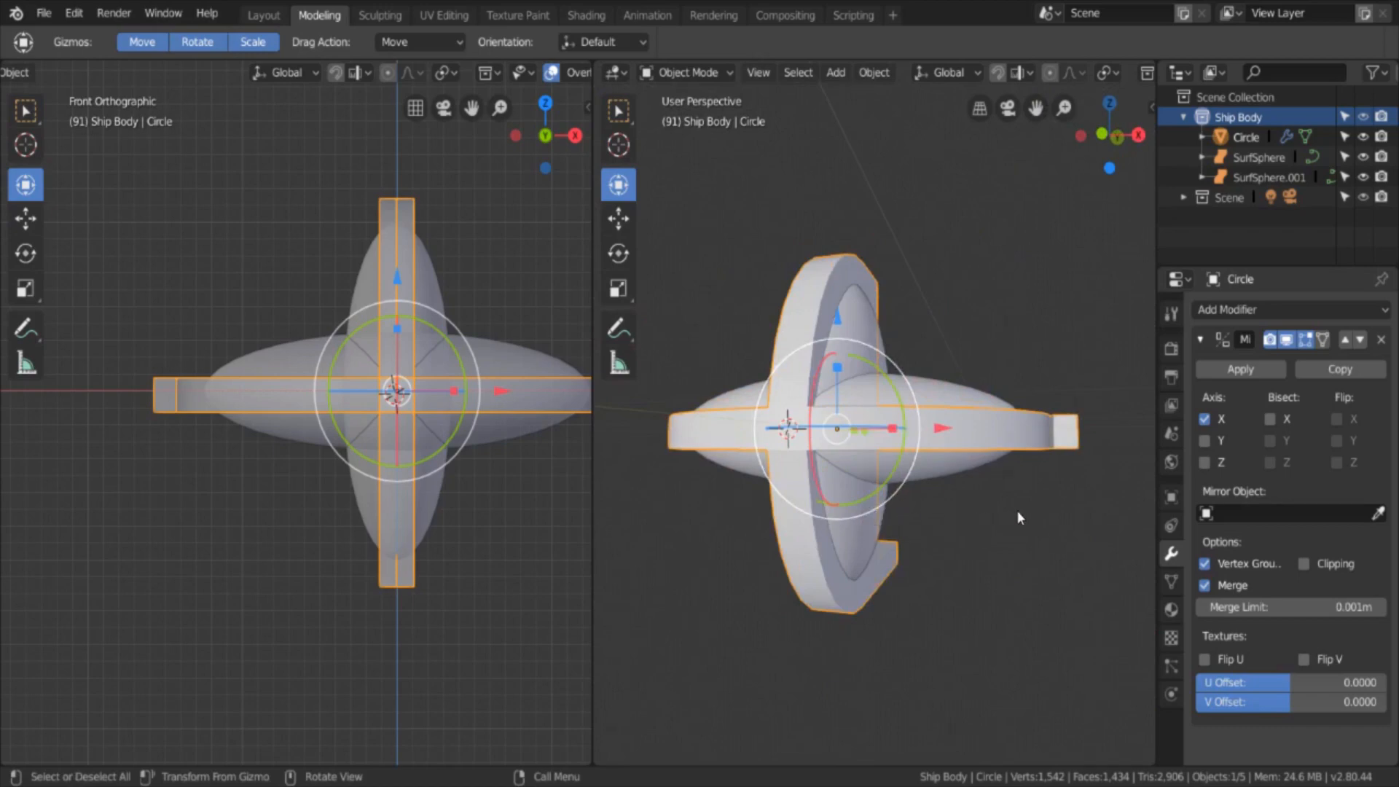
mouse_move(1016, 510)
middle_mouse_down()
mouse_move(953, 523)
mouse_move(1036, 524)
middle_mouse_up()
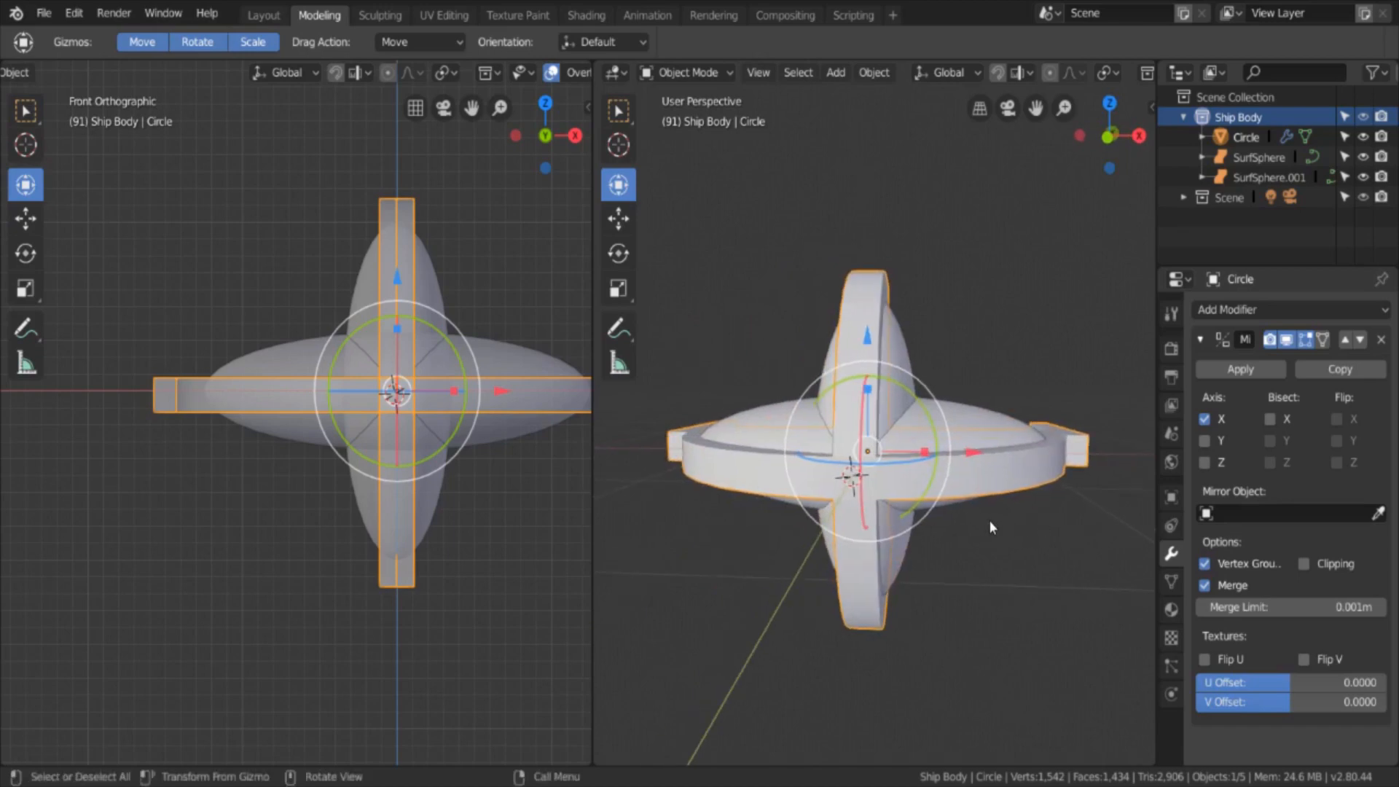
middle_click_drag(990, 519, 910, 593)
Step: Clear the object selection, select only the strip mesh, and enter Edit Mode on it
key("Tab")
key("Tab")
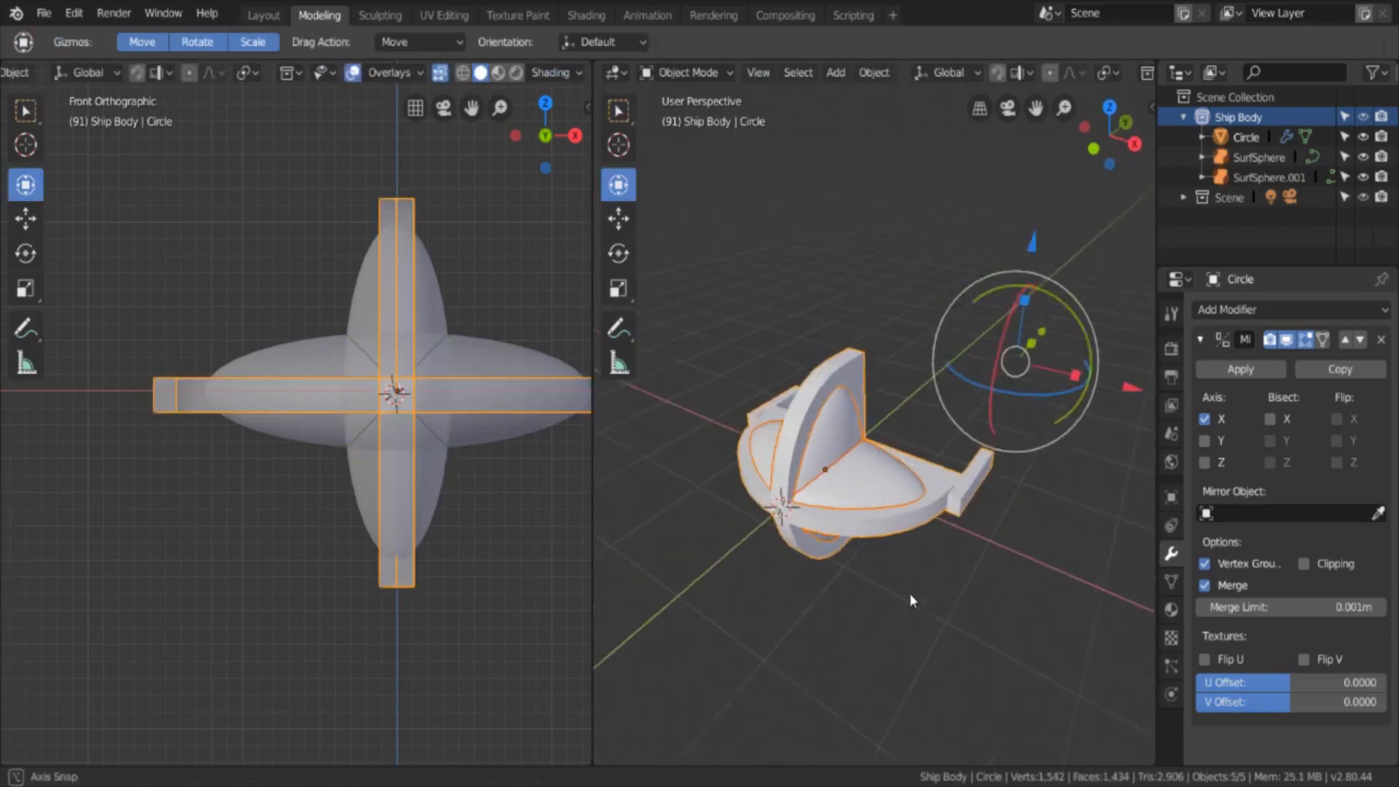
left_click(910, 592)
middle_click_drag(866, 655, 893, 593)
scroll(890, 590, "up", 6)
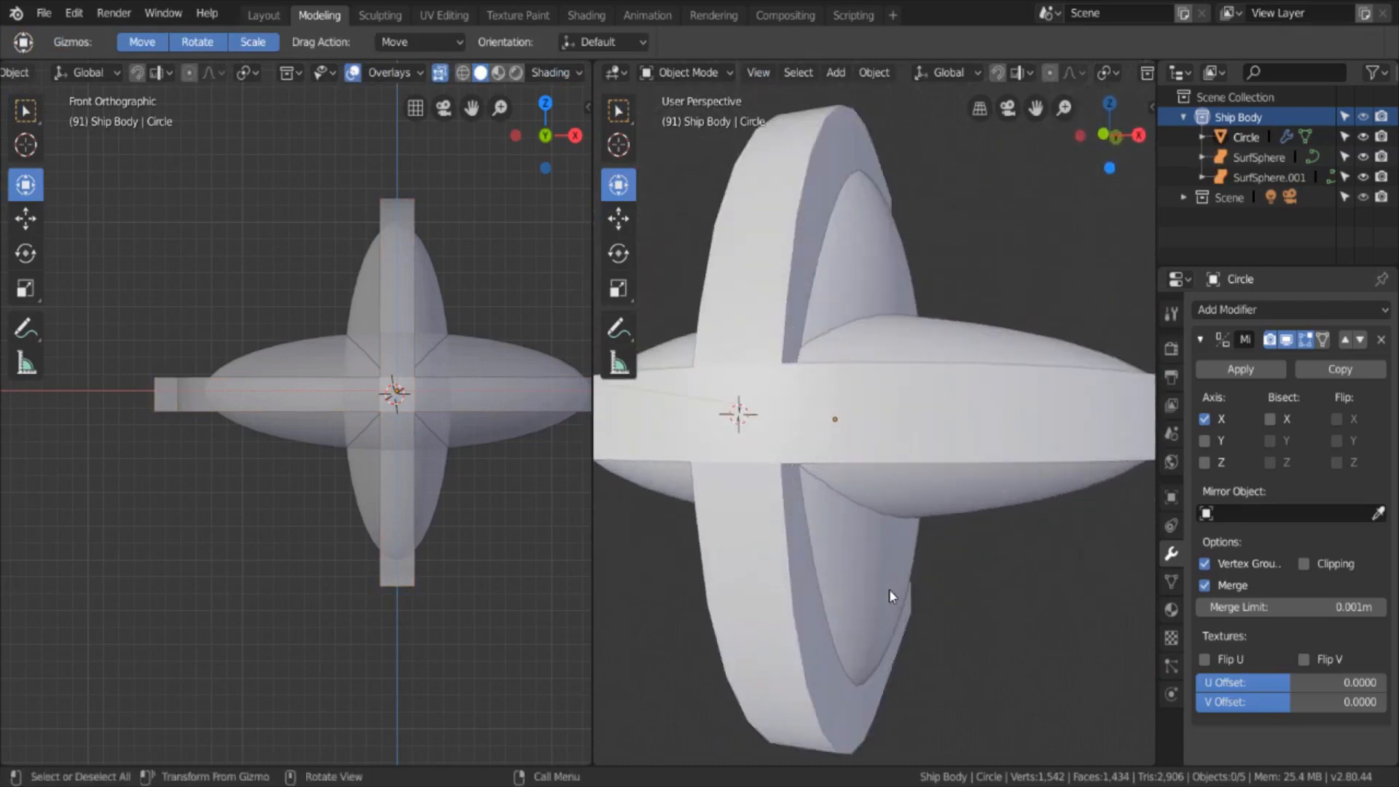
left_click(775, 460)
key("Tab")
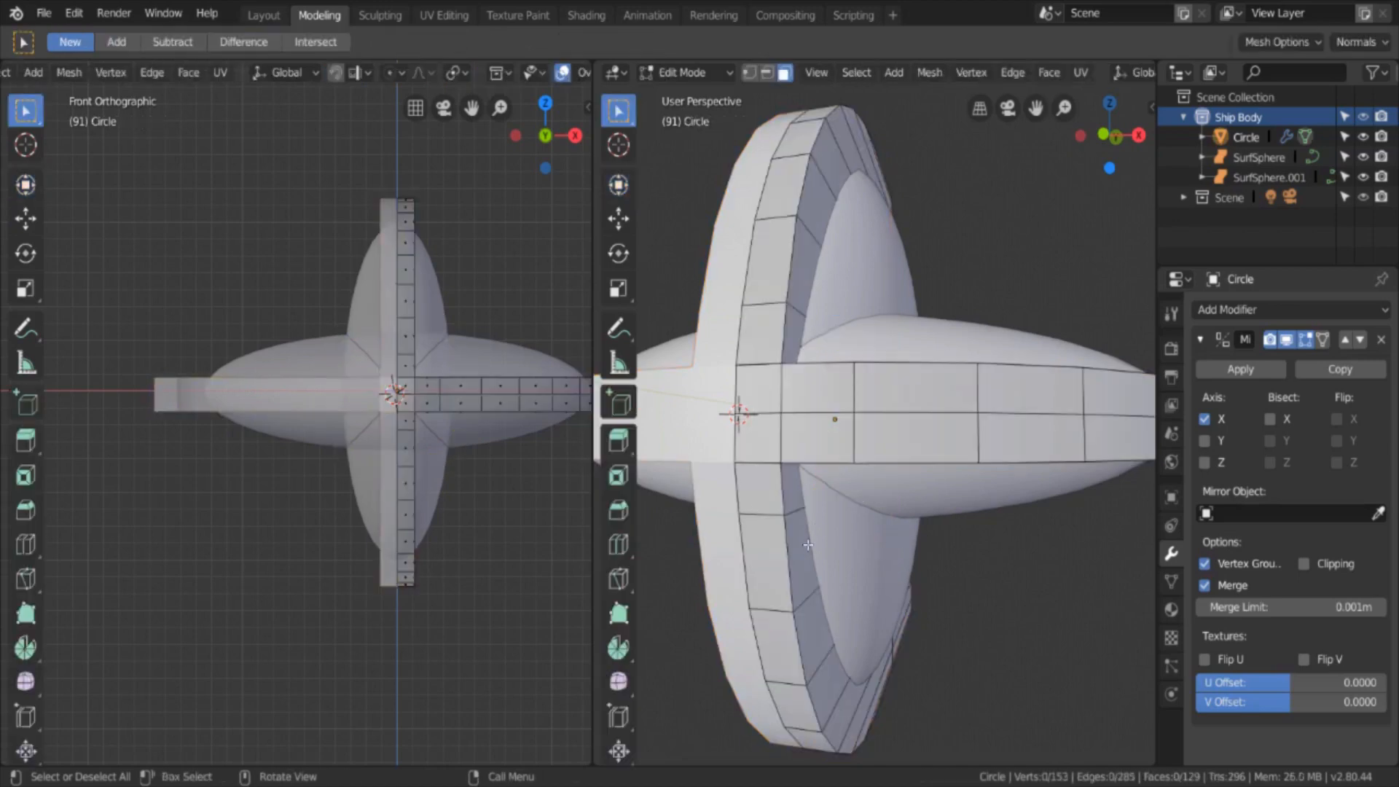
Step: Add a lengthwise loop cut along the lower half of the horizontal strip's outer face with an edge slide factor of 0.4
scroll(759, 418, "up", 3)
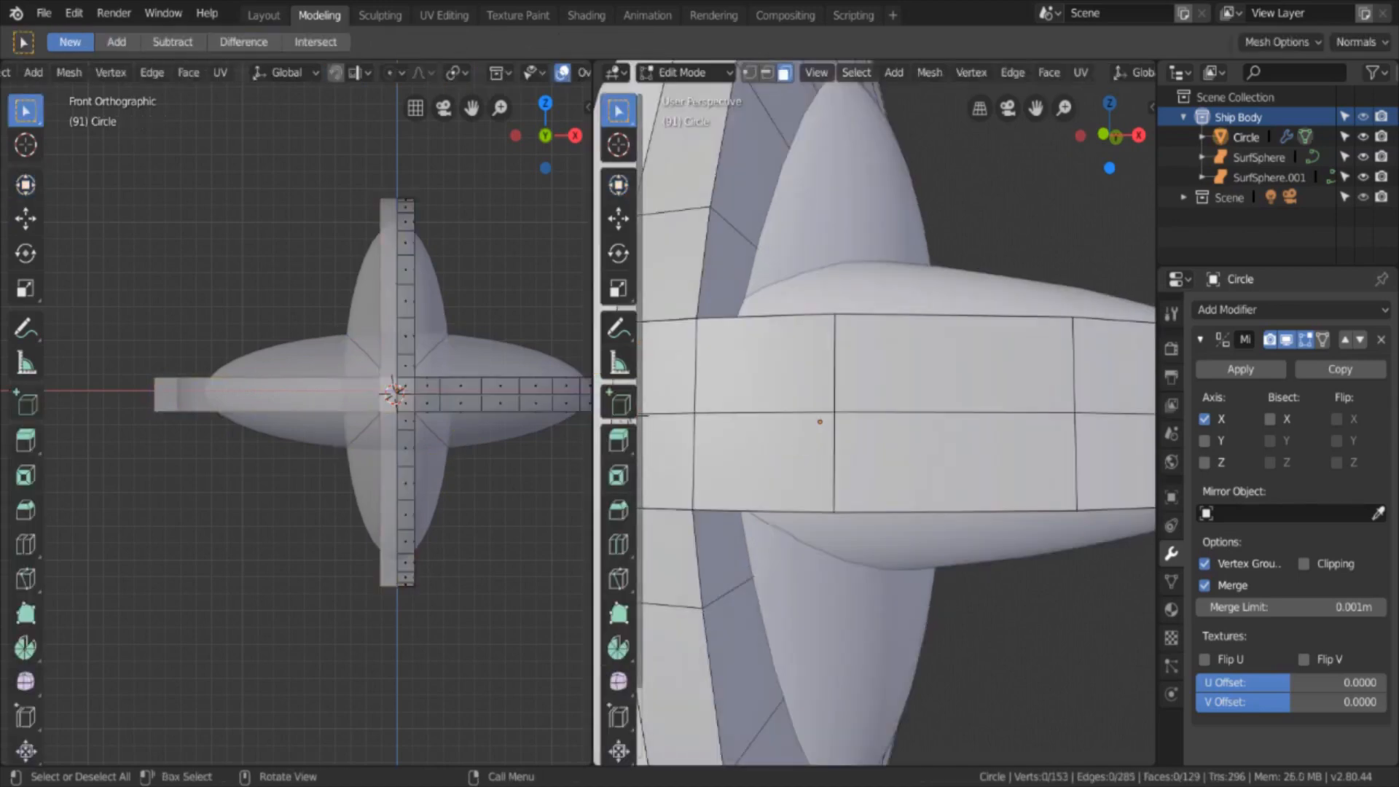
scroll(847, 466, "down", 5)
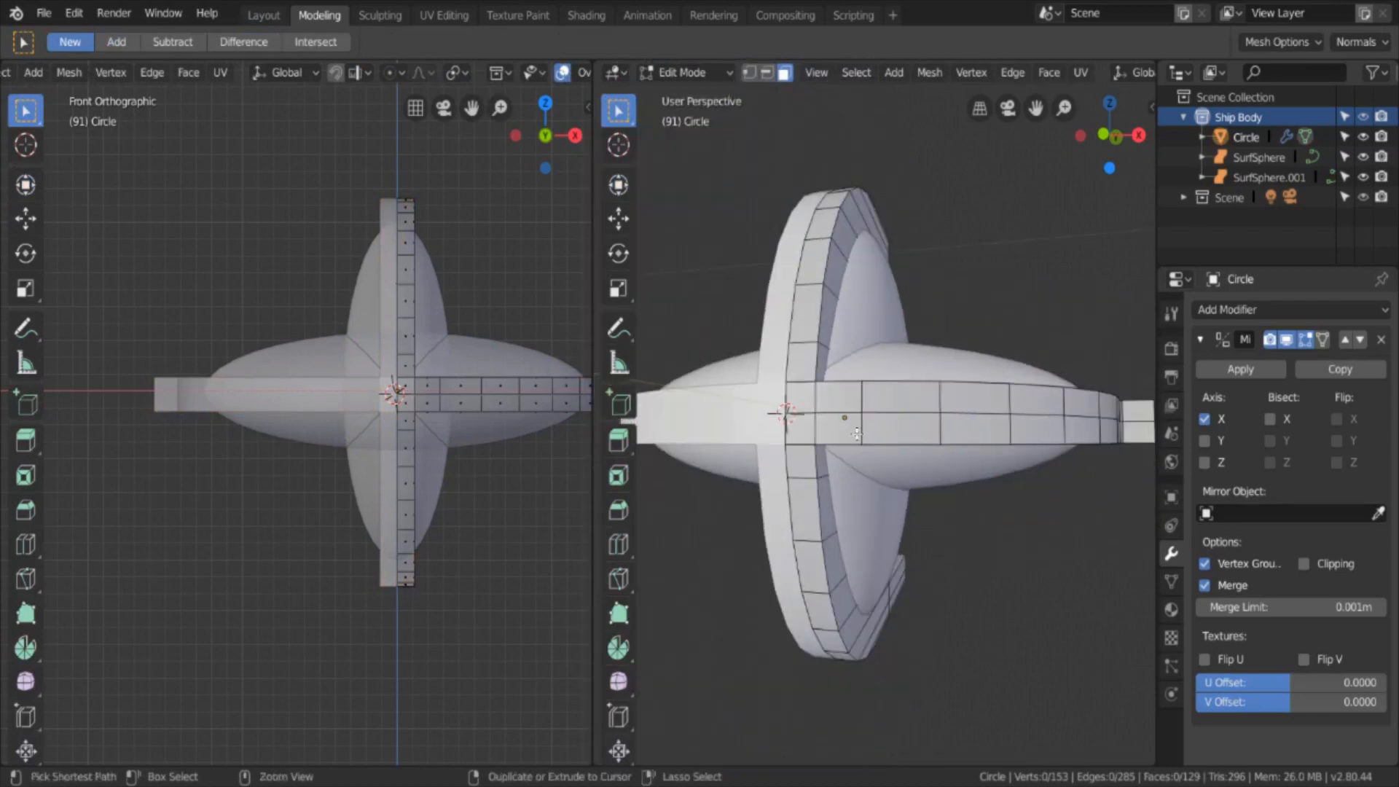
key("ctrl+r")
left_click(857, 433)
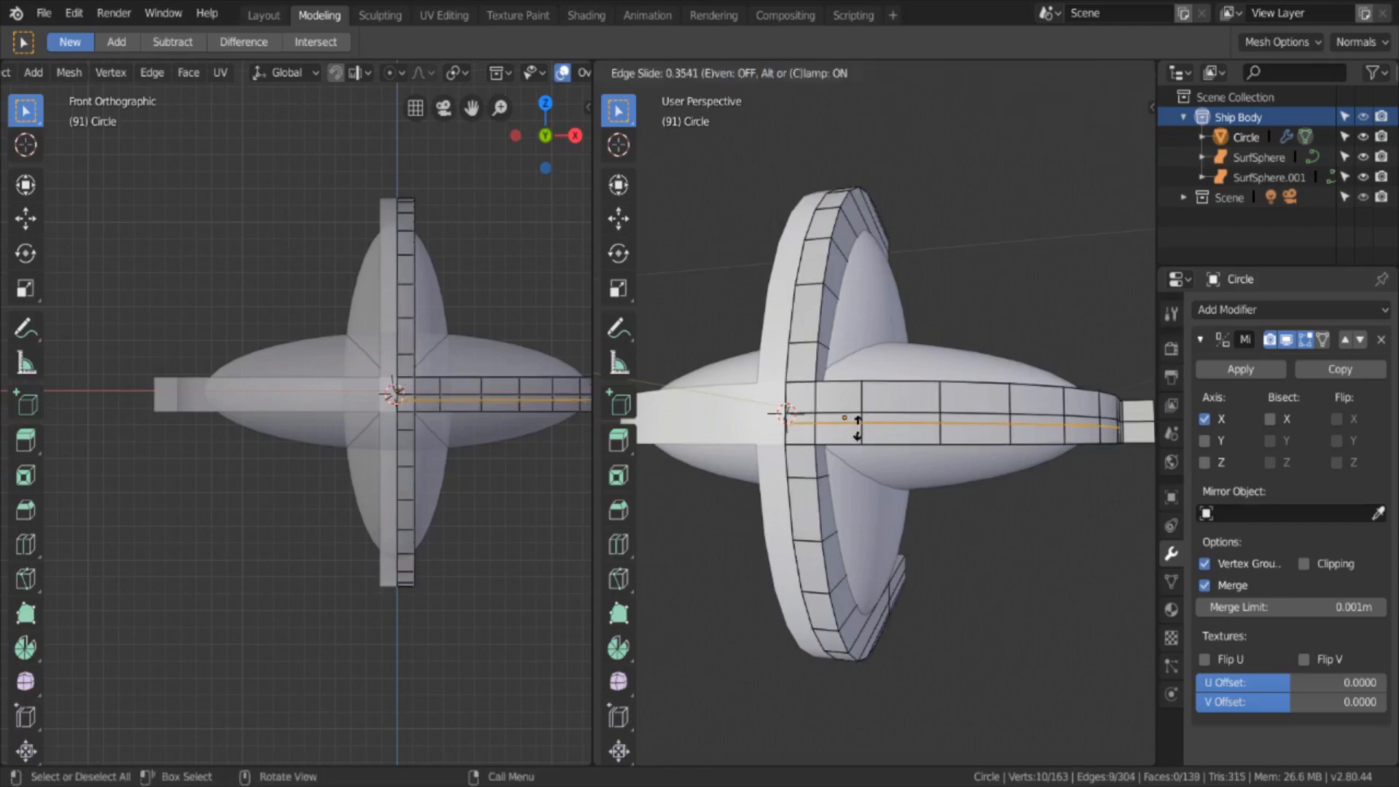
type(".4")
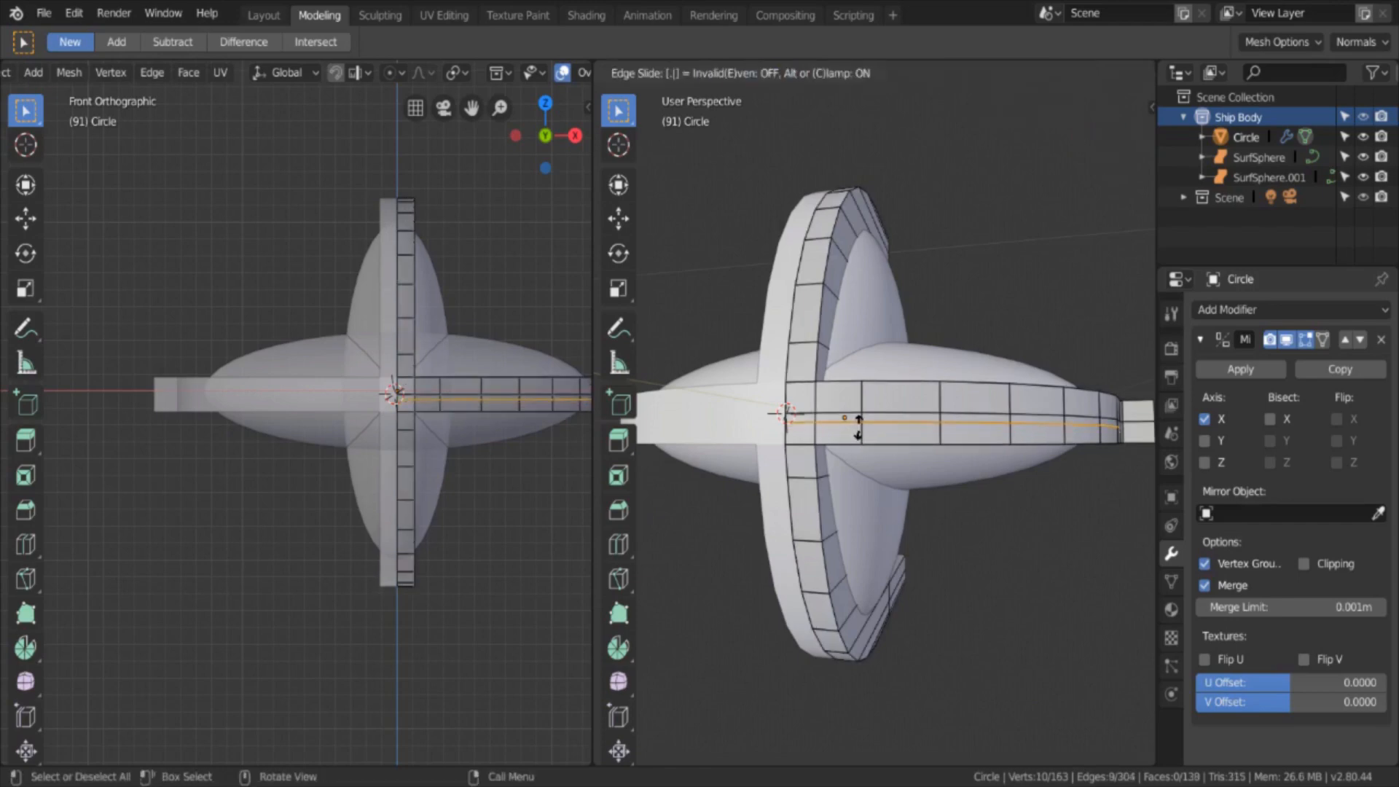
key("Return")
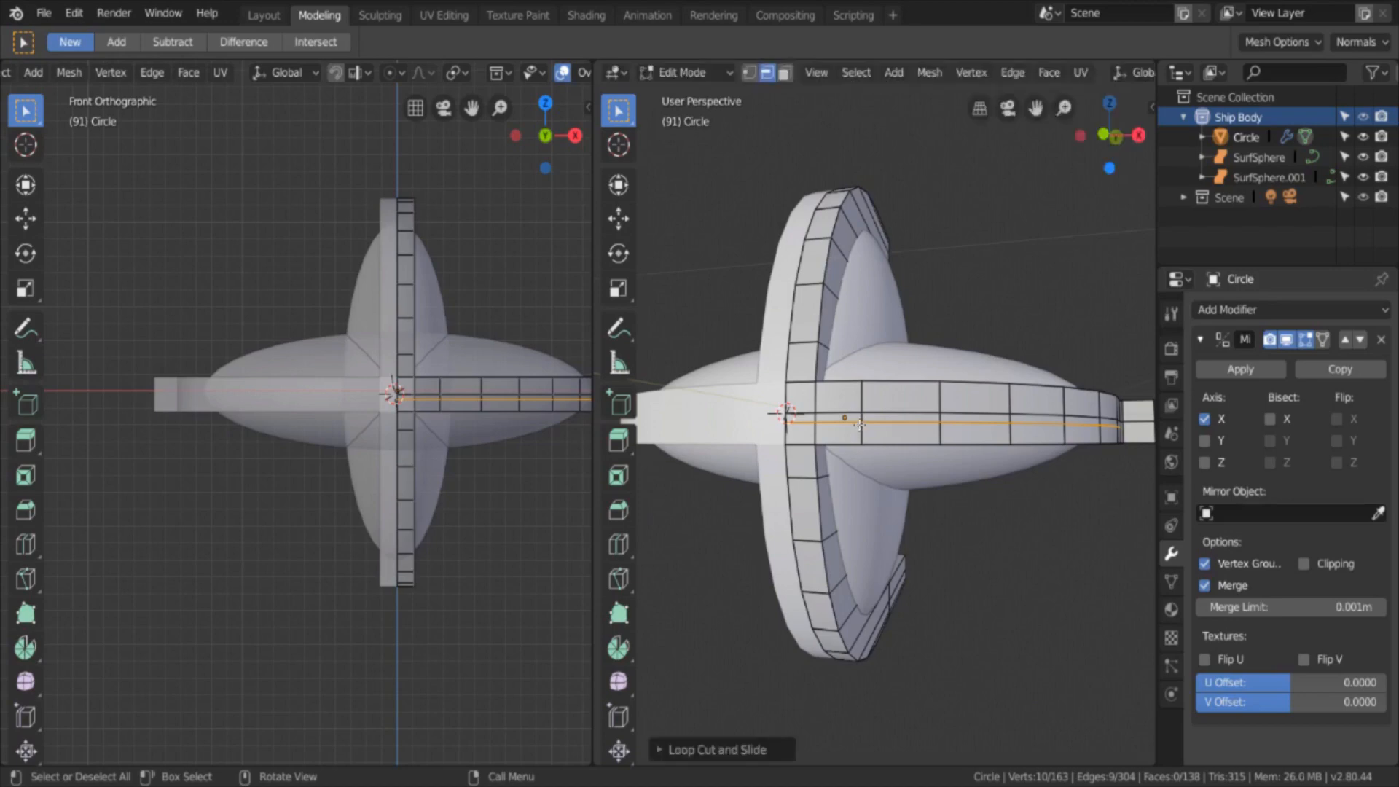
Step: Add a second lengthwise loop cut along the upper half of the horizontal strip's outer face with an edge slide factor of −0.4
key("ctrl+r")
left_click(861, 398)
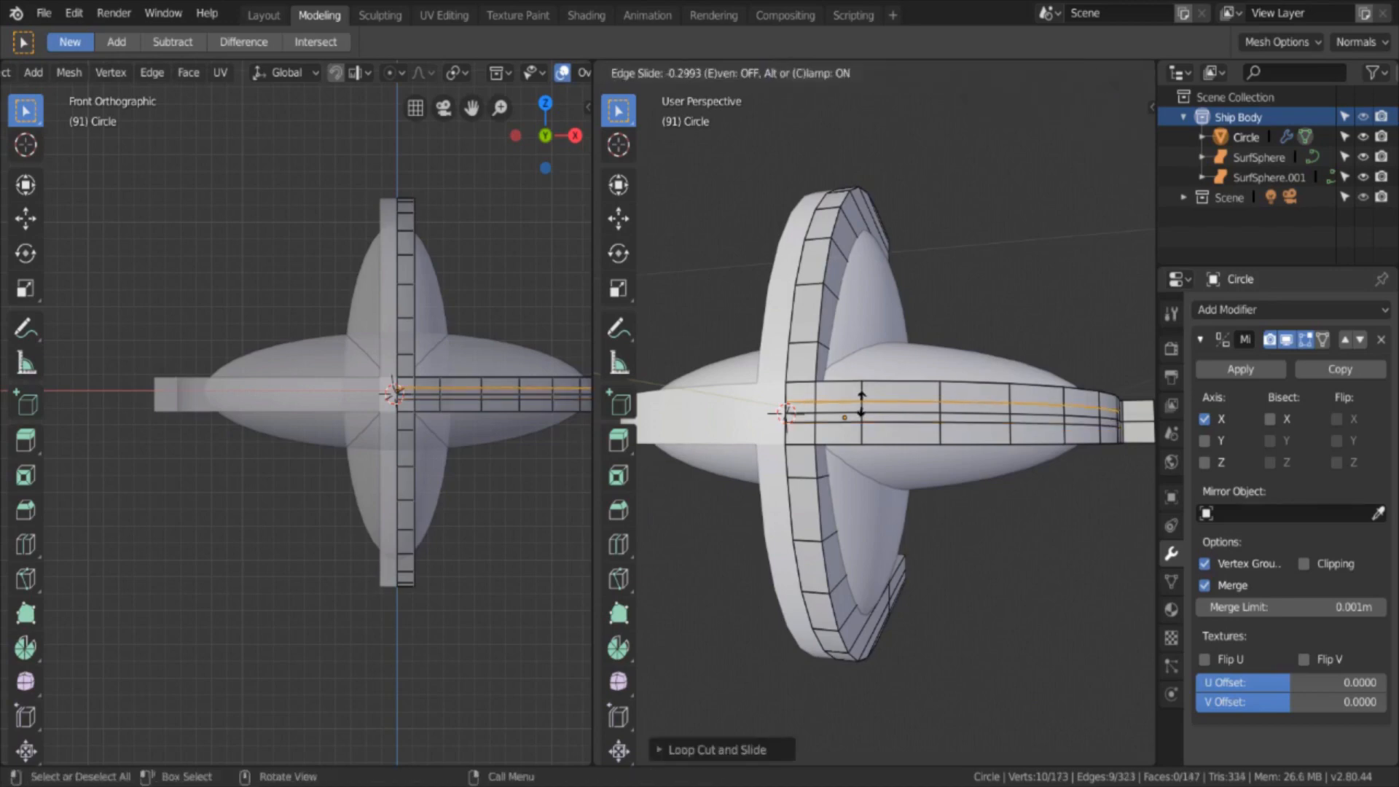
type("-.4")
key("Return")
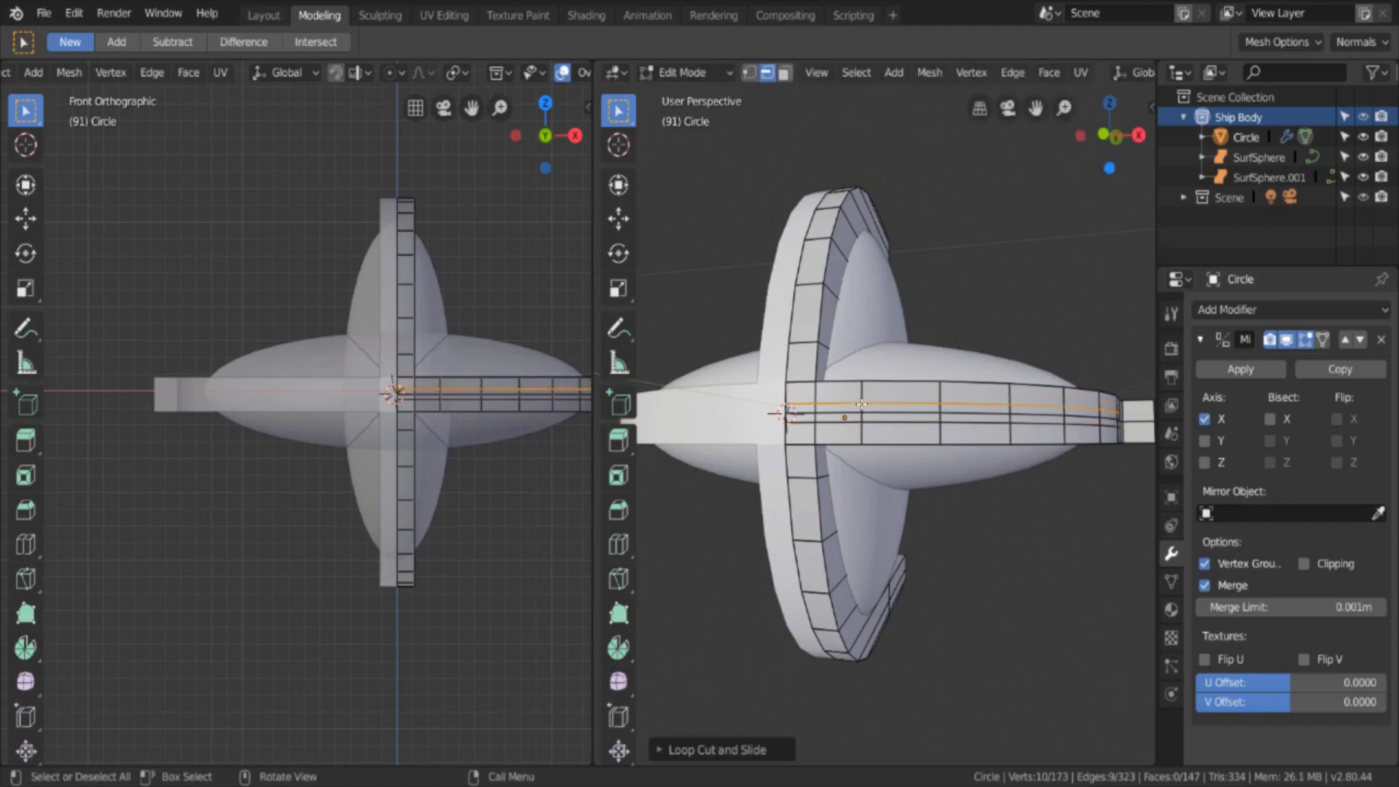
scroll(885, 411, "up", 2)
middle_click_drag(881, 427, 886, 456)
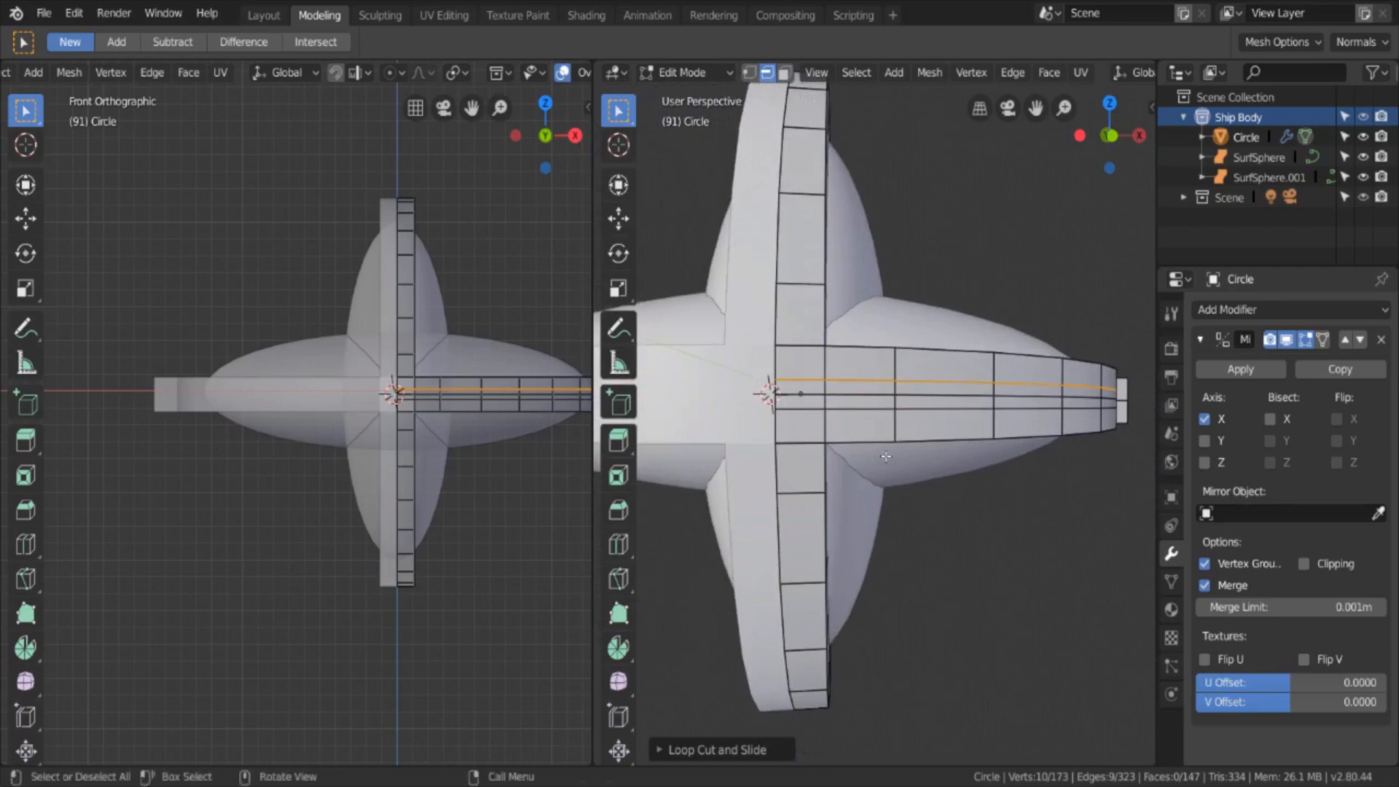
scroll(885, 453, "up", 2)
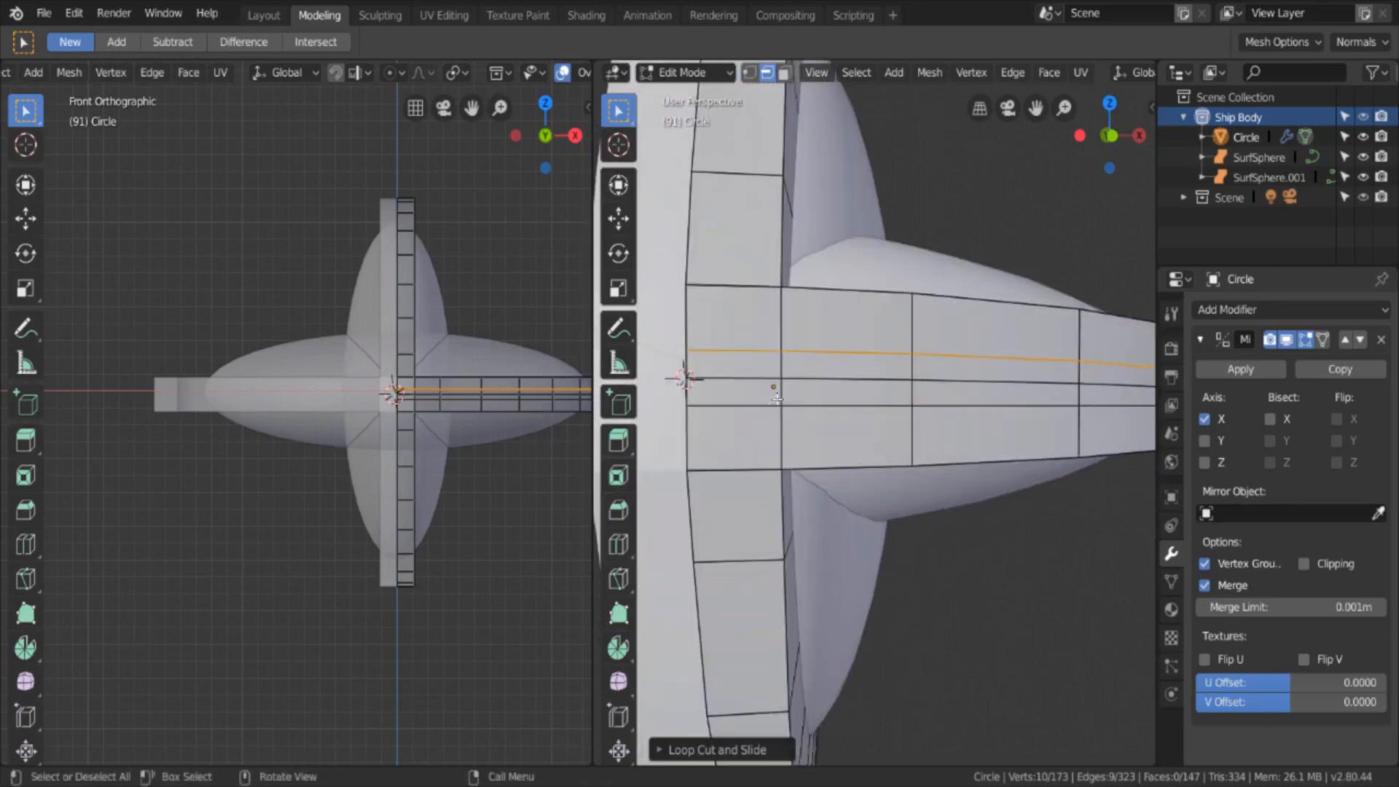
scroll(858, 395, "down", 5)
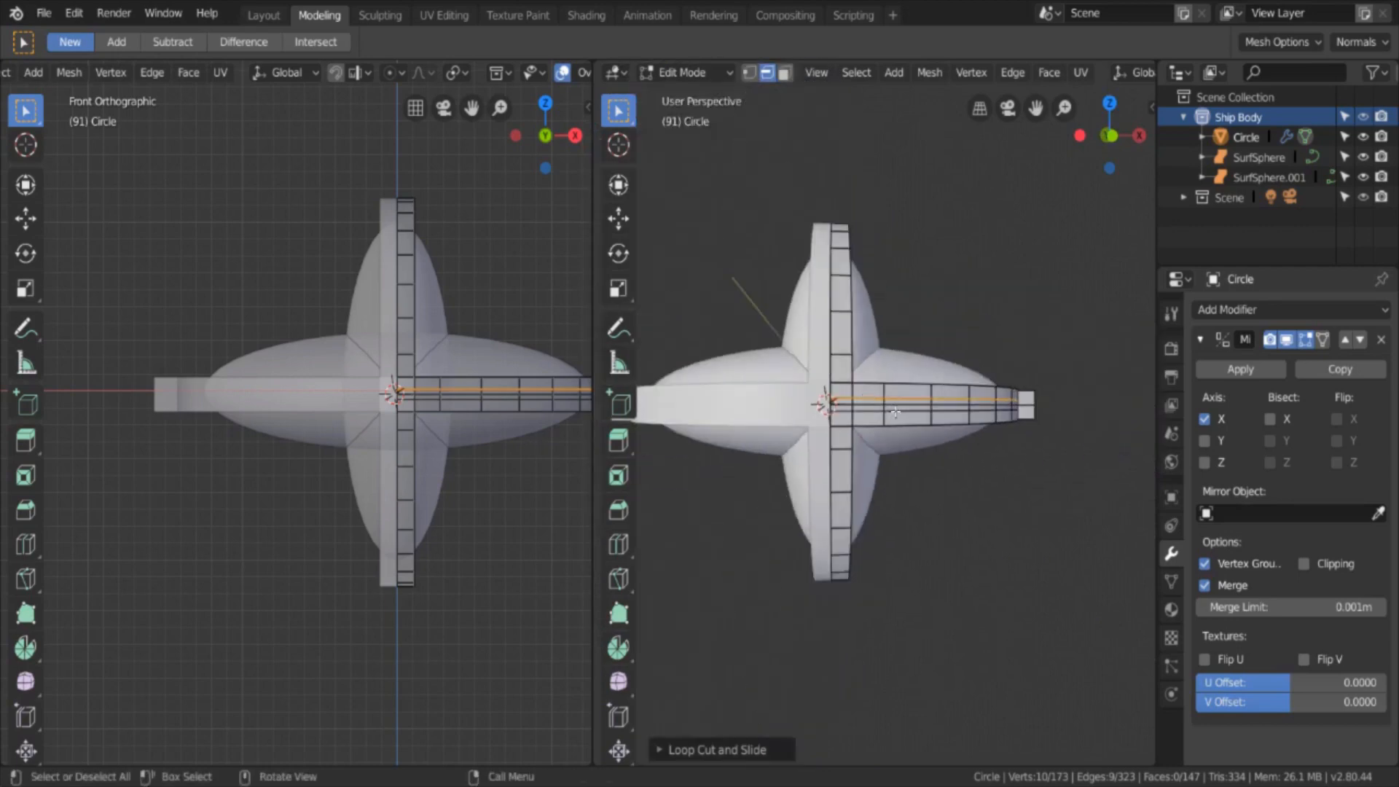
Step: Add a crosswise loop cut to the horizontal strip, in the second segment from the centre, with an edge slide factor of −0.5
scroll(894, 413, "up", 3)
scroll(894, 413, "down", 3)
scroll(887, 414, "up", 5)
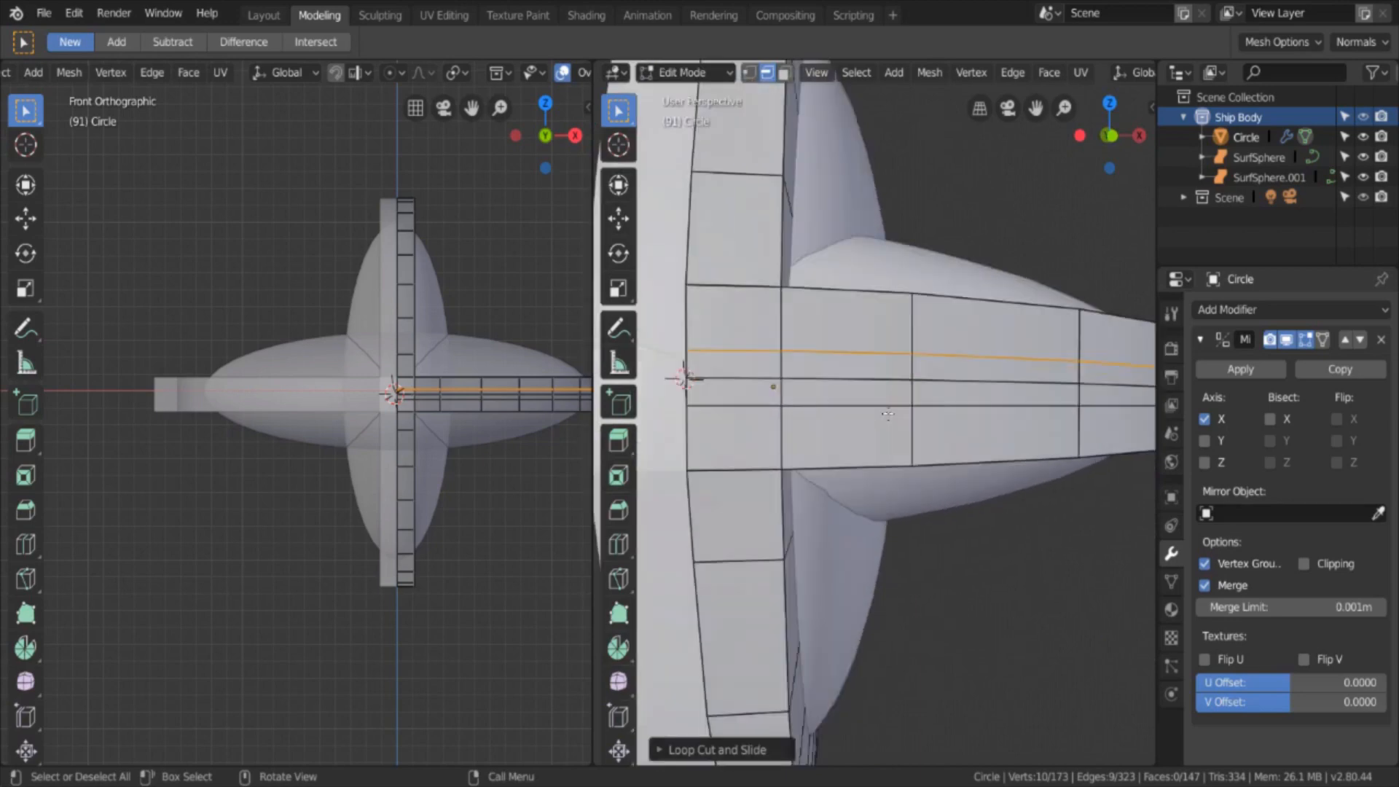
scroll(864, 379, "down", 2)
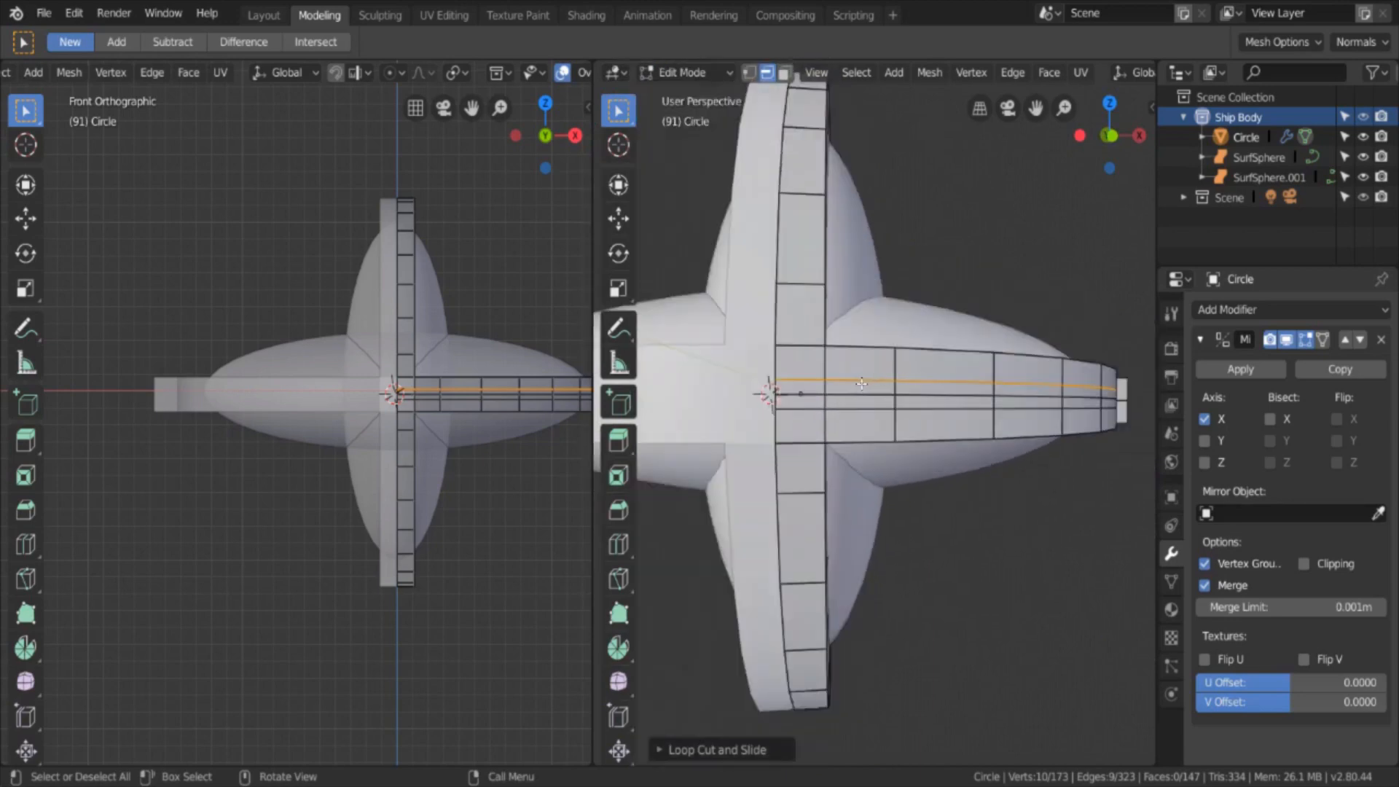
key("ctrl+r")
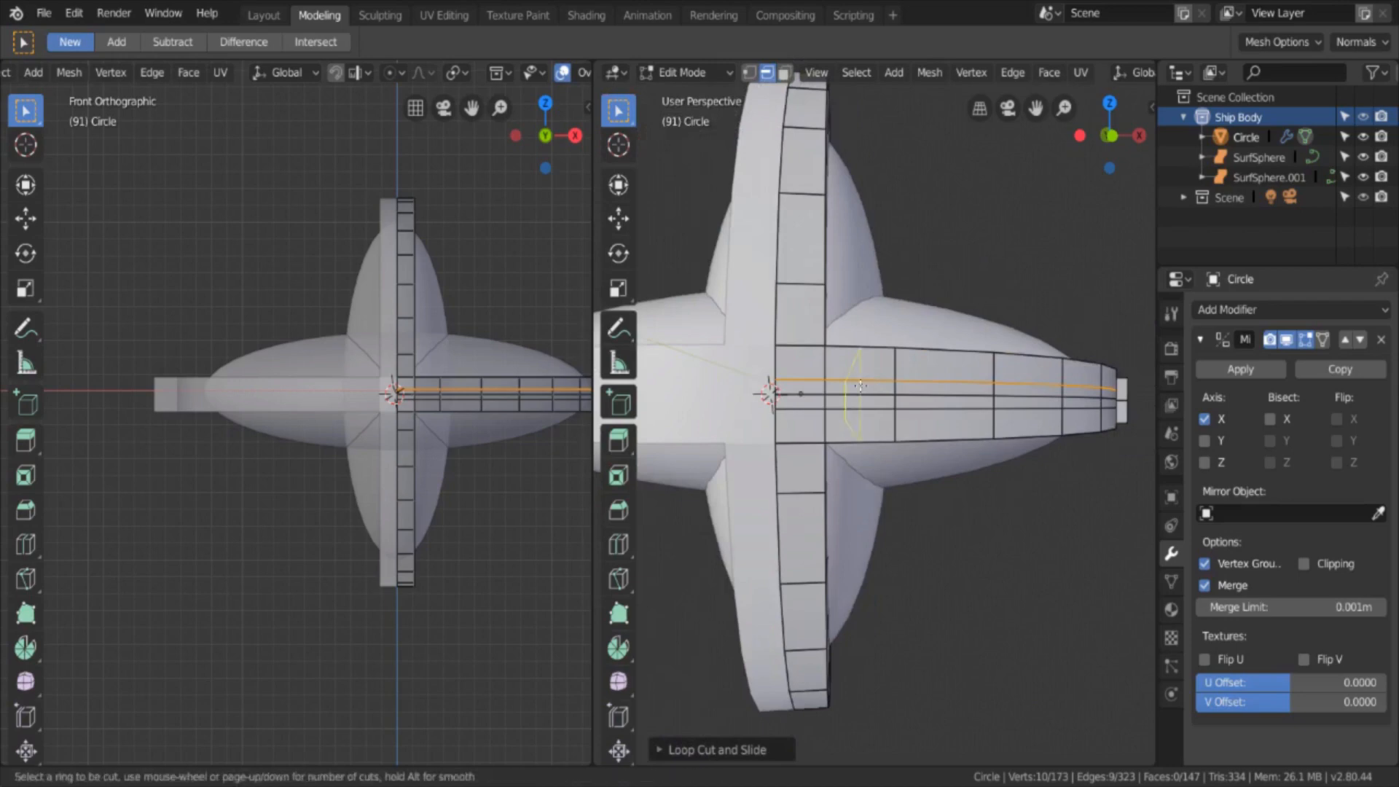
left_click(861, 384)
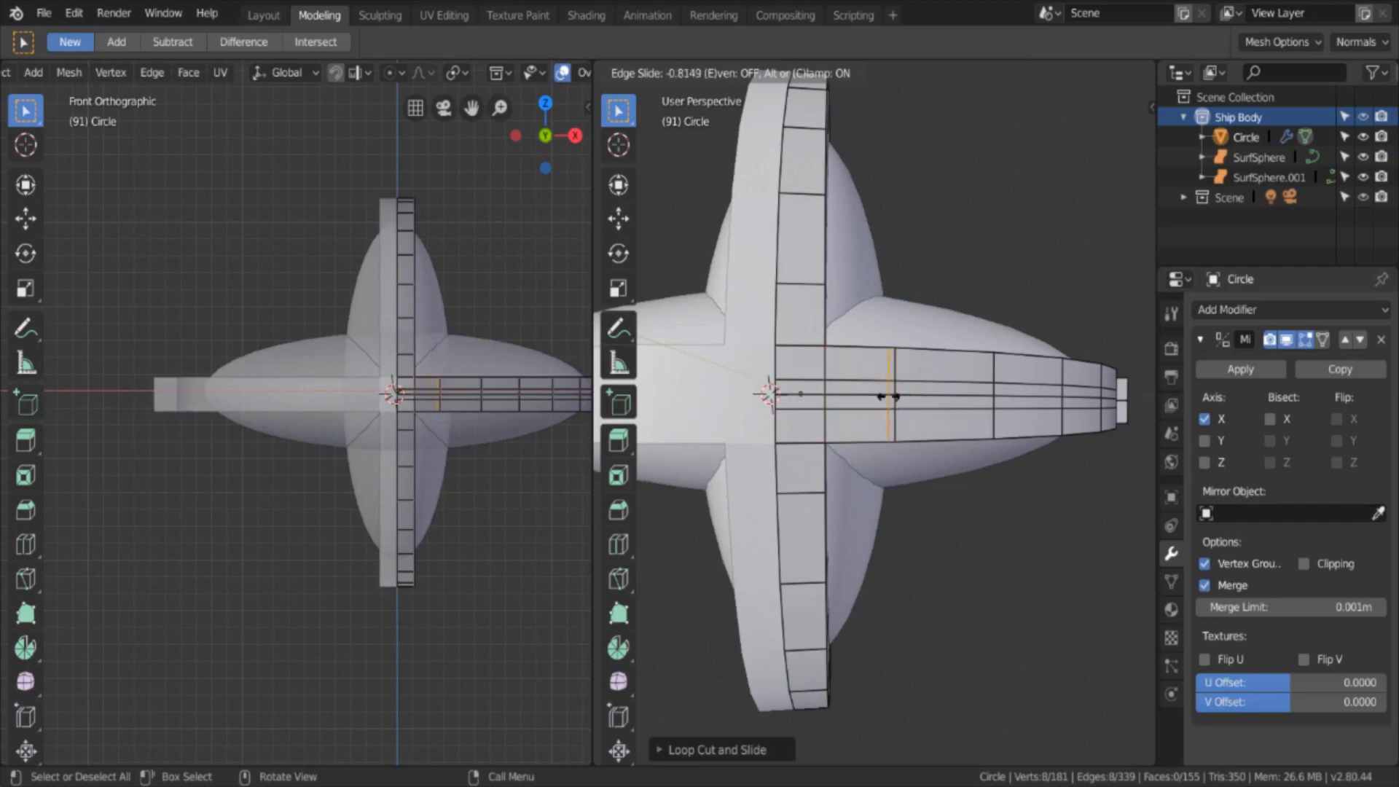
type("-.5")
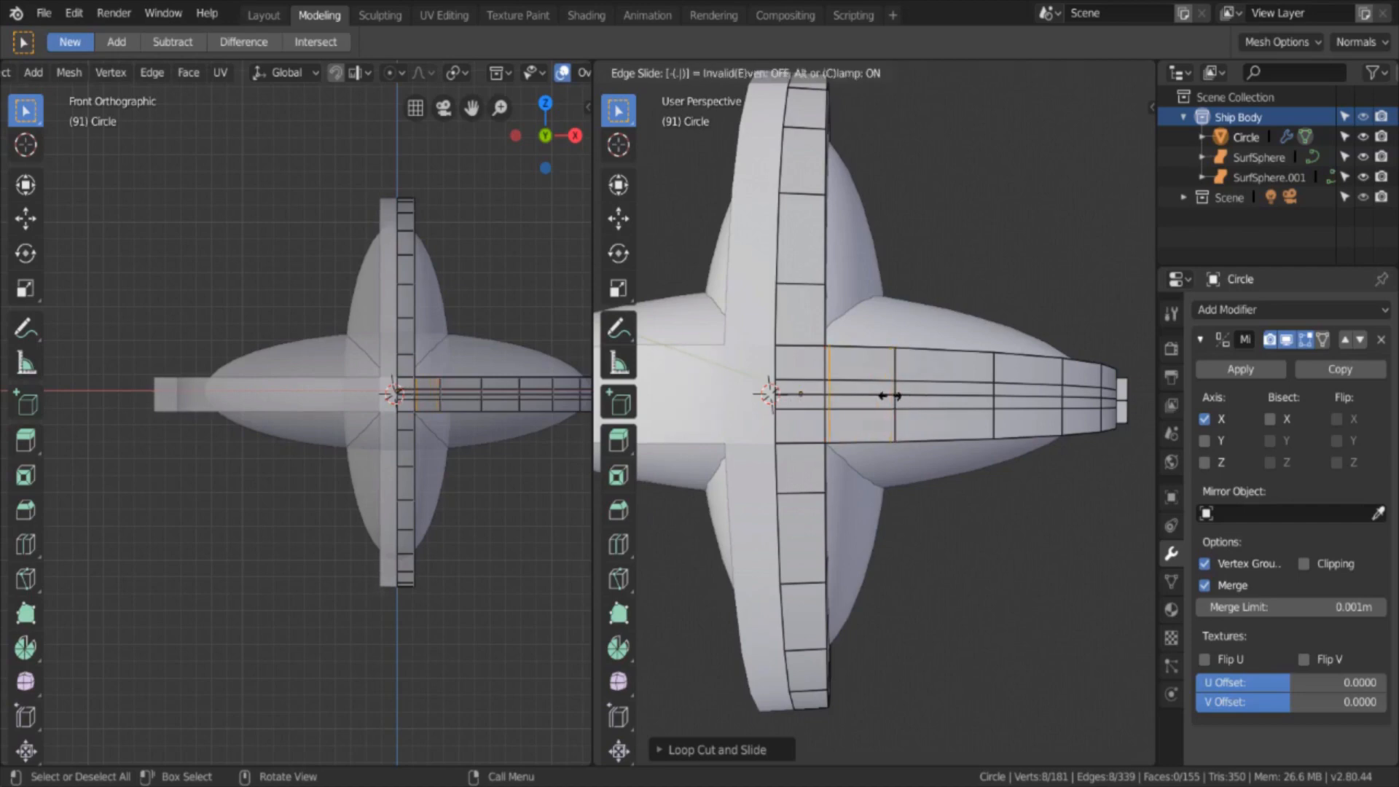
key("Return")
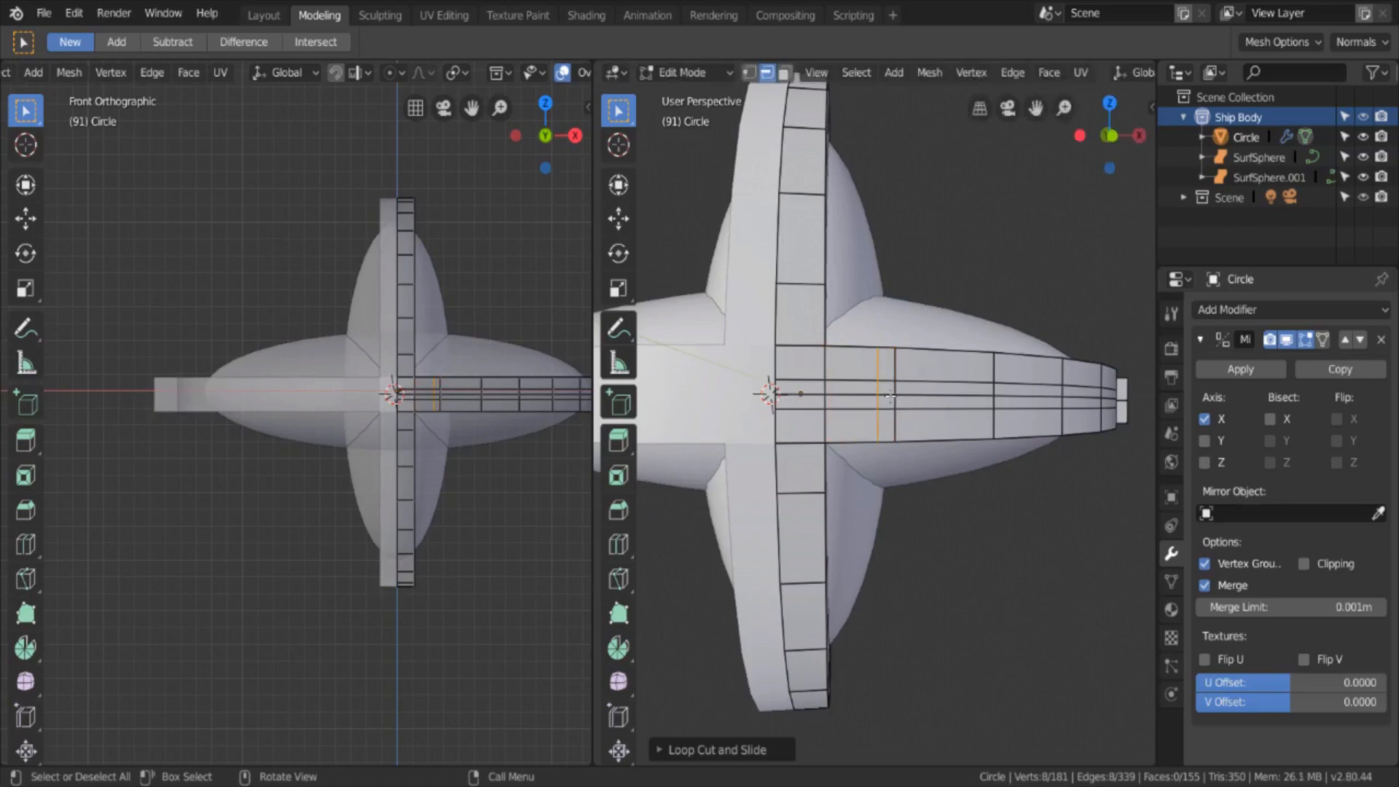
scroll(953, 377, "up", 6)
scroll(961, 374, "down", 3)
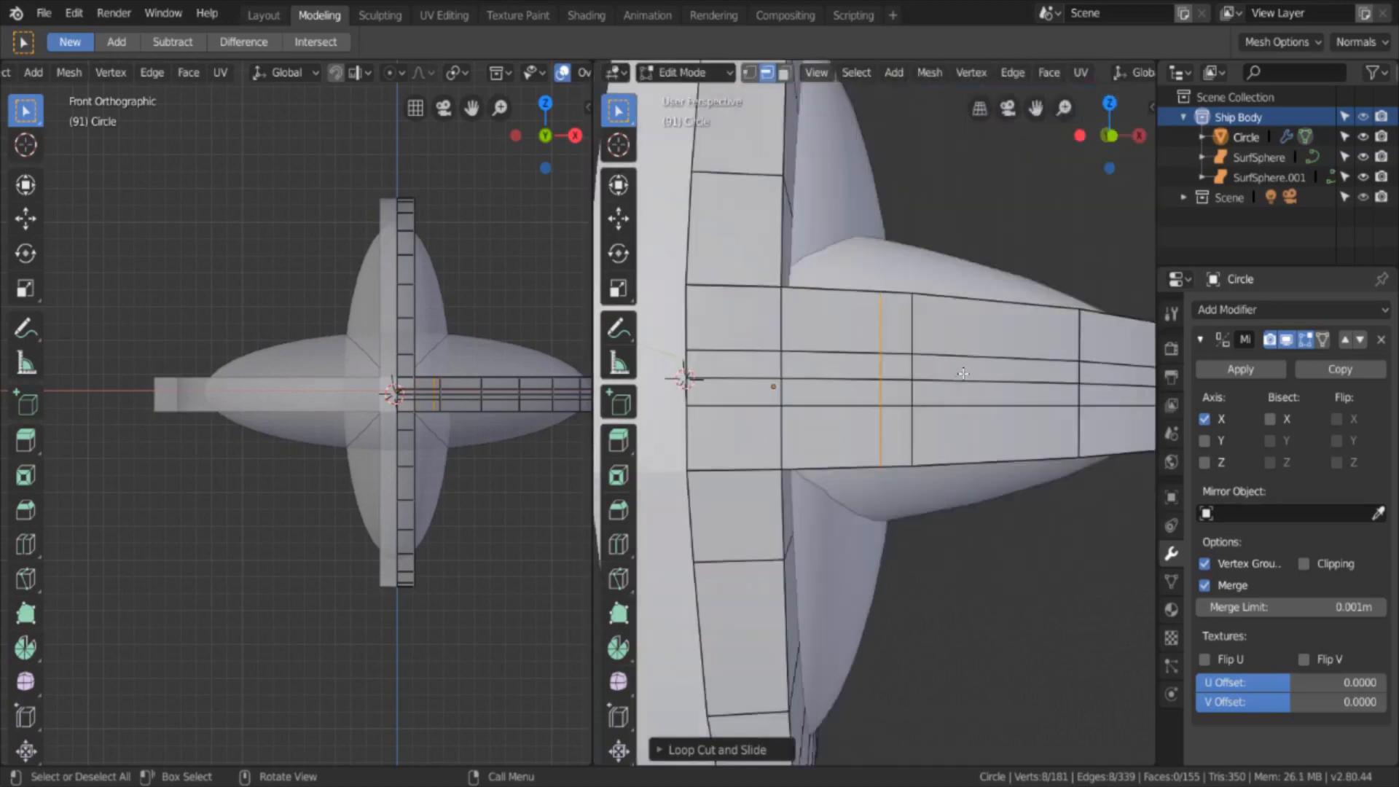
scroll(962, 379, "down", 3)
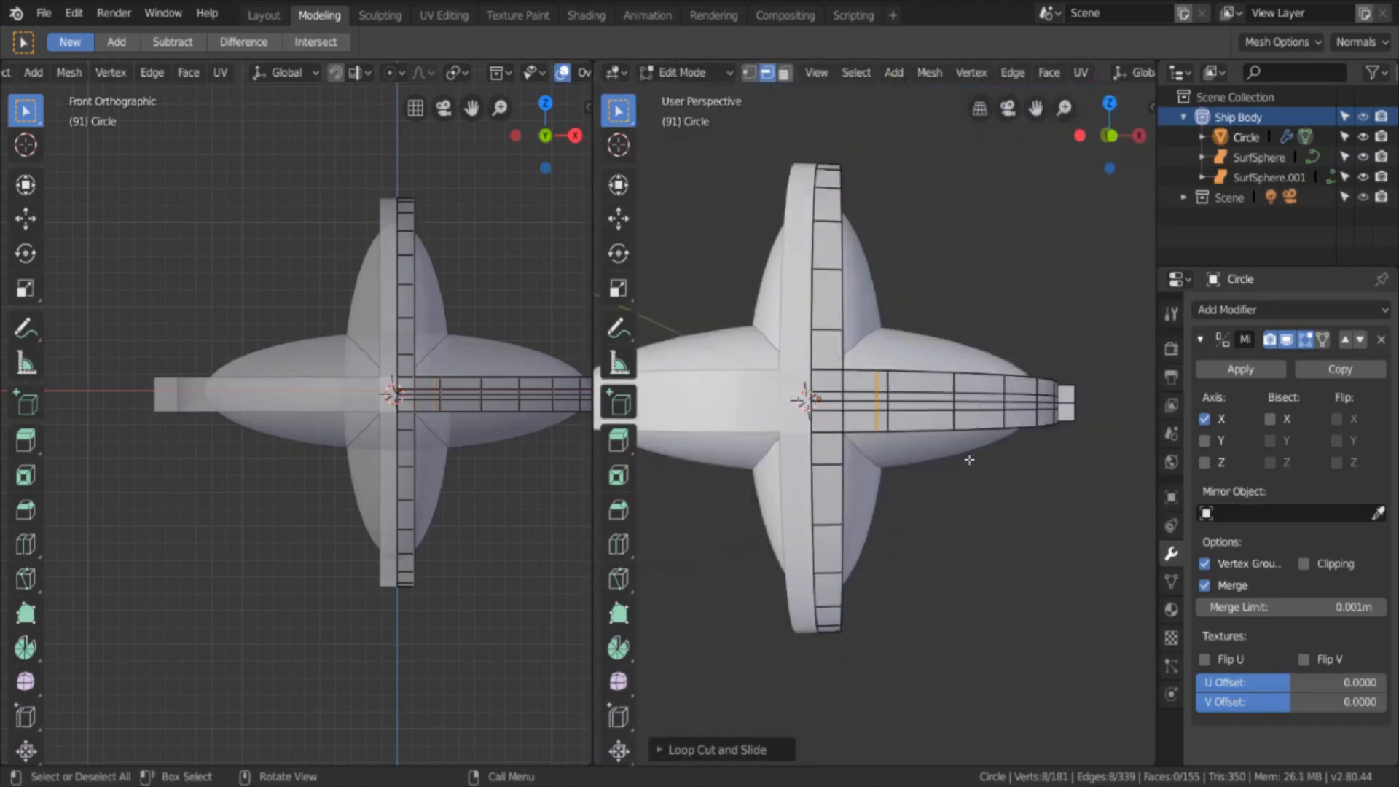
middle_click_drag(978, 421, 913, 437)
scroll(965, 441, "up", 5)
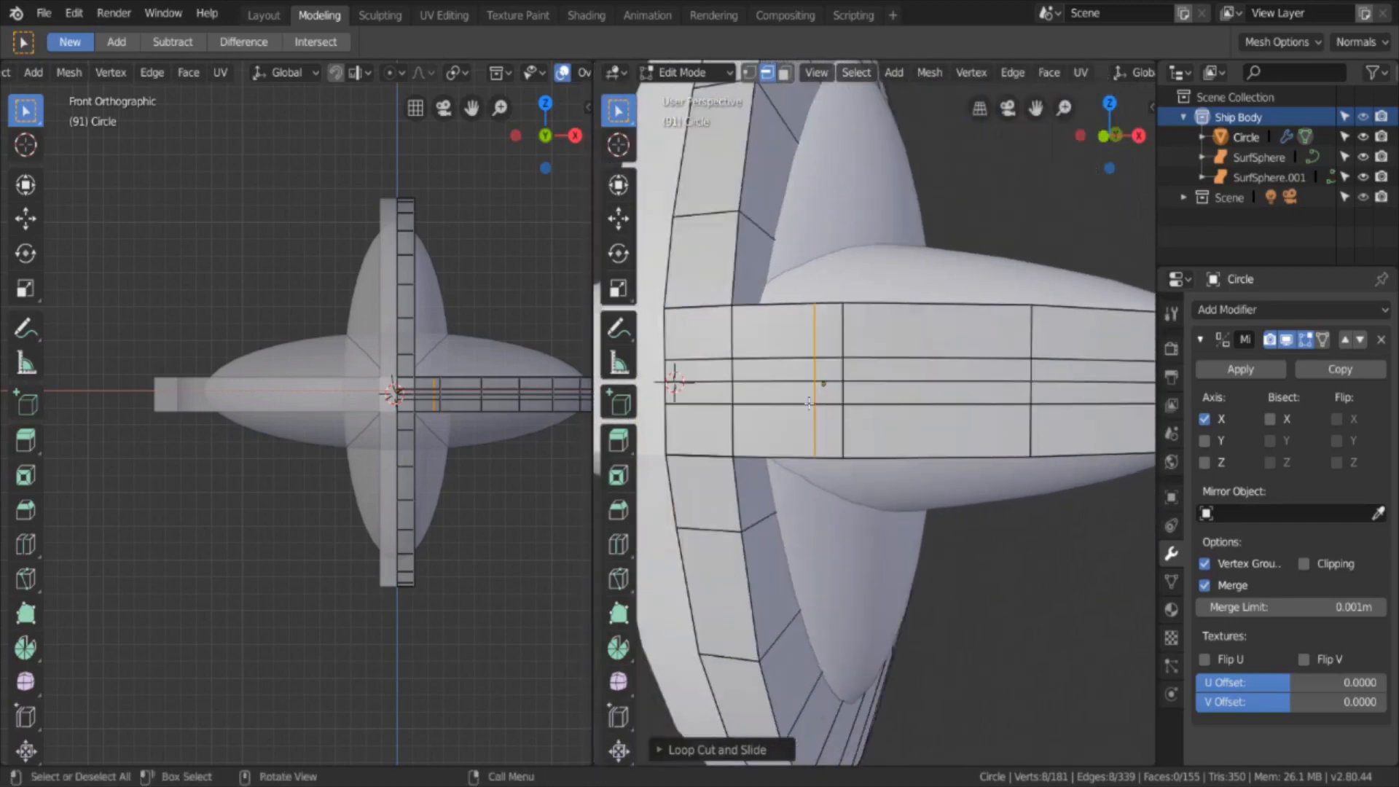
left_click(762, 403)
key("ctrl+e")
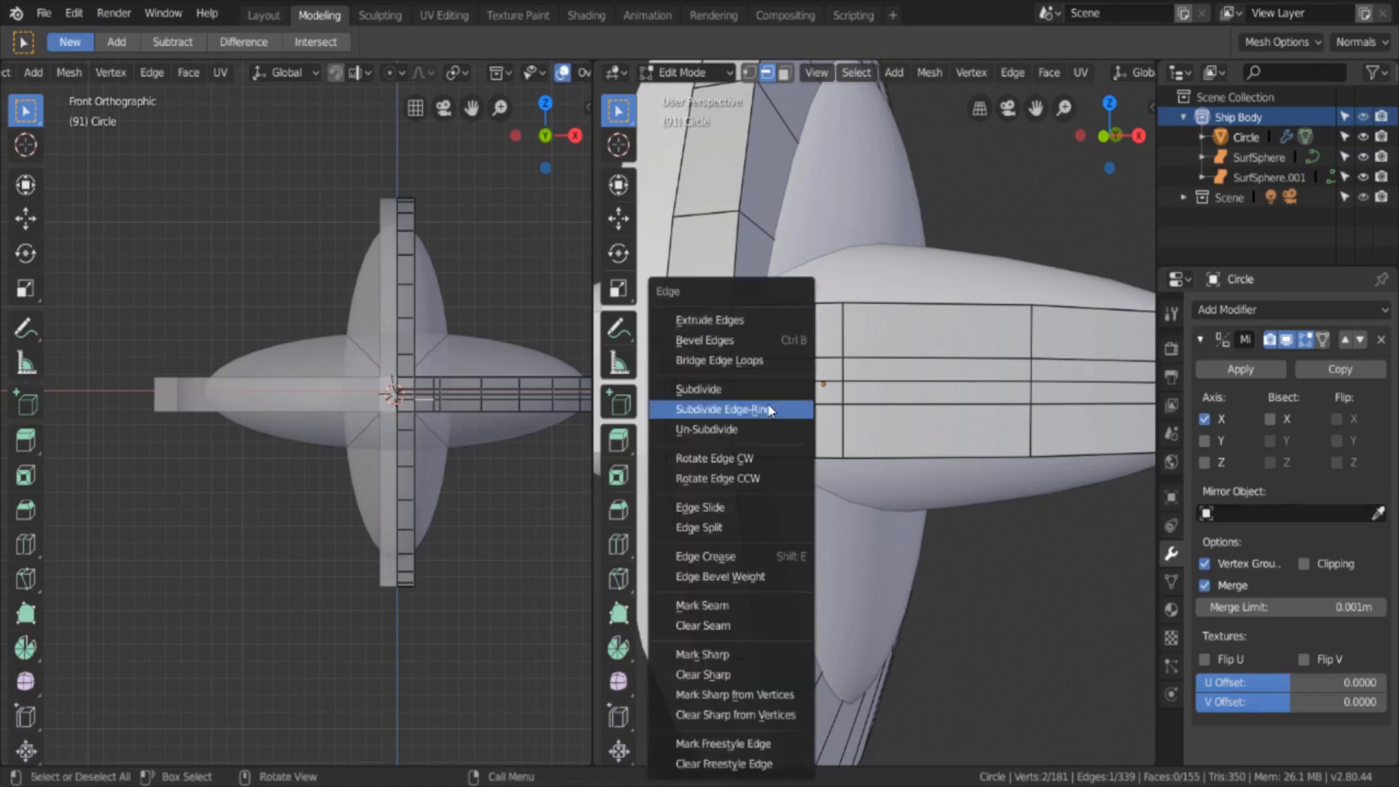
scroll(937, 499, "down", 6)
middle_click_drag(1009, 487, 937, 487)
scroll(938, 487, "up", 7)
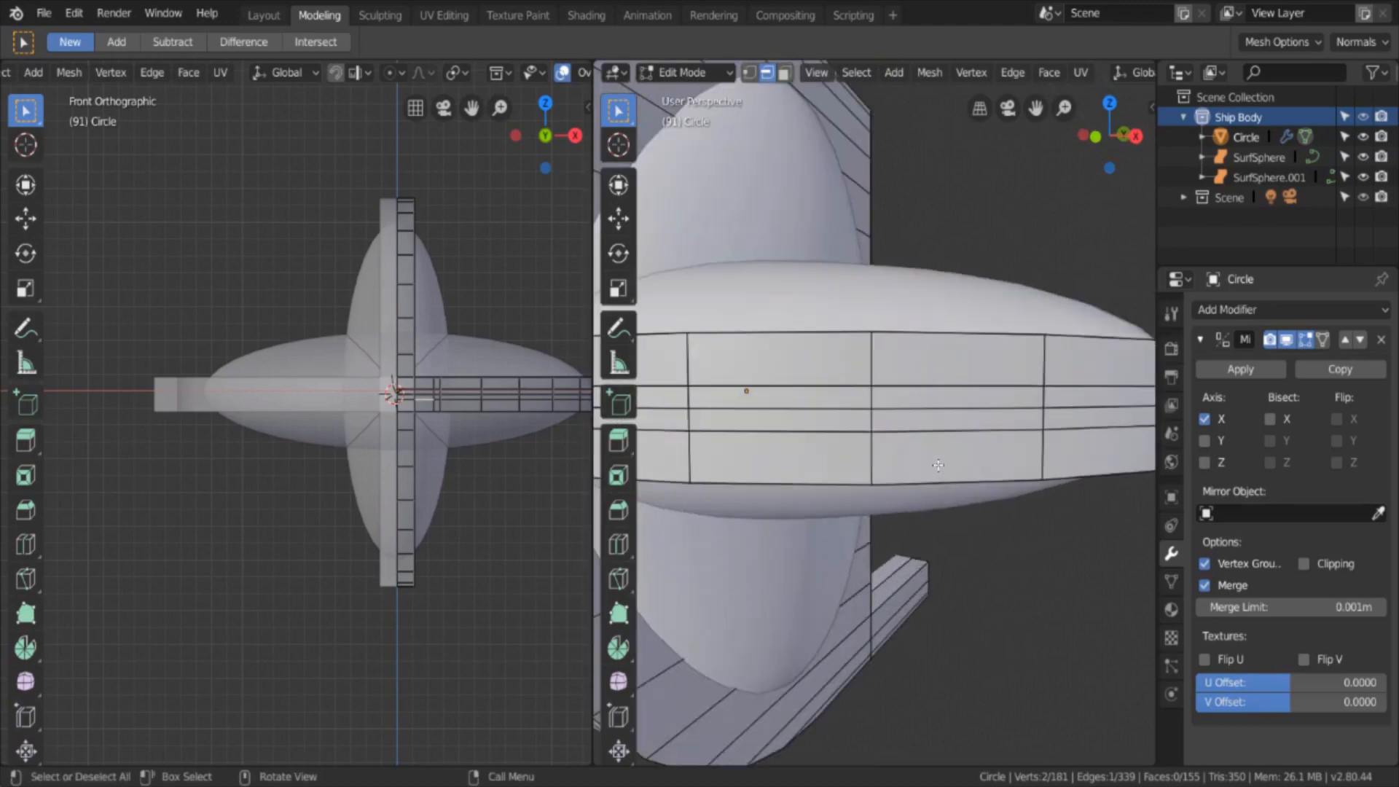
scroll(938, 465, "down", 6)
key("Tab")
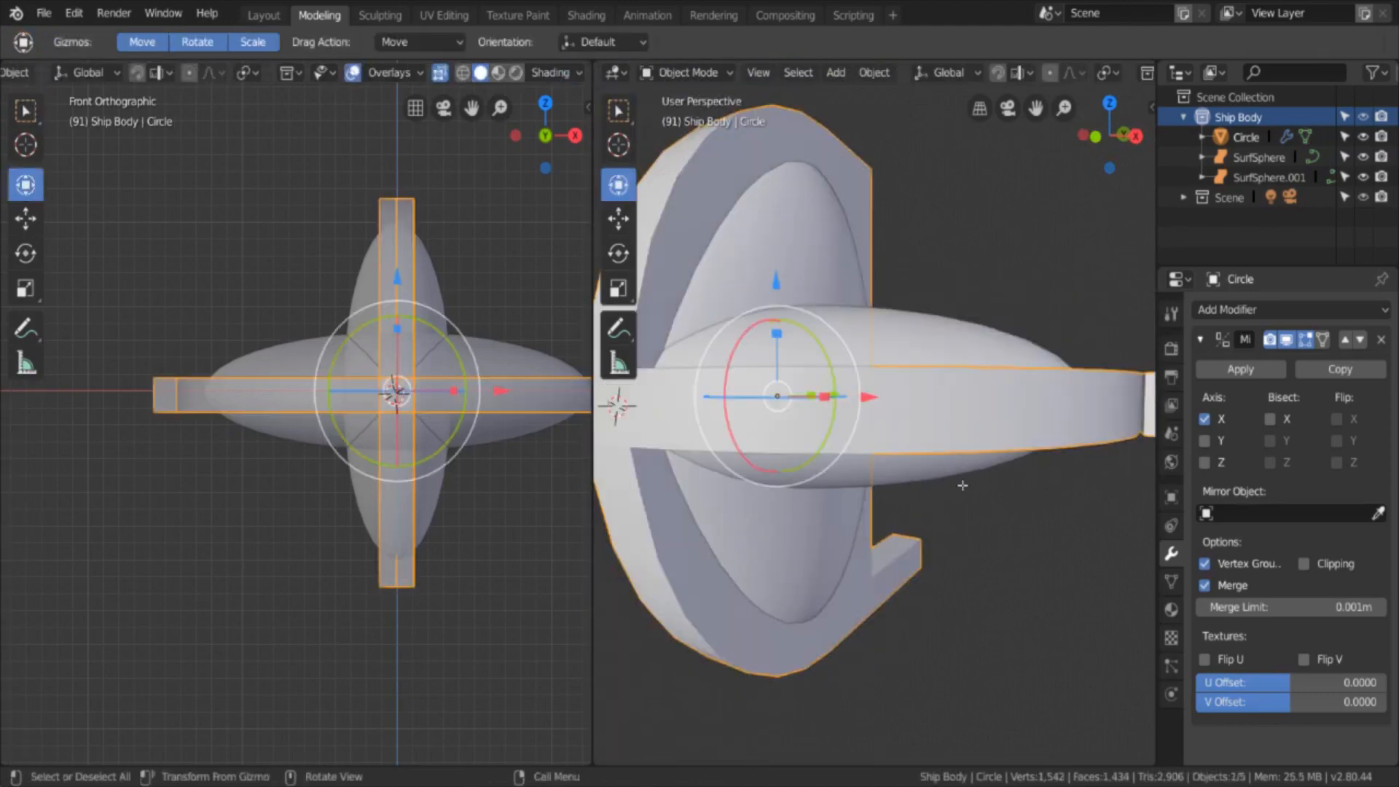
key("Tab")
Step: Enable X-ray display in the perspective view for access to the hidden vertices where the rear arm joins the horizontal strip's tip
scroll(947, 502, "up", 5)
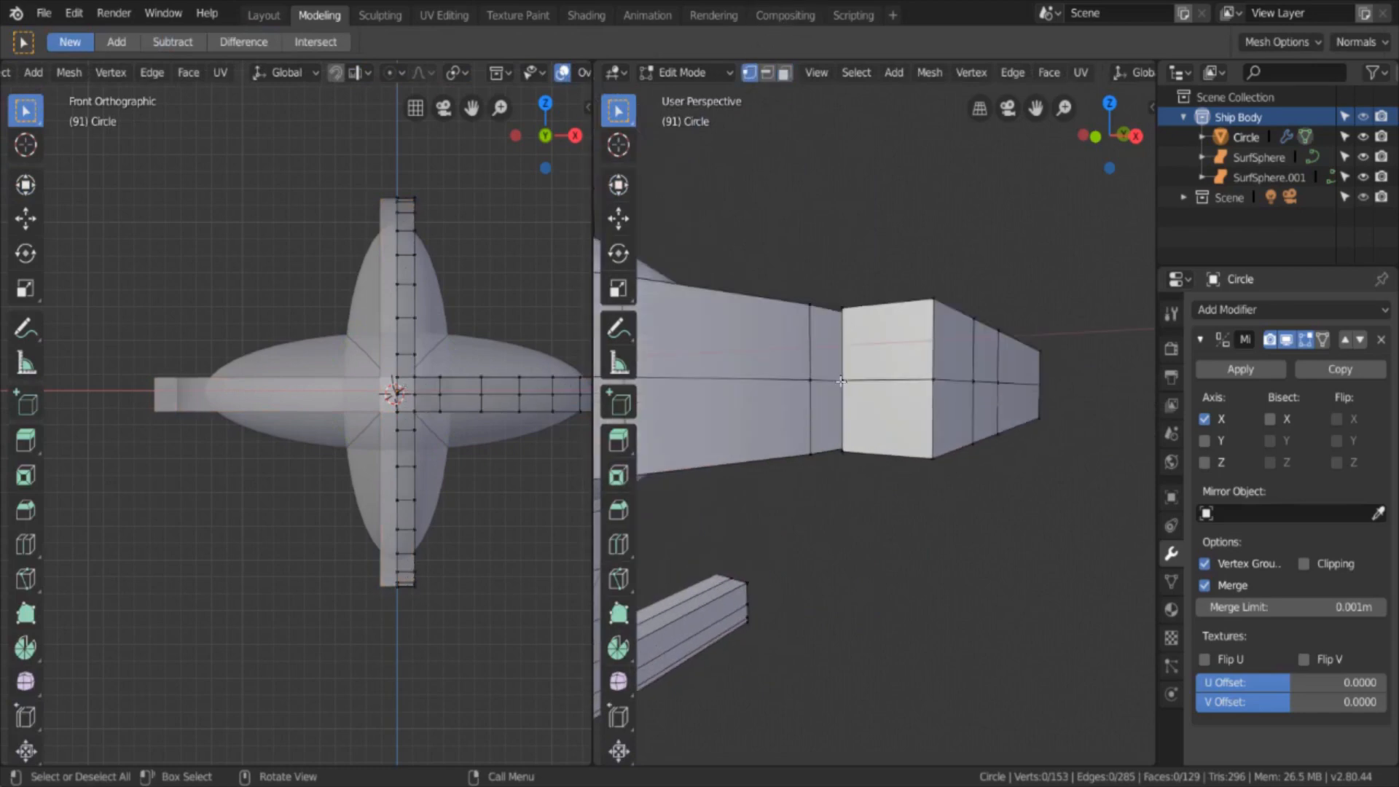
right_click(840, 380)
middle_click_drag(908, 516, 897, 518)
middle_click_drag(1085, 579, 968, 478, "shift")
scroll(974, 482, "up", 5)
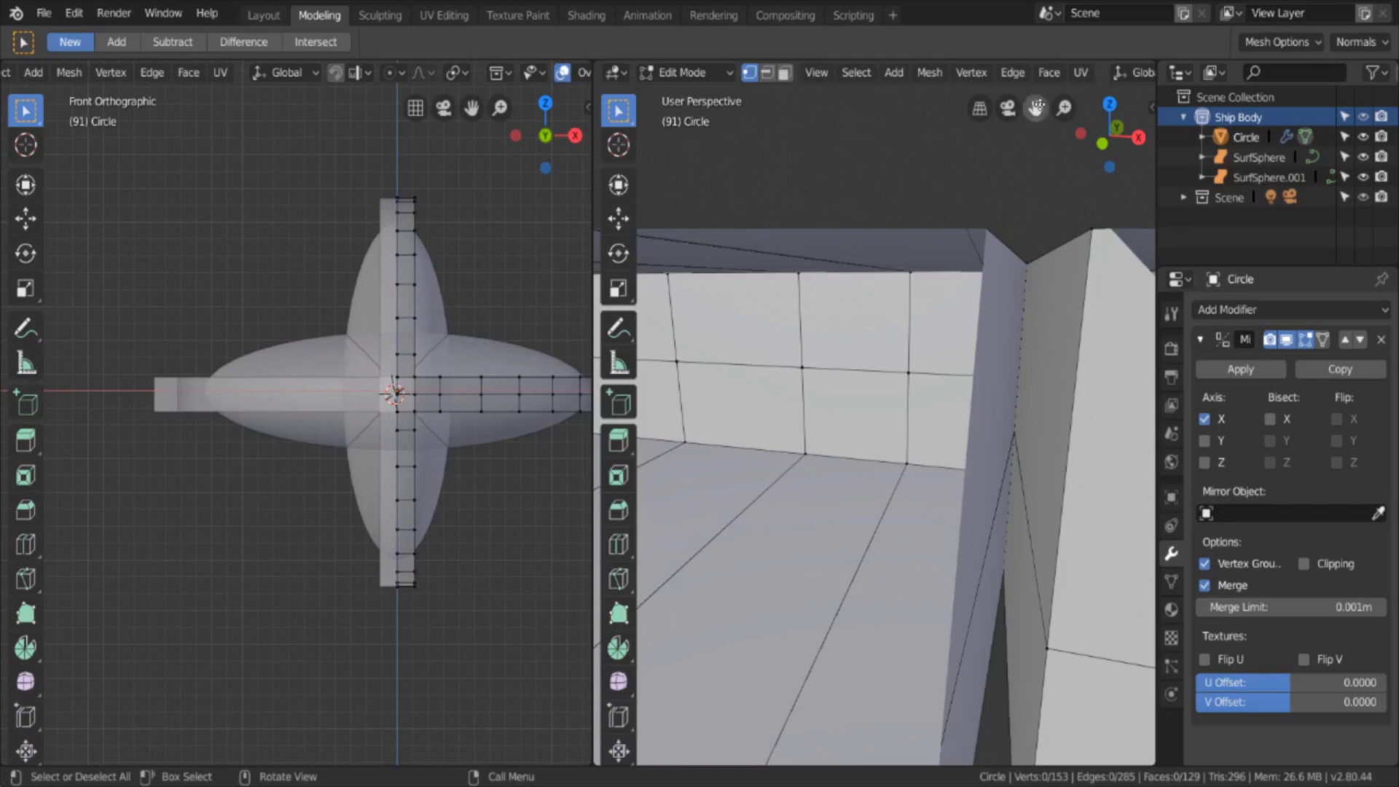
scroll(1097, 77, "down", 6)
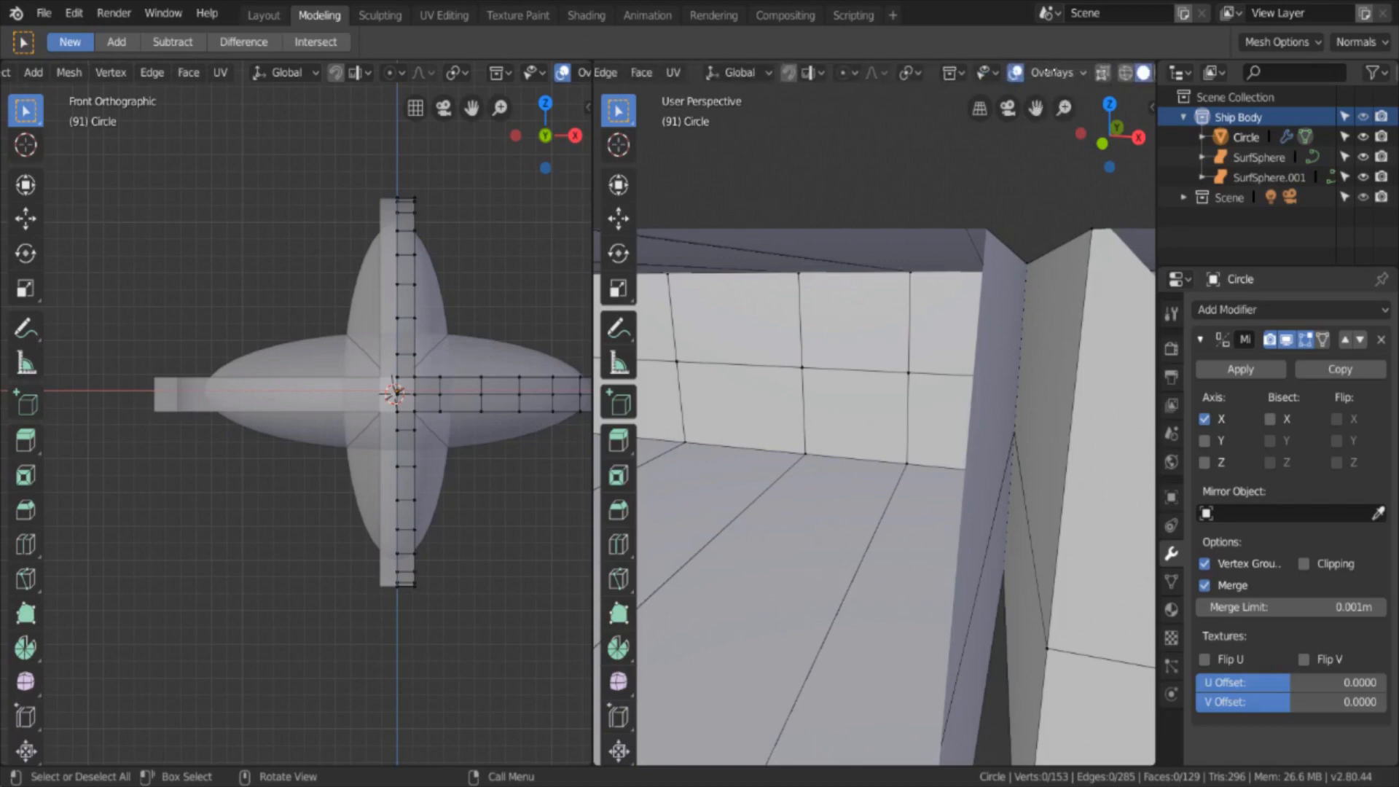
scroll(1050, 73, "down", 3)
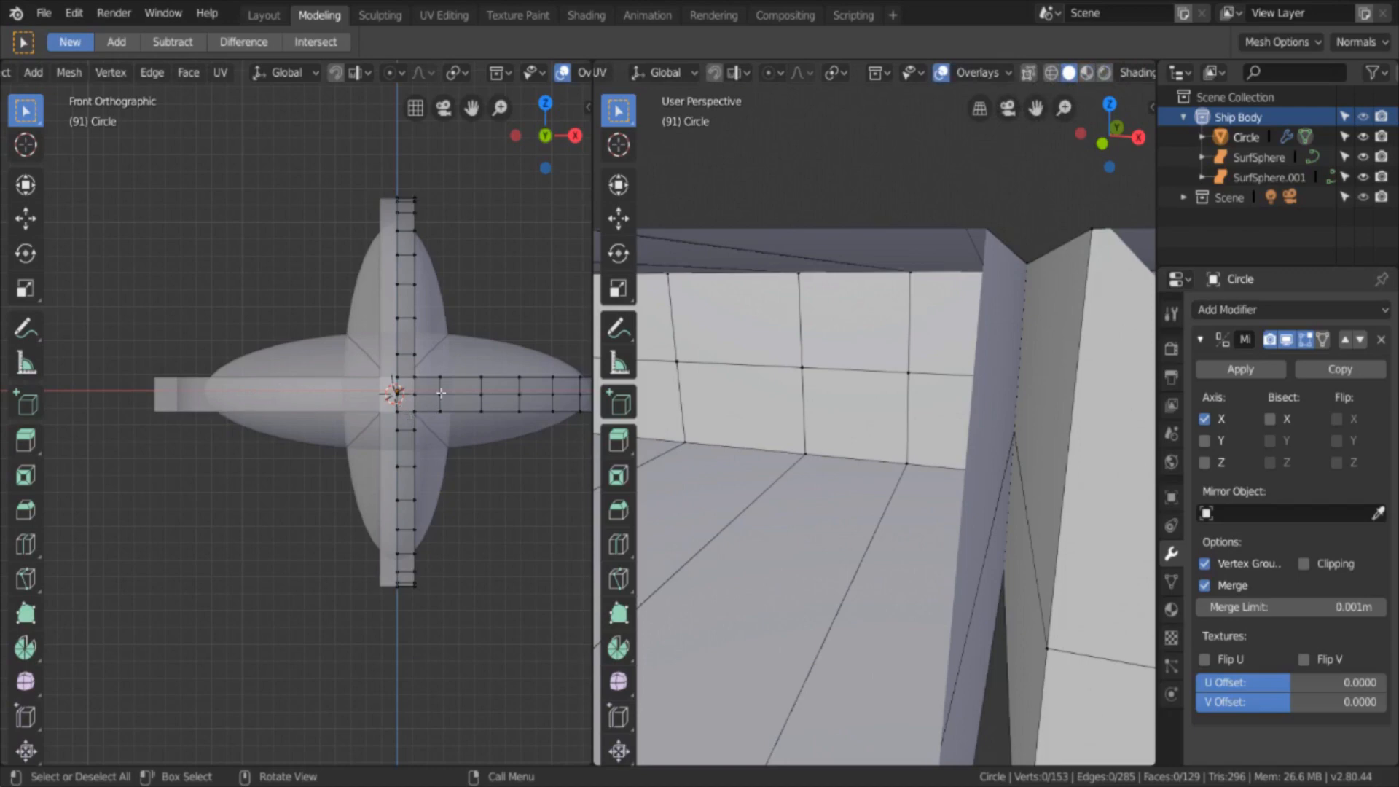
scroll(955, 181, "up", 1)
scroll(956, 182, "down", 2)
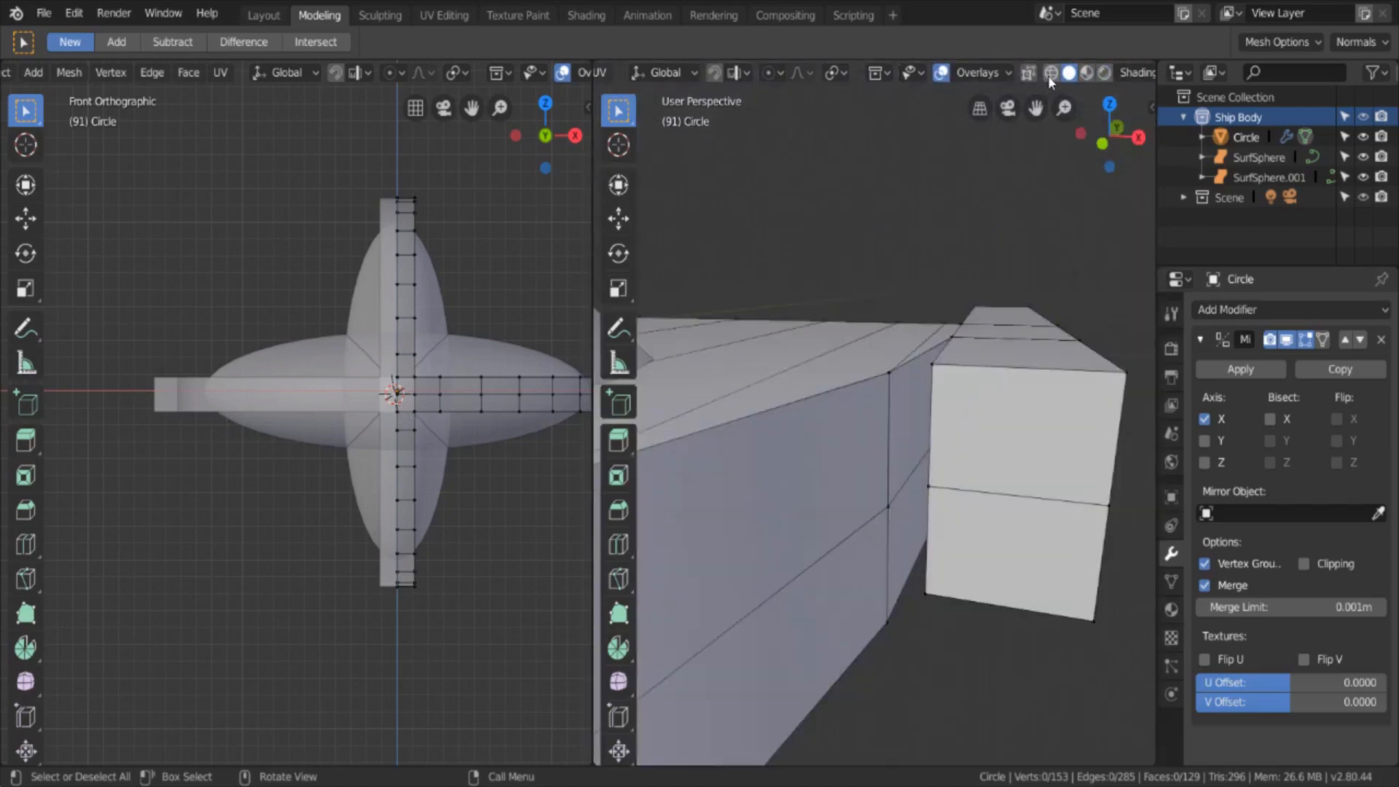
left_click(1027, 74)
middle_click_drag(1062, 359, 894, 409)
right_click(845, 408)
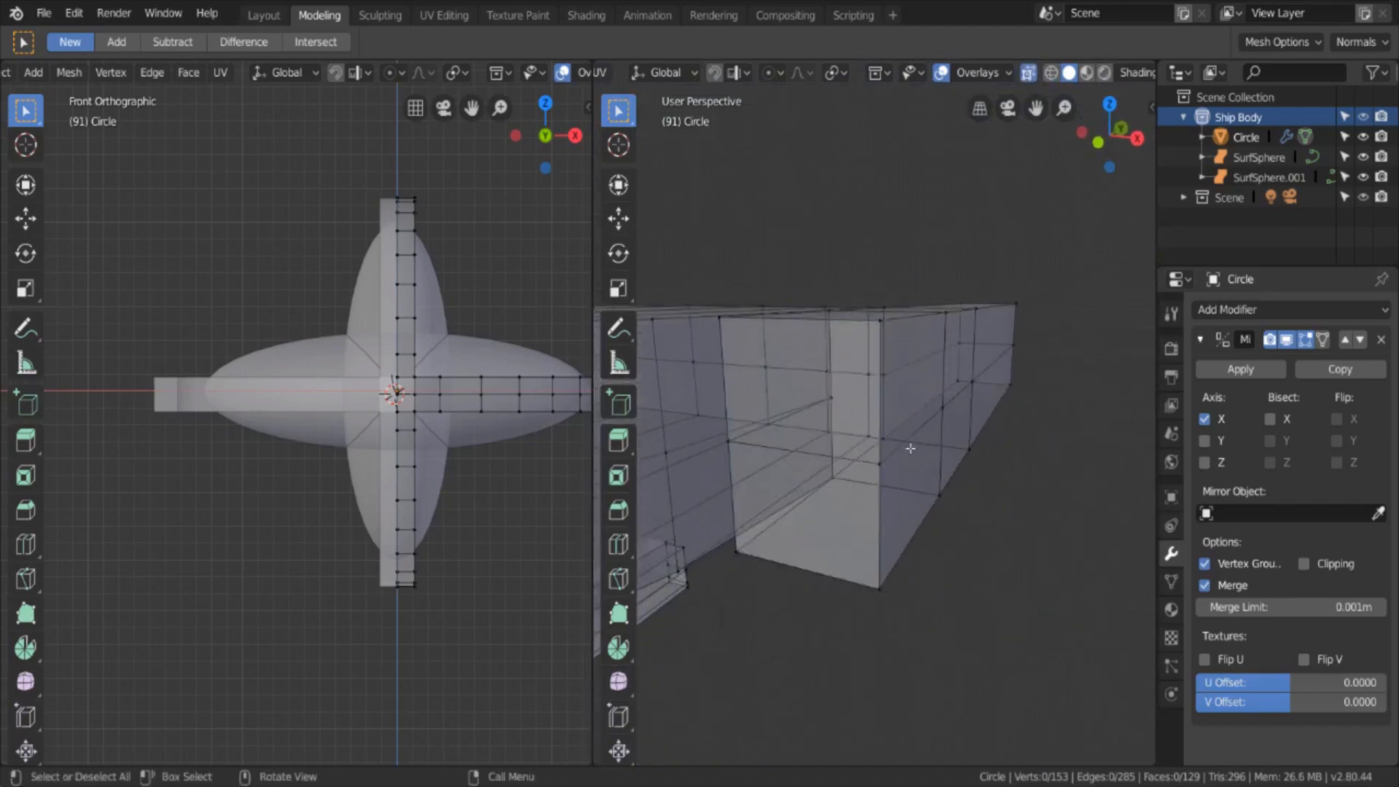
Step: Box-select the two vertices midway up the inner corner between the strip tip and the arm, and merge them at center
left_click(837, 406)
key("b")
left_click_drag(821, 384, 839, 406)
middle_click_drag(848, 438, 855, 441)
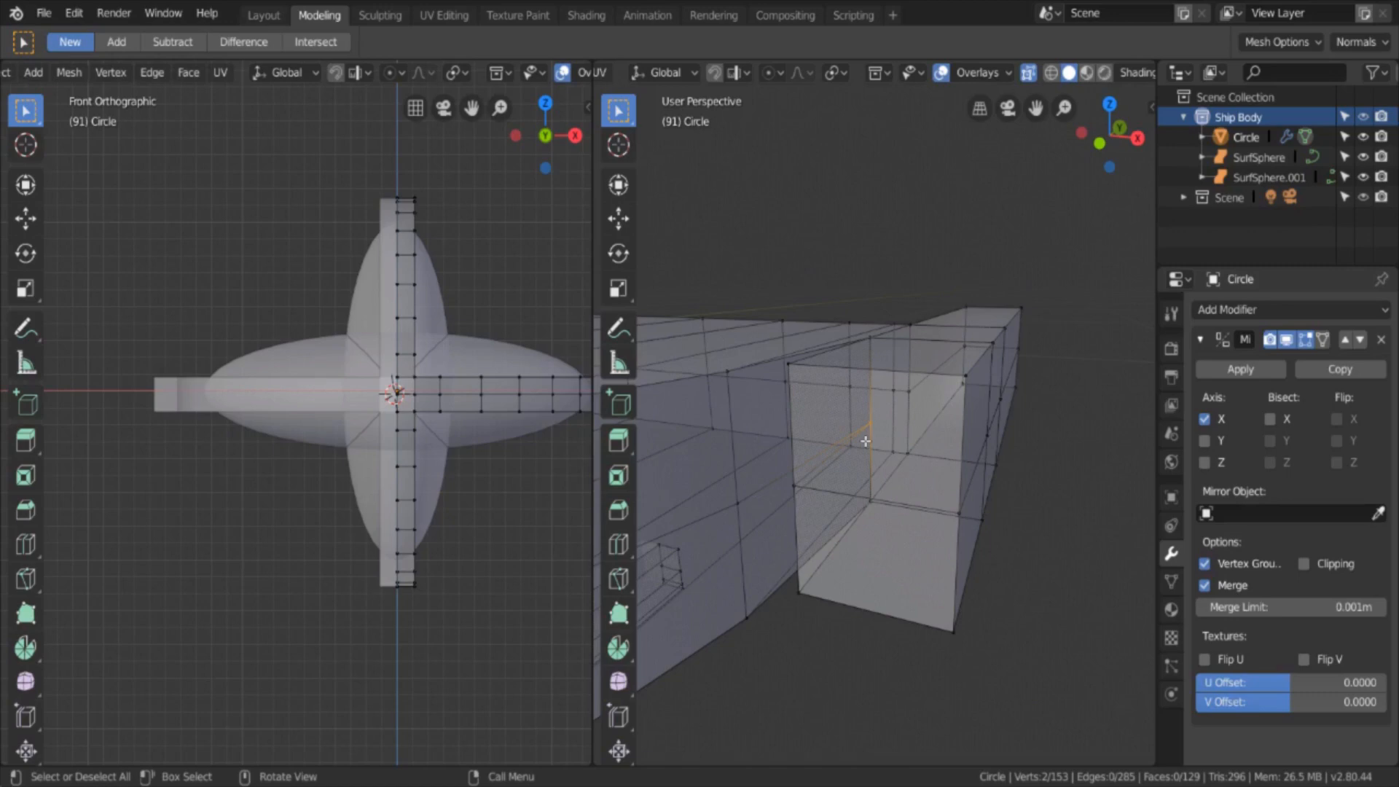
key("alt+m")
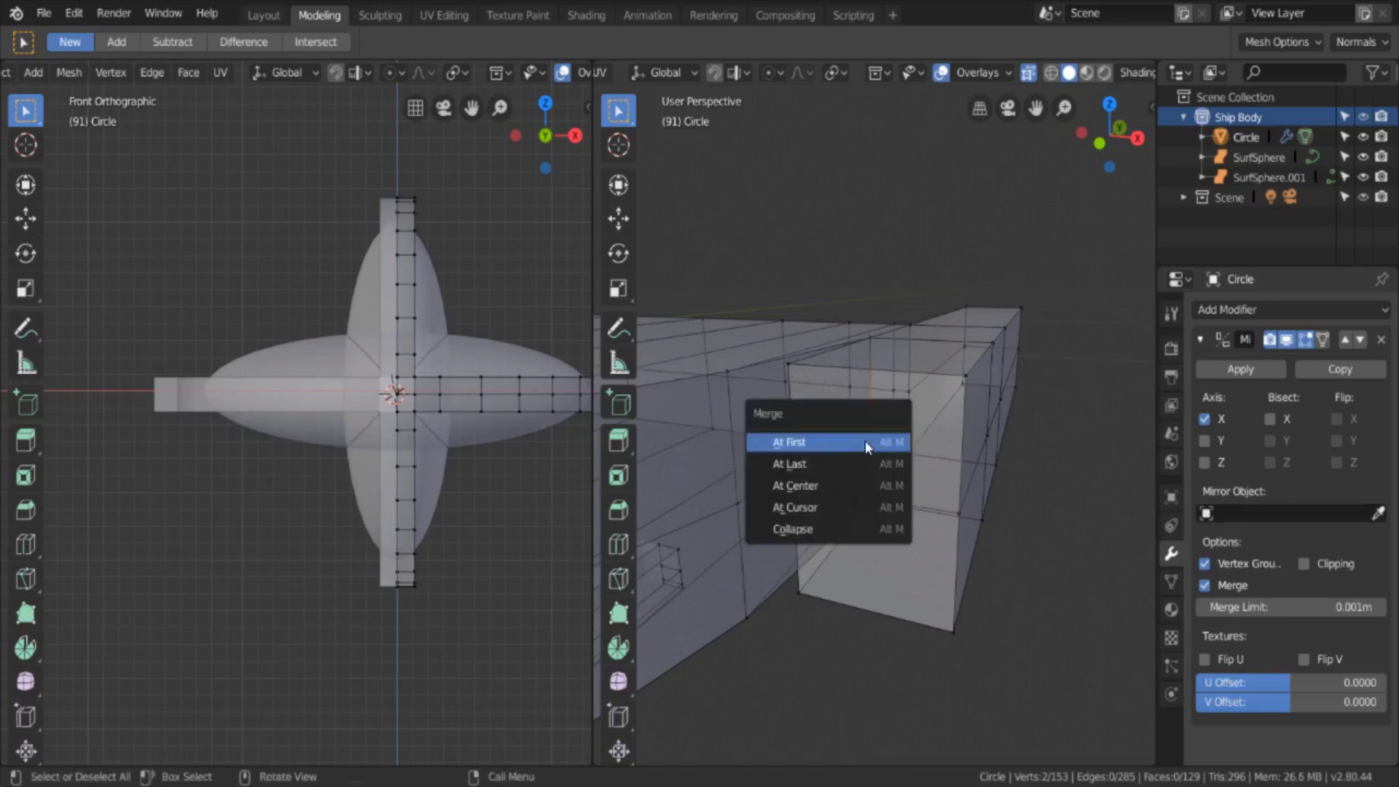
left_click(830, 484)
Step: Clear the mesh selection and switch X-ray display off in the perspective view
mouse_move(834, 483)
middle_mouse_down()
mouse_move(982, 463)
mouse_move(724, 468)
mouse_move(931, 433)
middle_mouse_up()
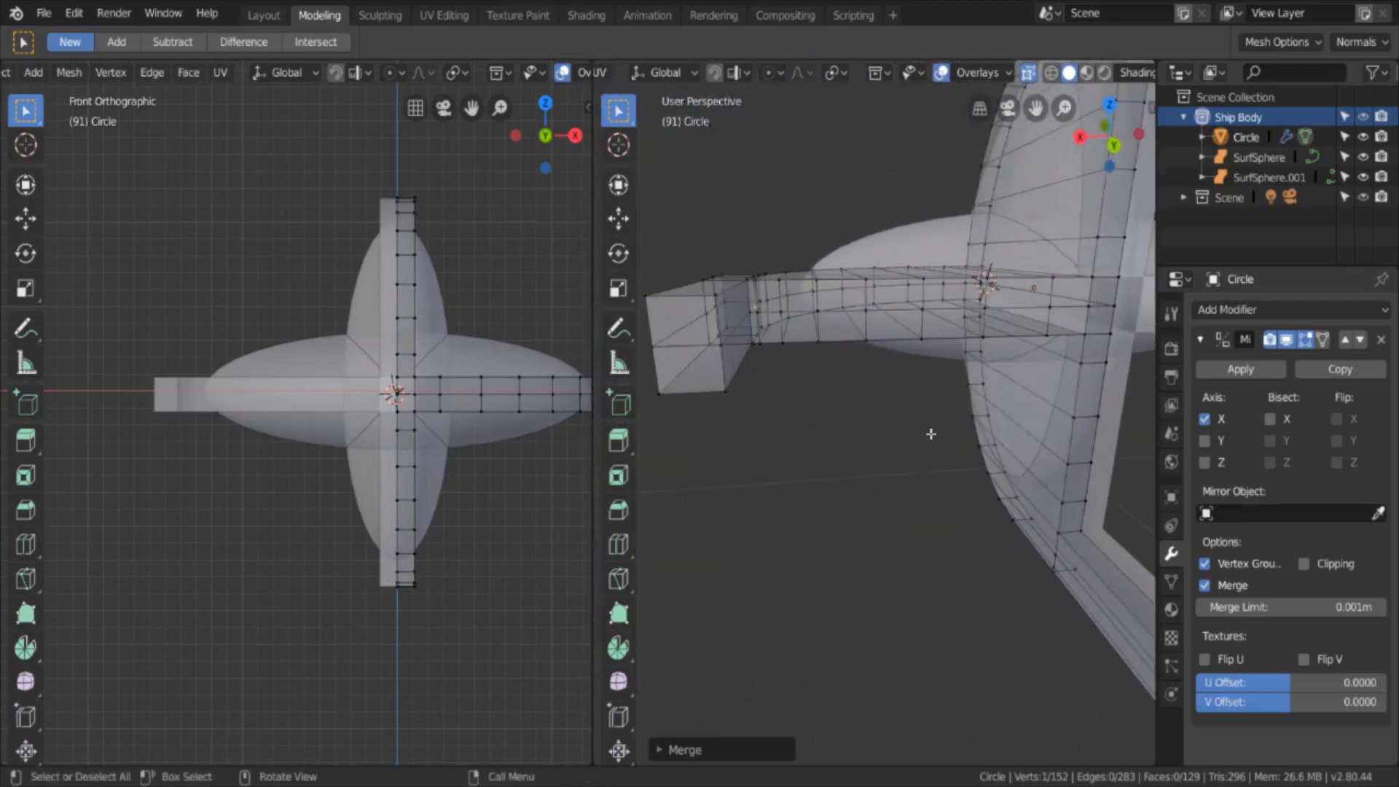
mouse_move(850, 416)
middle_mouse_down()
mouse_move(809, 422)
mouse_move(897, 425)
middle_mouse_up()
key("a")
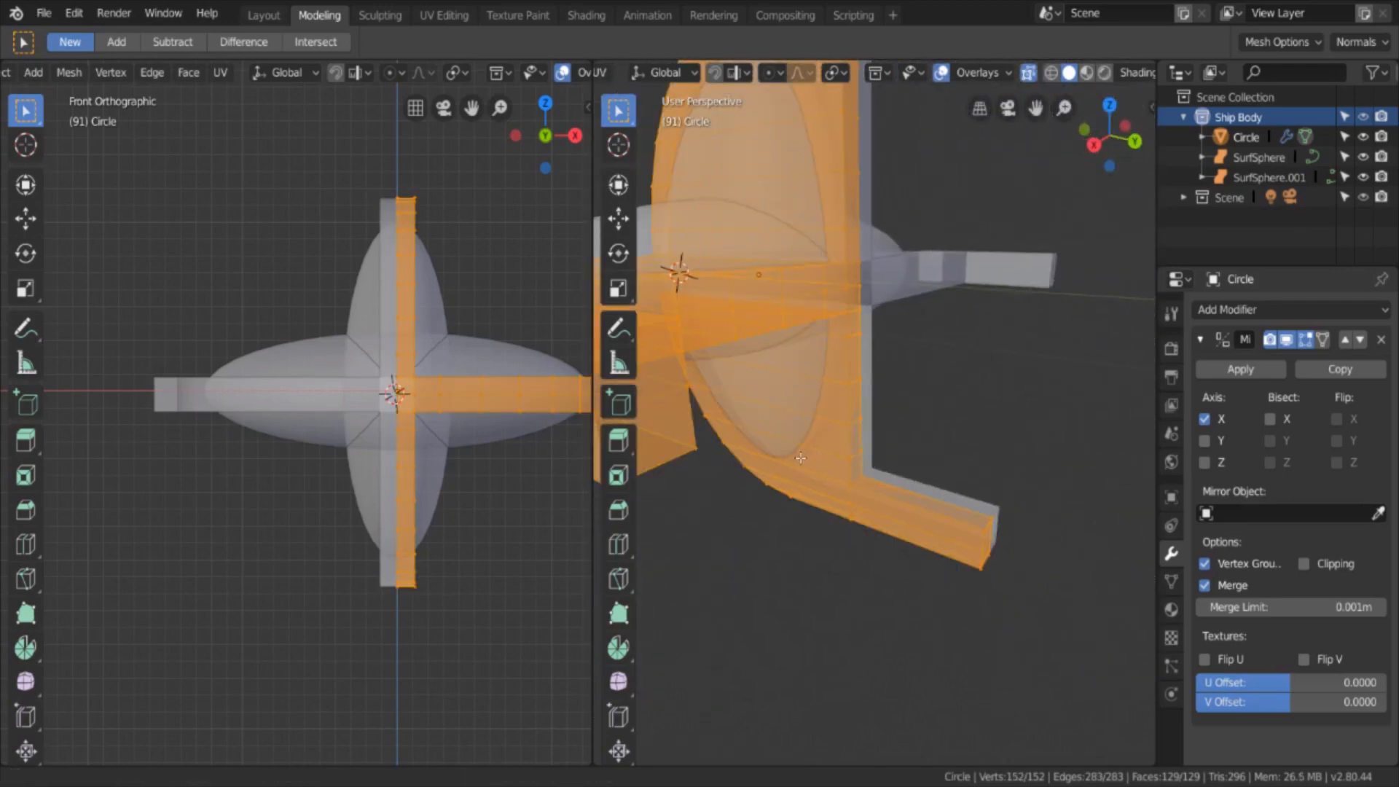
middle_click_drag(820, 448, 937, 534)
key("alt+a")
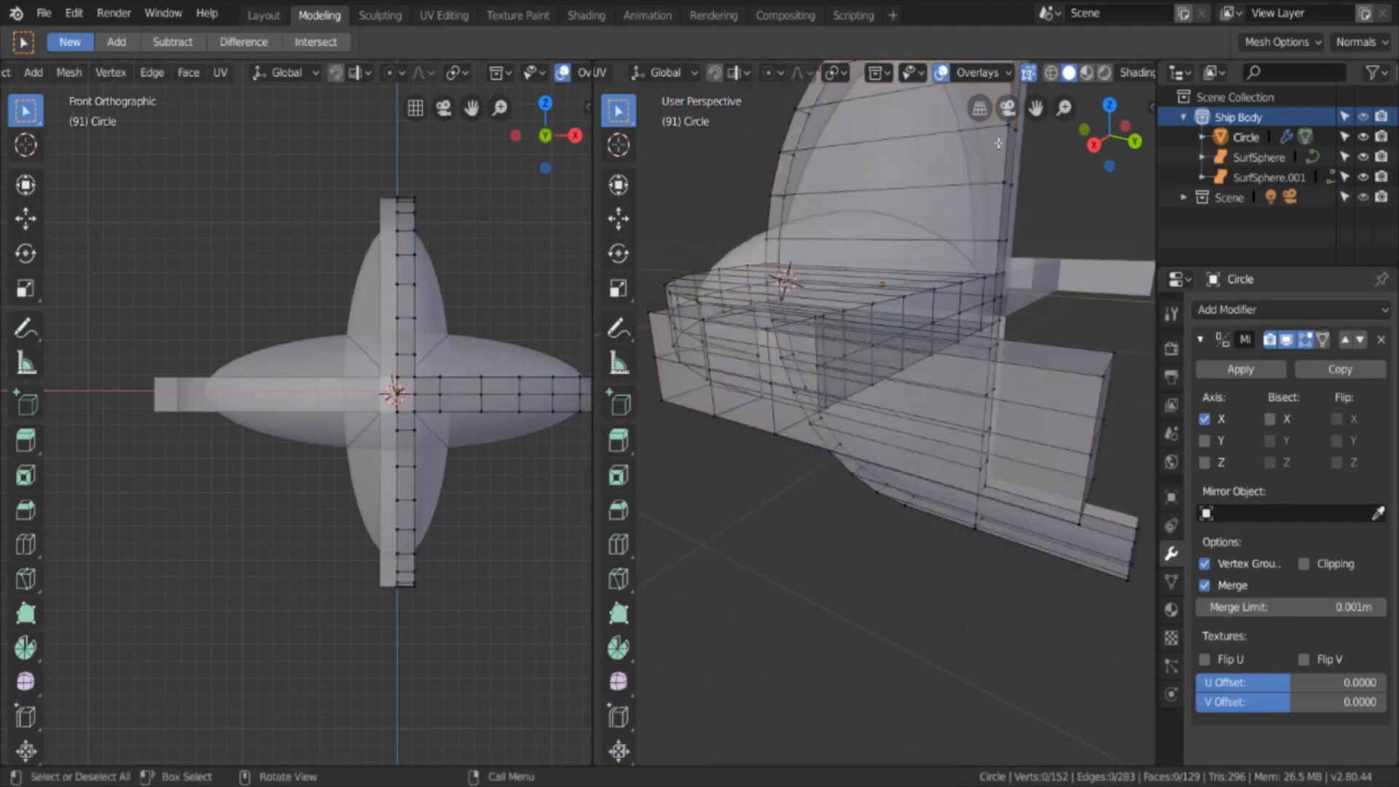
left_click(1027, 72)
Step: Examine the edge layout of the crossing strips and rear arms around the ship body from several angles
key("ctrl+r")
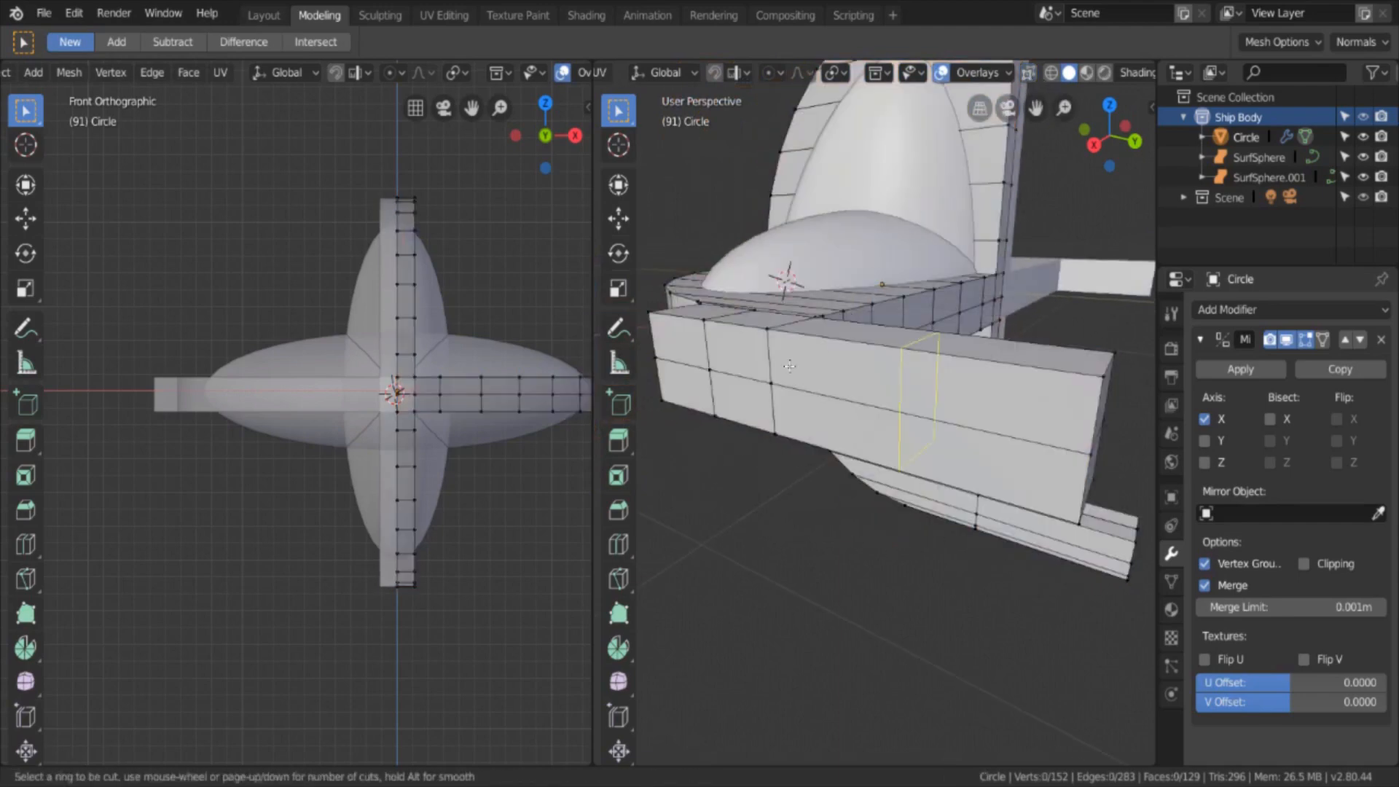
key("Escape")
middle_click_drag(758, 368, 922, 388)
scroll(808, 461, "down", 5)
middle_click_drag(786, 605, 993, 618, "shift")
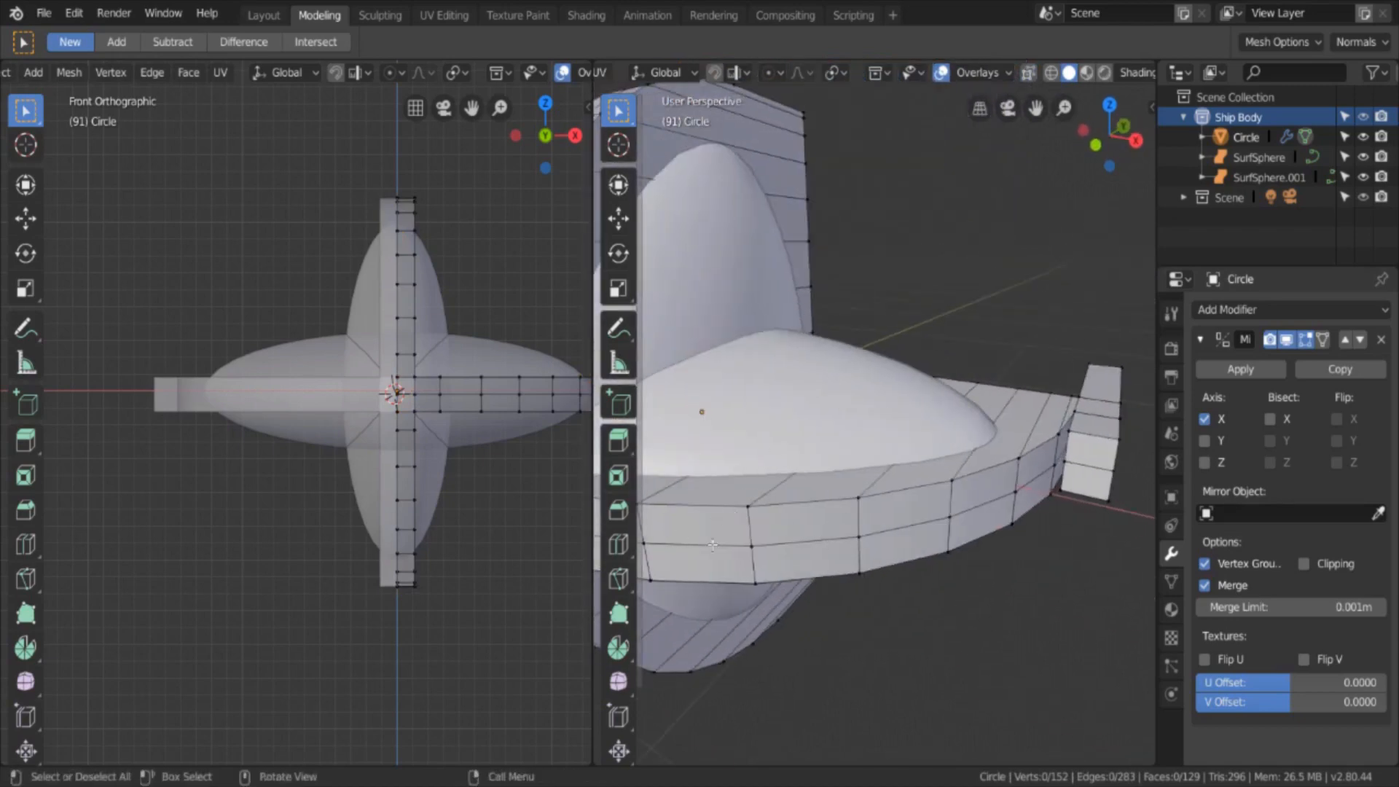
scroll(844, 550, "down", 3)
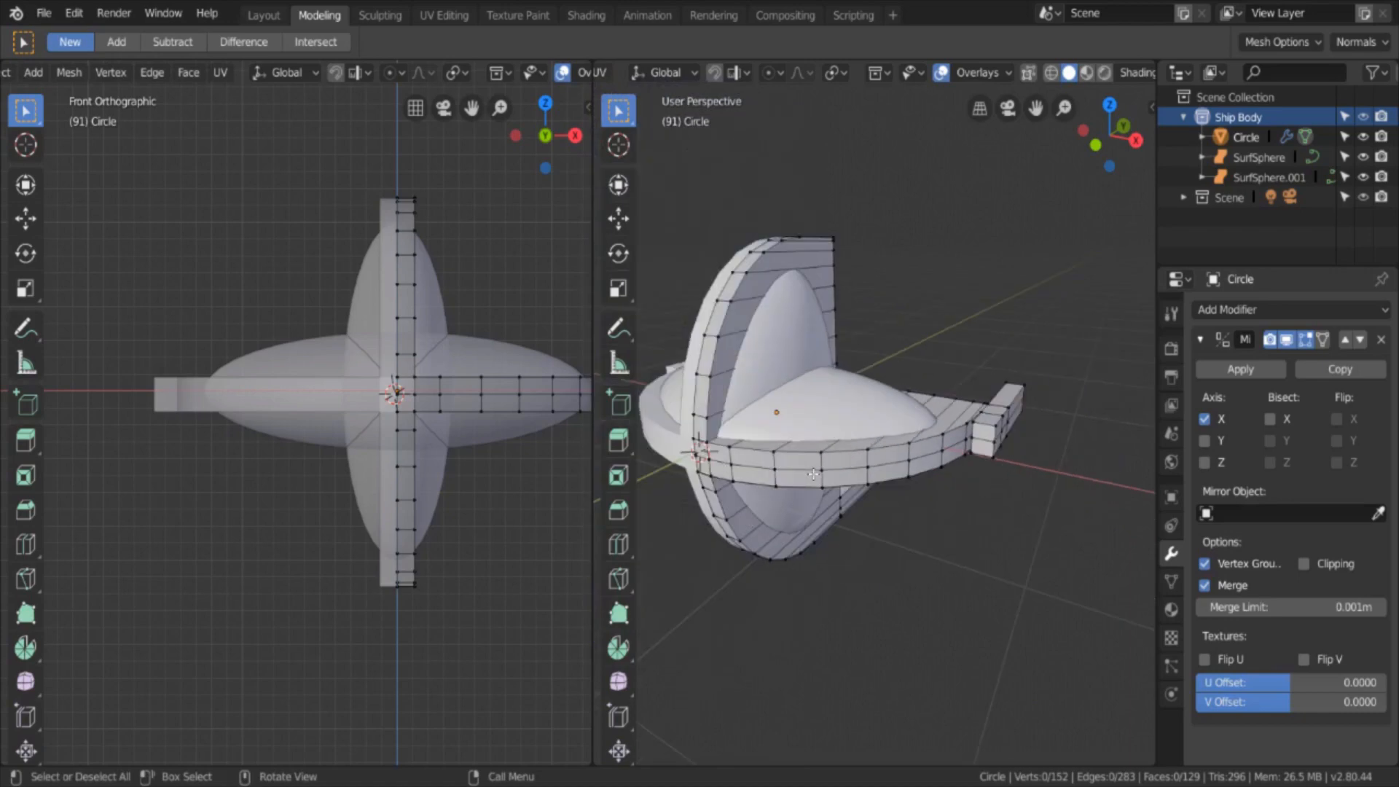
middle_click_drag(813, 475, 924, 389)
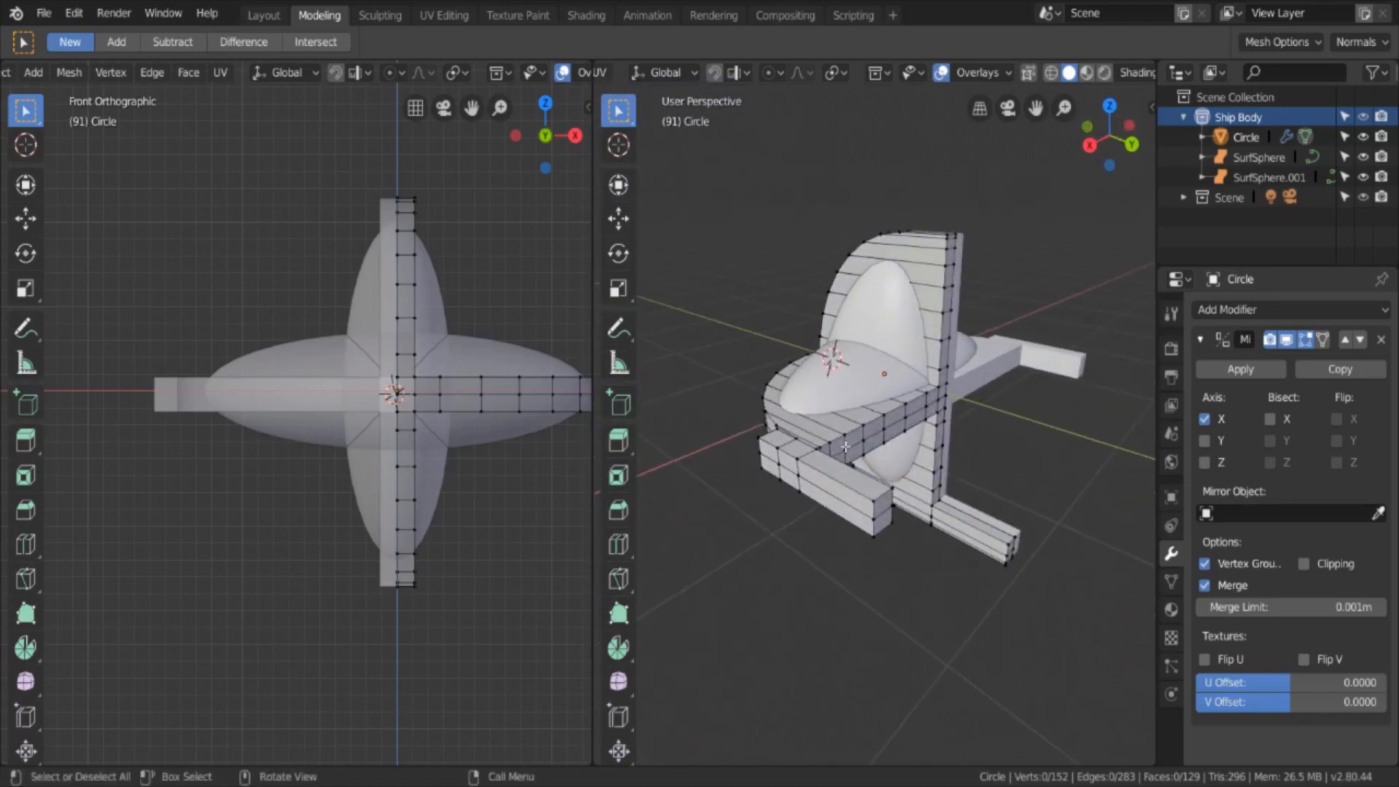
middle_click_drag(827, 515, 908, 335)
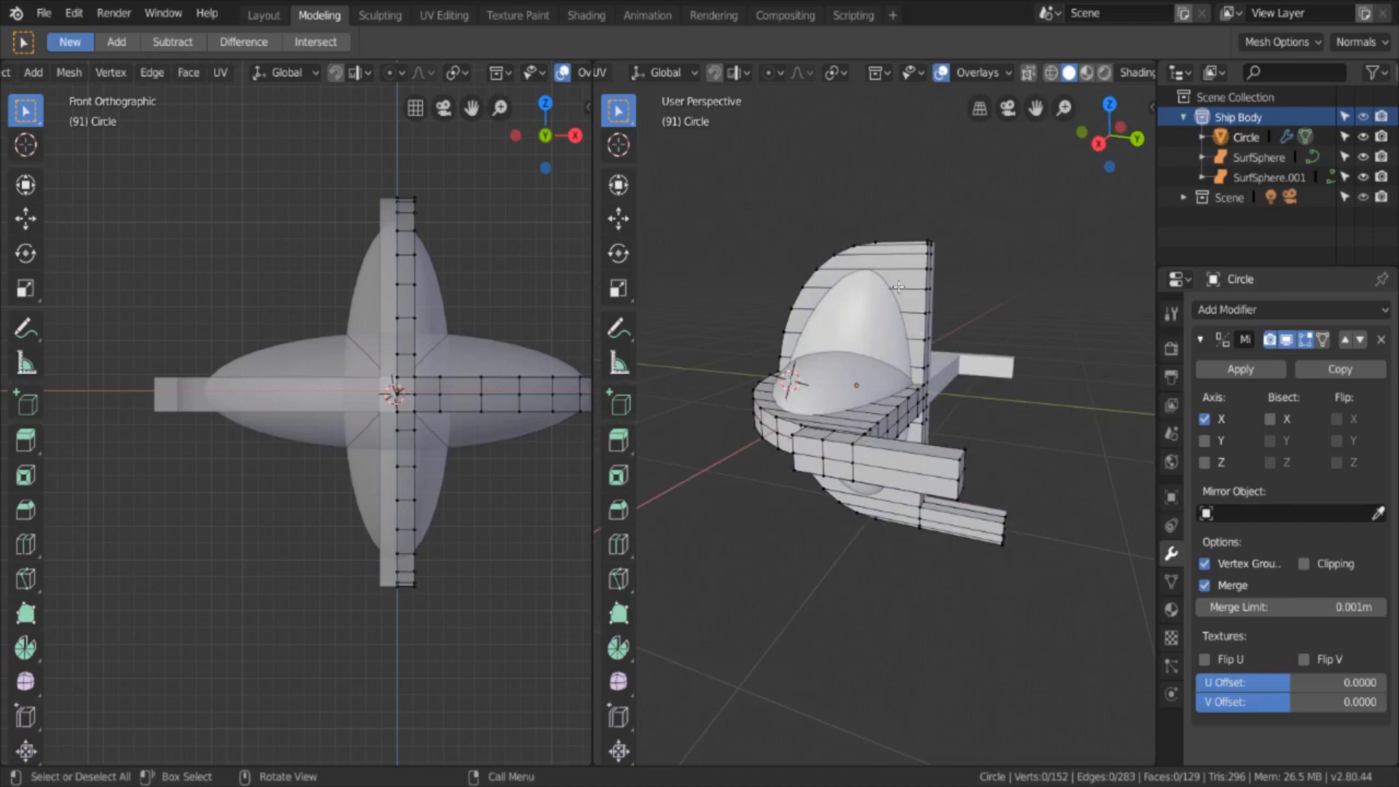
middle_click_drag(805, 328, 904, 199)
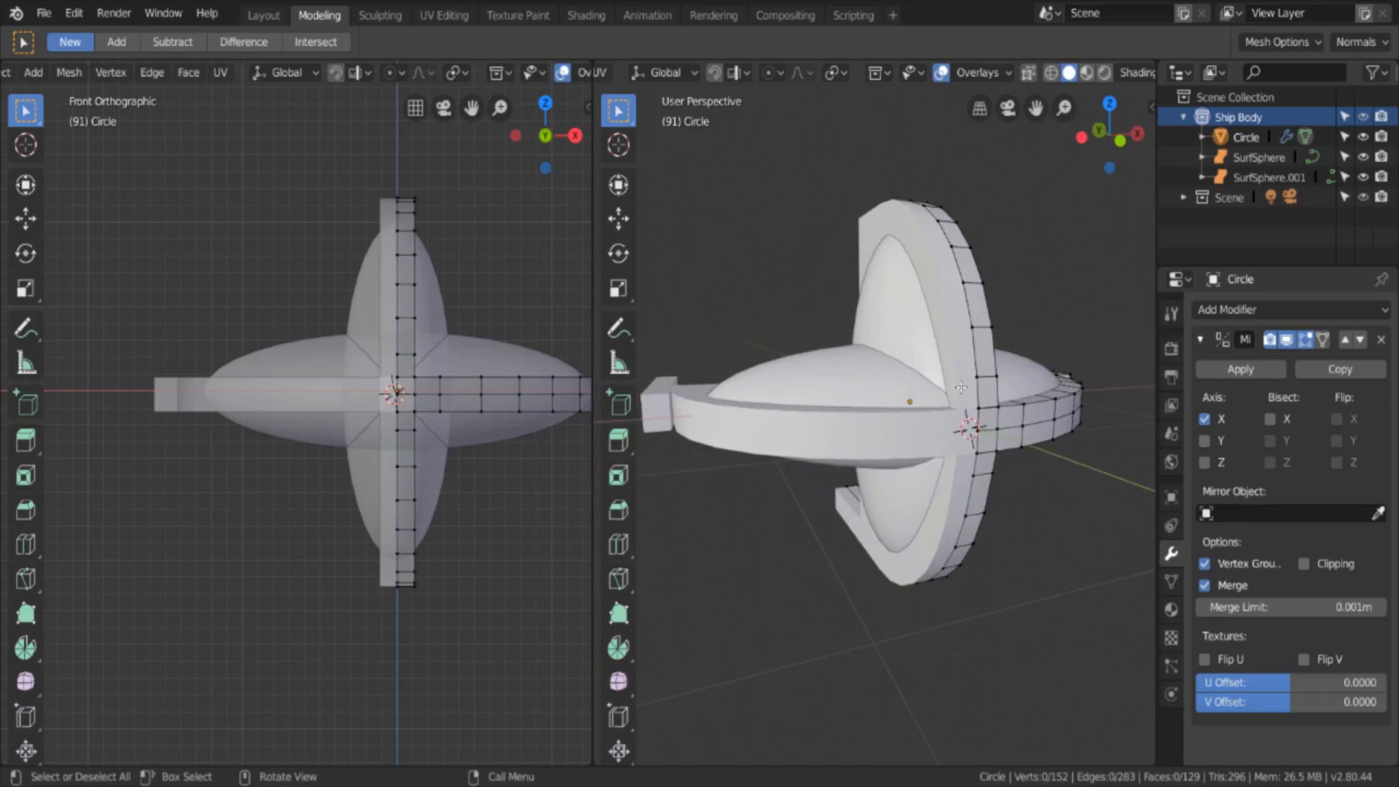
scroll(962, 387, "down", 2)
scroll(988, 413, "up", 2)
middle_click_drag(989, 310, 837, 280)
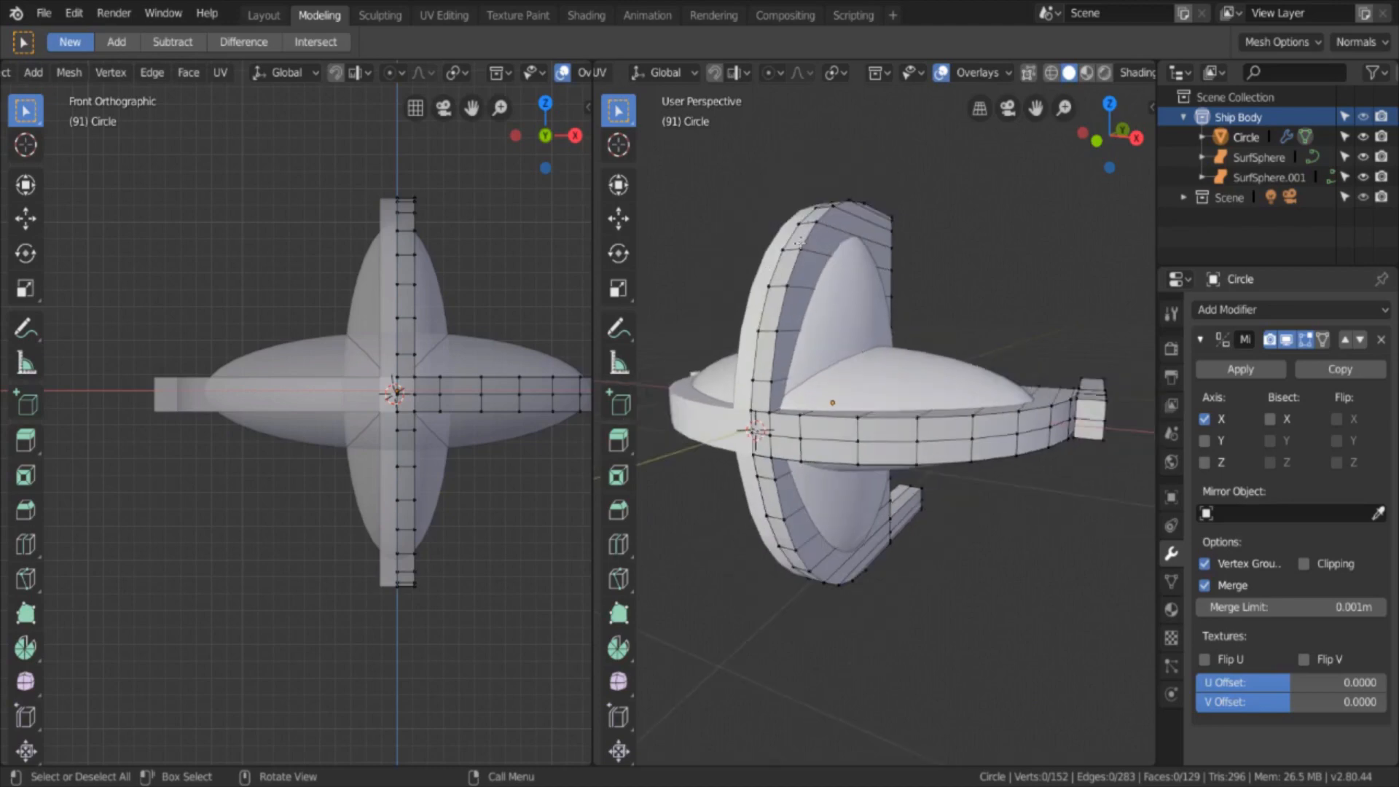
scroll(798, 247, "up", 1)
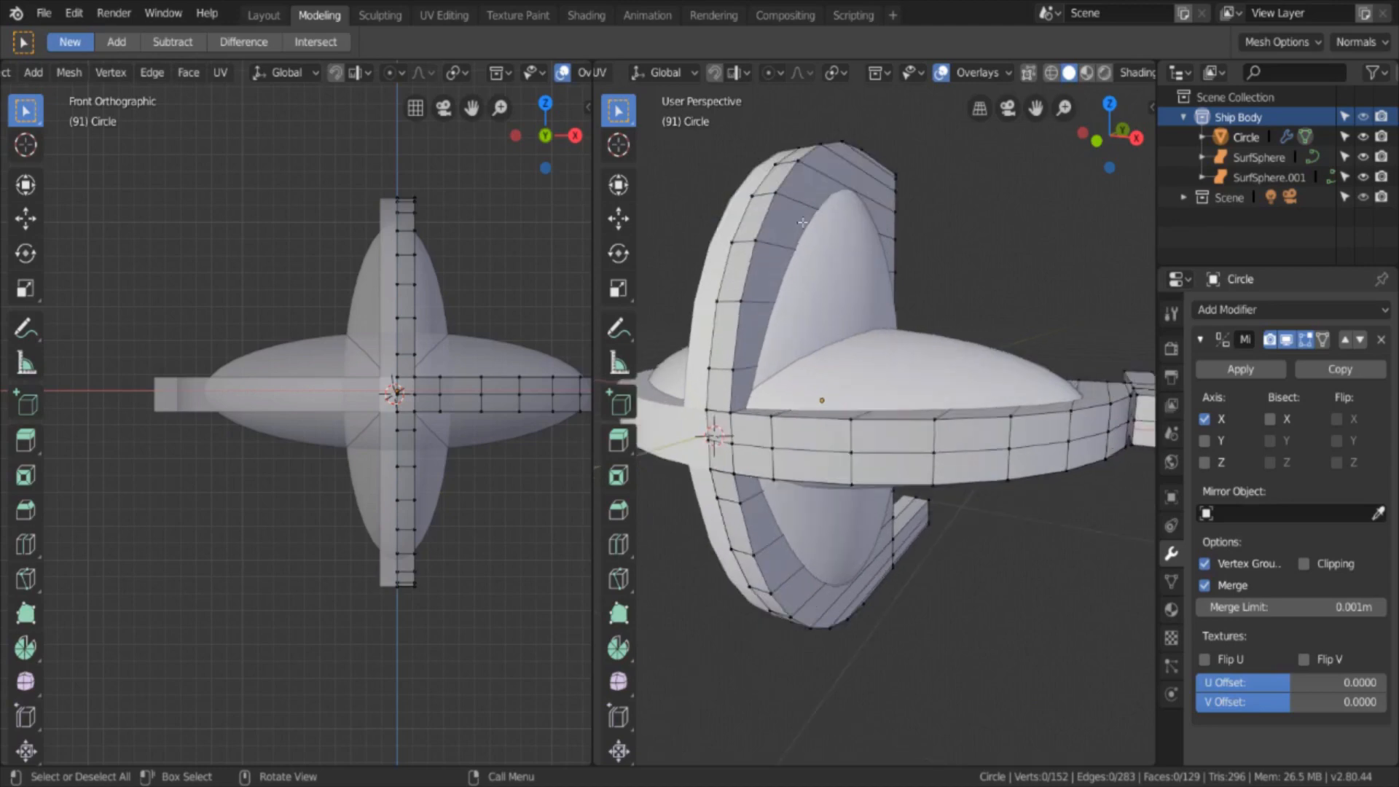
middle_click_drag(802, 222, 848, 242)
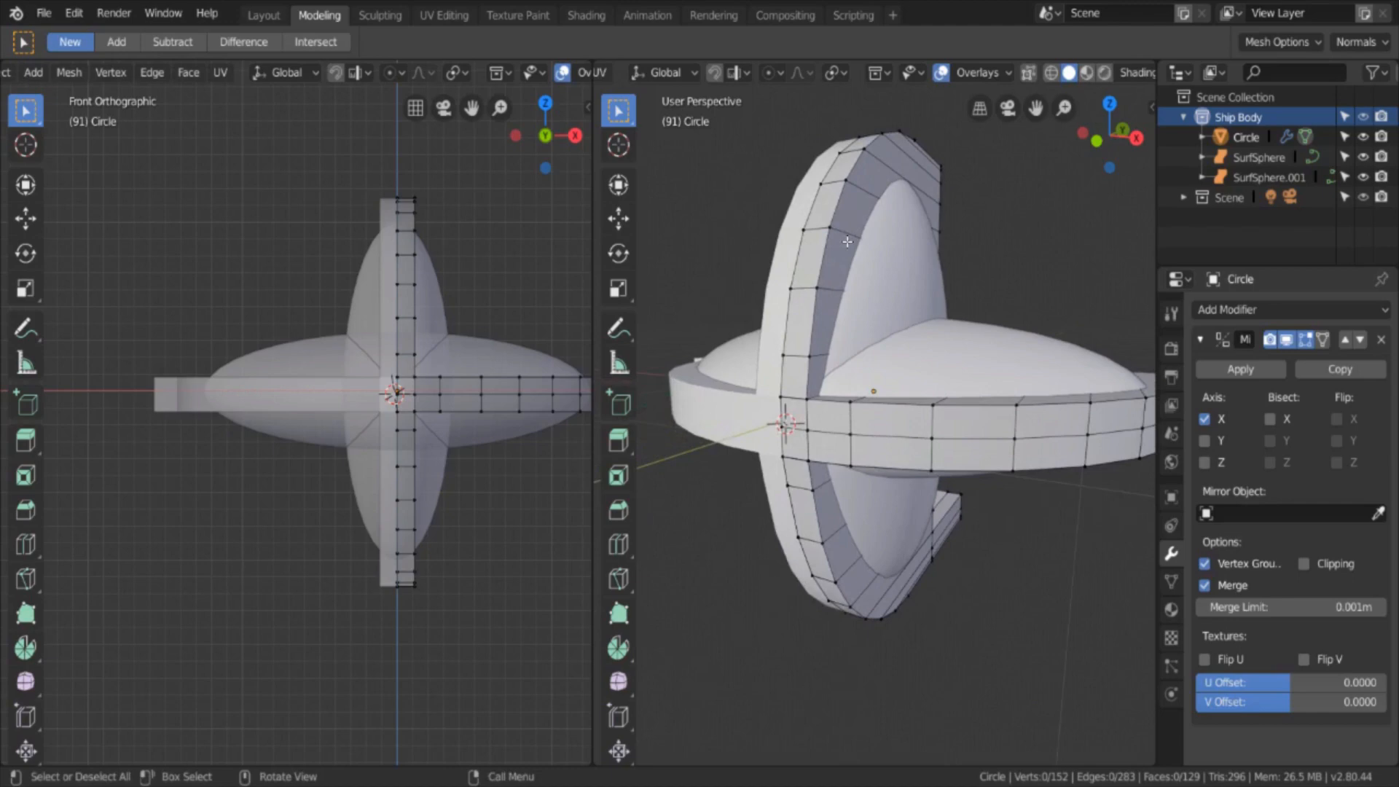
middle_click_drag(847, 241, 921, 457)
Step: Add a lengthwise loop cut in the upper half of the horizontal strip, slid toward its centre line with a factor of -0.75
scroll(922, 457, "up", 4)
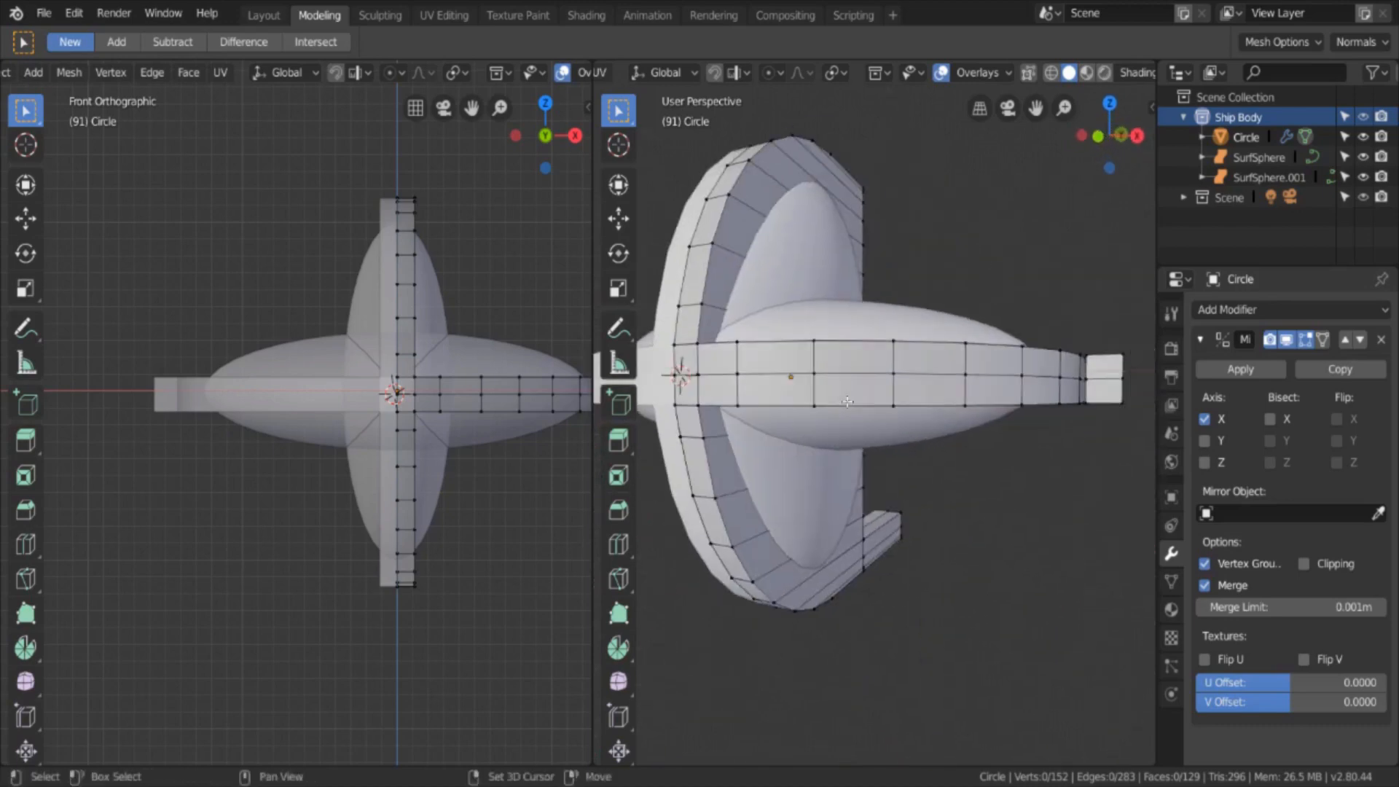
key("ctrl+r")
left_click(692, 338)
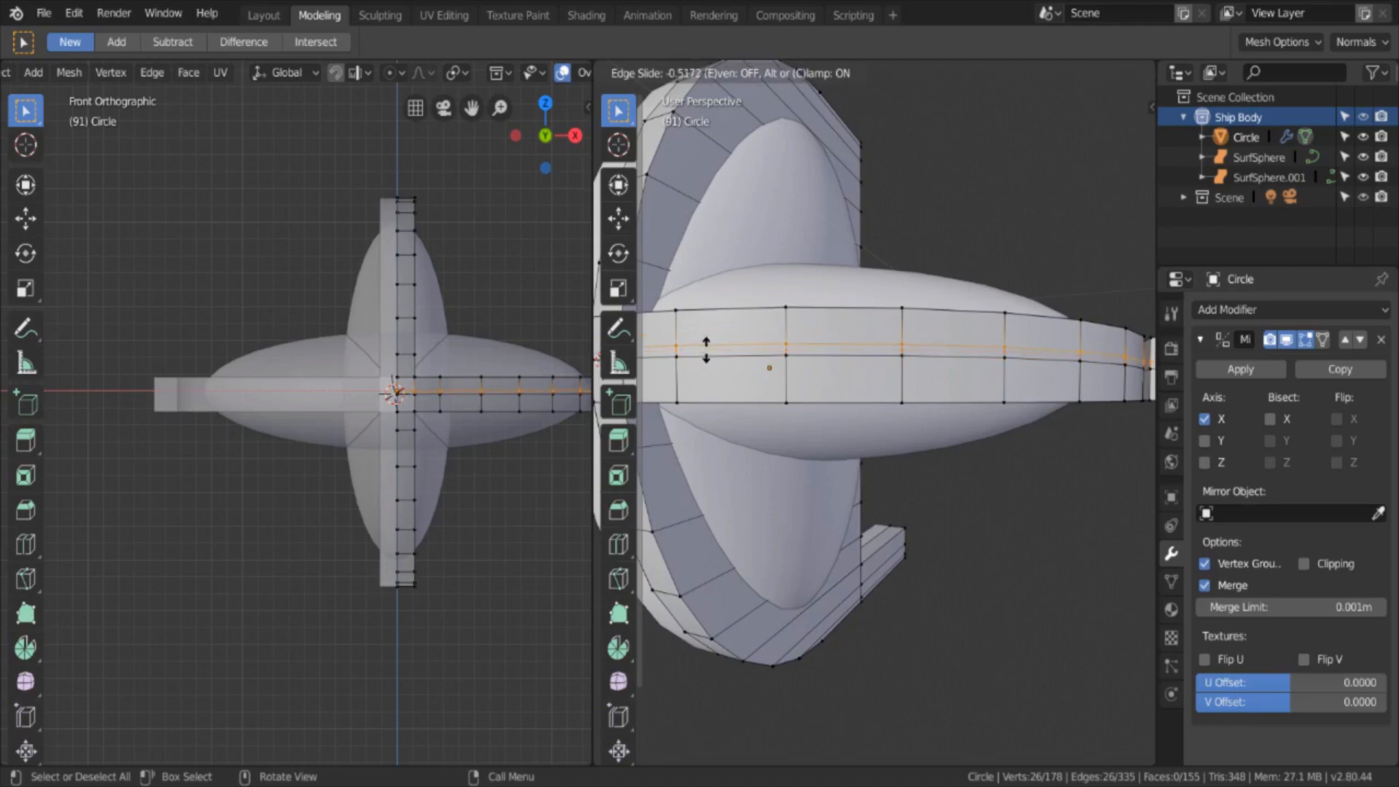
type("-.75")
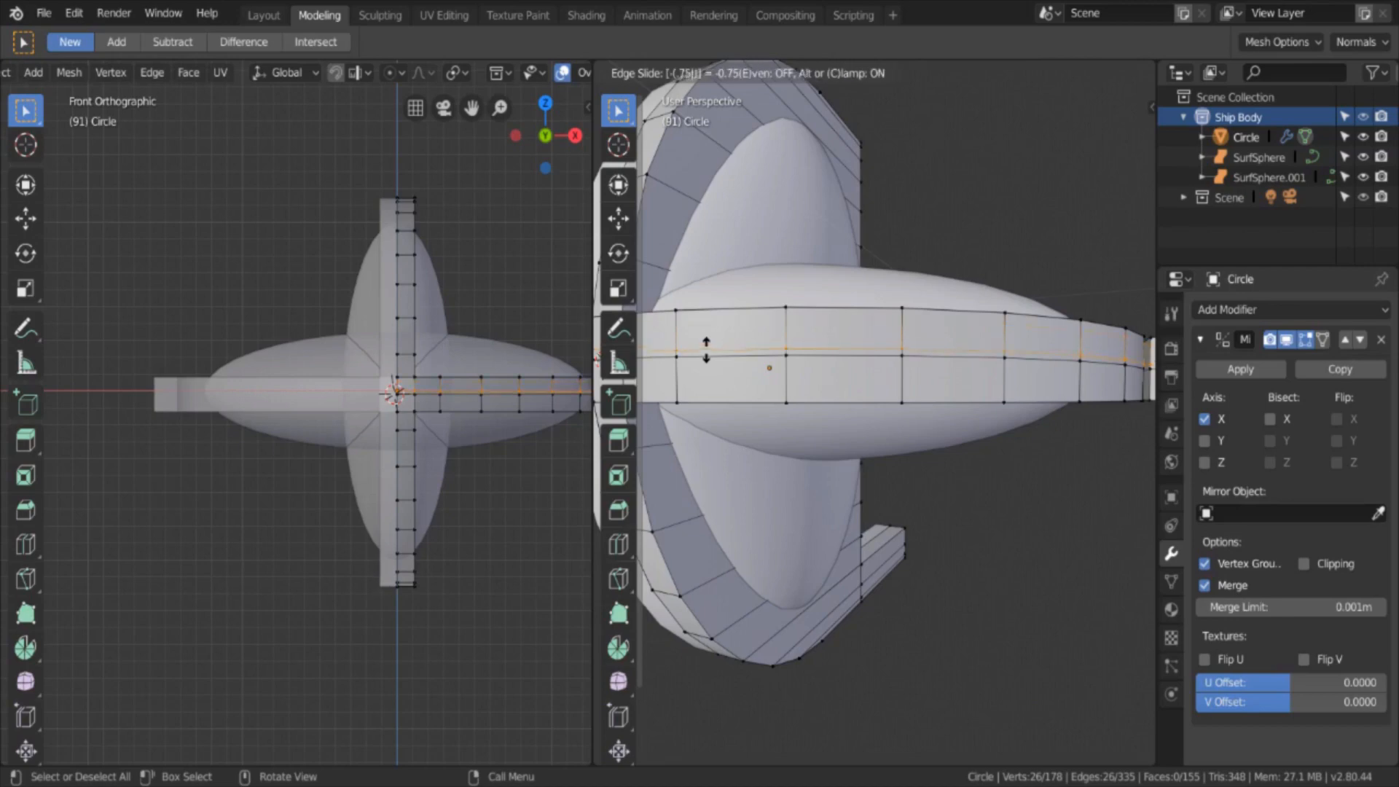
key("Return")
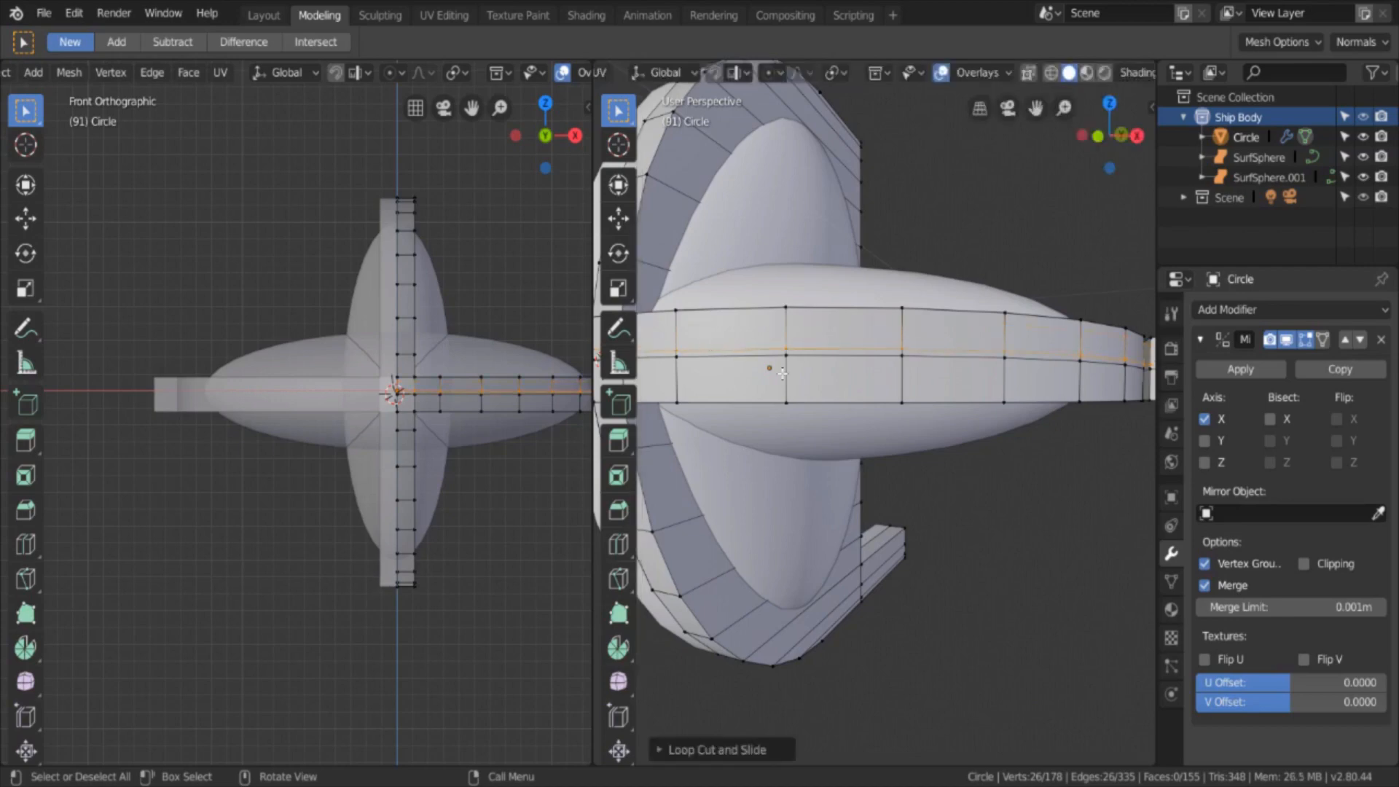
Step: Add a matching lengthwise loop cut in the strip's lower half, slid toward the centre line with a factor of 0.75
key("ctrl+r")
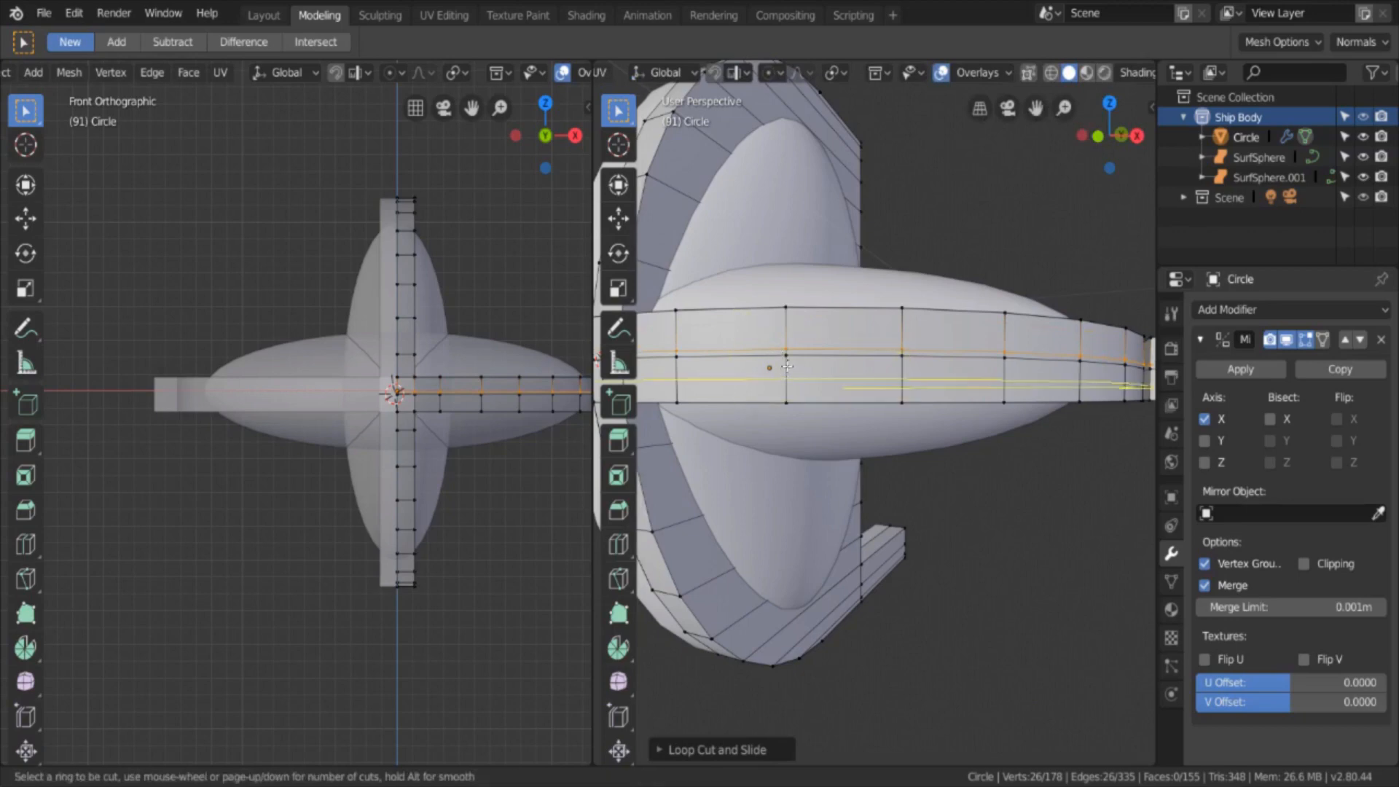
left_click(787, 356)
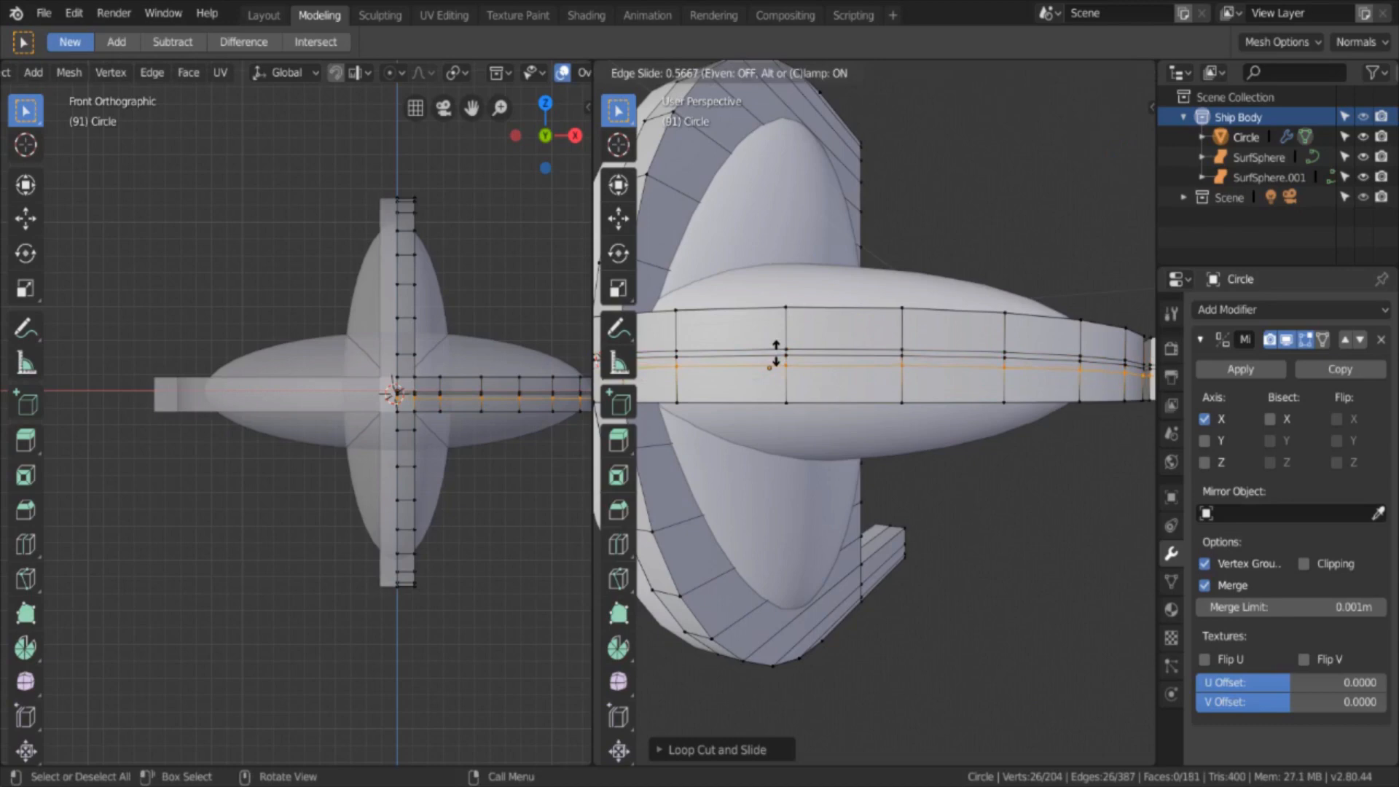
type(".75")
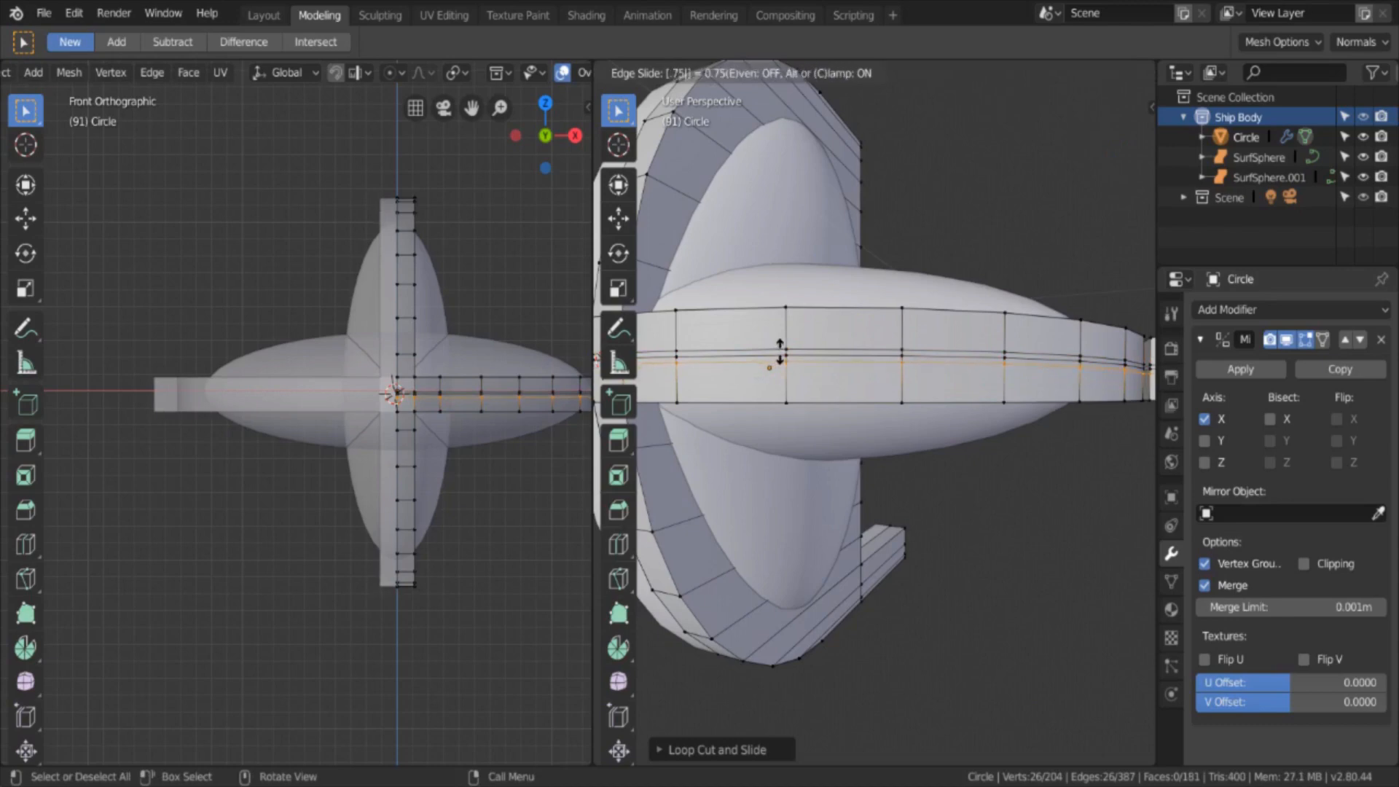
key("Return")
Step: Add a crosswise loop cut in the second segment of the horizontal strip from the center, with an edge slide factor of -0.5
middle_click_drag(807, 367, 793, 376)
key("ctrl+r")
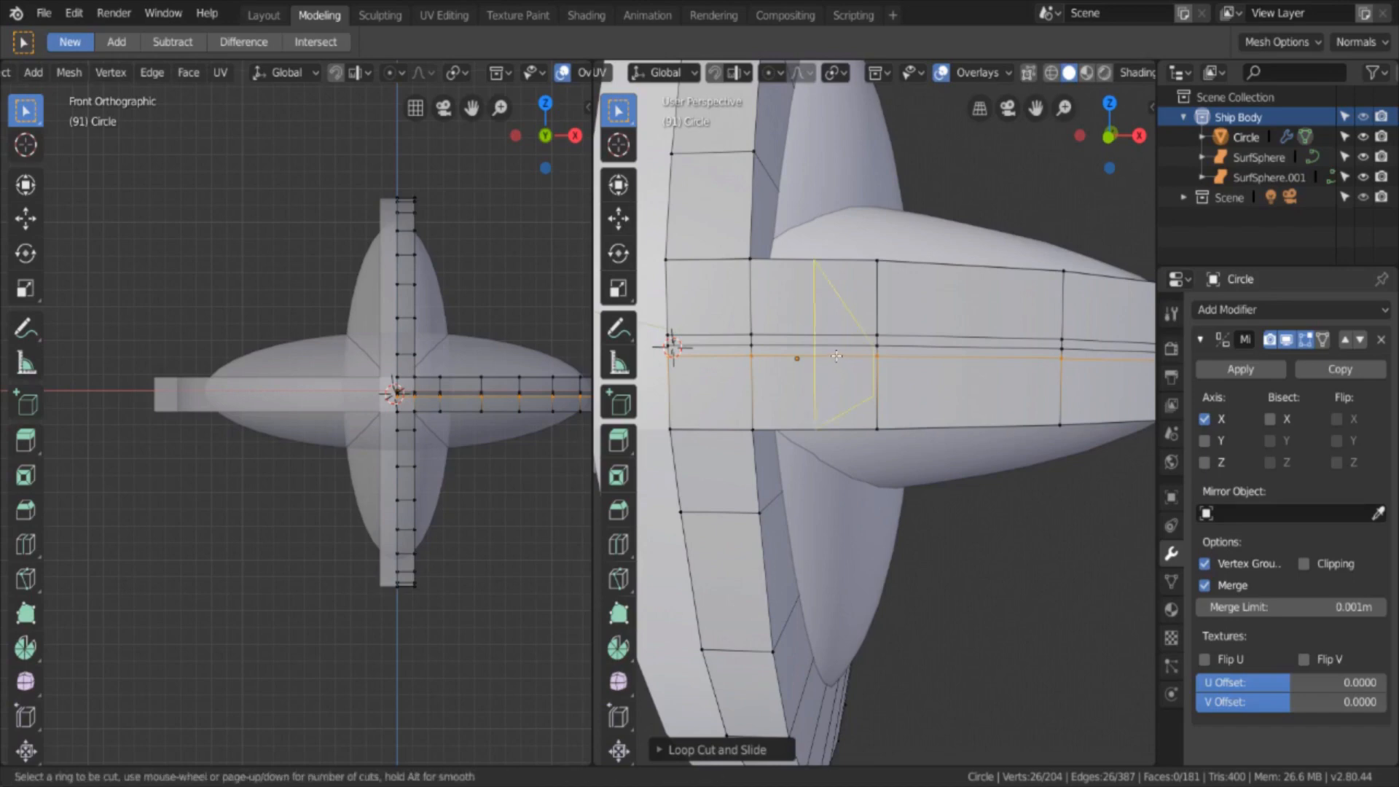
left_click(836, 355)
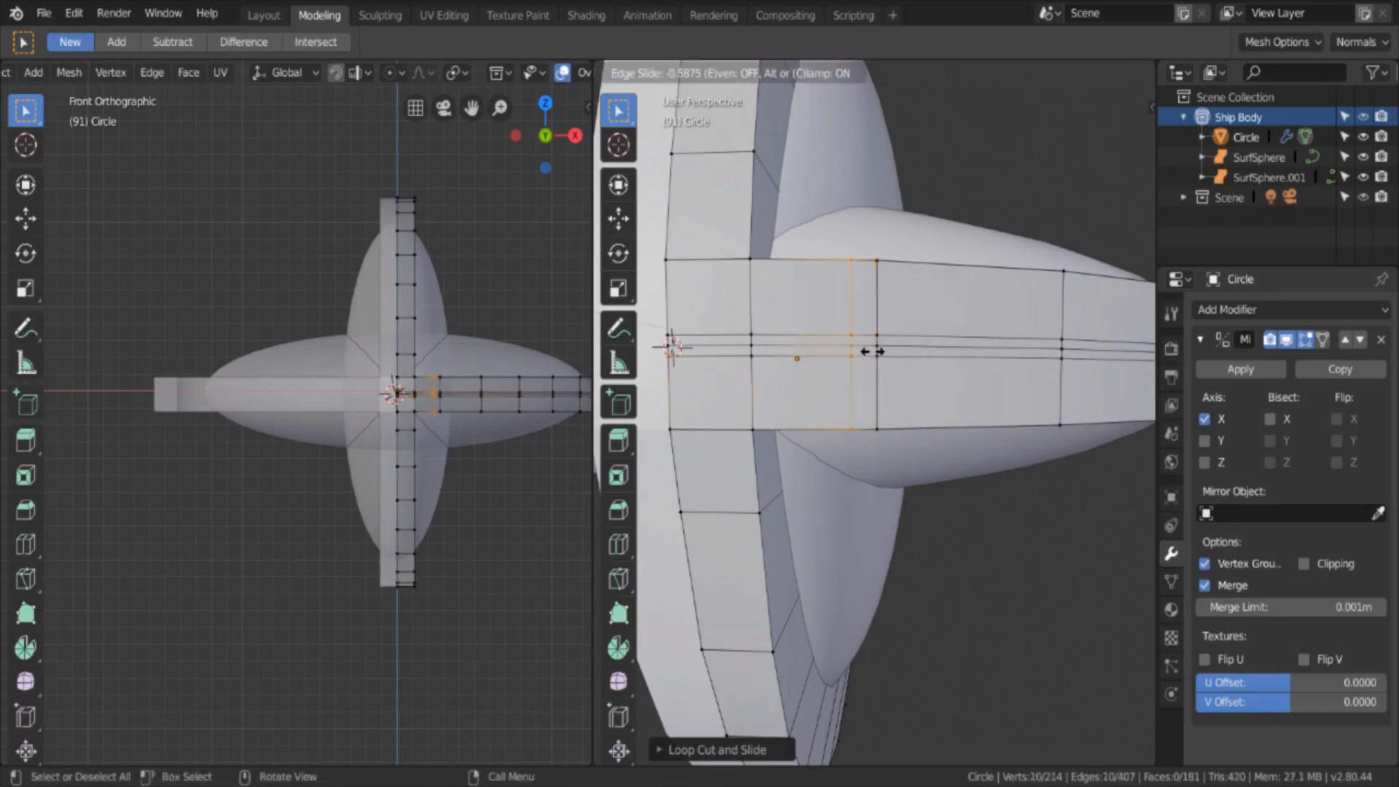
type("-.5")
key("Return")
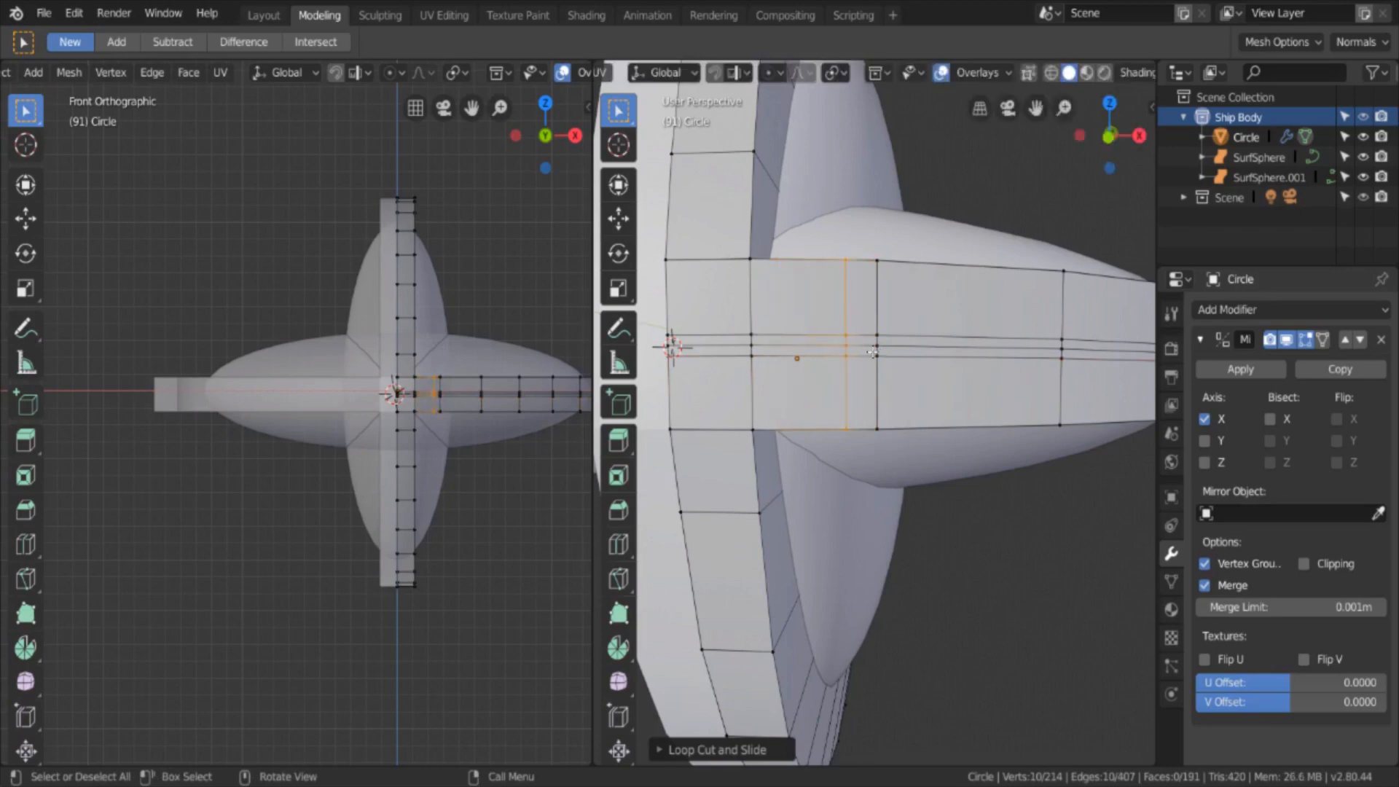
Step: In face select mode, select the two small faces between the lengthwise cuts beside the crosswise cut and extrude them slightly inward
scroll(888, 342, "down", 6)
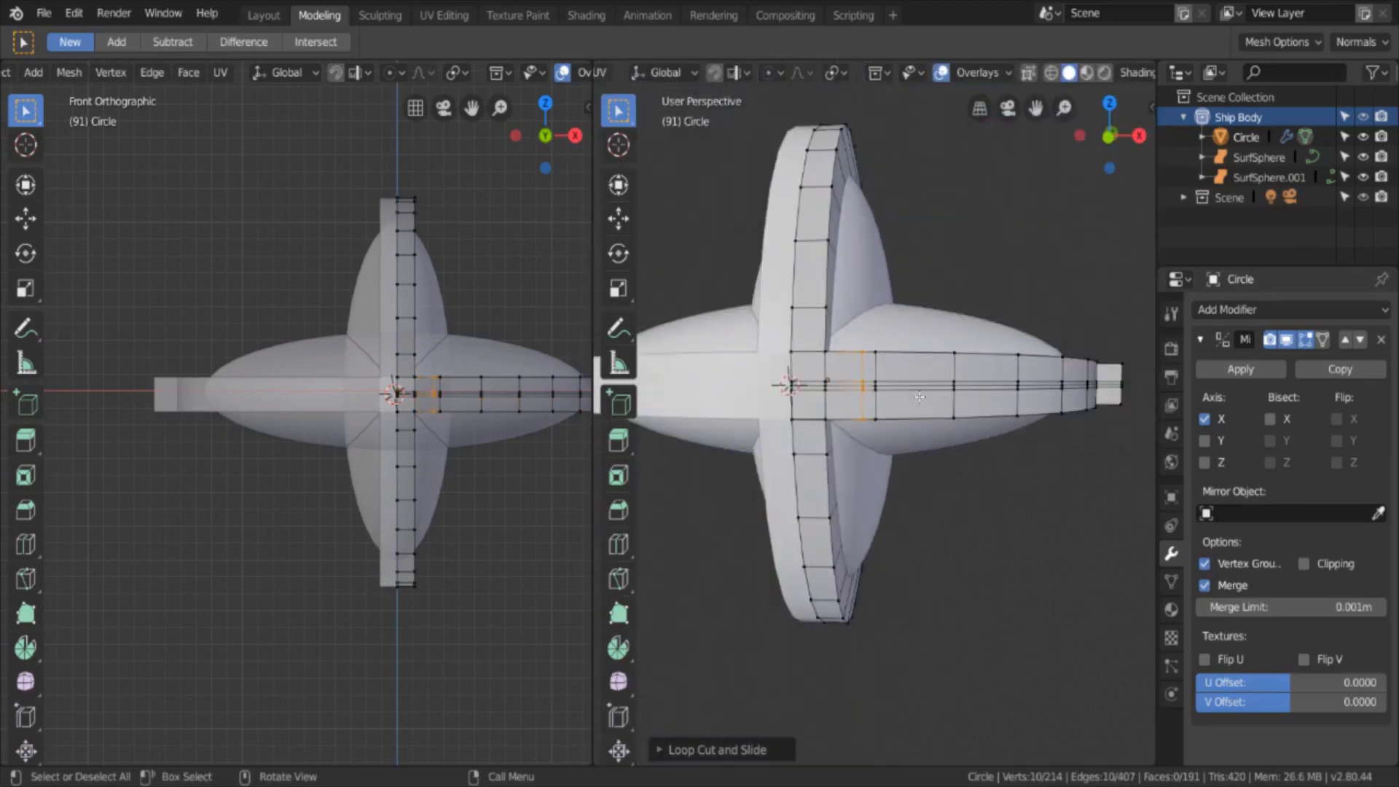
scroll(939, 409, "up", 6)
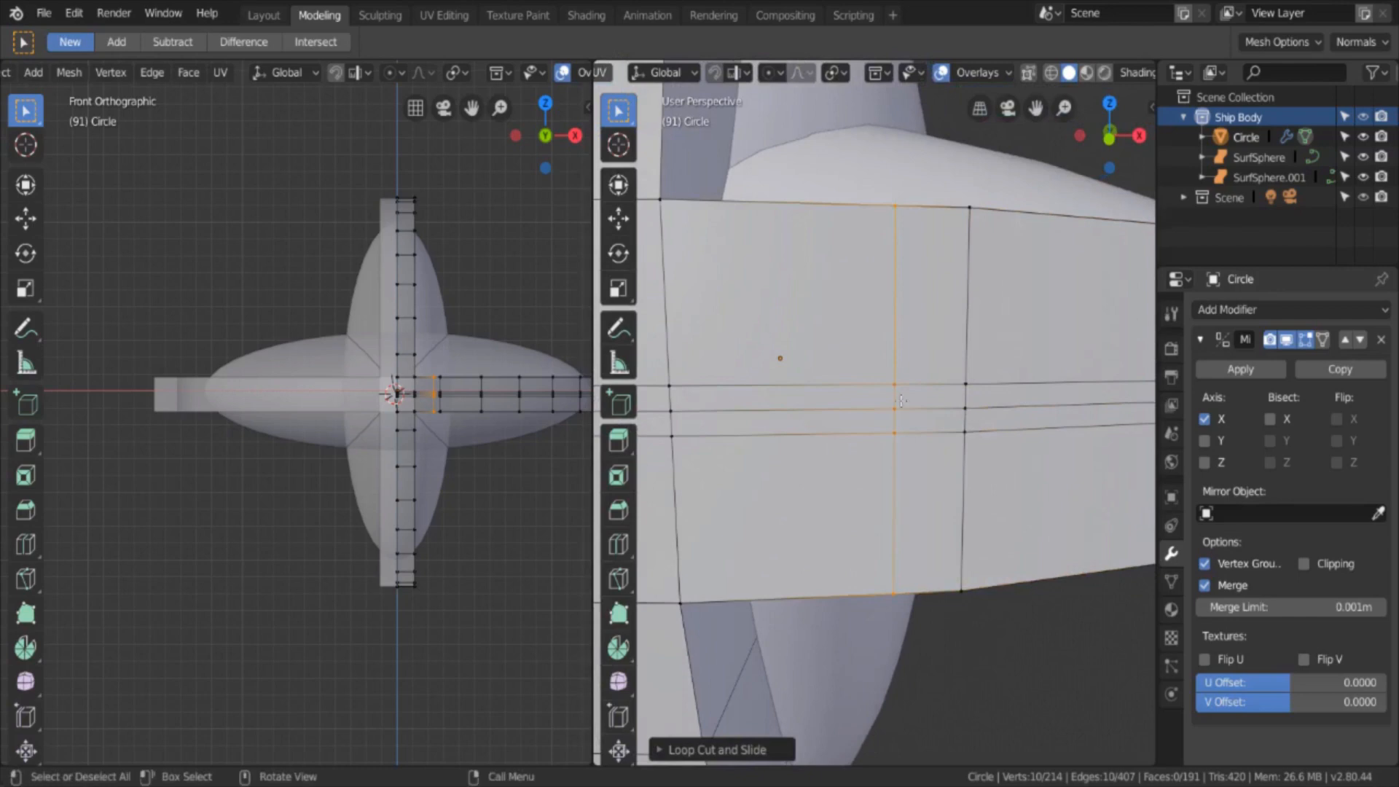
scroll(718, 75, "up", 5)
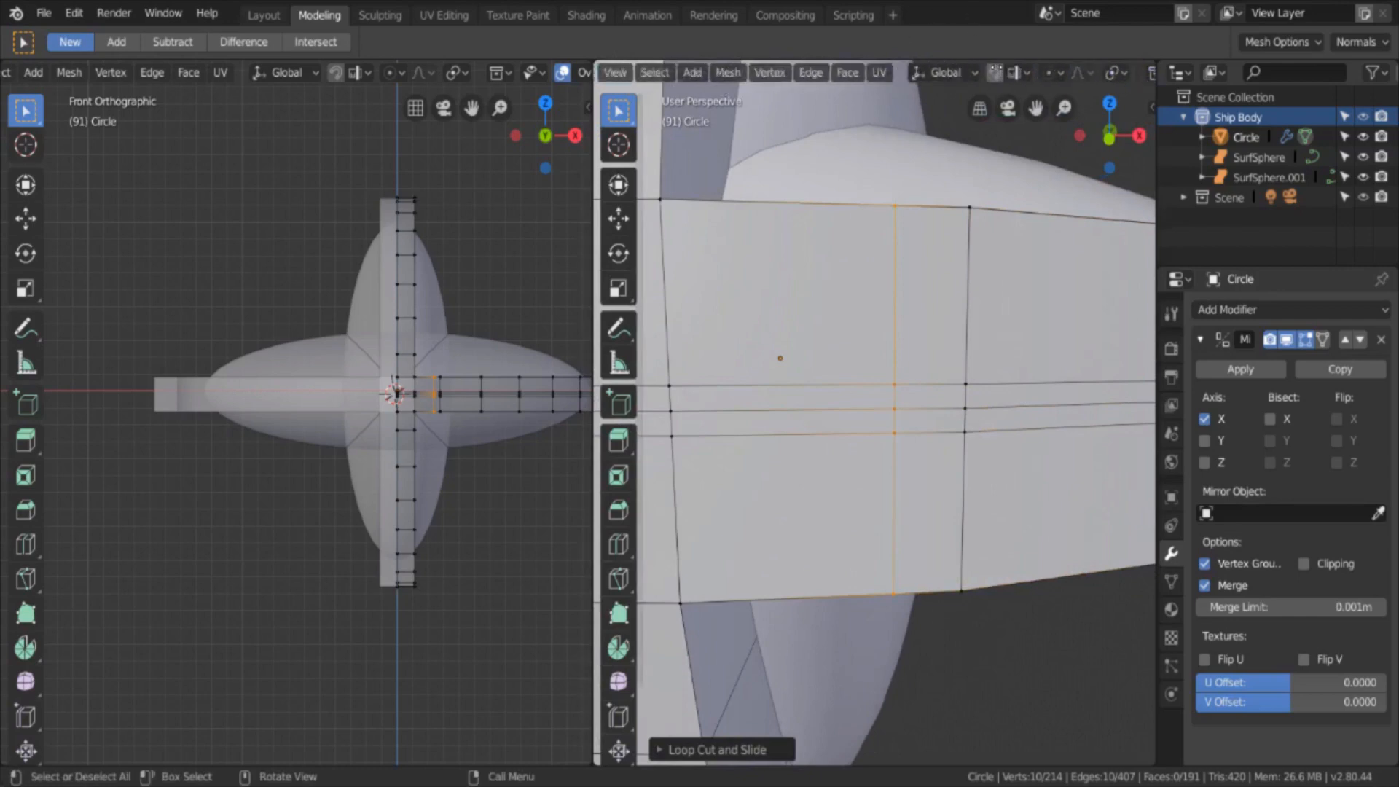
key("3")
left_click(930, 397)
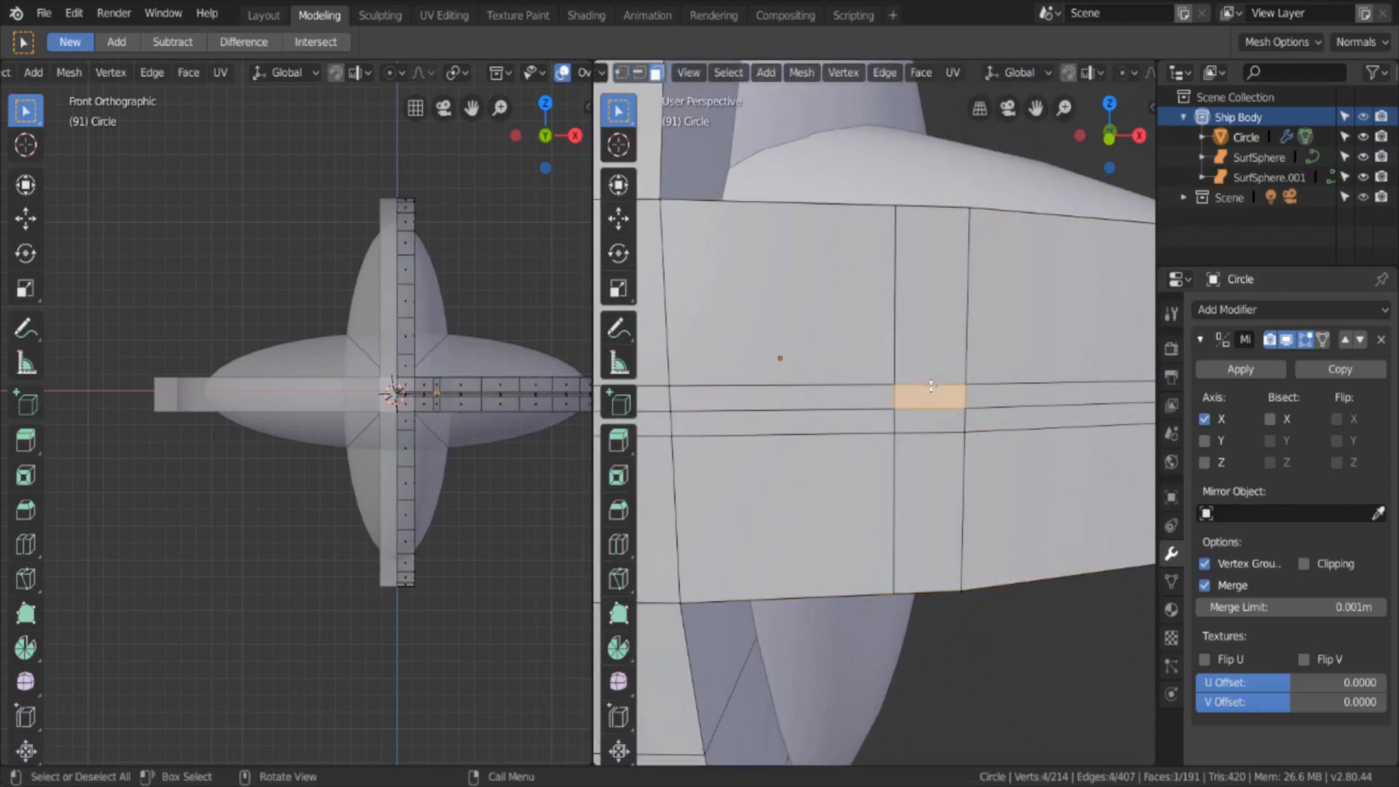
left_click(927, 418, "shift")
scroll(957, 388, "down", 8)
middle_click_drag(975, 379, 878, 441)
scroll(951, 360, "up", 8)
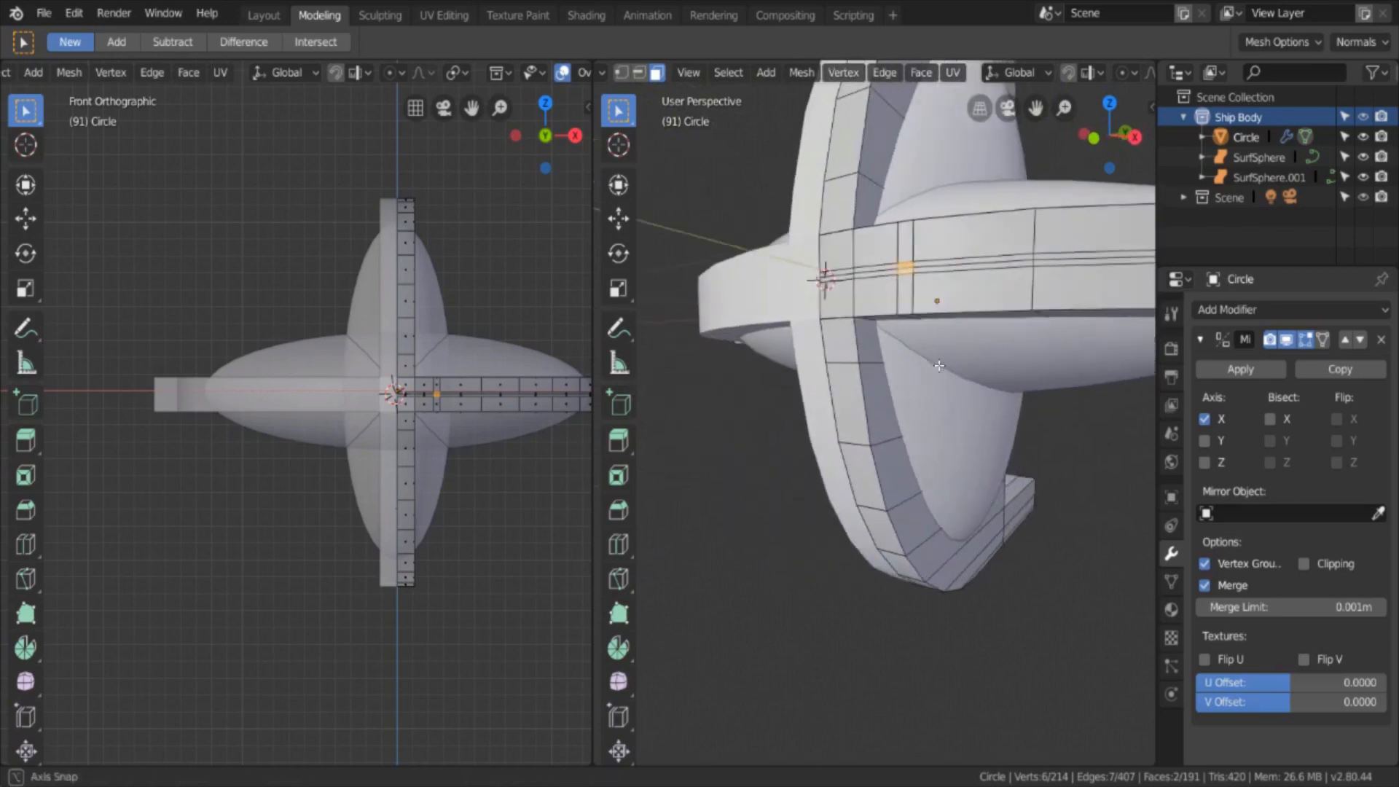
scroll(886, 420, "up", 3)
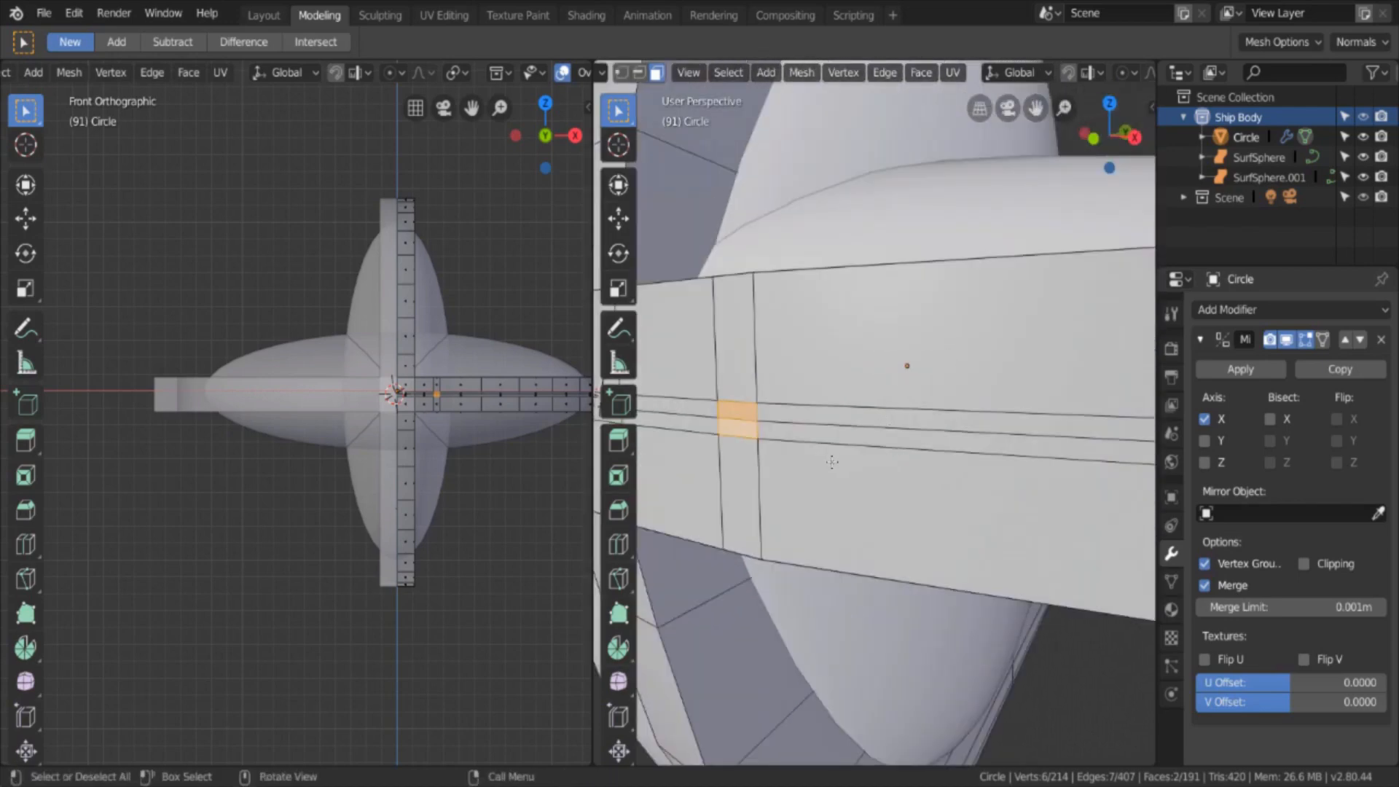
key("e")
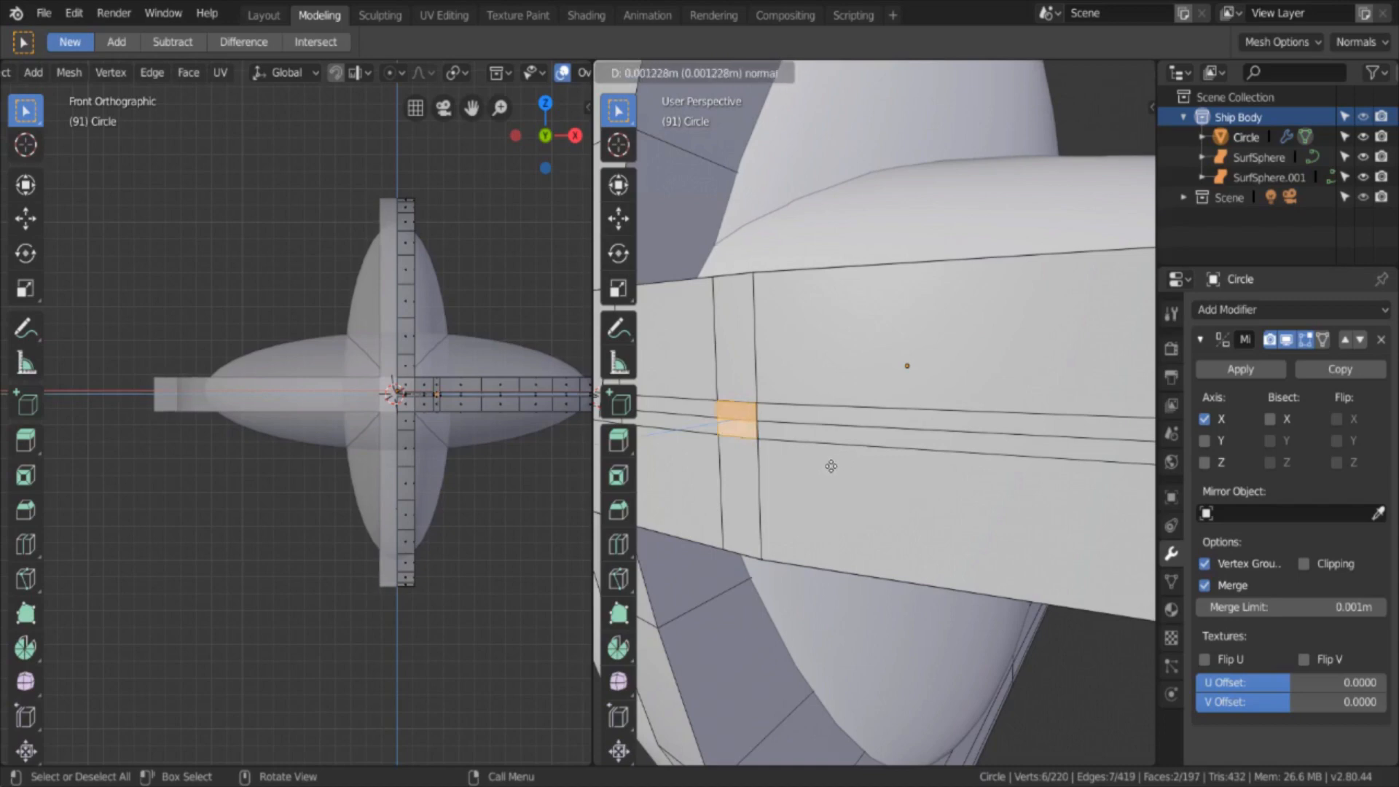
left_click(836, 465)
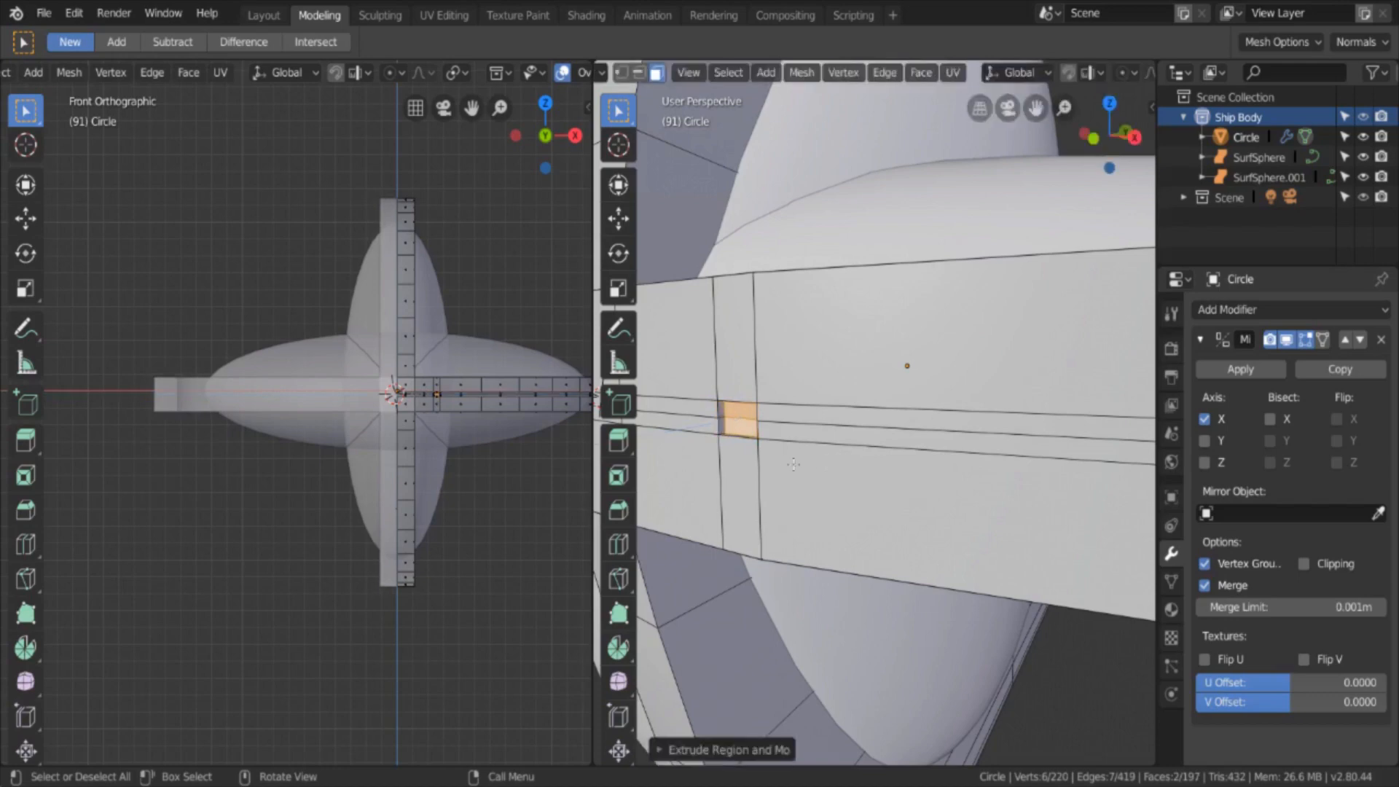
Step: Inset the two recessed faces by a small margin
scroll(793, 465, "down", 8)
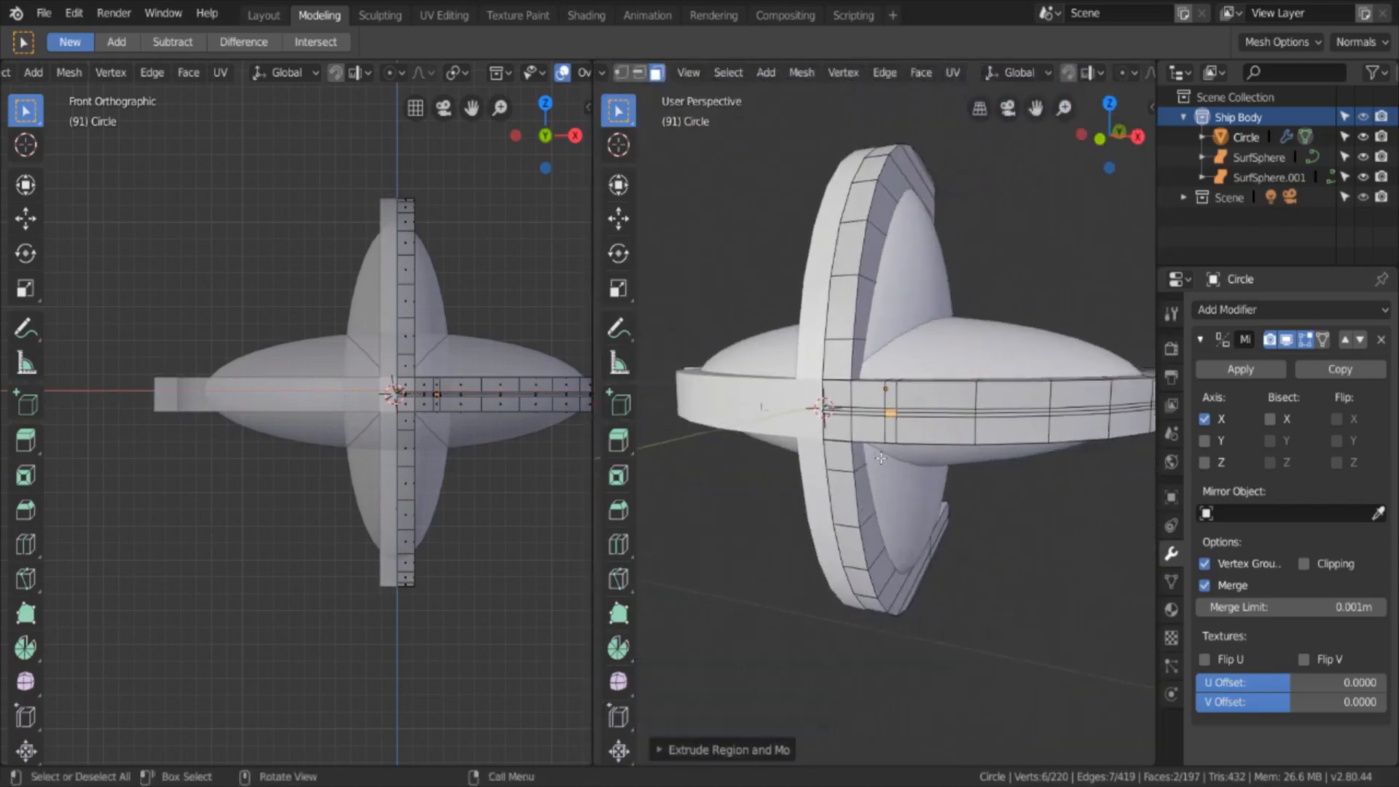
scroll(880, 458, "up", 10)
scroll(797, 361, "down", 3)
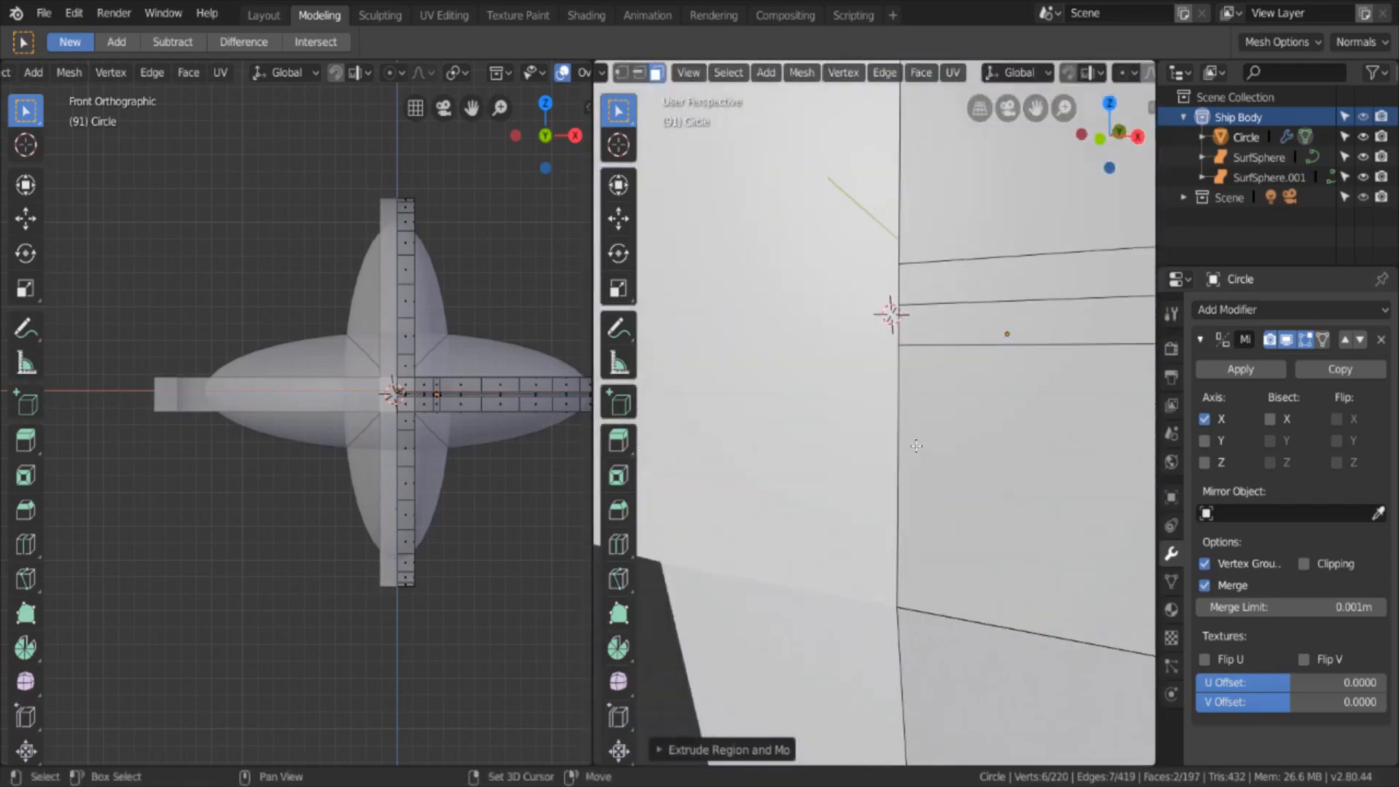
scroll(916, 445, "down", 5)
scroll(936, 437, "up", 4)
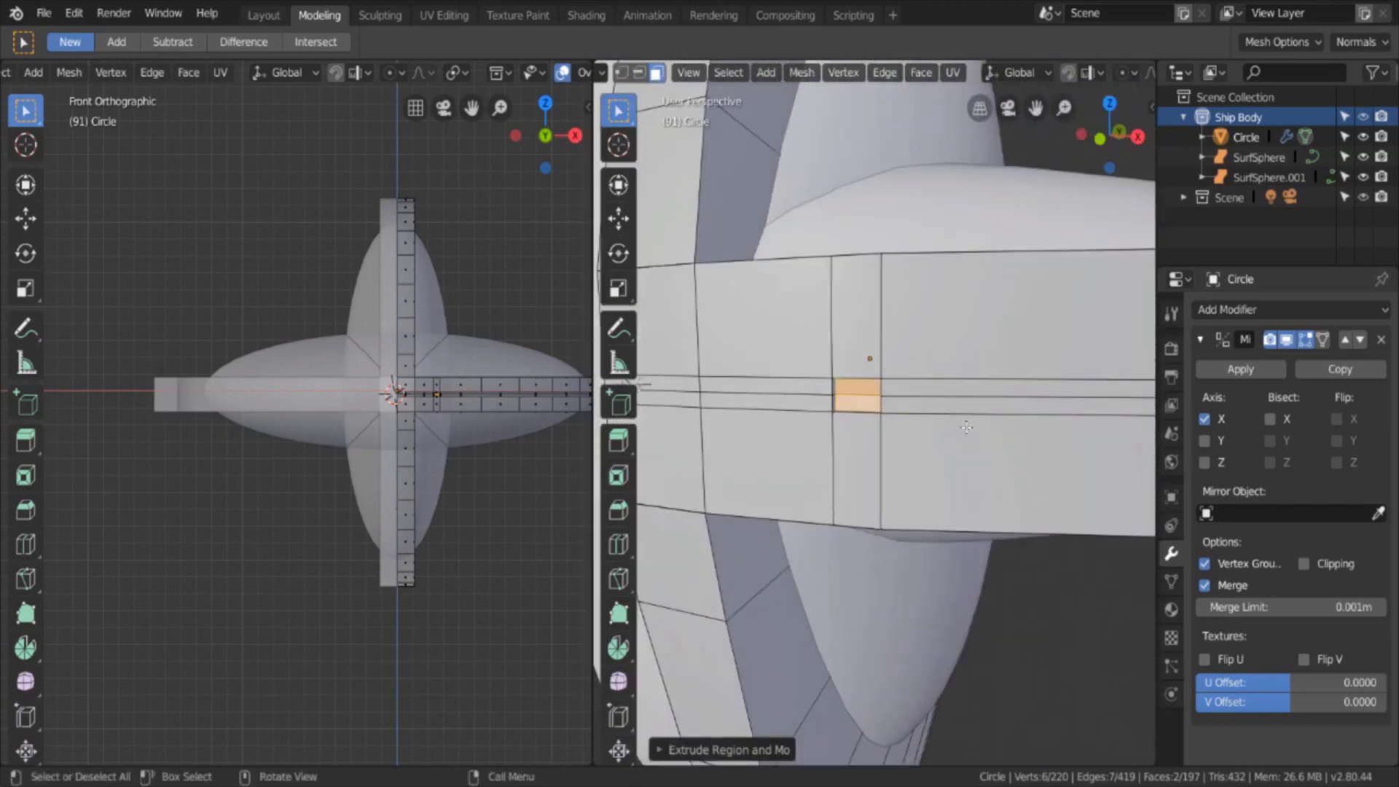
scroll(967, 426, "up", 3)
scroll(933, 422, "down", 3)
key("i")
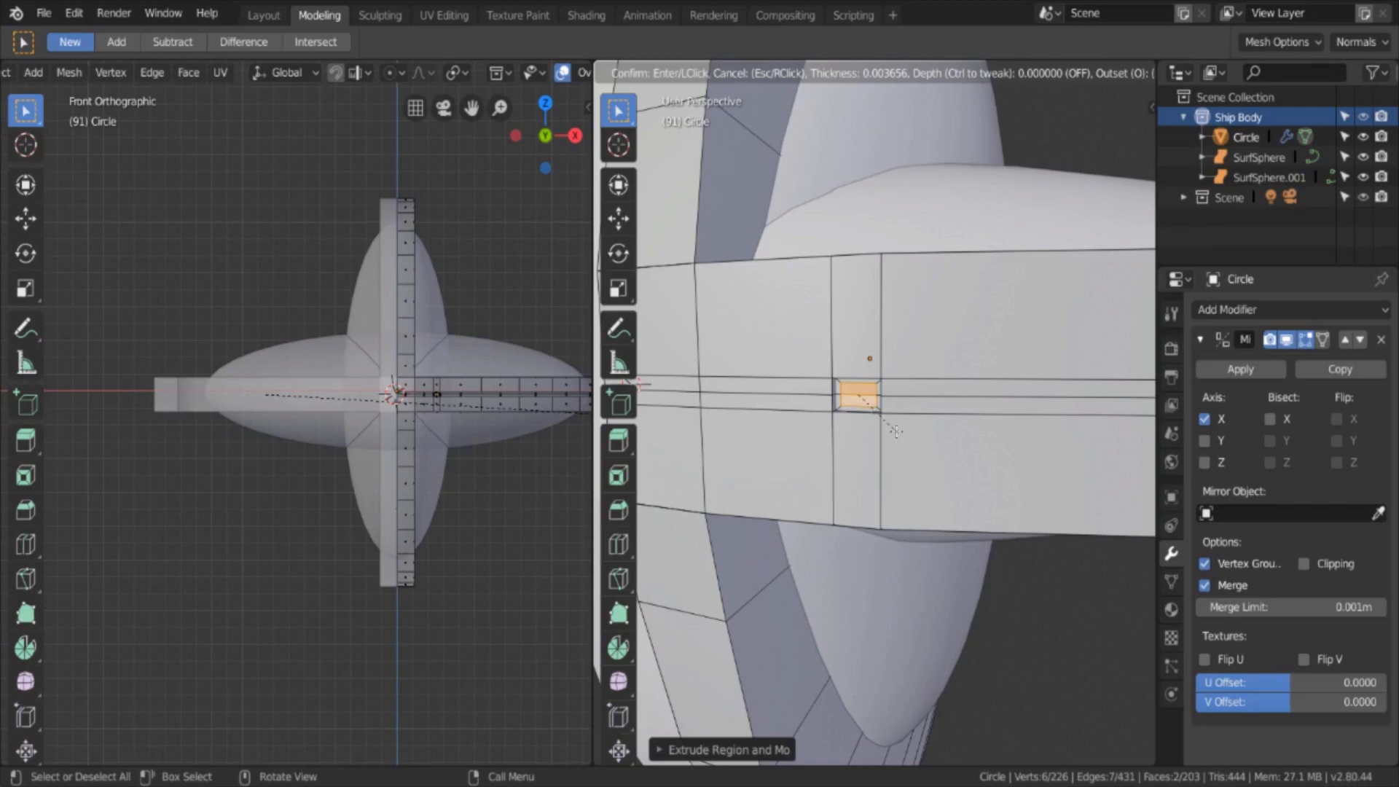
left_click(896, 431)
Step: Extrude the inset faces further into the strip to deepen the small window recess
scroll(887, 455, "up", 3)
scroll(882, 460, "down", 3)
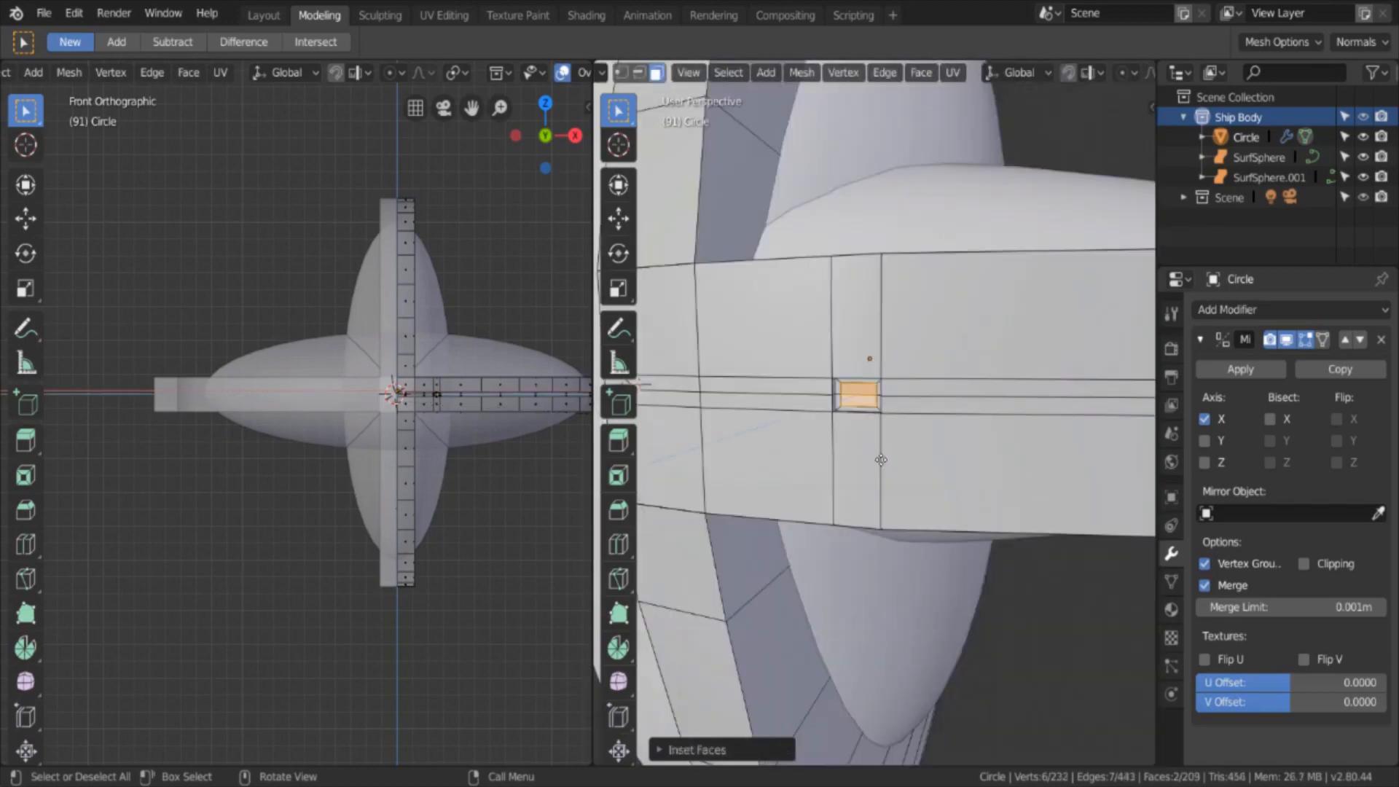
key("e")
left_click(888, 459)
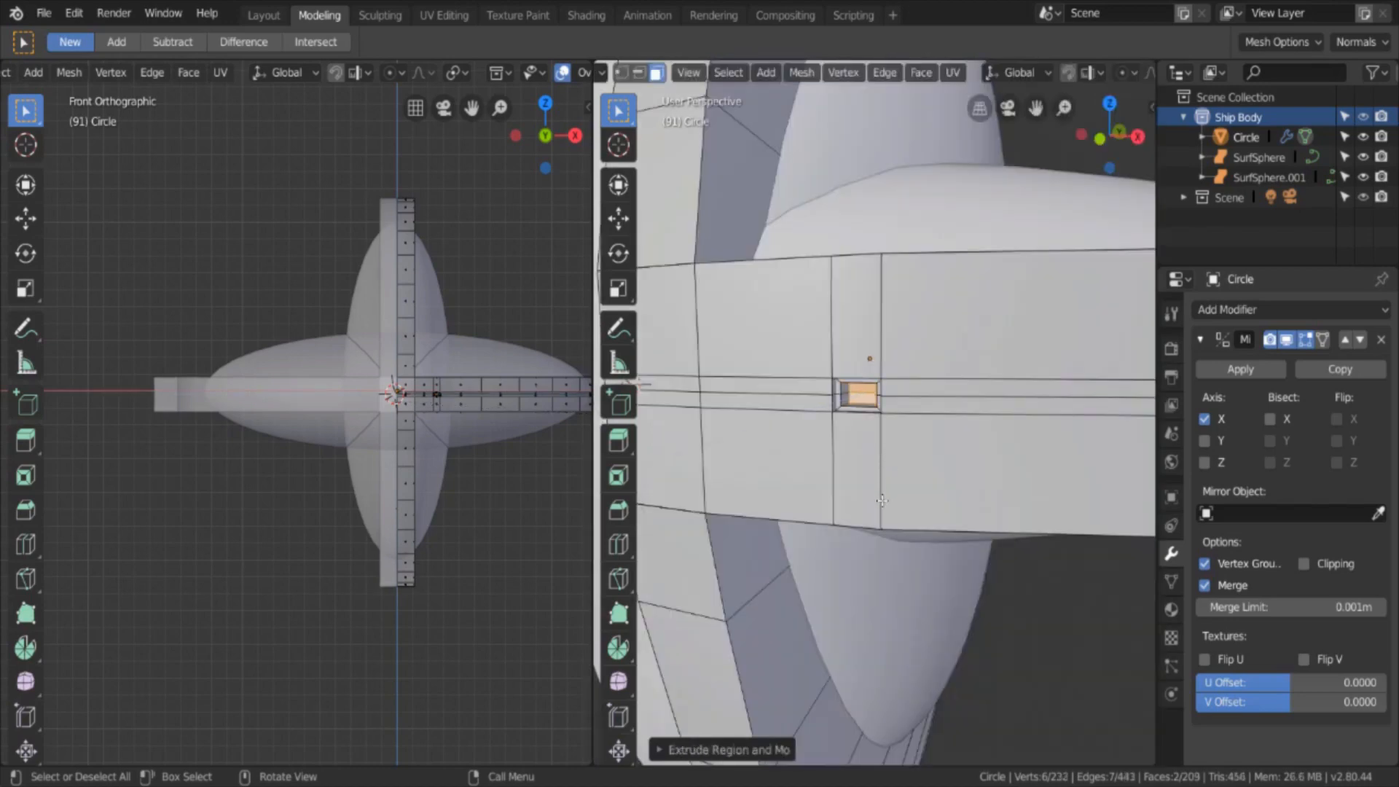
Step: Return to Object Mode and deselect the strip object
key("Tab")
scroll(881, 500, "down", 5)
mouse_move(882, 497)
middle_mouse_down()
mouse_move(943, 493)
mouse_move(864, 496)
mouse_move(880, 498)
middle_mouse_up()
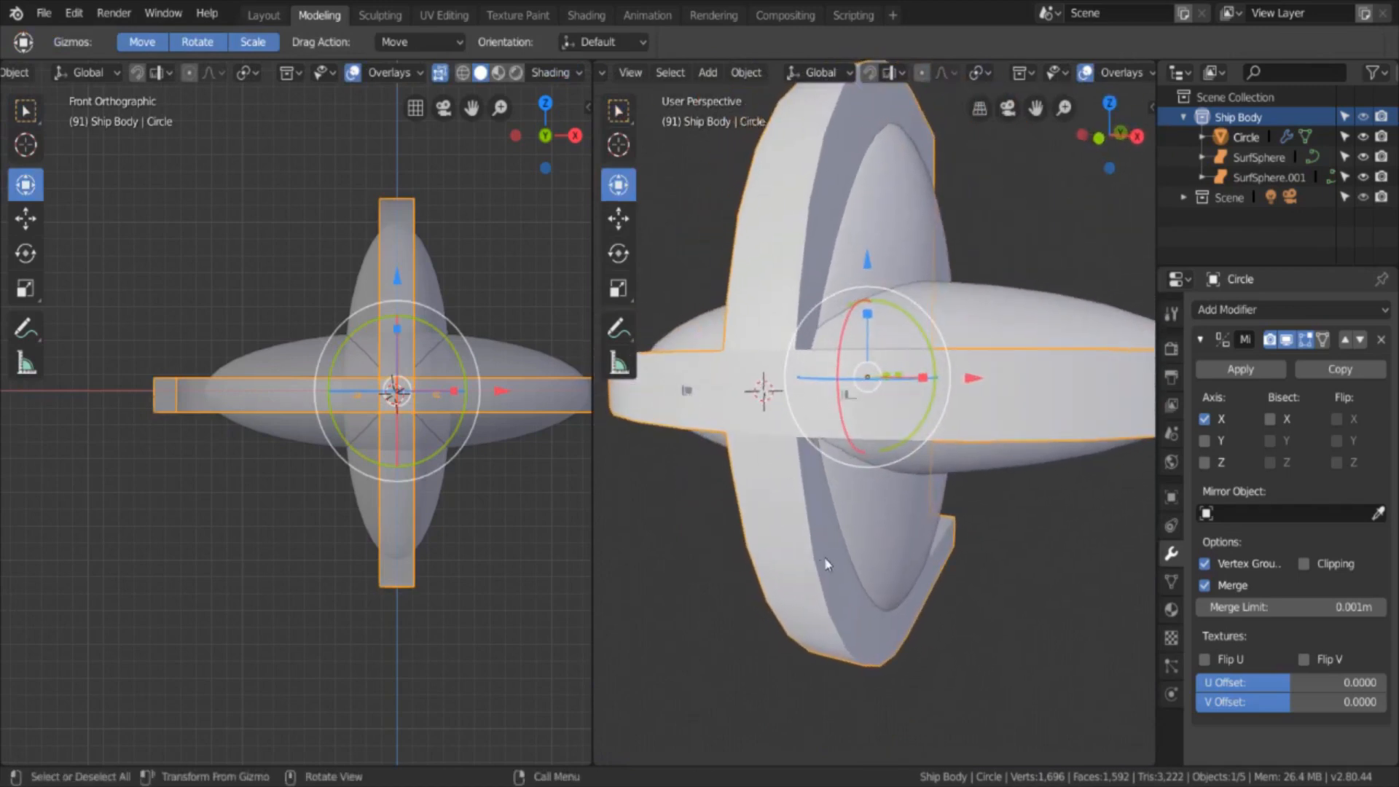
left_click(981, 601)
mouse_move(931, 580)
middle_mouse_down()
mouse_move(951, 564)
mouse_move(911, 561)
middle_mouse_up()
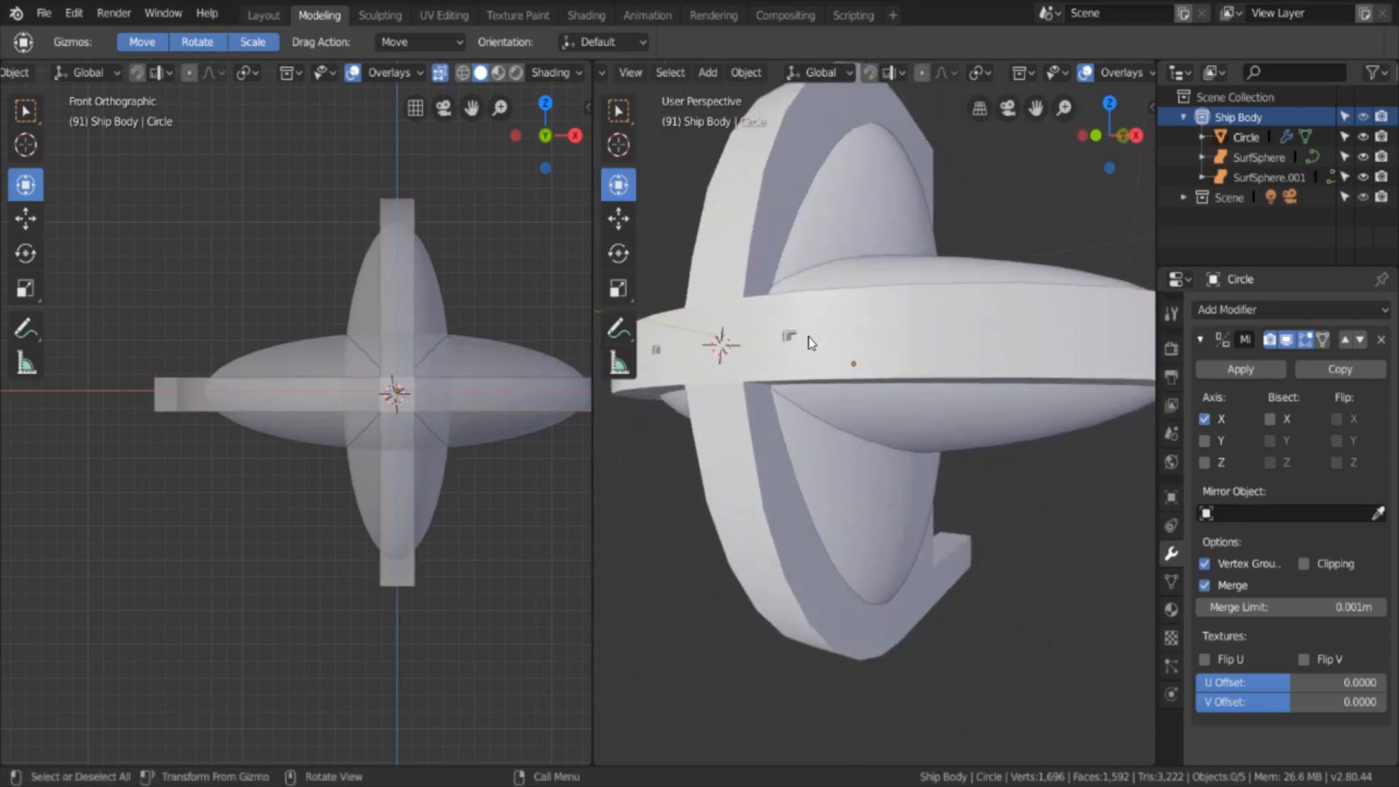
Step: Examine the window recesses, crossing strips and rear arms of the ship from the front, side, rear and above
scroll(842, 351, "down", 2)
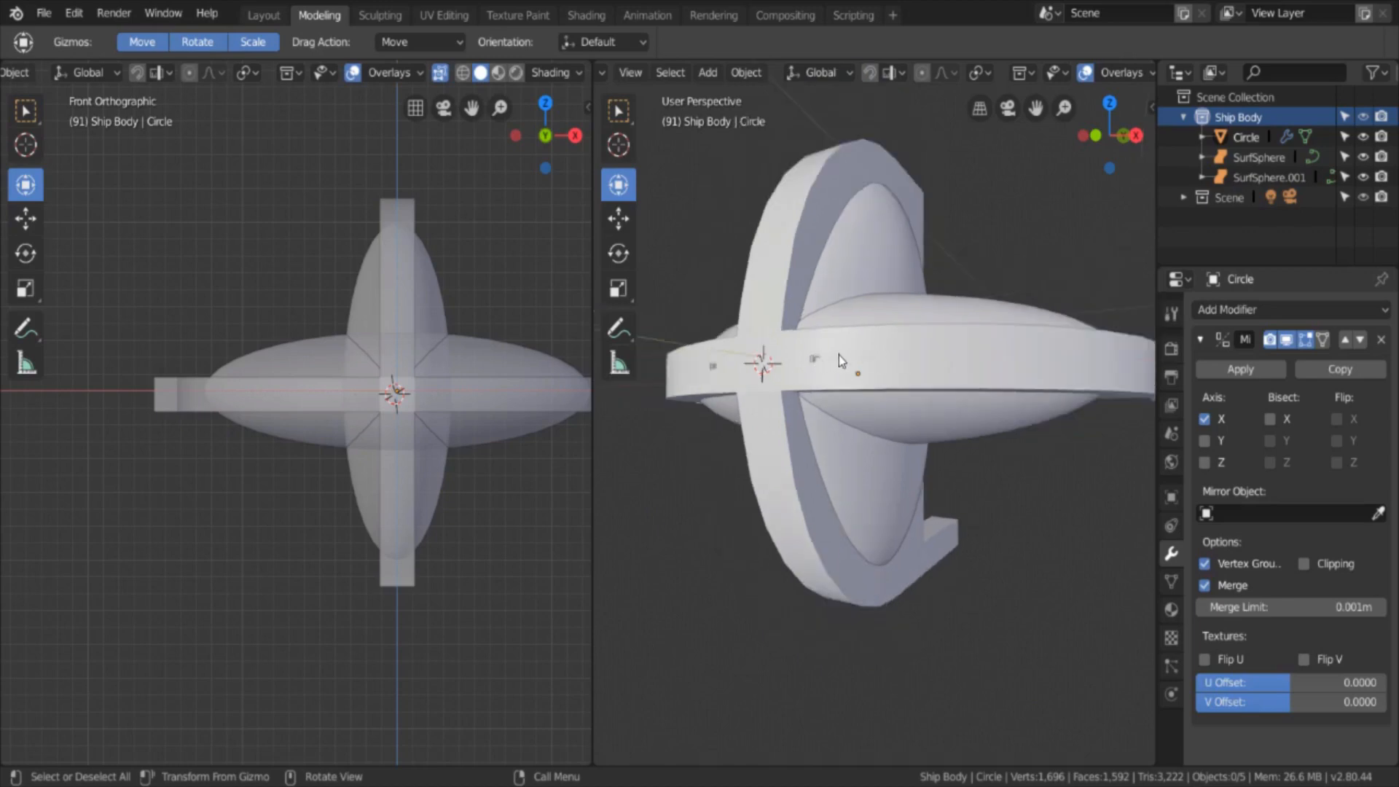
middle_click_drag(1002, 375, 889, 274)
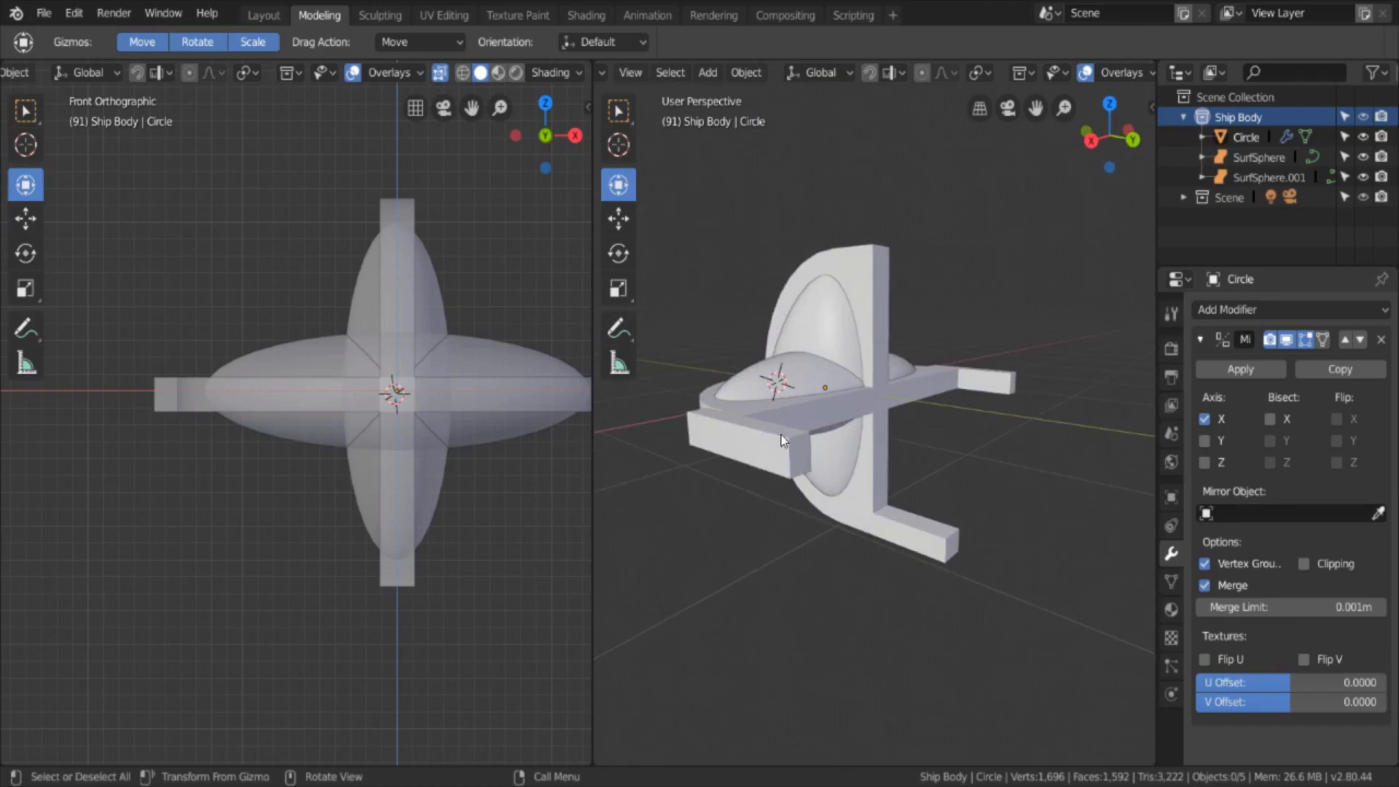
middle_click_drag(786, 442, 908, 459)
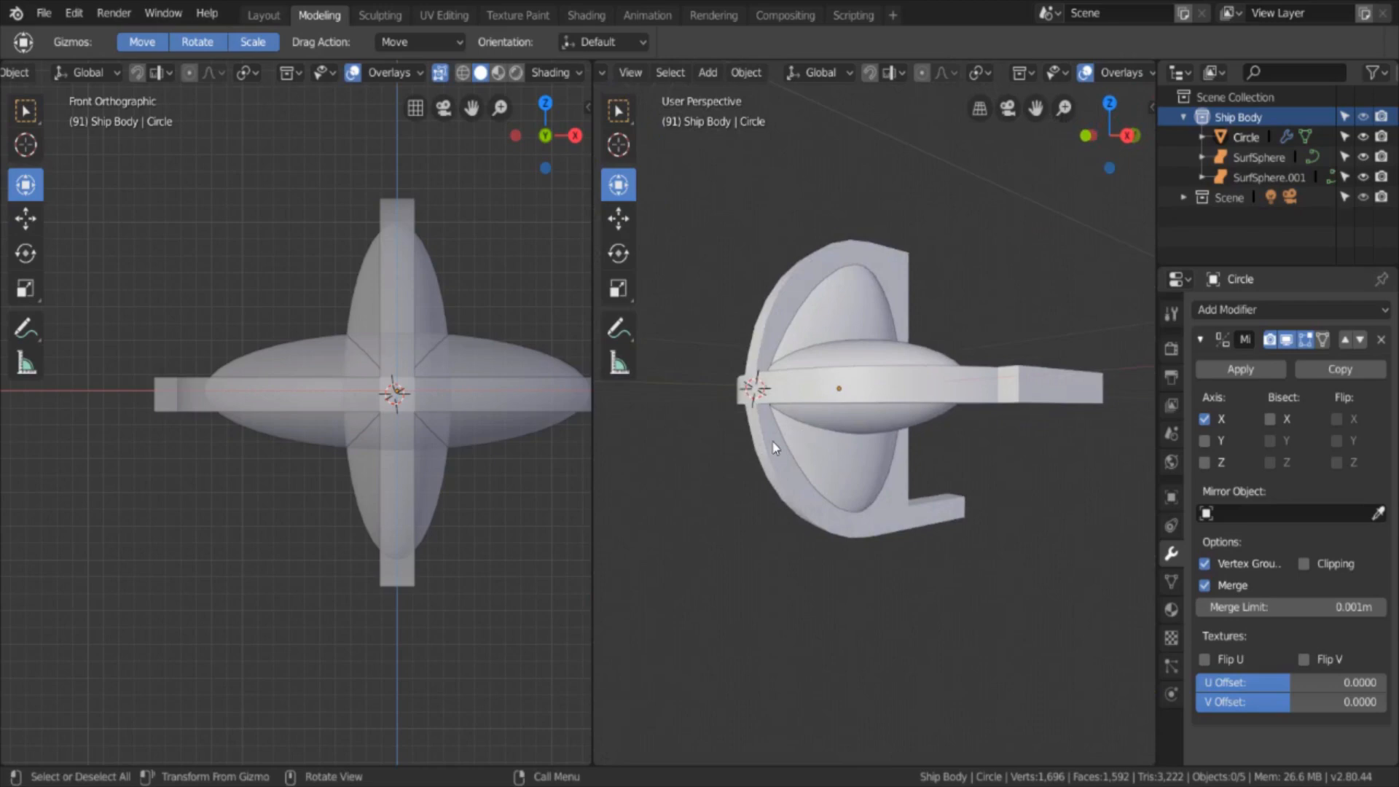
middle_click_drag(736, 425, 752, 449)
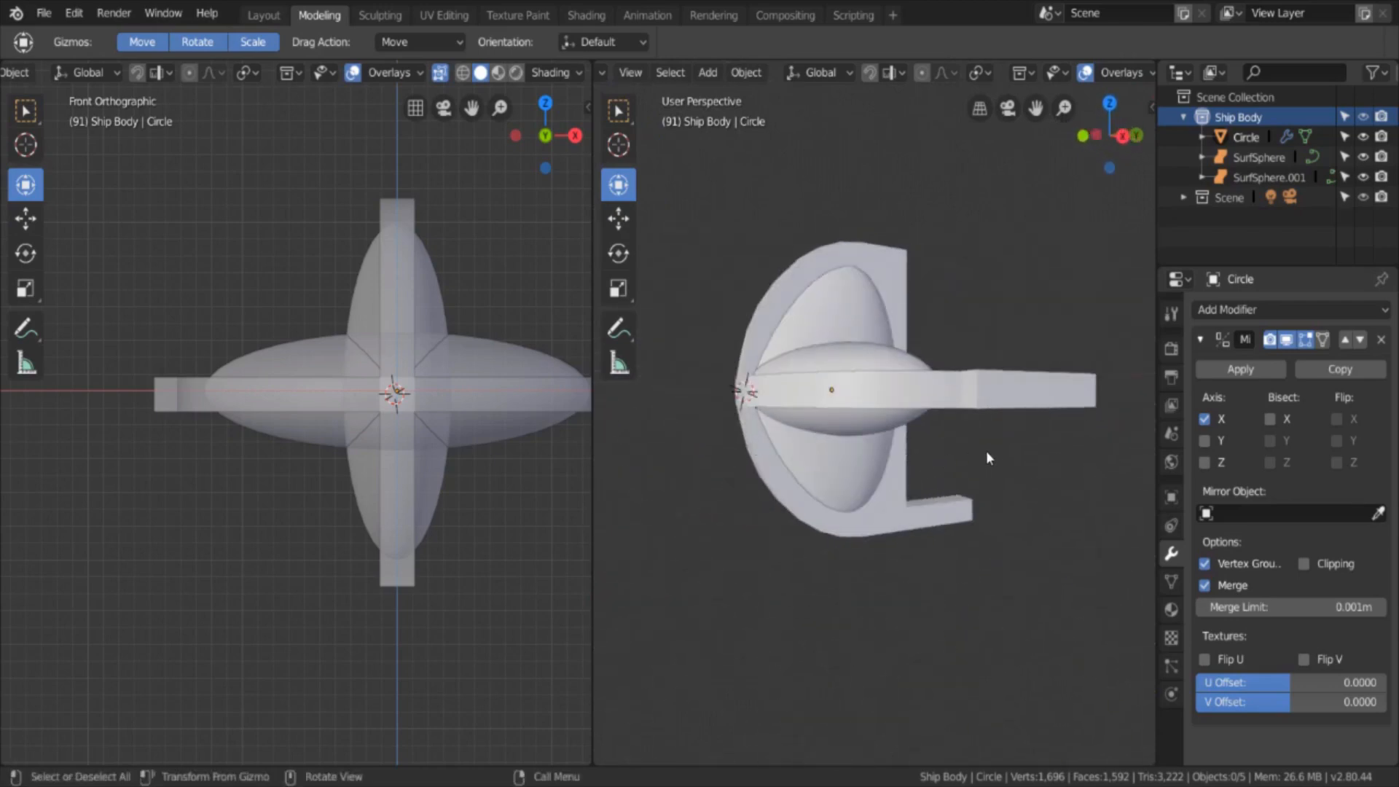
middle_click_drag(986, 451, 995, 503)
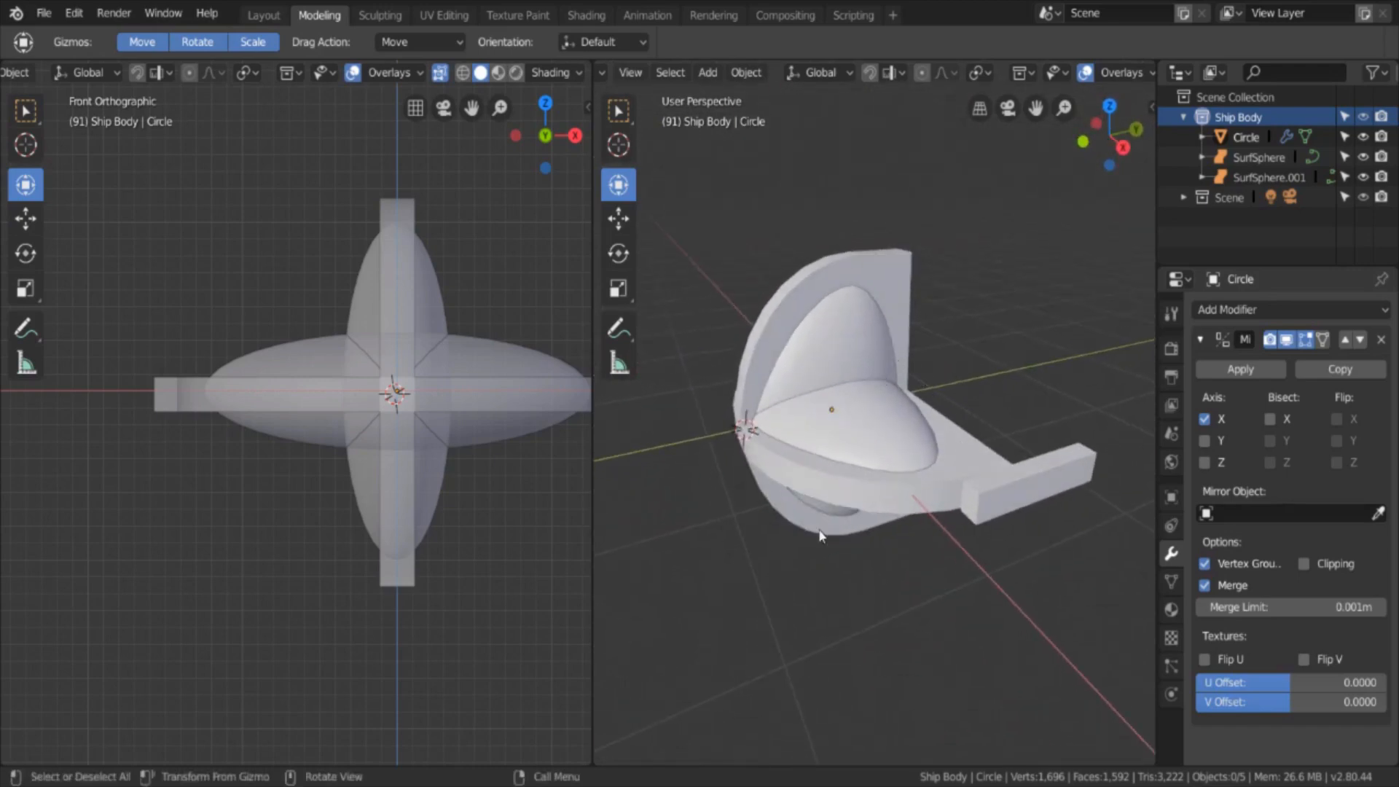
middle_click_drag(855, 571, 893, 484)
middle_click_drag(1028, 454, 932, 465)
scroll(941, 458, "down", 3)
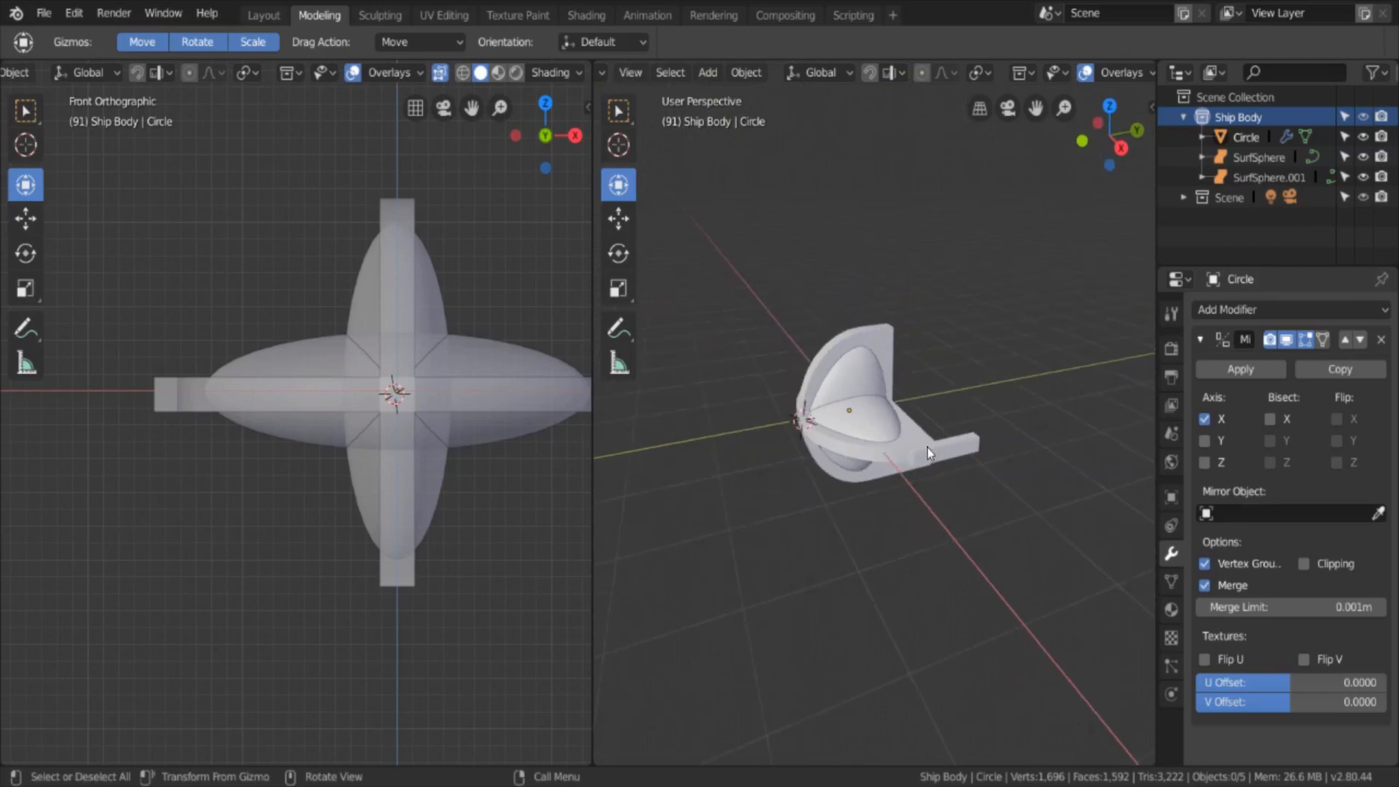
middle_click_drag(837, 524, 1004, 291)
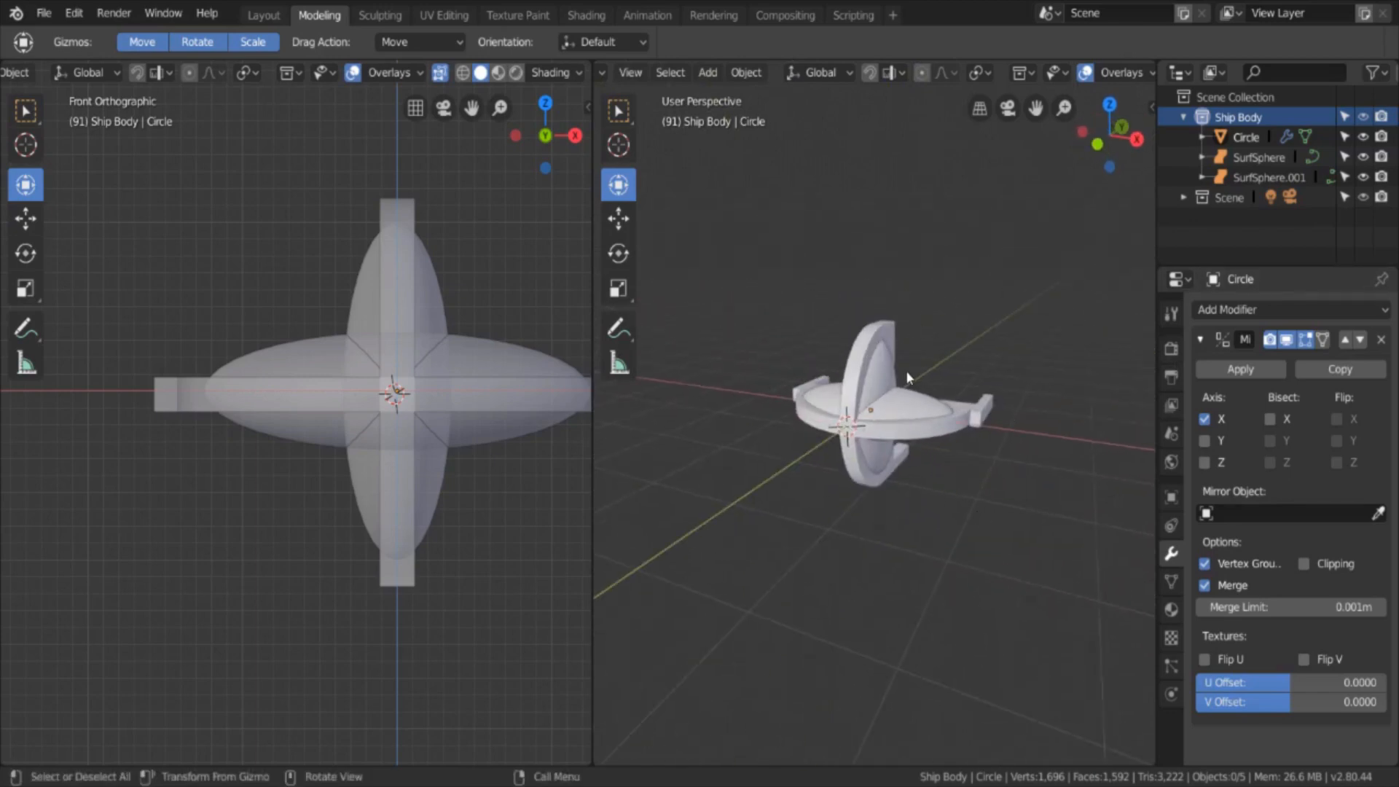
scroll(920, 398, "up", 4)
scroll(926, 433, "down", 3)
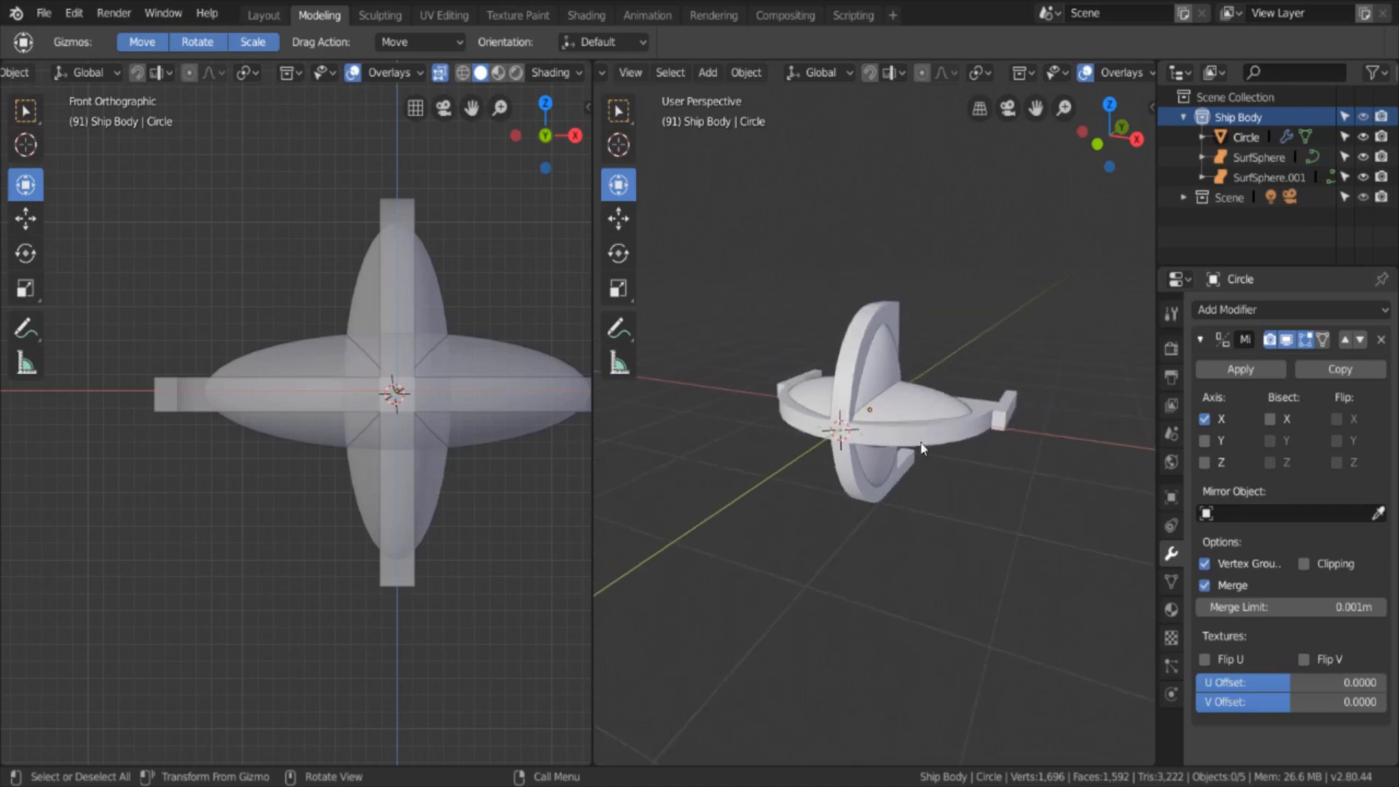
scroll(921, 448, "up", 3)
scroll(924, 467, "down", 3)
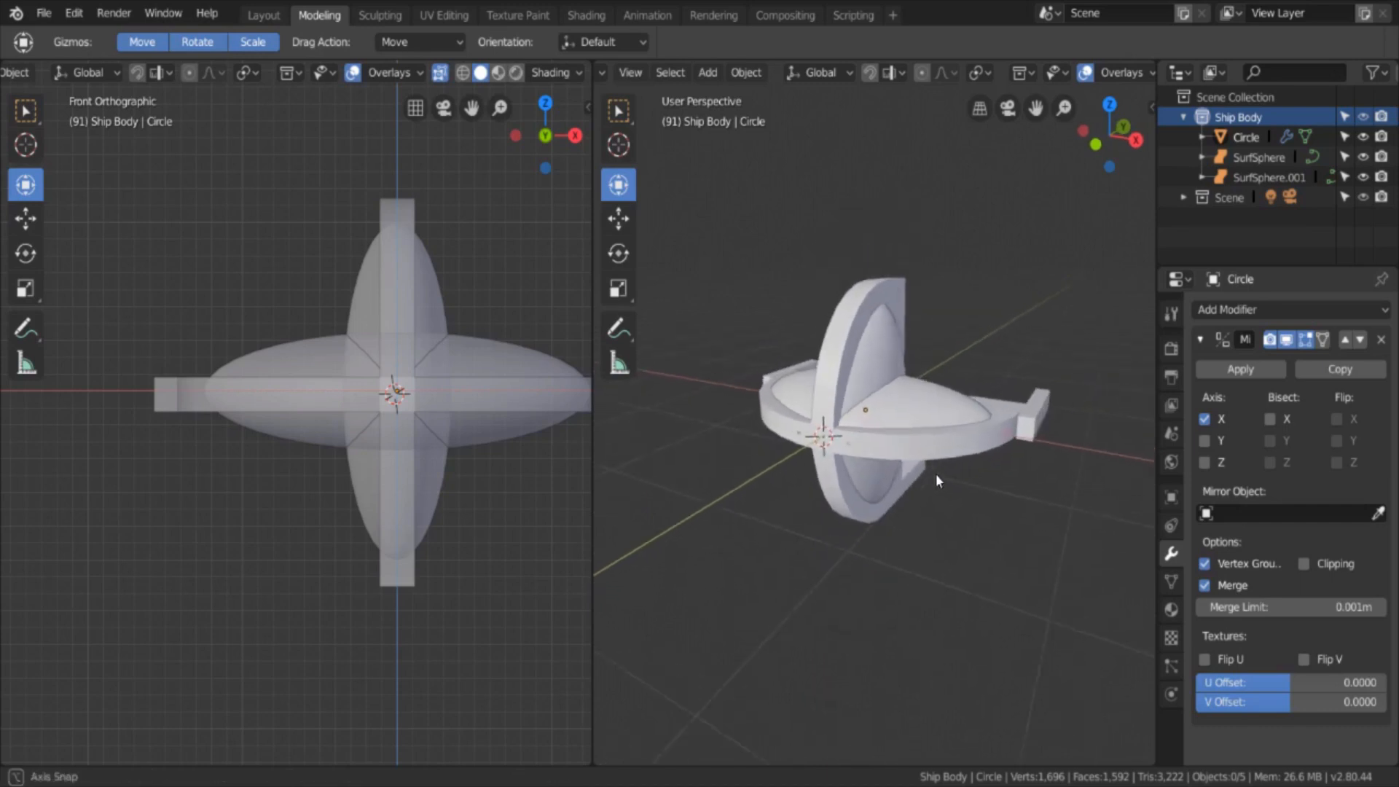
Step: Examine the small window recesses and the crossing strips at the ship's nose, close up and from a distance
middle_click_drag(936, 474, 902, 481)
scroll(1047, 436, "up", 3)
scroll(1047, 436, "down", 3)
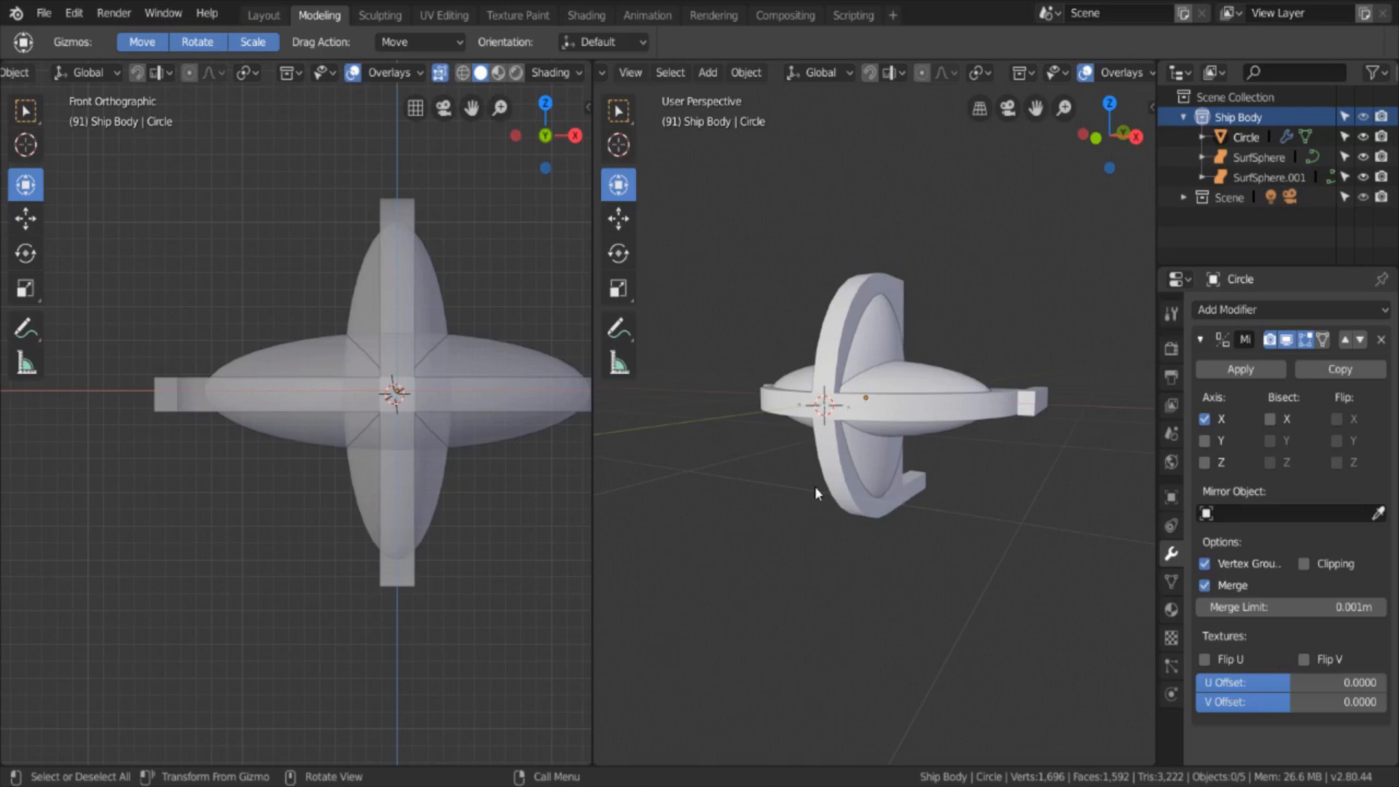
middle_click_drag(814, 487, 864, 495)
scroll(864, 495, "up", 5)
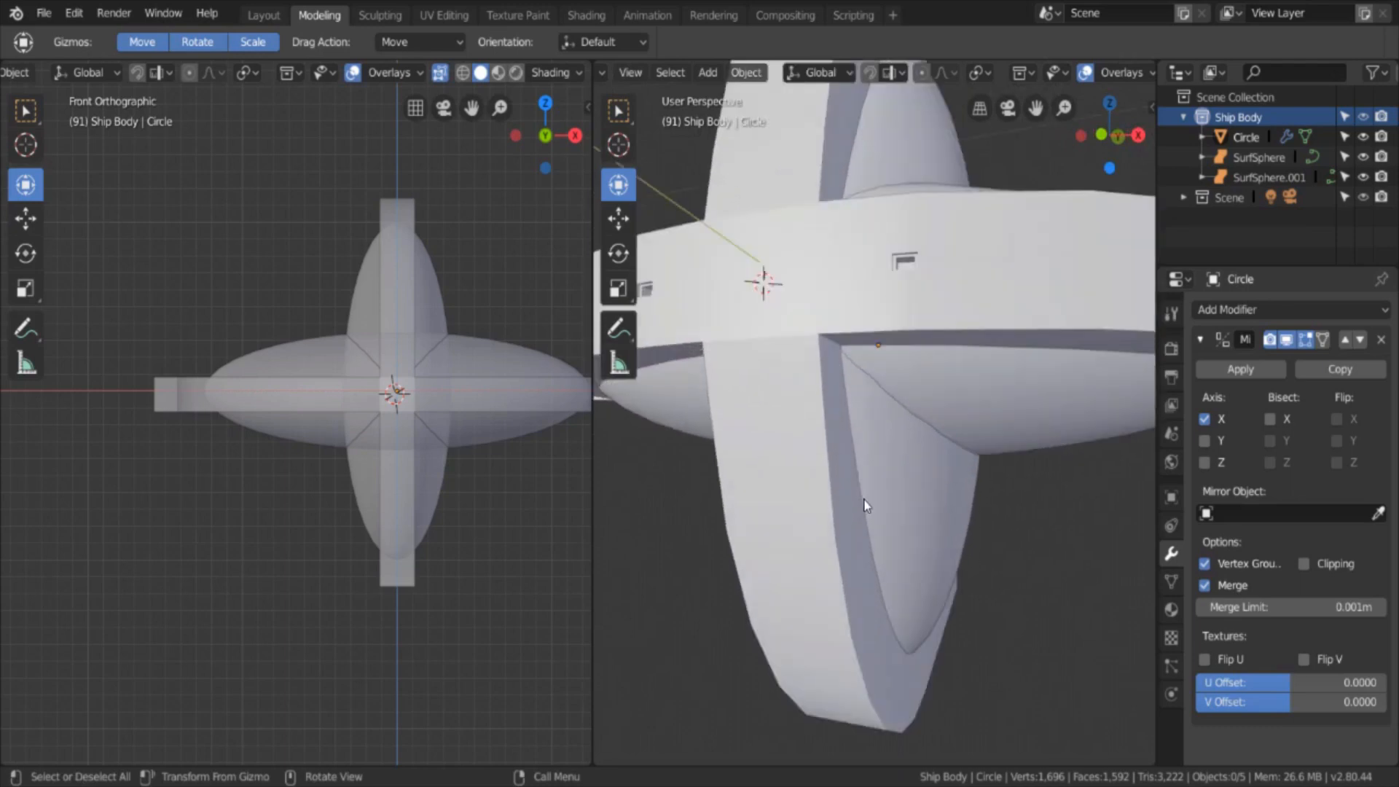
scroll(864, 501, "down", 5)
middle_click_drag(826, 446, 829, 490)
scroll(814, 475, "up", 3)
scroll(815, 475, "down", 3)
scroll(837, 496, "up", 3)
scroll(842, 502, "down", 3)
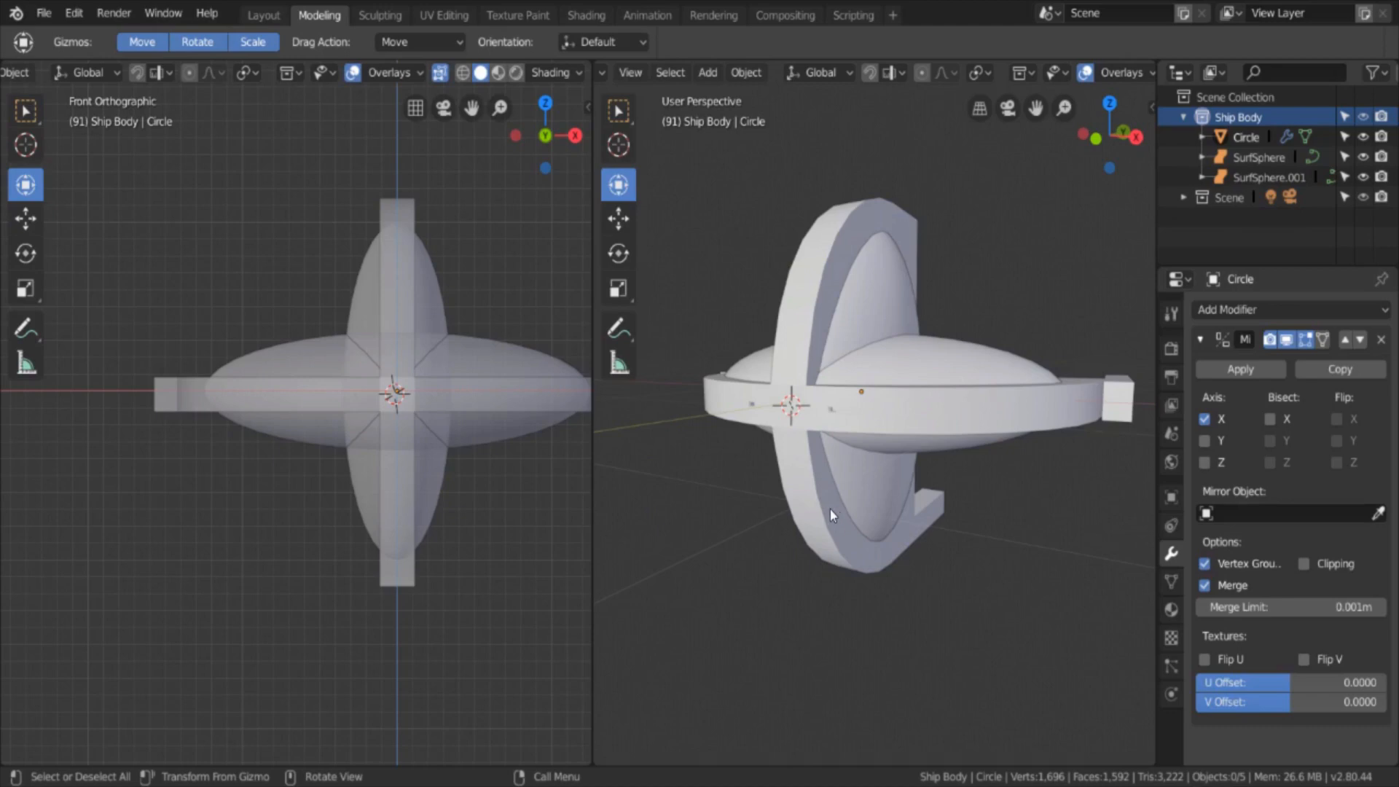
scroll(842, 550, "up", 3)
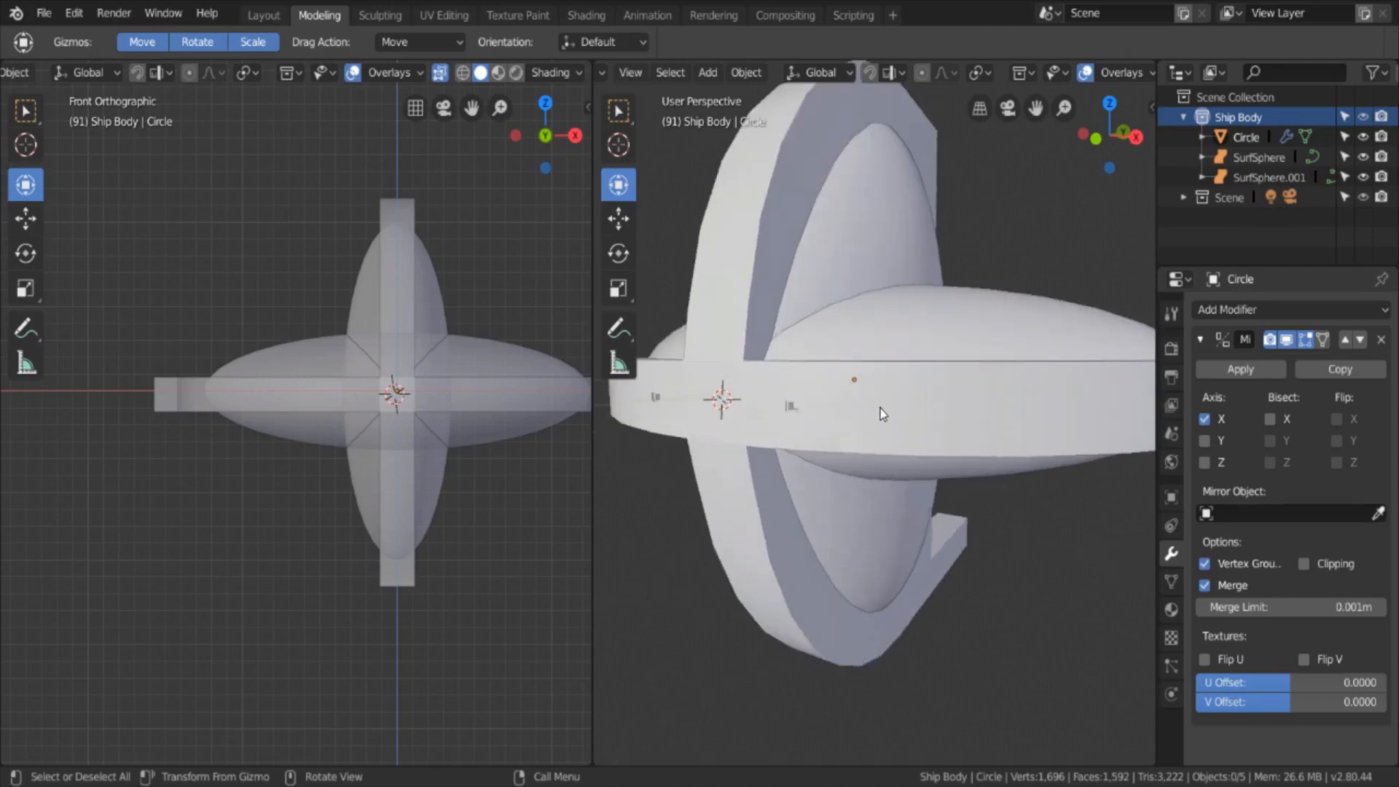
left_click(881, 430)
left_click(998, 447)
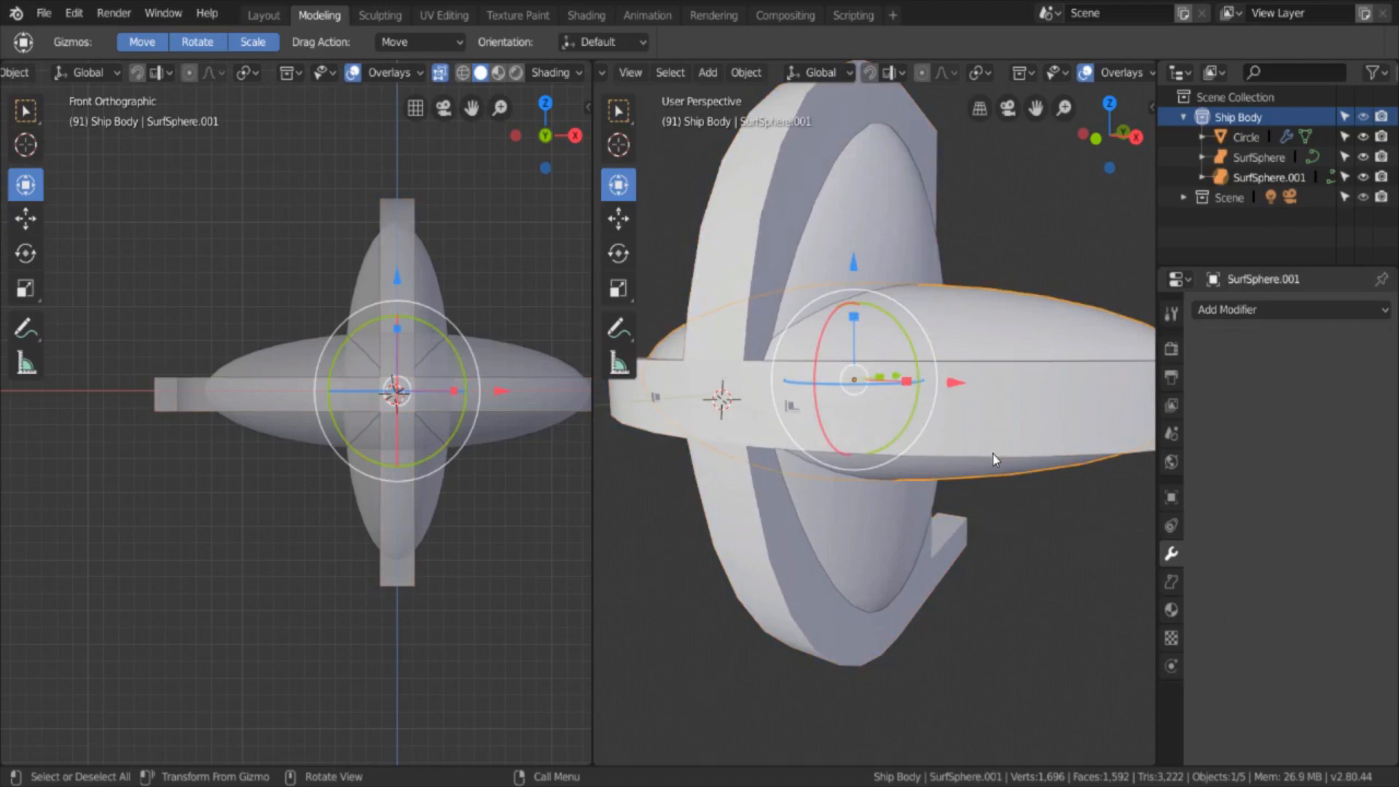
left_click(974, 625)
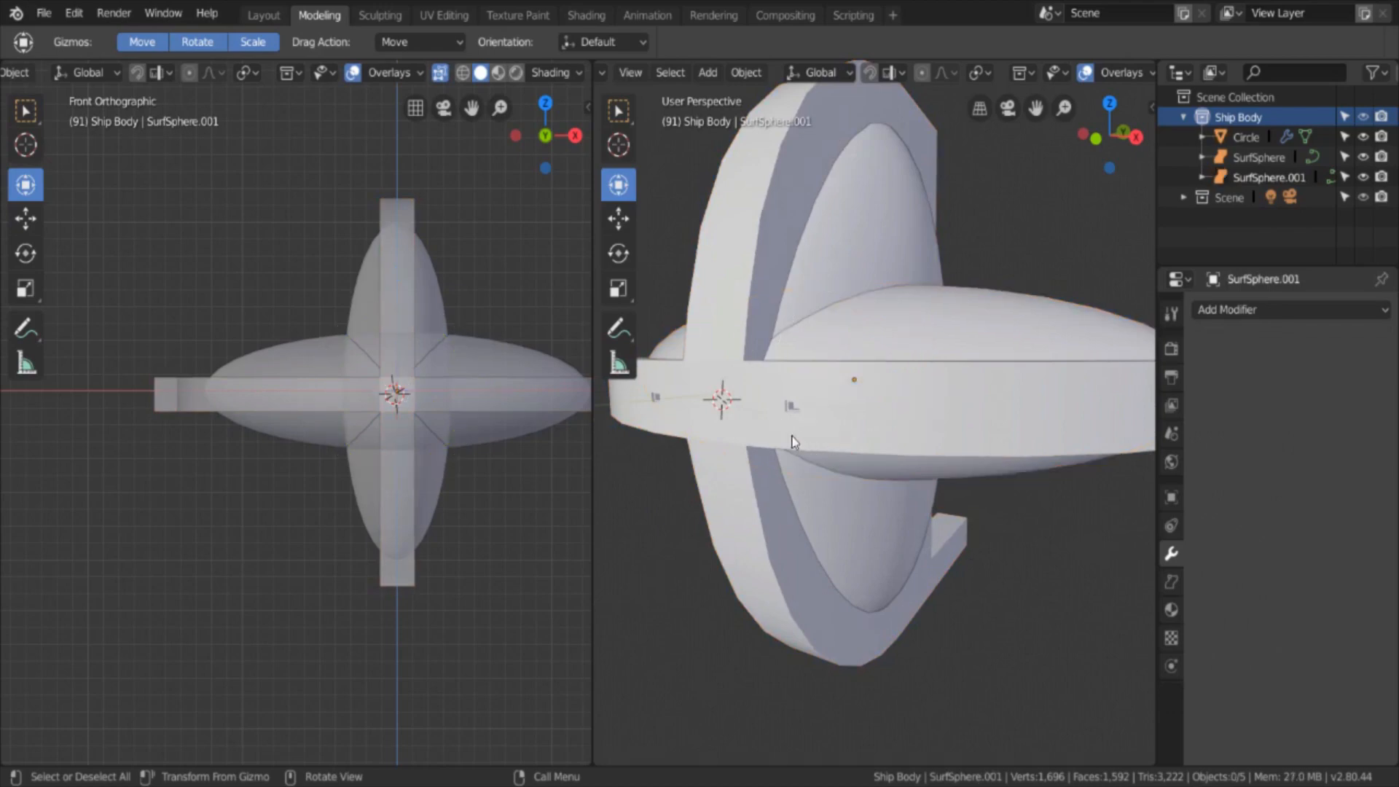
Step: Inspect the whole ship from below, the front and the side, including the rear arms of the strips
middle_click_drag(753, 430, 790, 461)
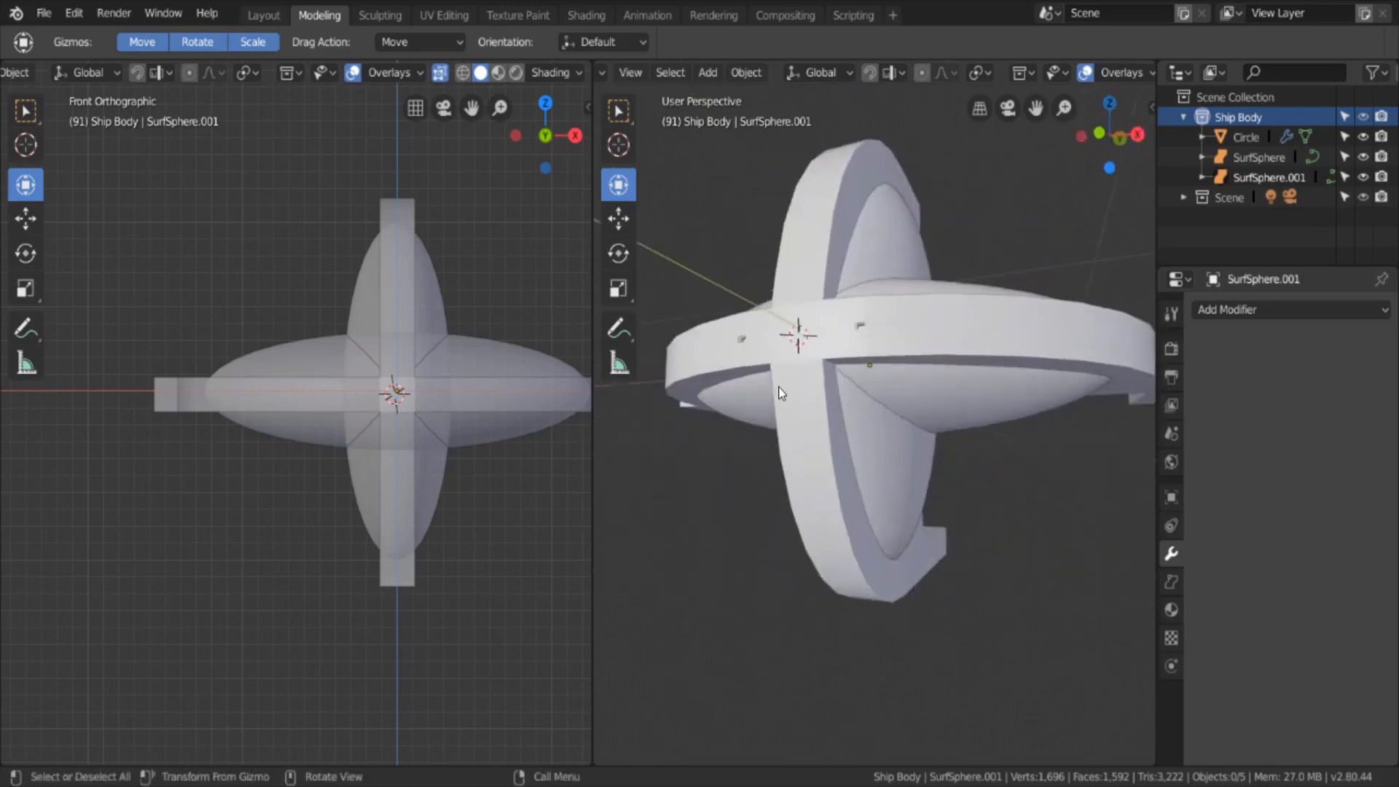
middle_click_drag(778, 406, 916, 304)
scroll(1016, 518, "up", 3)
scroll(1014, 522, "down", 3)
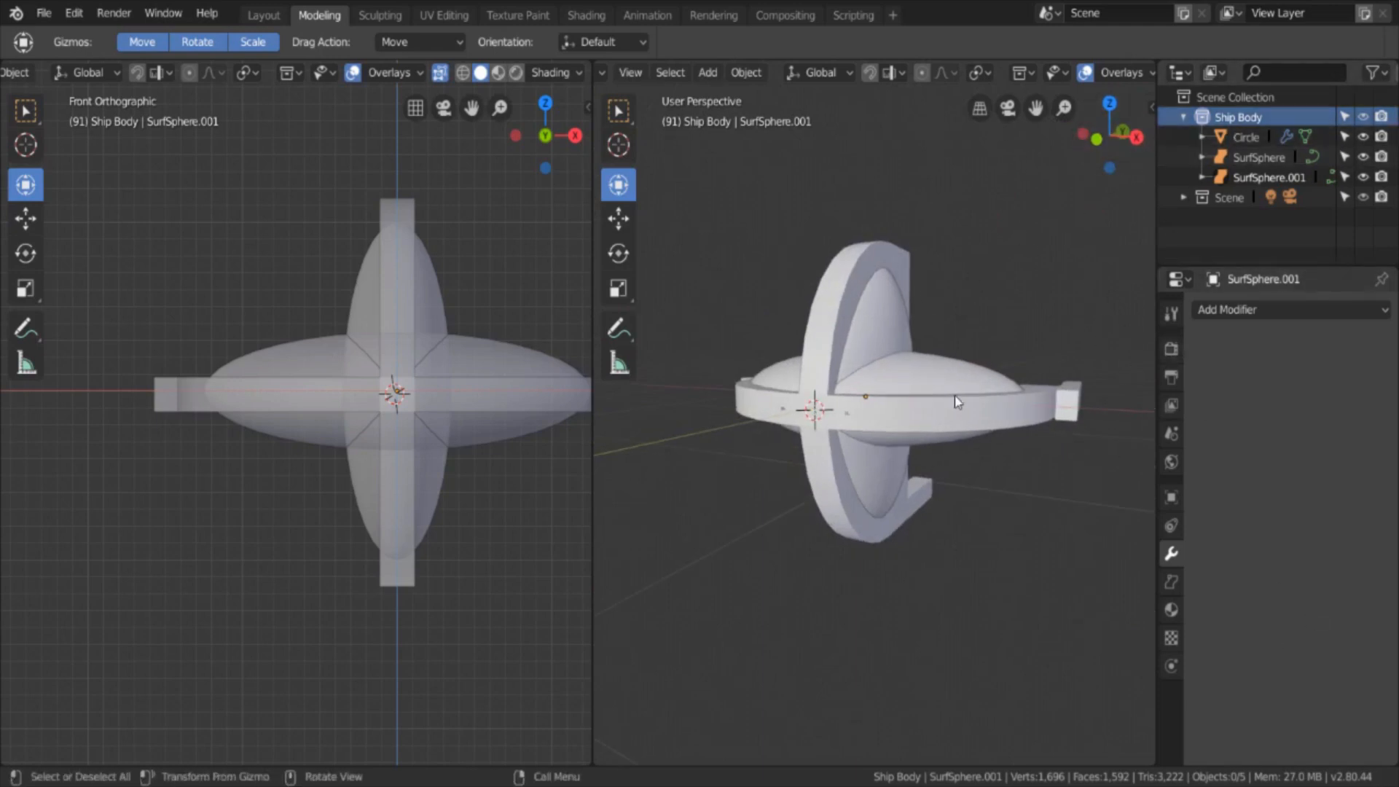
mouse_move(881, 576)
middle_mouse_down()
mouse_move(990, 568)
mouse_move(896, 563)
middle_mouse_up()
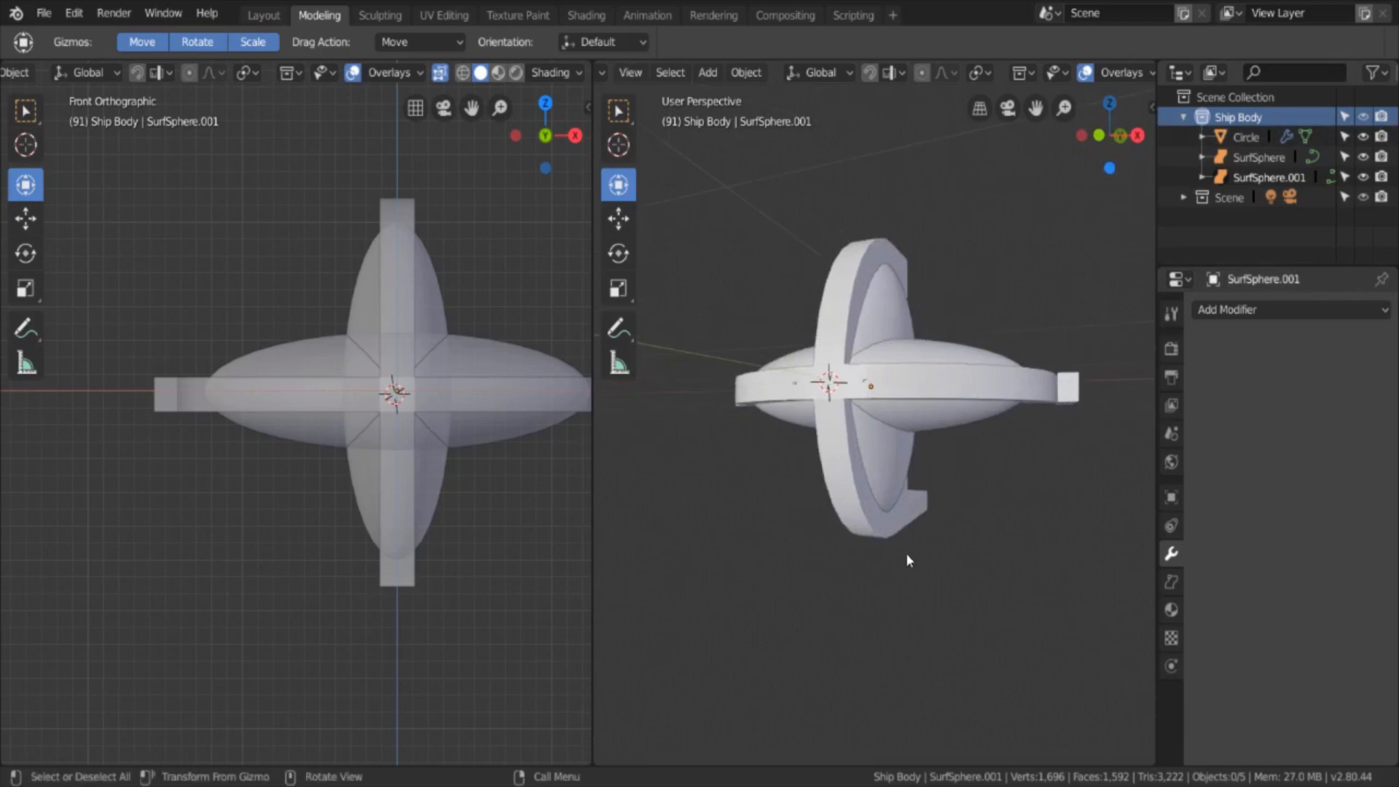
middle_click_drag(917, 566, 802, 561)
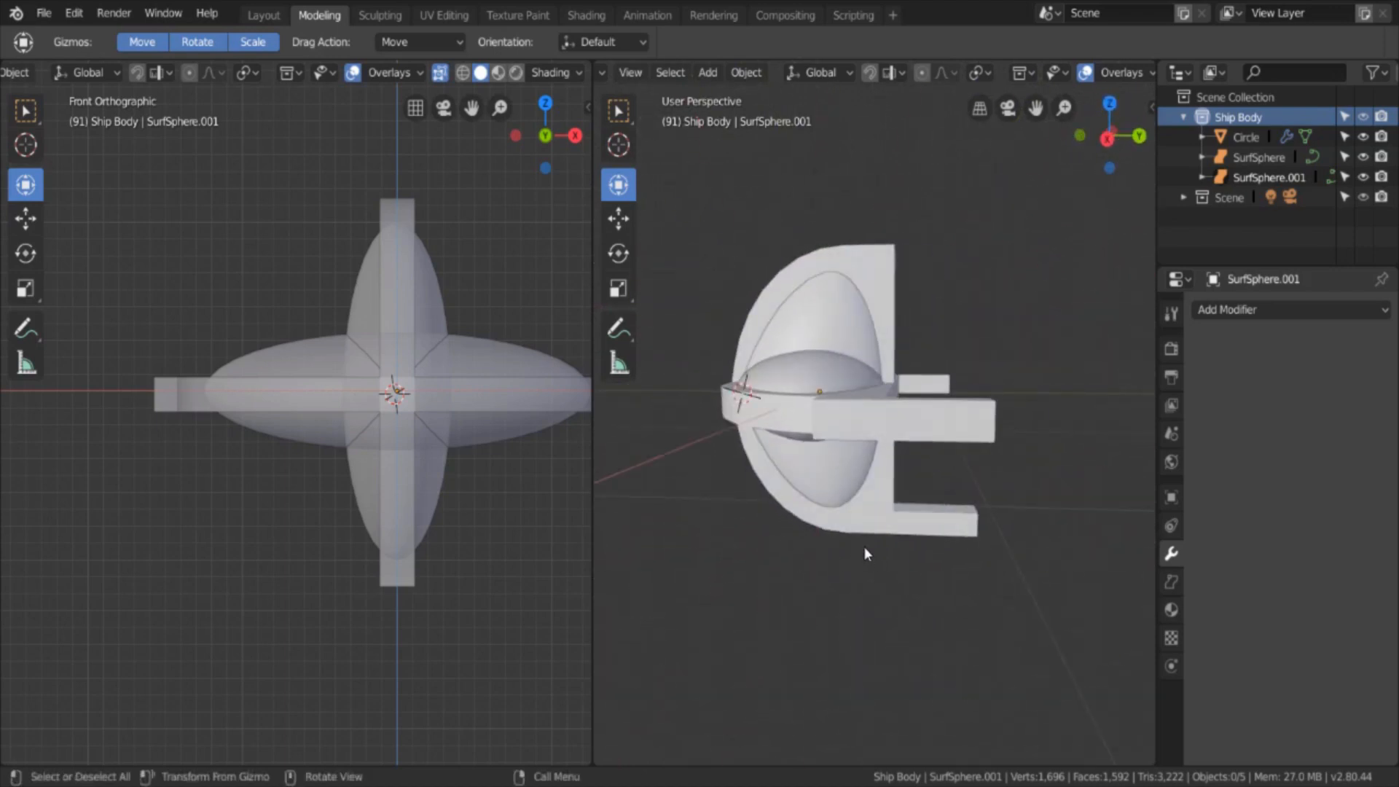